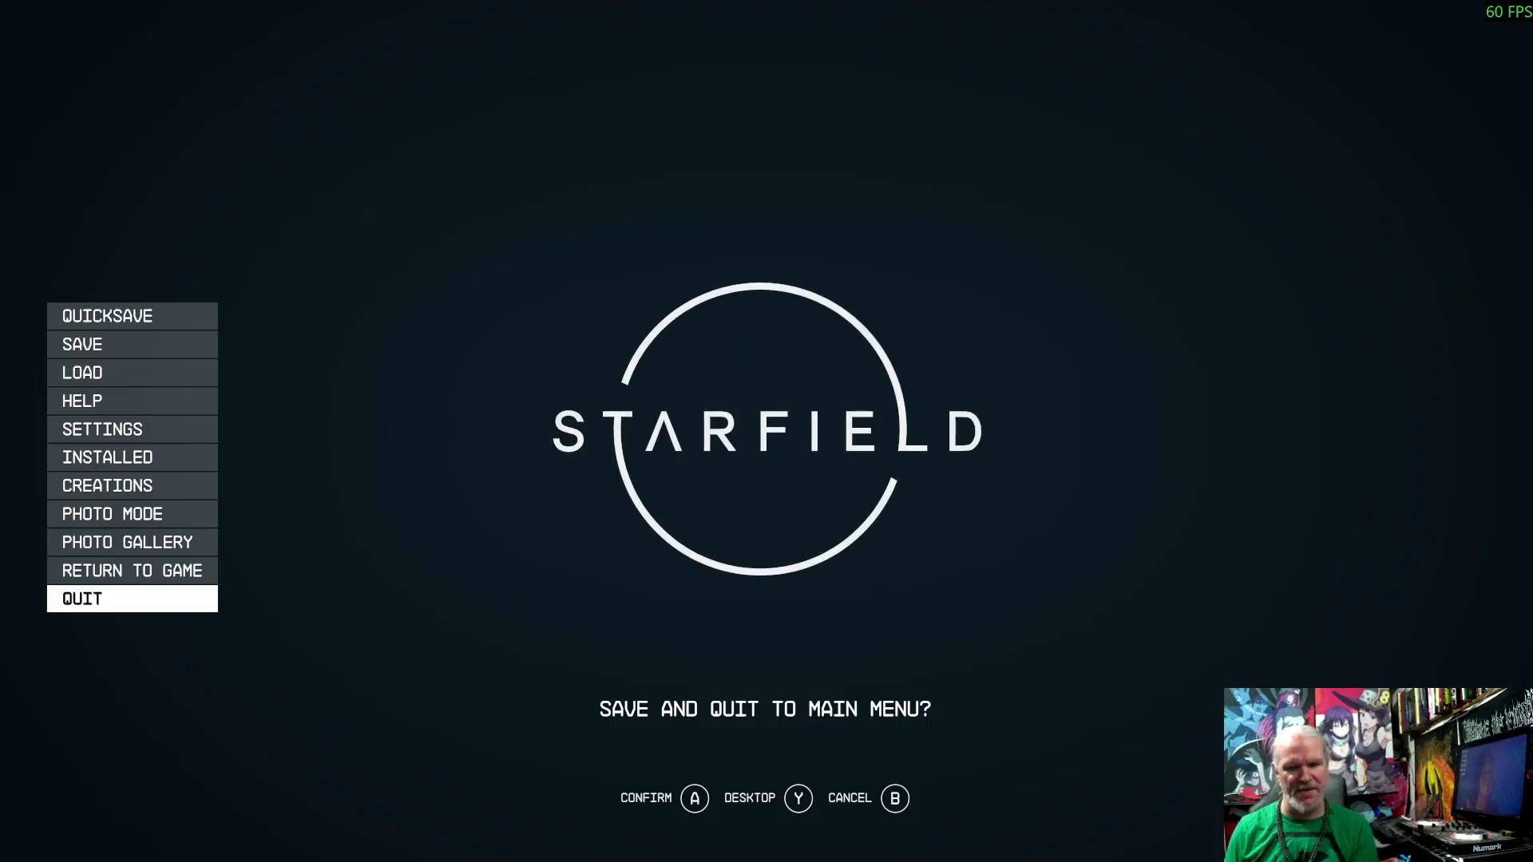
pyautogui.press('Return')
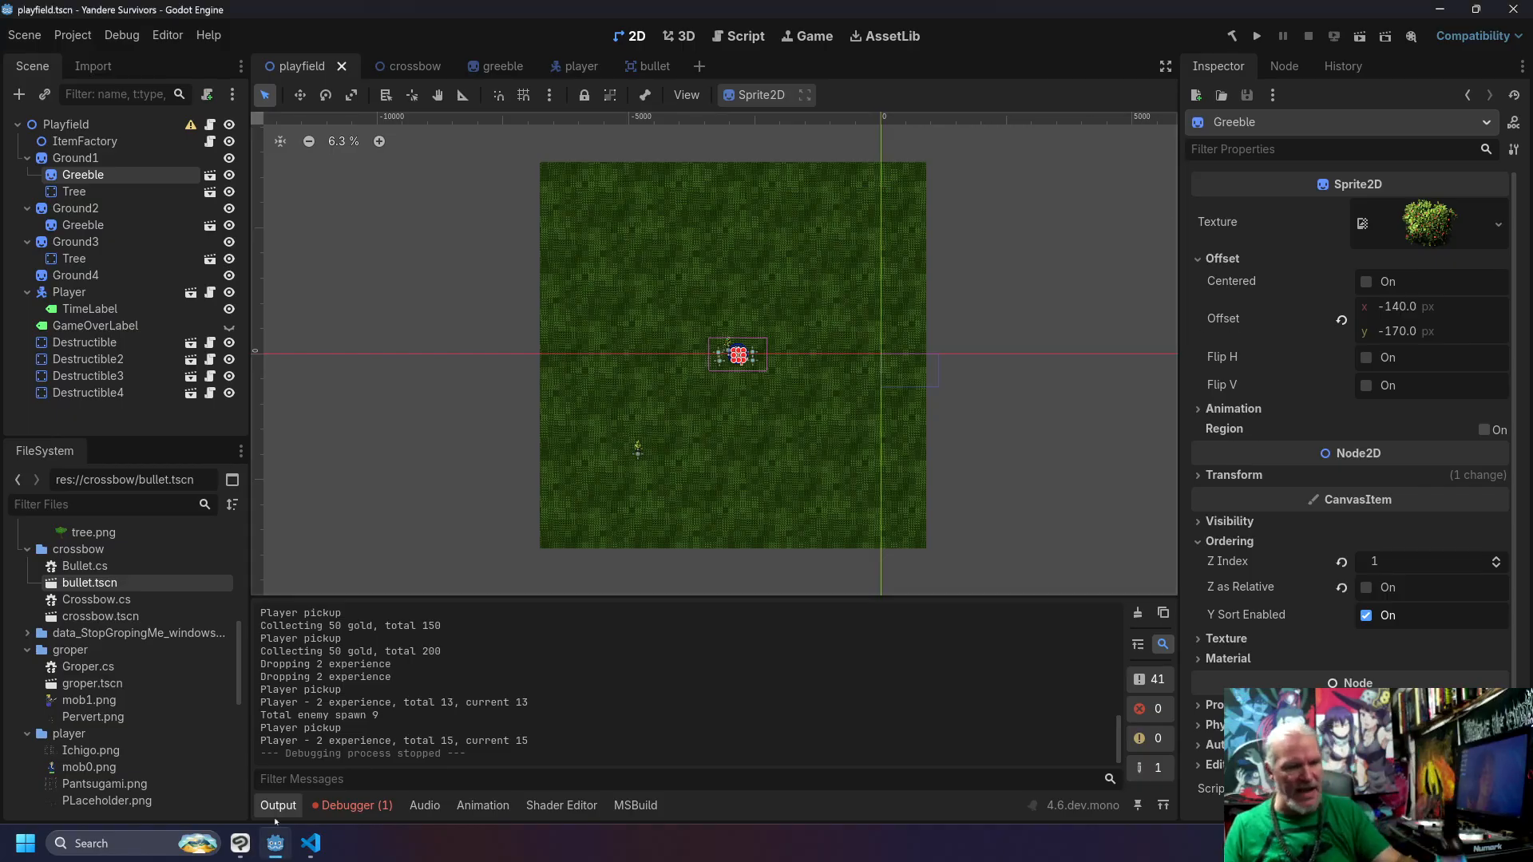
# Step: Switch to Clip Studio Paint and open PVGames_Characters.clip from the ClipStudio folder in Pictures
pyautogui.click(240, 843)
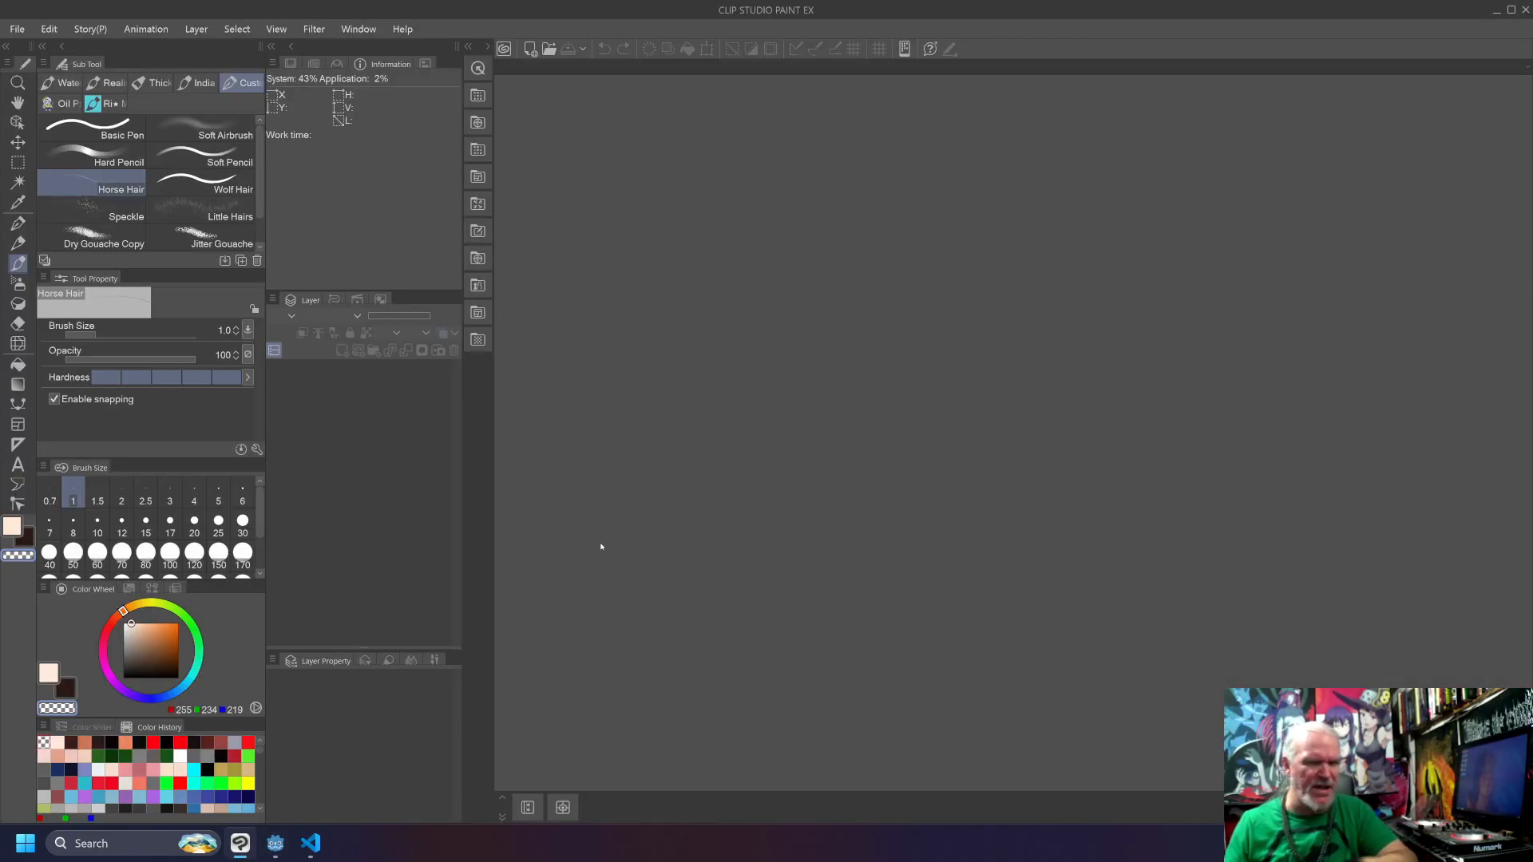
pyautogui.click(49, 29)
pyautogui.moveTo(17, 31)
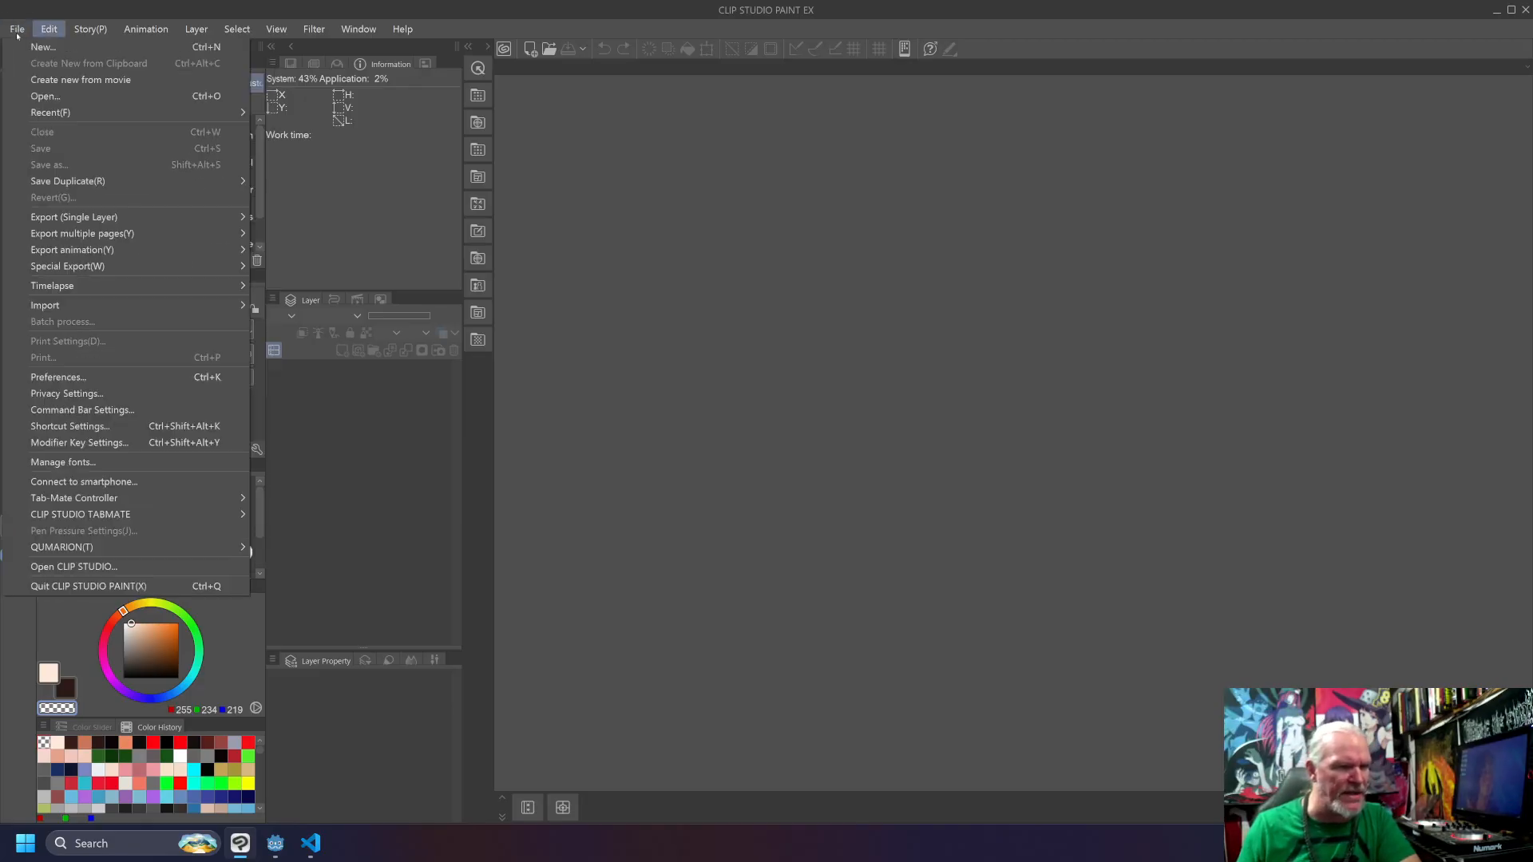
pyautogui.click(68, 93)
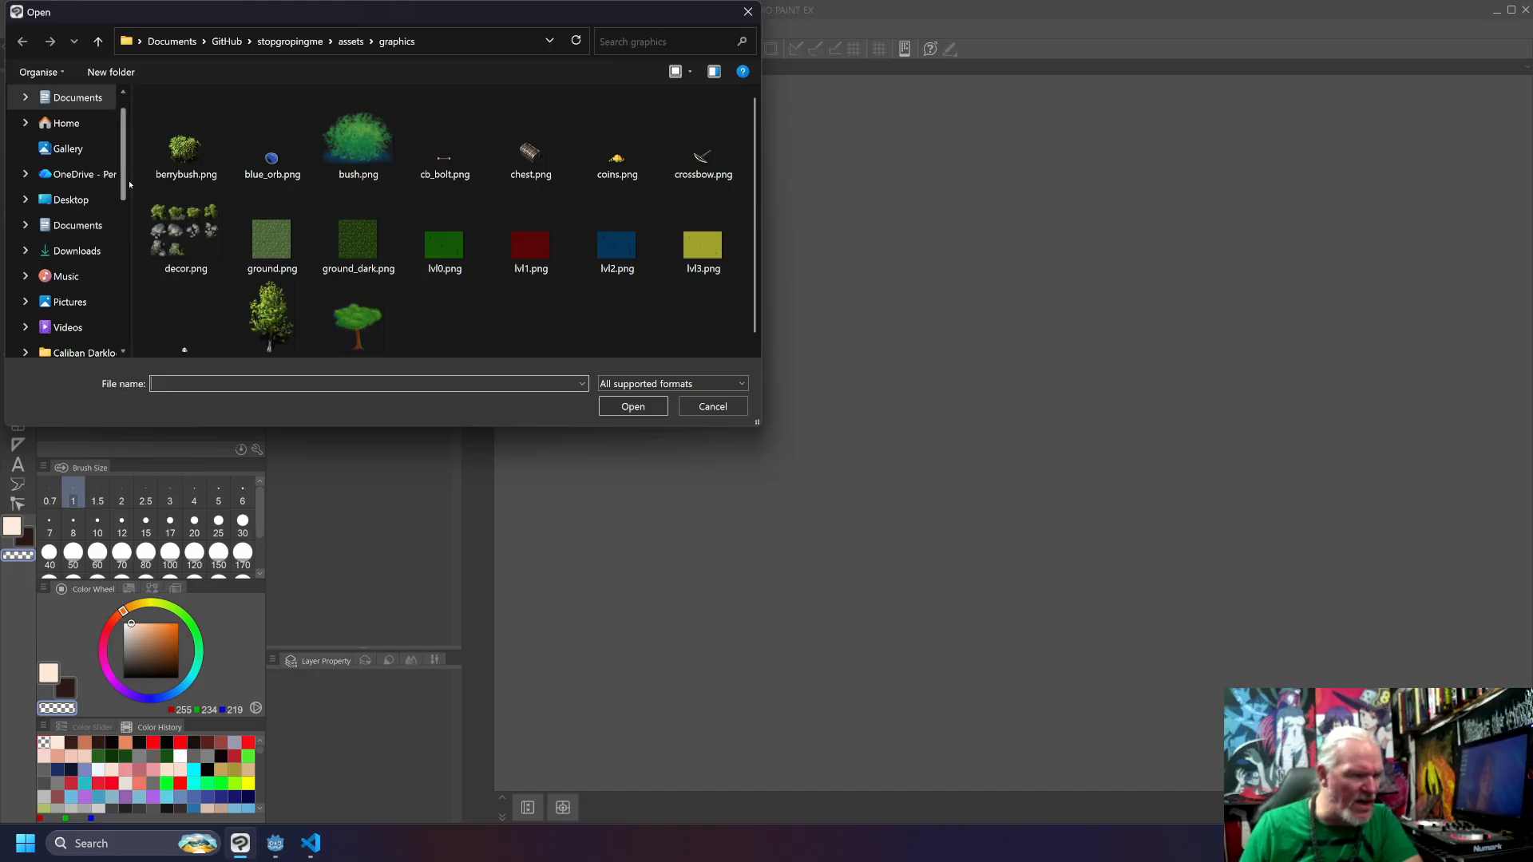
pyautogui.scroll(-1, 124, 196)
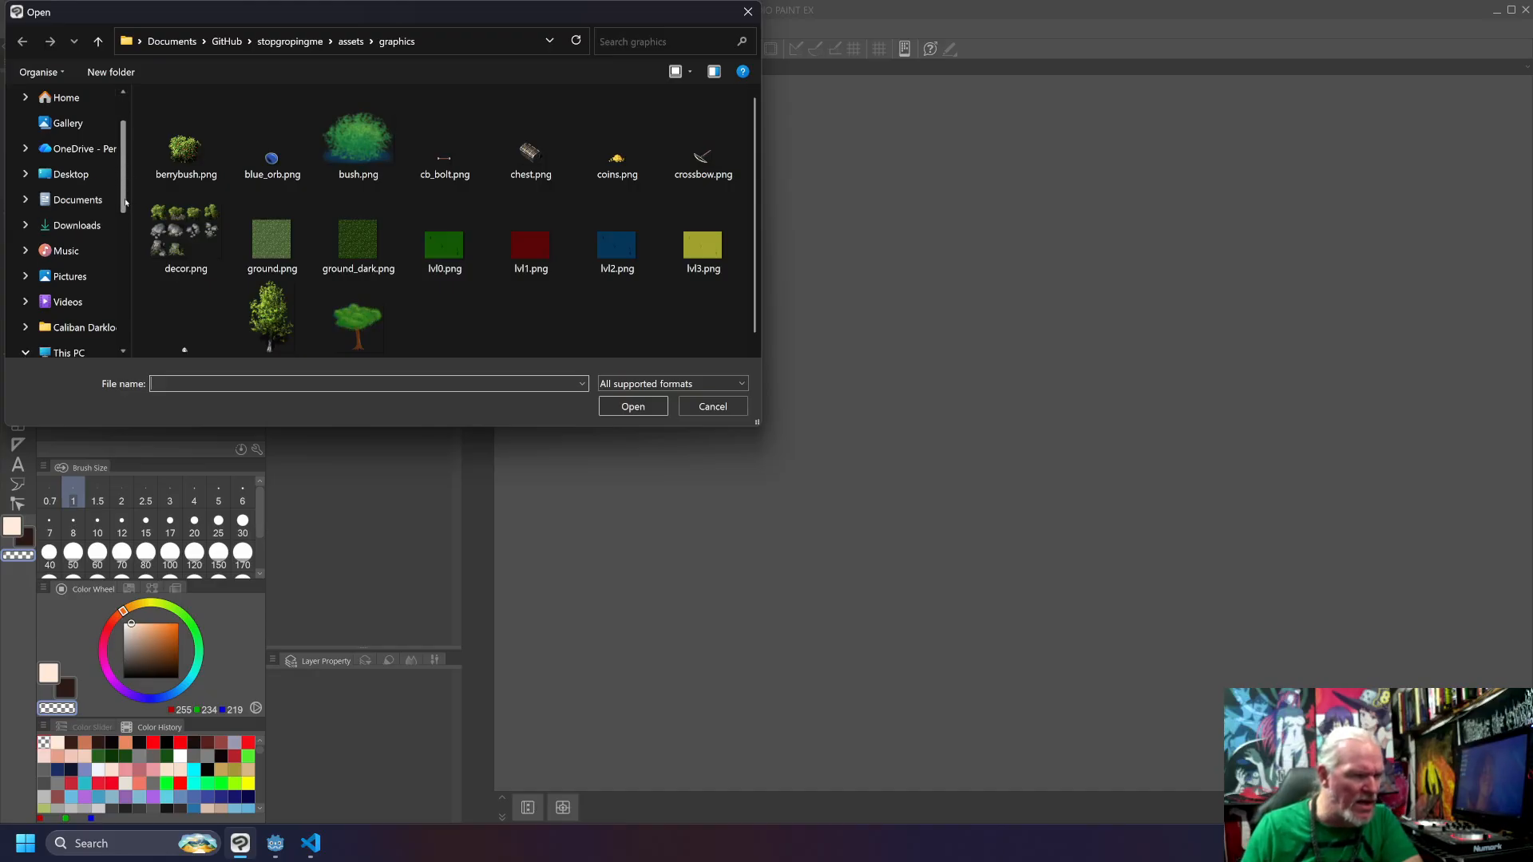
pyautogui.click(83, 274)
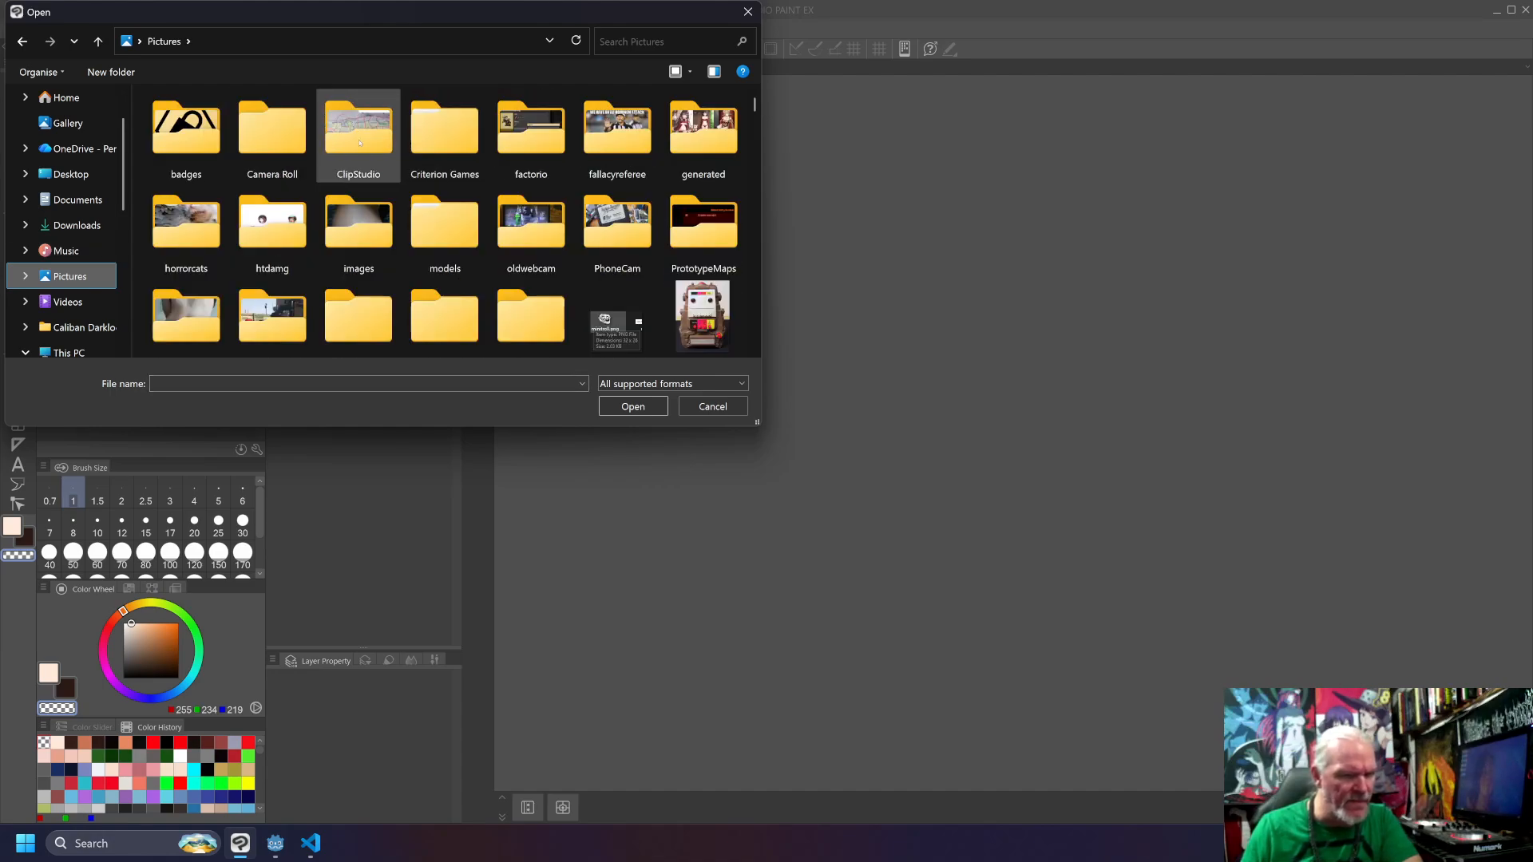
pyautogui.doubleClick(359, 136)
pyautogui.scroll(-10, 579, 223)
pyautogui.scroll(-10, 567, 221)
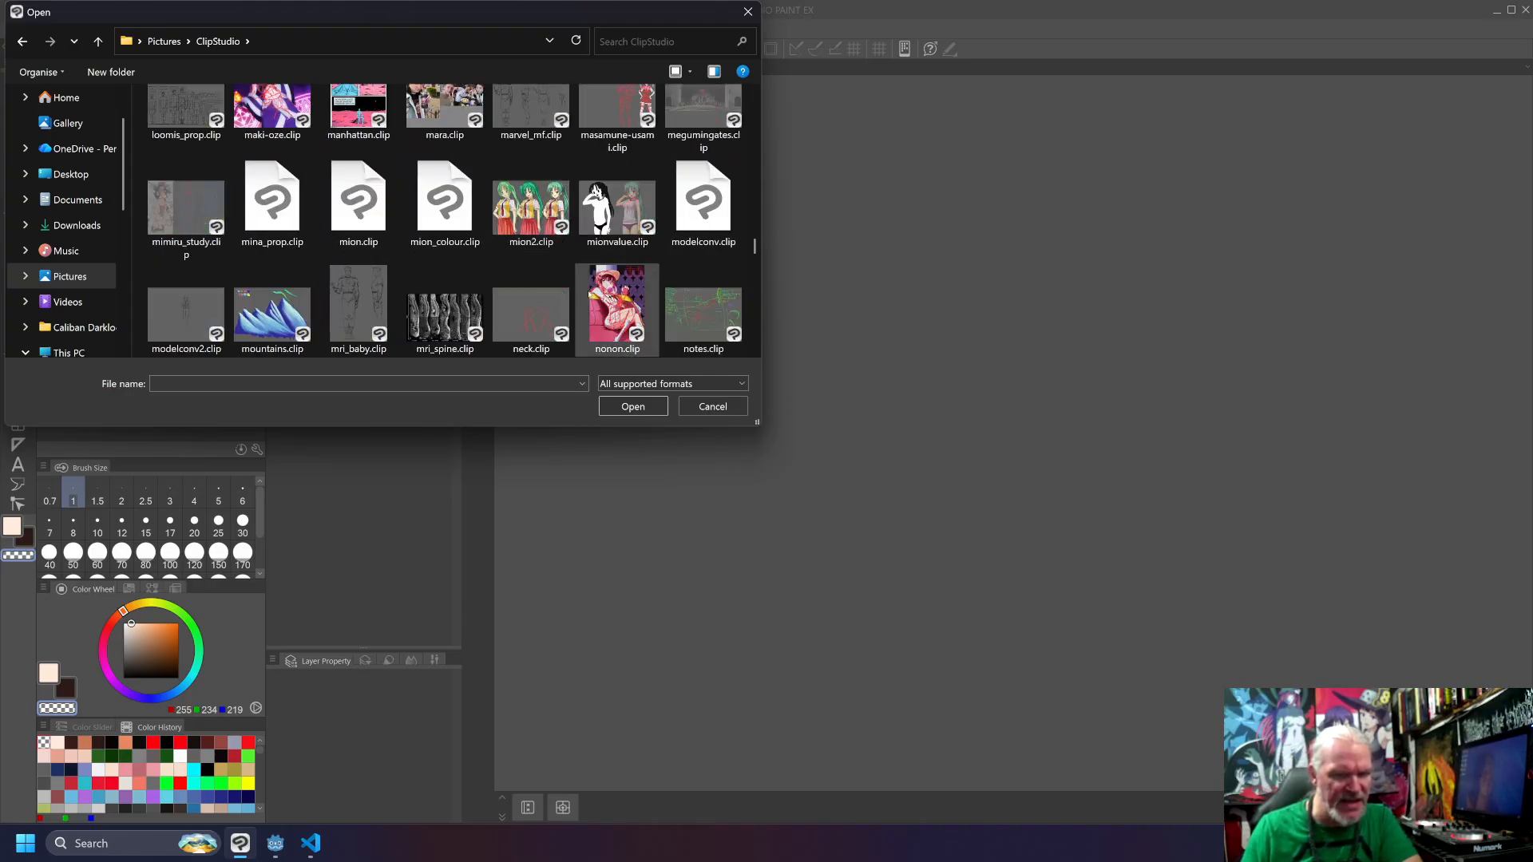
pyautogui.scroll(-5, 607, 316)
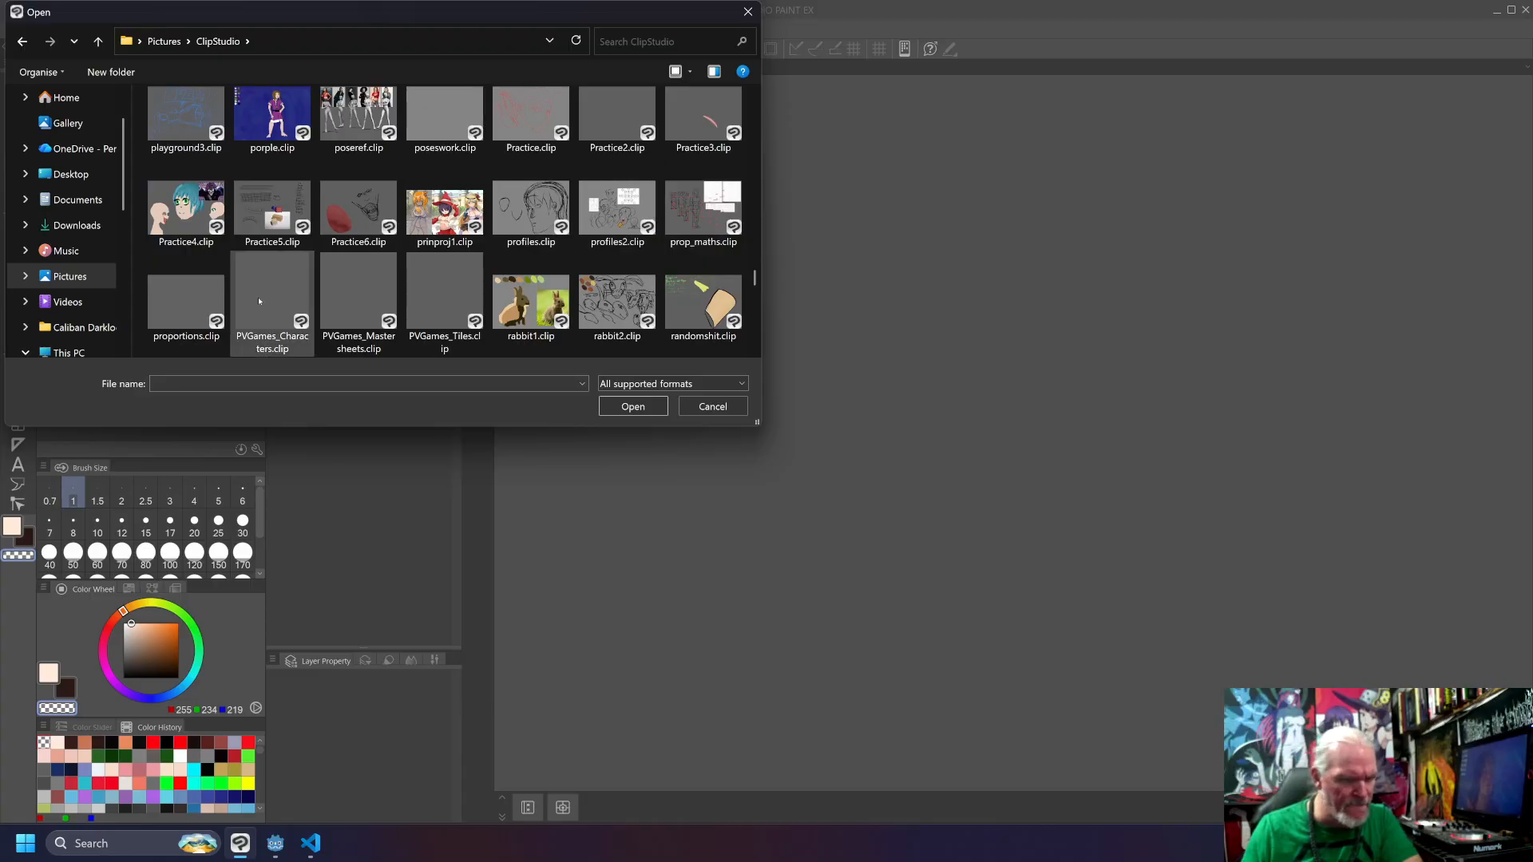
pyautogui.click(281, 292)
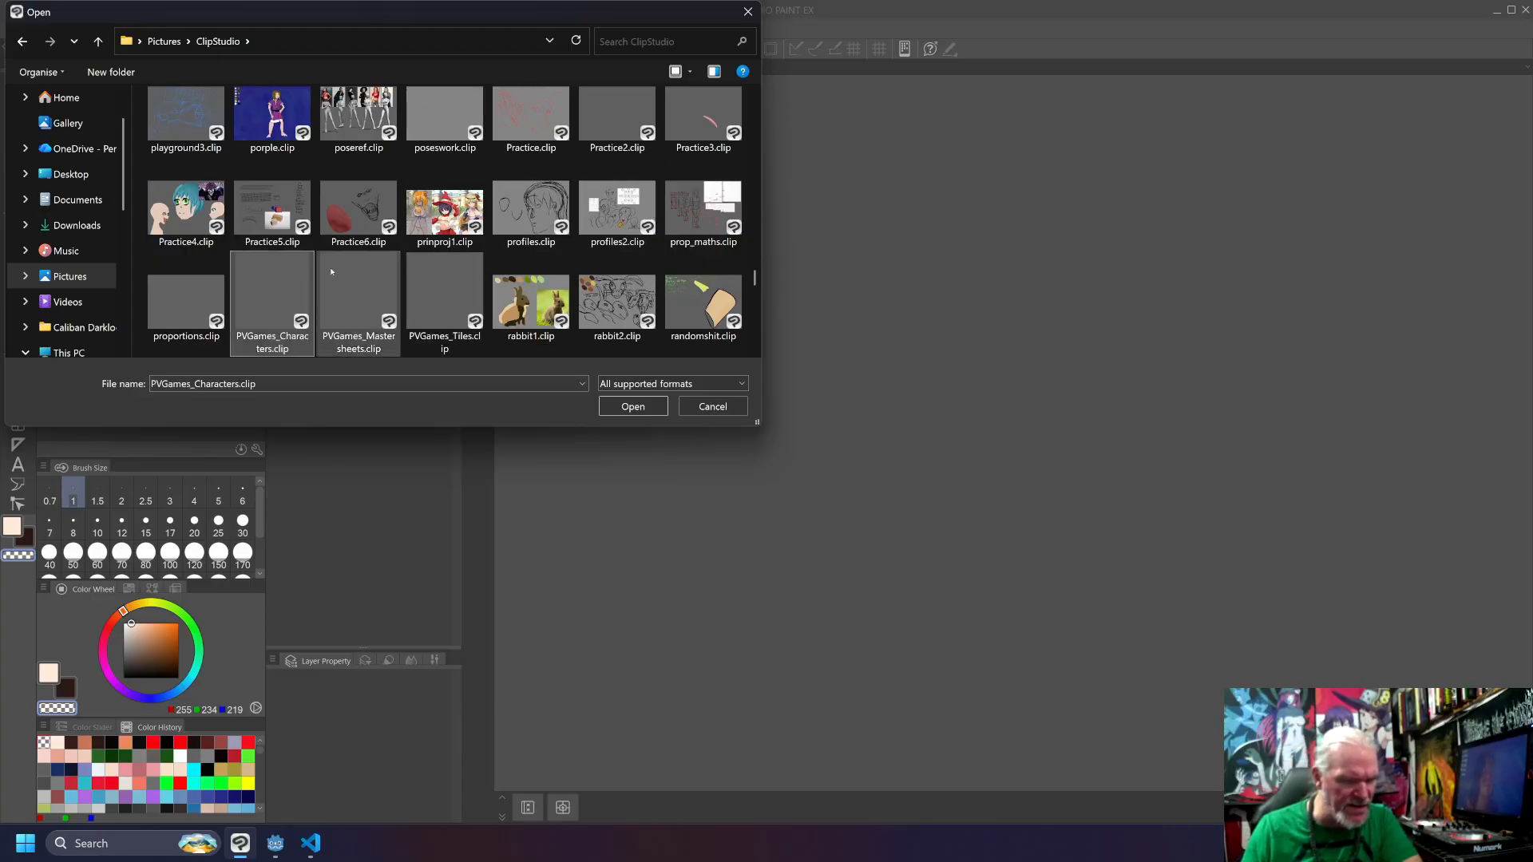
pyautogui.doubleClick(285, 270)
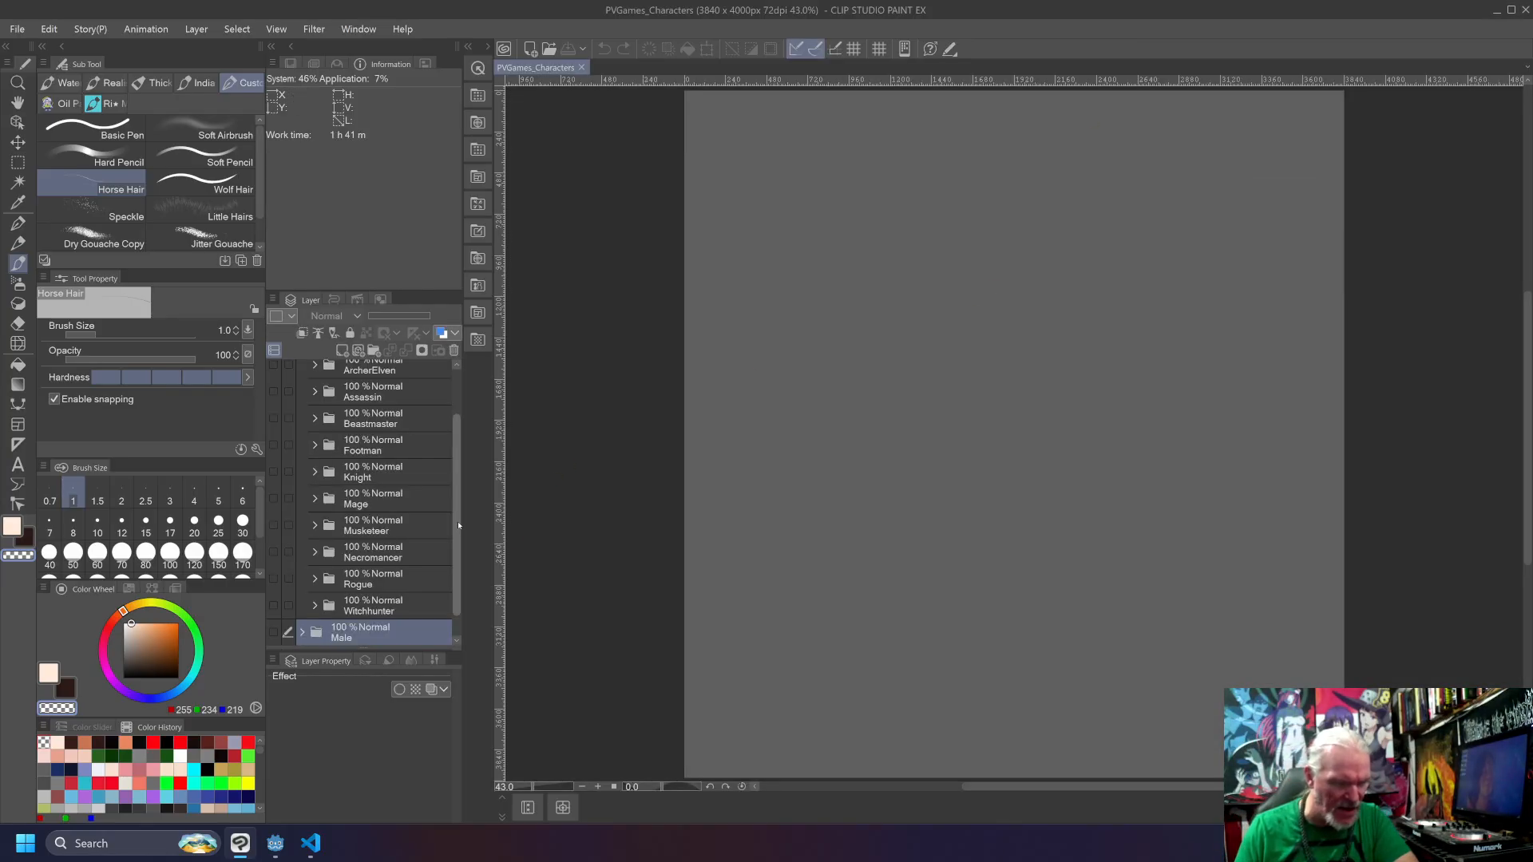
# Step: Expand the Male layer folder, make it and its Archer subfolder visible, and inspect the archer sprites up close
pyautogui.scroll(-1, 312, 629)
pyautogui.click(302, 605)
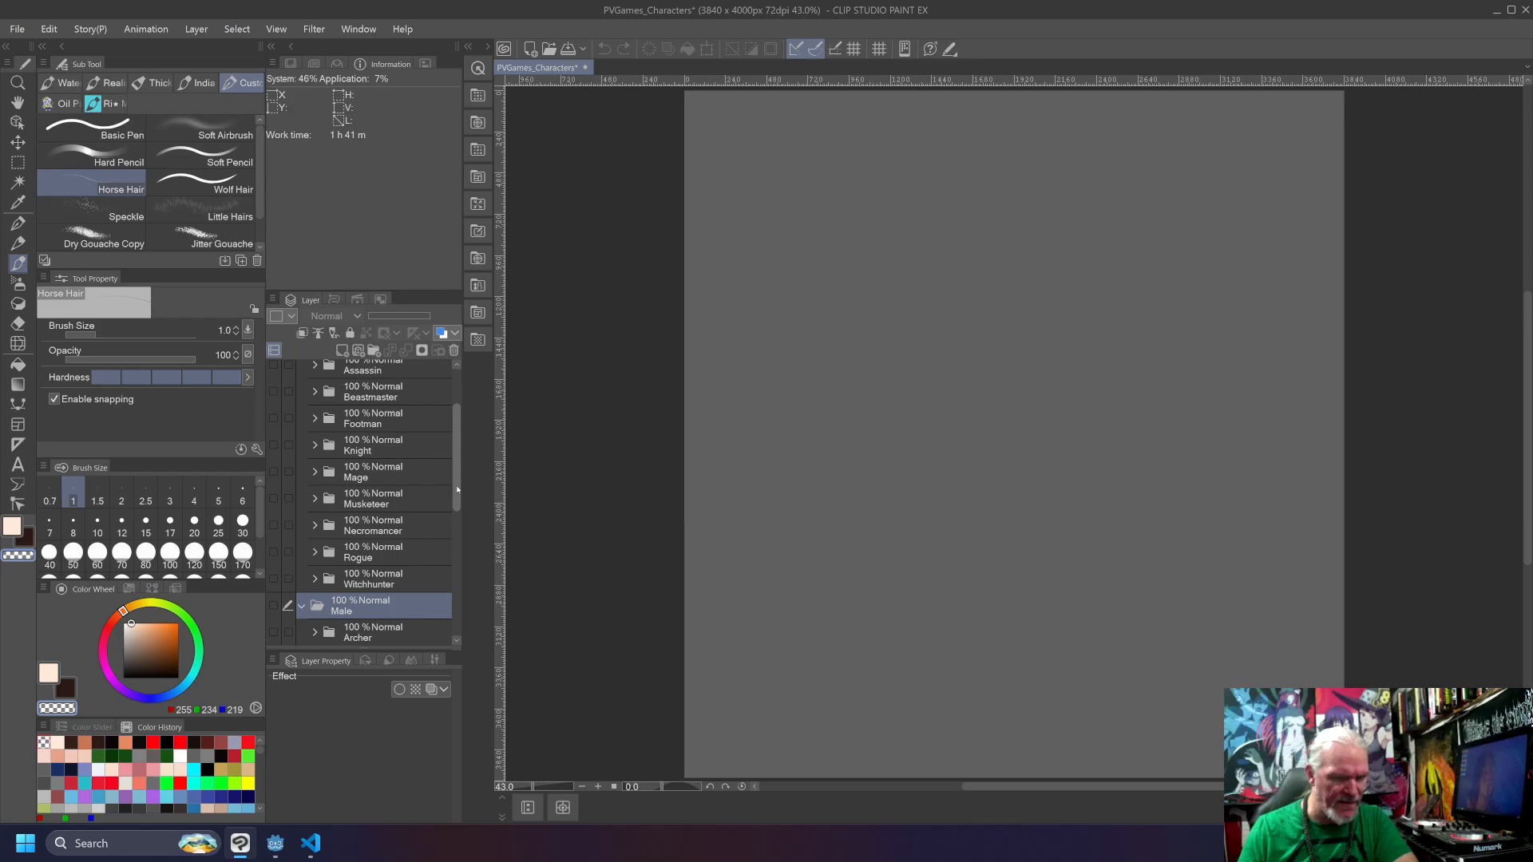
pyautogui.scroll(-4, 407, 531)
pyautogui.click(274, 401)
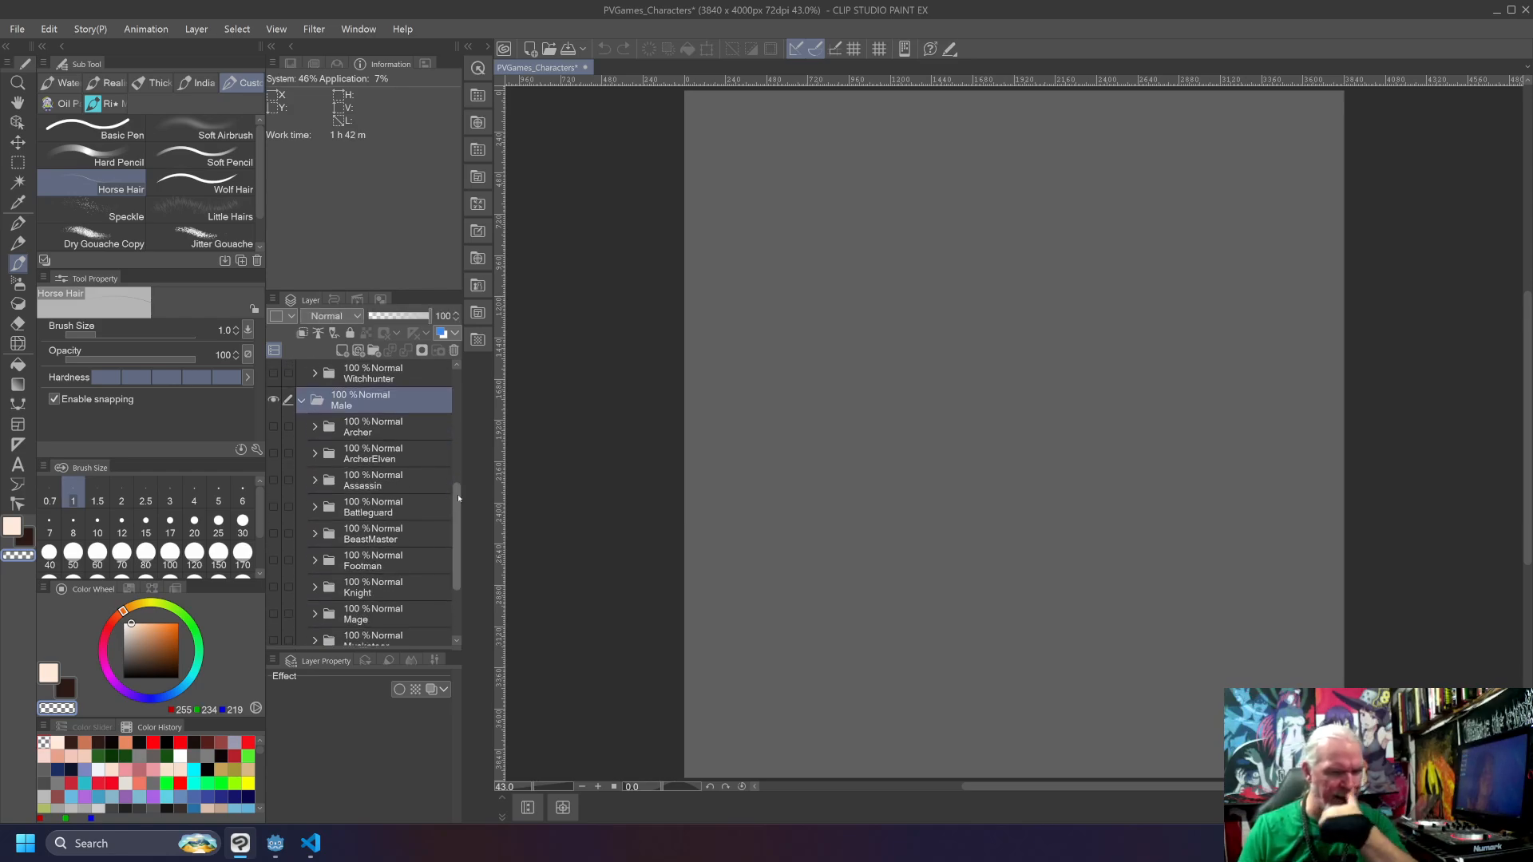
pyautogui.click(274, 427)
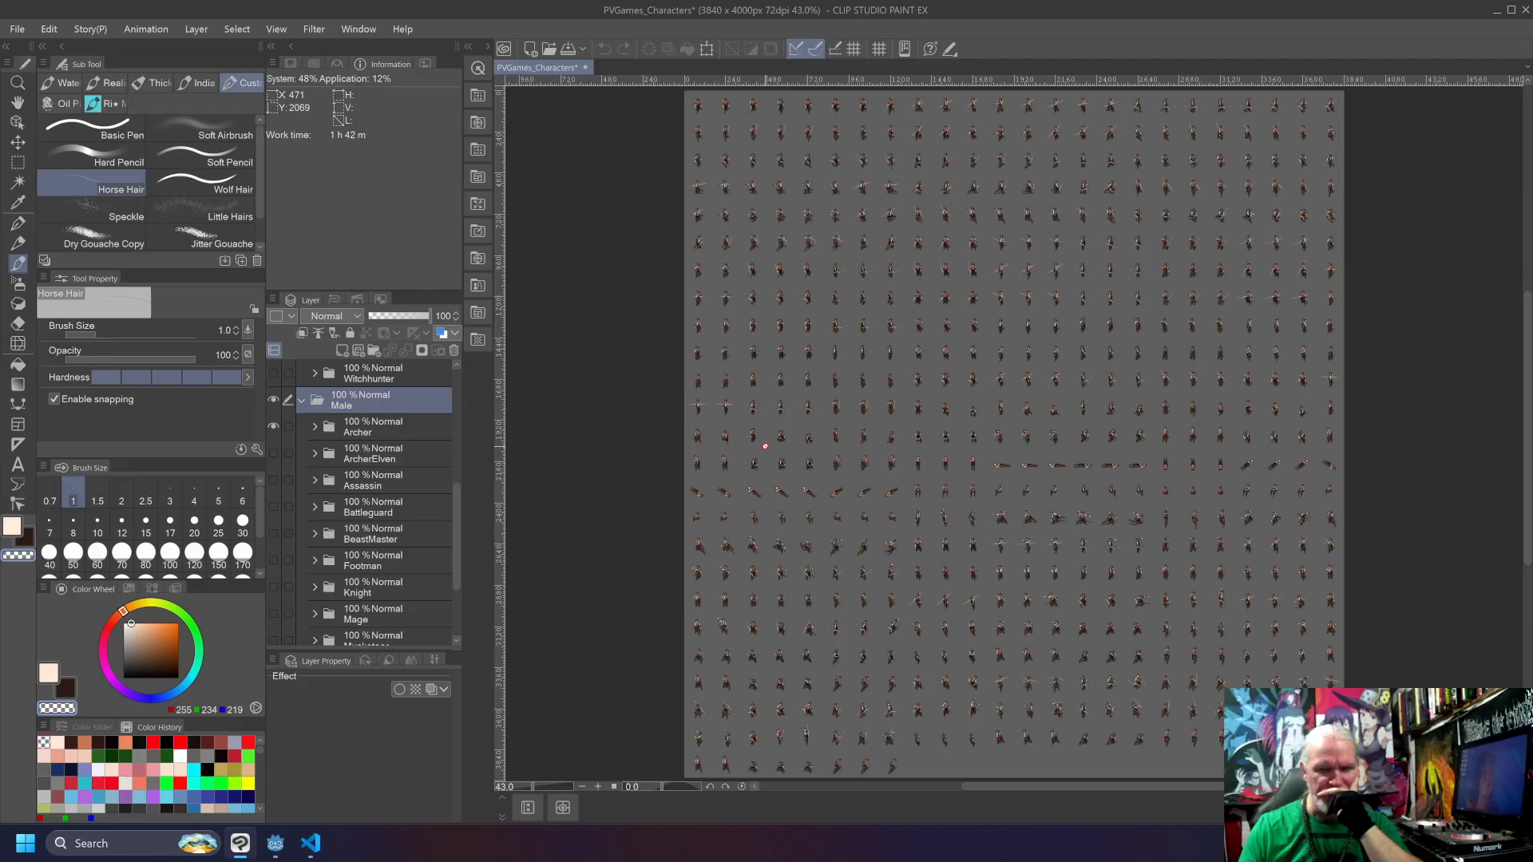
pyautogui.scroll(5, 762, 444)
pyautogui.scroll(8, 762, 444)
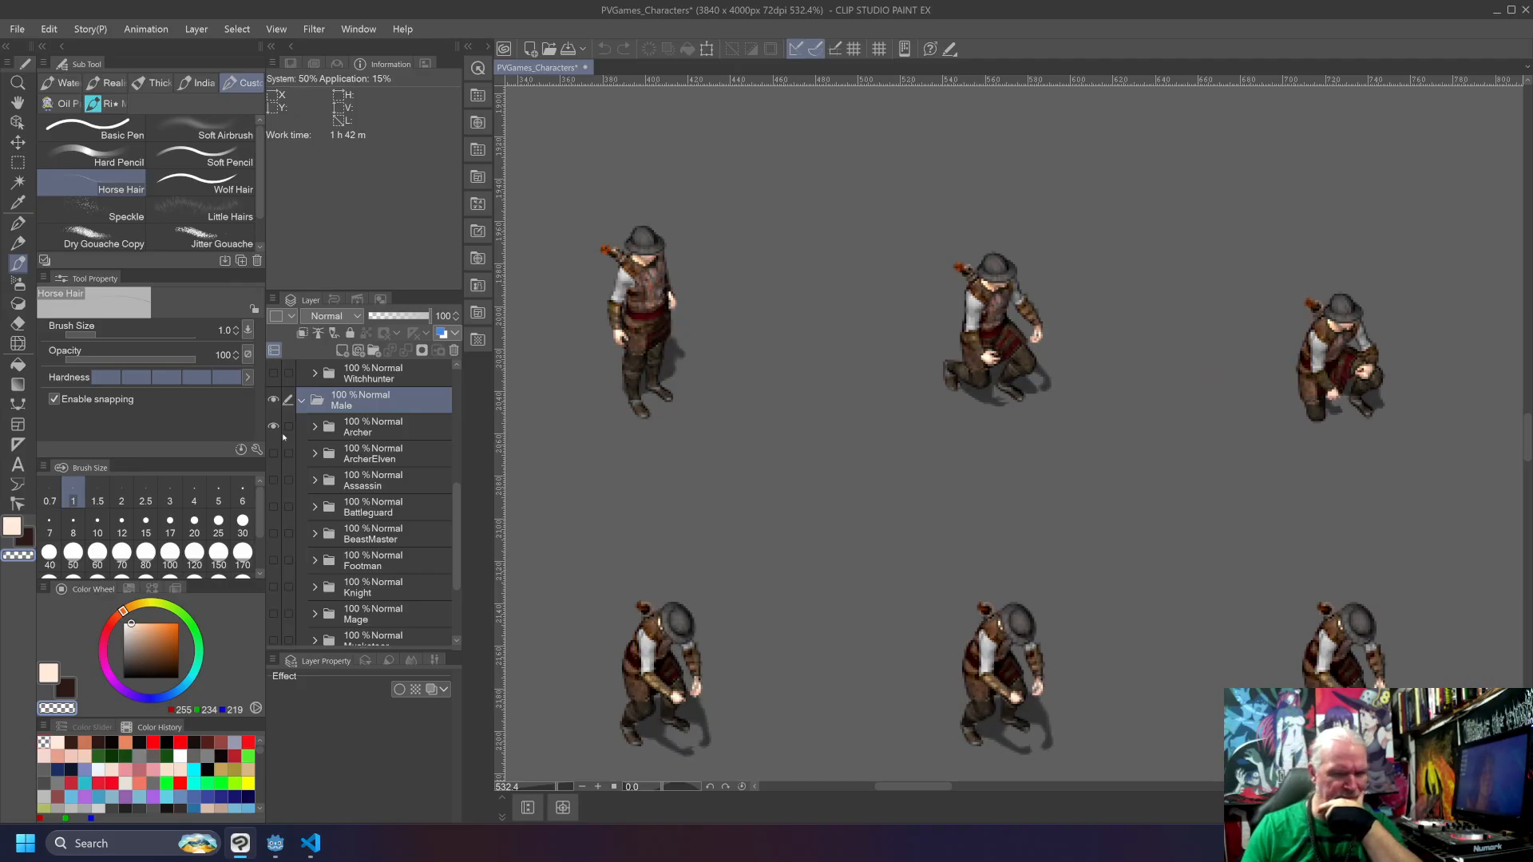
# Step: Hide the Archer folder and preview the male ArcherElven, Assassin and Battleguard folders one at a time, hiding each again
pyautogui.click(273, 426)
pyautogui.click(273, 452)
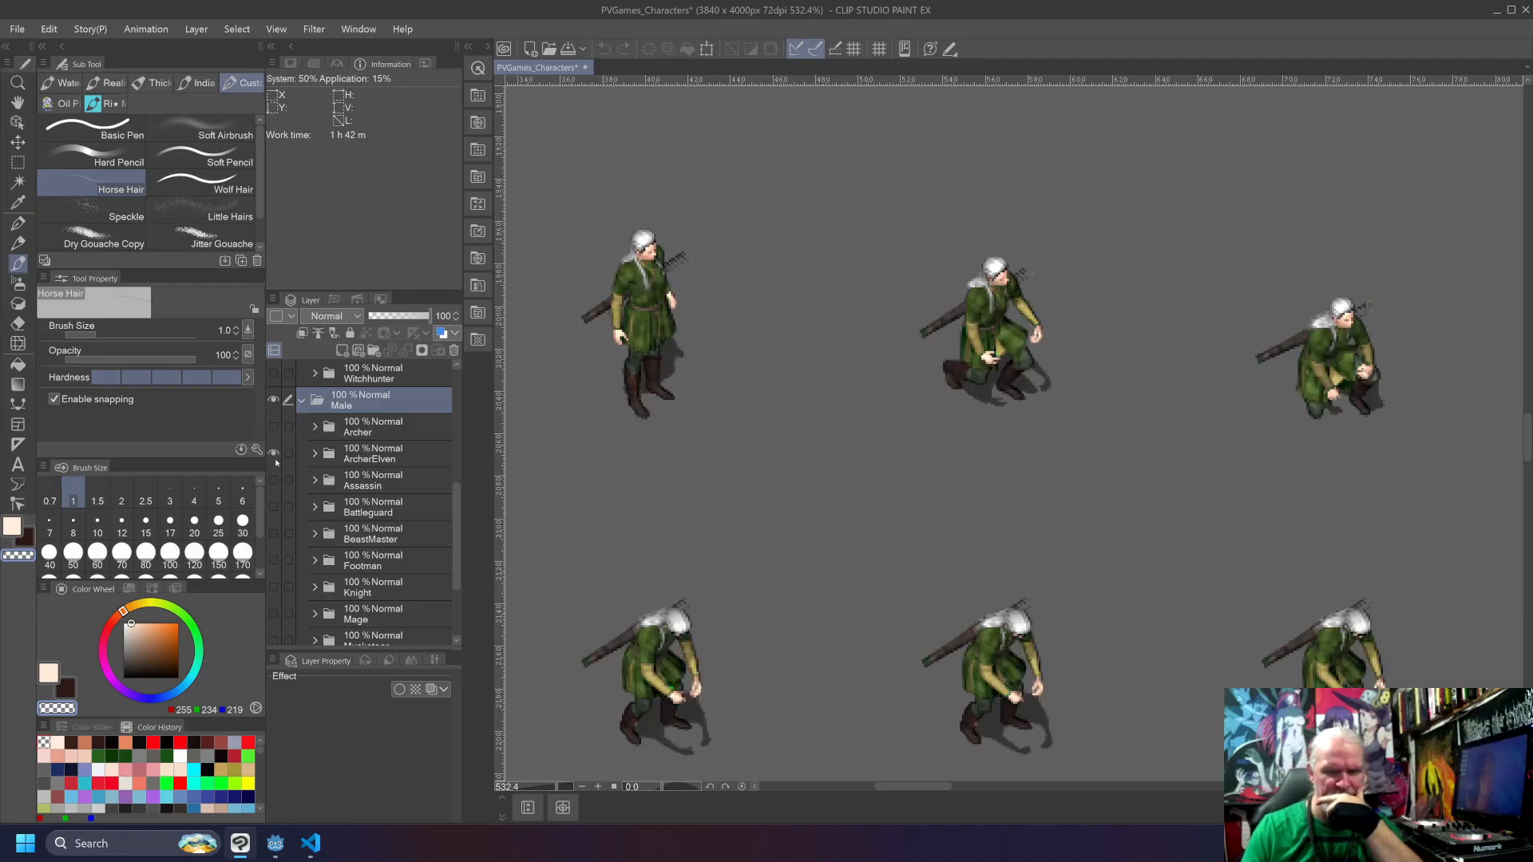
pyautogui.click(275, 460)
pyautogui.click(273, 480)
pyautogui.click(273, 480)
pyautogui.click(273, 506)
pyautogui.click(273, 506)
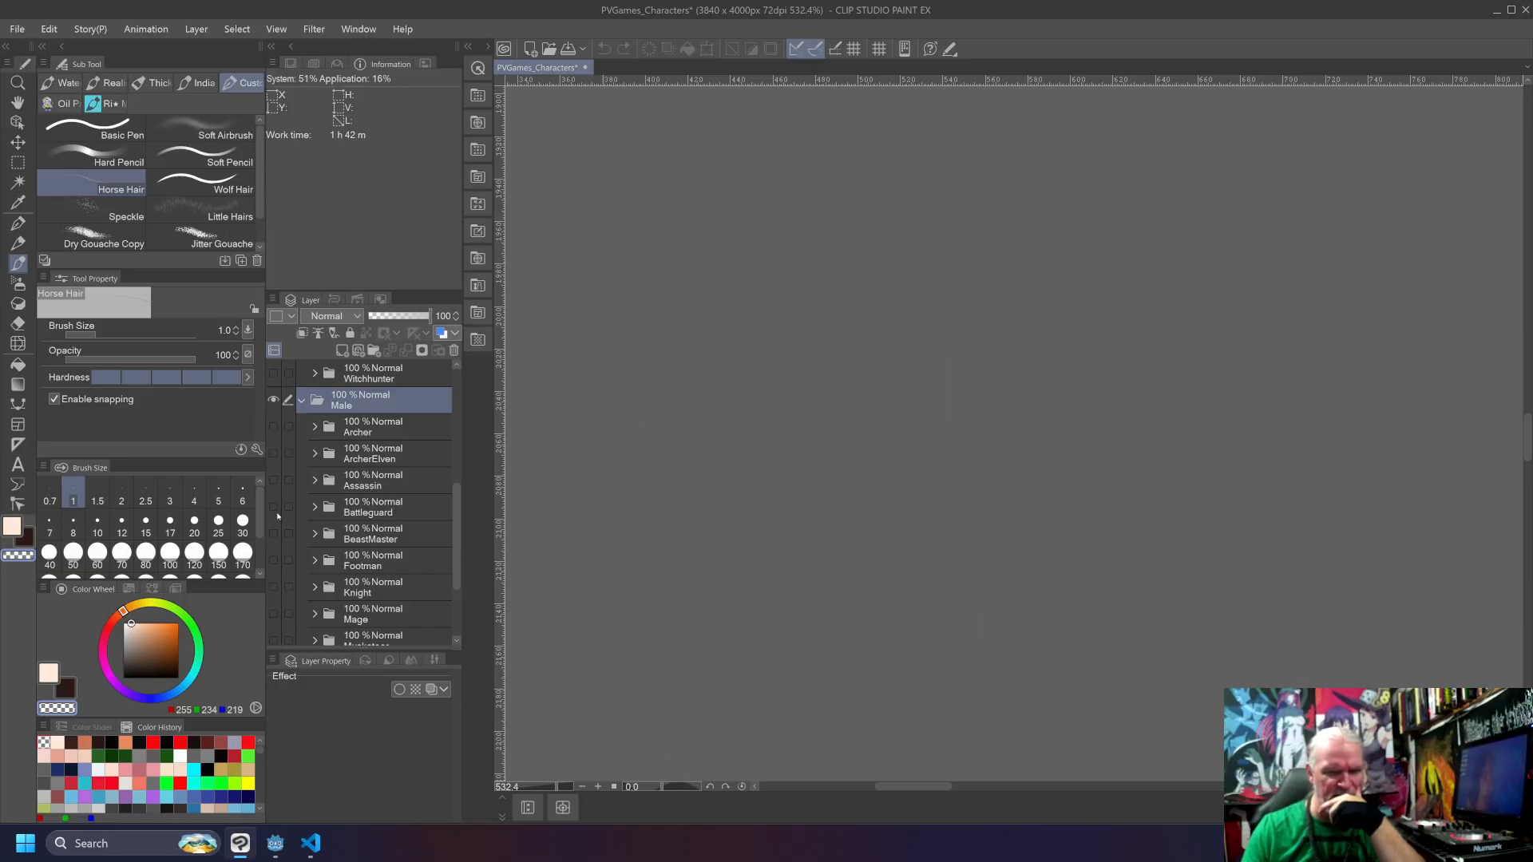
pyautogui.click(301, 400)
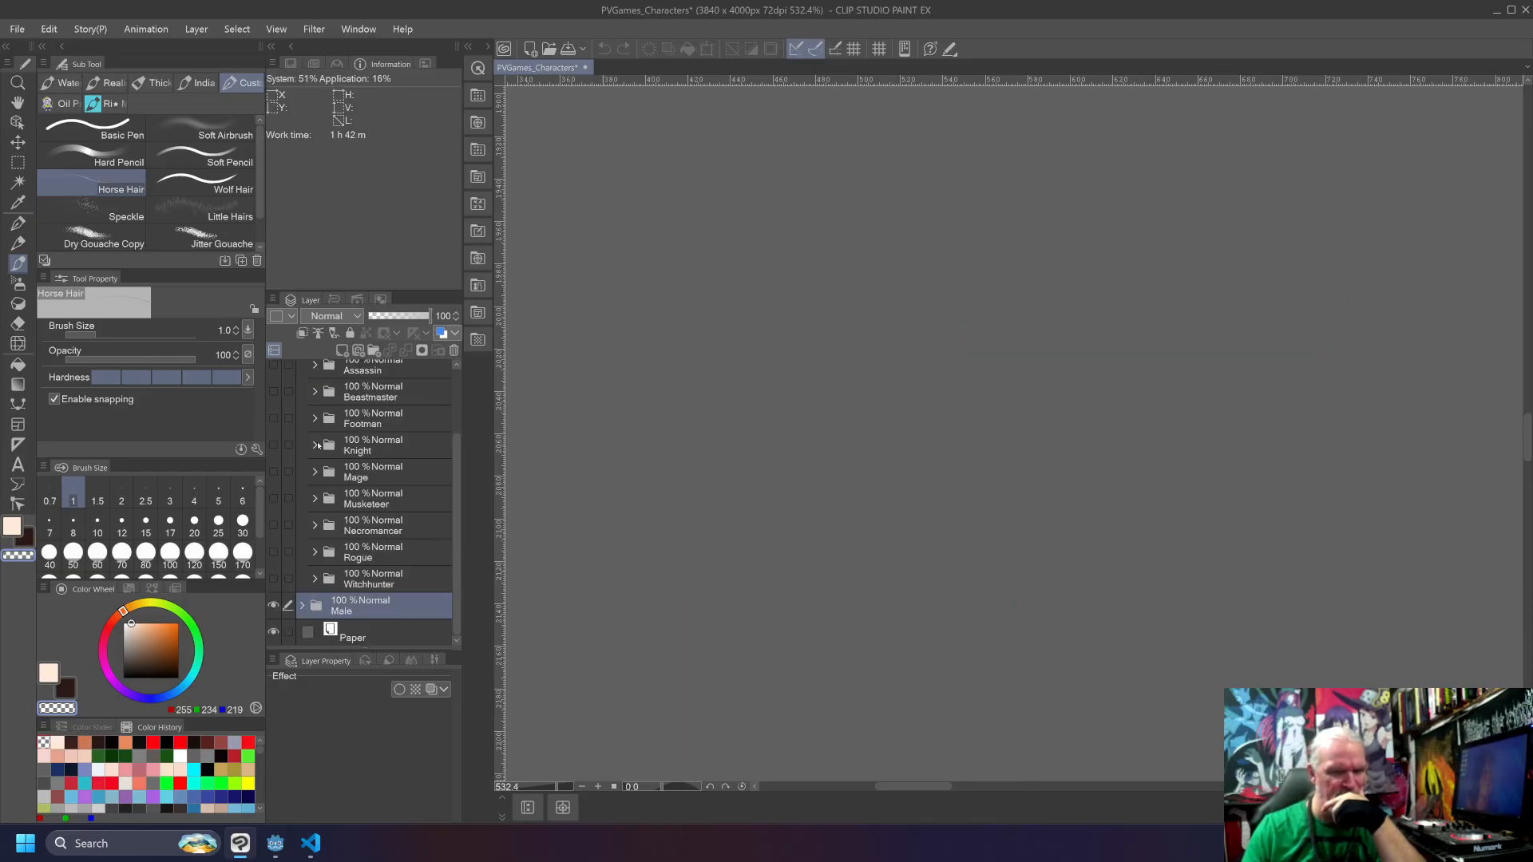
pyautogui.moveTo(458, 486); pyautogui.dragTo(469, 528)
pyautogui.click(303, 605)
pyautogui.moveTo(458, 481); pyautogui.dragTo(458, 625)
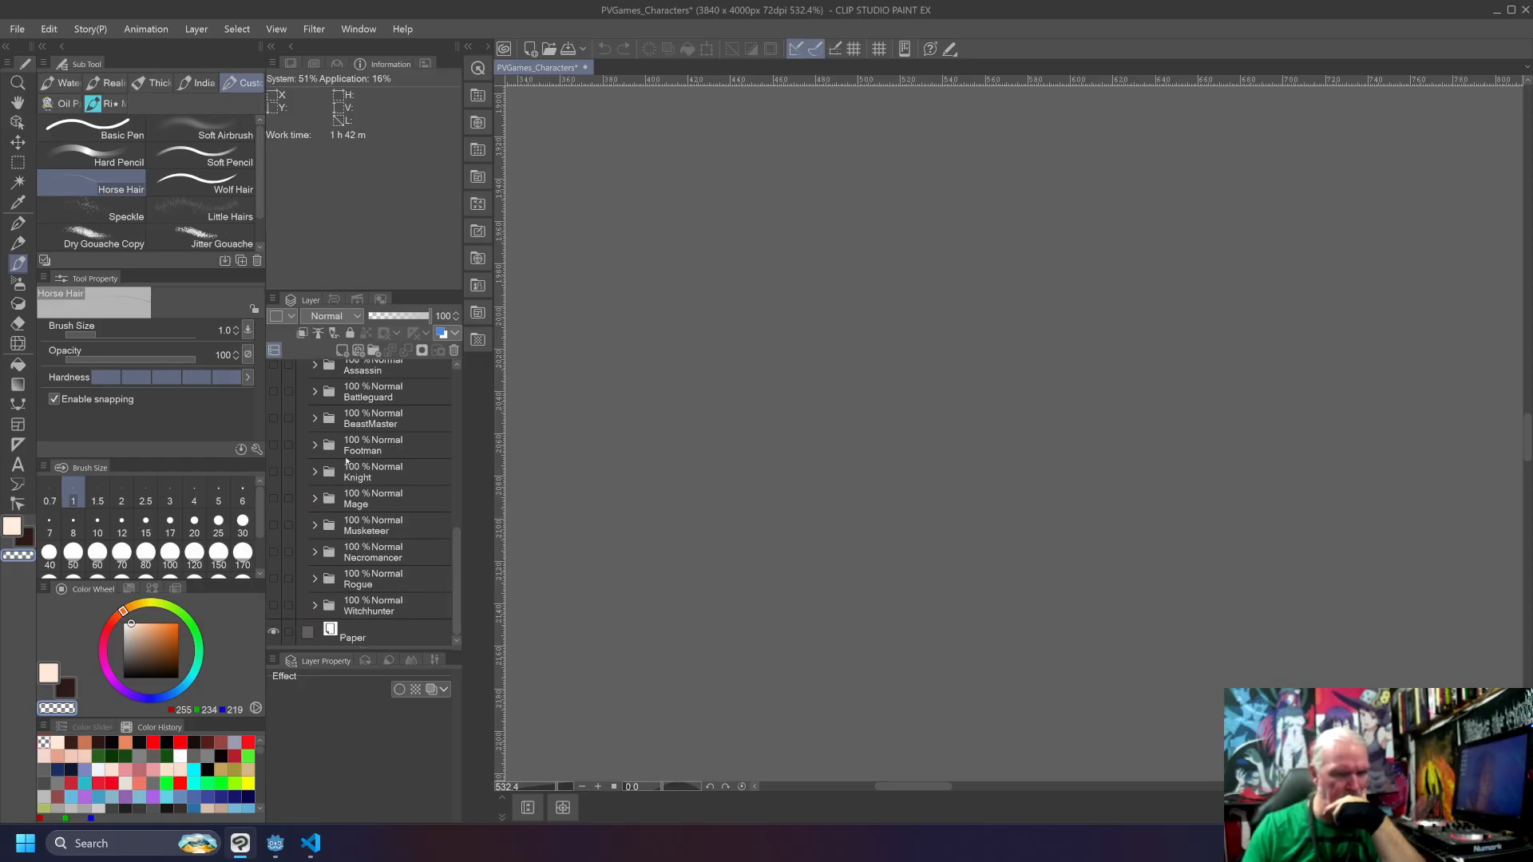
pyautogui.moveTo(460, 545); pyautogui.dragTo(420, 505)
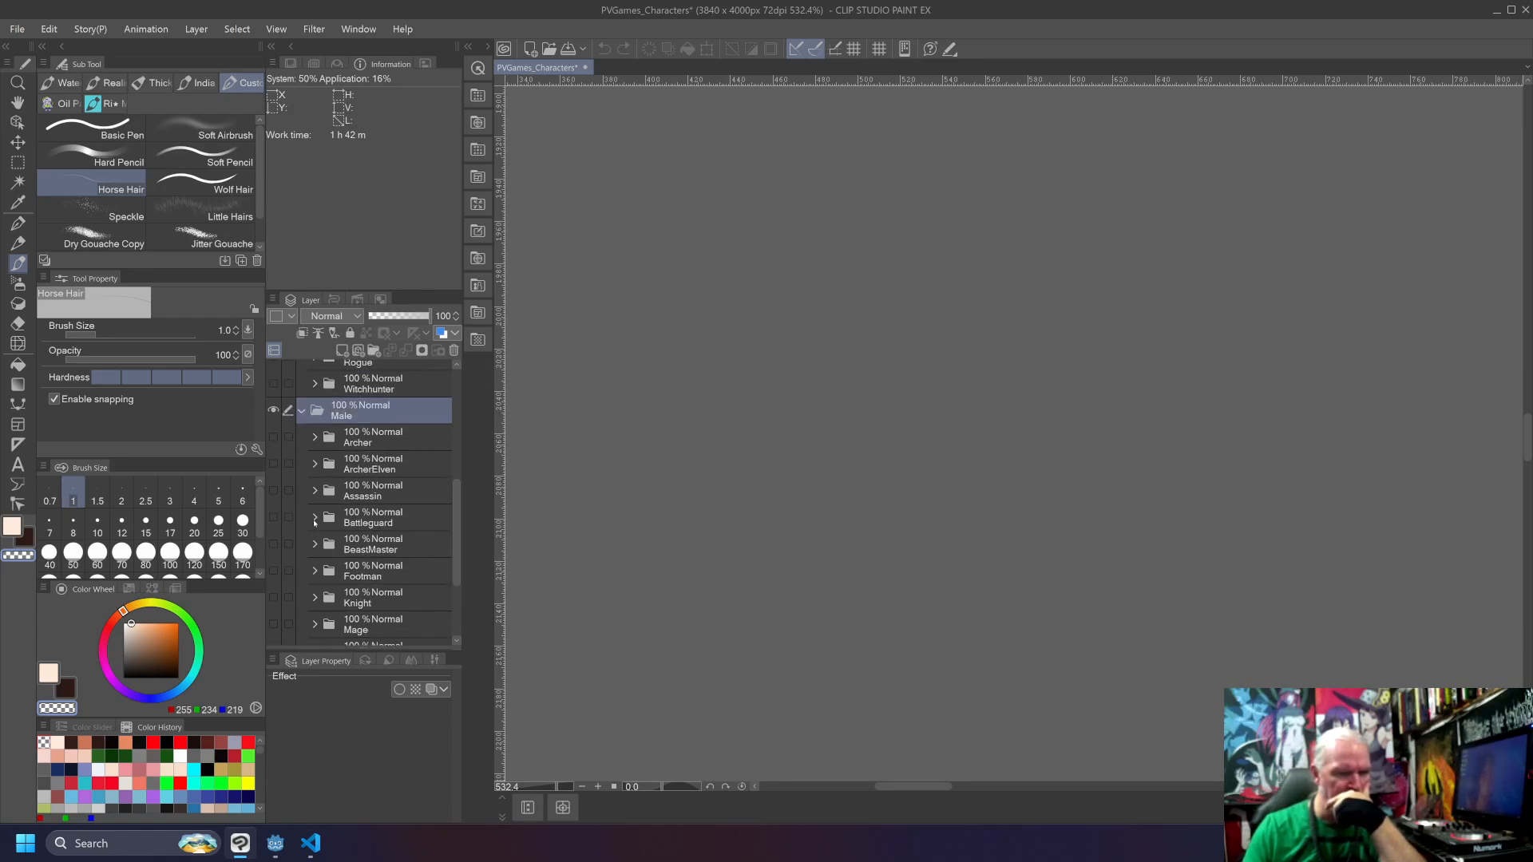
# Step: Expand and show the male BeastMaster folder, and toggle its Head layer off and on to examine the headgear
pyautogui.click(314, 545)
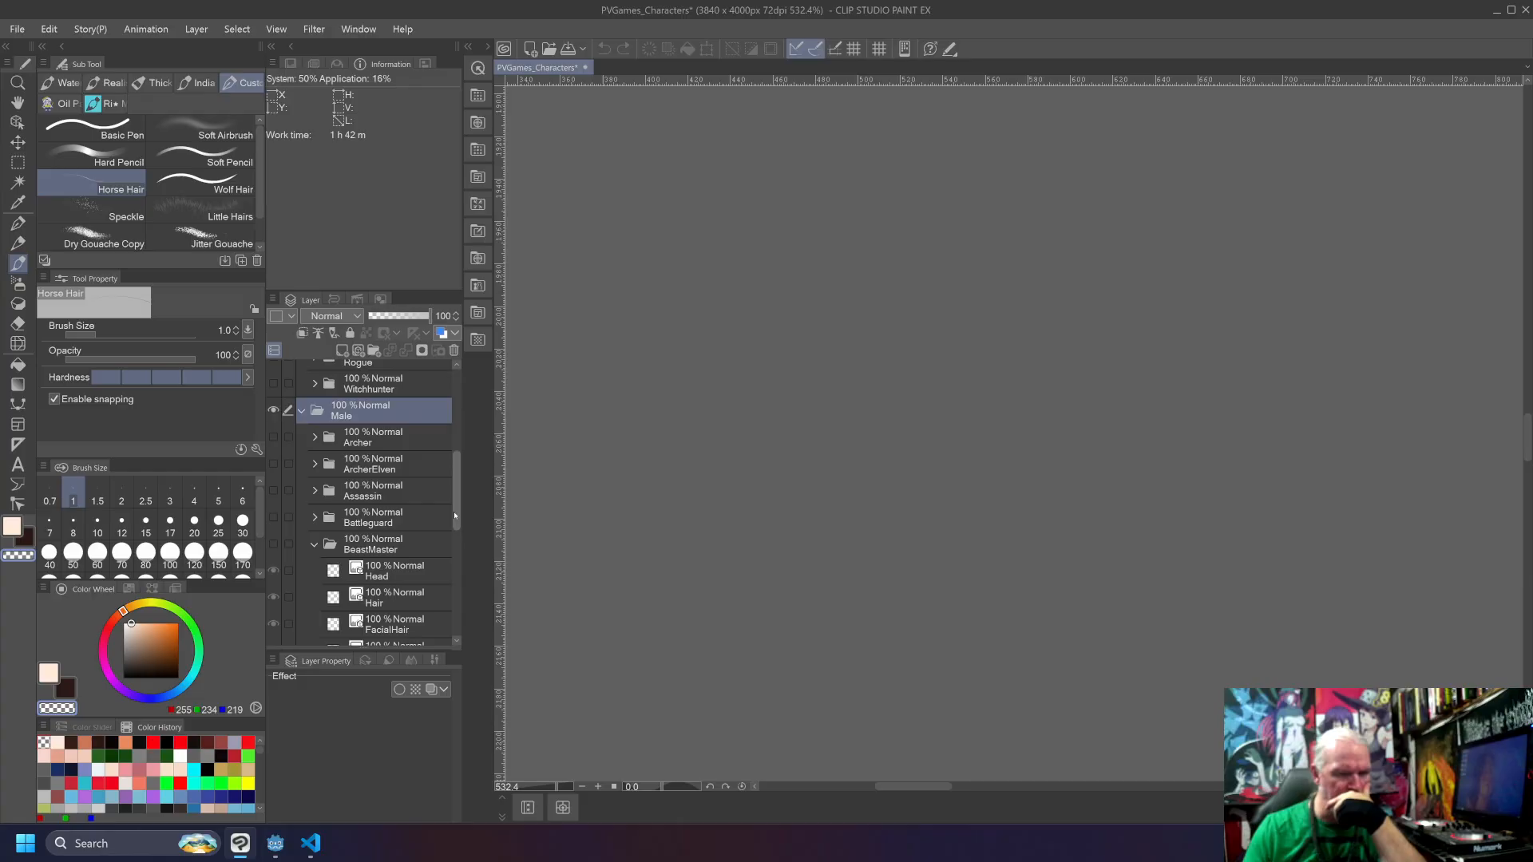
pyautogui.scroll(-3, 376, 495)
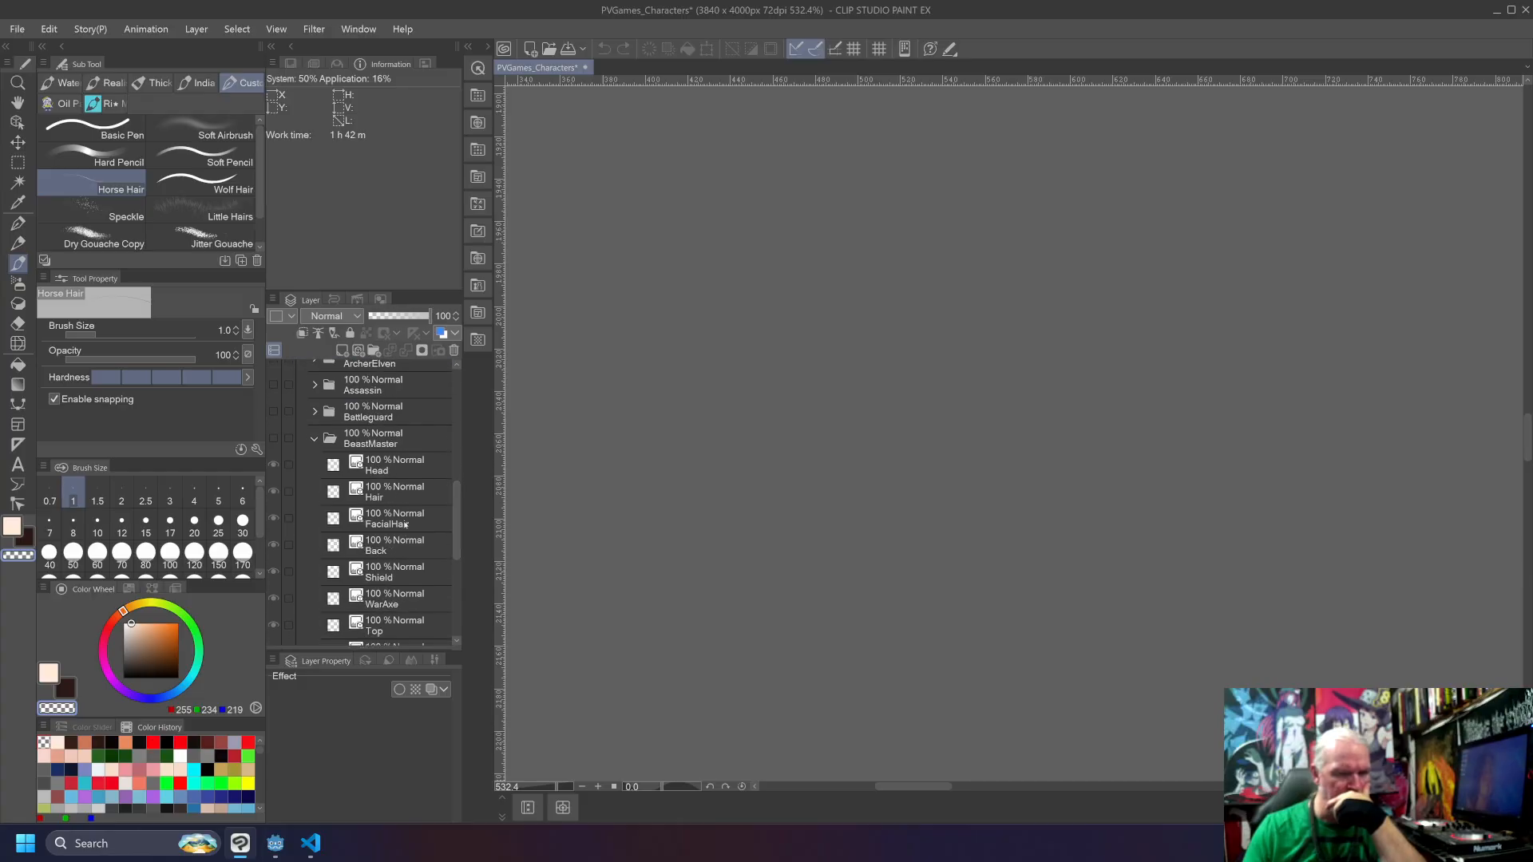
pyautogui.click(273, 437)
pyautogui.scroll(-1, 377, 471)
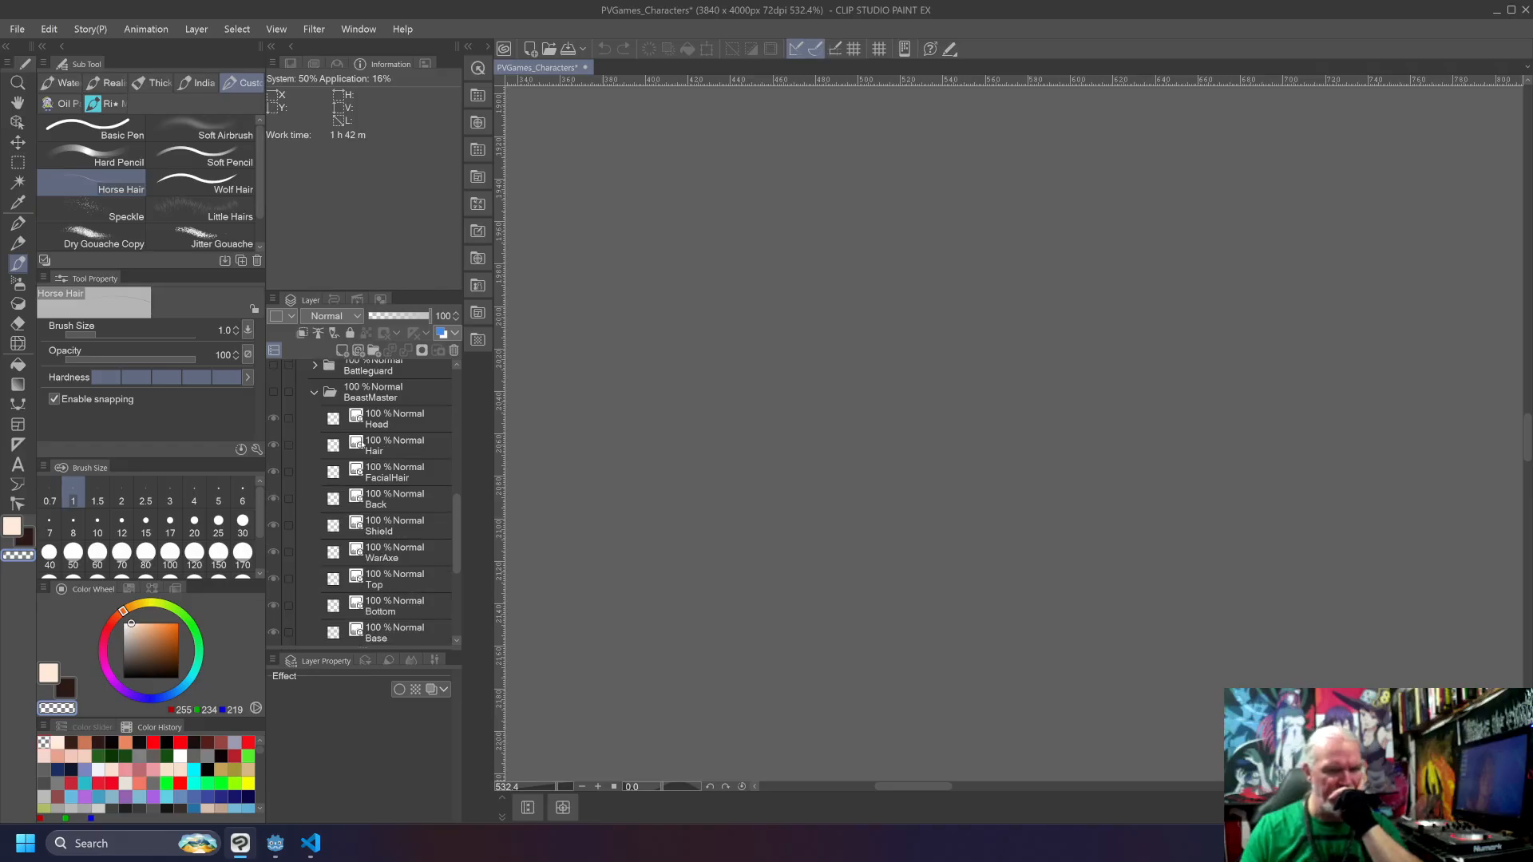
pyautogui.click(274, 392)
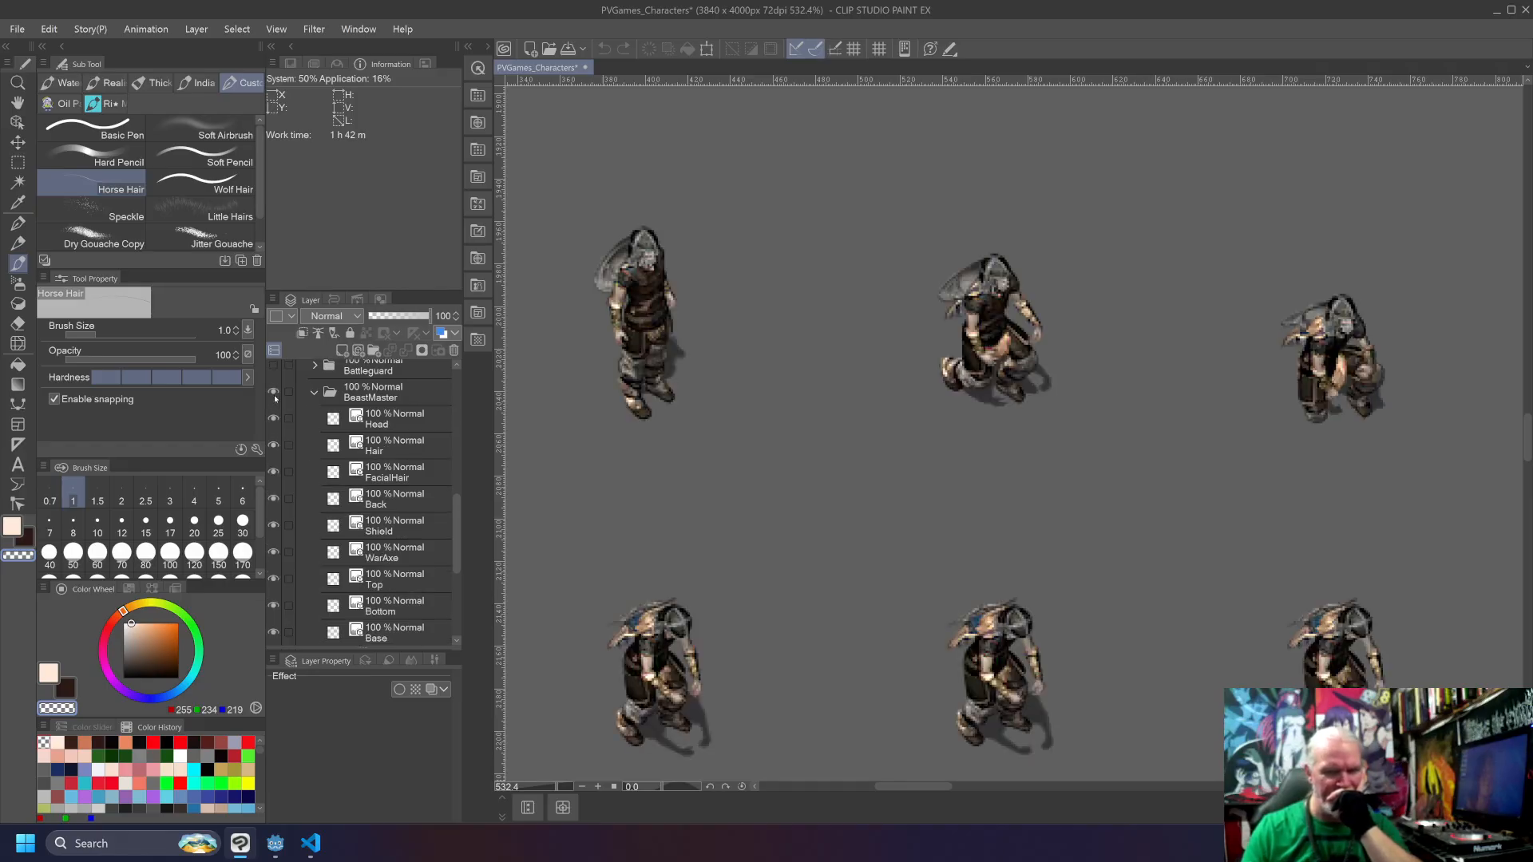
pyautogui.click(274, 421)
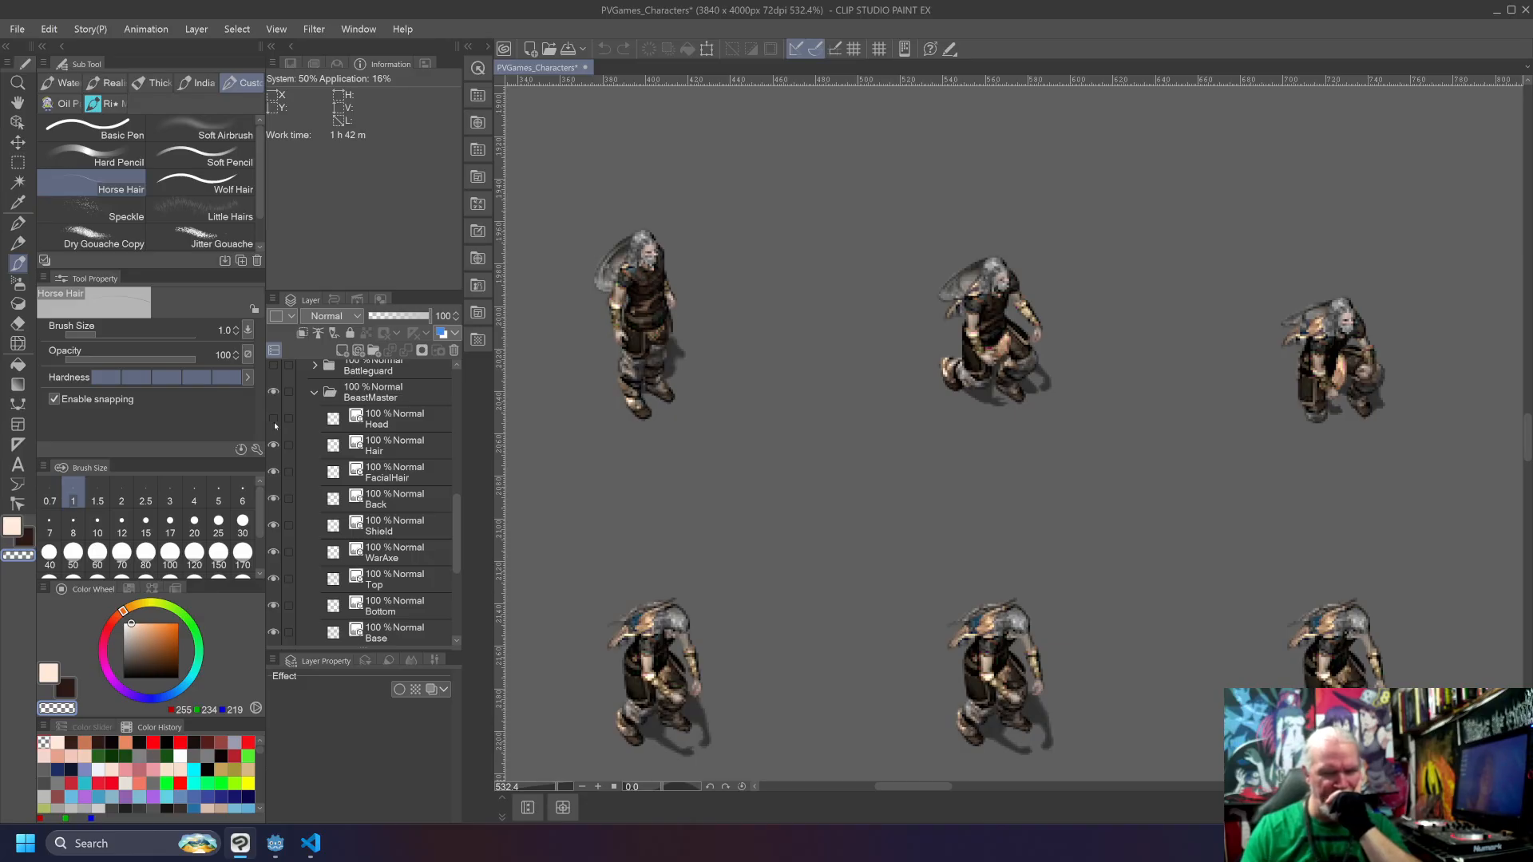
pyautogui.click(274, 420)
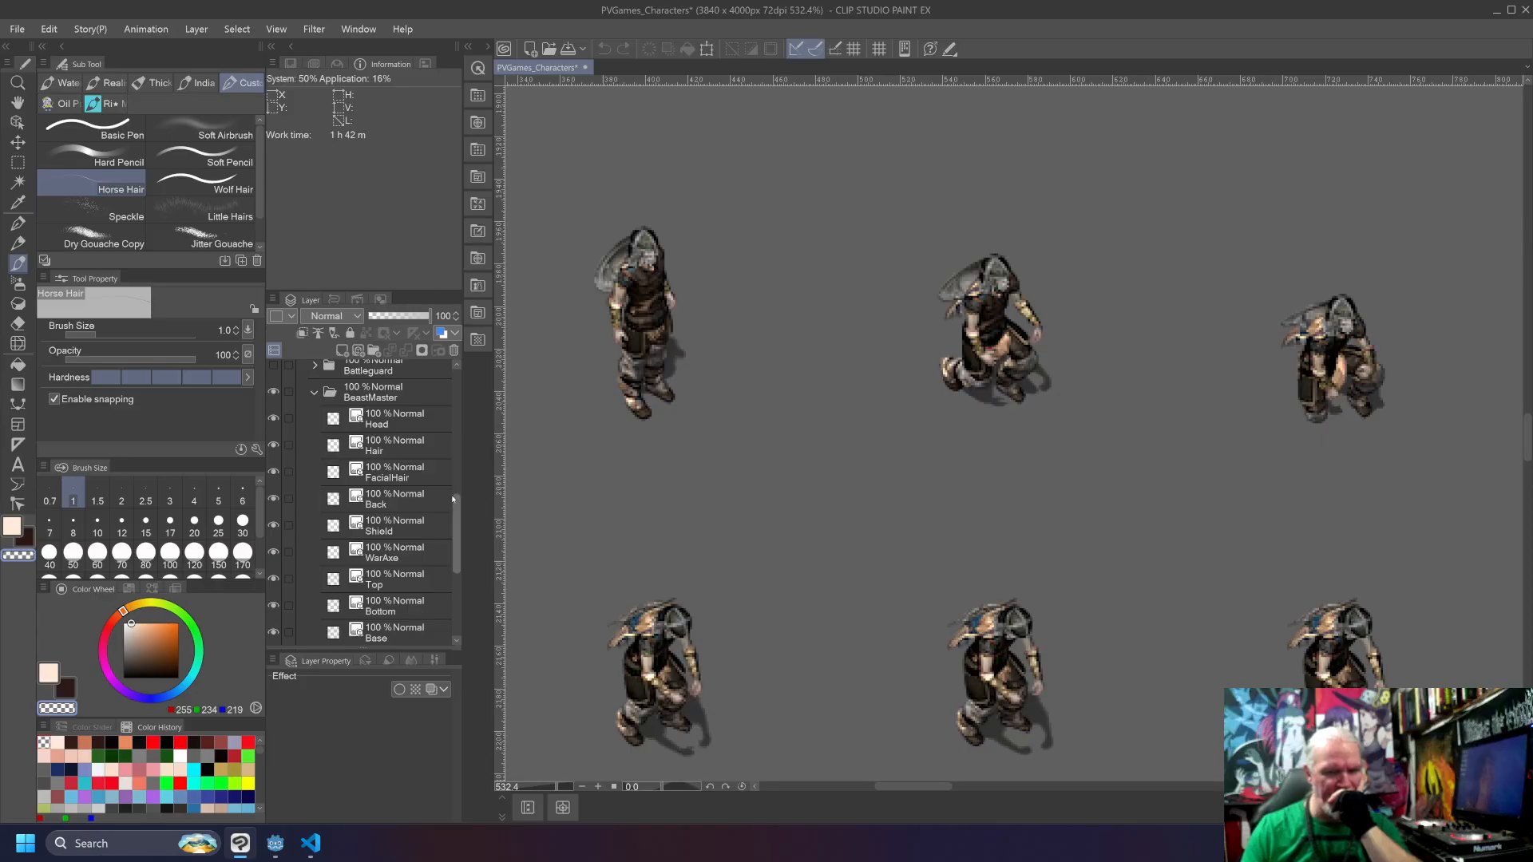
# Step: Collapse and hide the BeastMaster folder, and show the male Footman folder instead
pyautogui.scroll(3, 457, 467)
pyautogui.scroll(1, 460, 479)
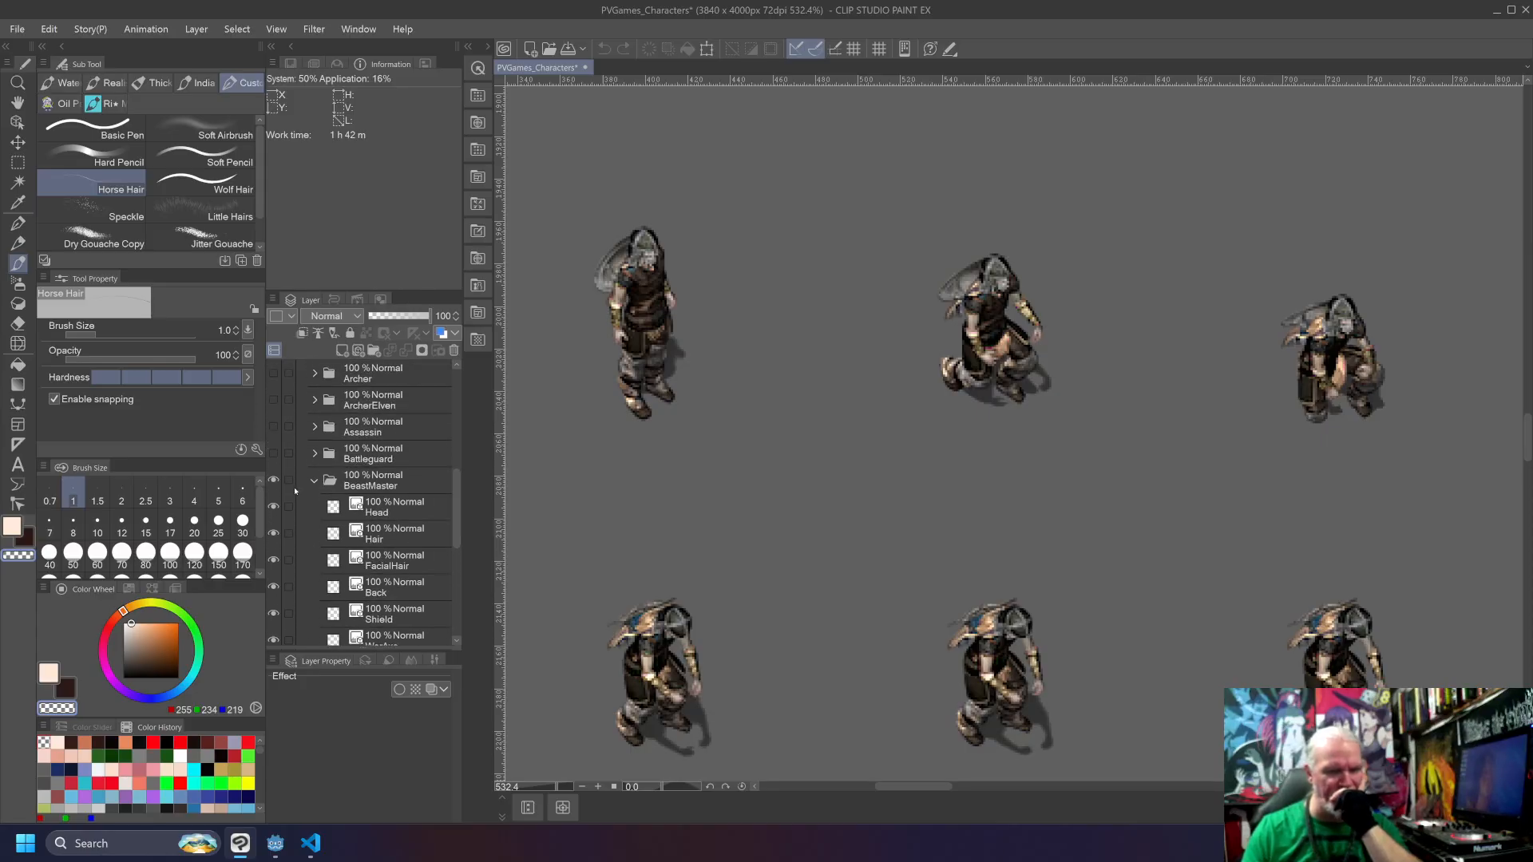
pyautogui.click(317, 481)
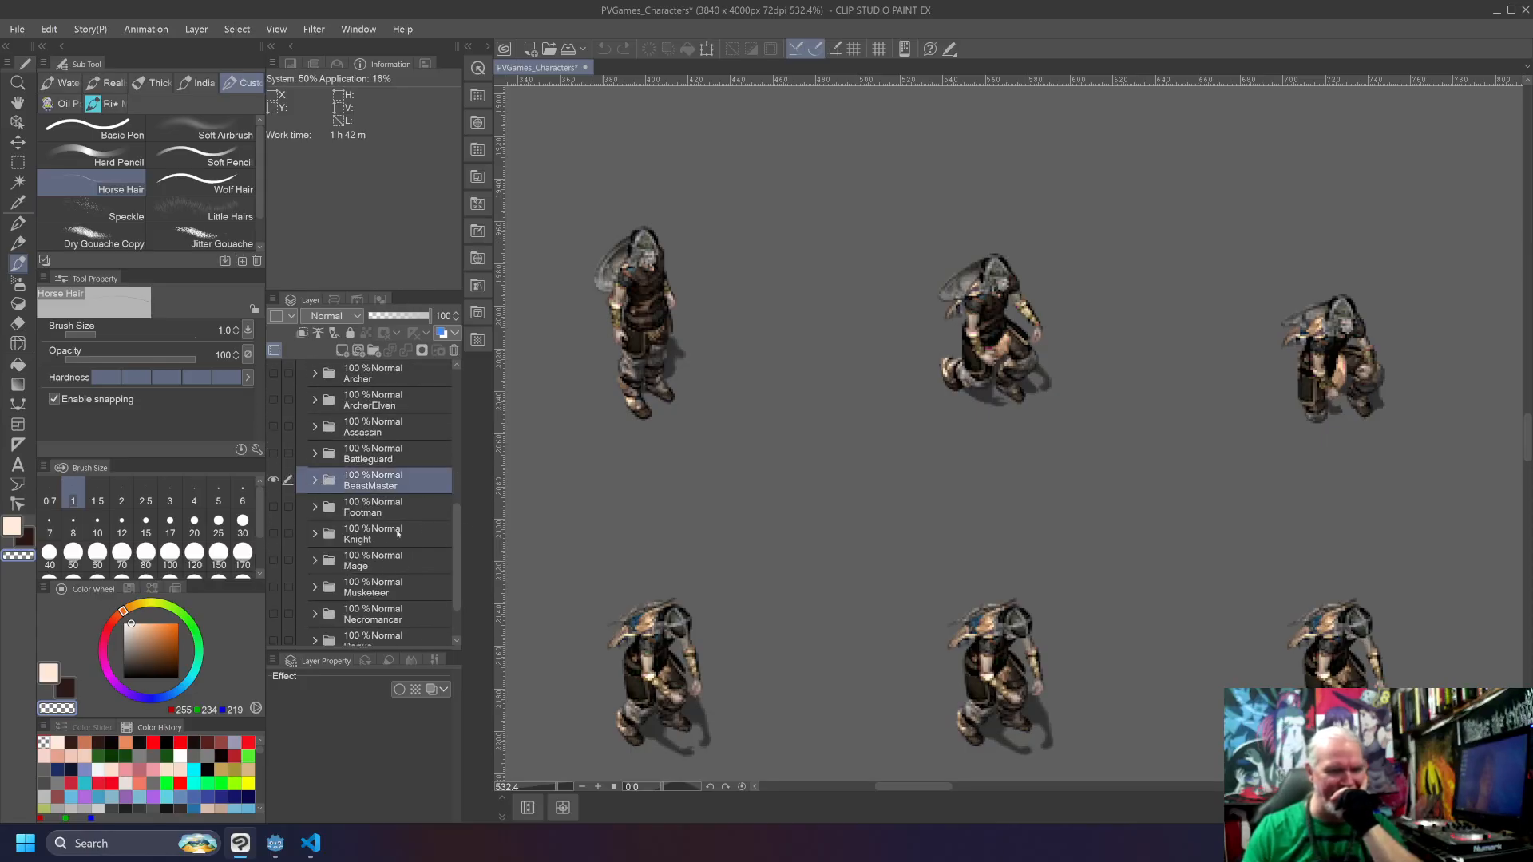
pyautogui.click(273, 480)
pyautogui.click(274, 506)
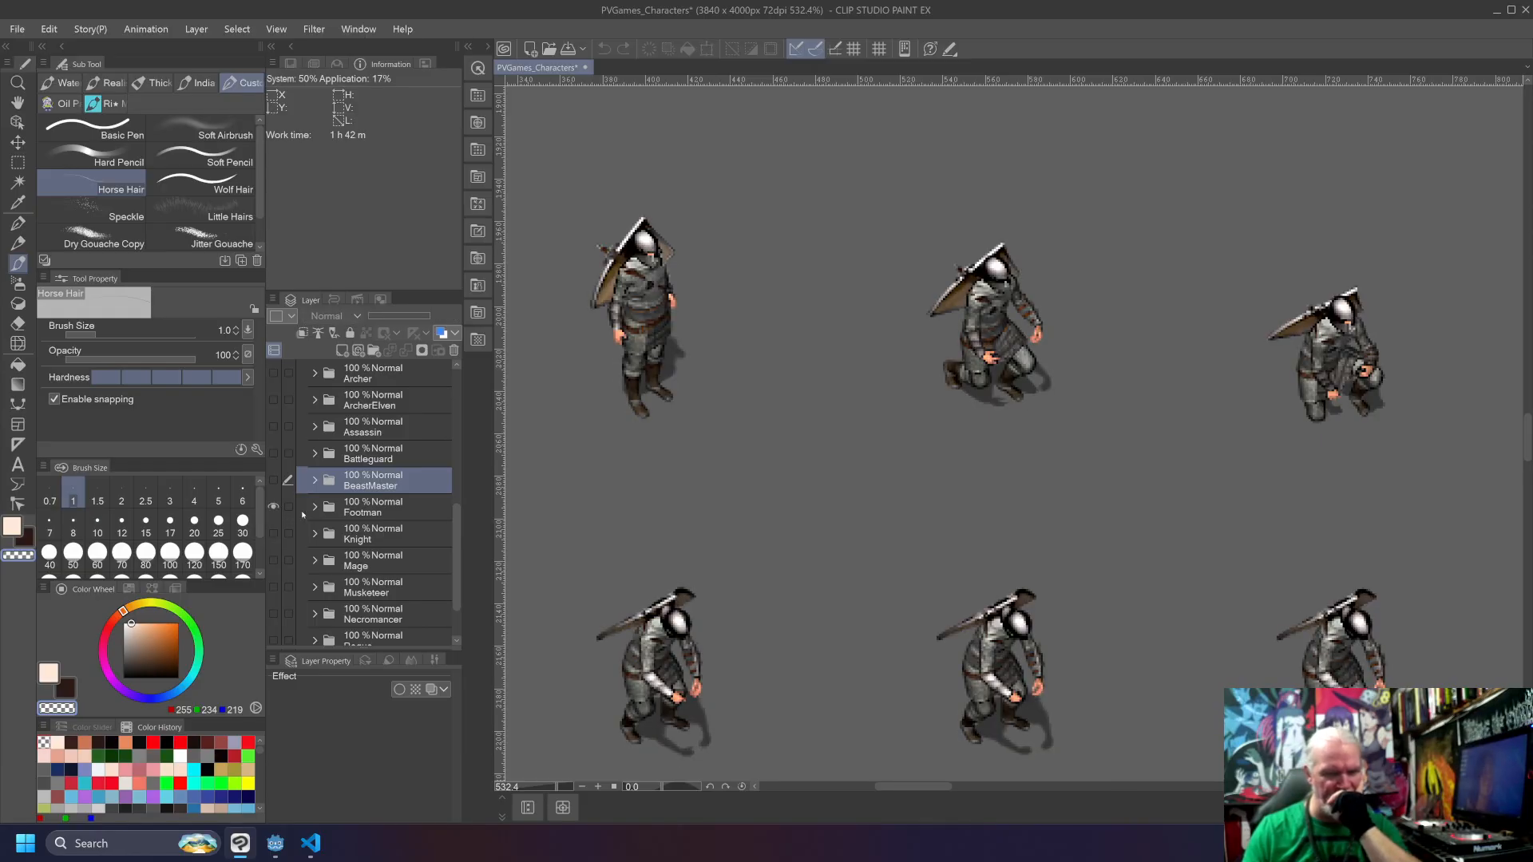
# Step: Expand the Footman folder and hide its Helmet, Back2 and Back1 layers
pyautogui.click(316, 507)
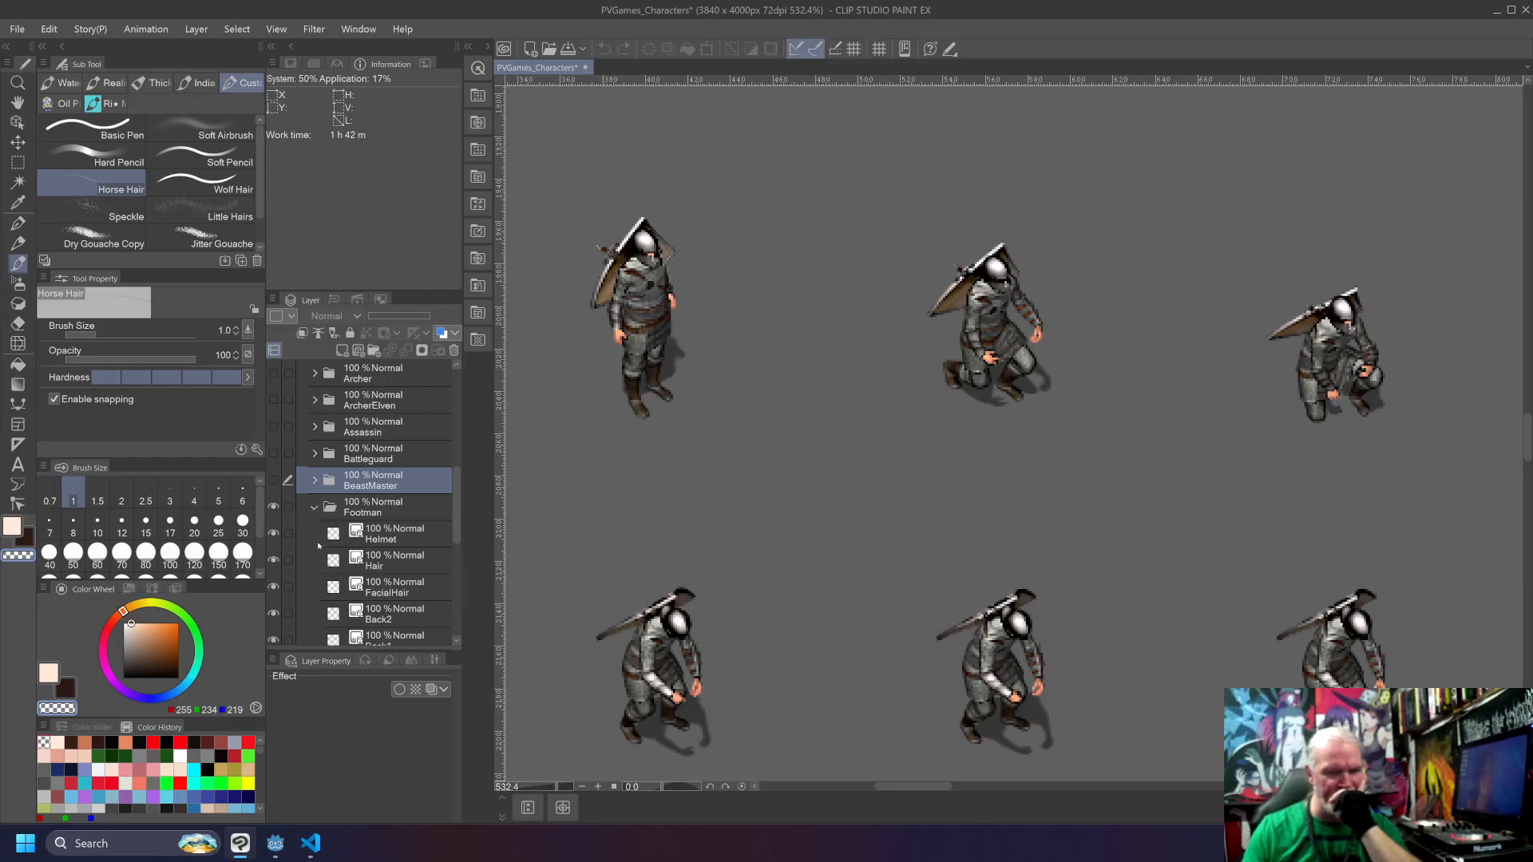
pyautogui.click(274, 534)
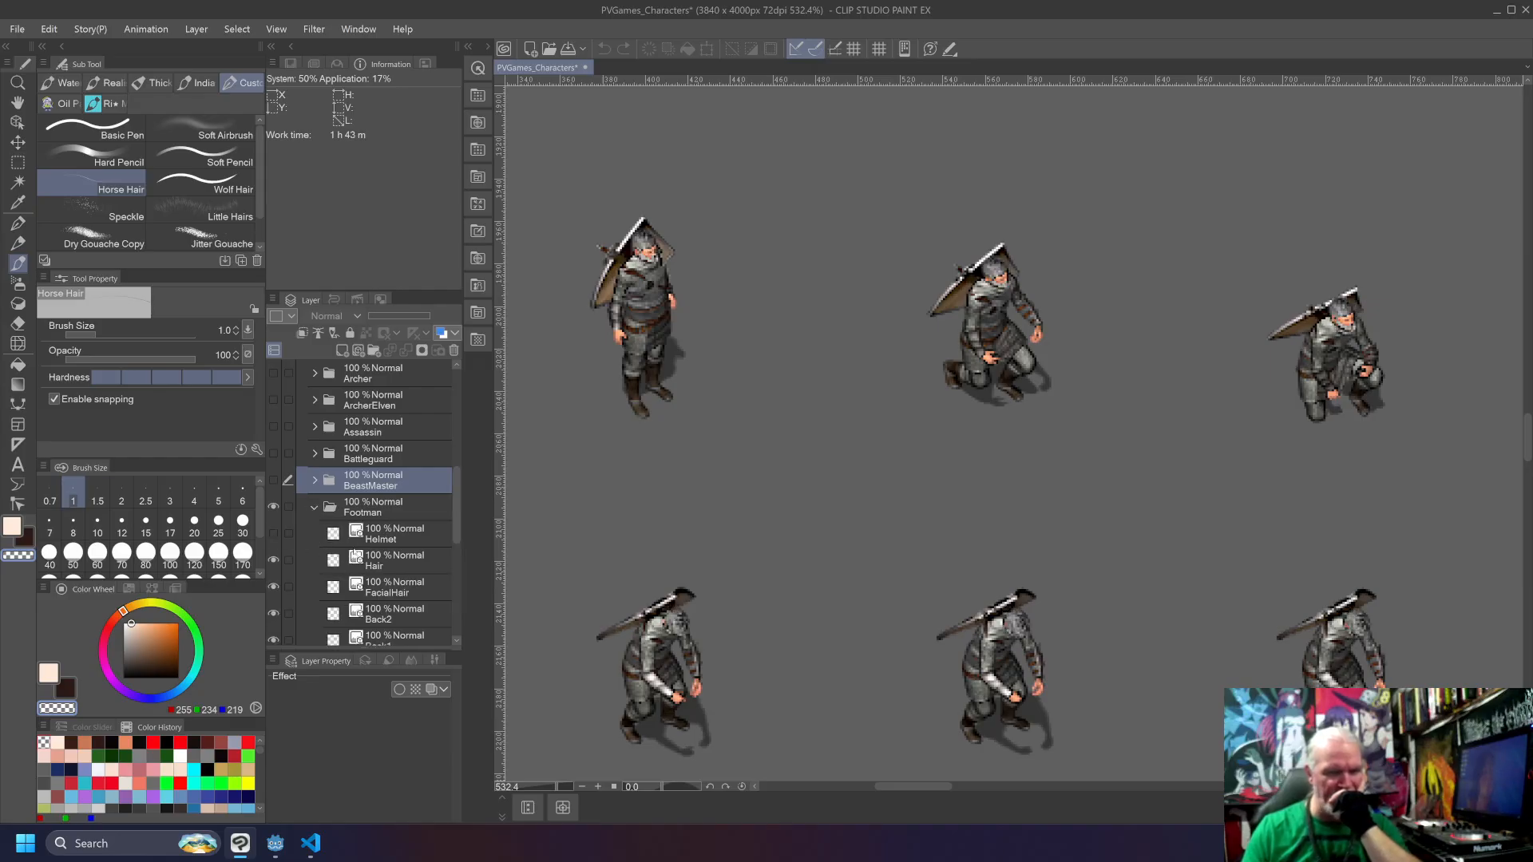
pyautogui.scroll(-2, 342, 572)
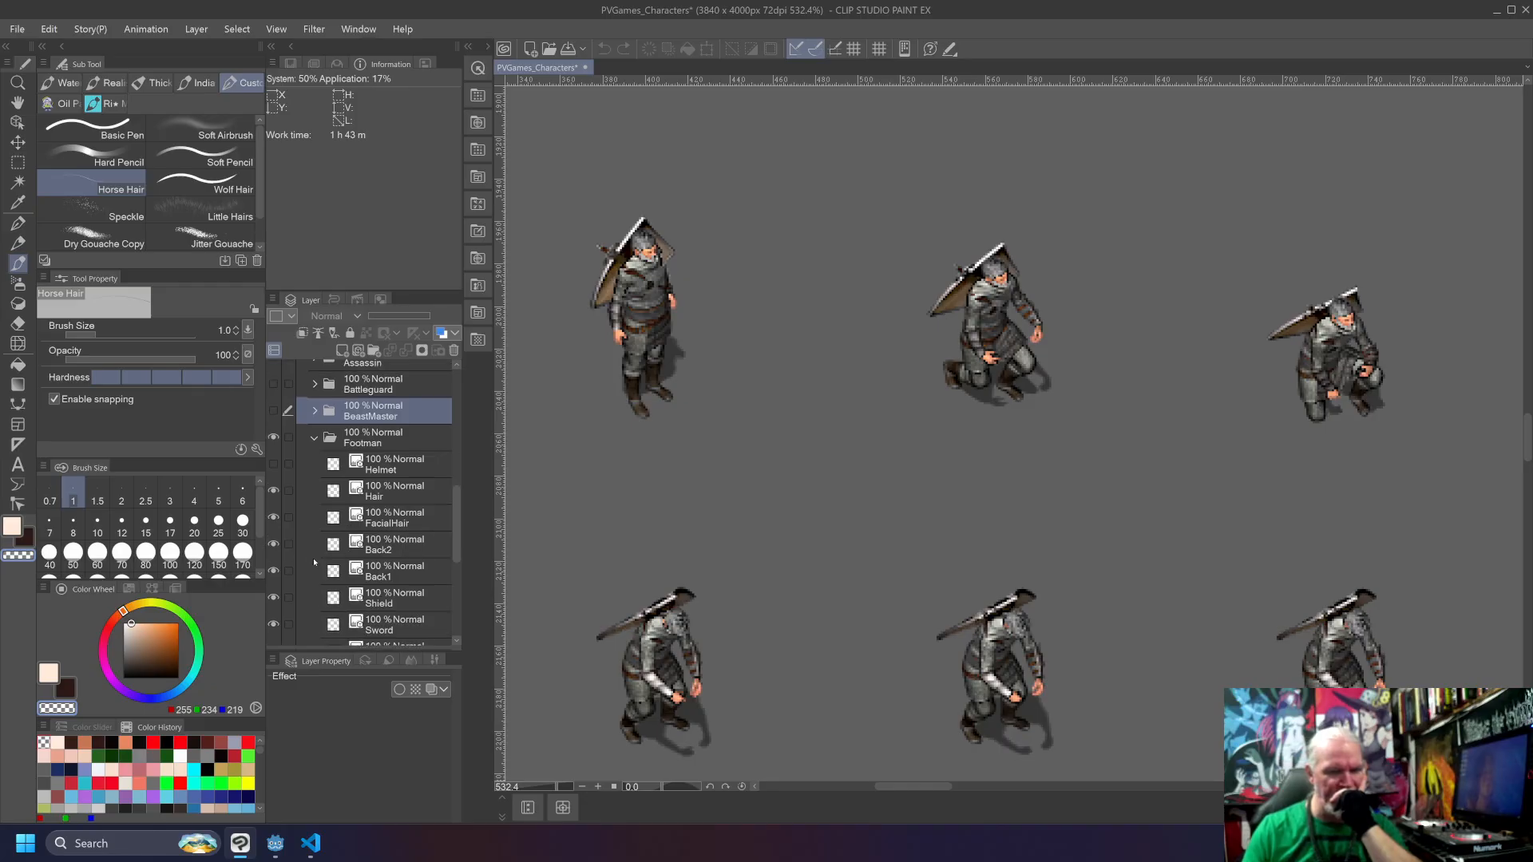
pyautogui.click(272, 545)
pyautogui.click(273, 571)
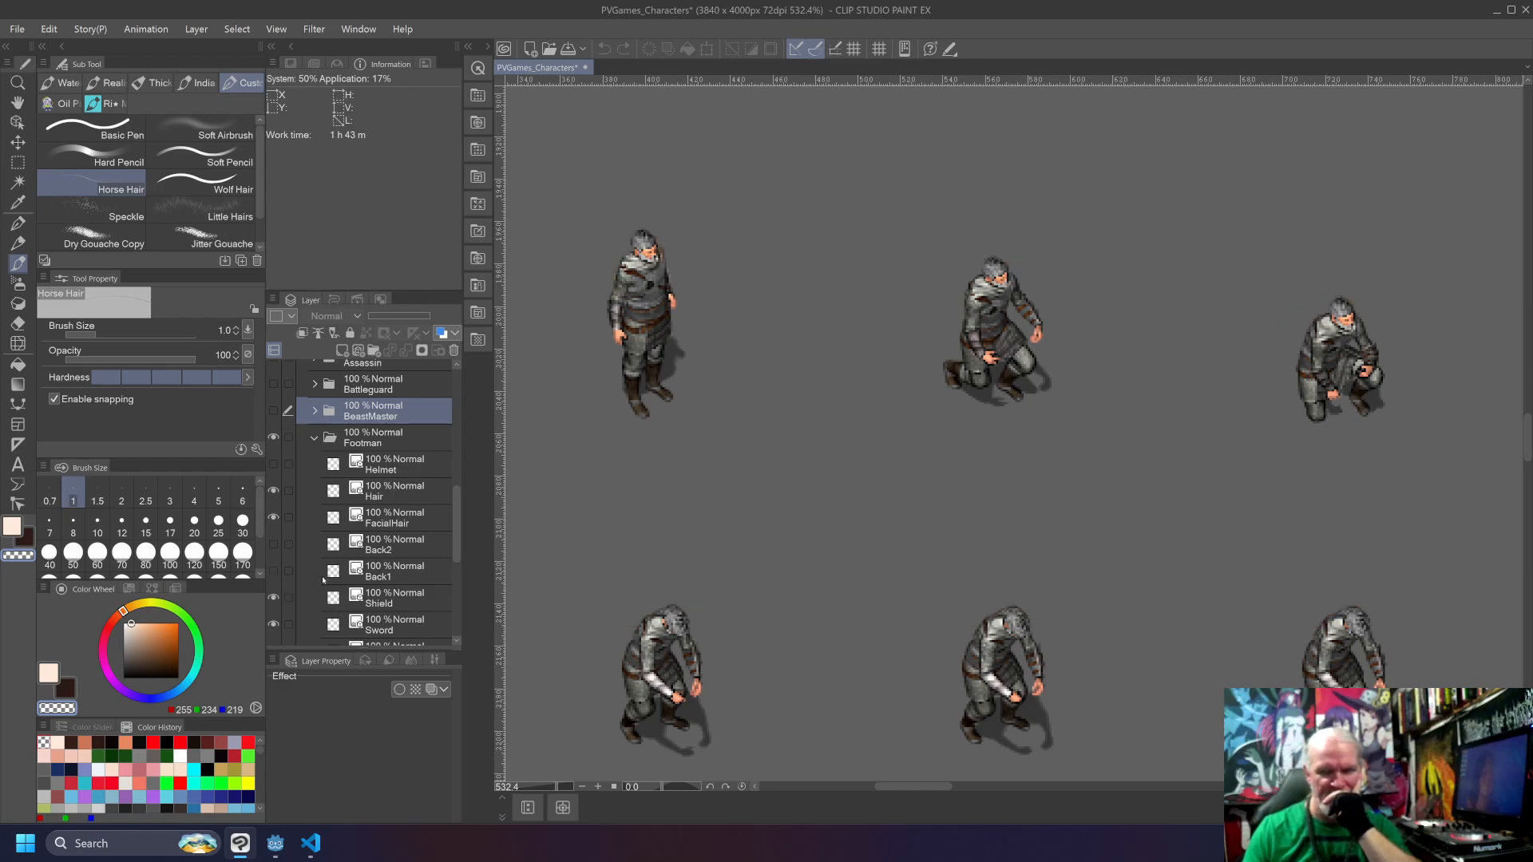
# Step: Toggle the Footman's Shield layer to check its effect, leave it shown, and move it directly above the FacialHair layer
pyautogui.click(274, 599)
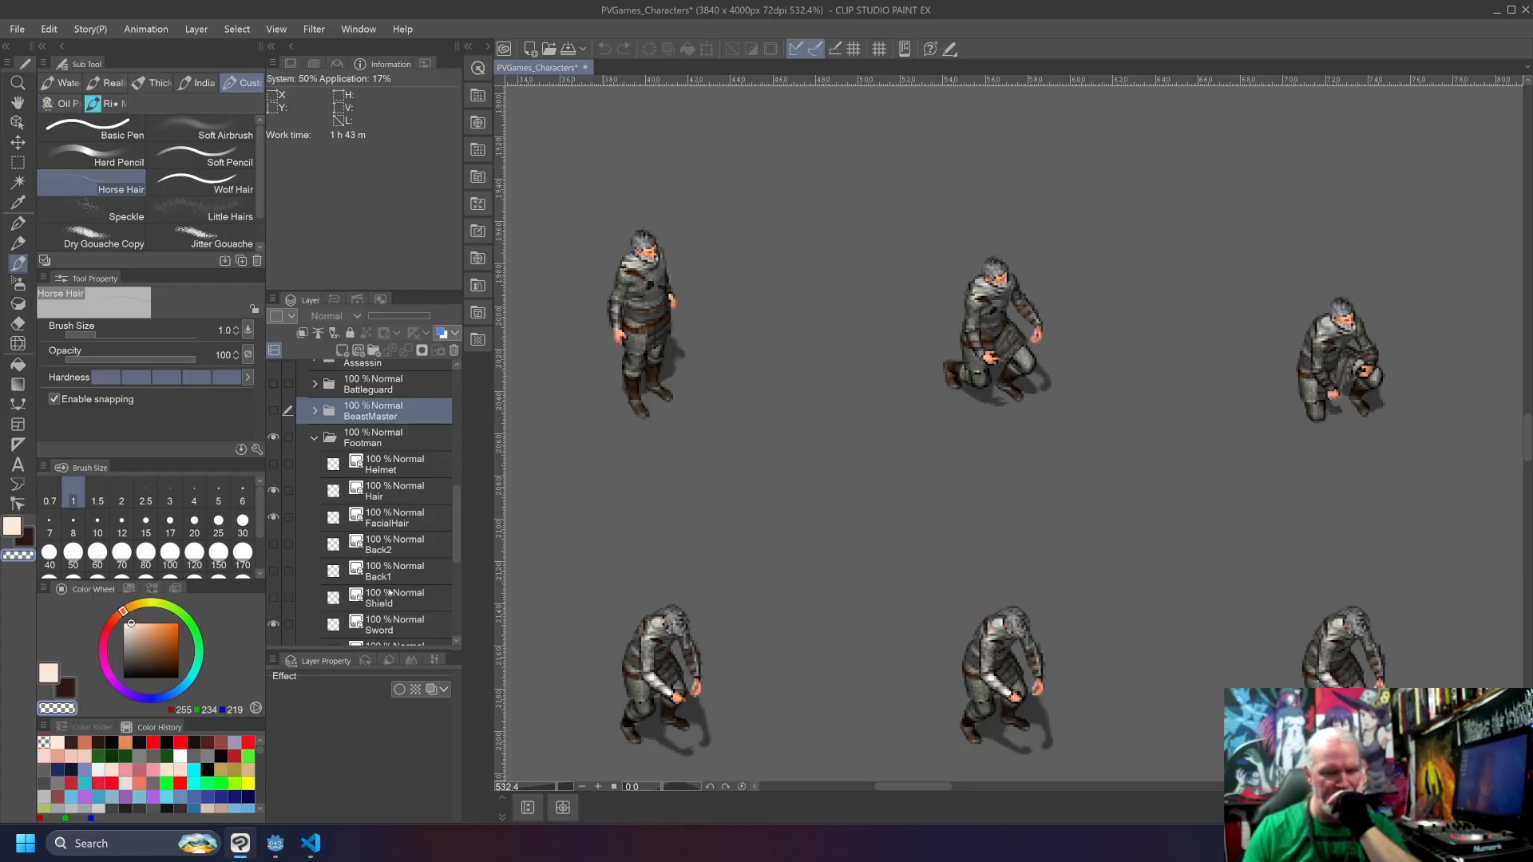
pyautogui.click(274, 599)
pyautogui.click(274, 599)
pyautogui.click(274, 599)
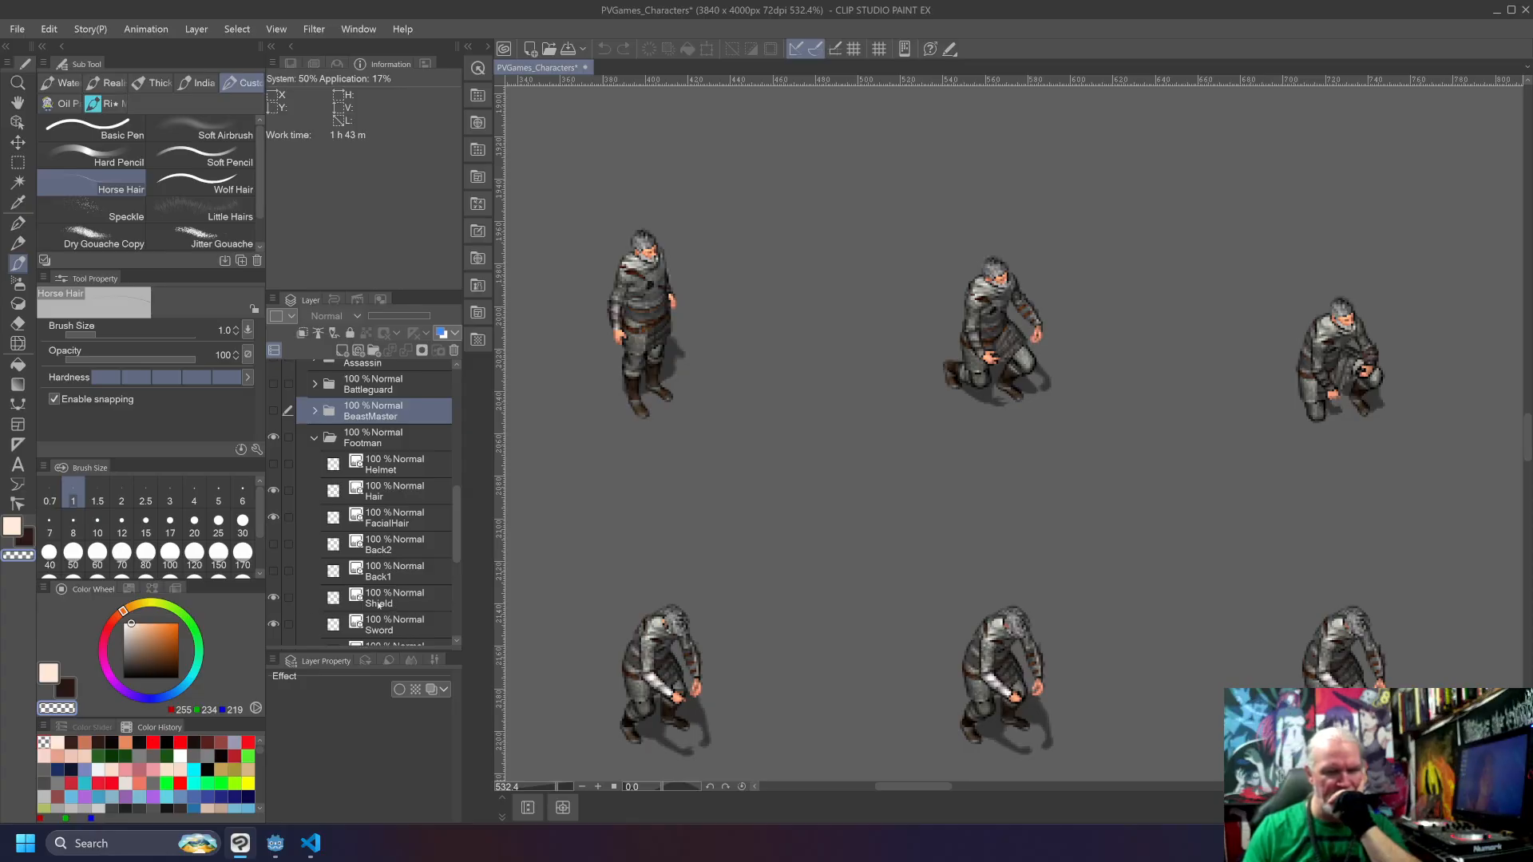
pyautogui.moveTo(380, 605); pyautogui.dragTo(399, 515)
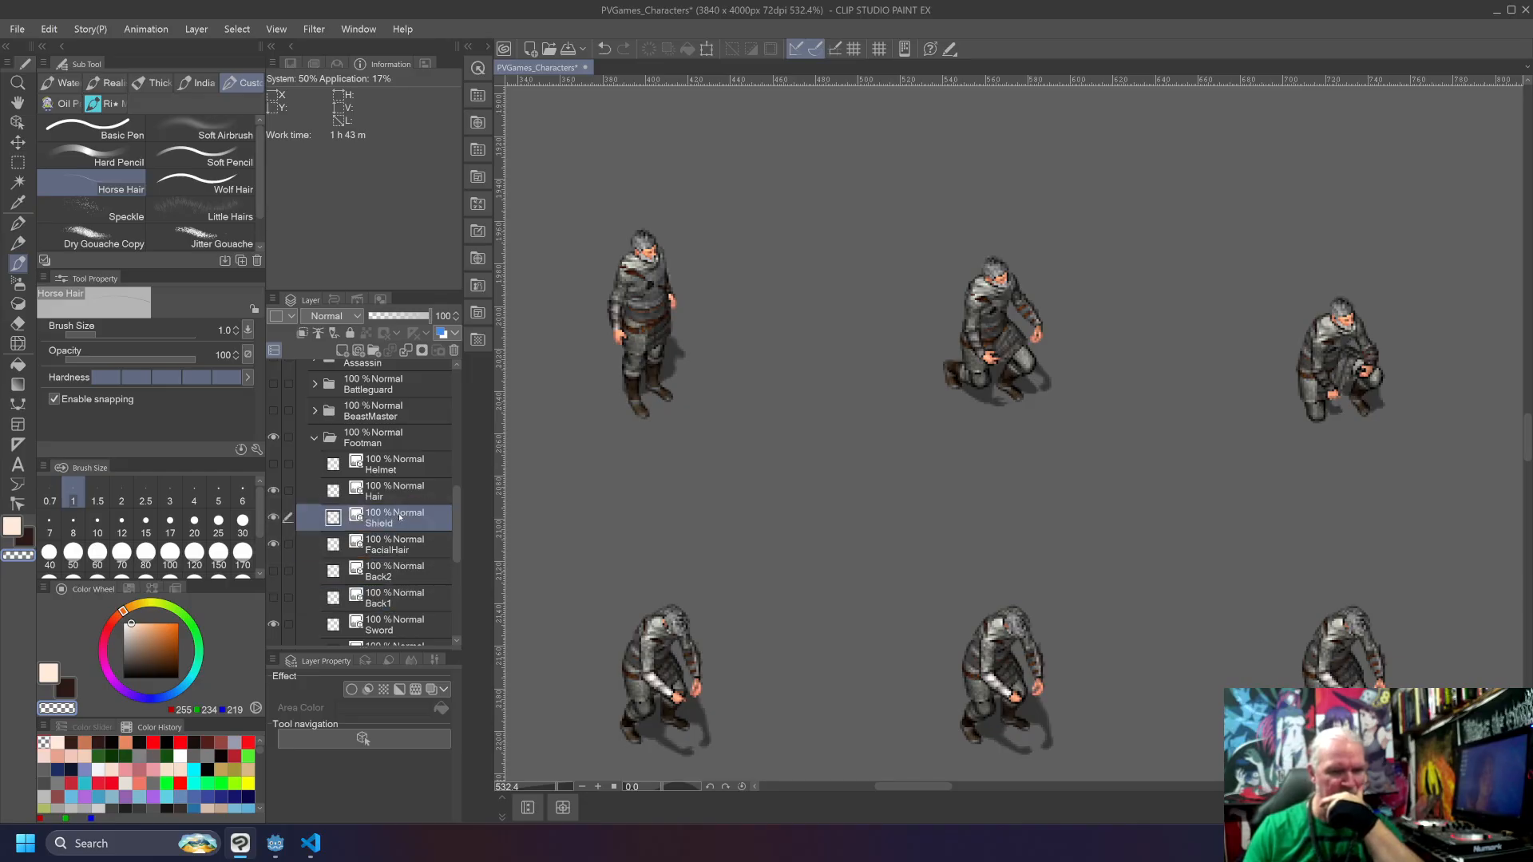
# Step: Move the Footman's Shield layer directly above its Sword layer, toggle Shield to check its effect, and leave both layers hidden
pyautogui.moveTo(399, 624); pyautogui.dragTo(366, 595)
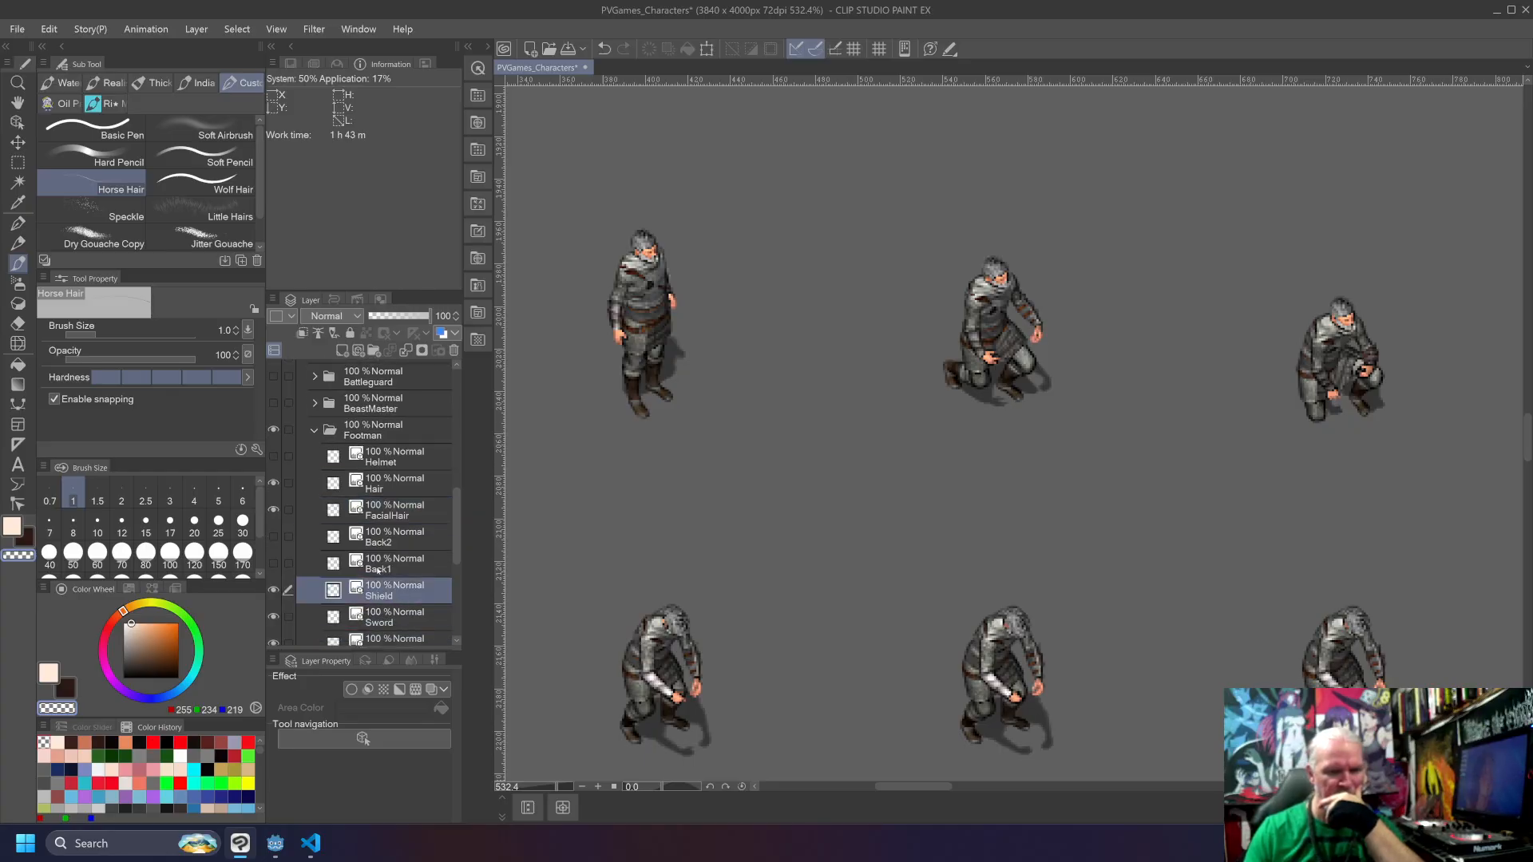
pyautogui.scroll(-3, 790, 559)
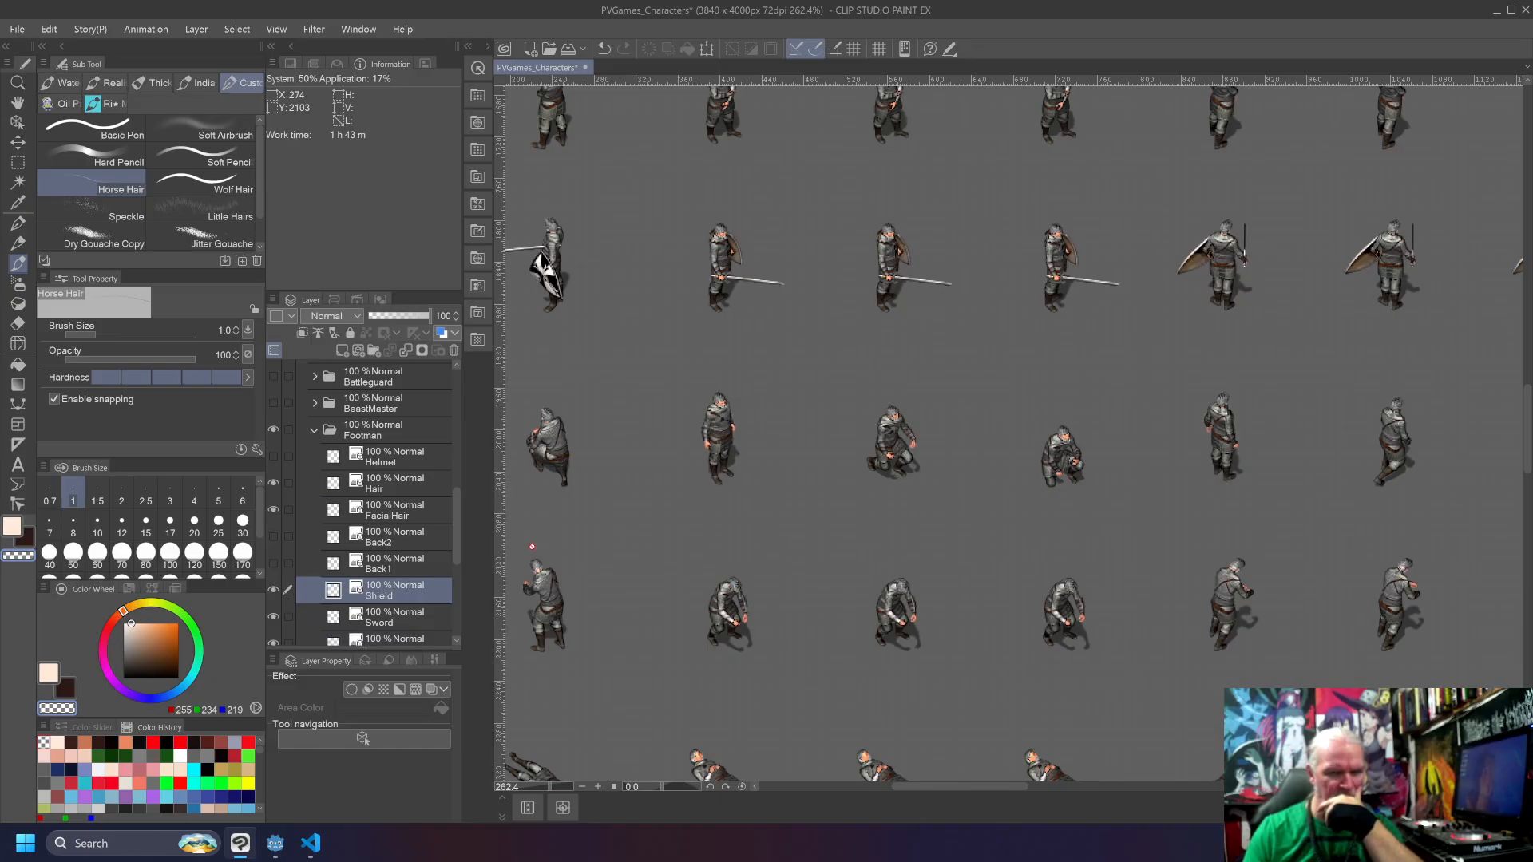
pyautogui.click(278, 590)
pyautogui.click(278, 590)
pyautogui.click(274, 590)
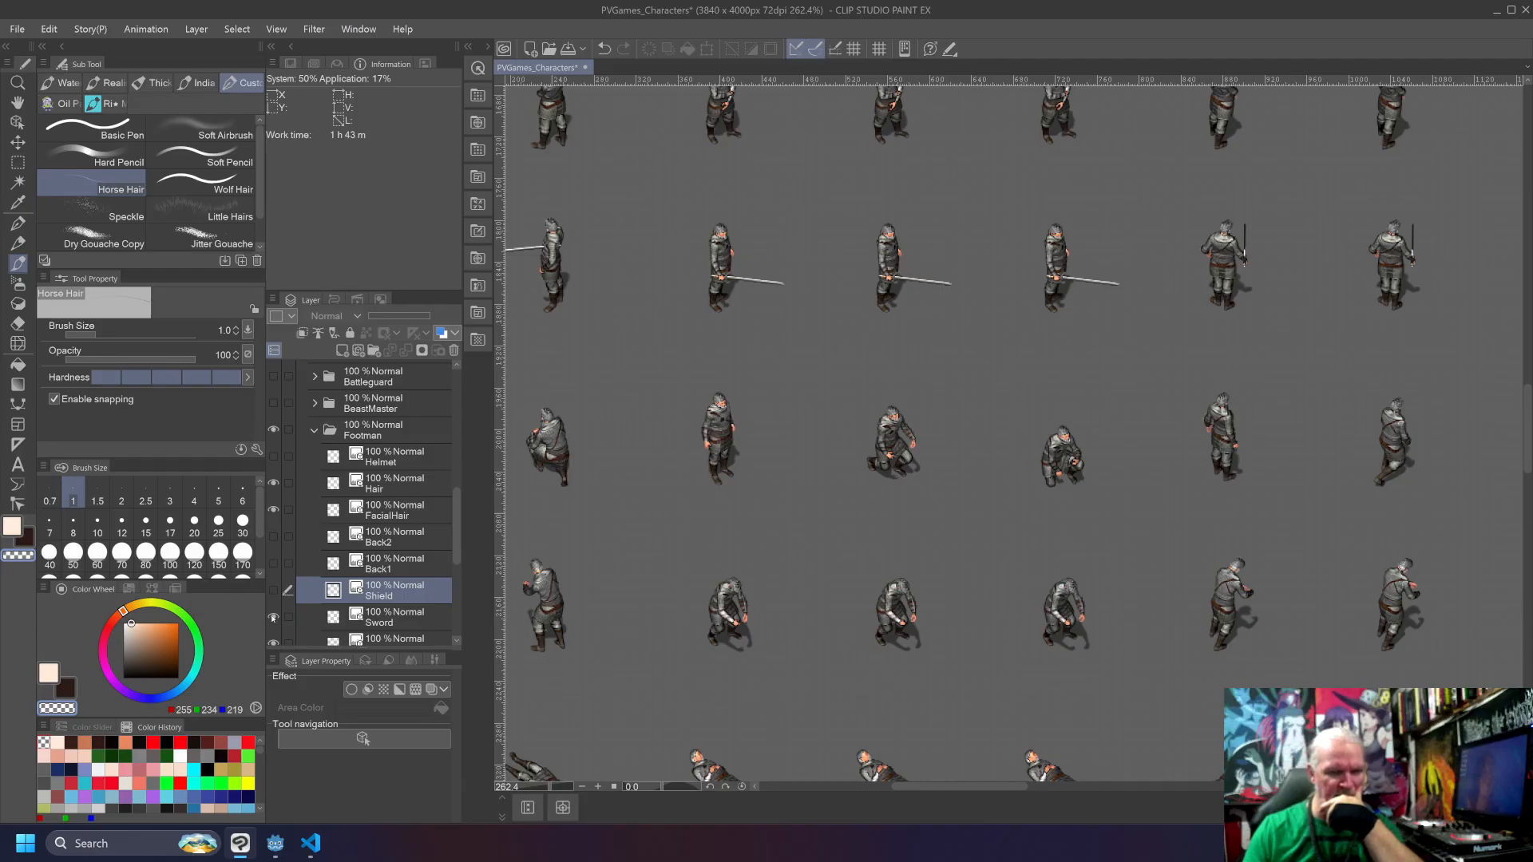
pyautogui.click(272, 617)
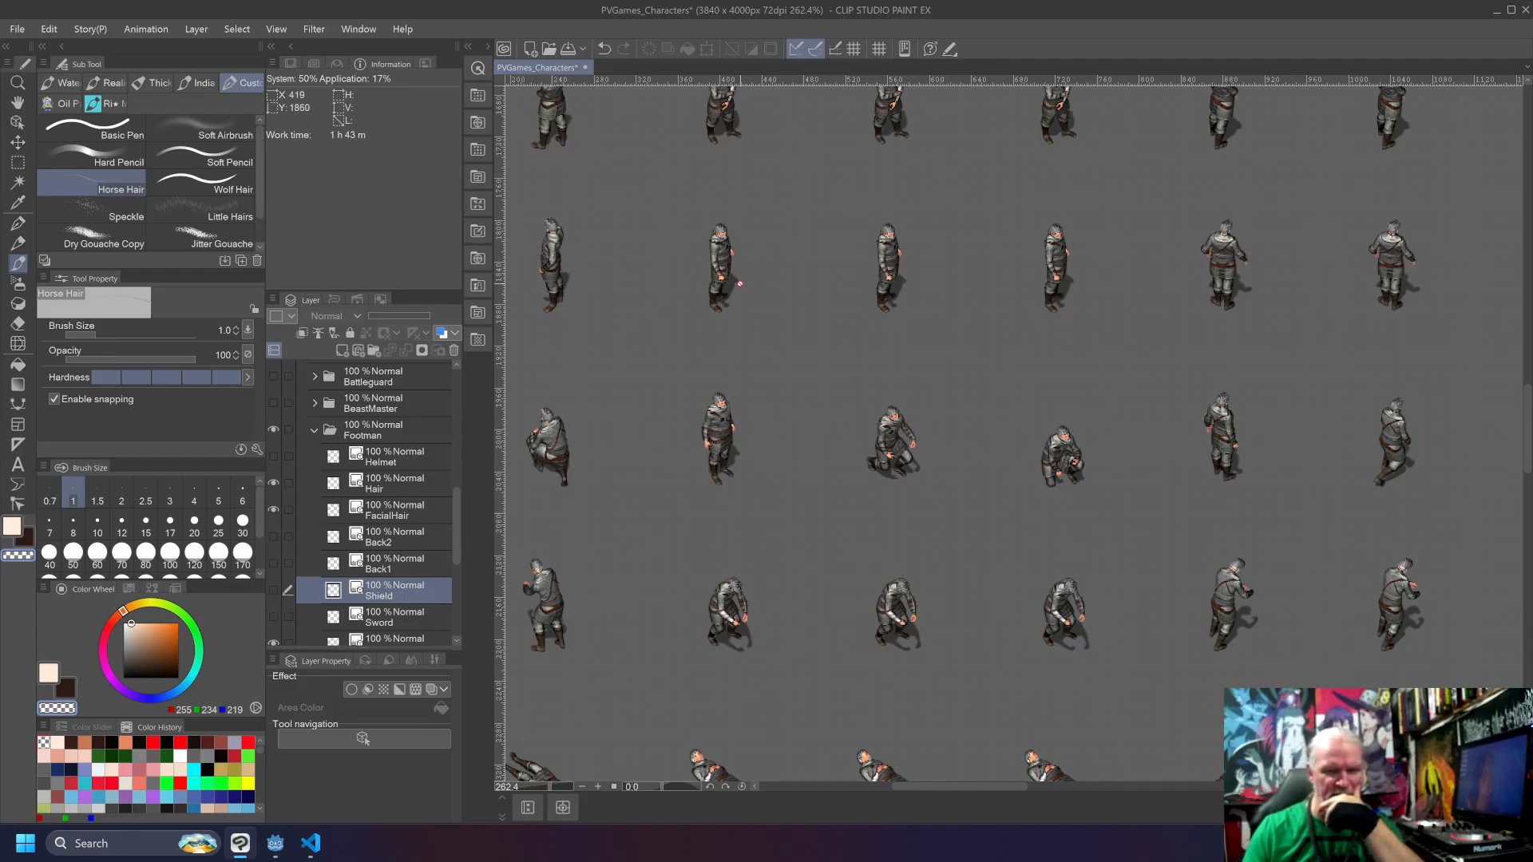
# Step: Toggle the Footman's Top layer to compare the clothed and bare torso, and leave it hidden
pyautogui.scroll(4, 725, 243)
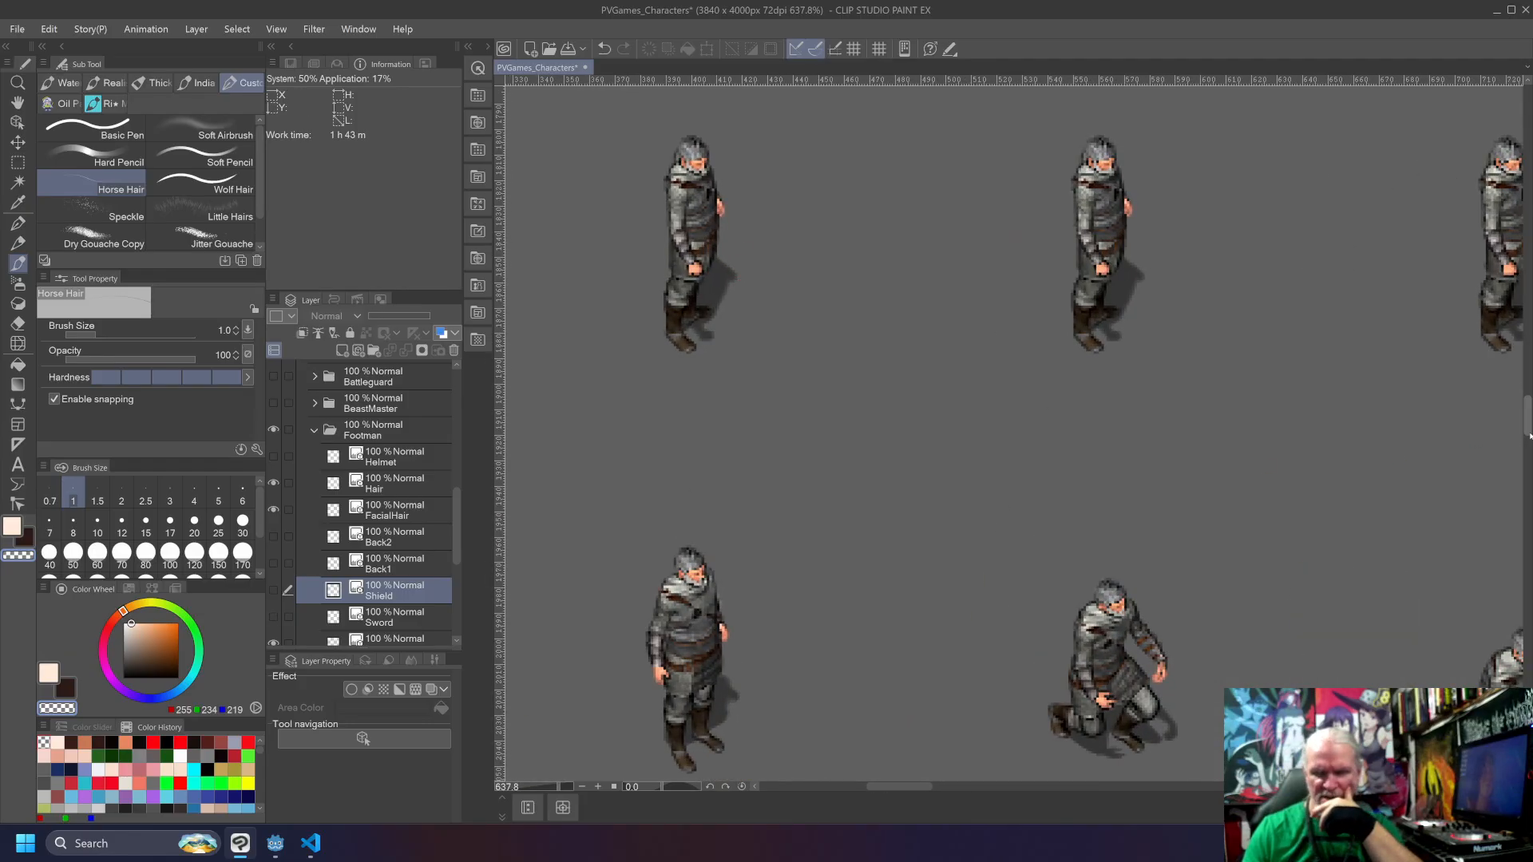
pyautogui.moveTo(1531, 430); pyautogui.dragTo(1528, 411)
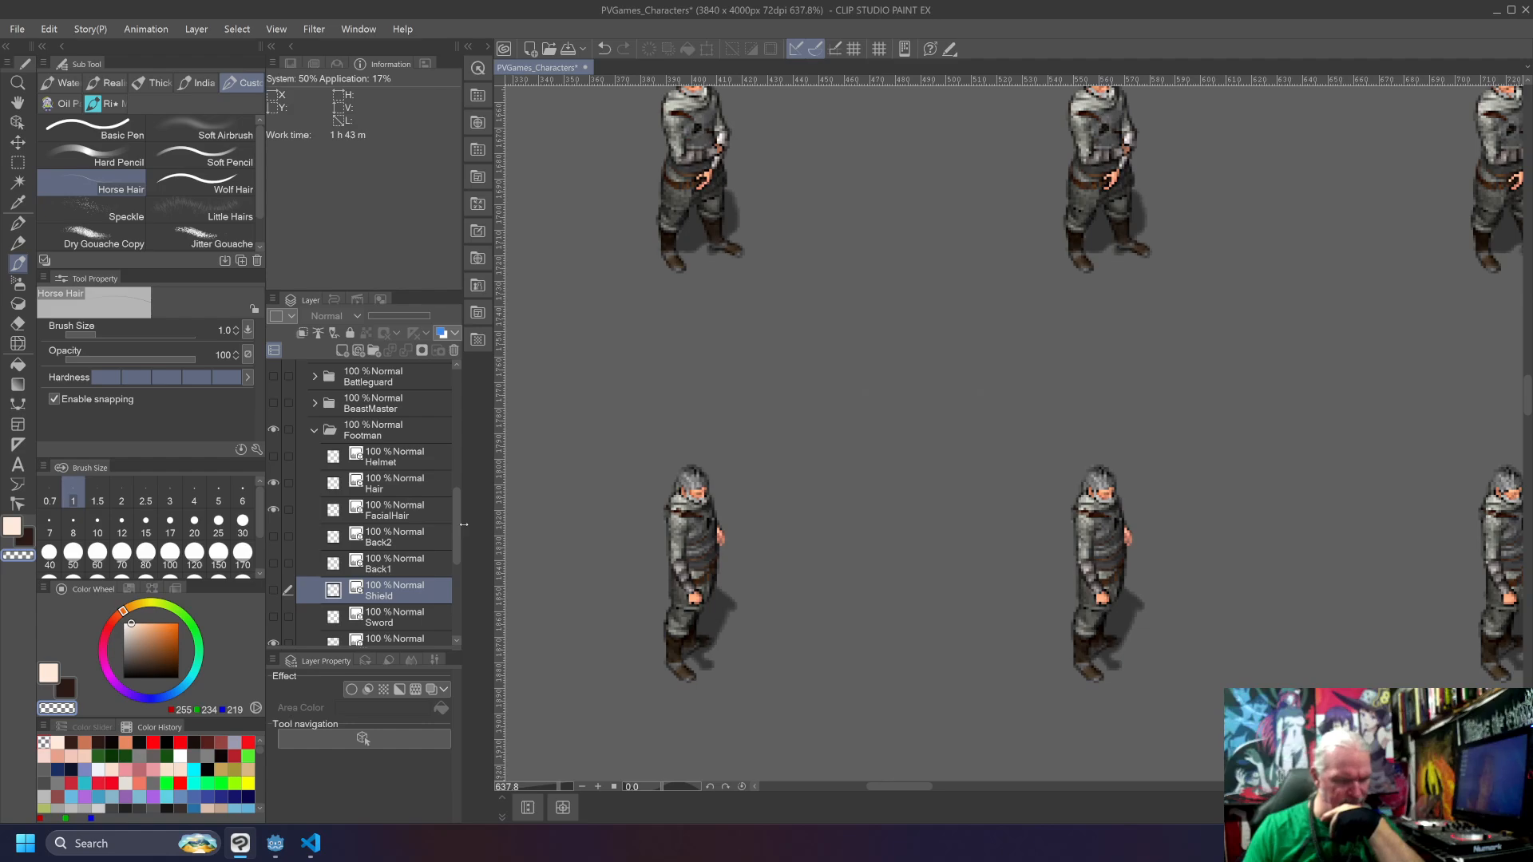
pyautogui.scroll(-5, 330, 511)
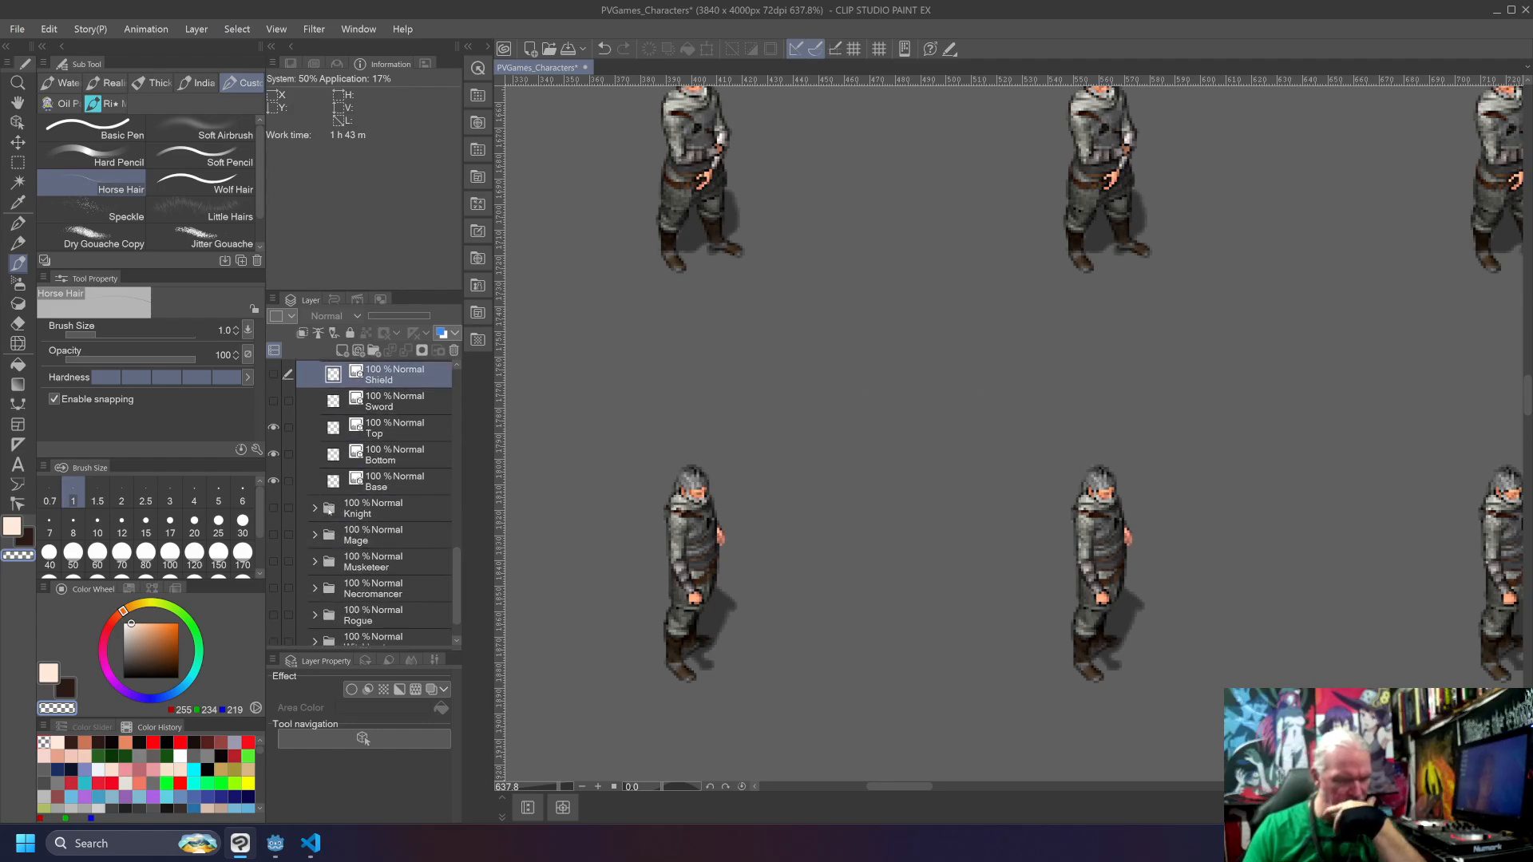
pyautogui.click(279, 430)
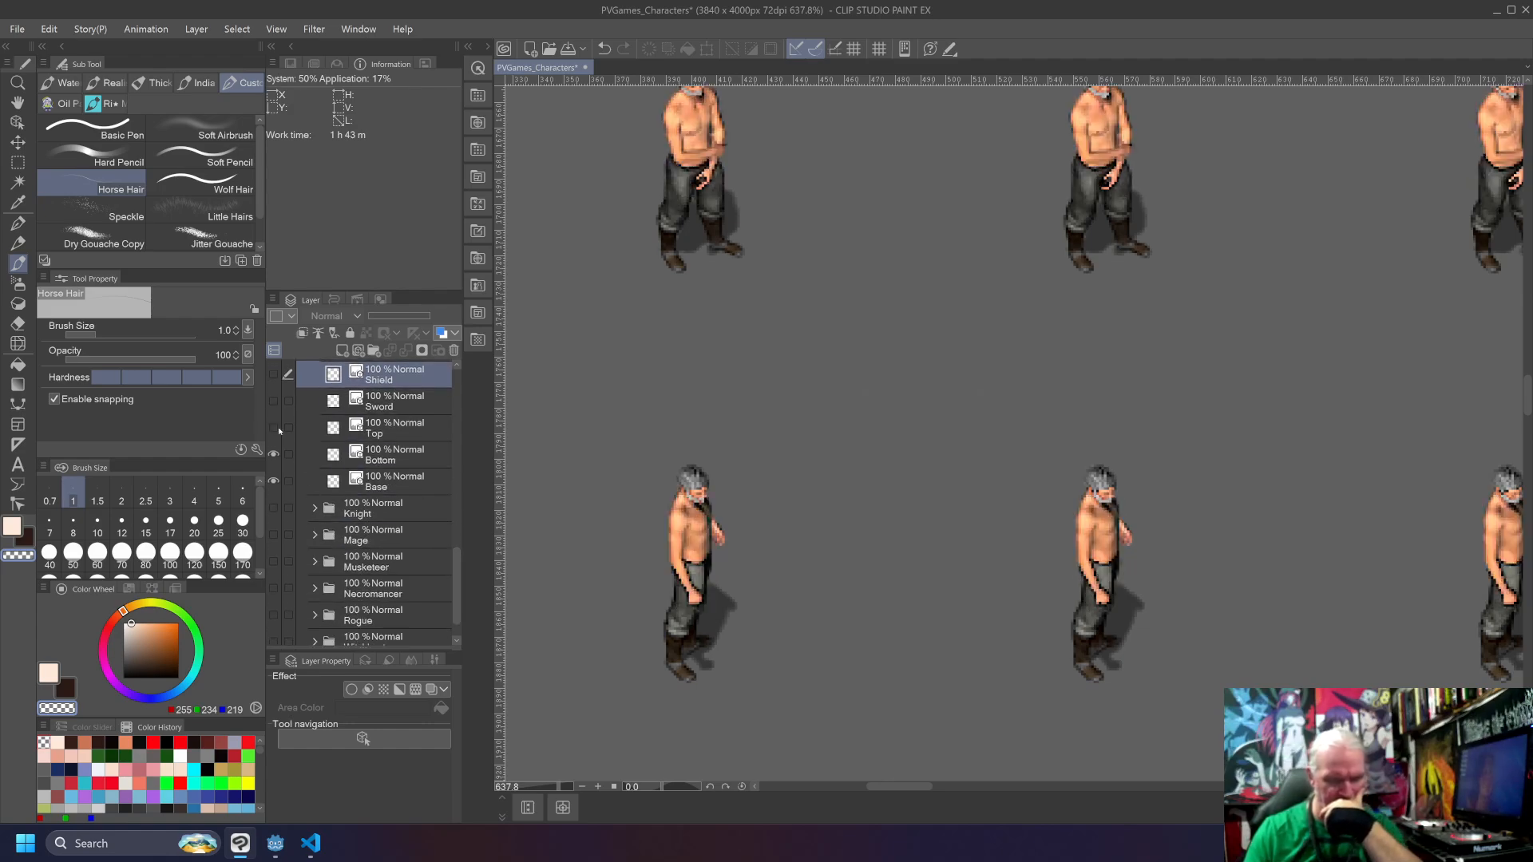
pyautogui.click(279, 430)
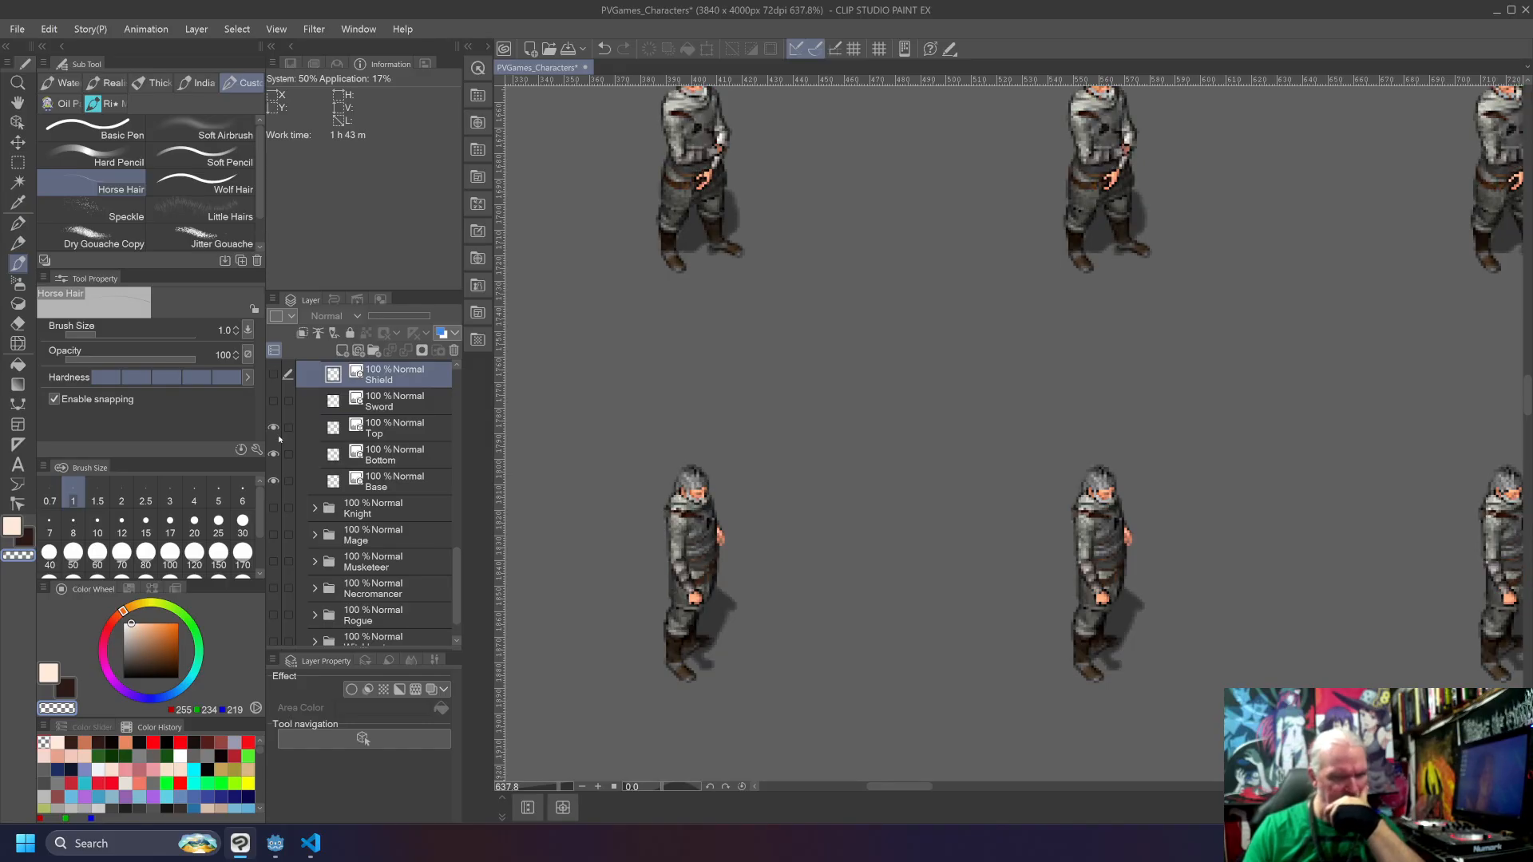
pyautogui.click(278, 429)
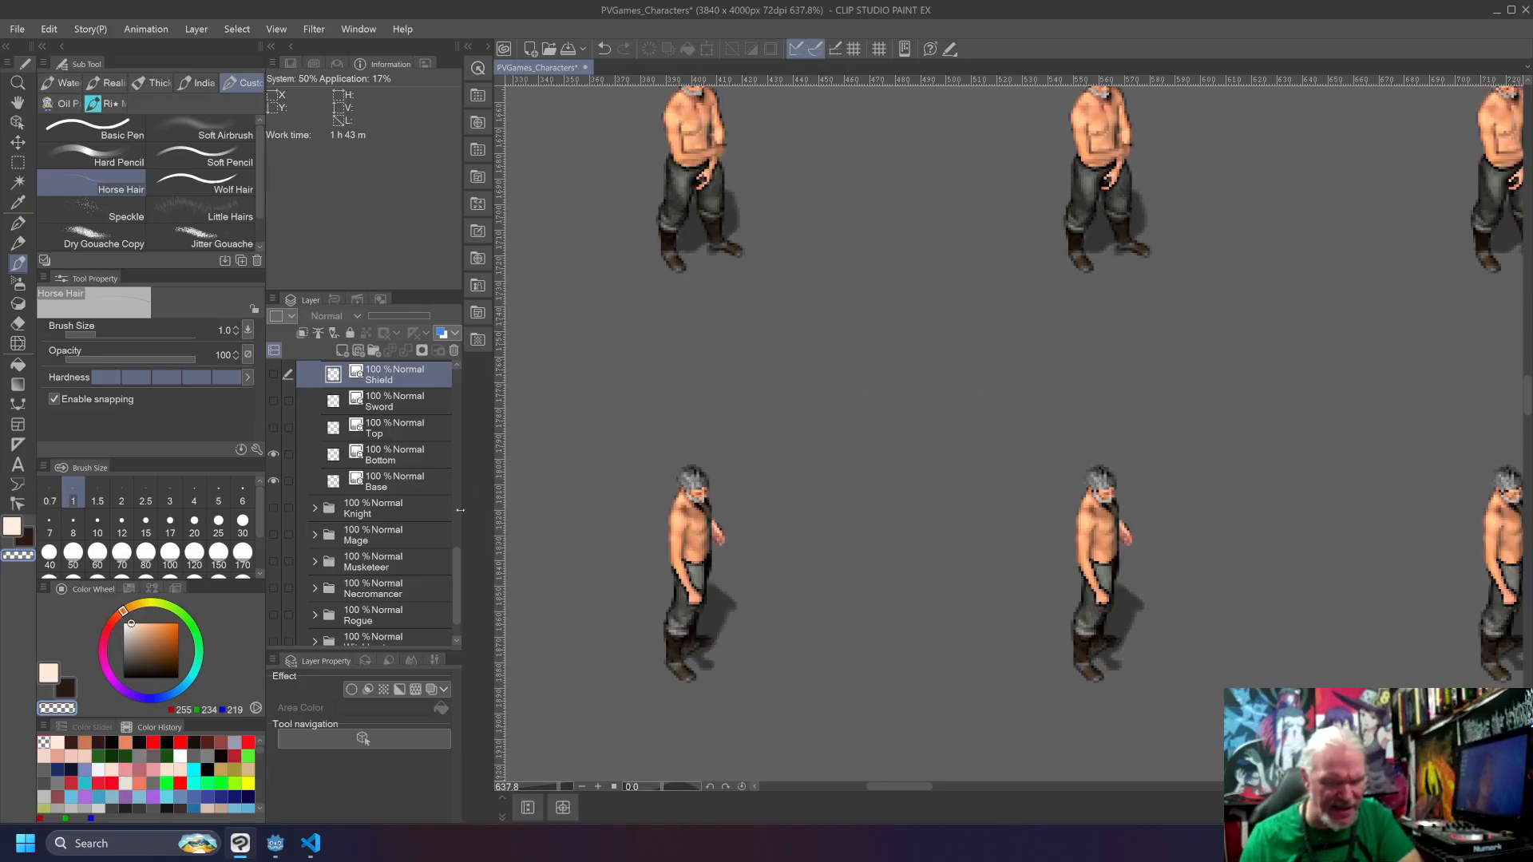
# Step: Hide the Footman's FacialHair layer
pyautogui.moveTo(455, 577); pyautogui.dragTo(457, 508)
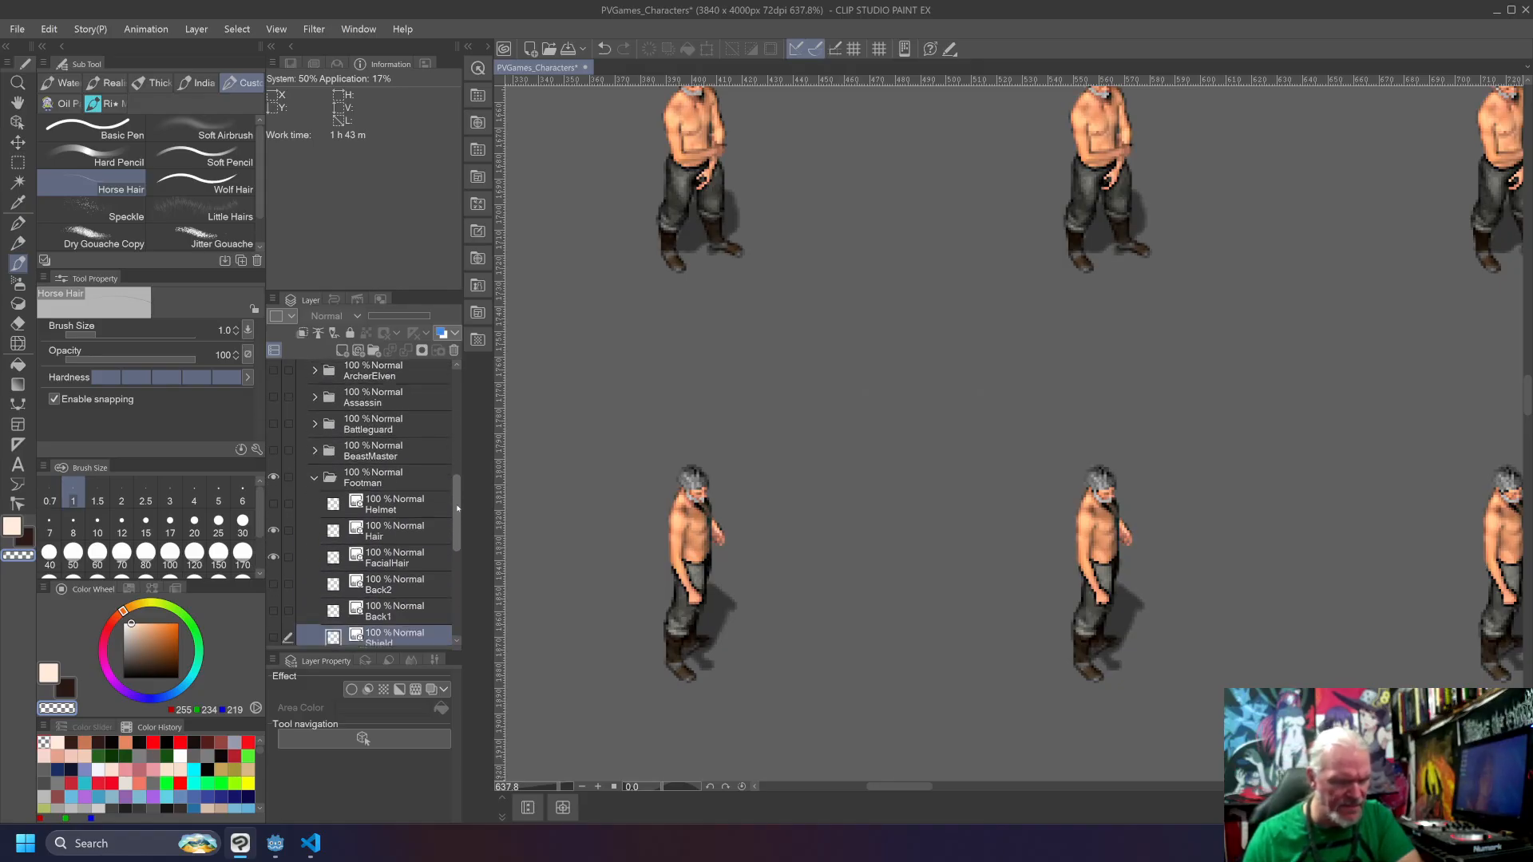
pyautogui.click(274, 557)
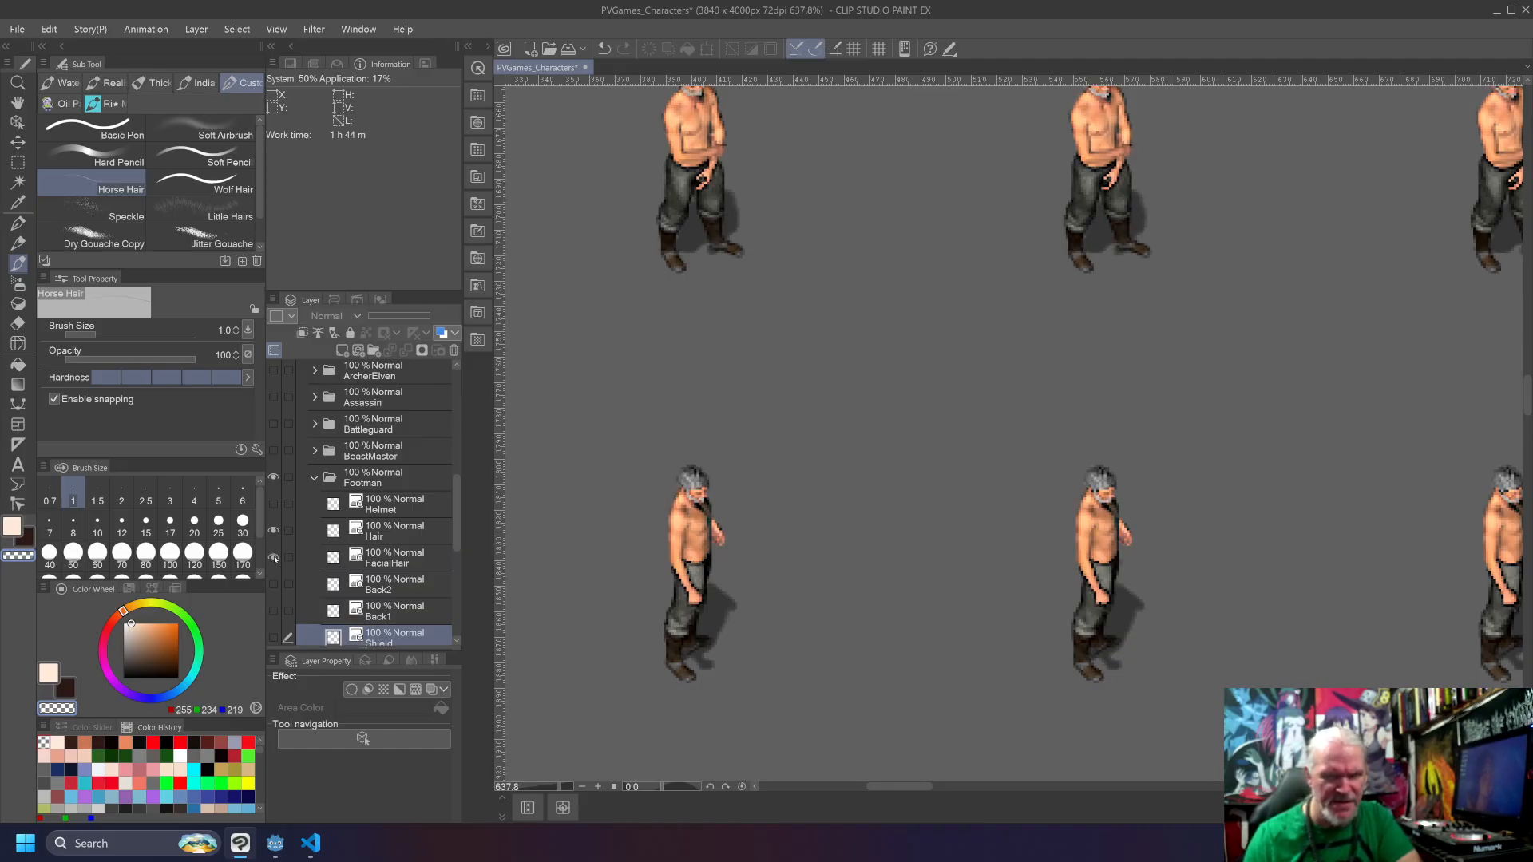
pyautogui.moveTo(457, 540); pyautogui.dragTo(457, 528)
pyautogui.click(274, 598)
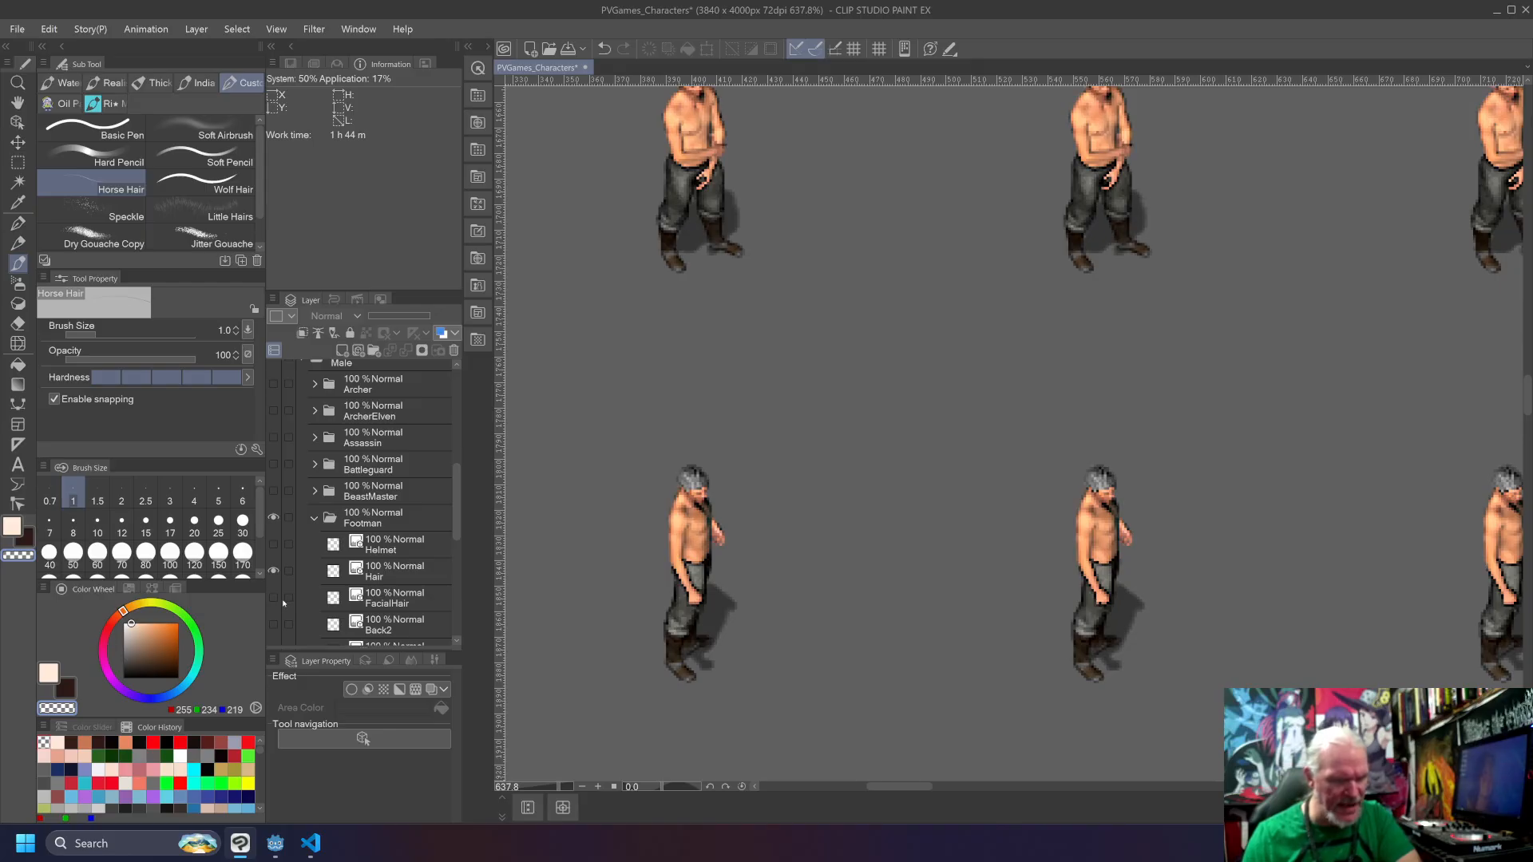
# Step: Expand the male Mage folder to examine its layers, and toggle its visibility on and off
pyautogui.moveTo(452, 529); pyautogui.dragTo(456, 586)
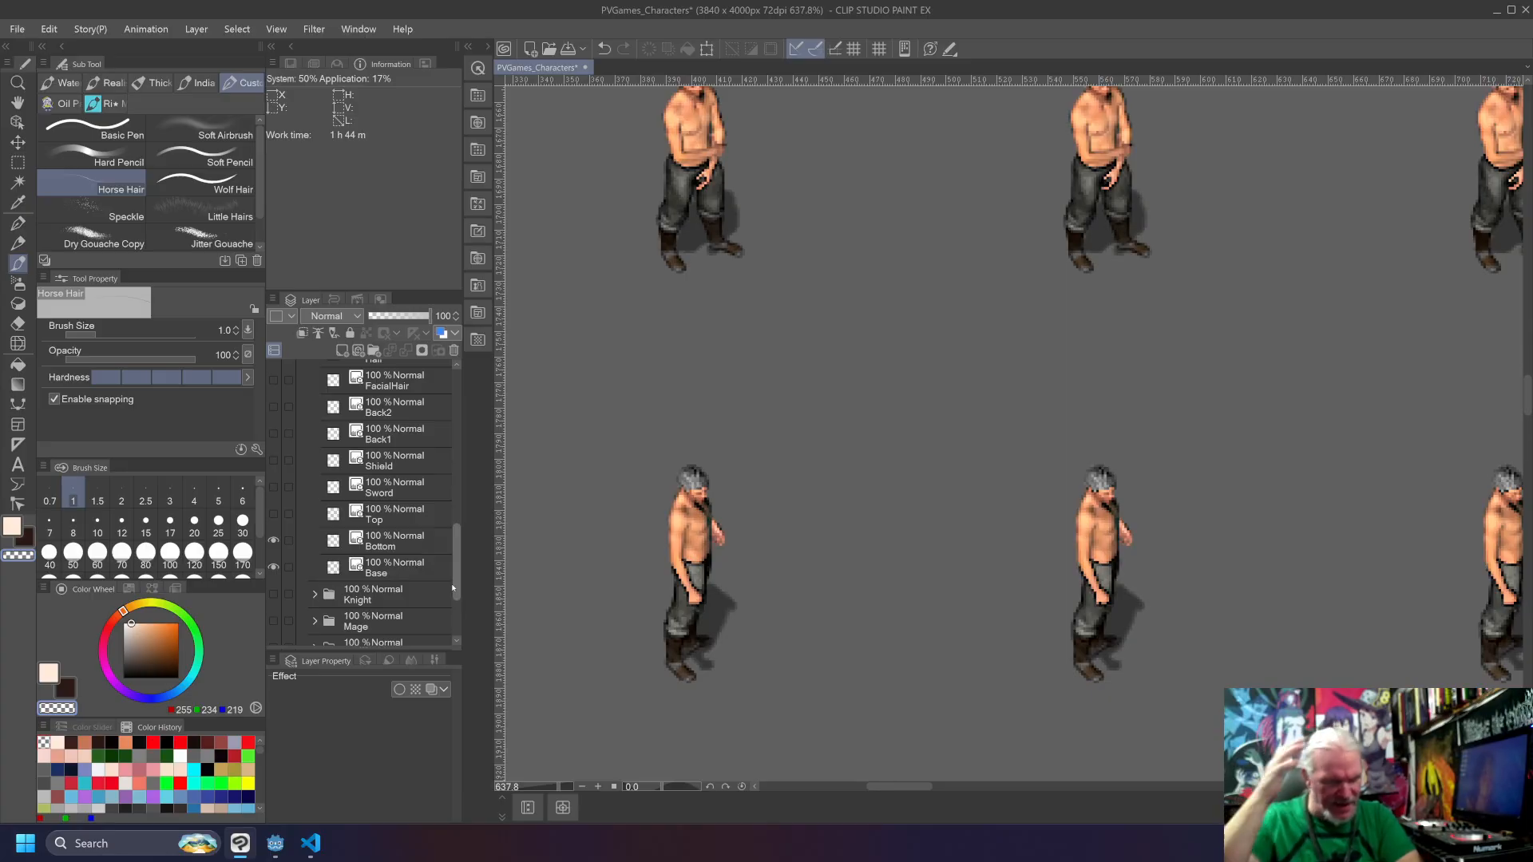
pyautogui.moveTo(459, 559); pyautogui.dragTo(458, 593)
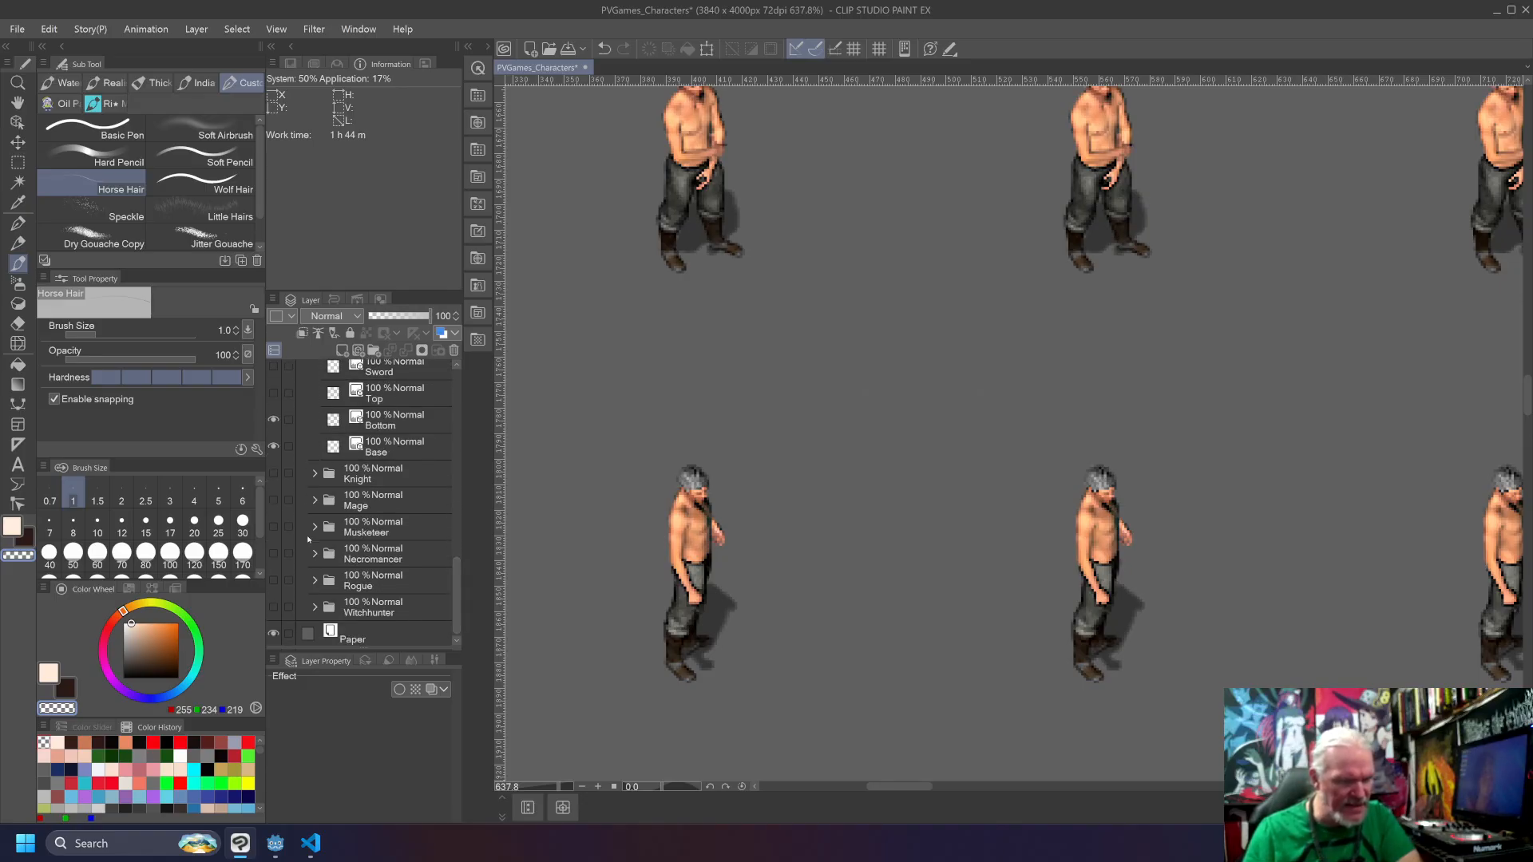
pyautogui.click(313, 503)
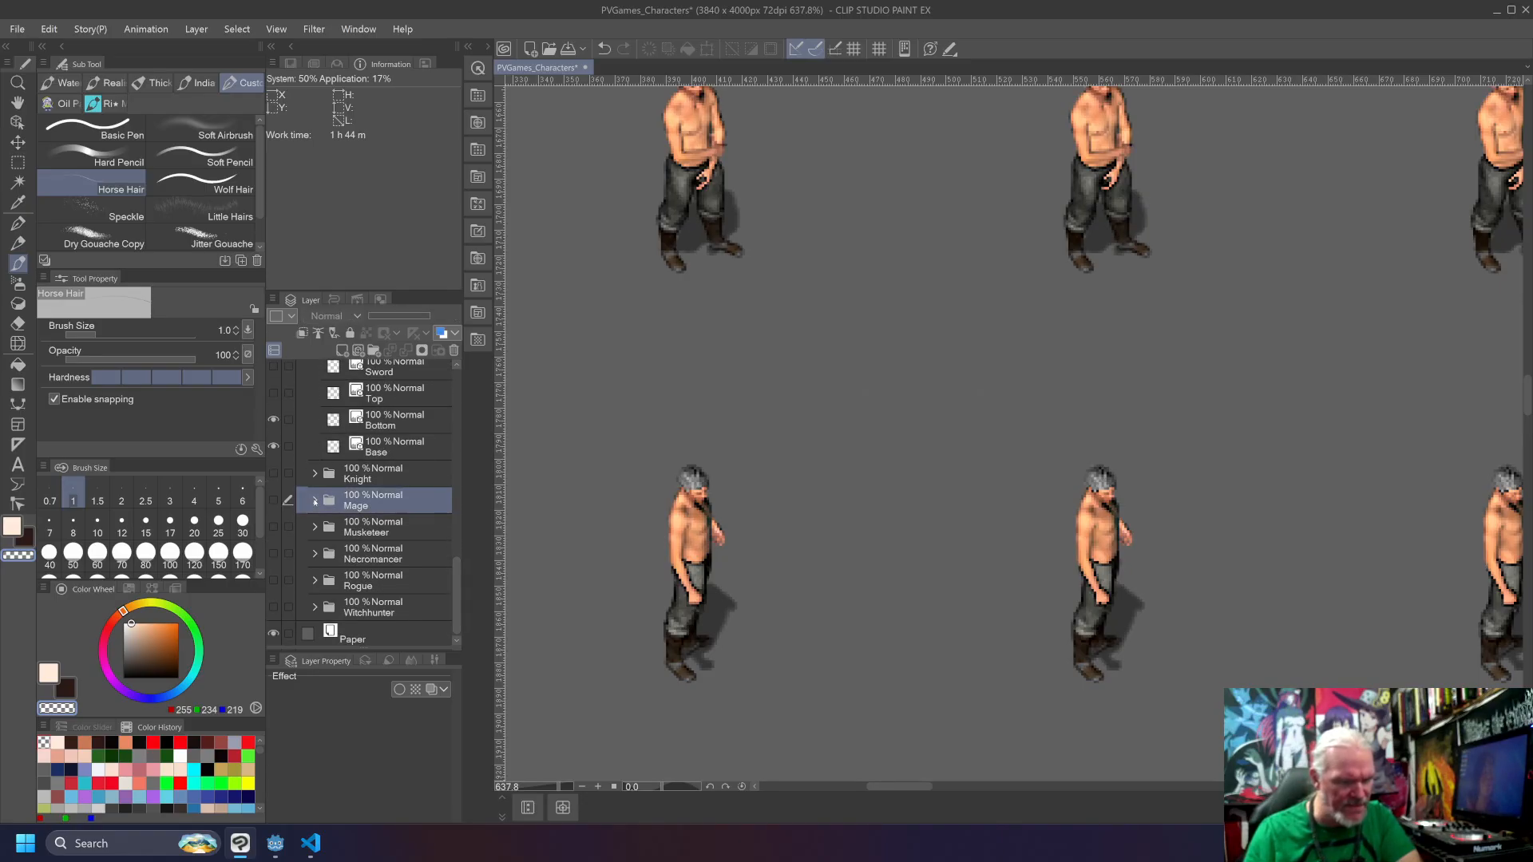
pyautogui.click(314, 502)
pyautogui.moveTo(455, 552); pyautogui.dragTo(455, 574)
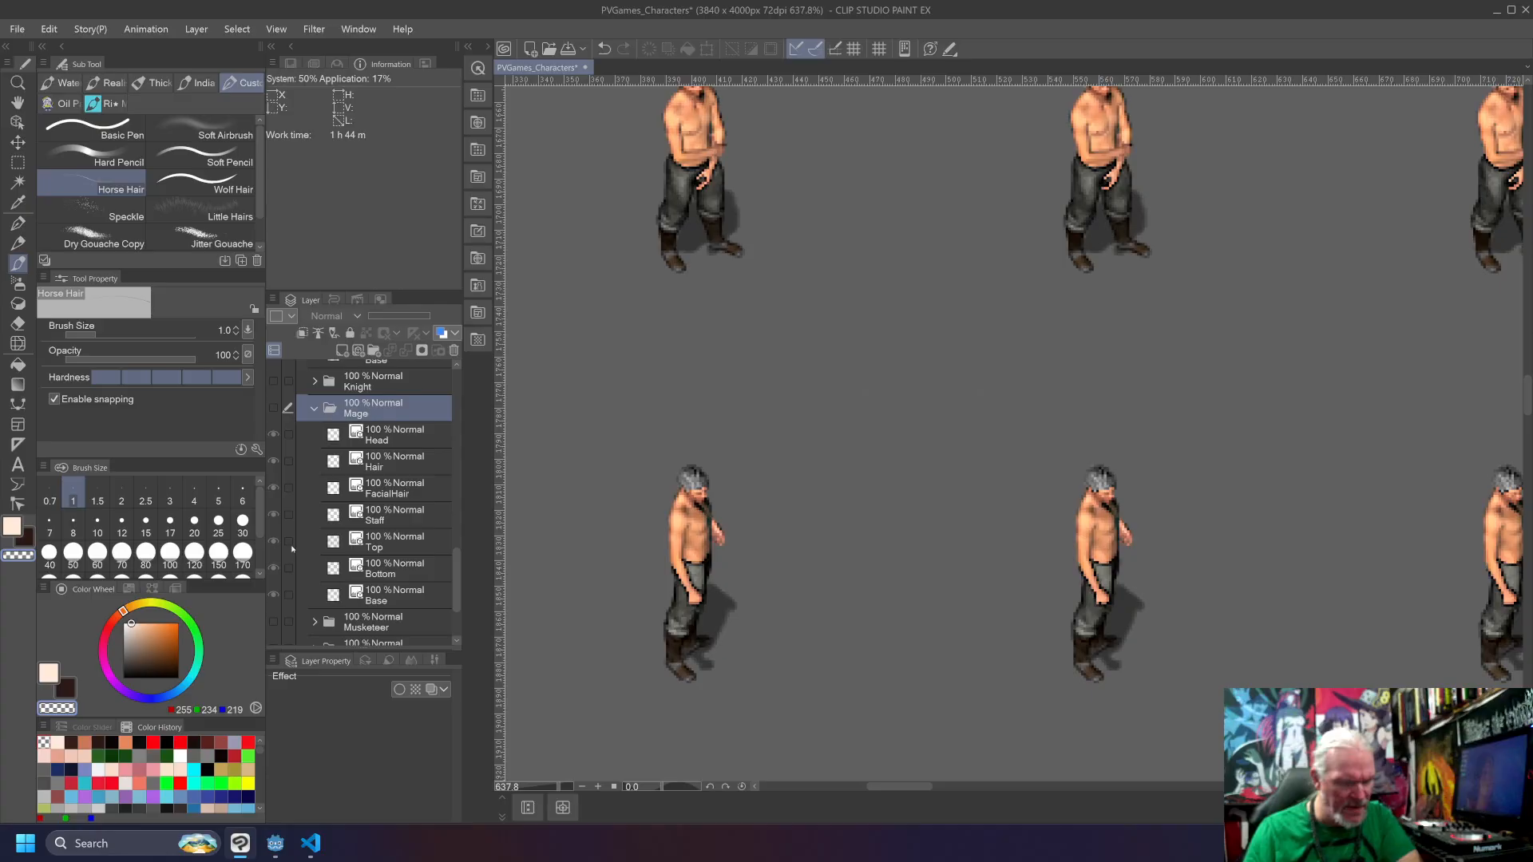
pyautogui.click(274, 408)
pyautogui.click(274, 409)
# Step: Duplicate the Footman's Hair layer and move the copy out of the Footman folder
pyautogui.moveTo(456, 578); pyautogui.dragTo(459, 518)
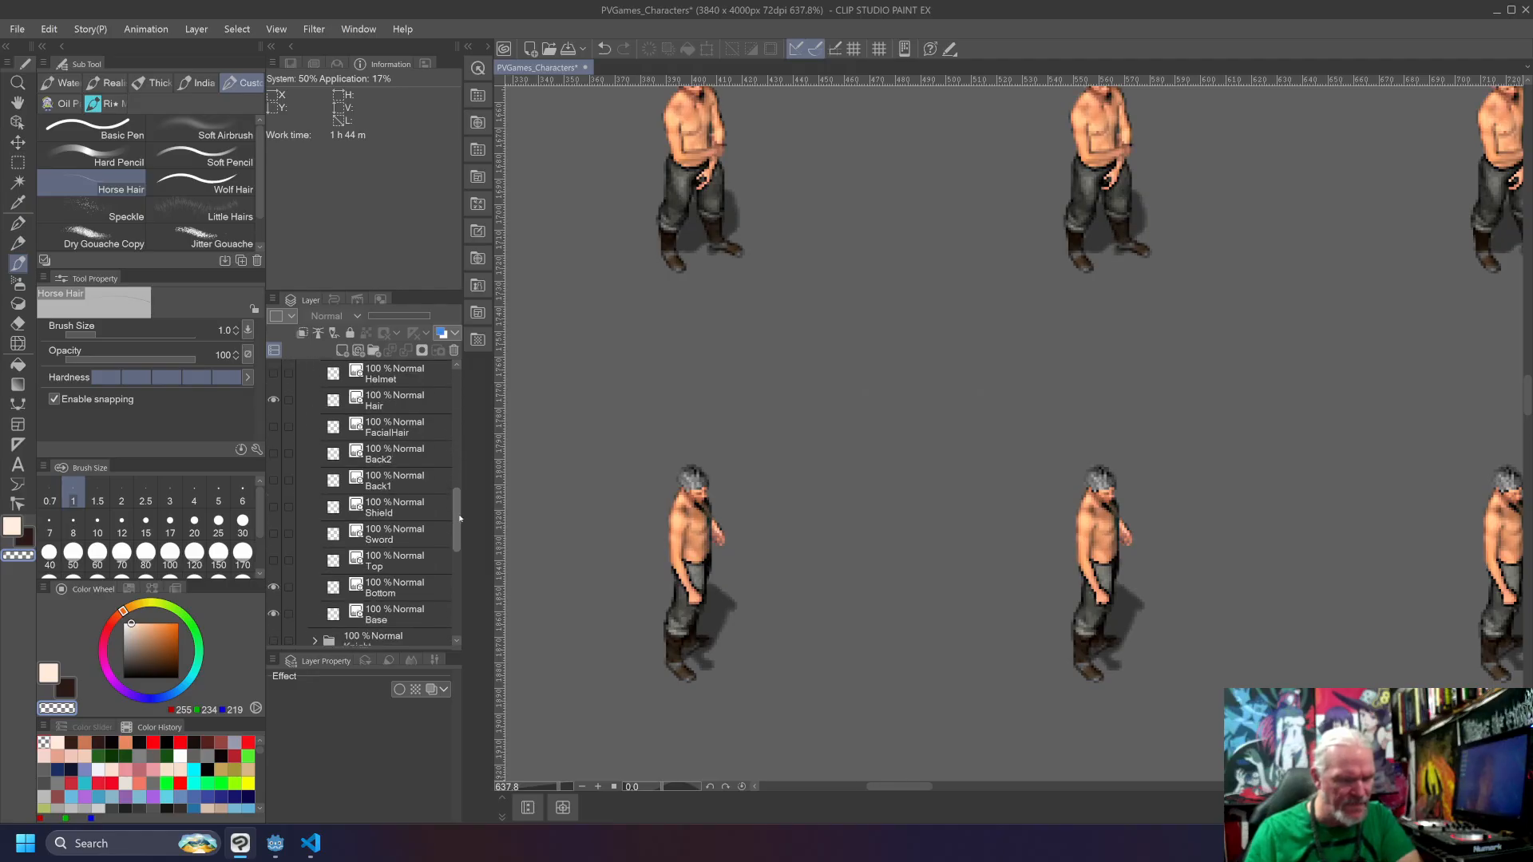
pyautogui.rightClick(398, 396)
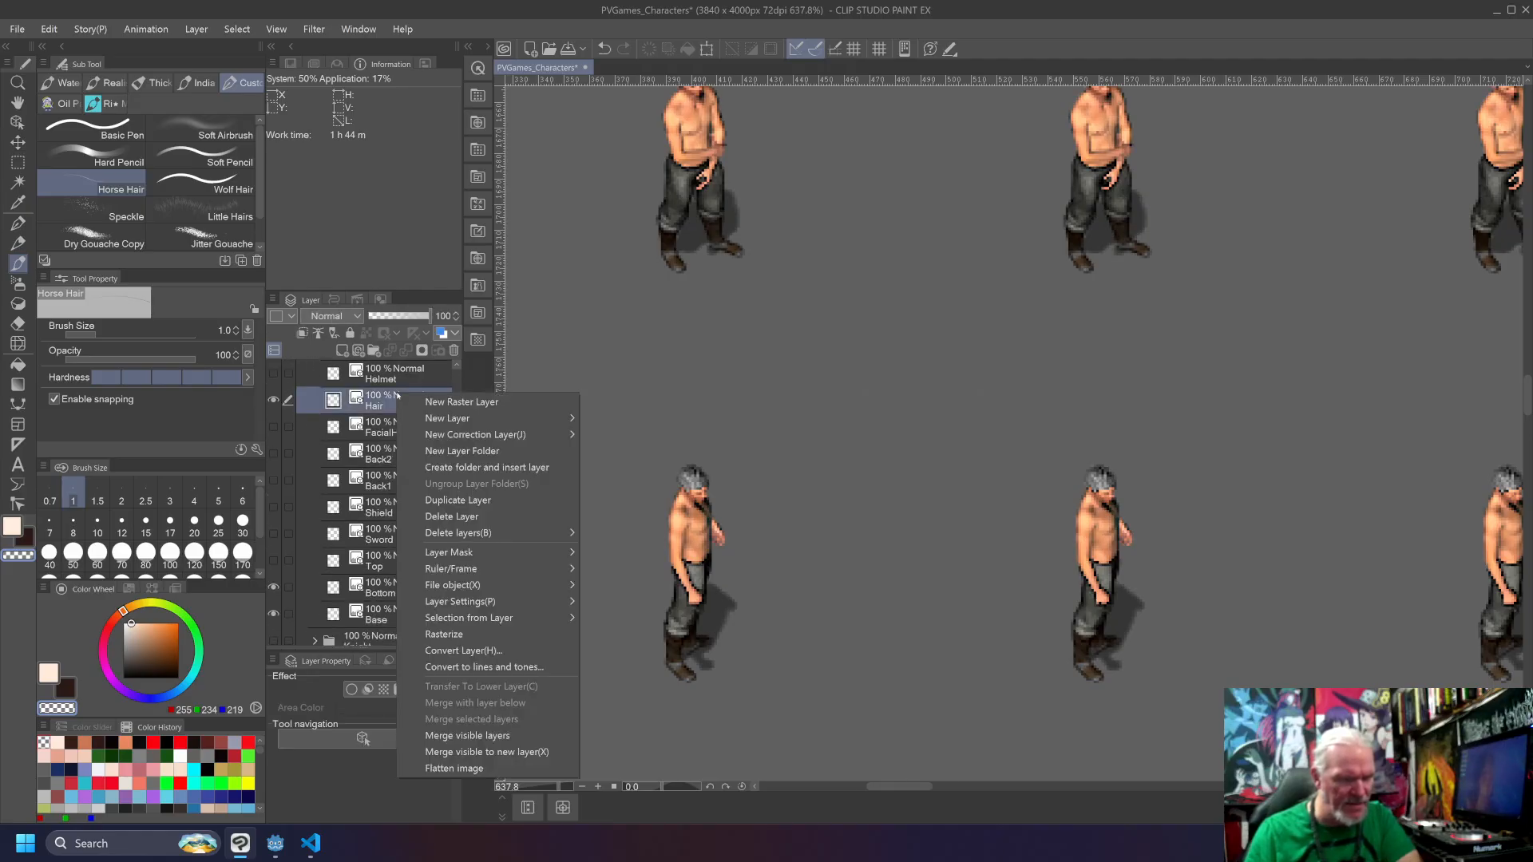
pyautogui.click(473, 501)
pyautogui.moveTo(384, 407); pyautogui.dragTo(462, 550)
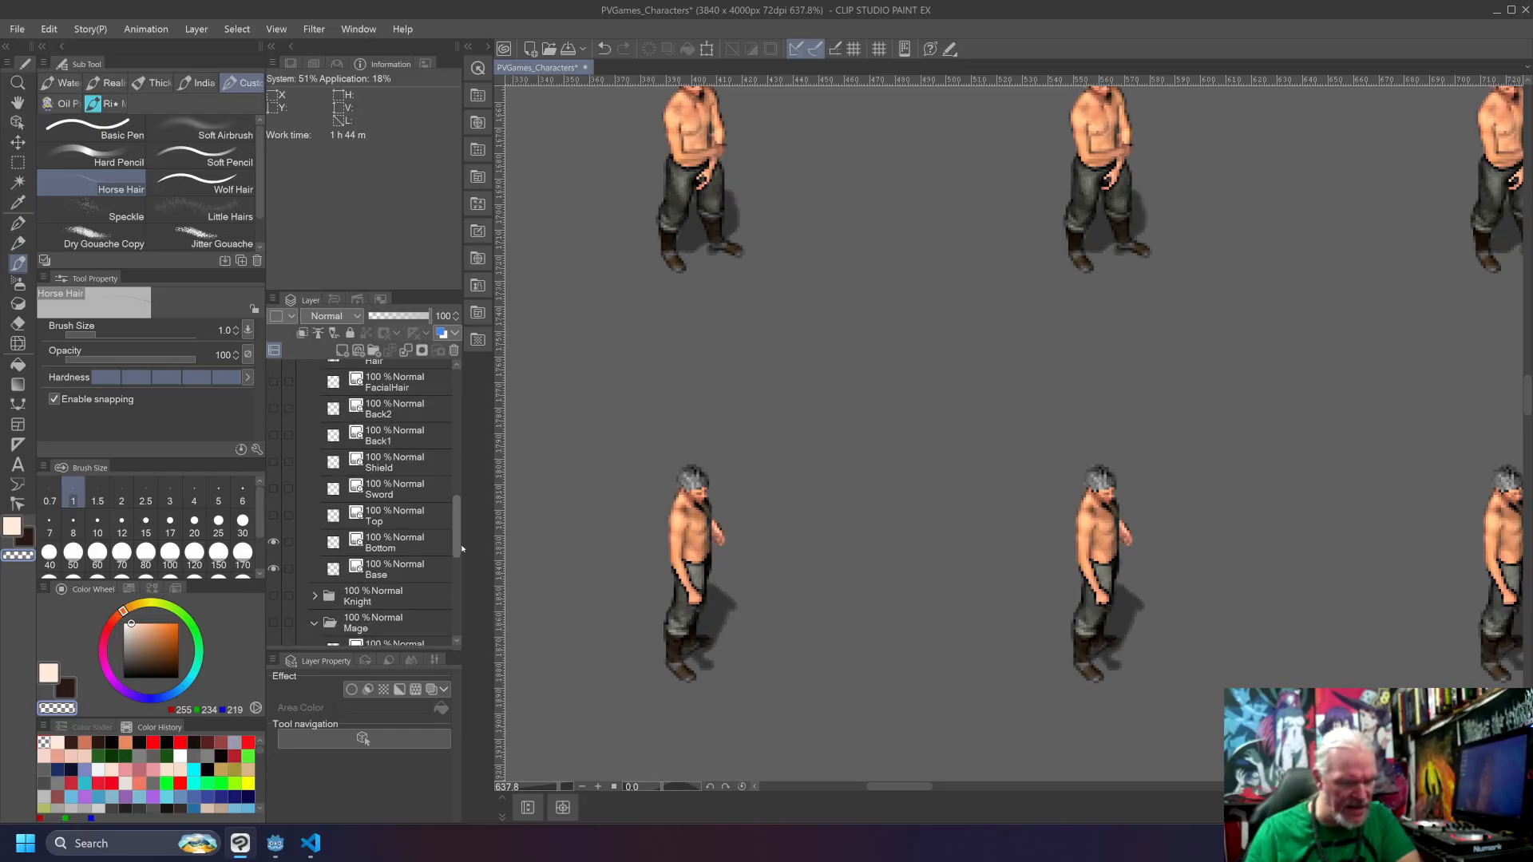
# Step: Duplicate the Footman's Bottom and Base layers and move both copies out of the Footman folder
pyautogui.rightClick(415, 551)
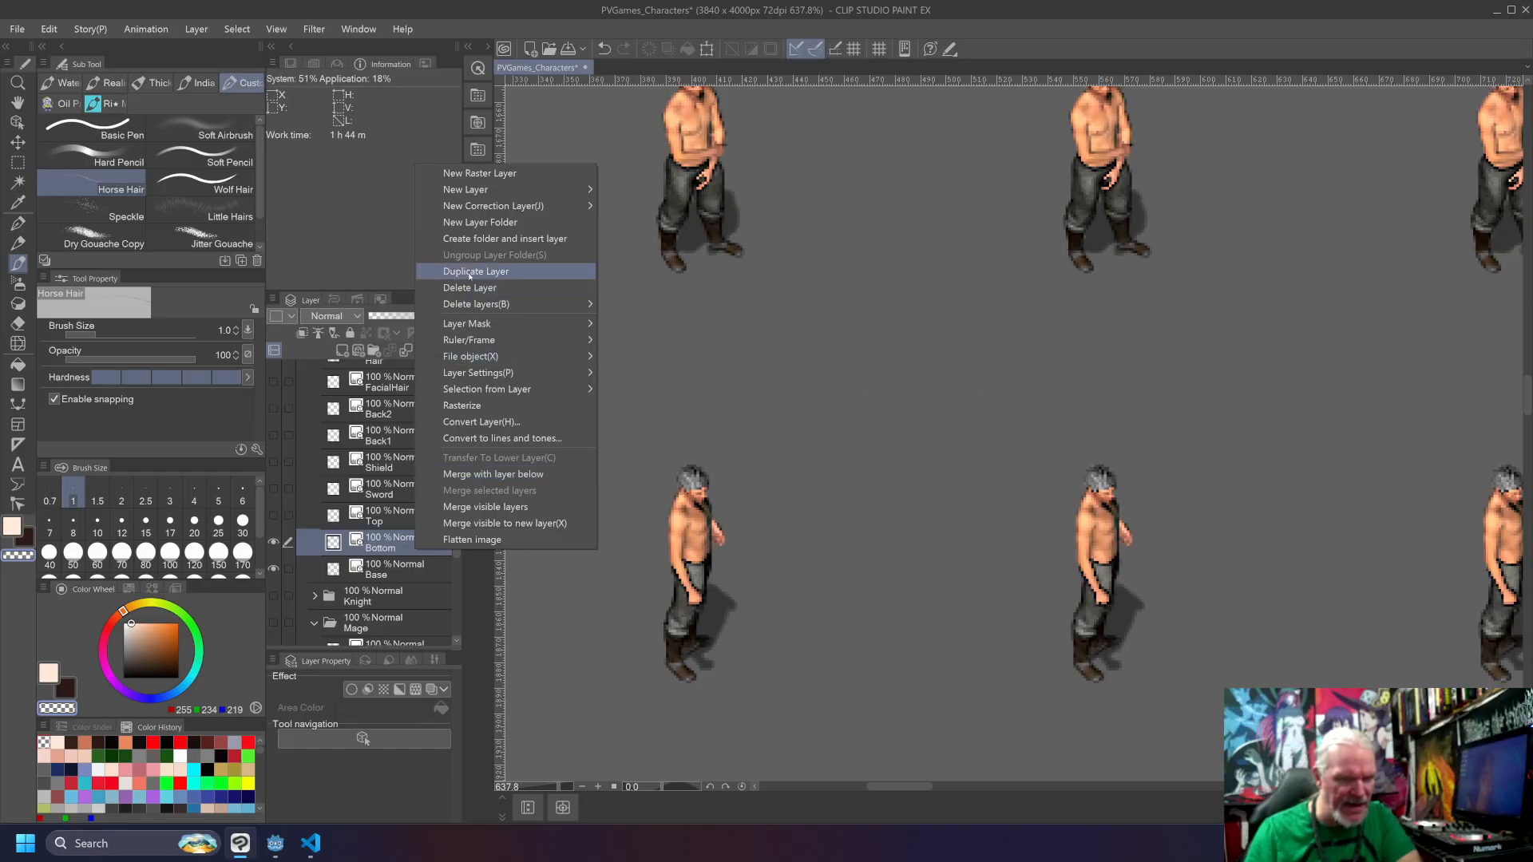
pyautogui.click(470, 273)
pyautogui.moveTo(392, 556); pyautogui.dragTo(458, 533)
pyautogui.rightClick(401, 565)
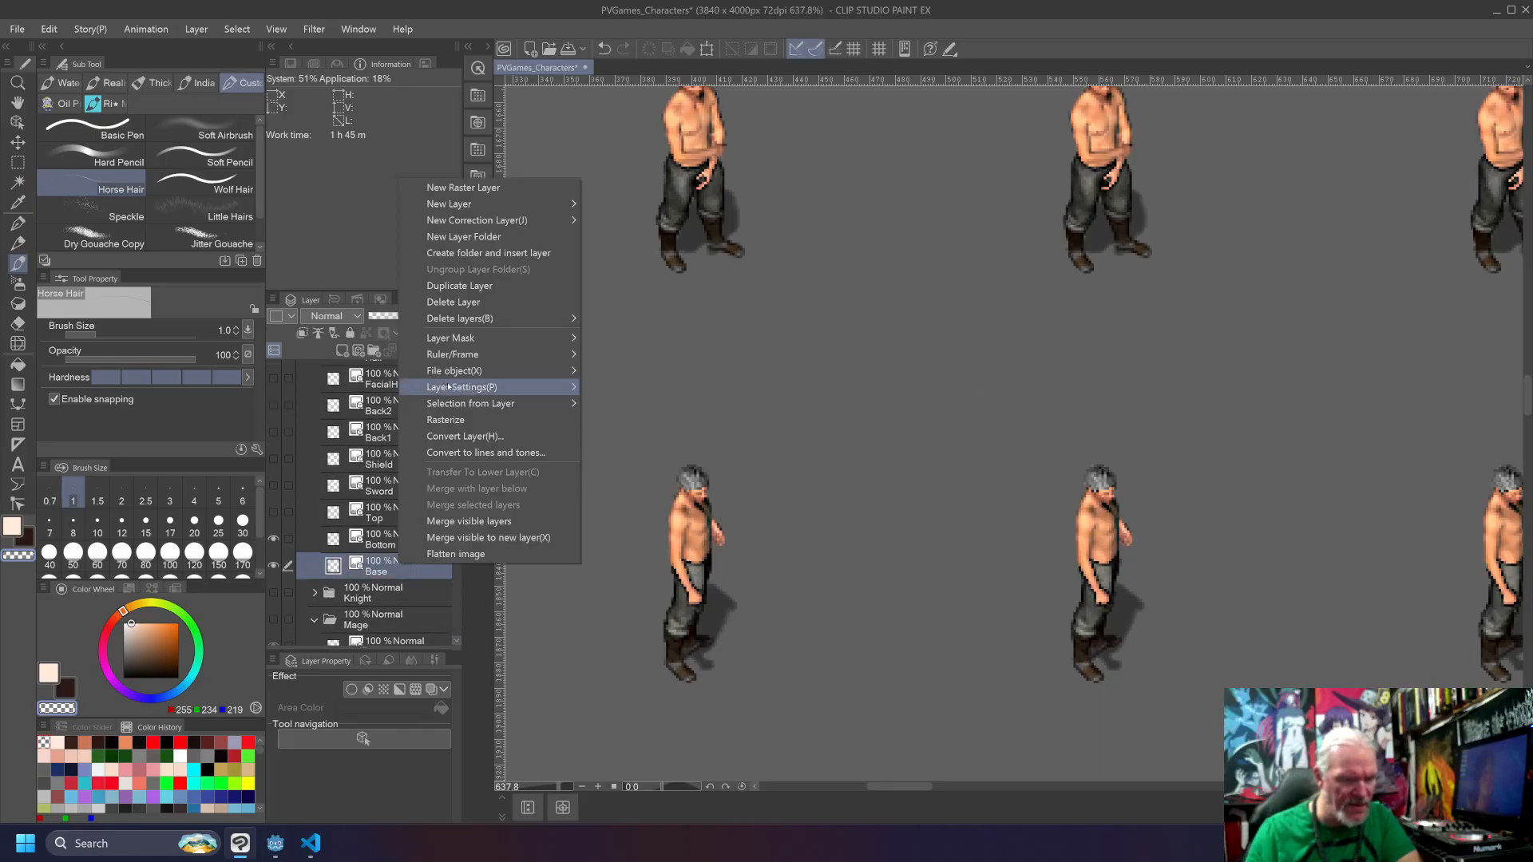
pyautogui.click(459, 286)
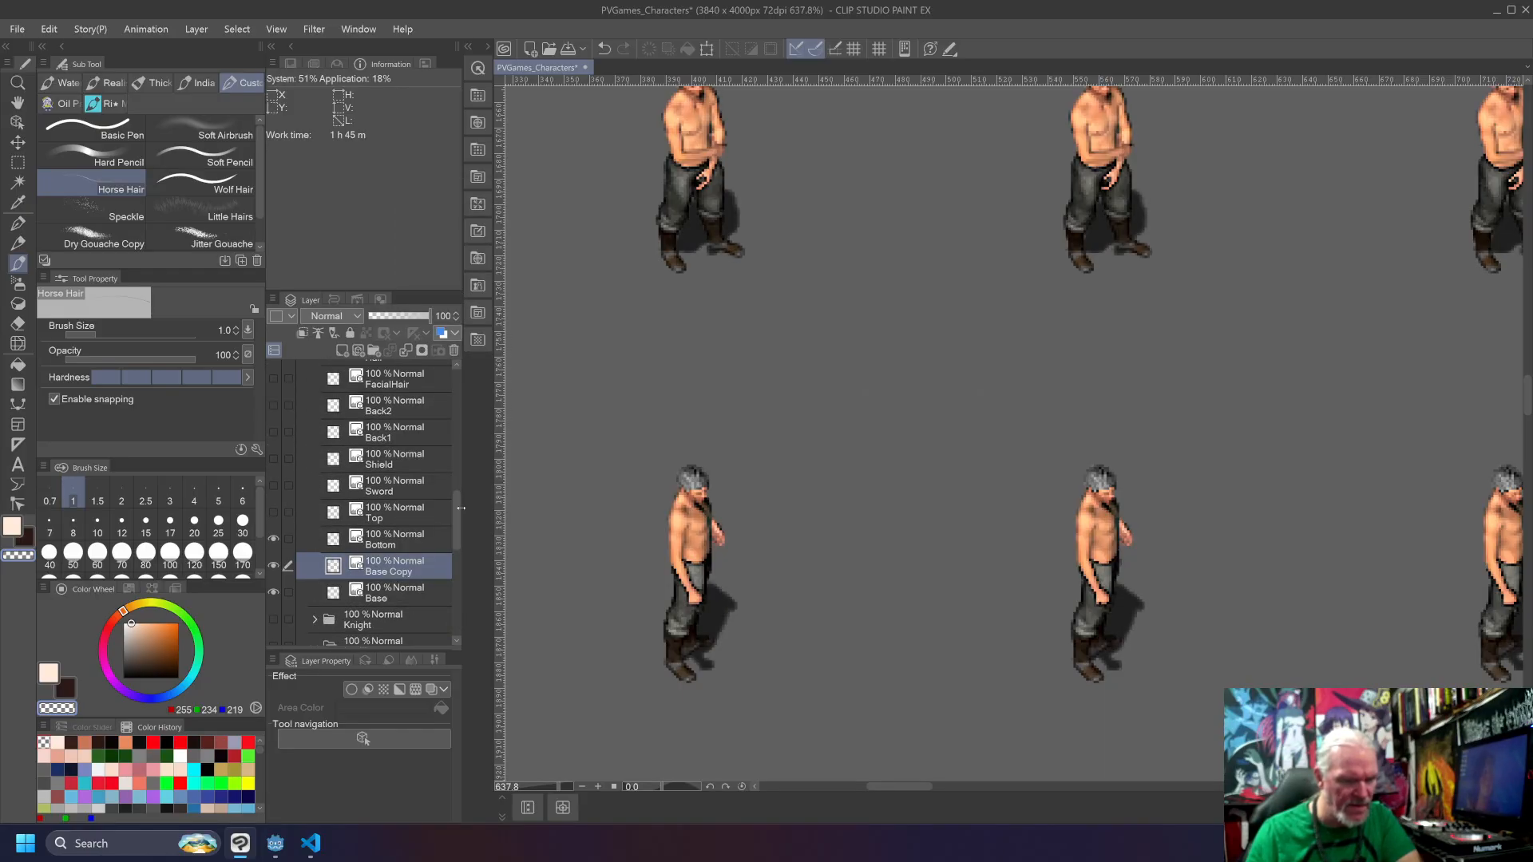
pyautogui.moveTo(391, 566); pyautogui.dragTo(461, 535)
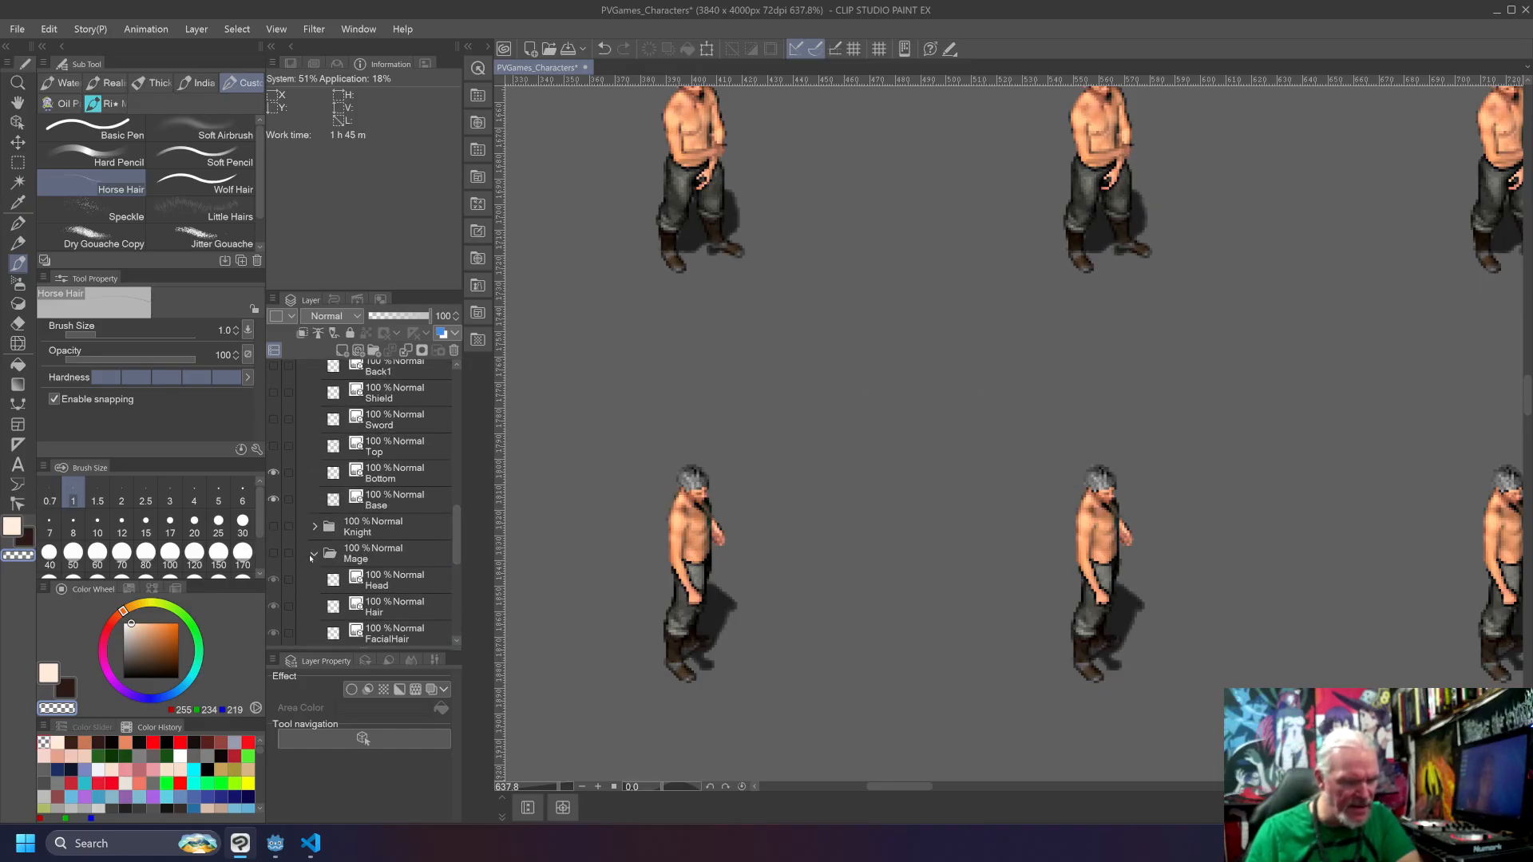
# Step: Show the original Footman's Helmet, FacialHair, Back2, Back1, Shield, Sword and Top layers again
pyautogui.moveTo(458, 535); pyautogui.dragTo(458, 492)
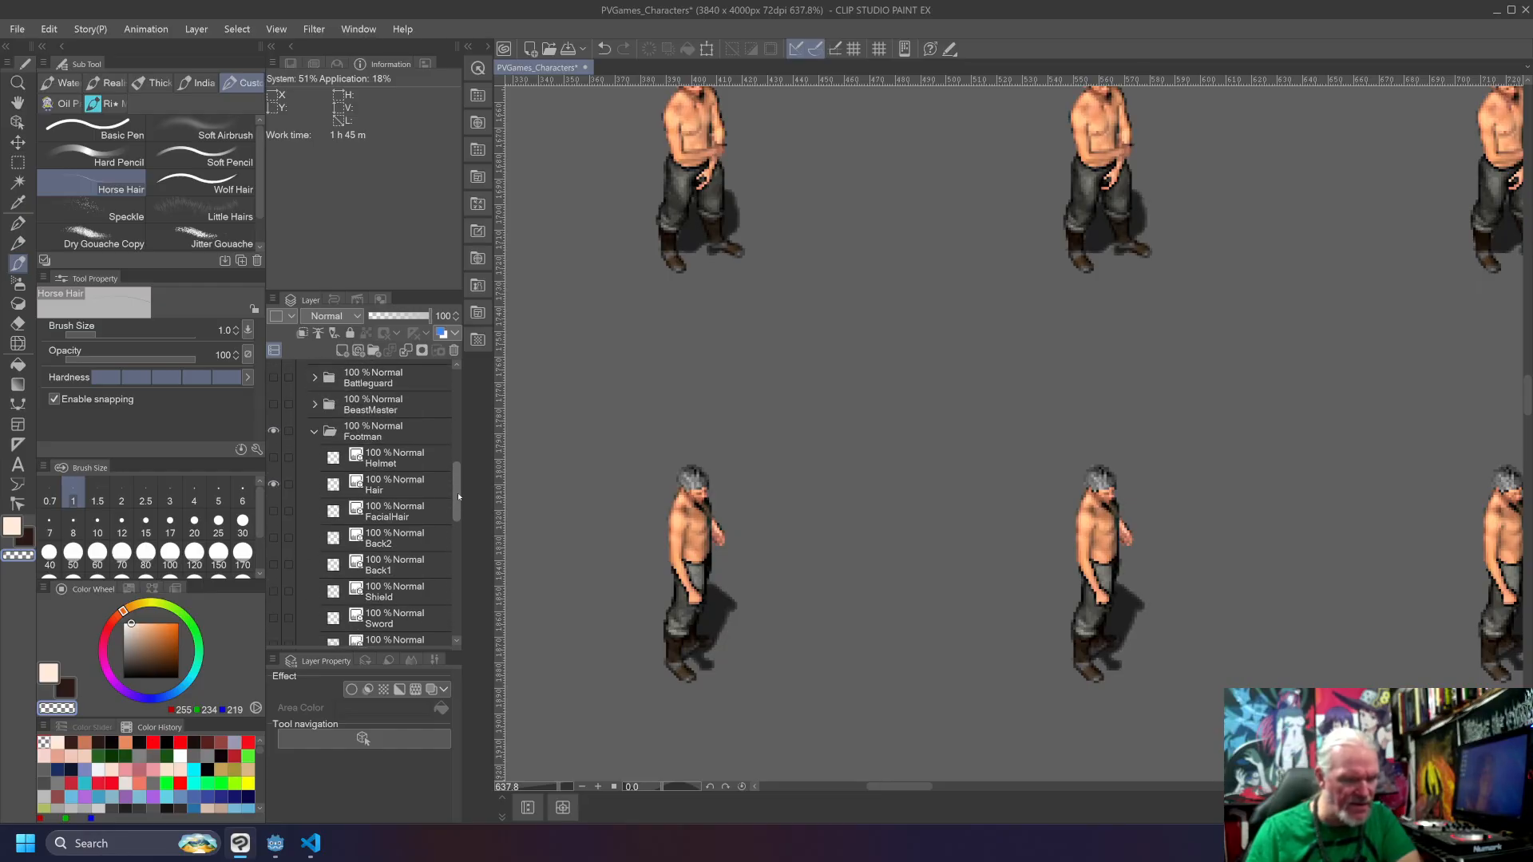
pyautogui.click(275, 468)
pyautogui.click(274, 512)
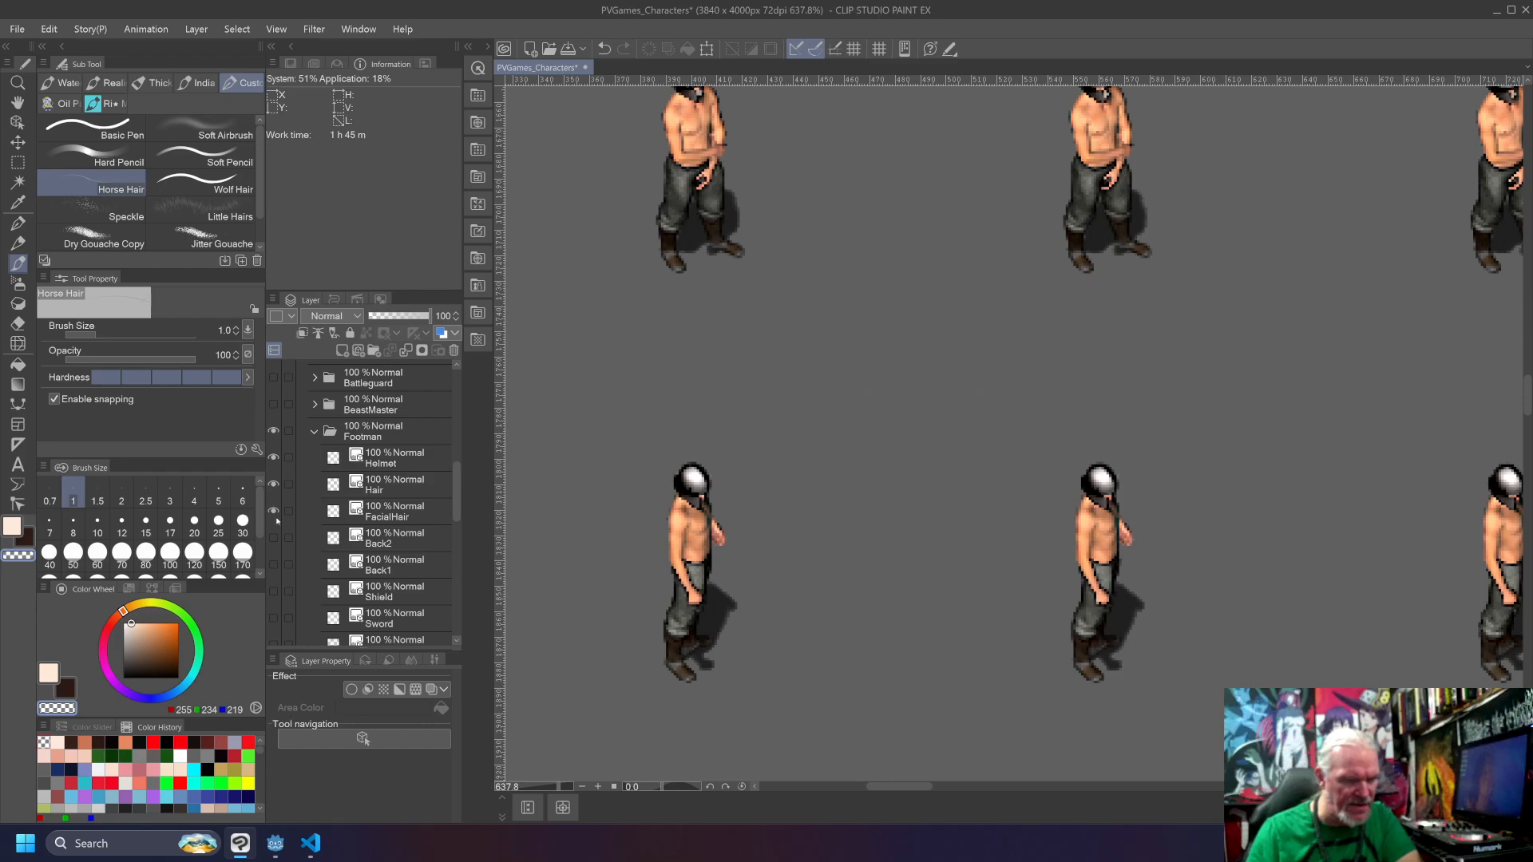
pyautogui.click(274, 539)
pyautogui.click(274, 565)
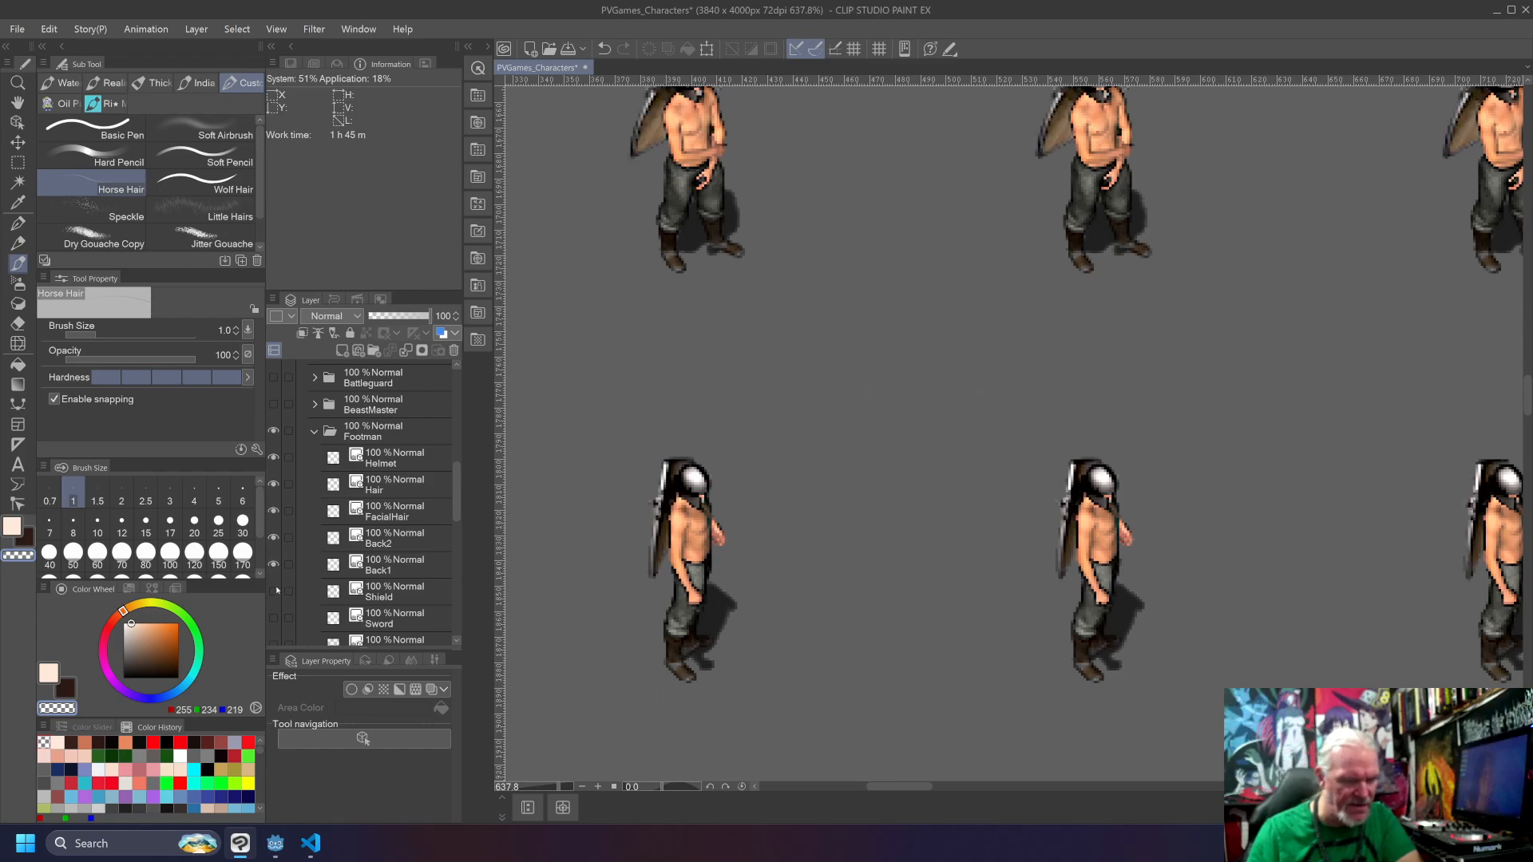
pyautogui.click(274, 592)
pyautogui.click(274, 618)
pyautogui.scroll(-3, 455, 519)
pyautogui.click(274, 537)
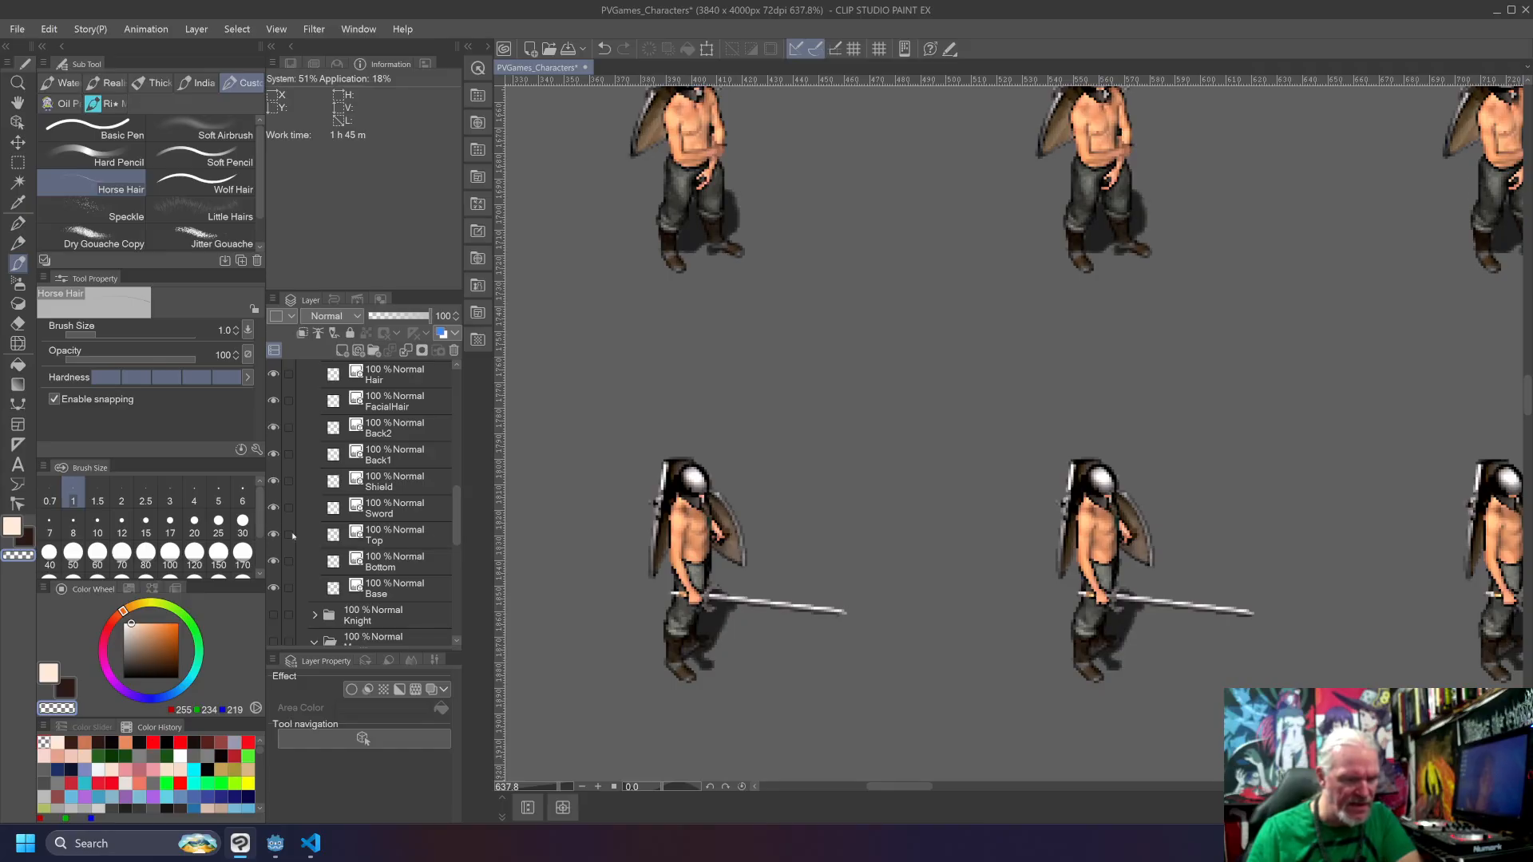
# Step: Hide and collapse the Footman folder
pyautogui.scroll(5, 418, 496)
pyautogui.click(273, 482)
pyautogui.click(314, 482)
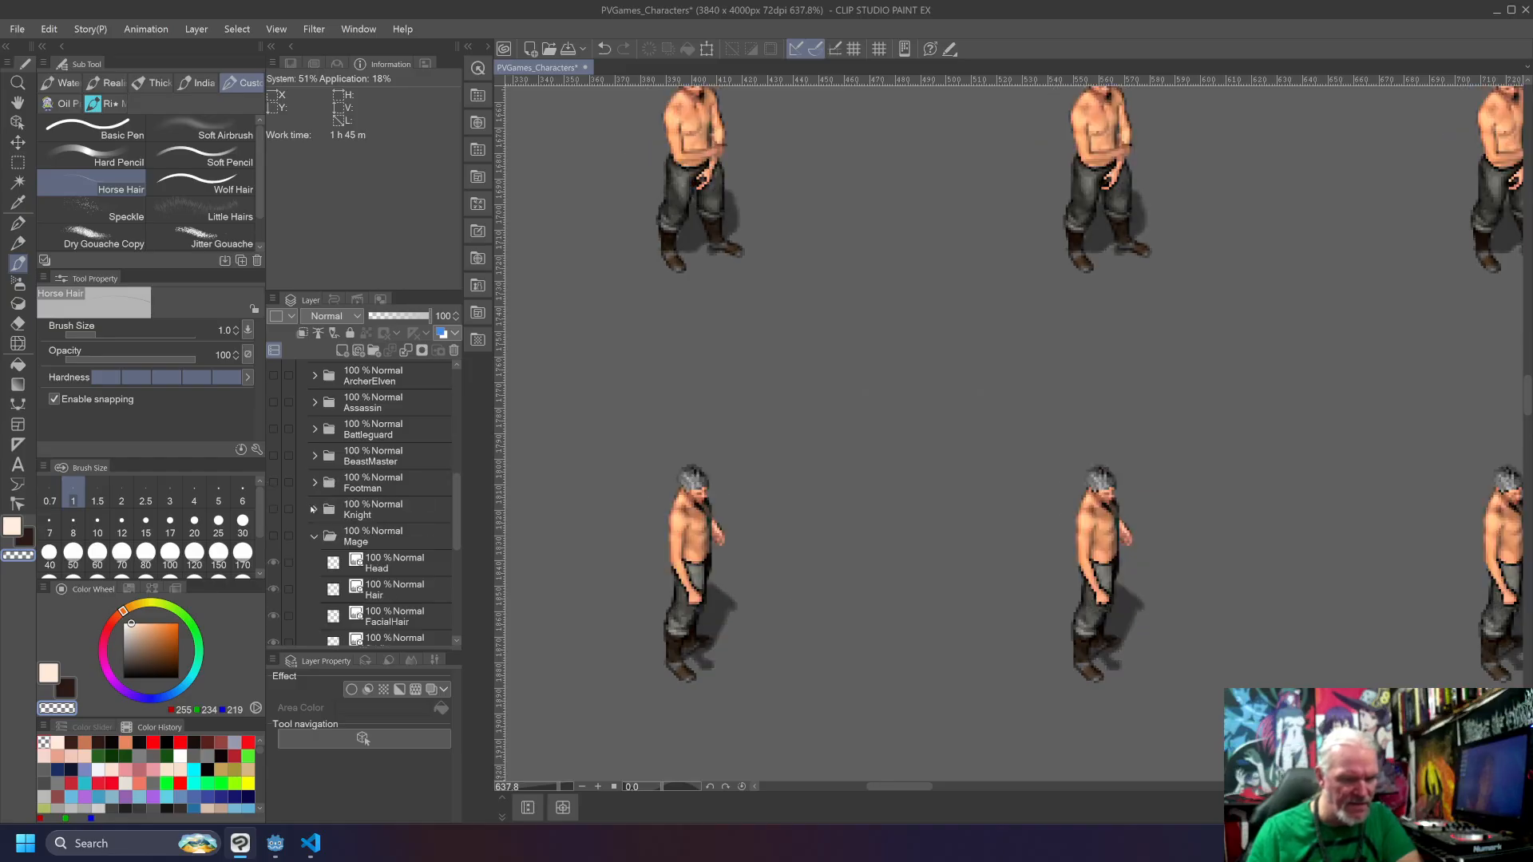
# Step: Show the male Mage folder and hide its Head, Hair, Base, Bottom and Staff layers
pyautogui.scroll(-3, 280, 474)
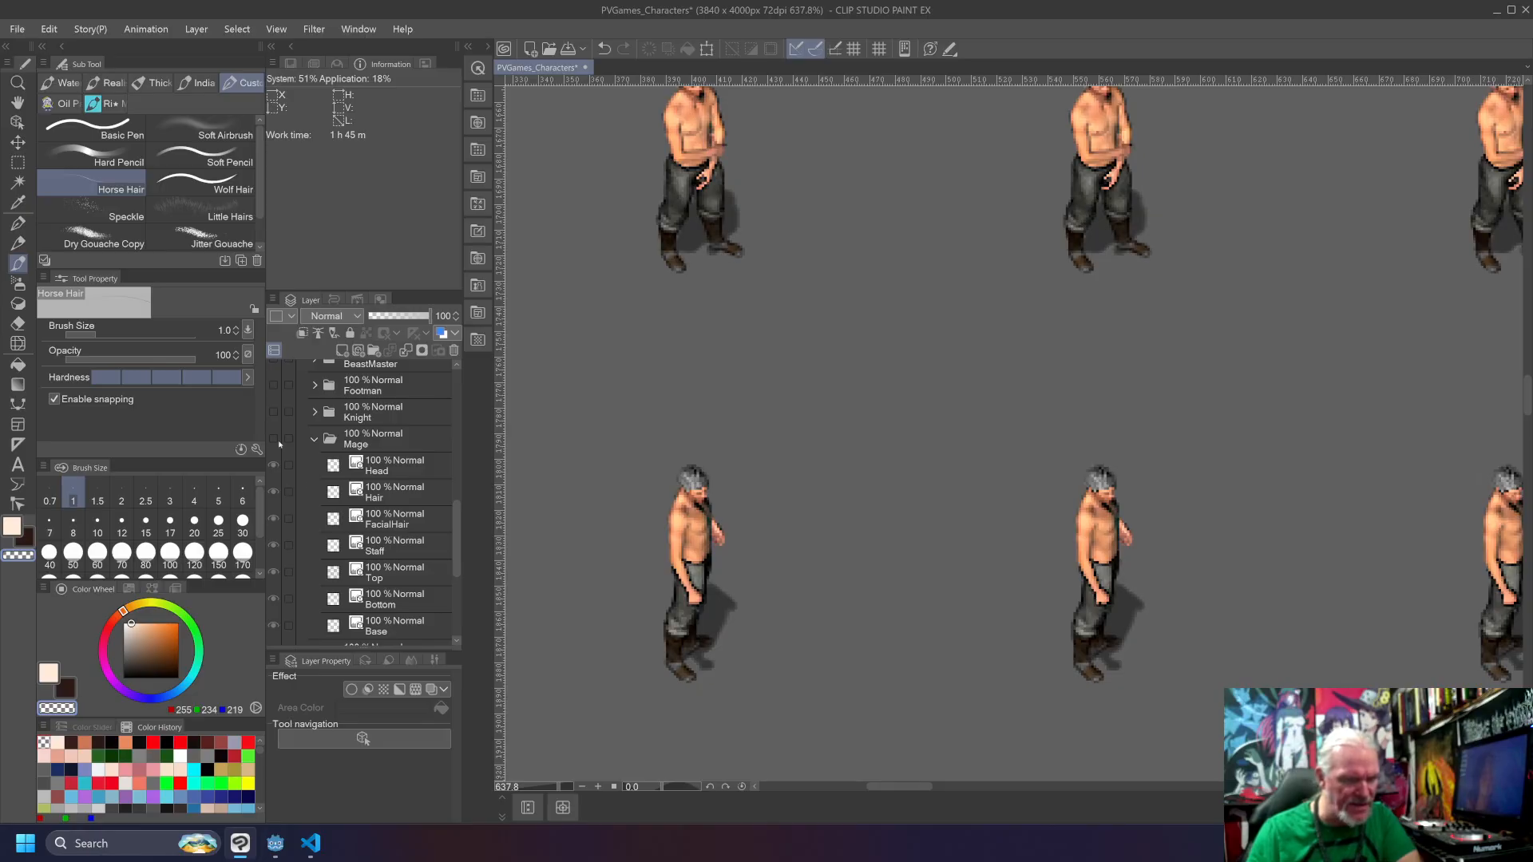
pyautogui.click(276, 440)
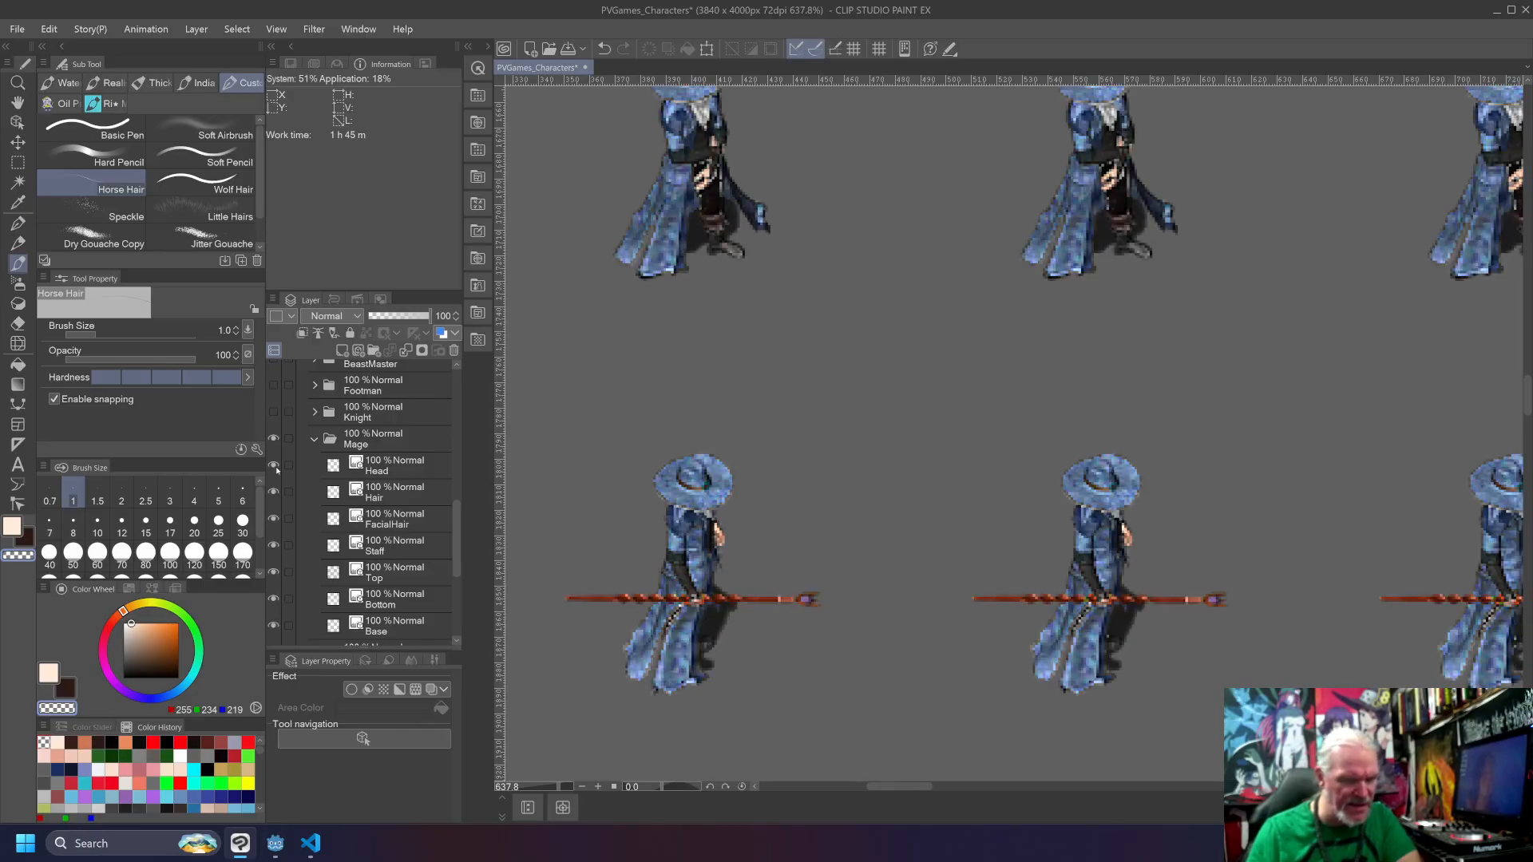
pyautogui.click(274, 466)
pyautogui.click(273, 493)
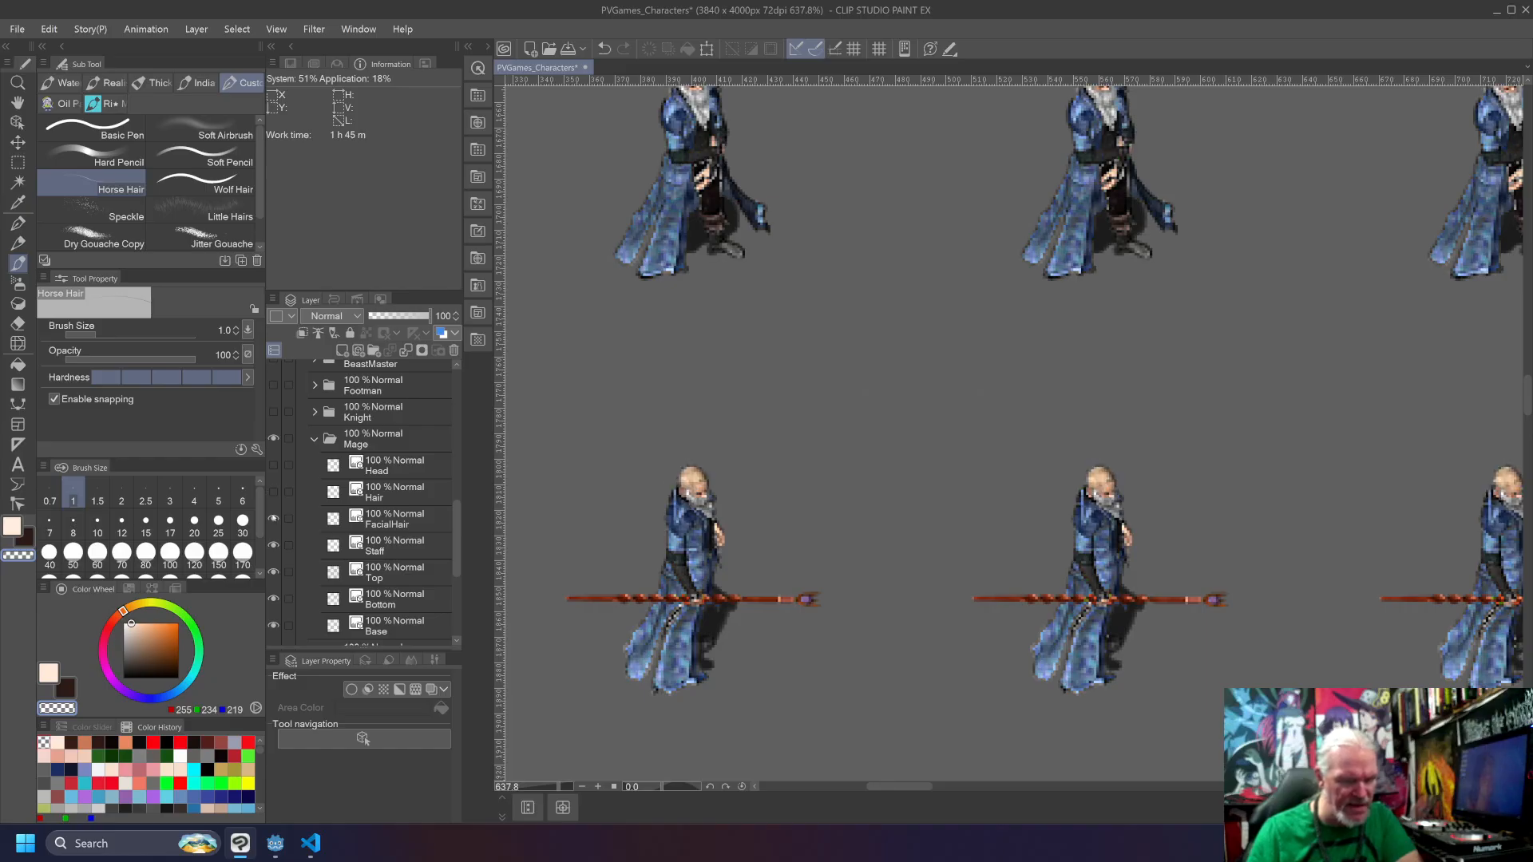
pyautogui.click(273, 626)
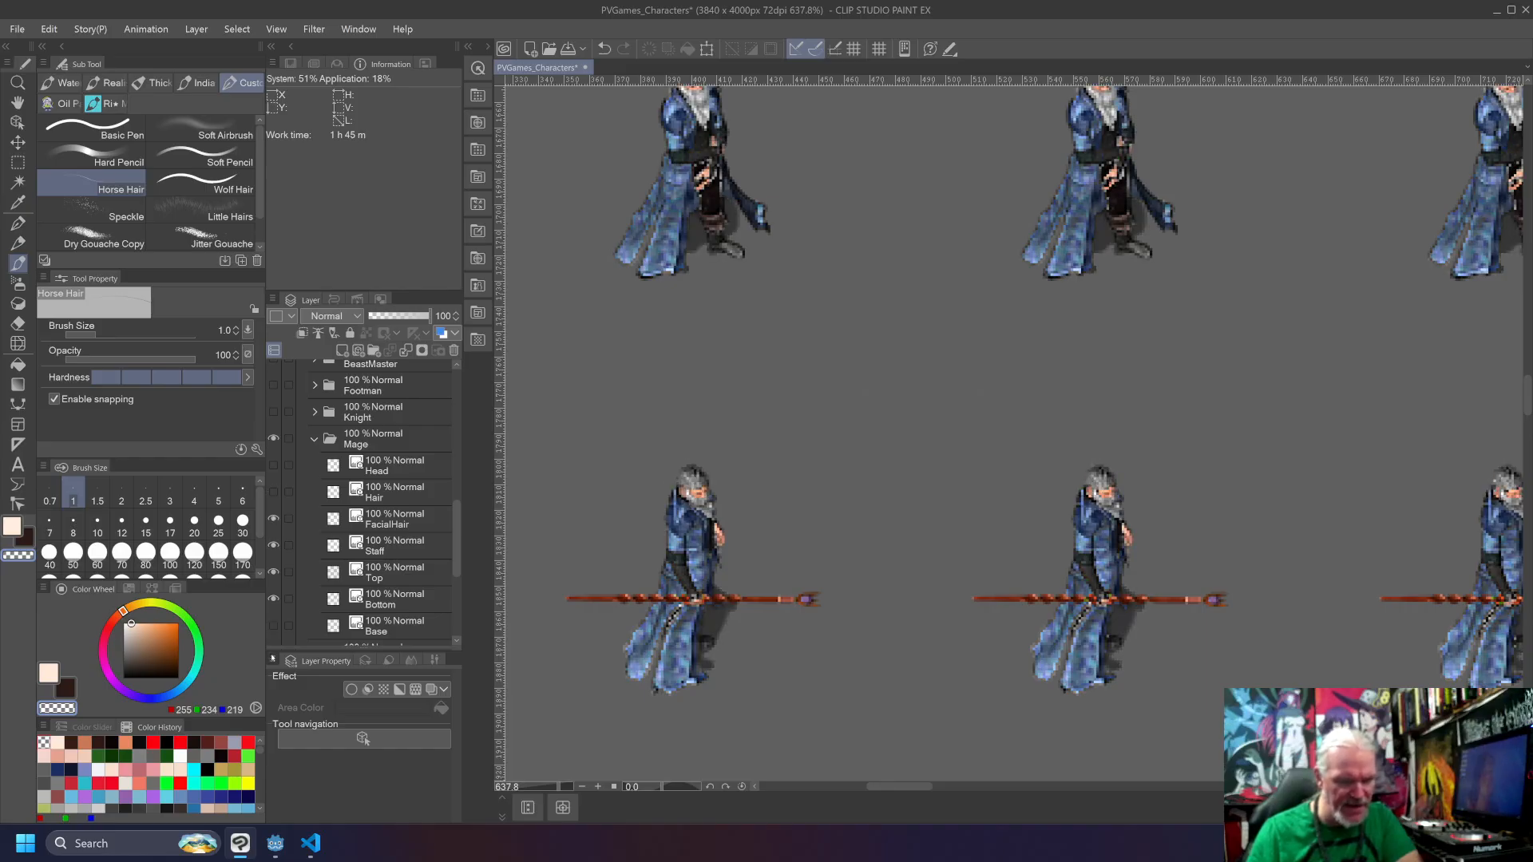
pyautogui.click(285, 608)
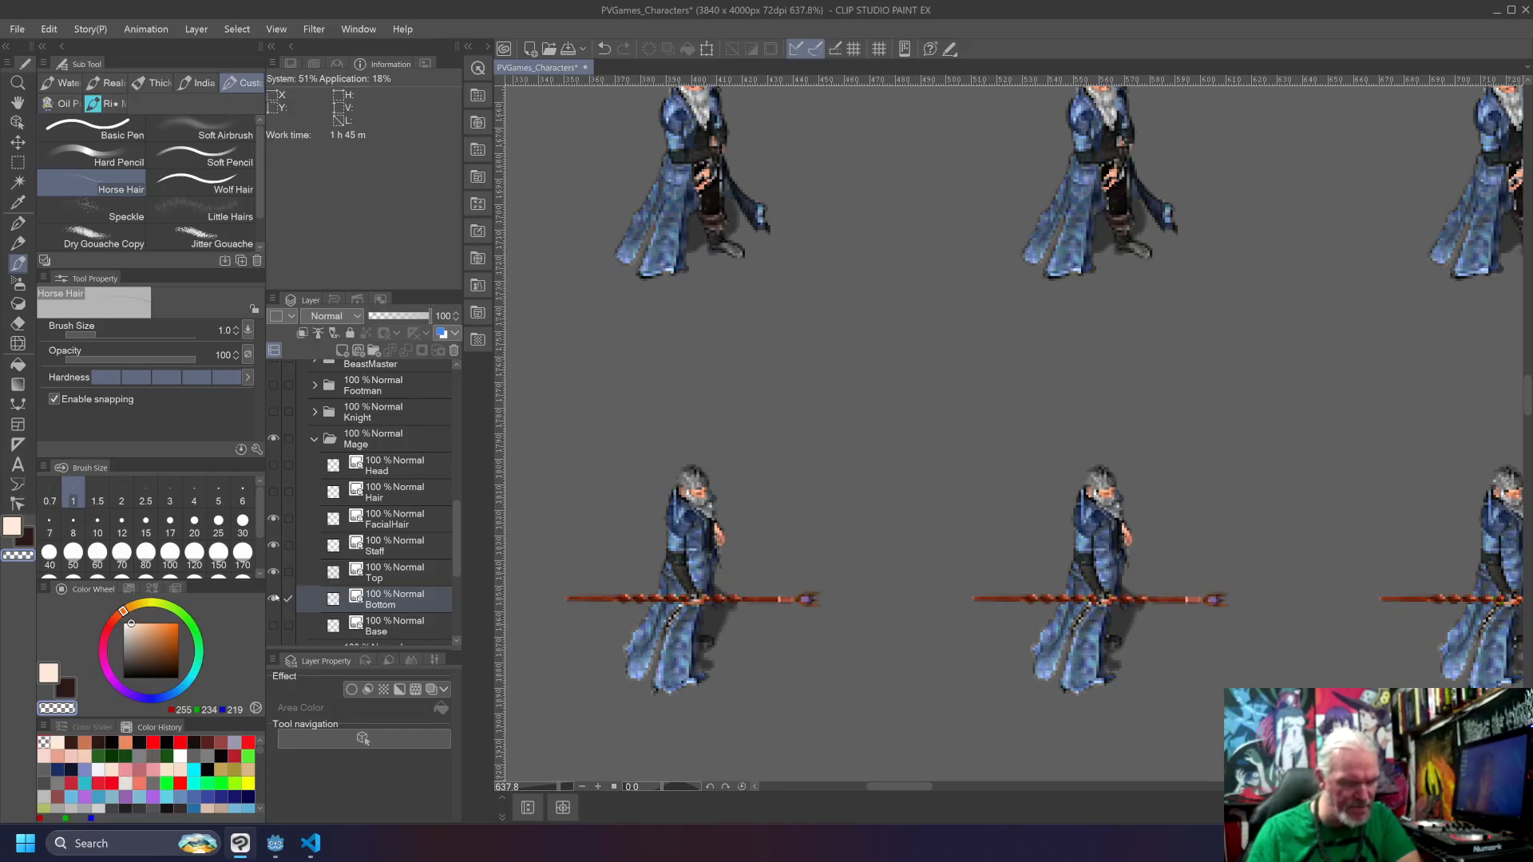
pyautogui.click(273, 599)
pyautogui.click(274, 545)
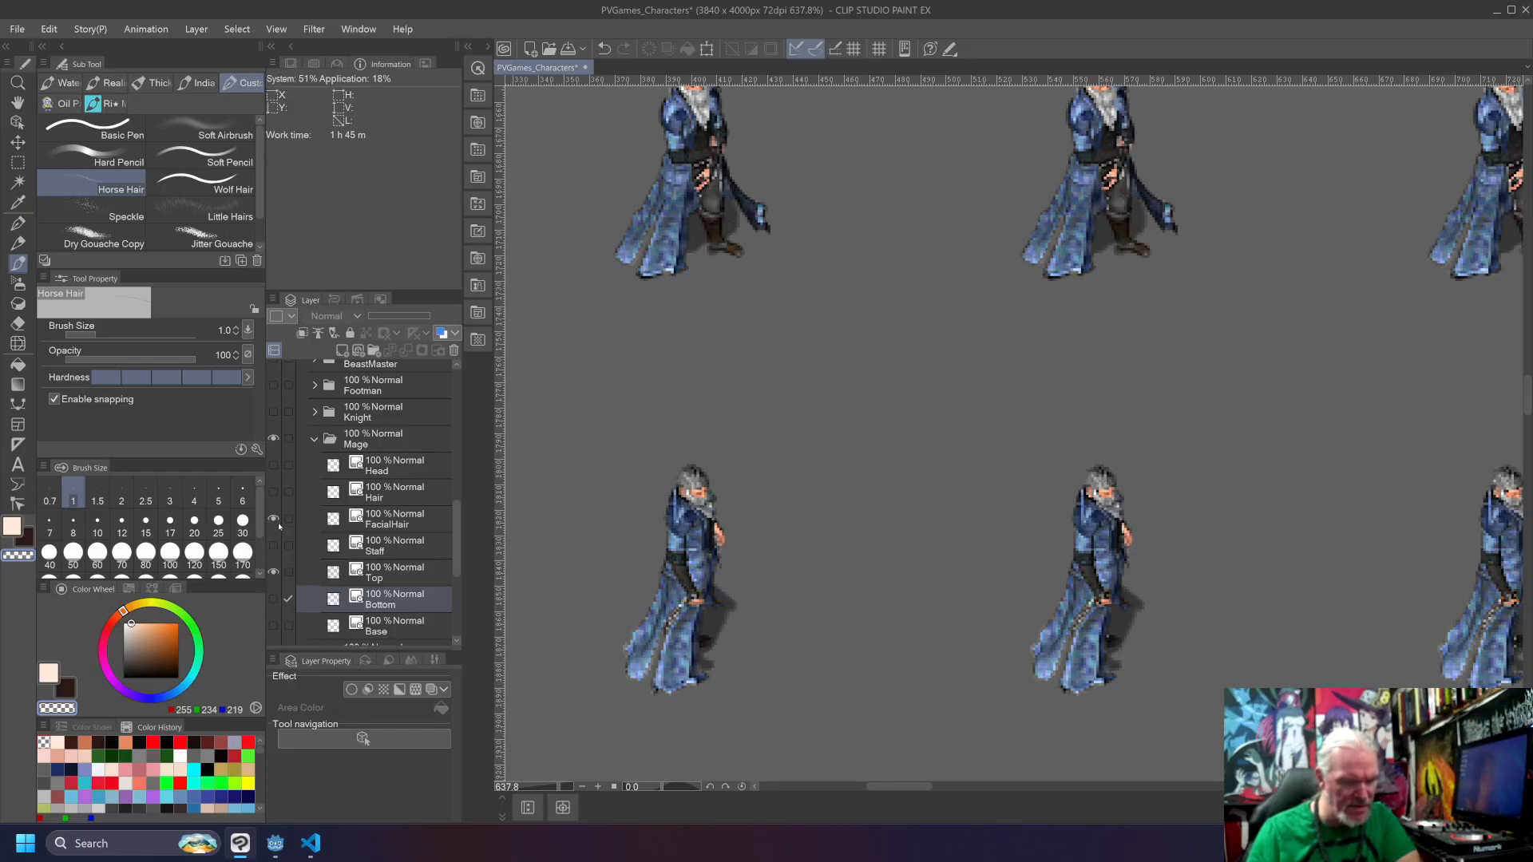
# Step: Hide the Mage's FacialHair and Top layers, comparing the figure with the Mage's Bottom layer shown and hidden
pyautogui.click(273, 518)
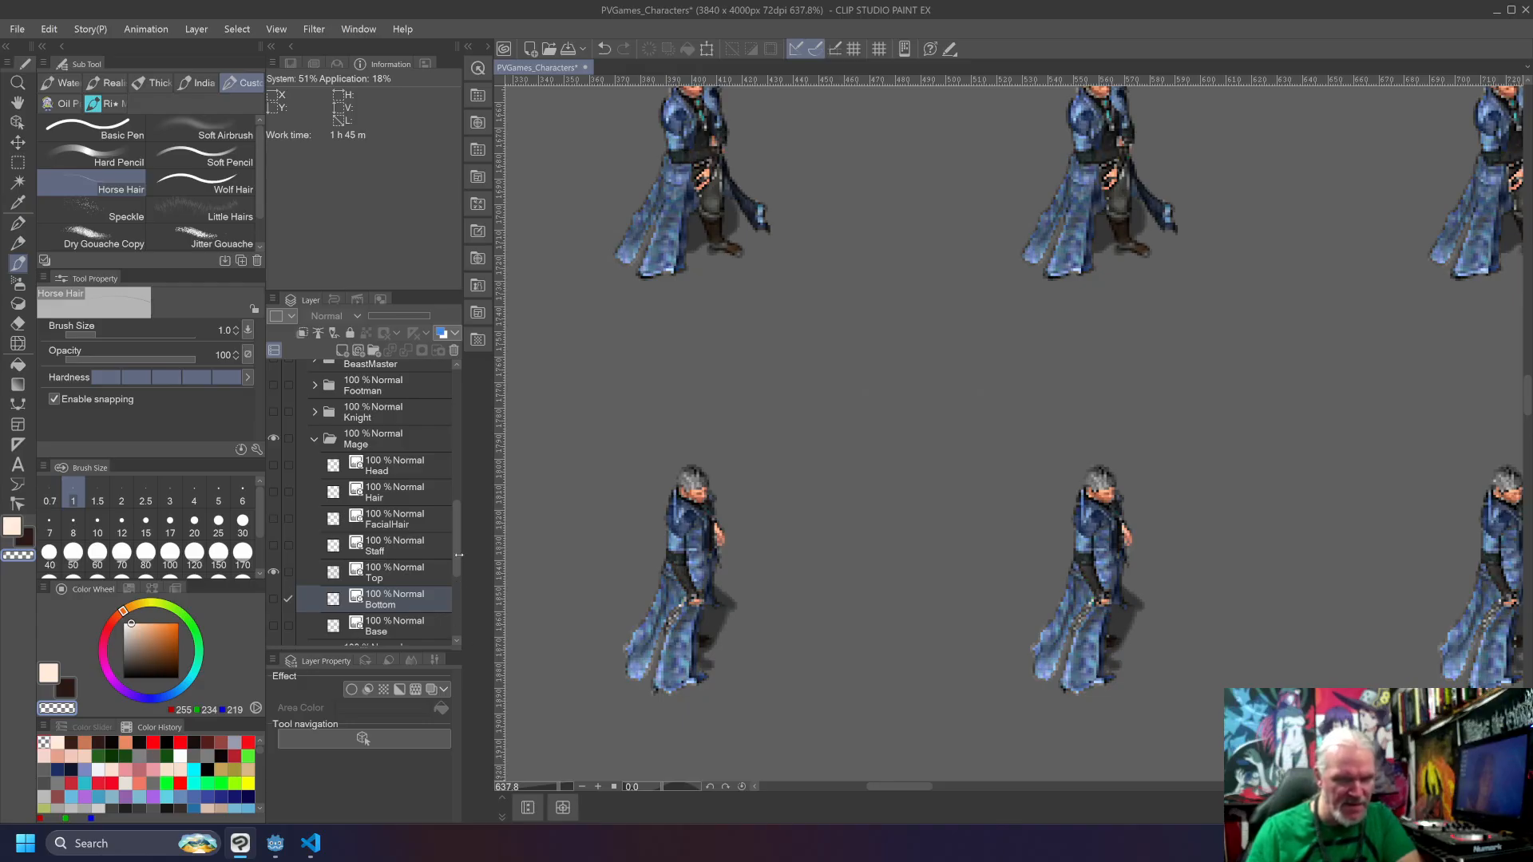
pyautogui.moveTo(459, 555); pyautogui.dragTo(461, 573)
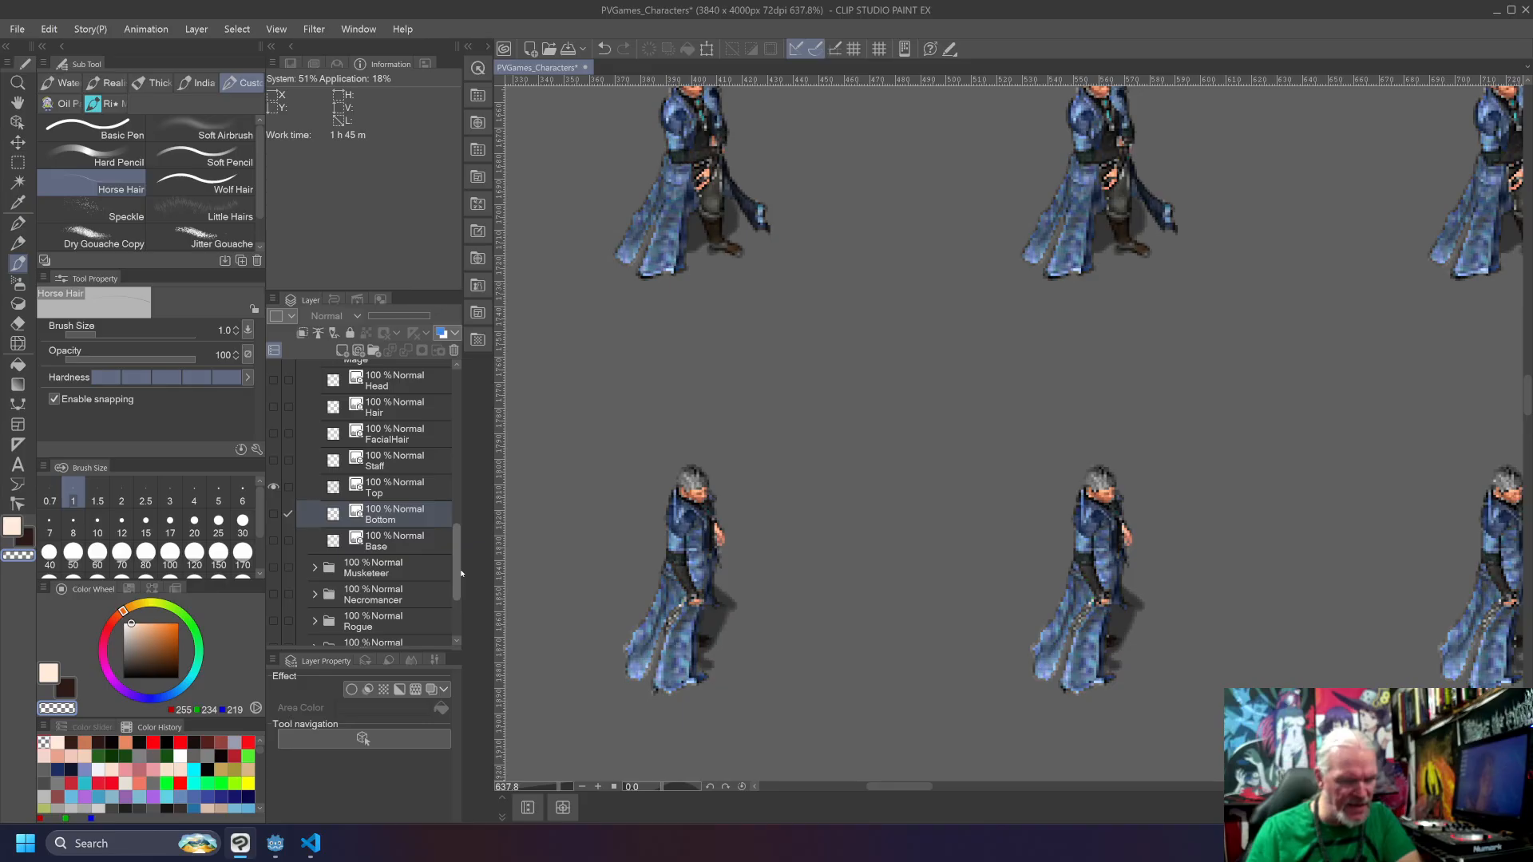
pyautogui.click(273, 515)
pyautogui.click(273, 515)
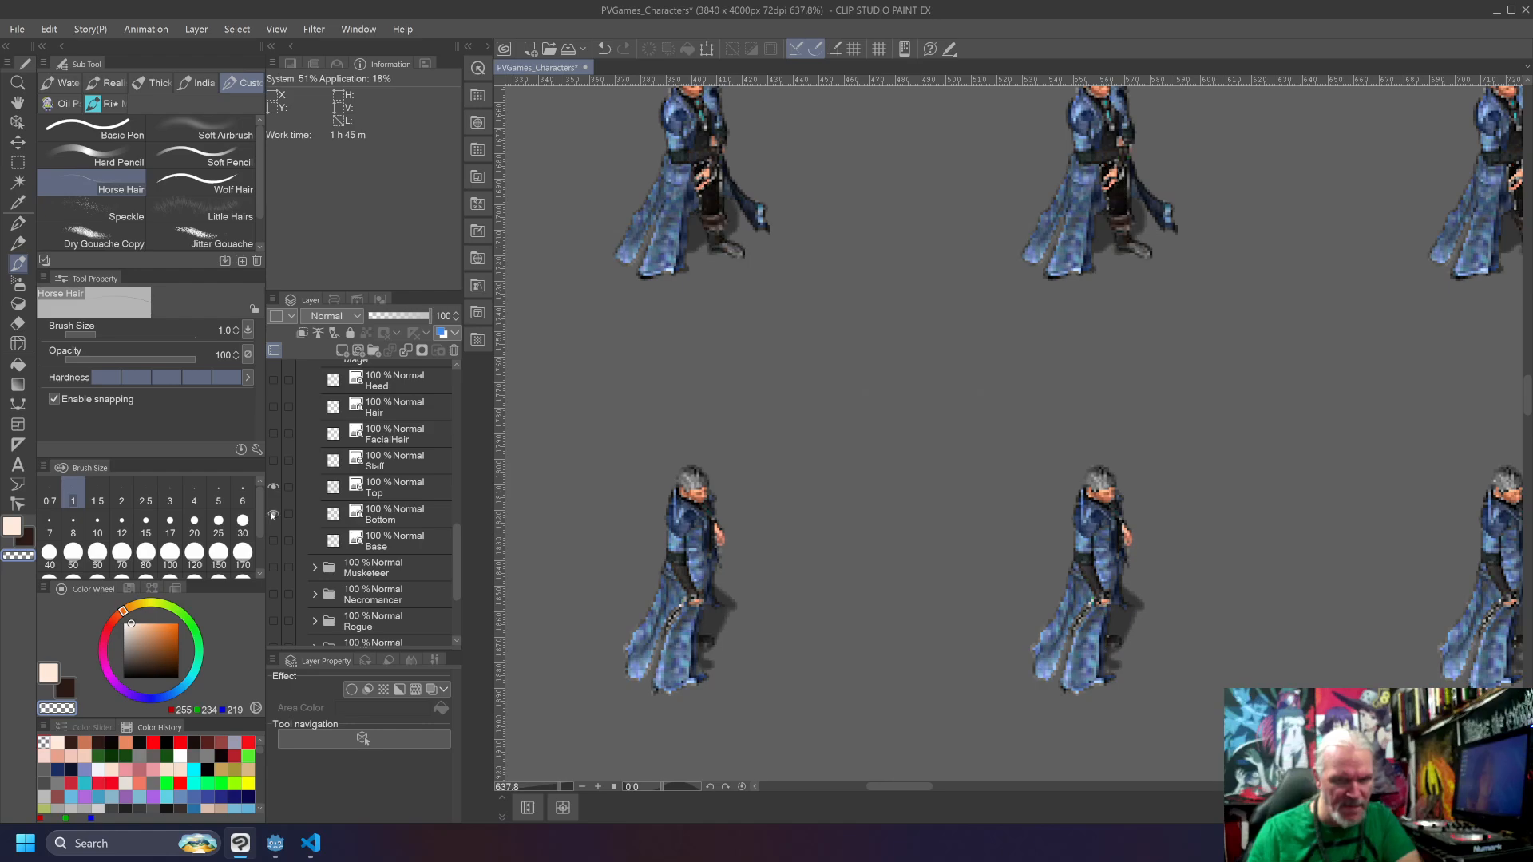
pyautogui.click(273, 515)
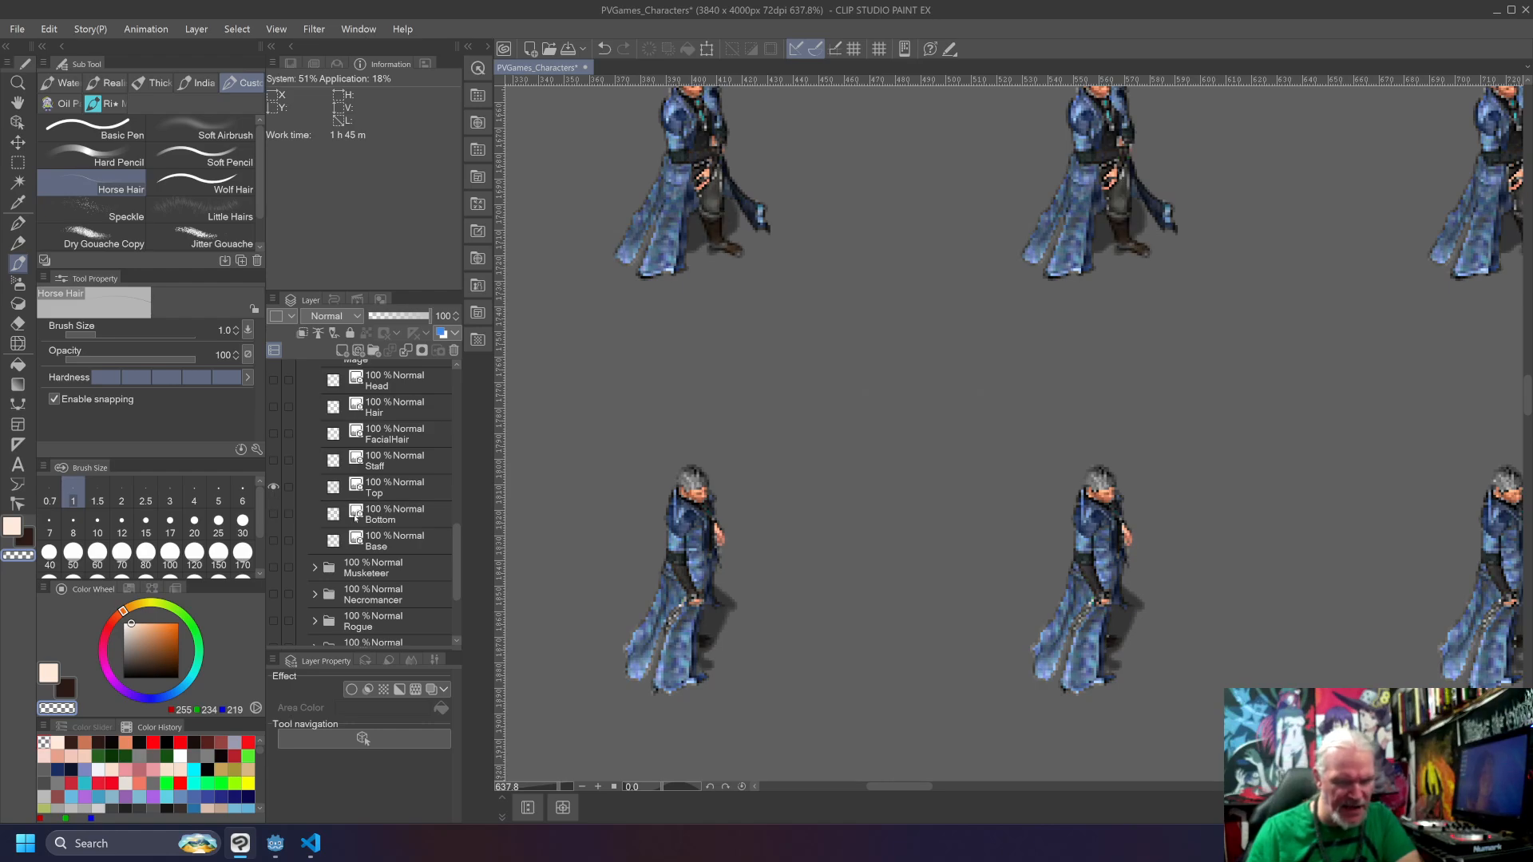
pyautogui.click(273, 488)
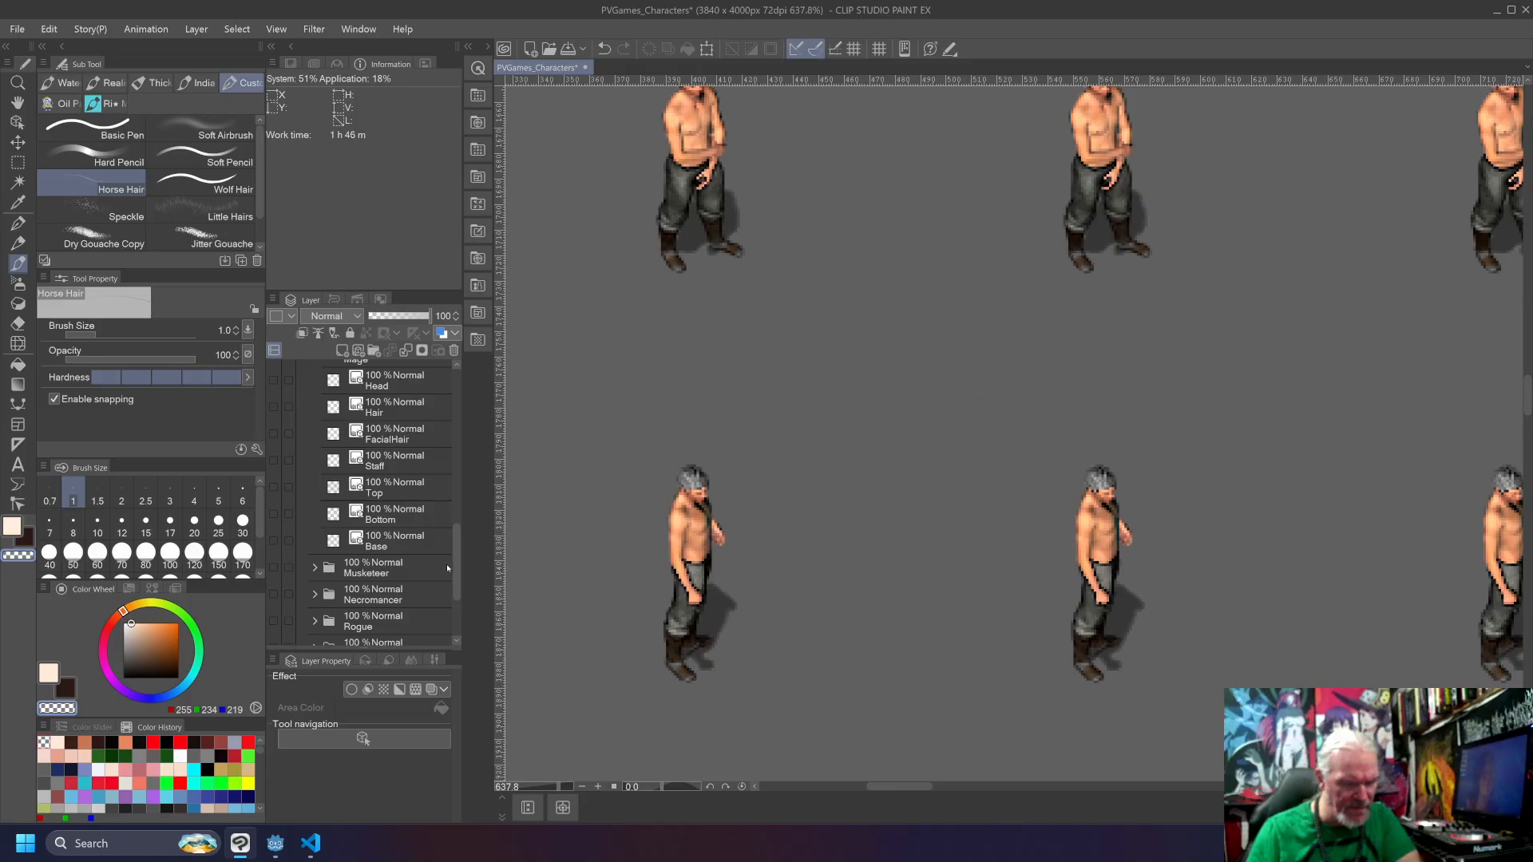
# Step: Show the original Mage's Base, Bottom, Top, Staff, FacialHair, Hair and Head layers again
pyautogui.click(275, 536)
pyautogui.click(274, 513)
pyautogui.click(273, 488)
pyautogui.click(273, 462)
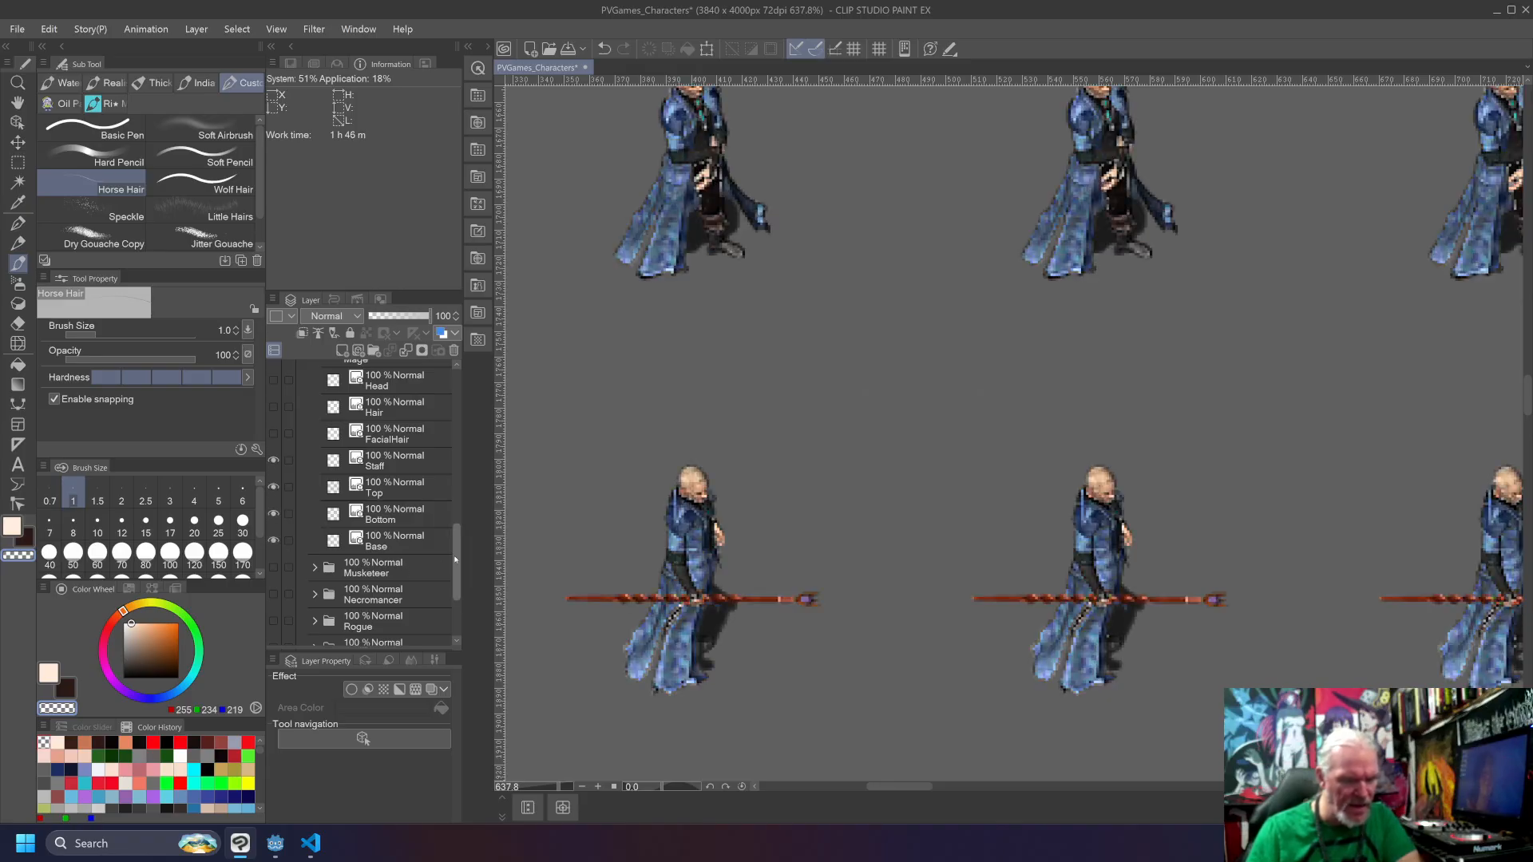
pyautogui.scroll(3, 459, 536)
pyautogui.scroll(1, 459, 536)
pyautogui.click(273, 562)
pyautogui.click(272, 509)
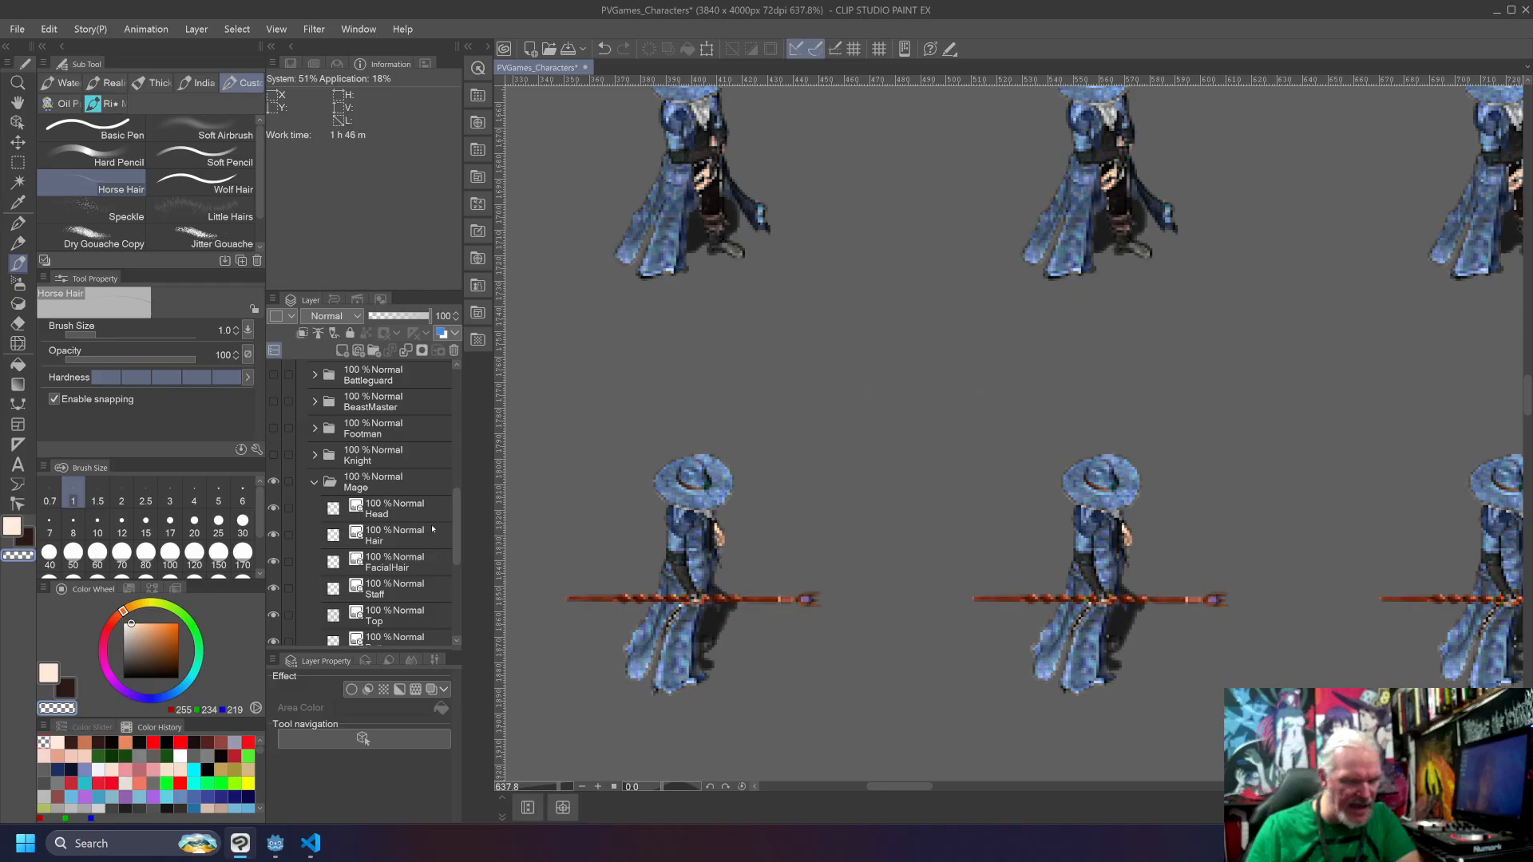
# Step: Expand the Musketeer folder, and hide and collapse the Mage folder
pyautogui.scroll(-5, 429, 572)
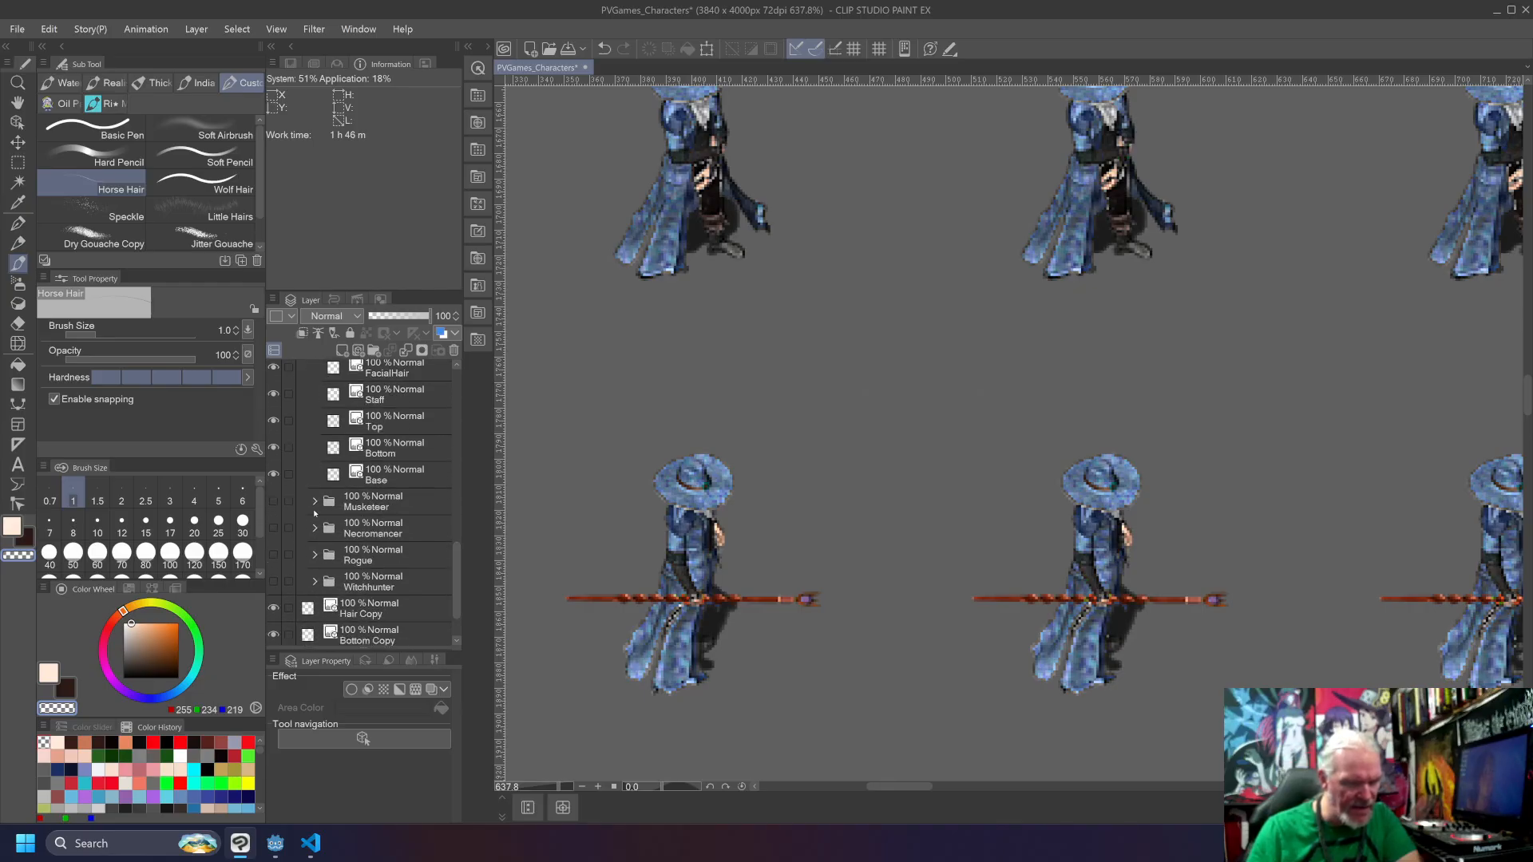
pyautogui.click(314, 502)
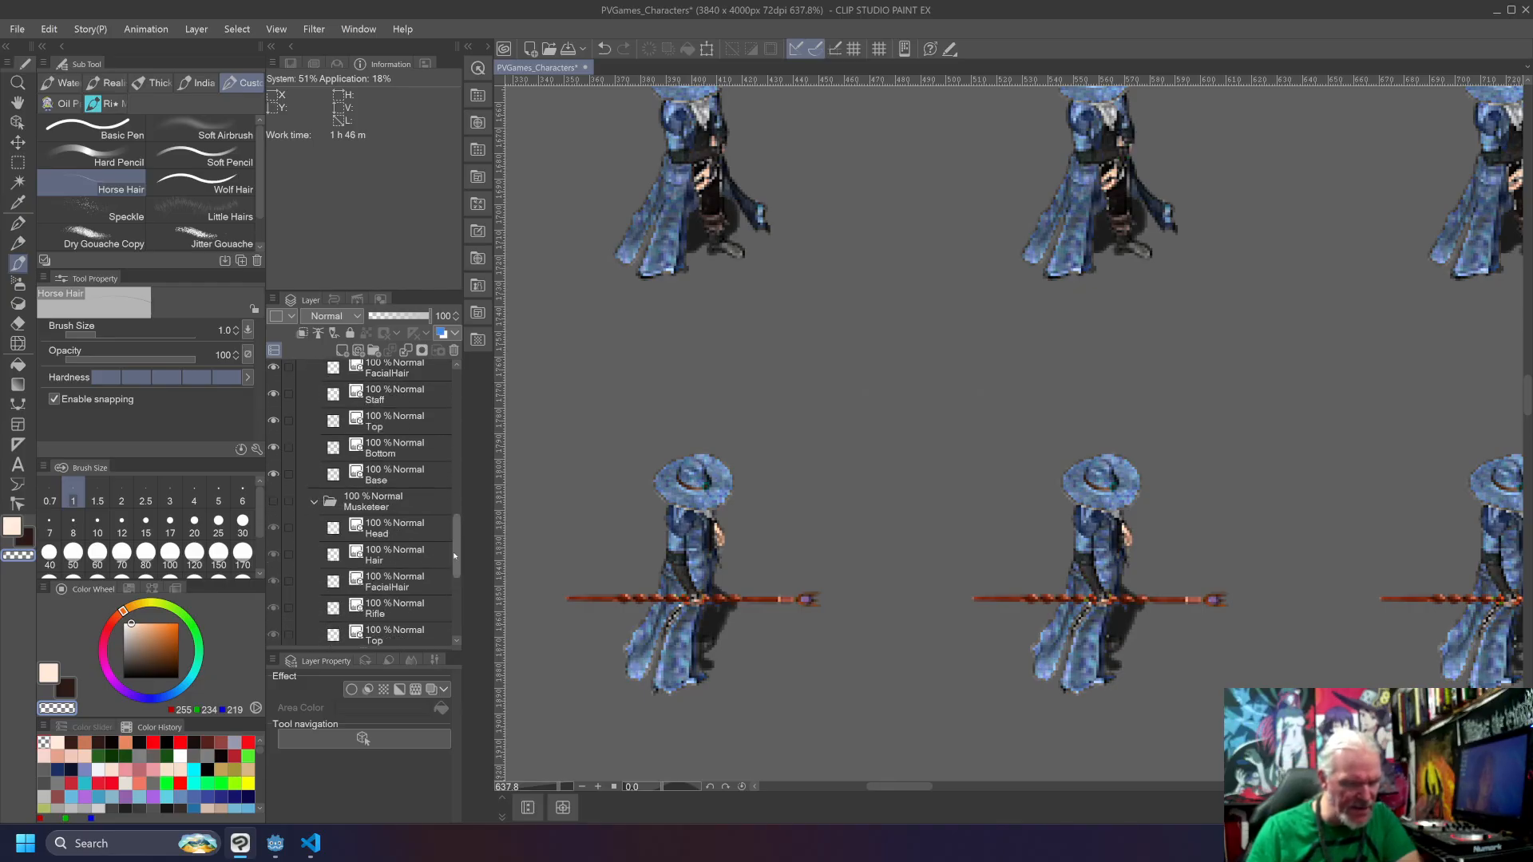
pyautogui.moveTo(455, 549); pyautogui.dragTo(455, 513)
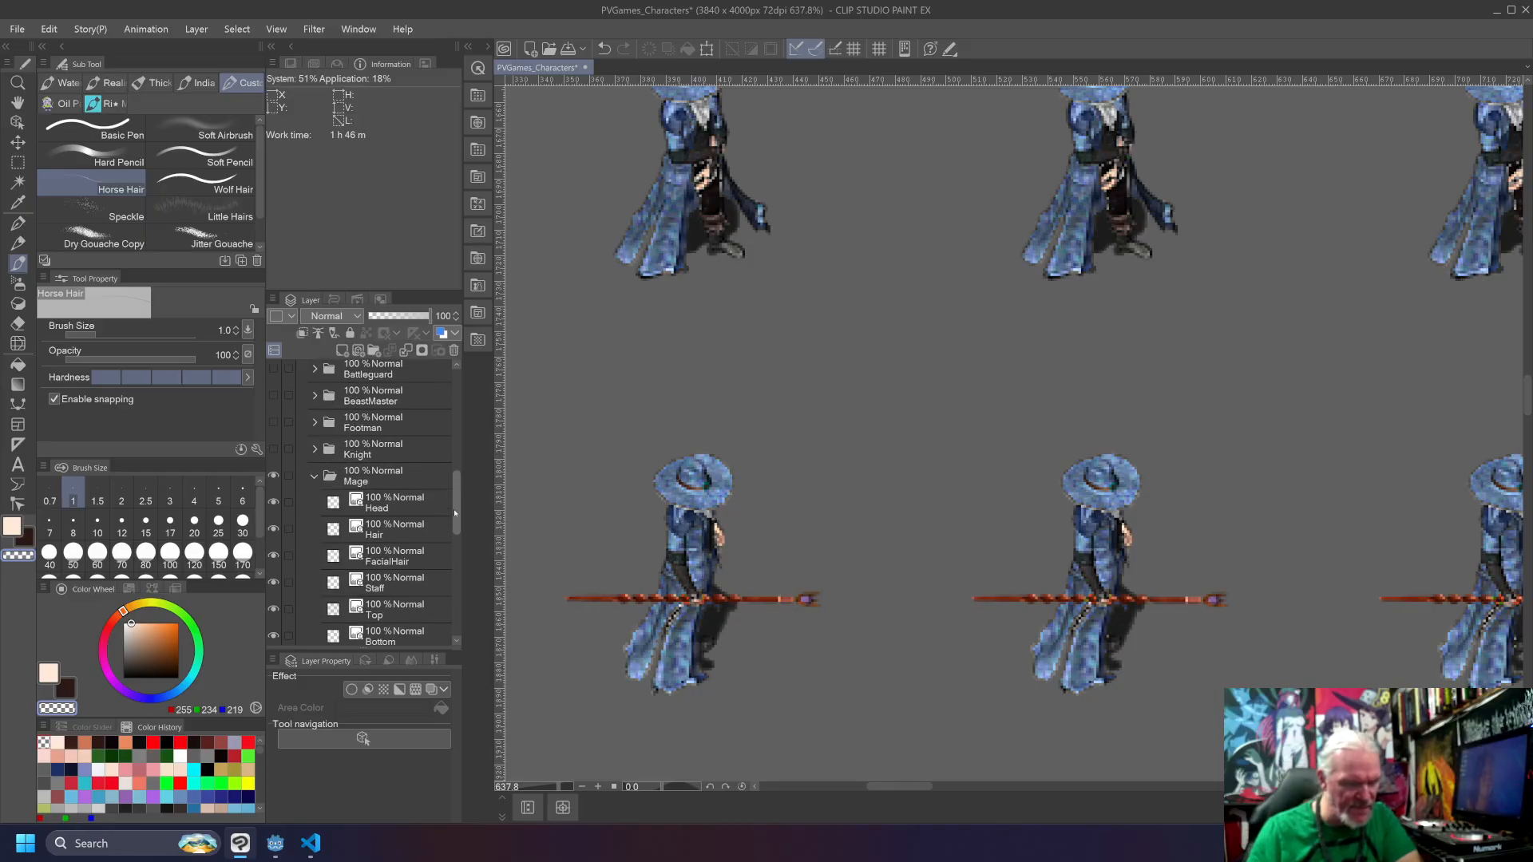
pyautogui.click(273, 476)
pyautogui.click(314, 475)
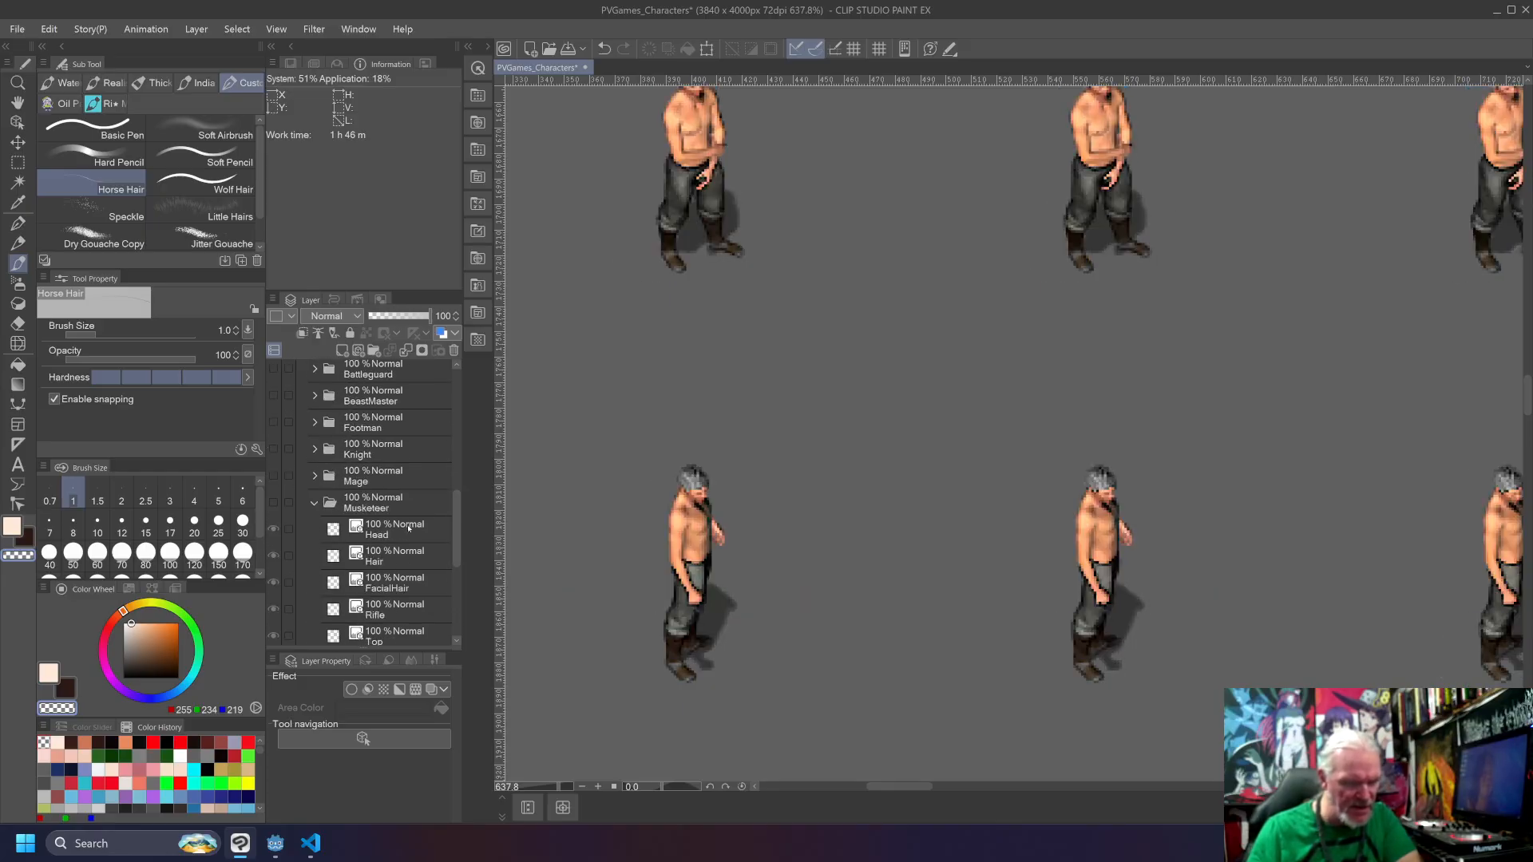
# Step: Show the Musketeer folder and hide its Head, Hair, FacialHair, Rifle, Bottom and Base layers, leaving only Top on
pyautogui.moveTo(448, 535); pyautogui.dragTo(394, 515)
pyautogui.click(273, 502)
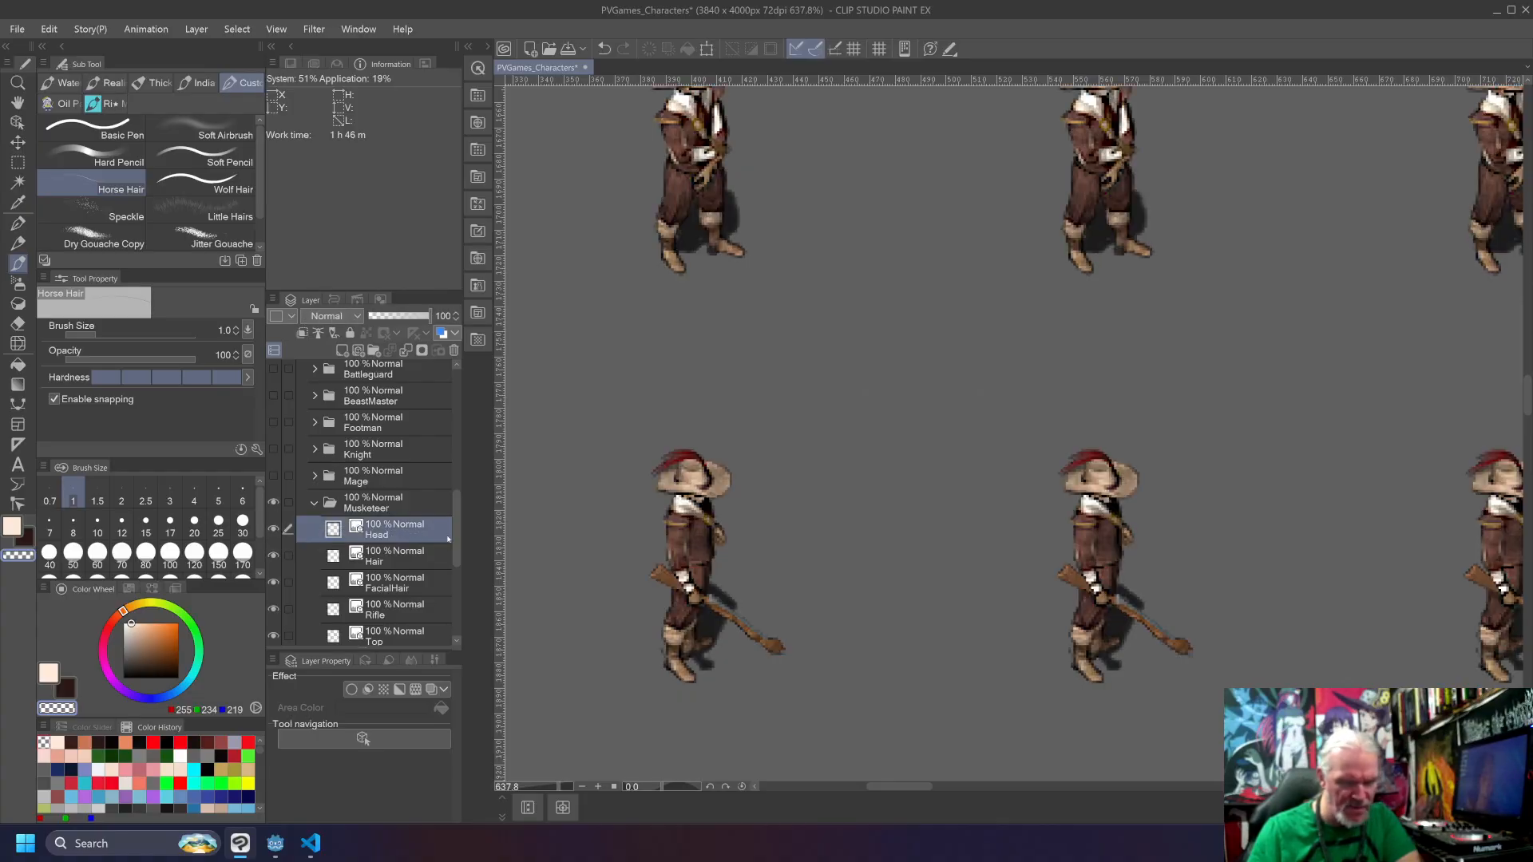
pyautogui.scroll(-3, 360, 503)
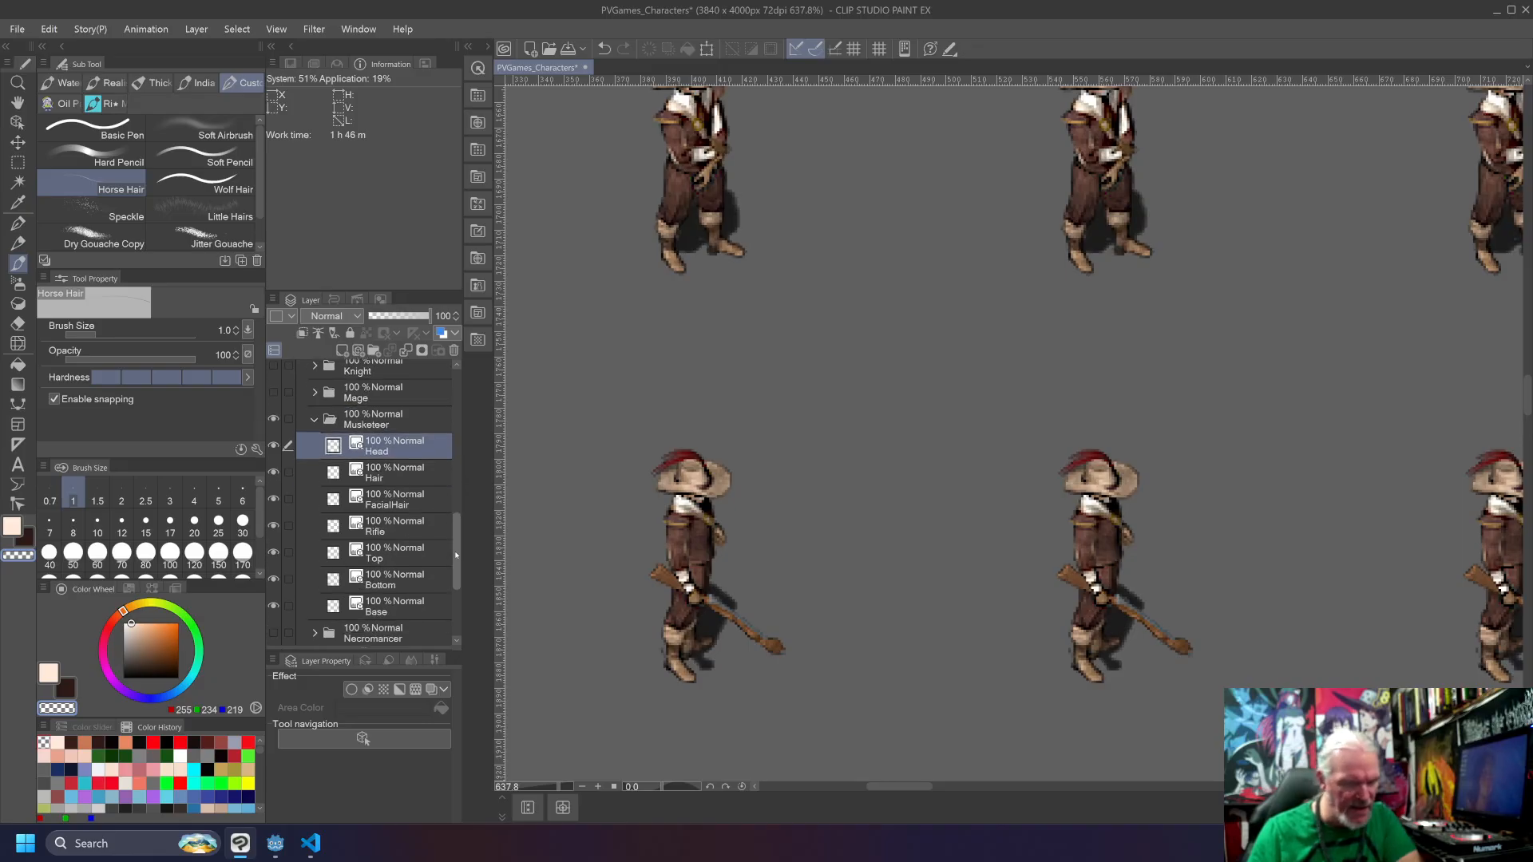
pyautogui.moveTo(273, 474); pyautogui.dragTo(273, 529)
pyautogui.click(273, 580)
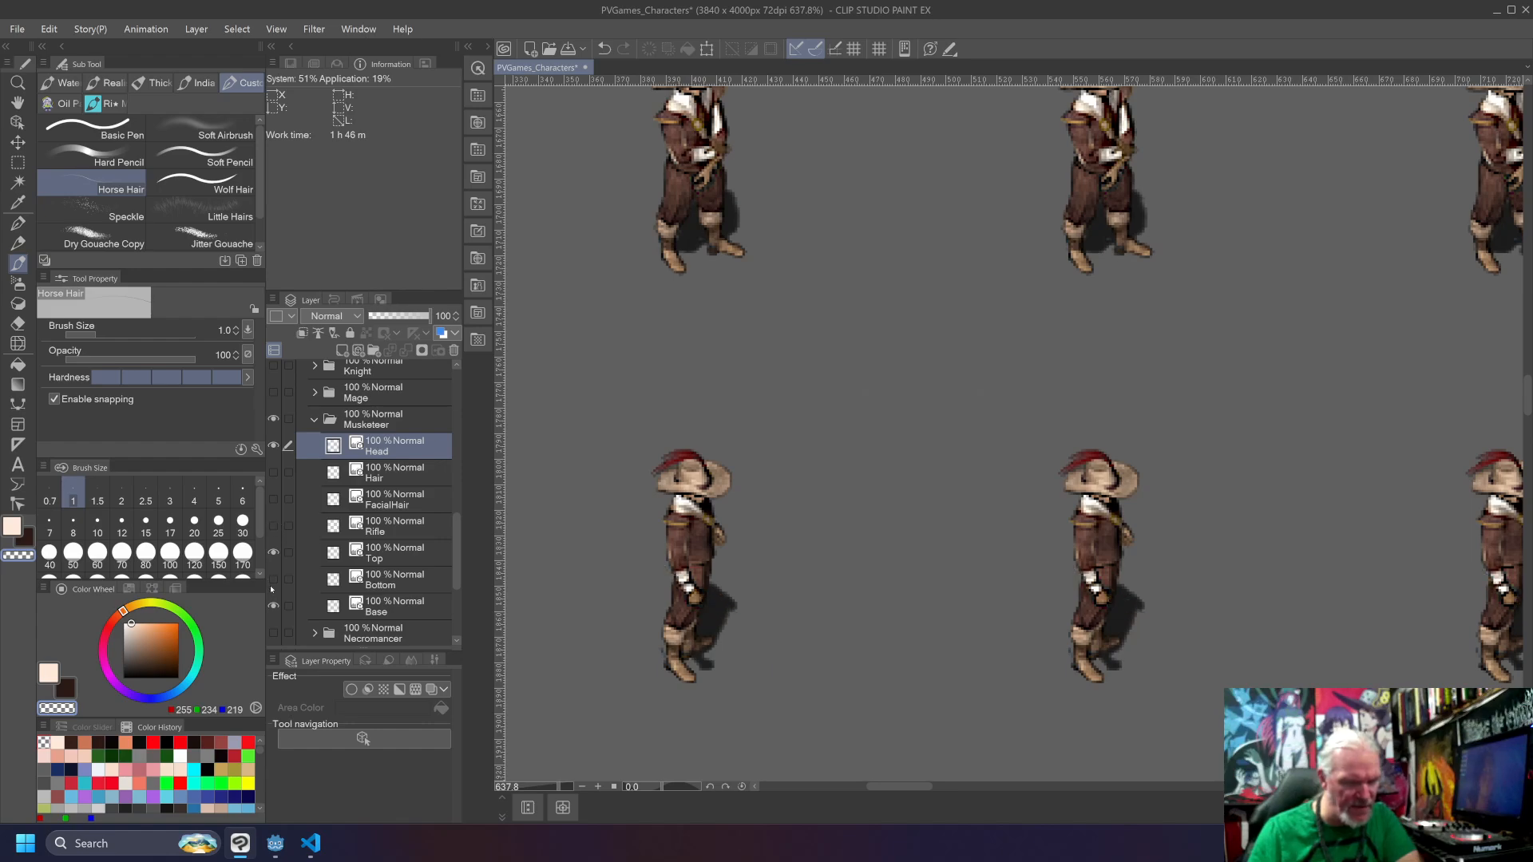
pyautogui.click(274, 606)
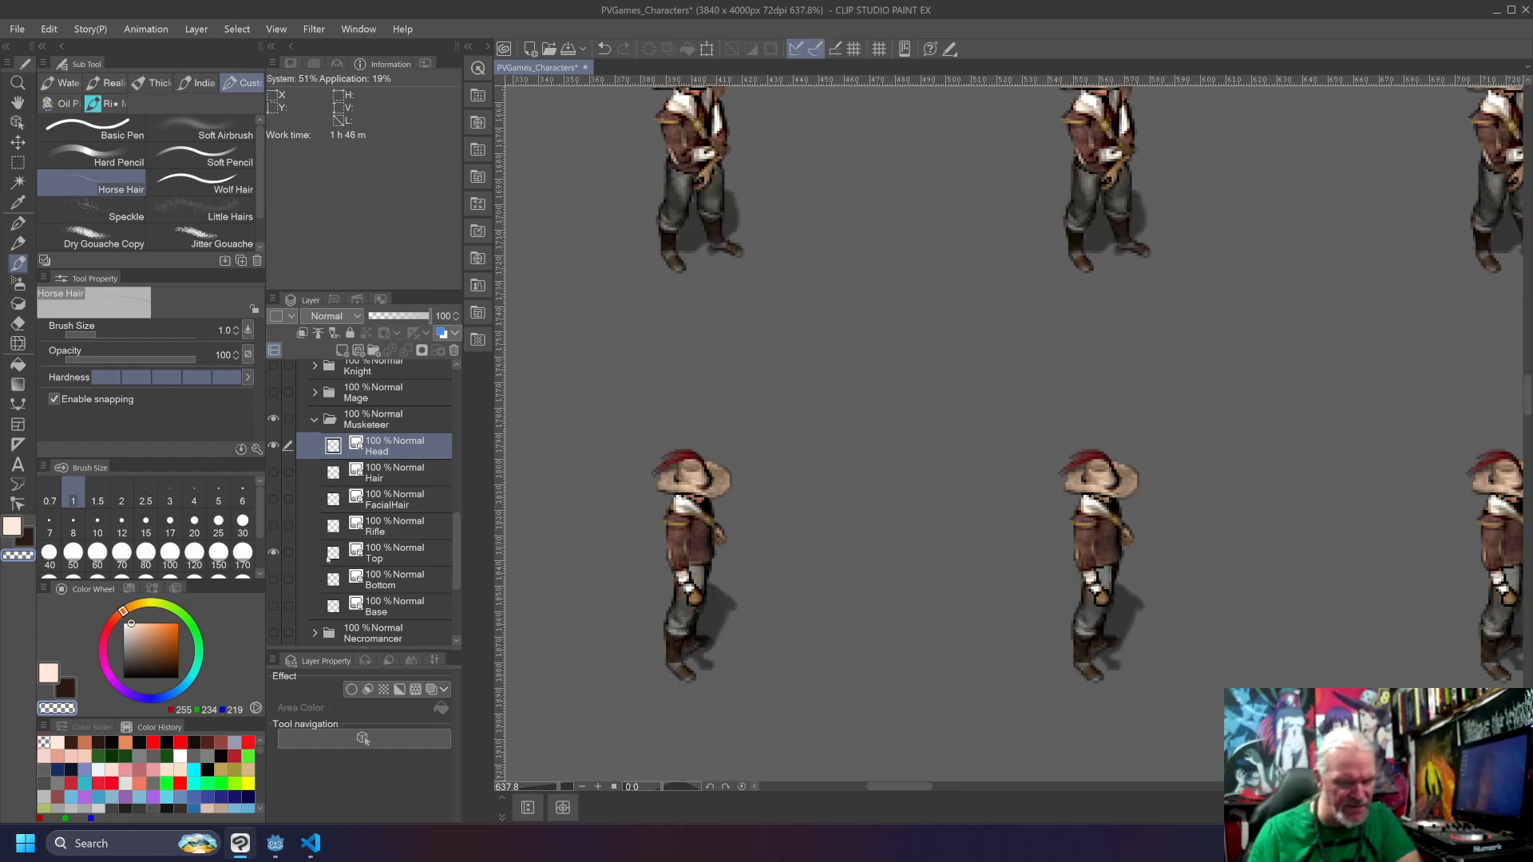
pyautogui.click(276, 554)
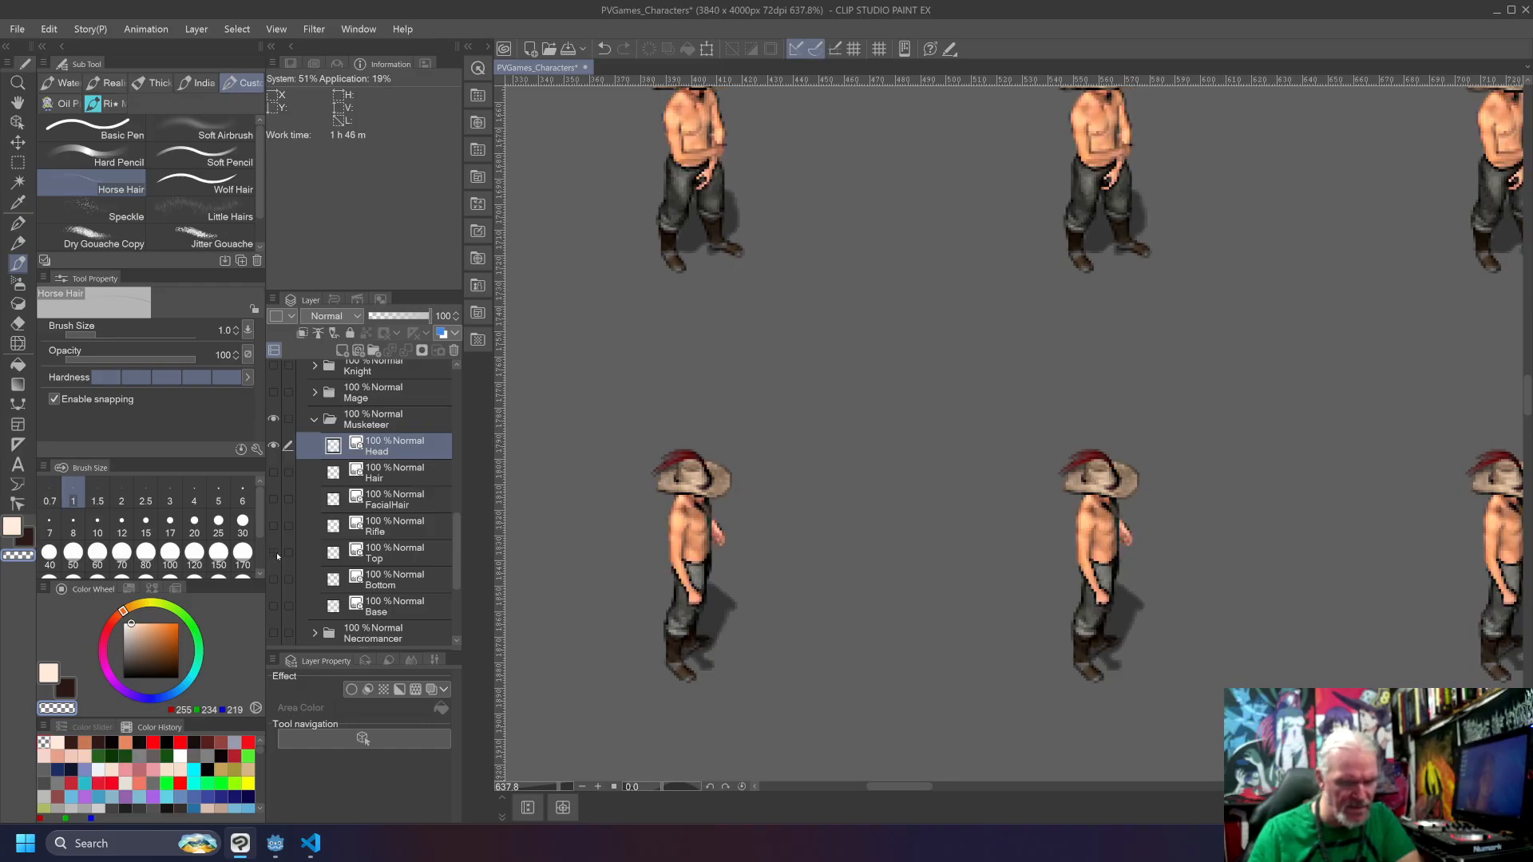
pyautogui.click(276, 554)
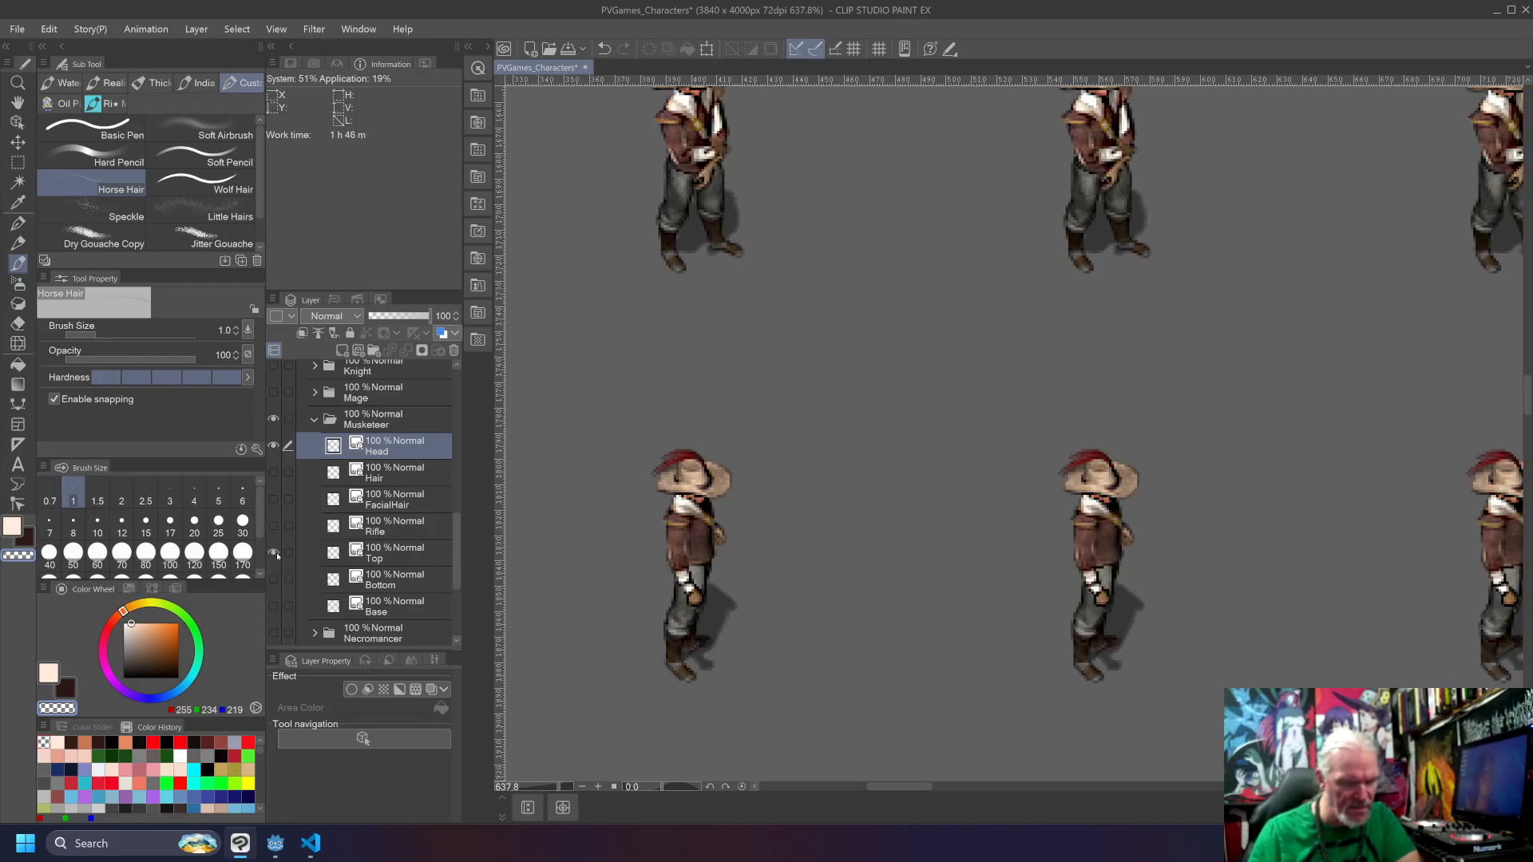
pyautogui.click(274, 447)
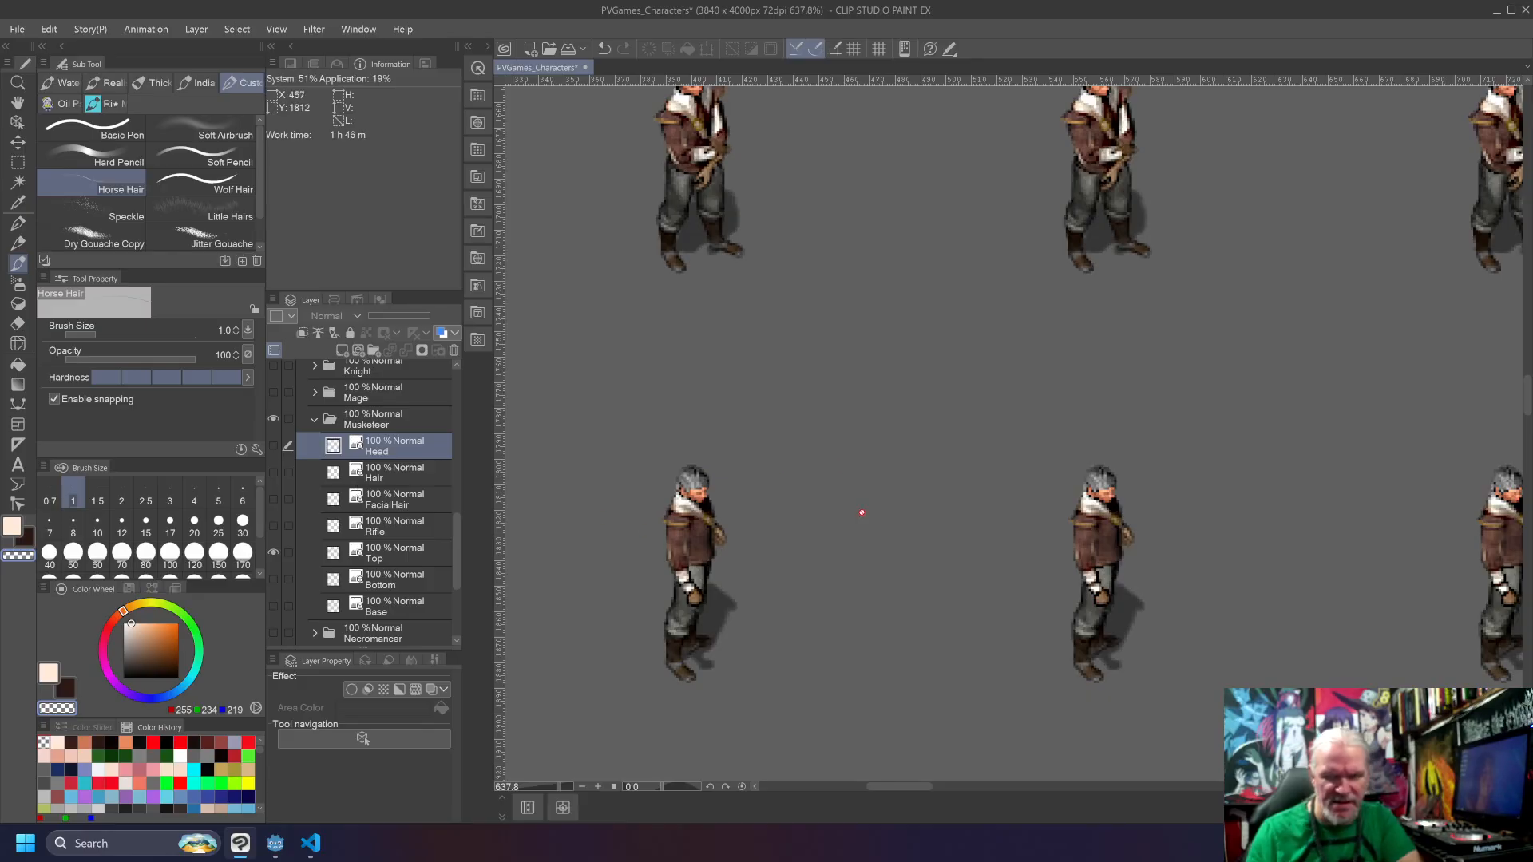
# Step: Duplicate the Musketeer's Top layer and move the copy out of the Musketeer folder to just below the Witchhunter folder
pyautogui.scroll(6, 679, 549)
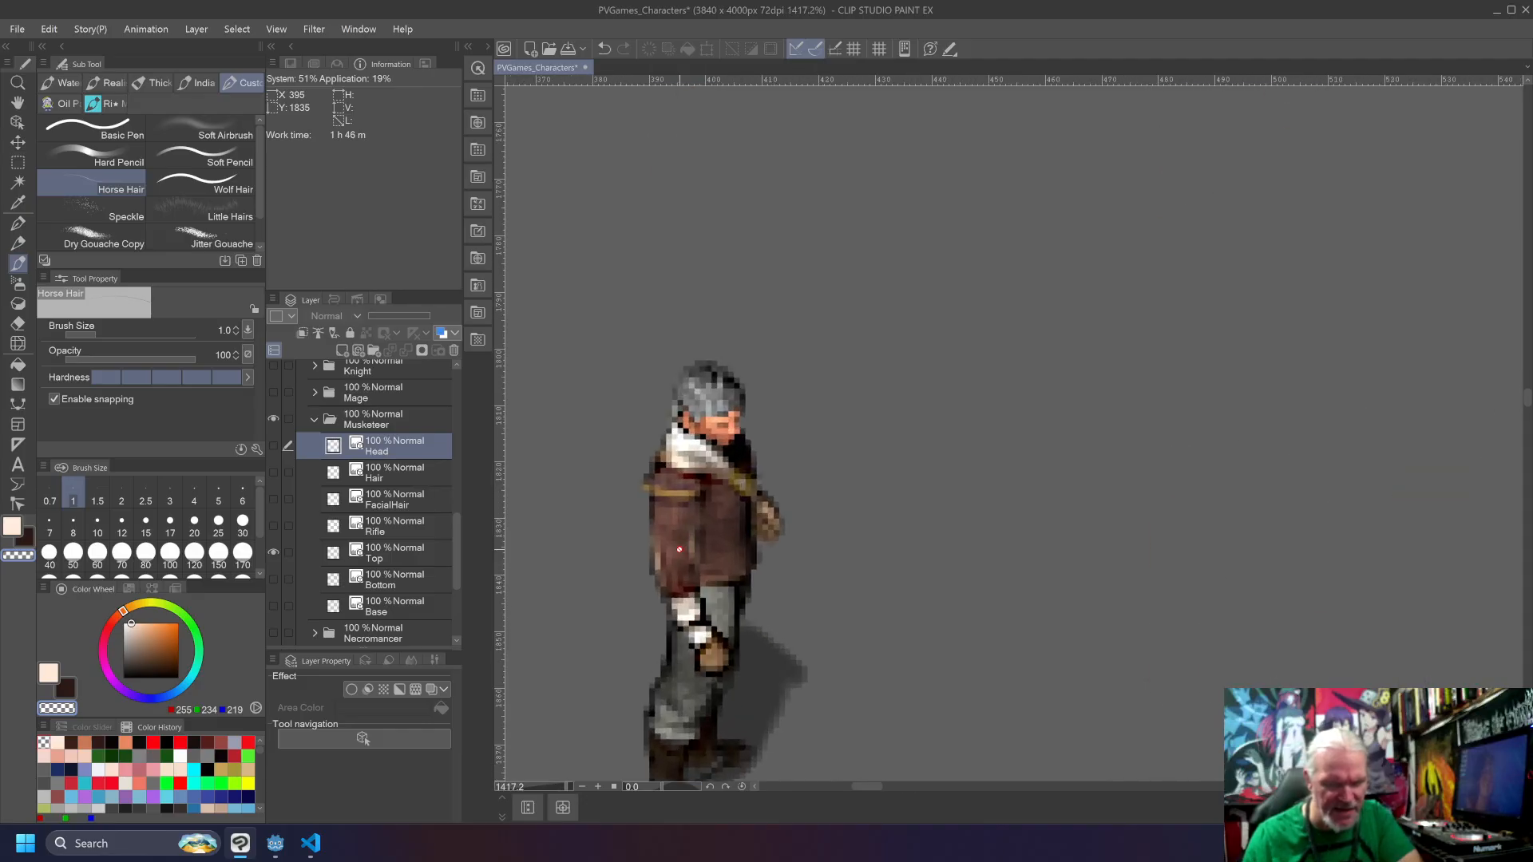
pyautogui.scroll(-2, 679, 550)
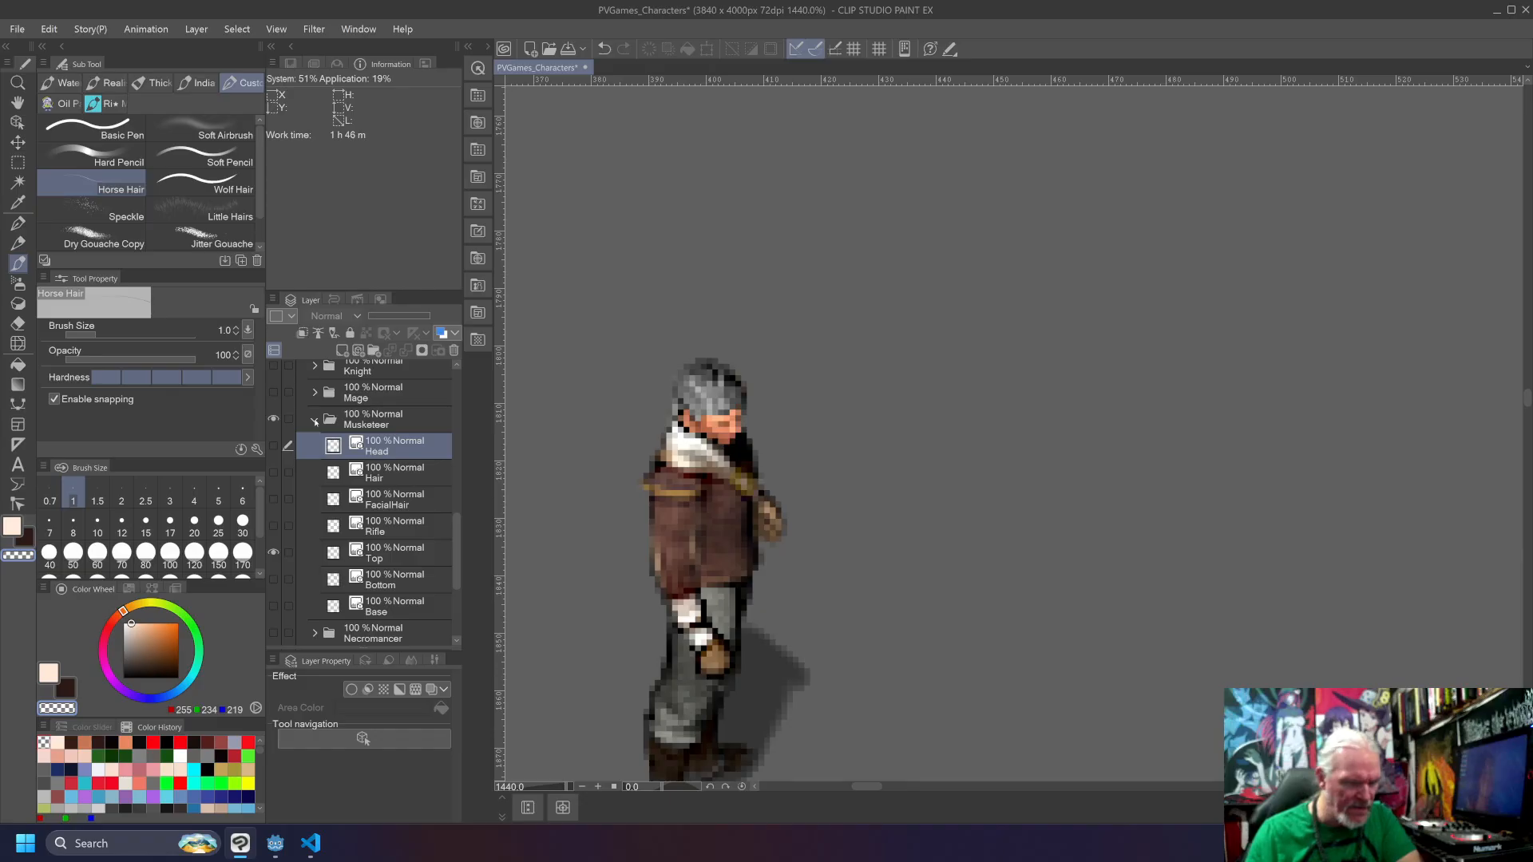
pyautogui.click(315, 420)
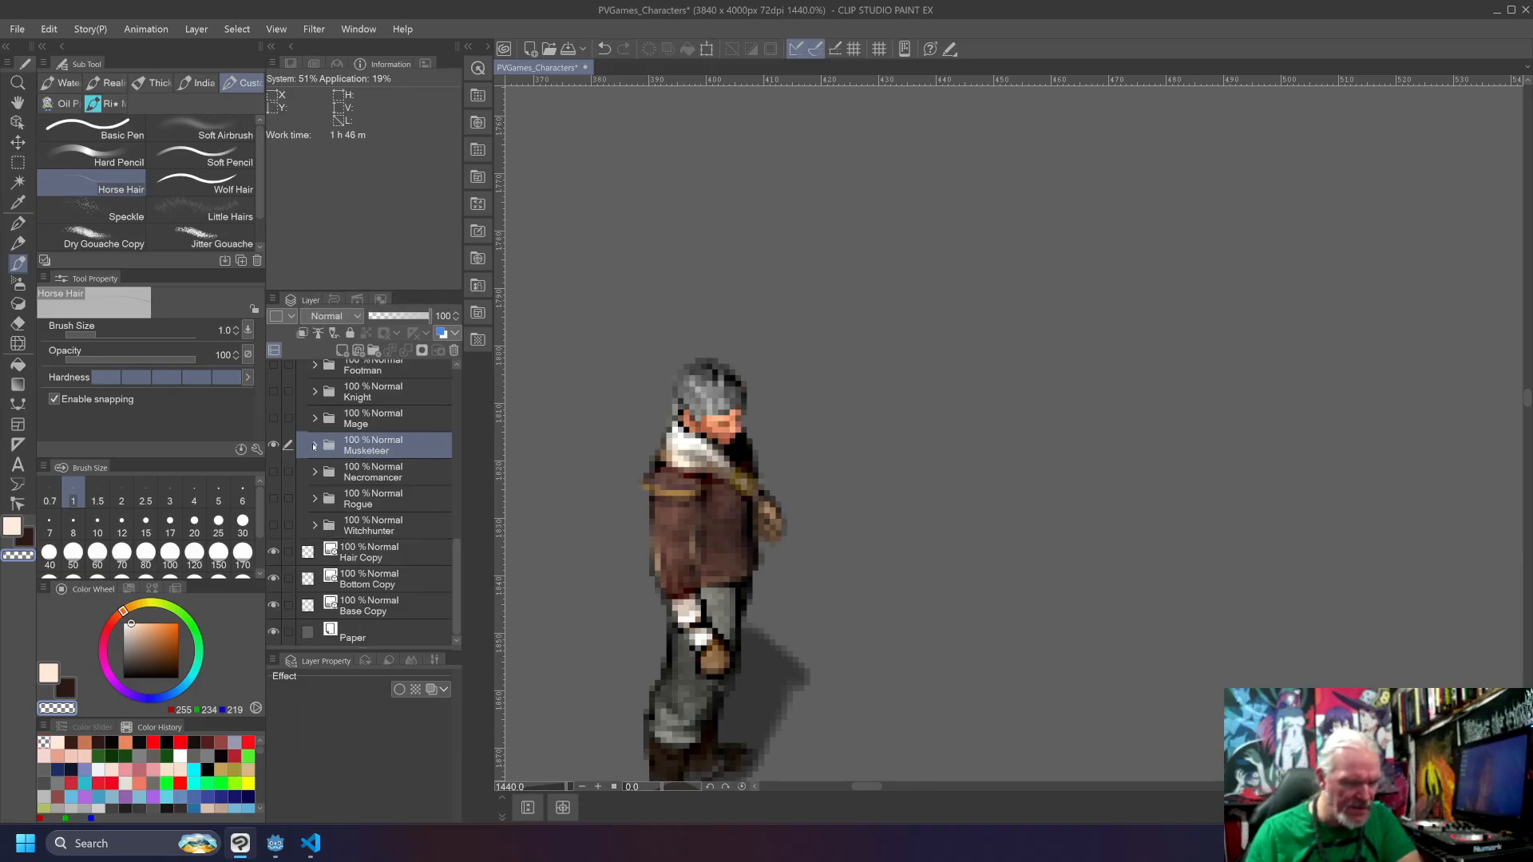
pyautogui.click(314, 446)
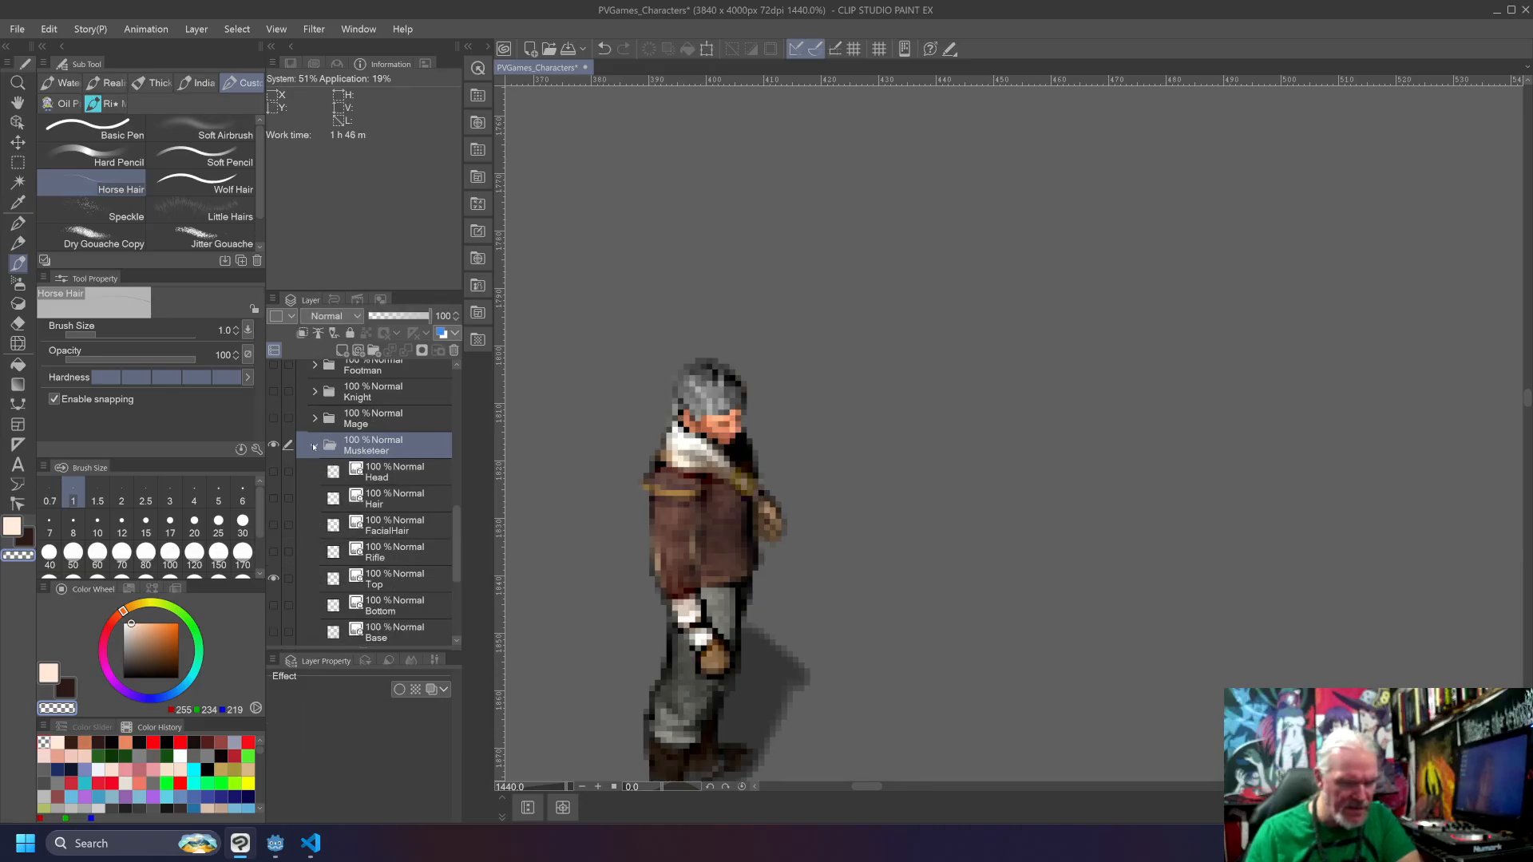
pyautogui.rightClick(372, 575)
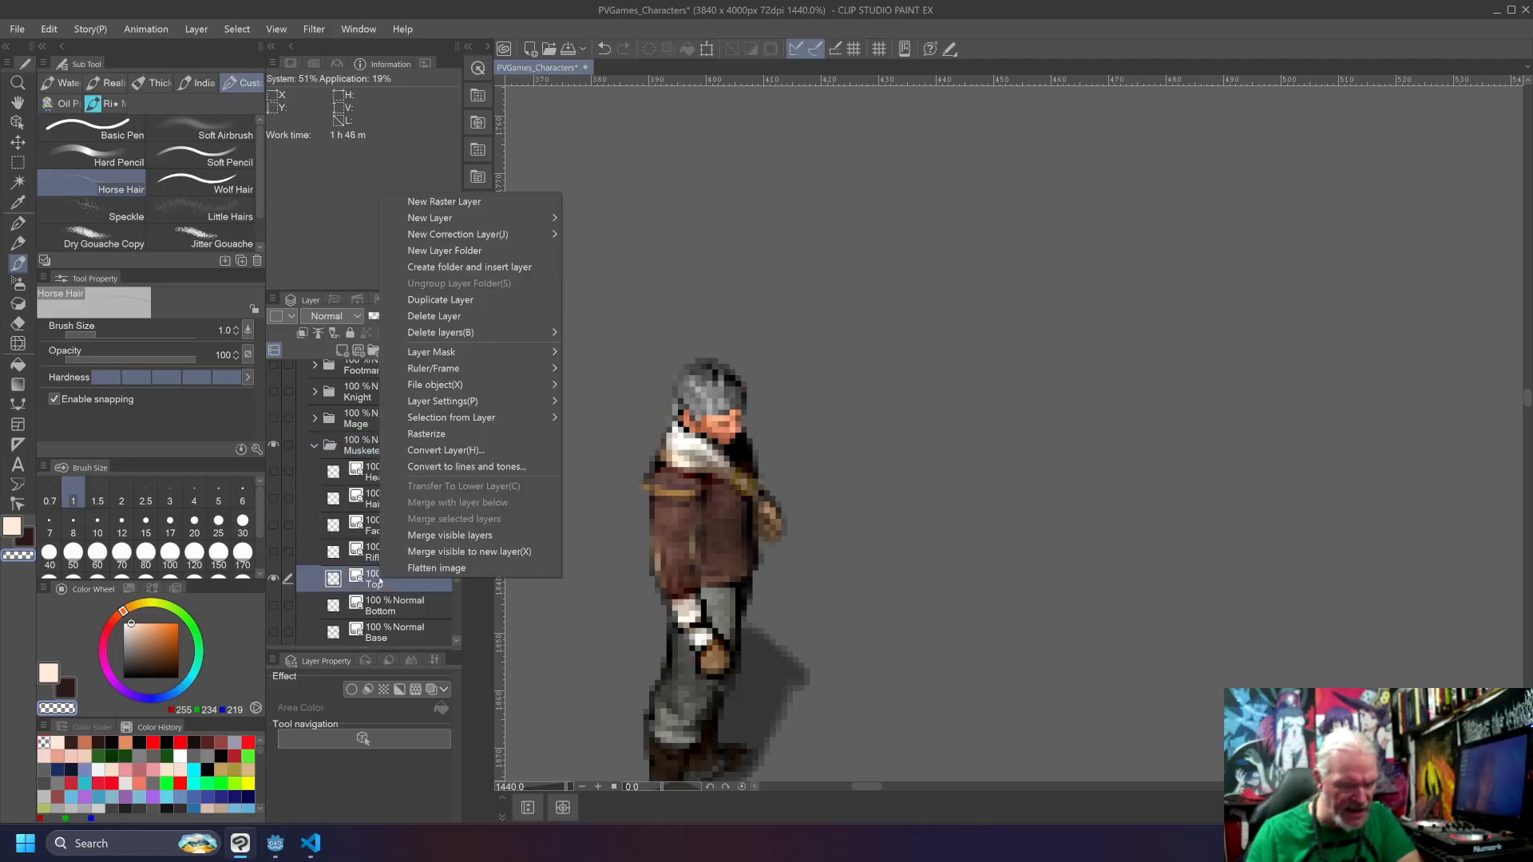
pyautogui.click(441, 300)
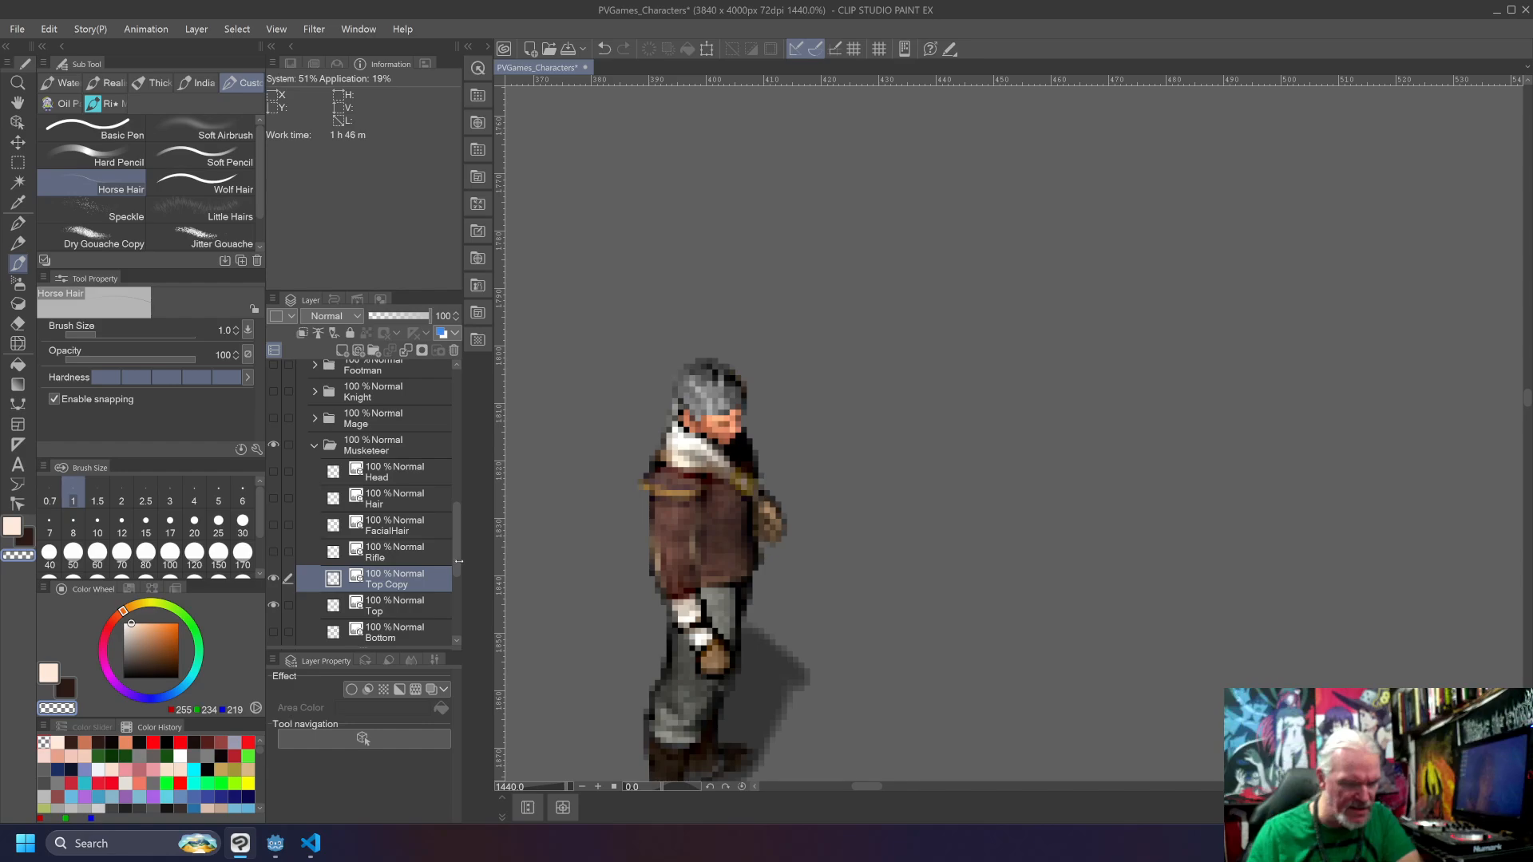
pyautogui.scroll(-3, 458, 558)
pyautogui.moveTo(400, 427); pyautogui.dragTo(447, 593)
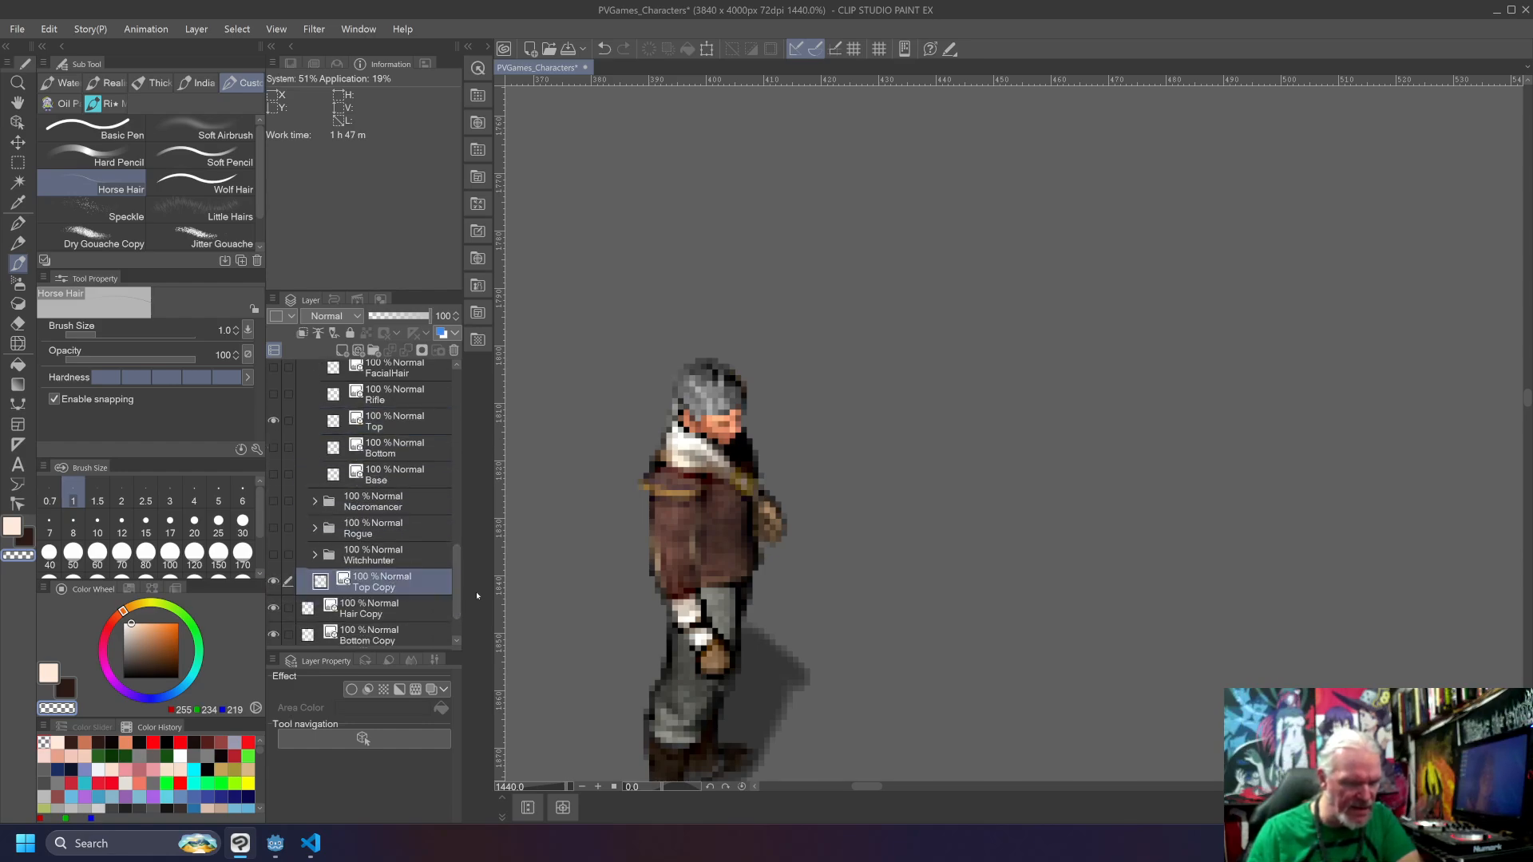
# Step: Show the original Musketeer's Base, Bottom, Rifle, FacialHair, Hair and Head layers again, and hide and collapse the Musketeer folder
pyautogui.scroll(3, 283, 514)
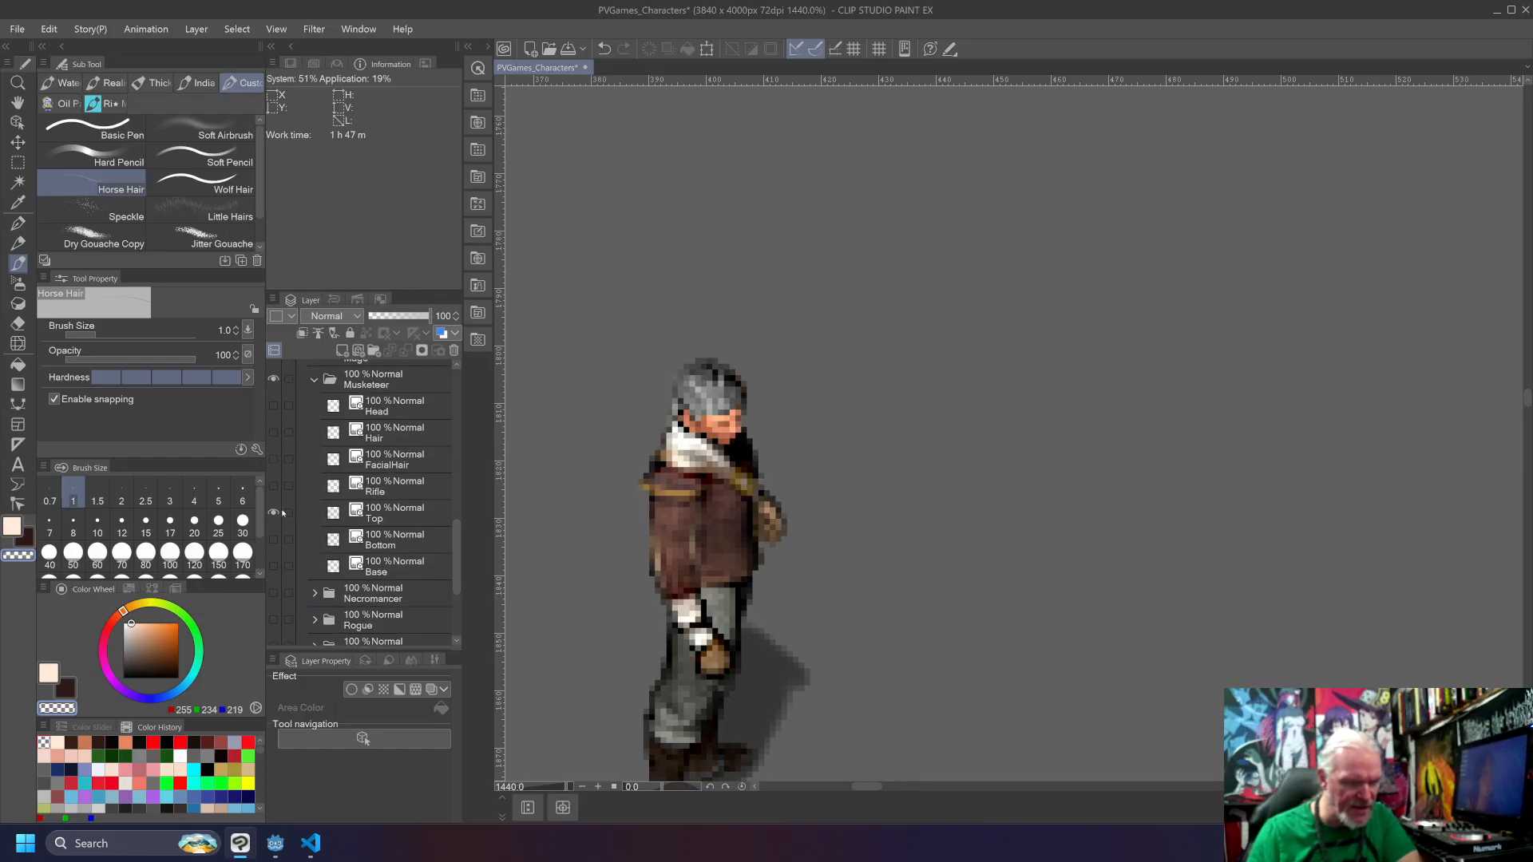
pyautogui.click(273, 565)
pyautogui.click(273, 539)
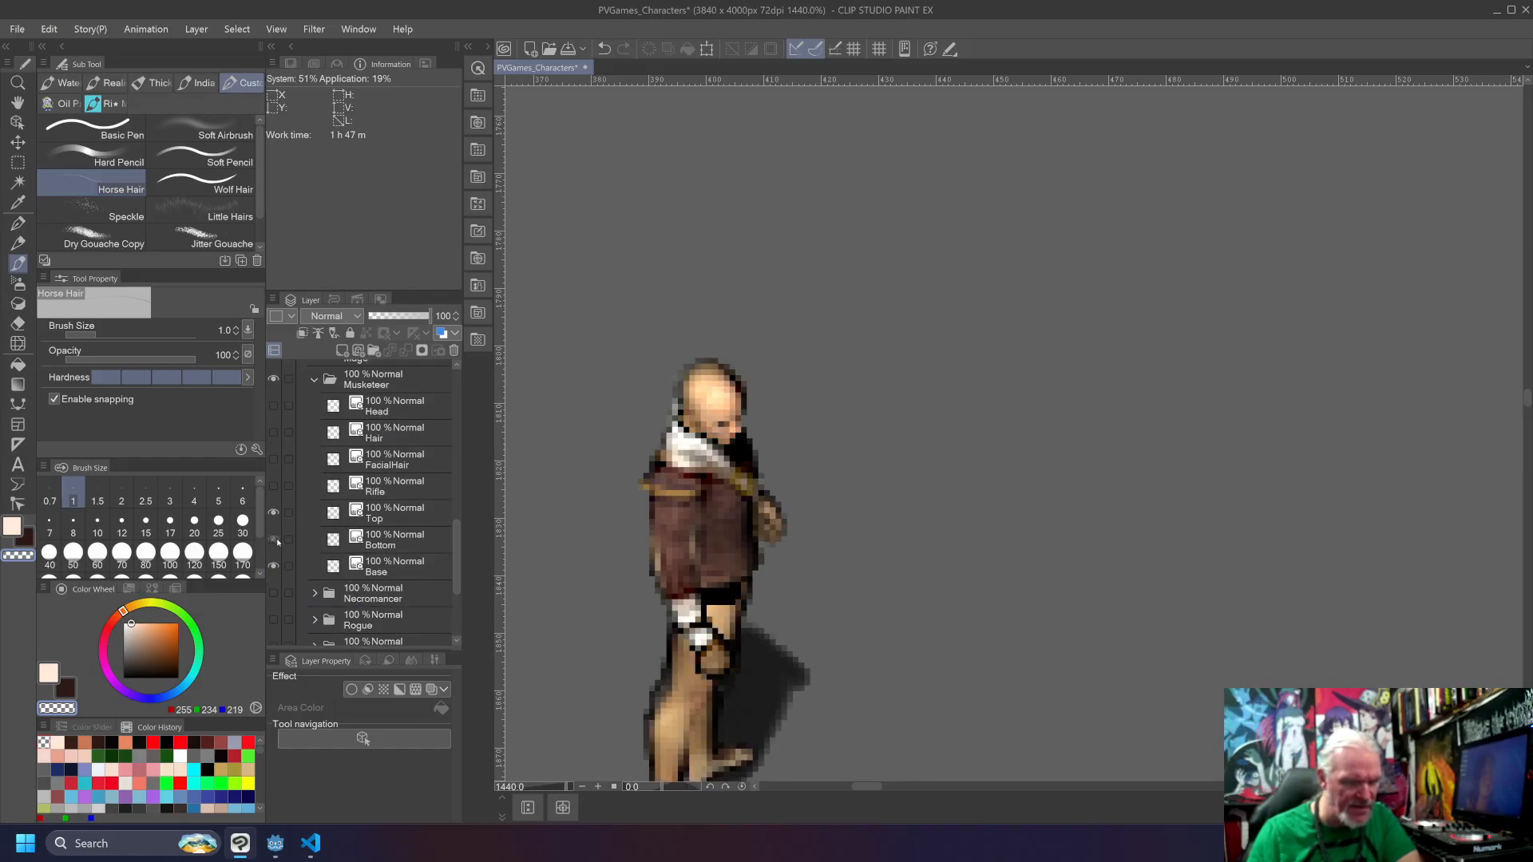
pyautogui.click(273, 486)
pyautogui.click(273, 459)
pyautogui.click(273, 432)
pyautogui.click(273, 406)
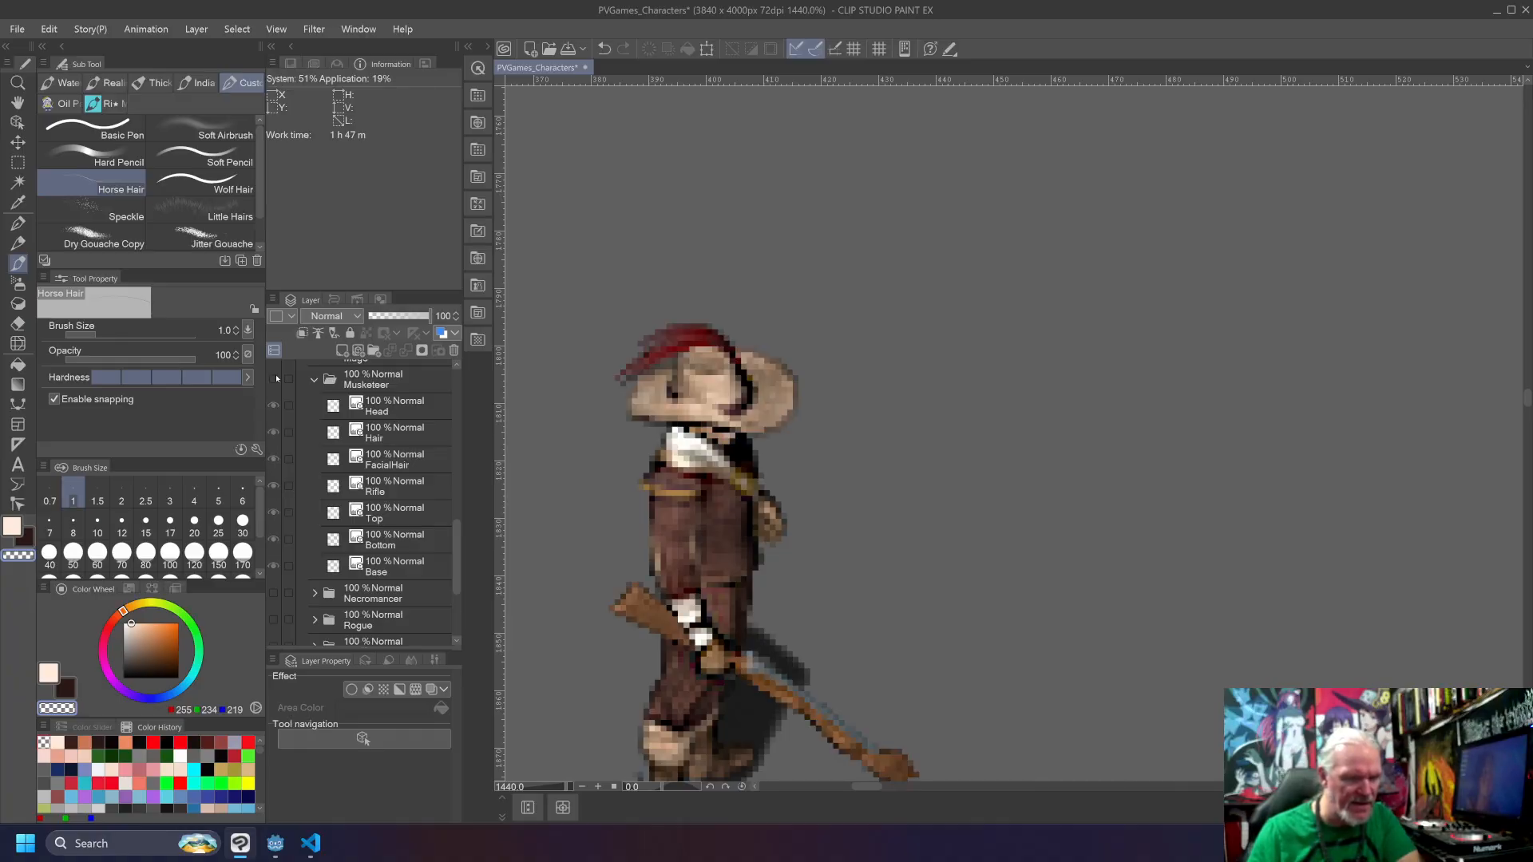
pyautogui.click(273, 378)
pyautogui.click(313, 380)
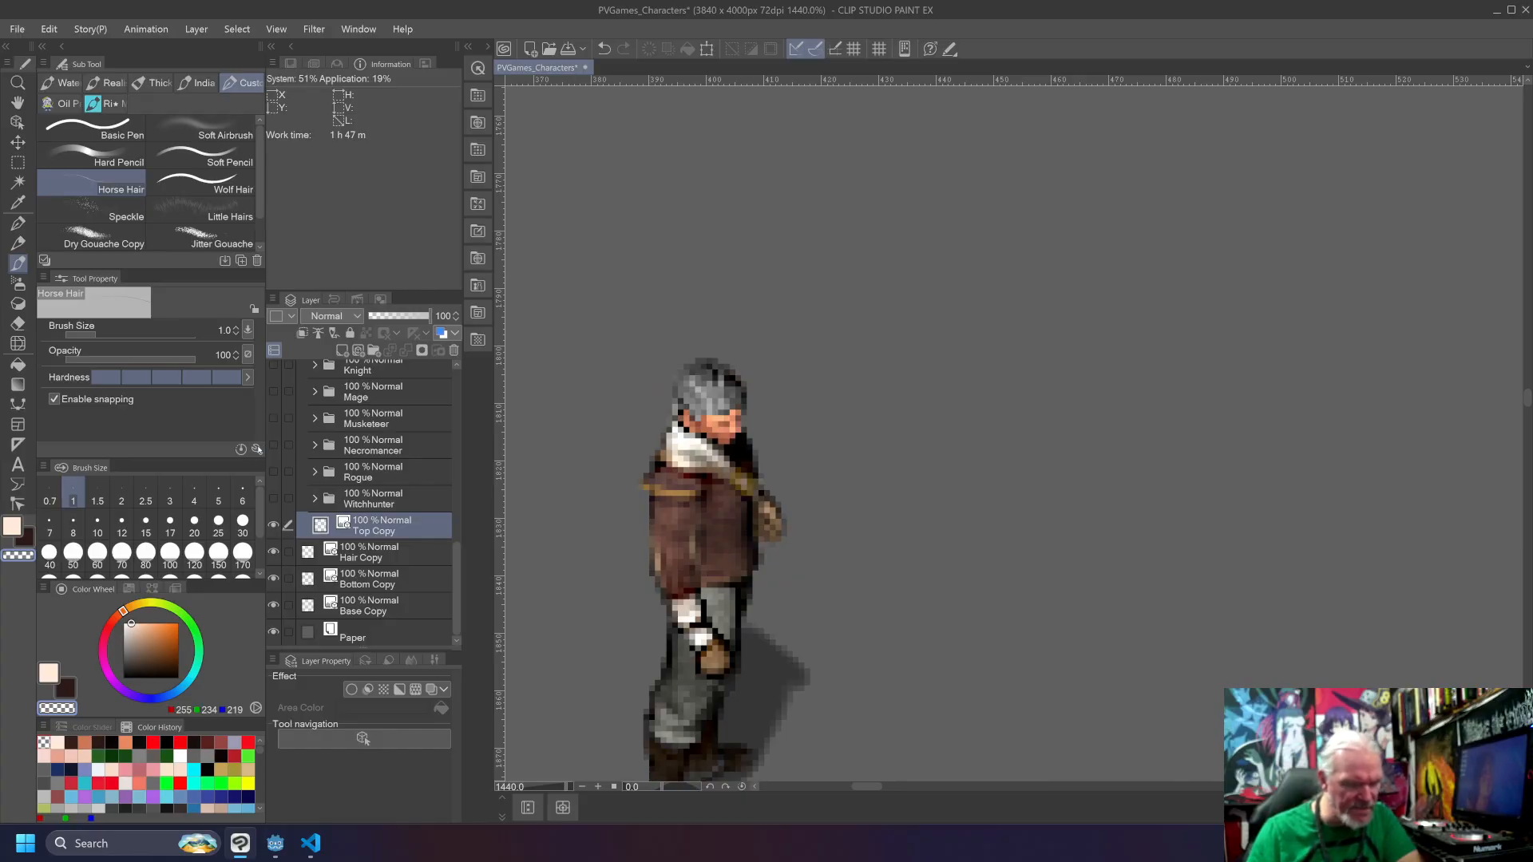
# Step: Preview the Necromancer, Rogue and Witchhunter folders on the figure one at a time, hiding each again
pyautogui.click(272, 446)
pyautogui.click(273, 446)
pyautogui.click(272, 445)
pyautogui.click(272, 445)
pyautogui.click(273, 472)
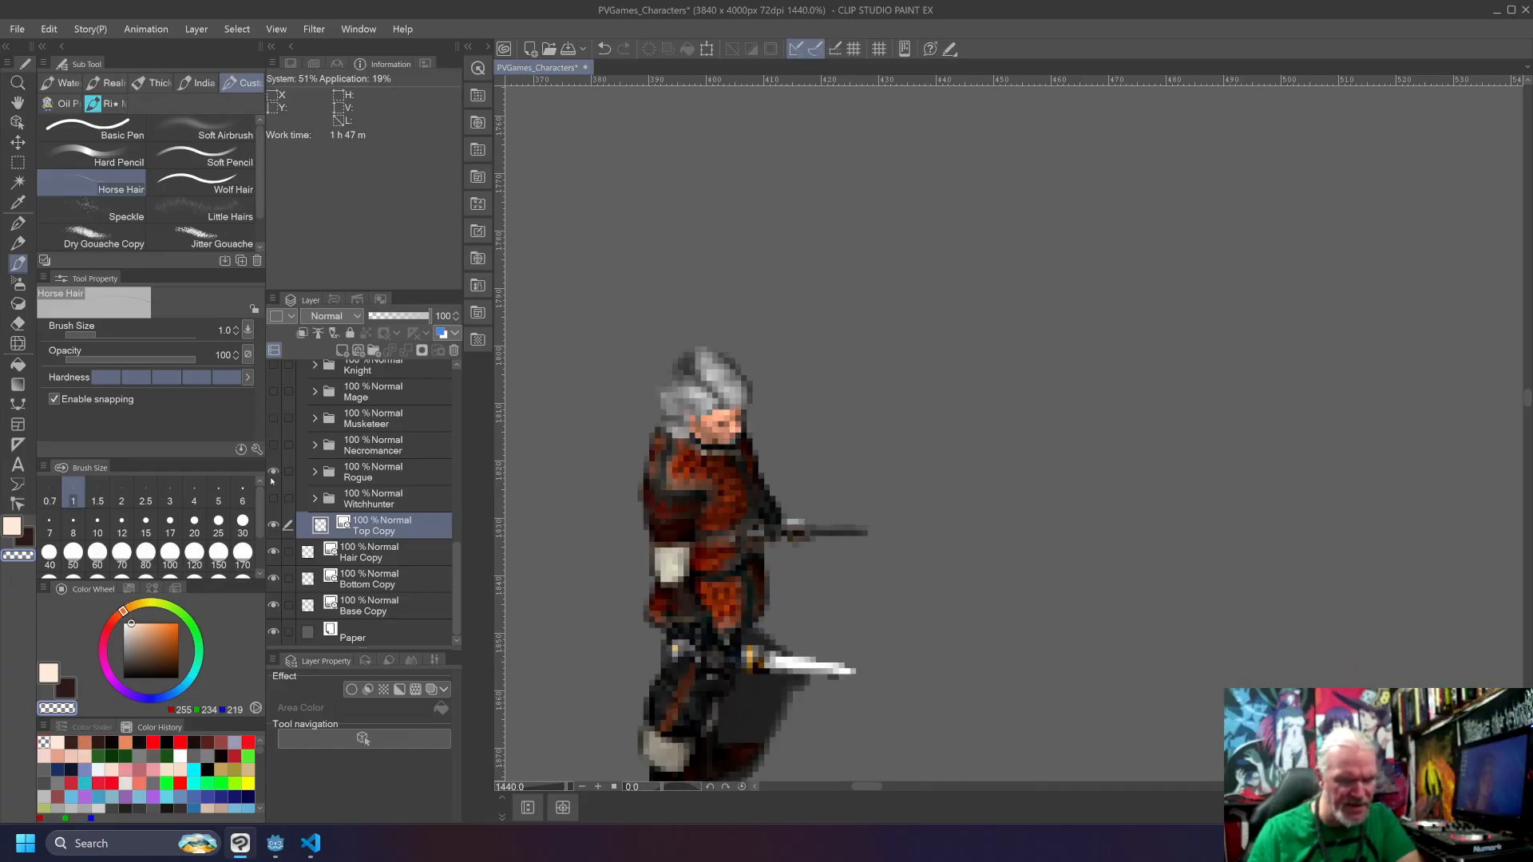
pyautogui.click(272, 472)
pyautogui.click(272, 499)
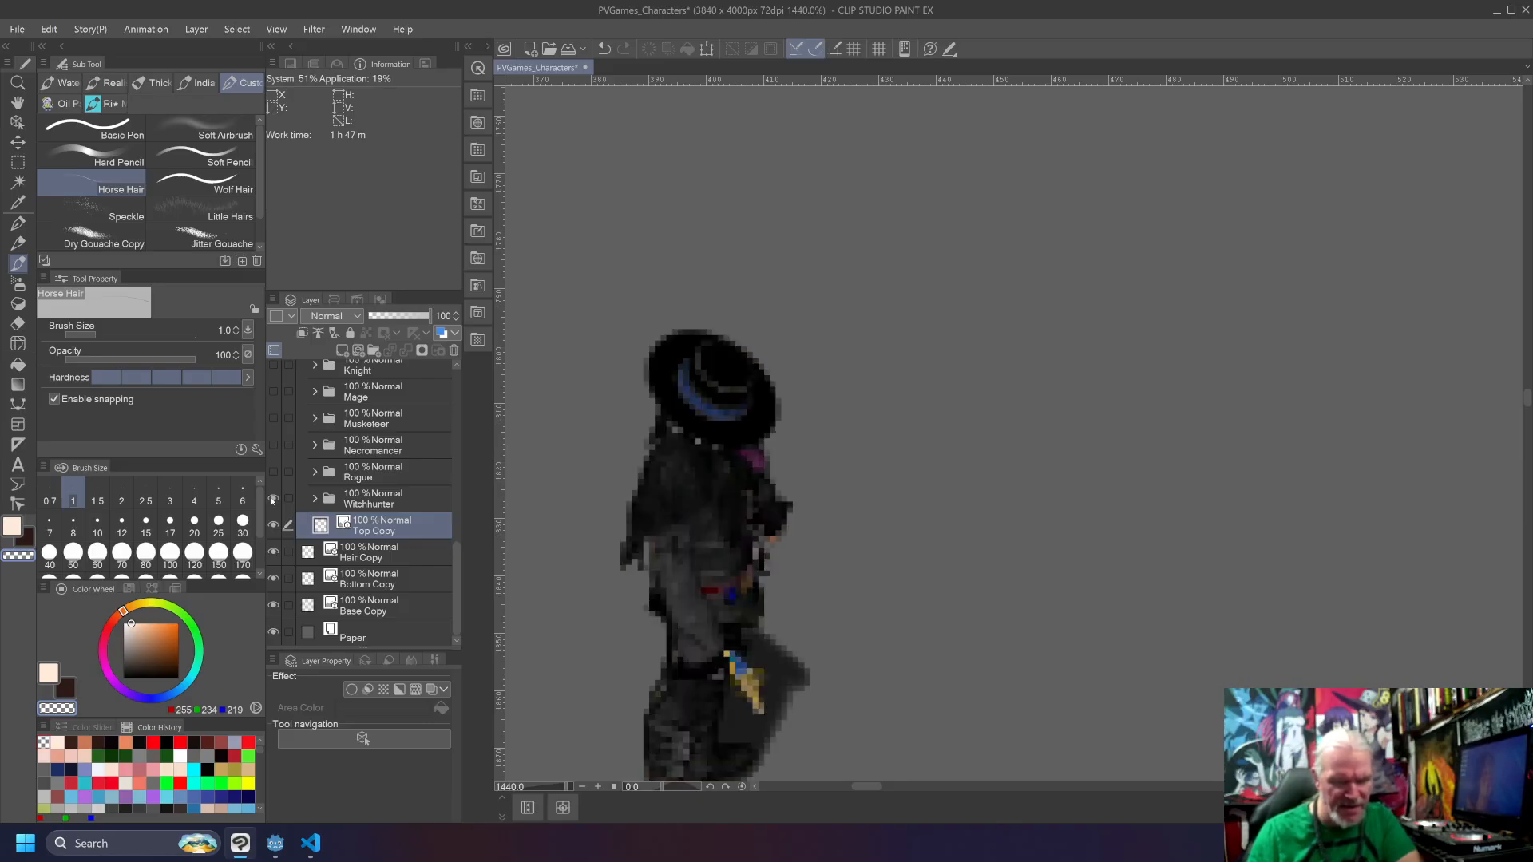
pyautogui.moveTo(456, 563); pyautogui.dragTo(453, 567)
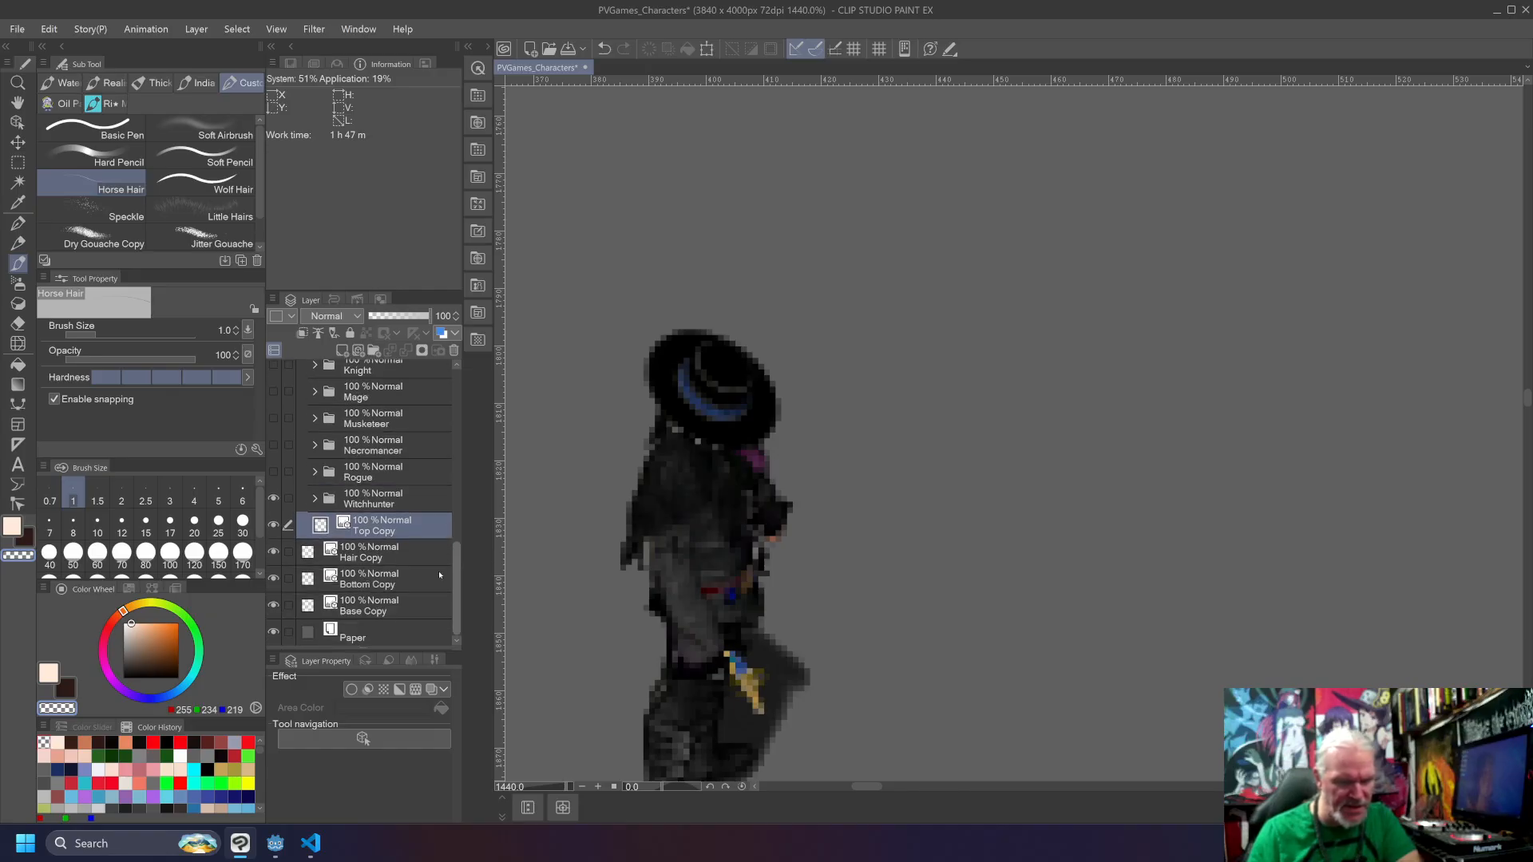
pyautogui.click(274, 499)
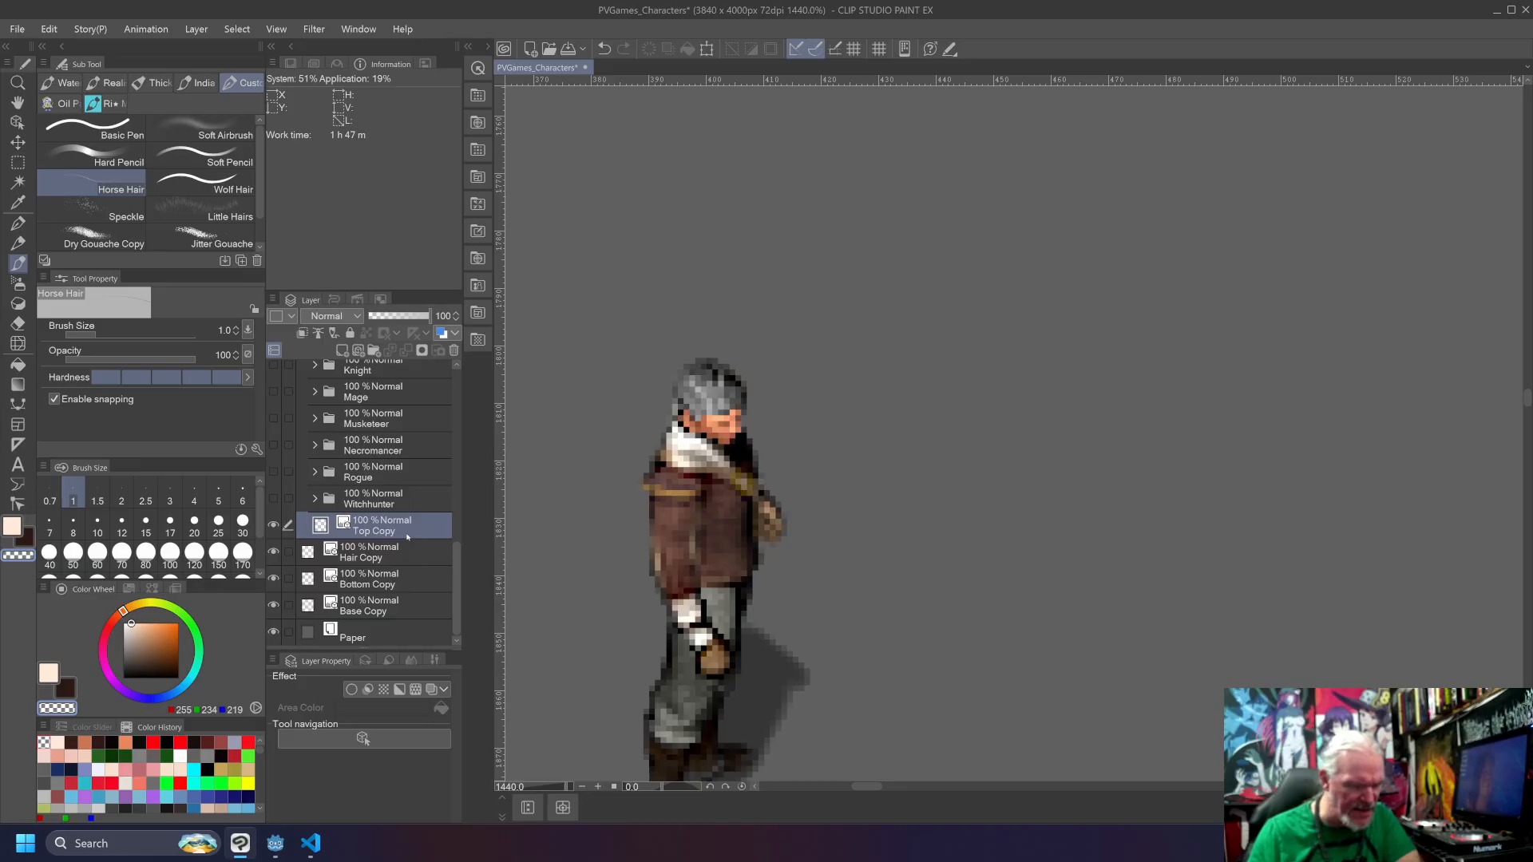
# Step: Move the Top Copy layer out of the character group so it sits directly above Hair Copy at the same level
pyautogui.click(403, 554)
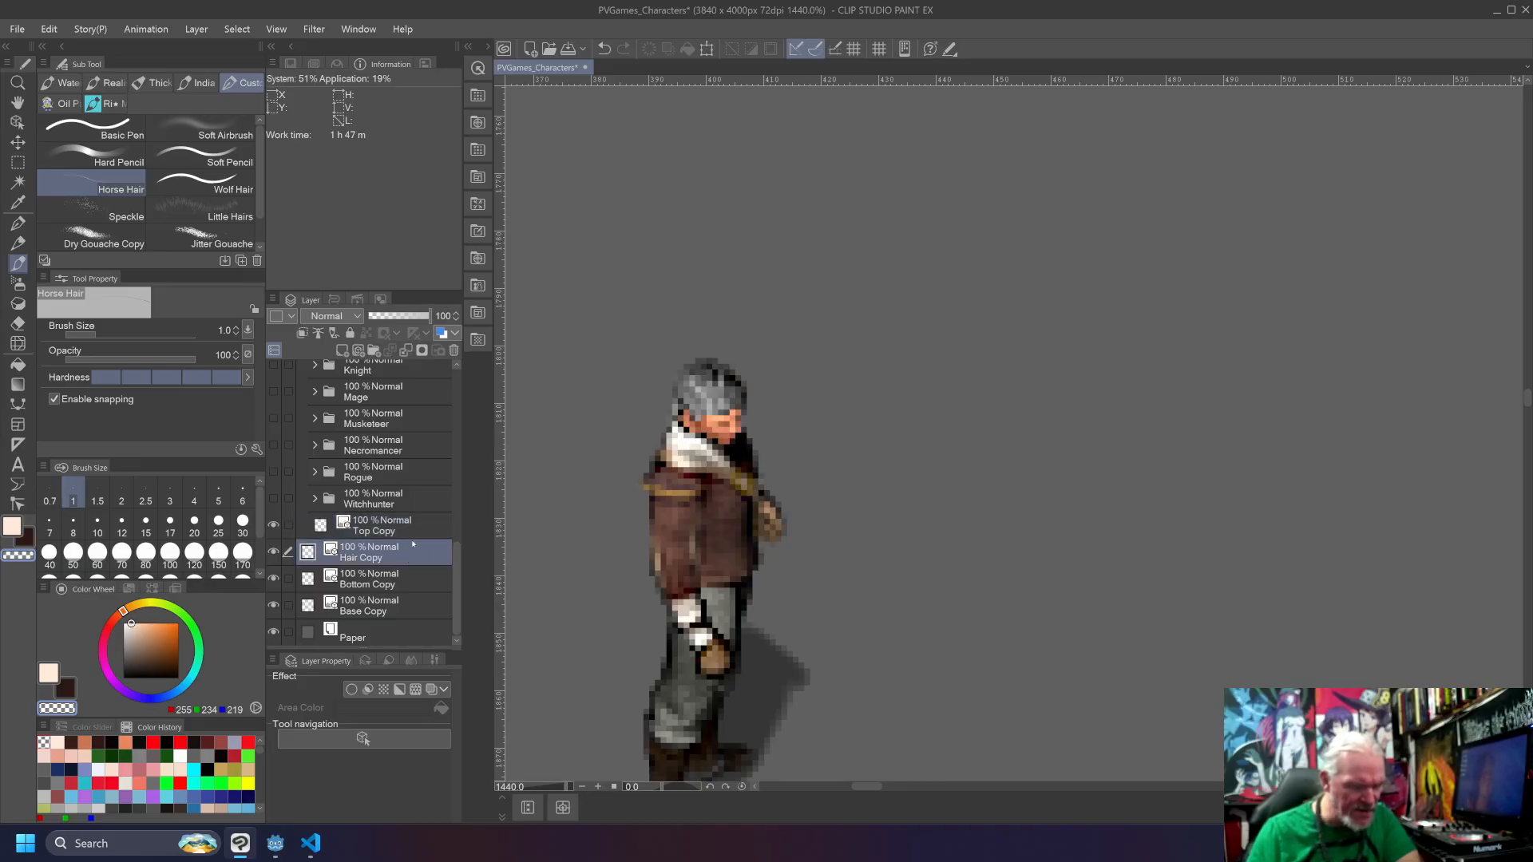
pyautogui.click(411, 532)
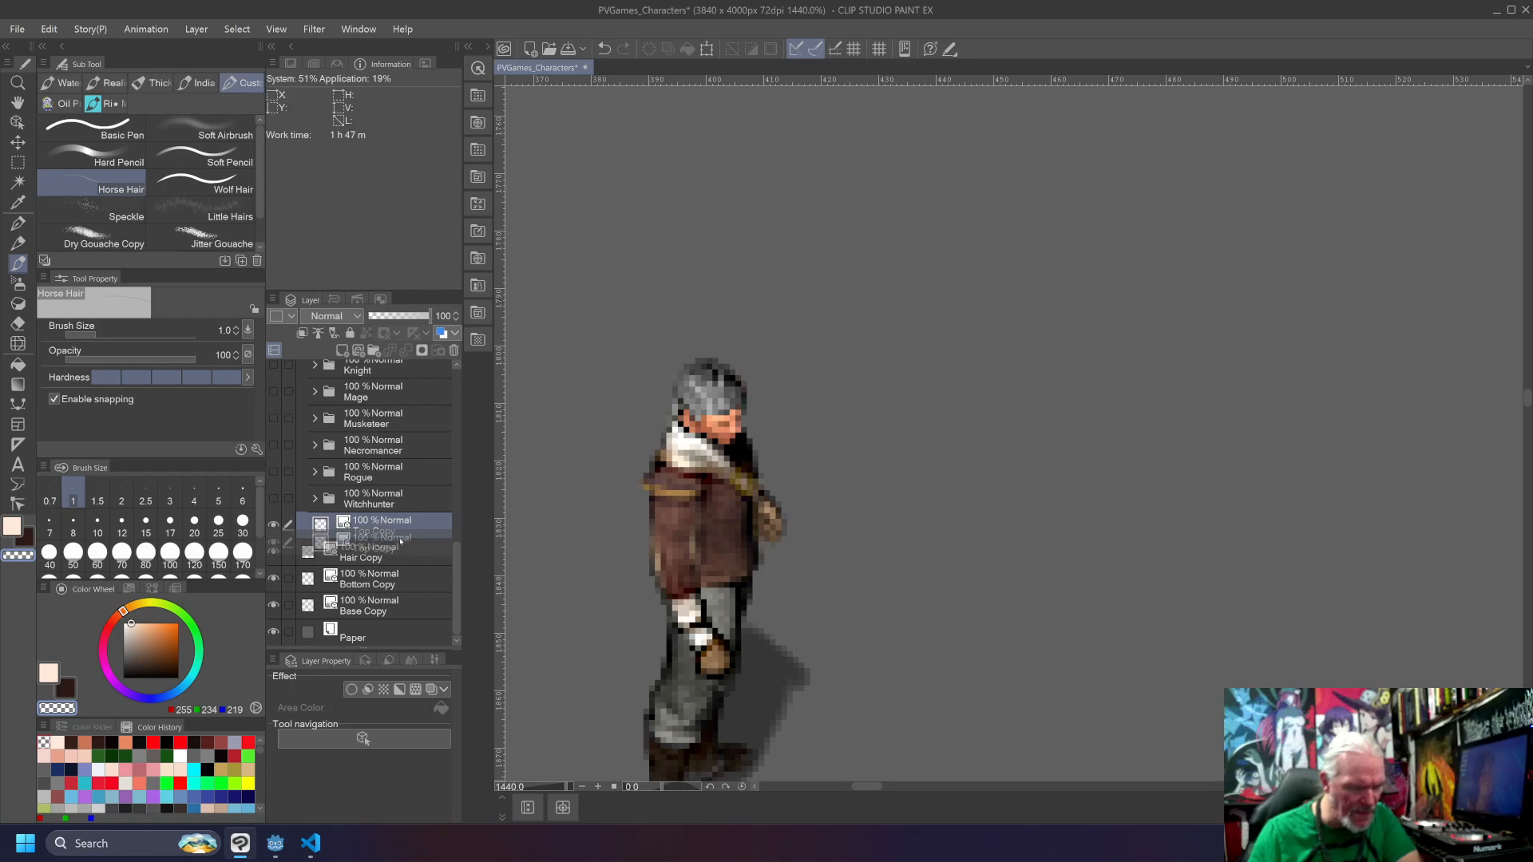
pyautogui.moveTo(401, 524); pyautogui.dragTo(403, 547)
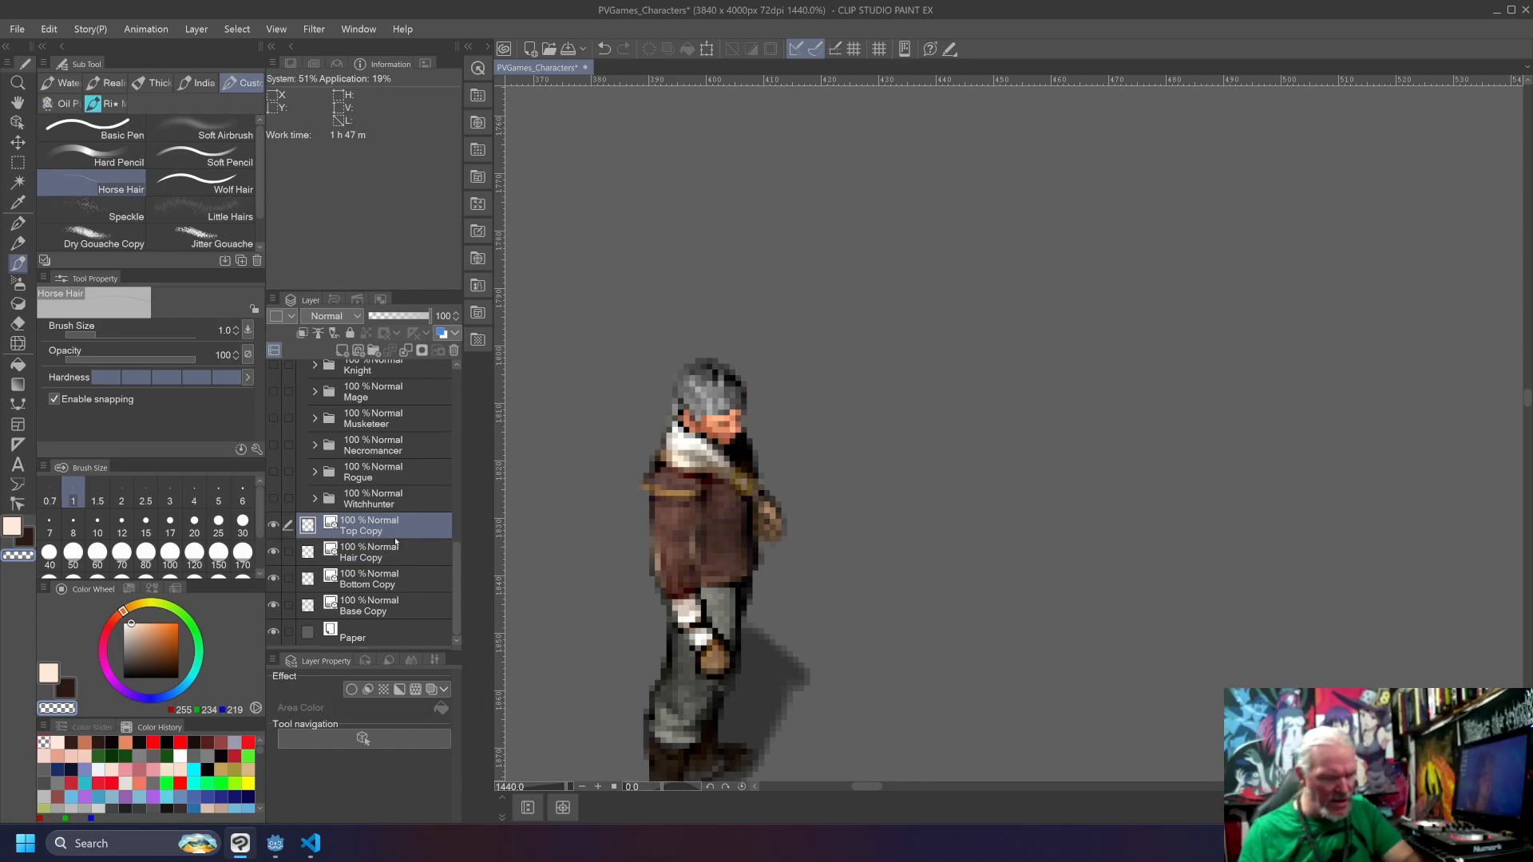
# Step: Copy the Top, Hair, Bottom and Base Copy layers into a new 3508 × 2480 px illustration and delete its empty Layer 1
pyautogui.keyDown('shift'); pyautogui.click(388, 611); pyautogui.keyUp('shift')
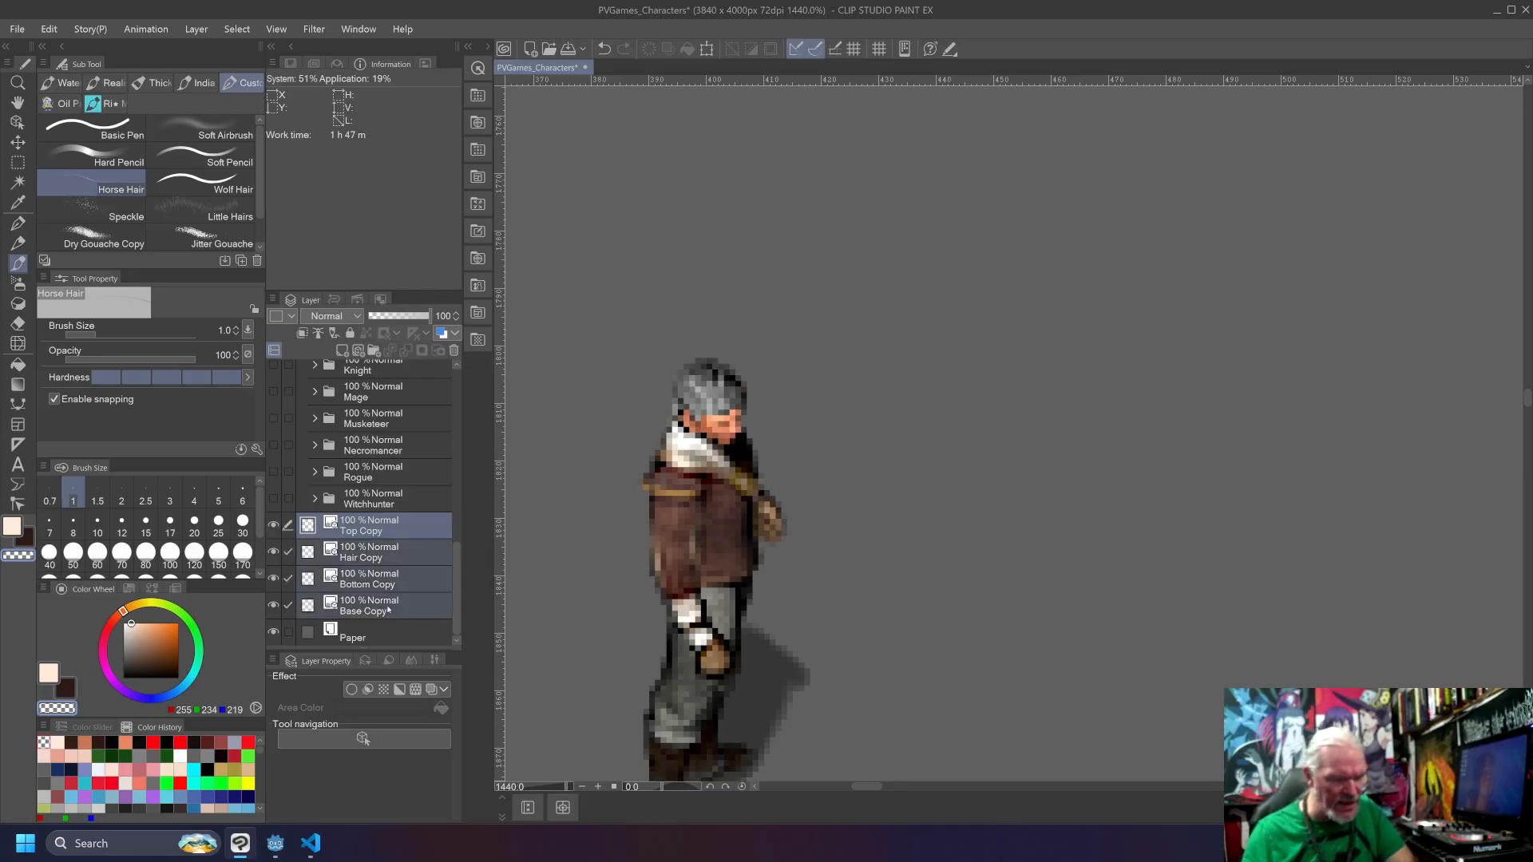
pyautogui.rightClick(388, 611)
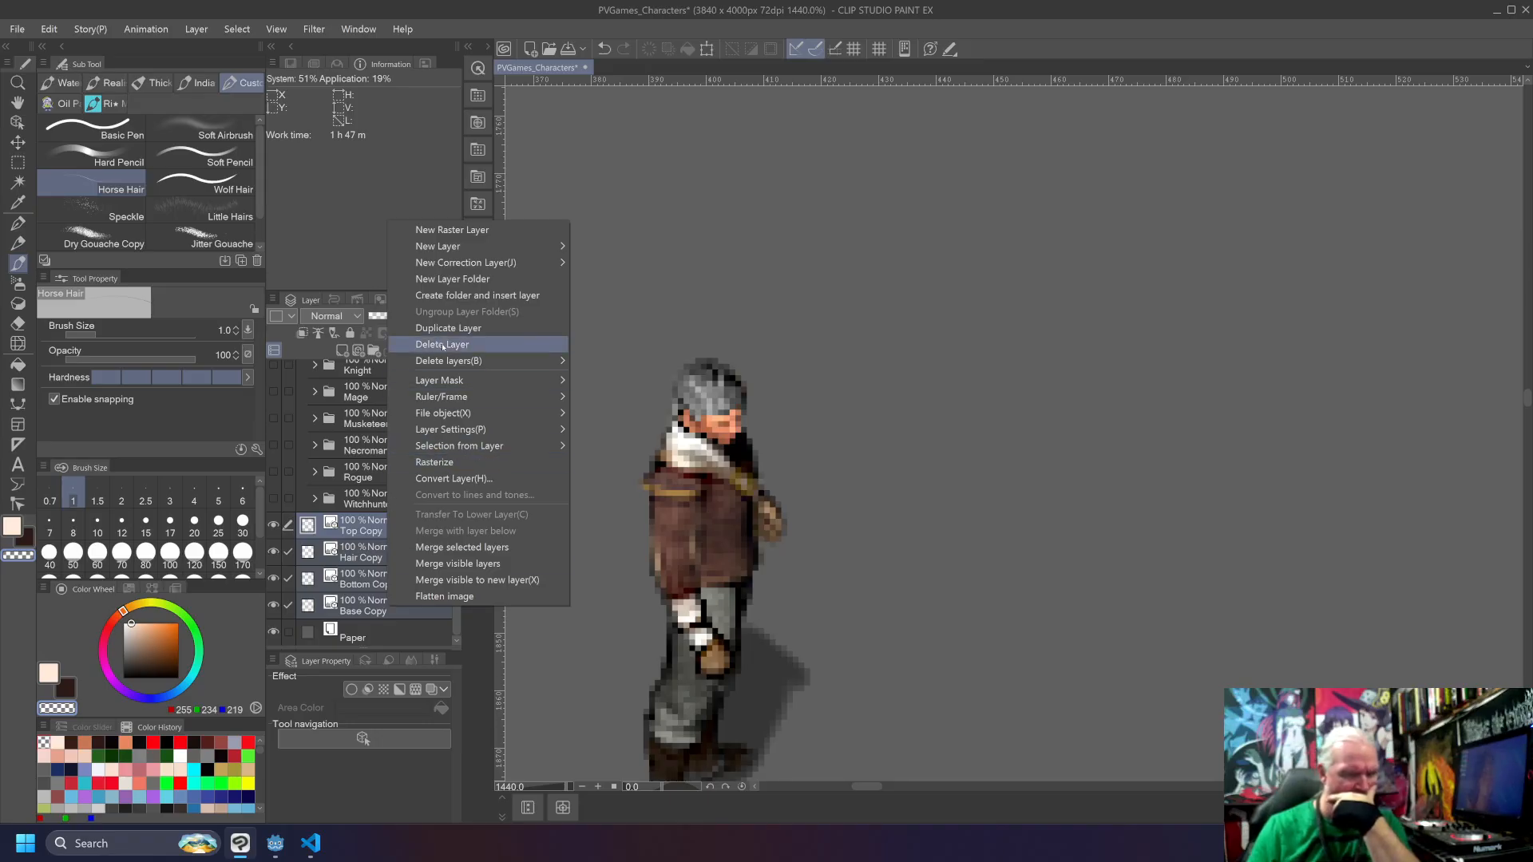
pyautogui.click(844, 158)
pyautogui.rightClick(429, 527)
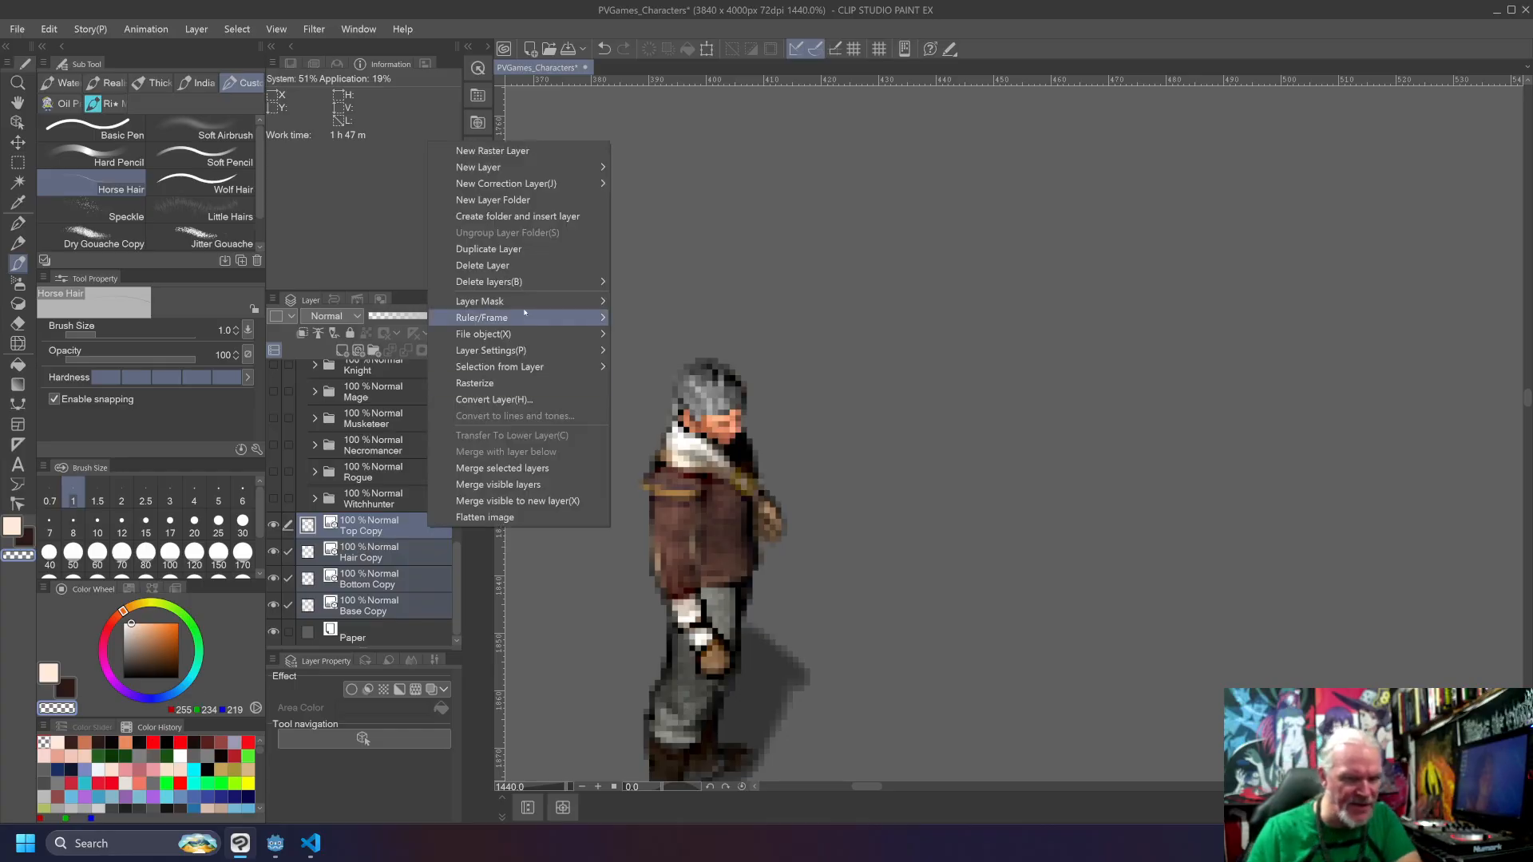
pyautogui.click(947, 305)
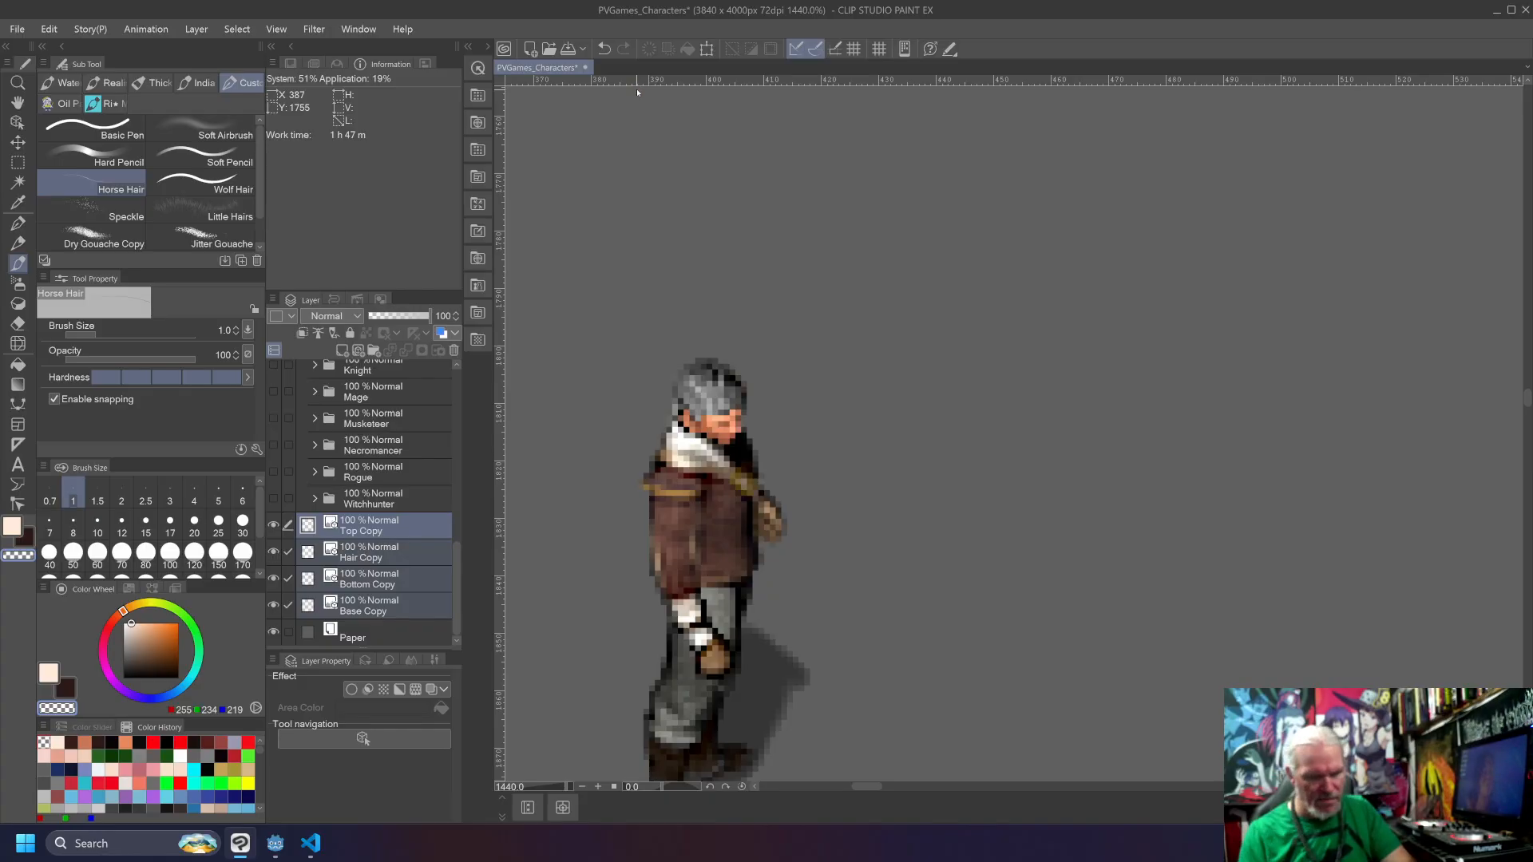
pyautogui.hotkey('ctrl', 'n')
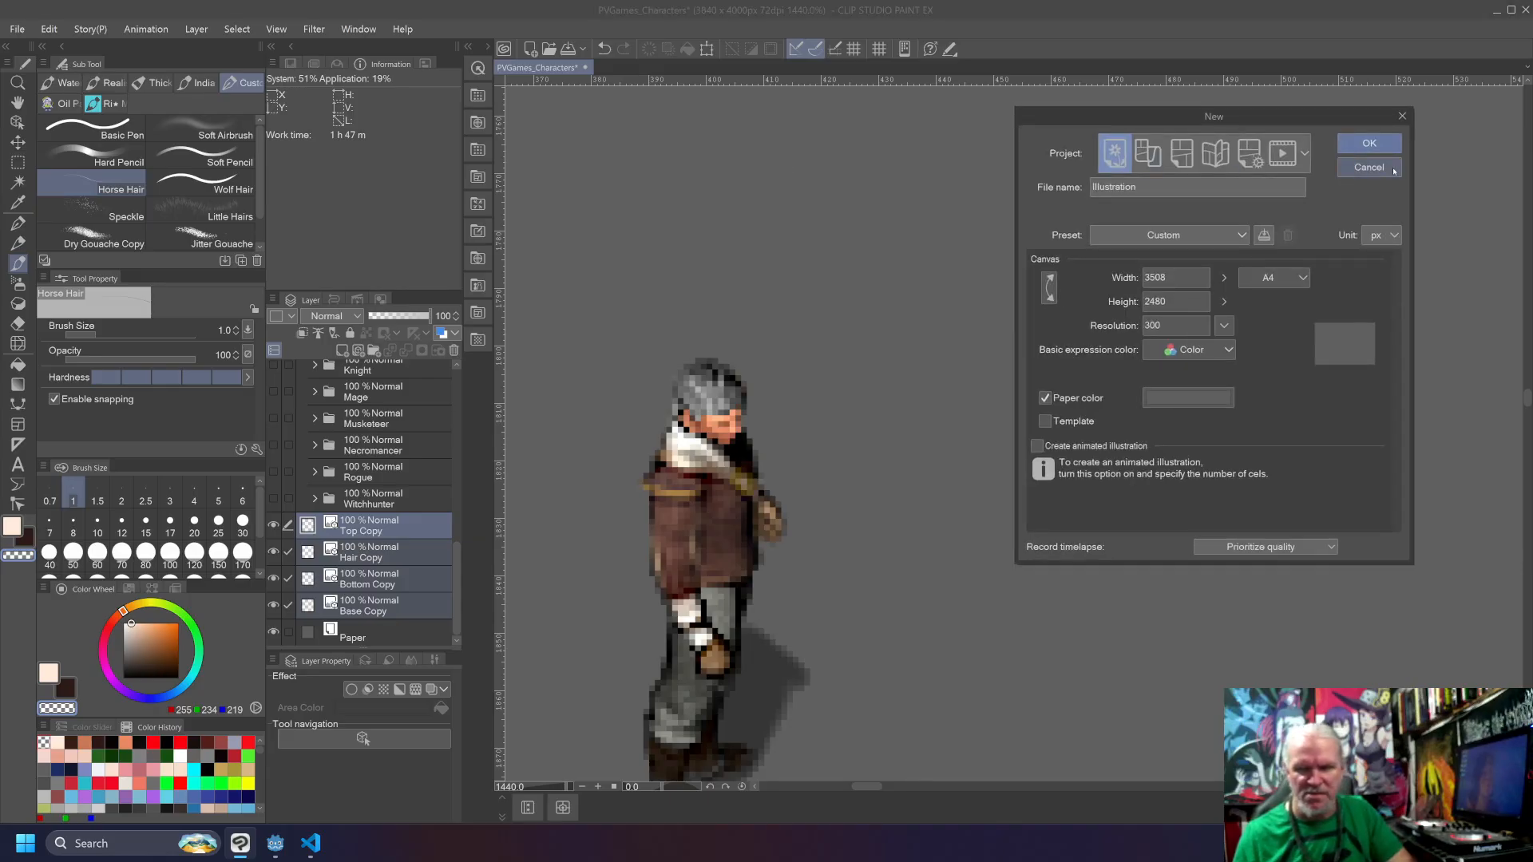
pyautogui.click(1368, 143)
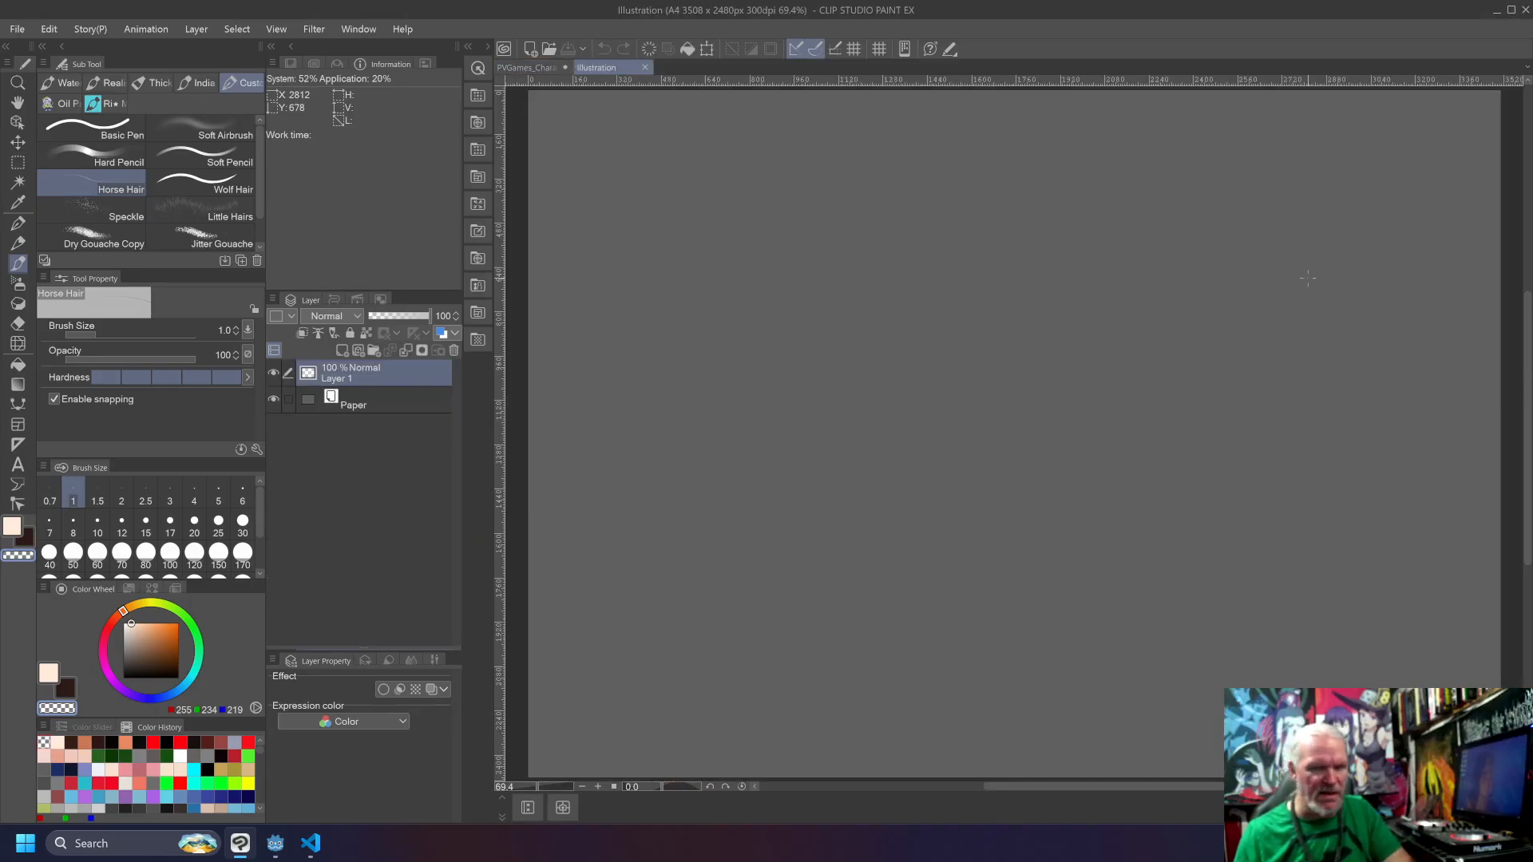
pyautogui.hotkey('ctrl', 'v')
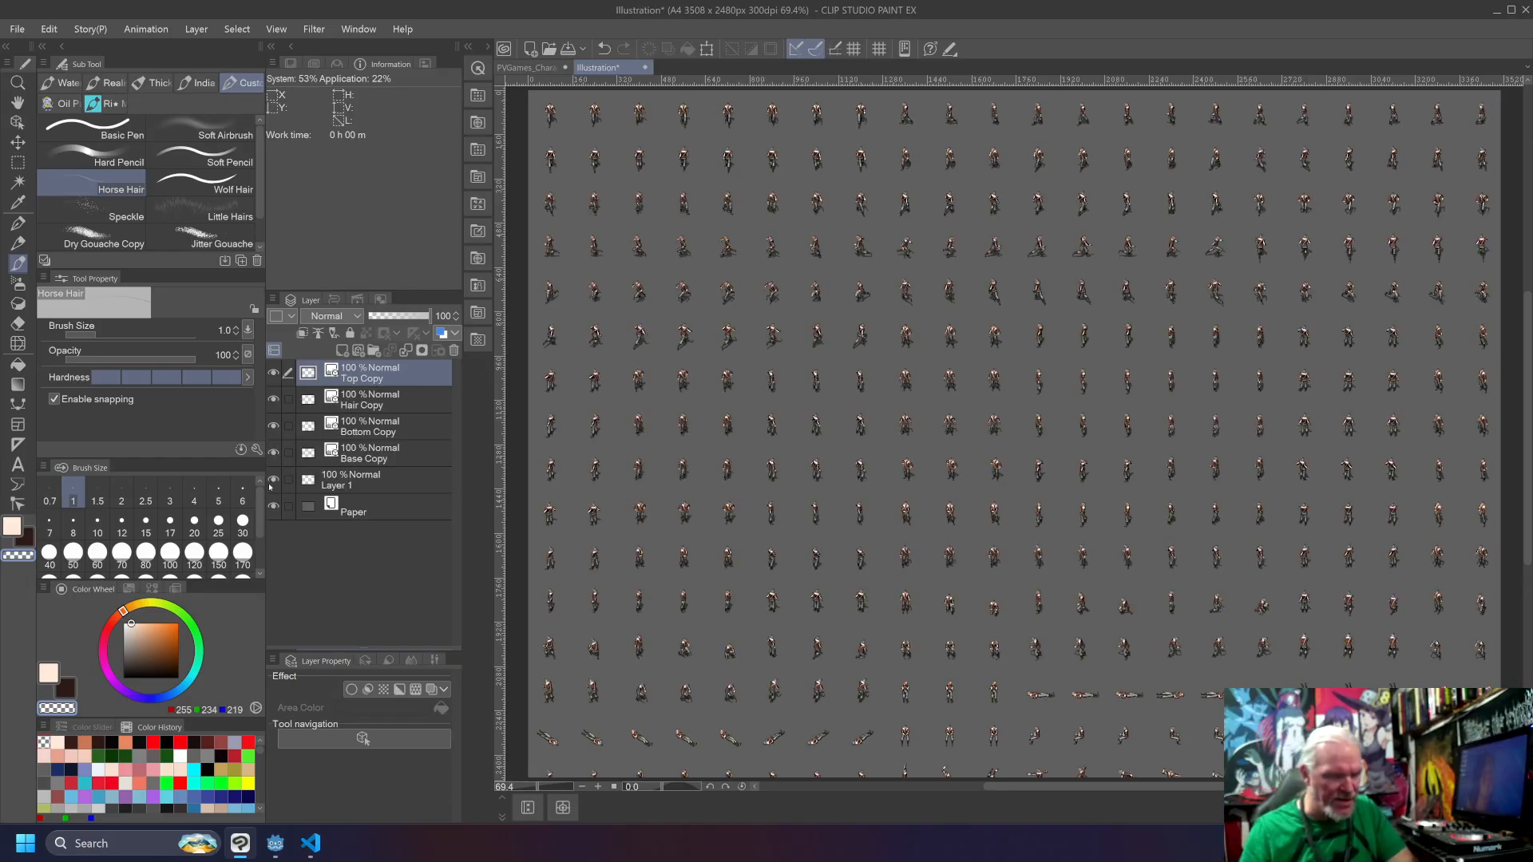
pyautogui.click(313, 483)
pyautogui.click(454, 351)
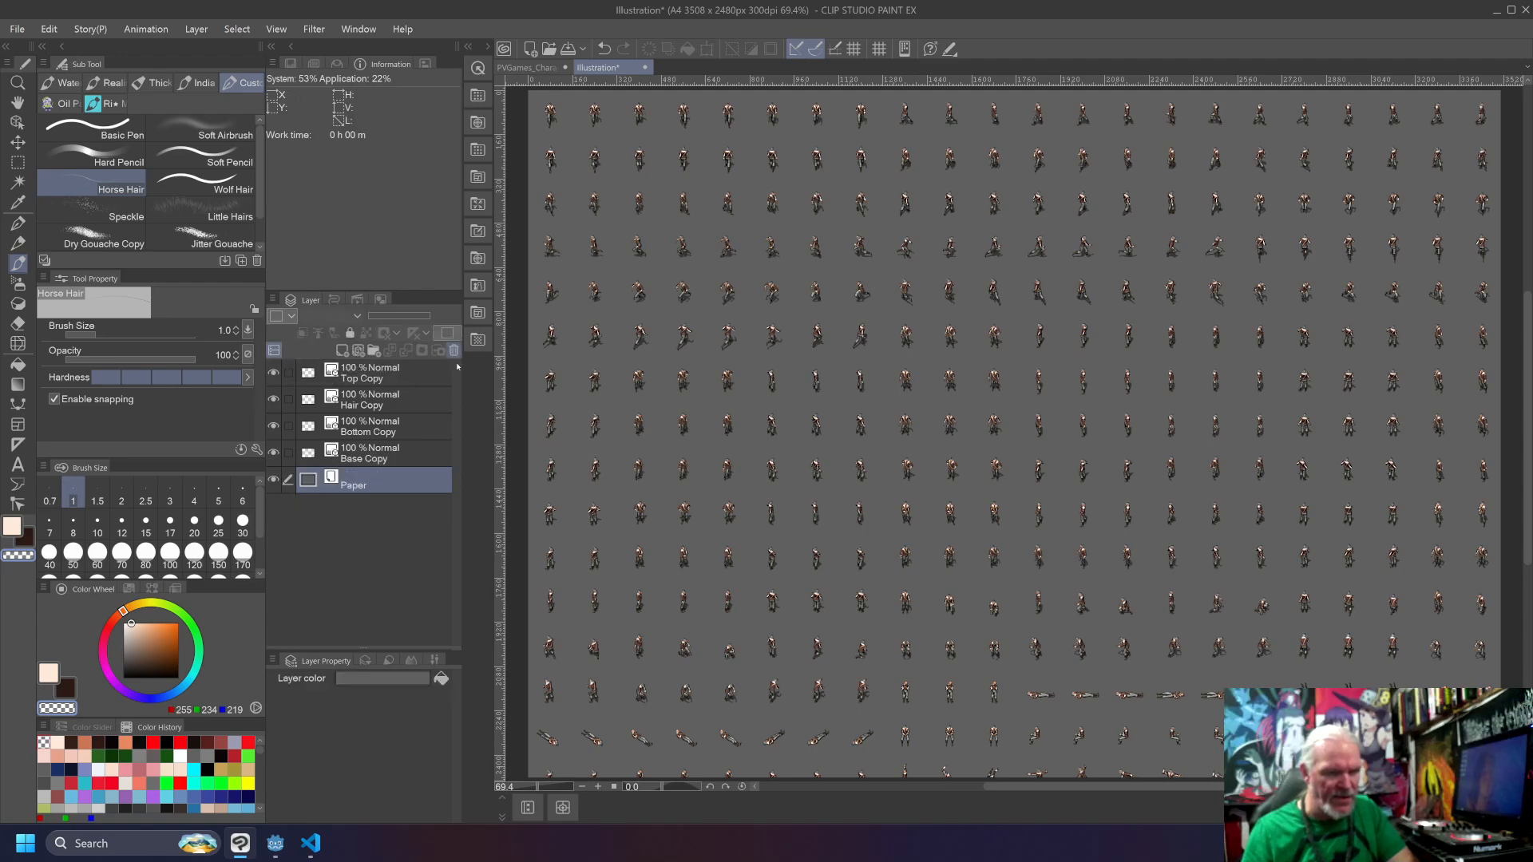
# Step: Rasterize the Top Copy, Hair Copy, Bottom Copy and Base Copy layers
pyautogui.scroll(4, 726, 439)
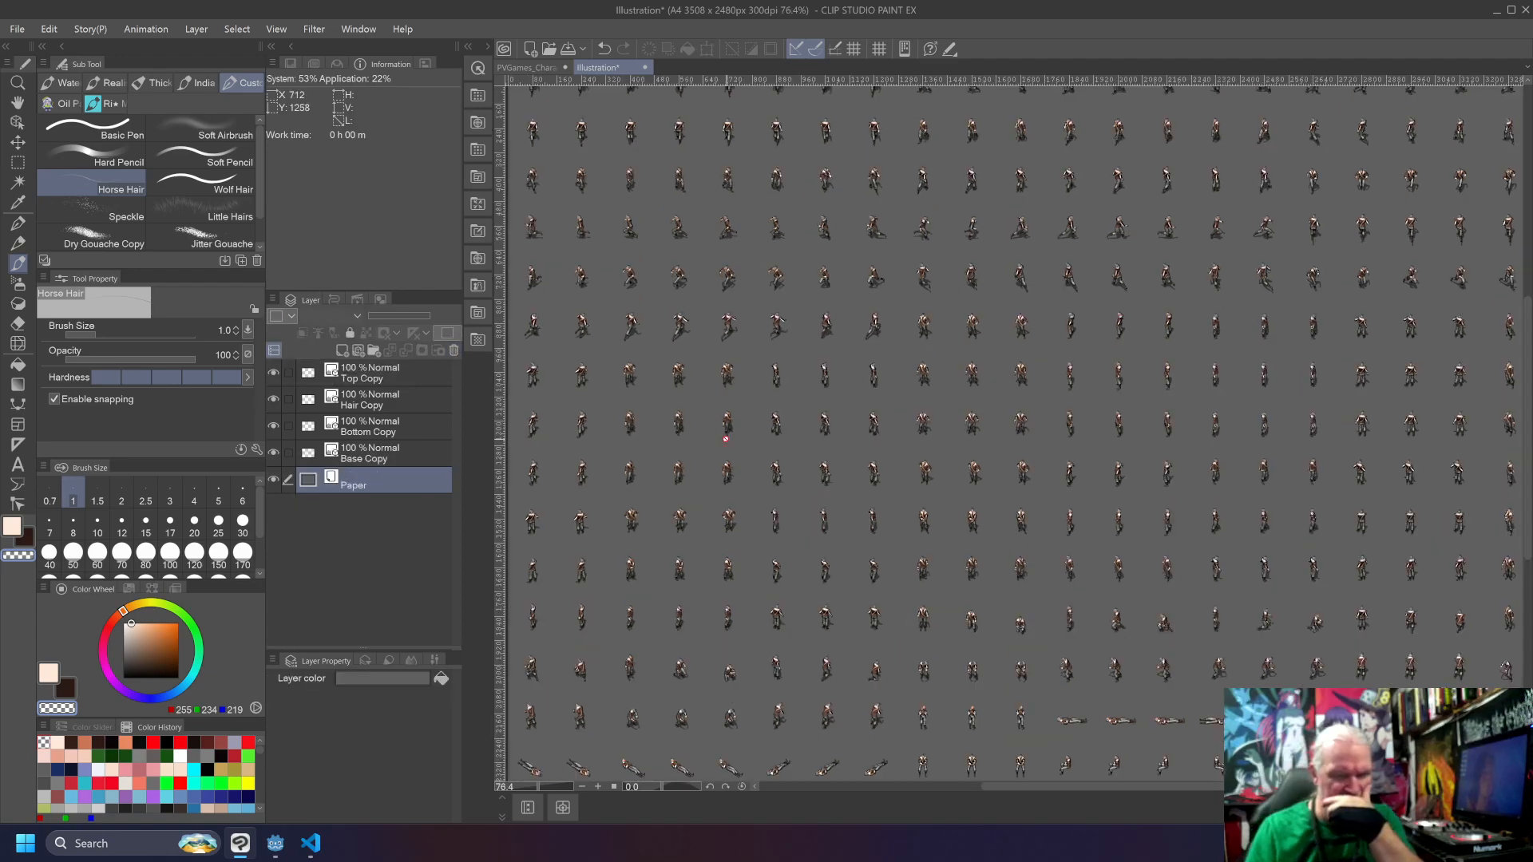
pyautogui.scroll(4, 726, 438)
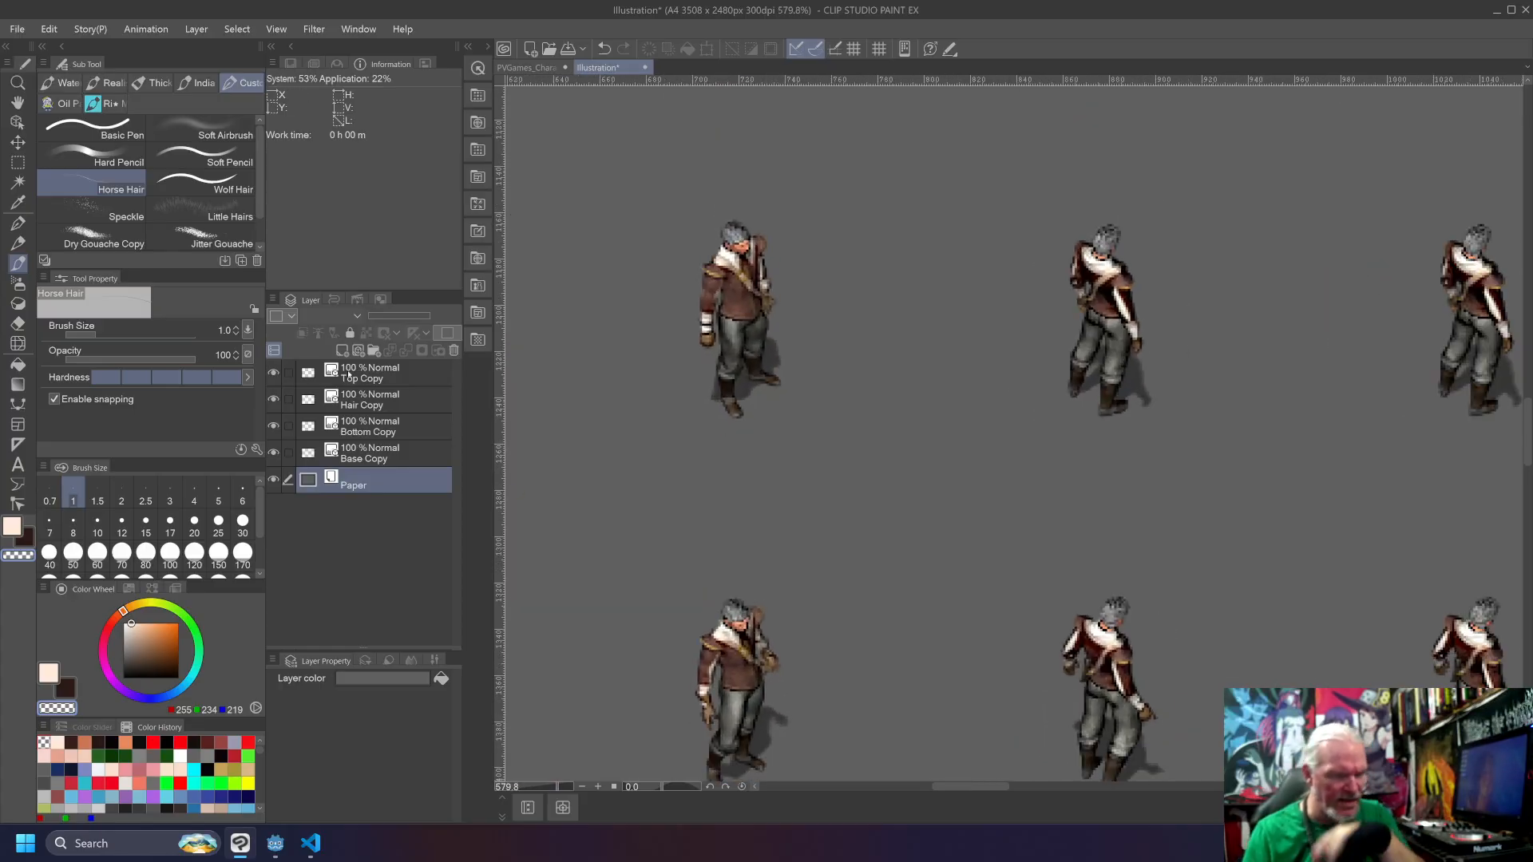
pyautogui.rightClick(349, 375)
pyautogui.moveTo(441, 587)
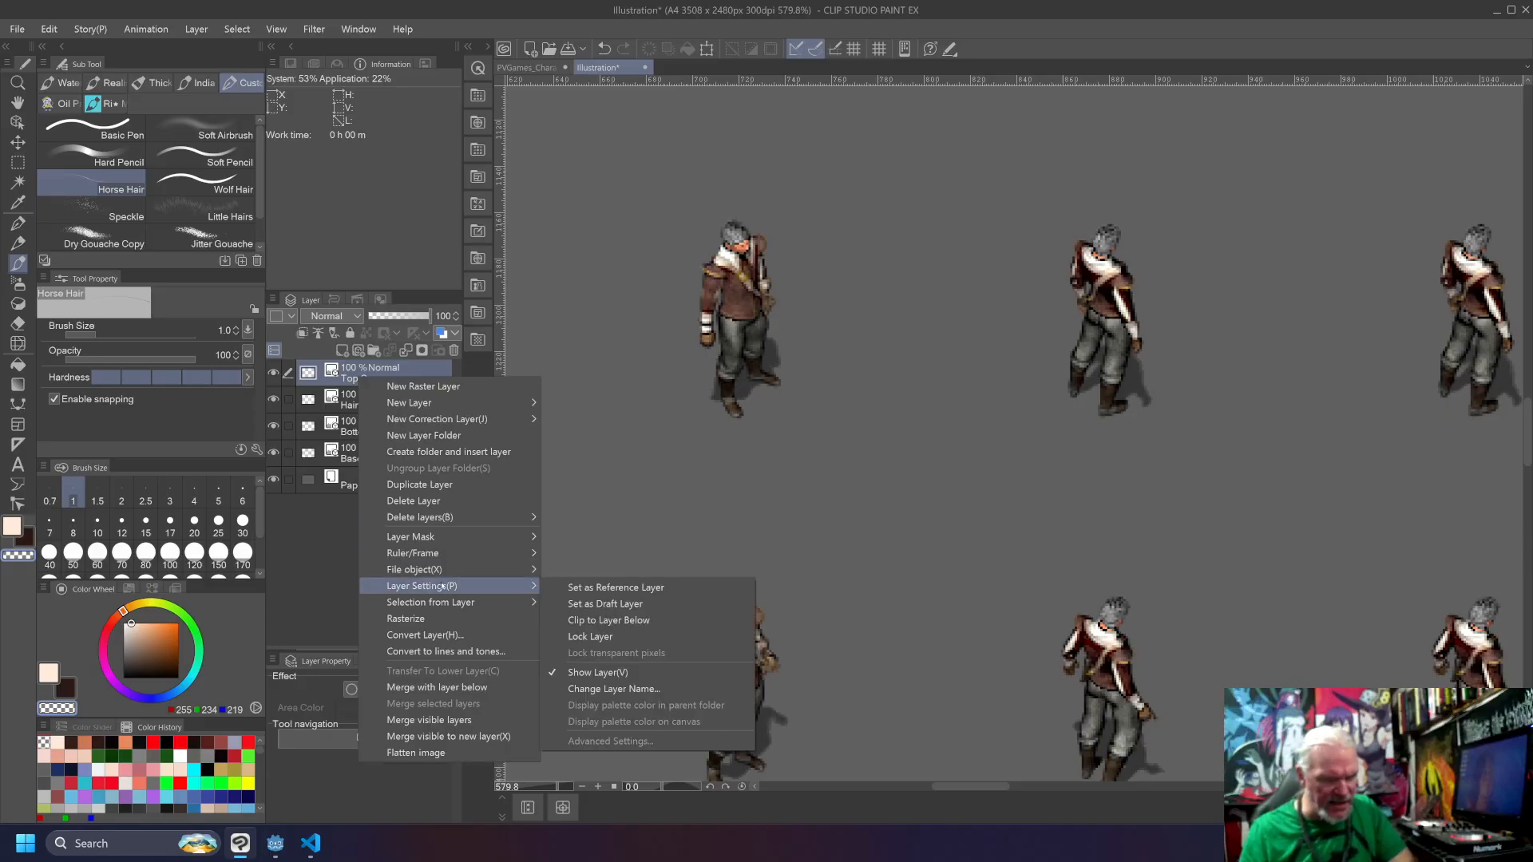
pyautogui.click(459, 621)
pyautogui.rightClick(388, 402)
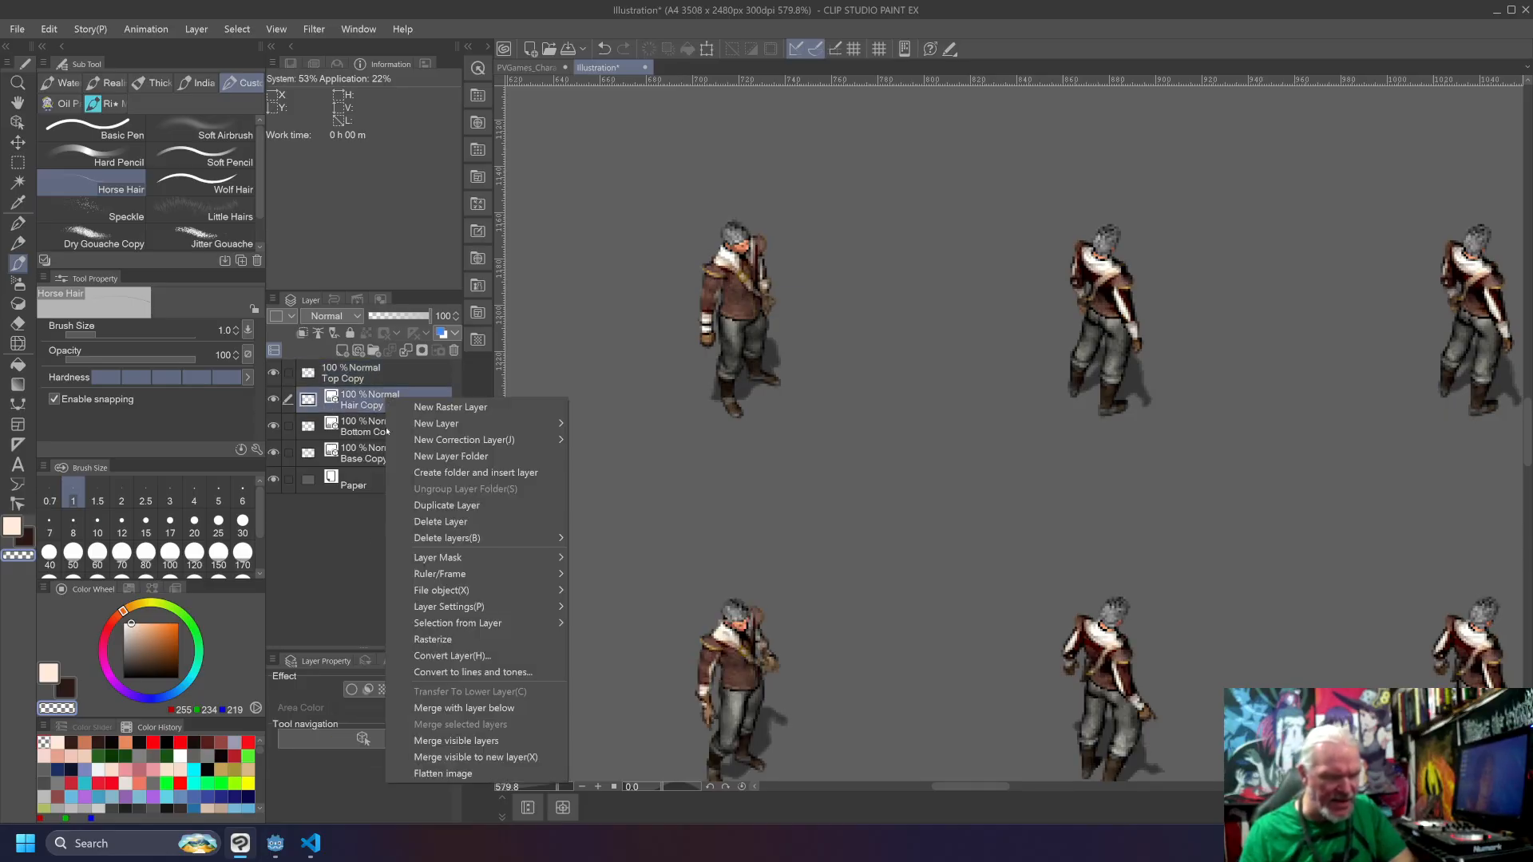
pyautogui.click(431, 640)
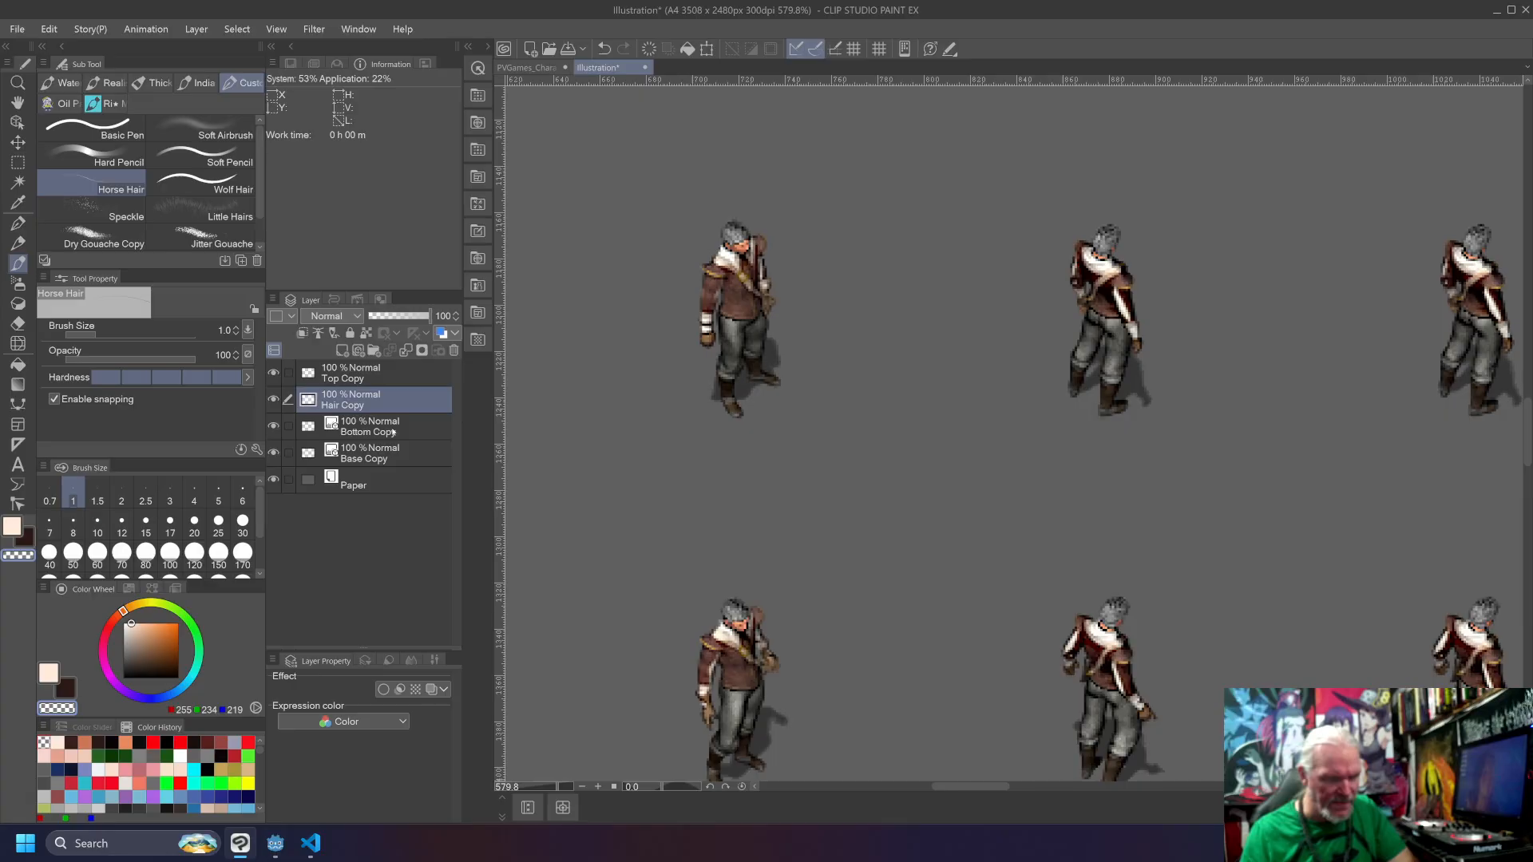
pyautogui.rightClick(393, 432)
pyautogui.click(438, 671)
pyautogui.rightClick(403, 457)
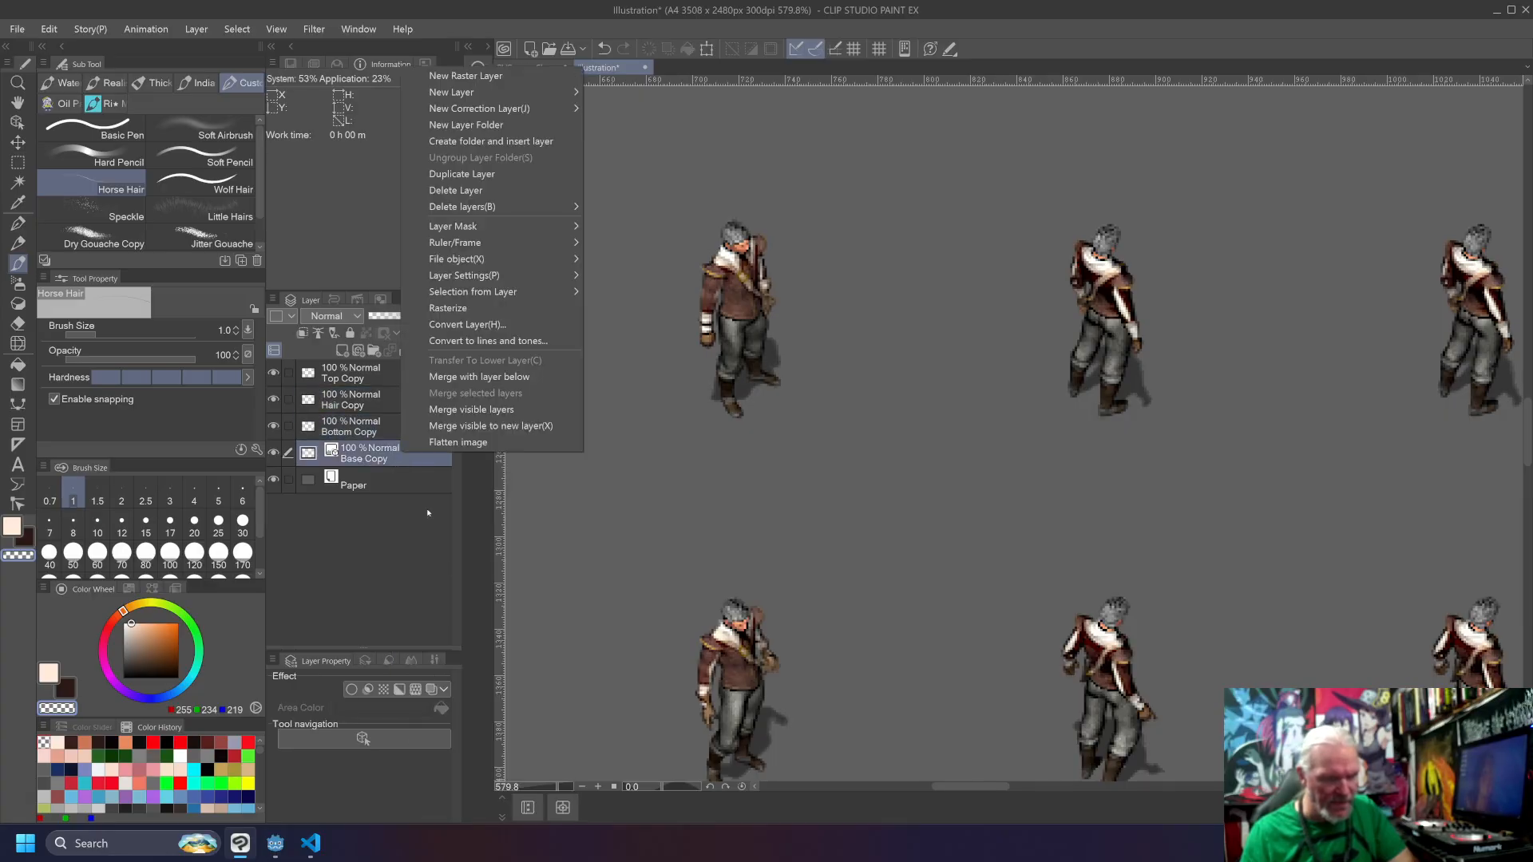
pyautogui.click(451, 308)
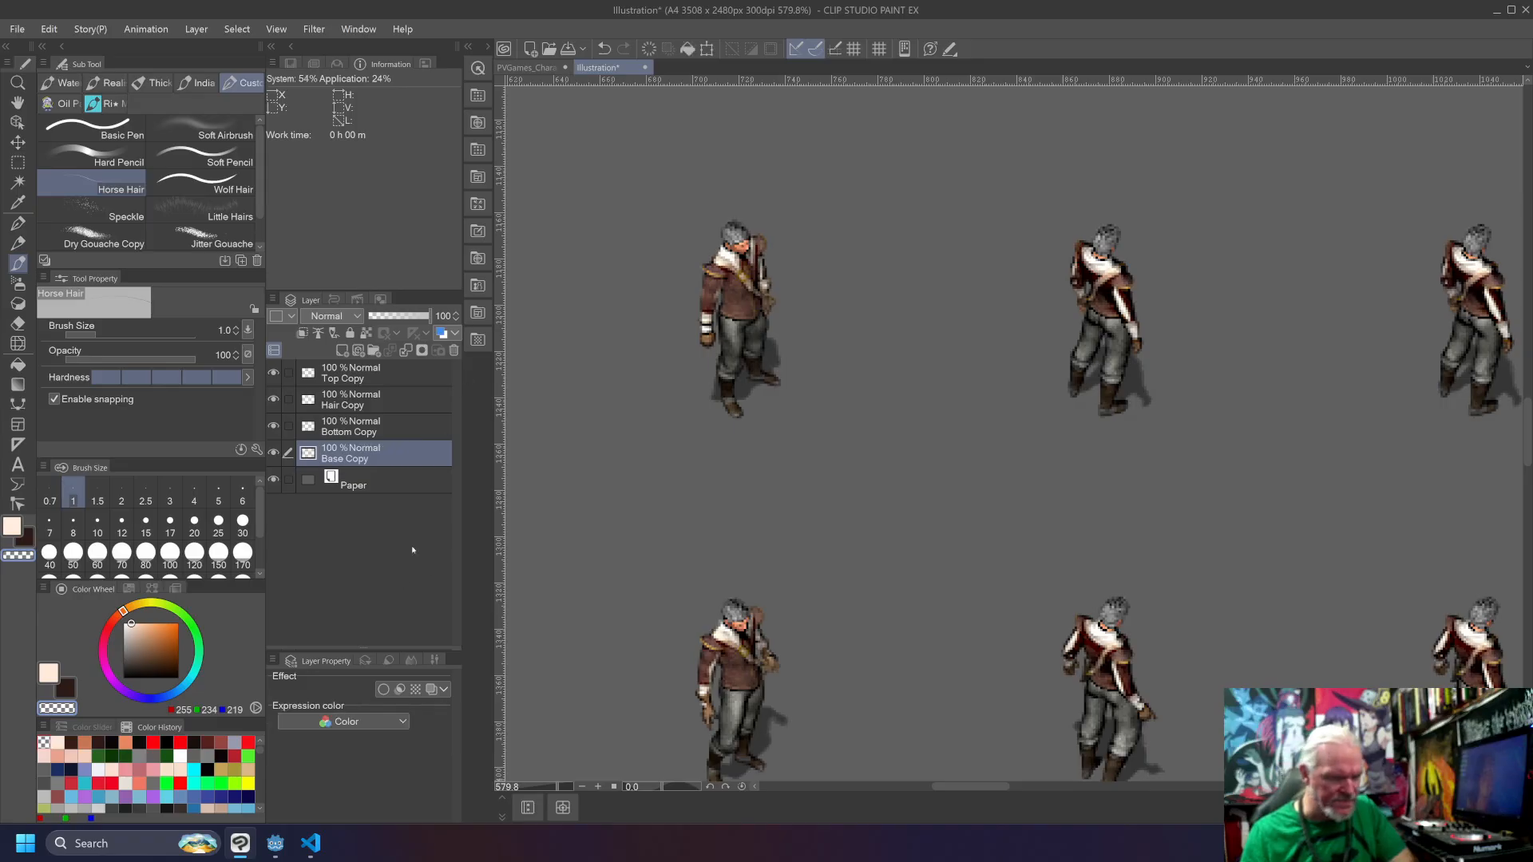
# Step: Merge the Top Copy, Hair Copy and Bottom Copy layers down into Base Copy and inspect the sprite sheet
pyautogui.click(416, 369)
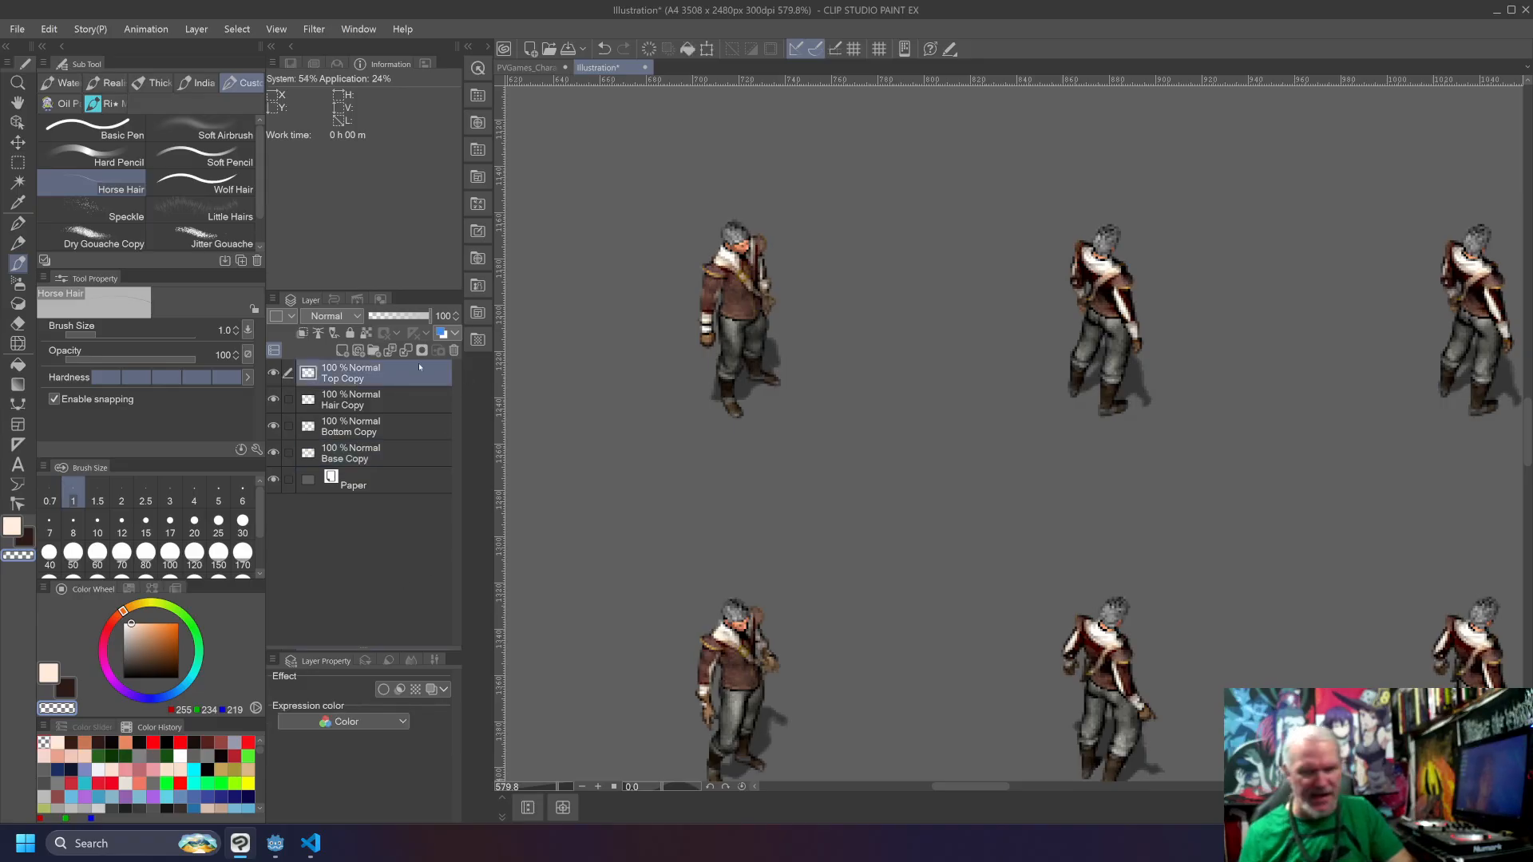
pyautogui.hotkey('ctrl', 'e')
pyautogui.hotkey('ctrl', 'e')
pyautogui.hotkey('ctrl', 'e')
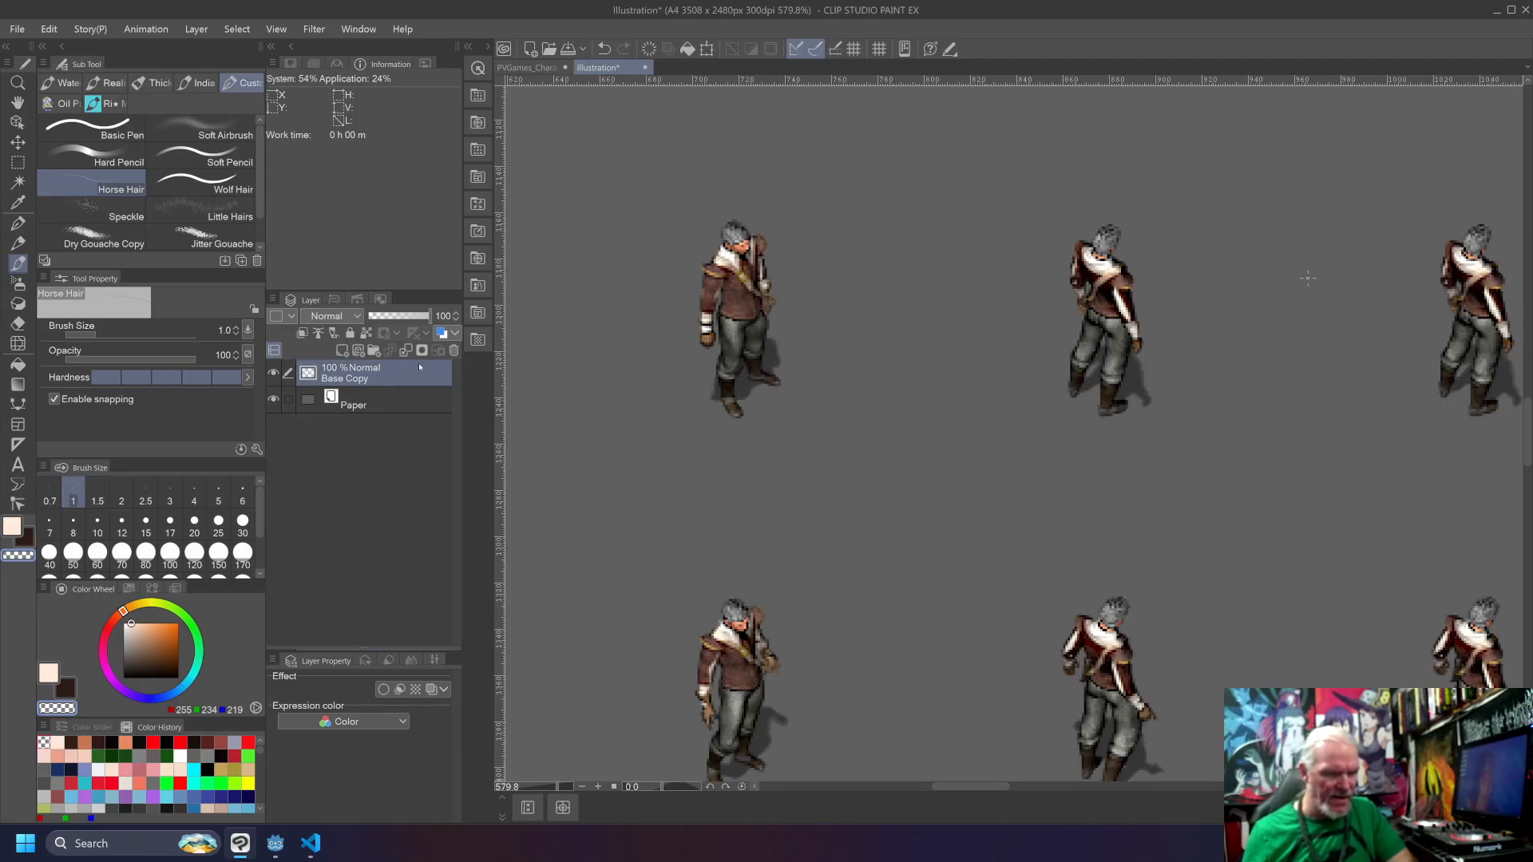
pyautogui.scroll(-3, 750, 432)
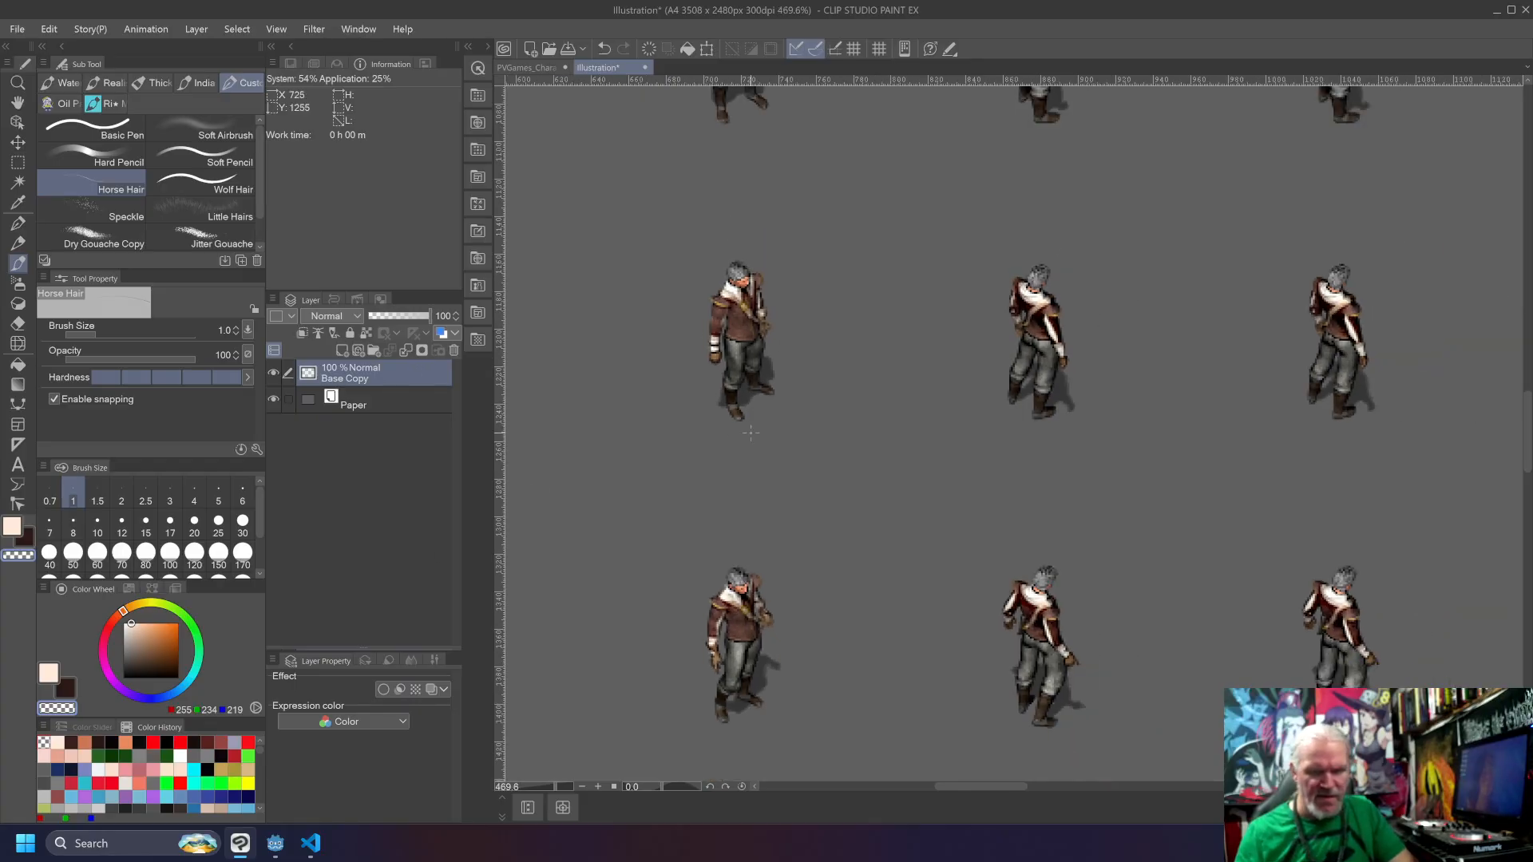
pyautogui.scroll(-3, 751, 411)
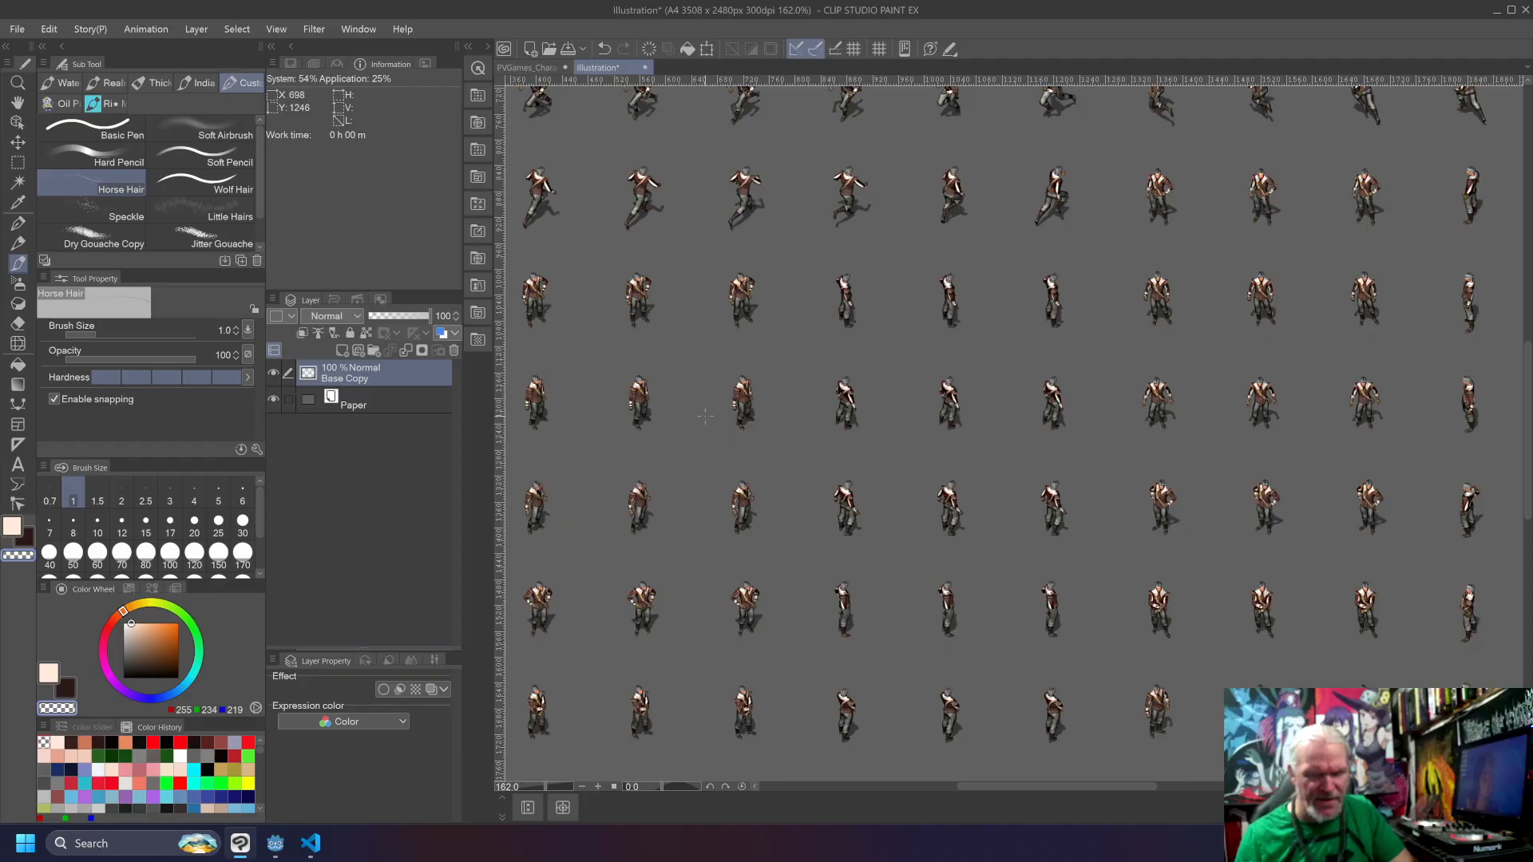
# Step: Undo the three layer merges to restore the separate Top, Hair, Bottom and Base copies
pyautogui.hotkey('ctrl', 'z')
pyautogui.hotkey('ctrl', 'z')
pyautogui.hotkey('ctrl', 'z')
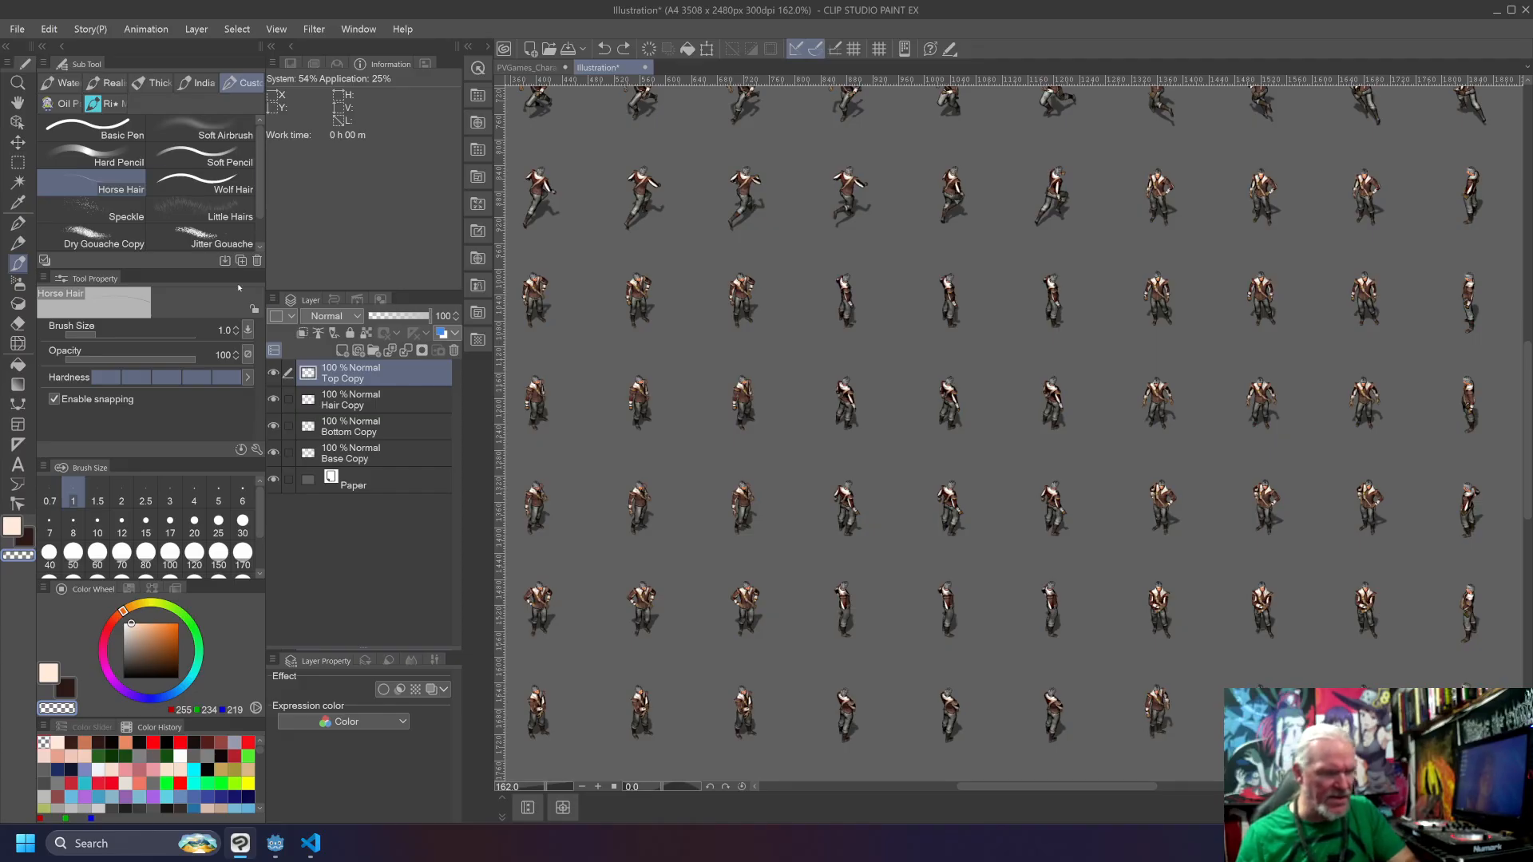
# Step: Try recolouring the Top Copy layer with hue -11, saturation -35 and luminosity 6
pyautogui.scroll(6, 637, 303)
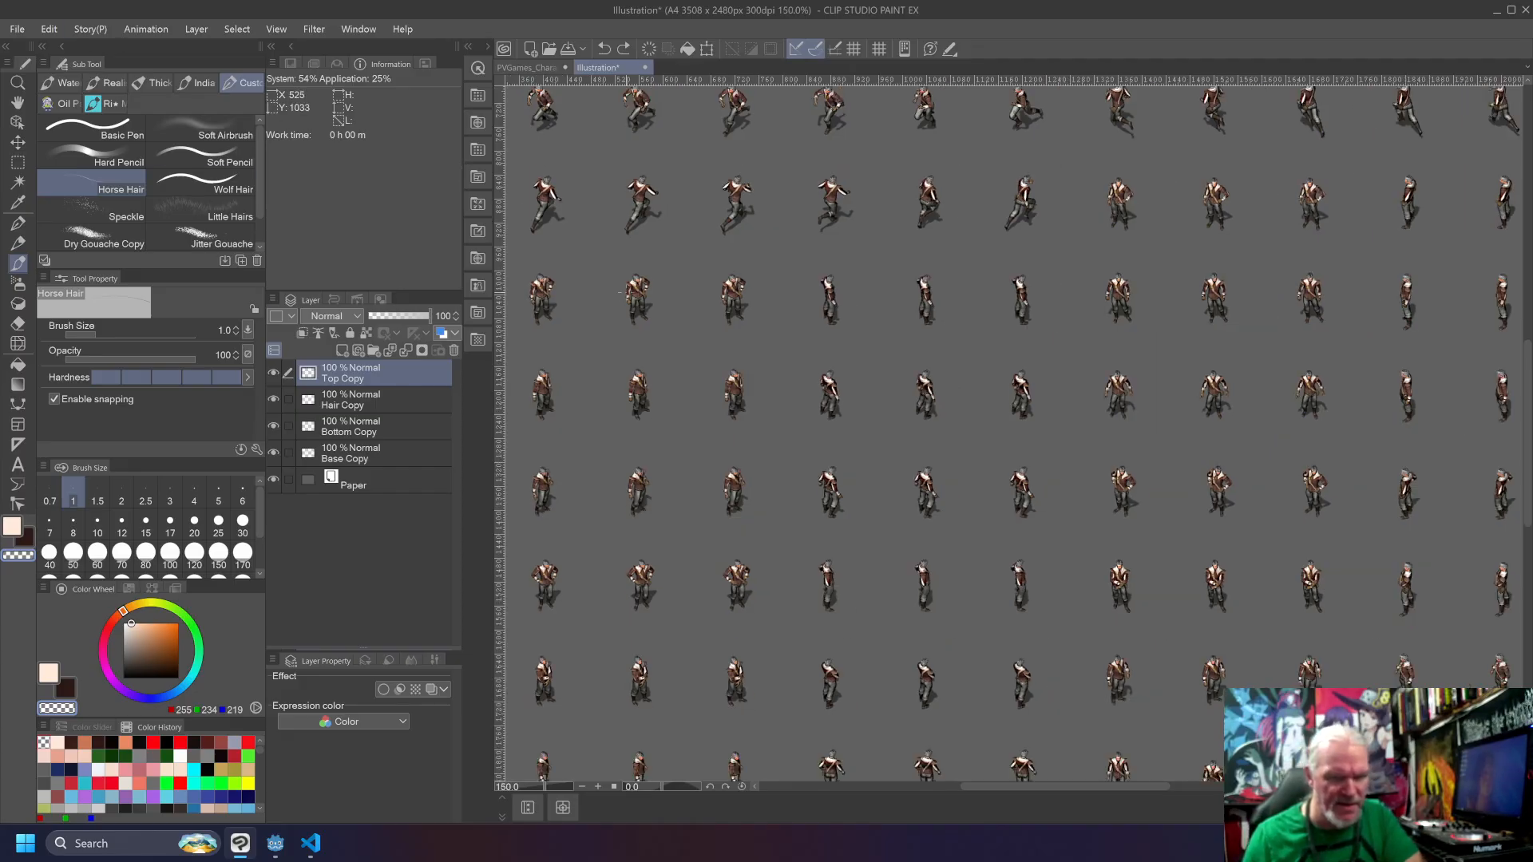
pyautogui.scroll(4, 637, 301)
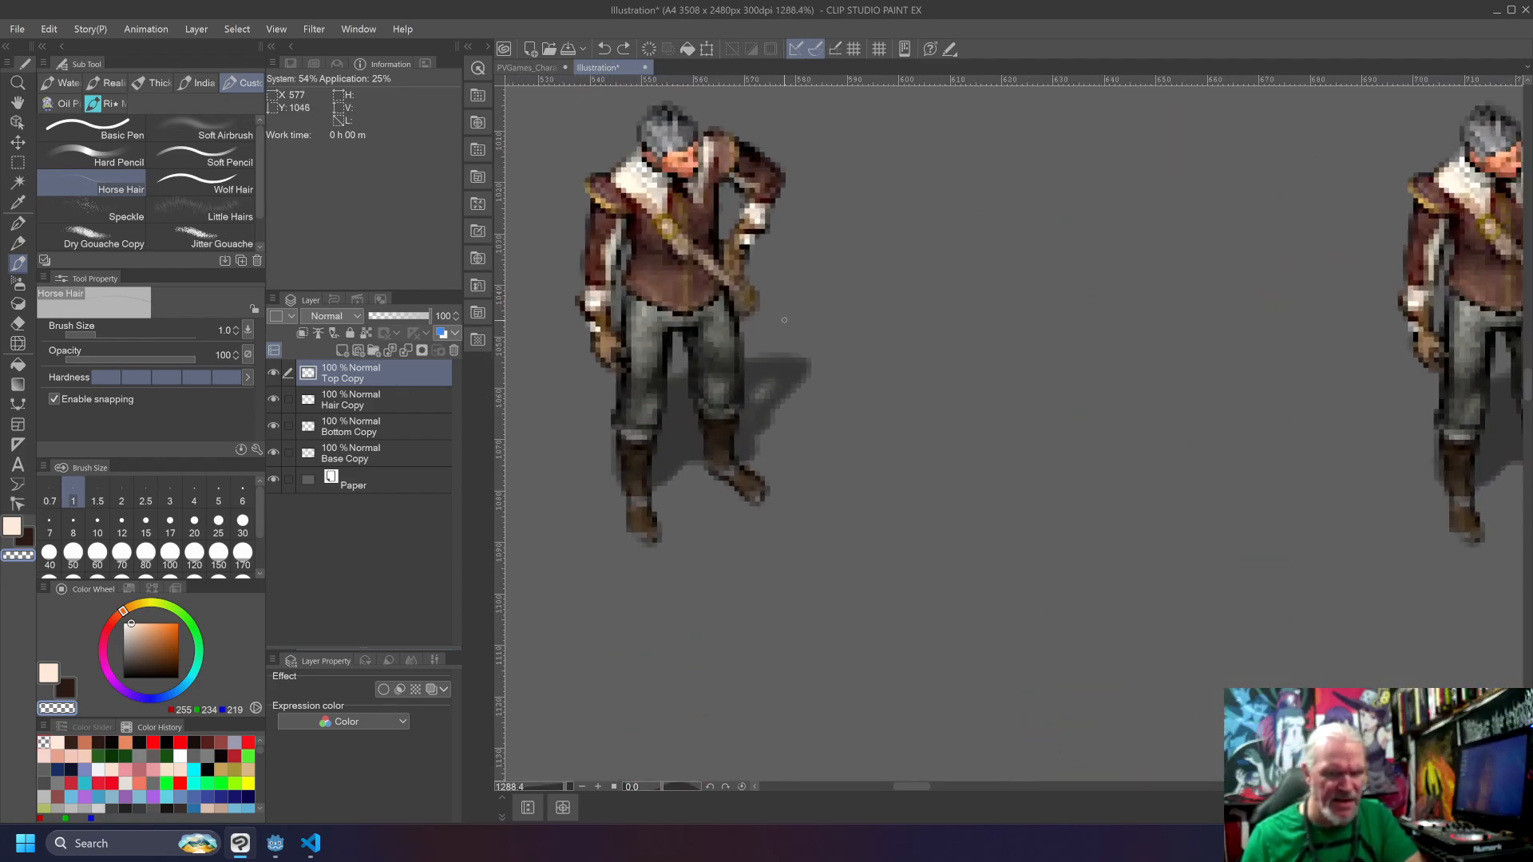
pyautogui.moveTo(1529, 395); pyautogui.dragTo(1530, 392)
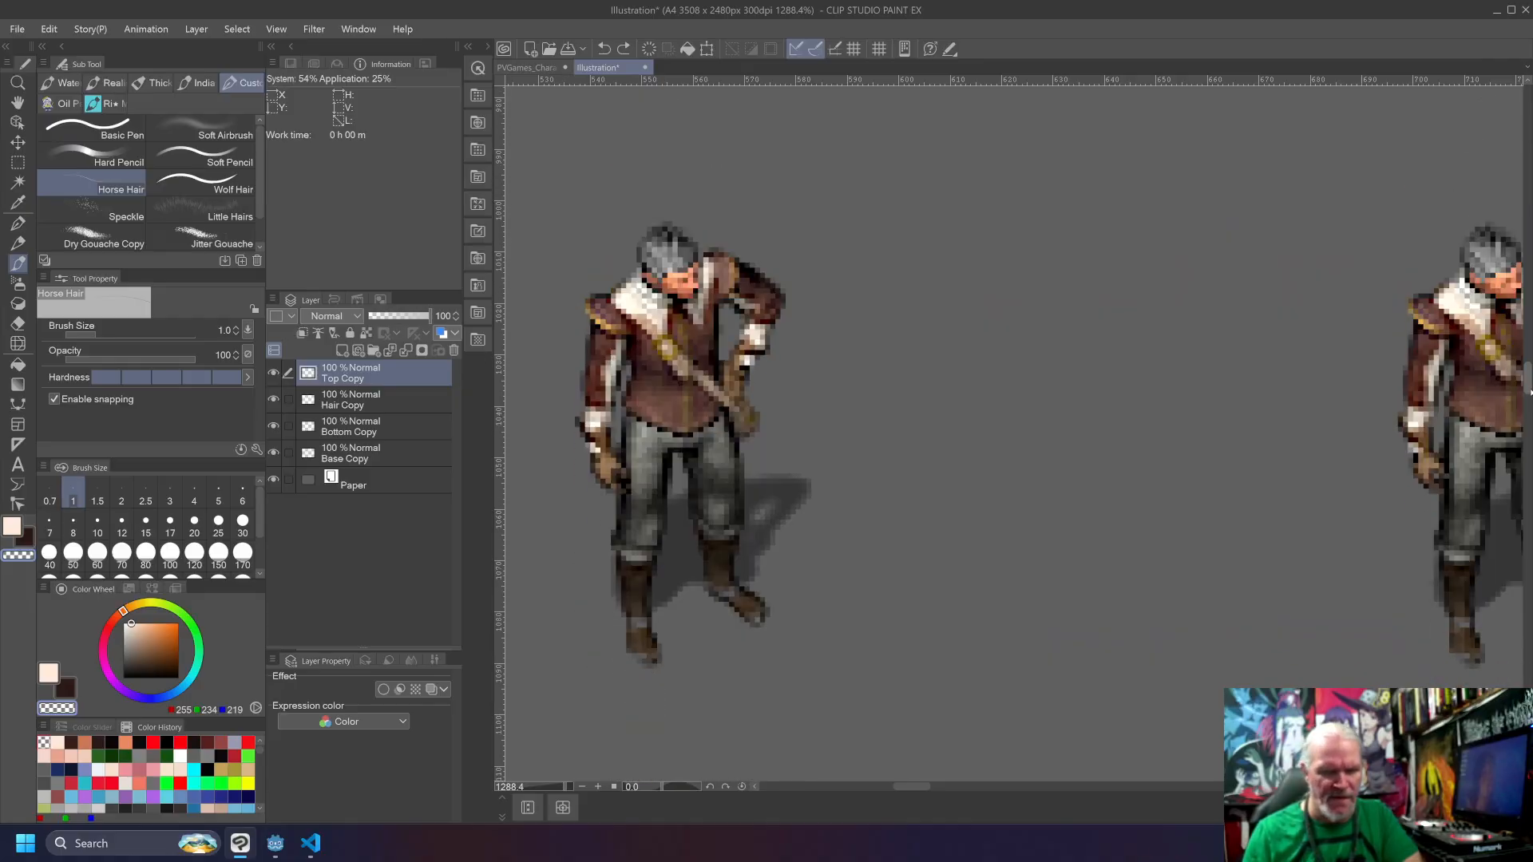
pyautogui.click(49, 29)
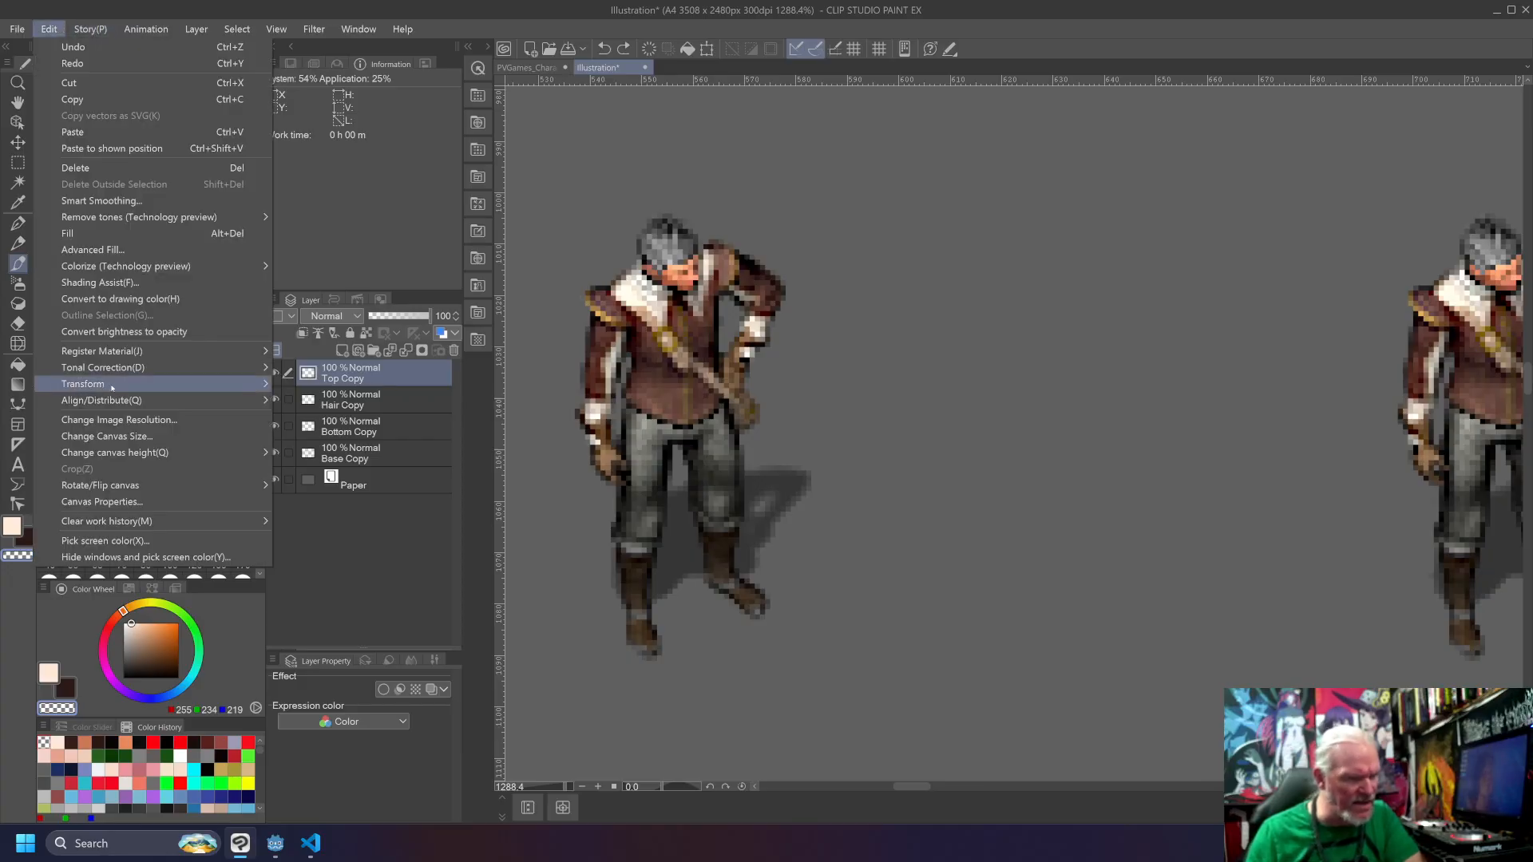
pyautogui.moveTo(111, 369)
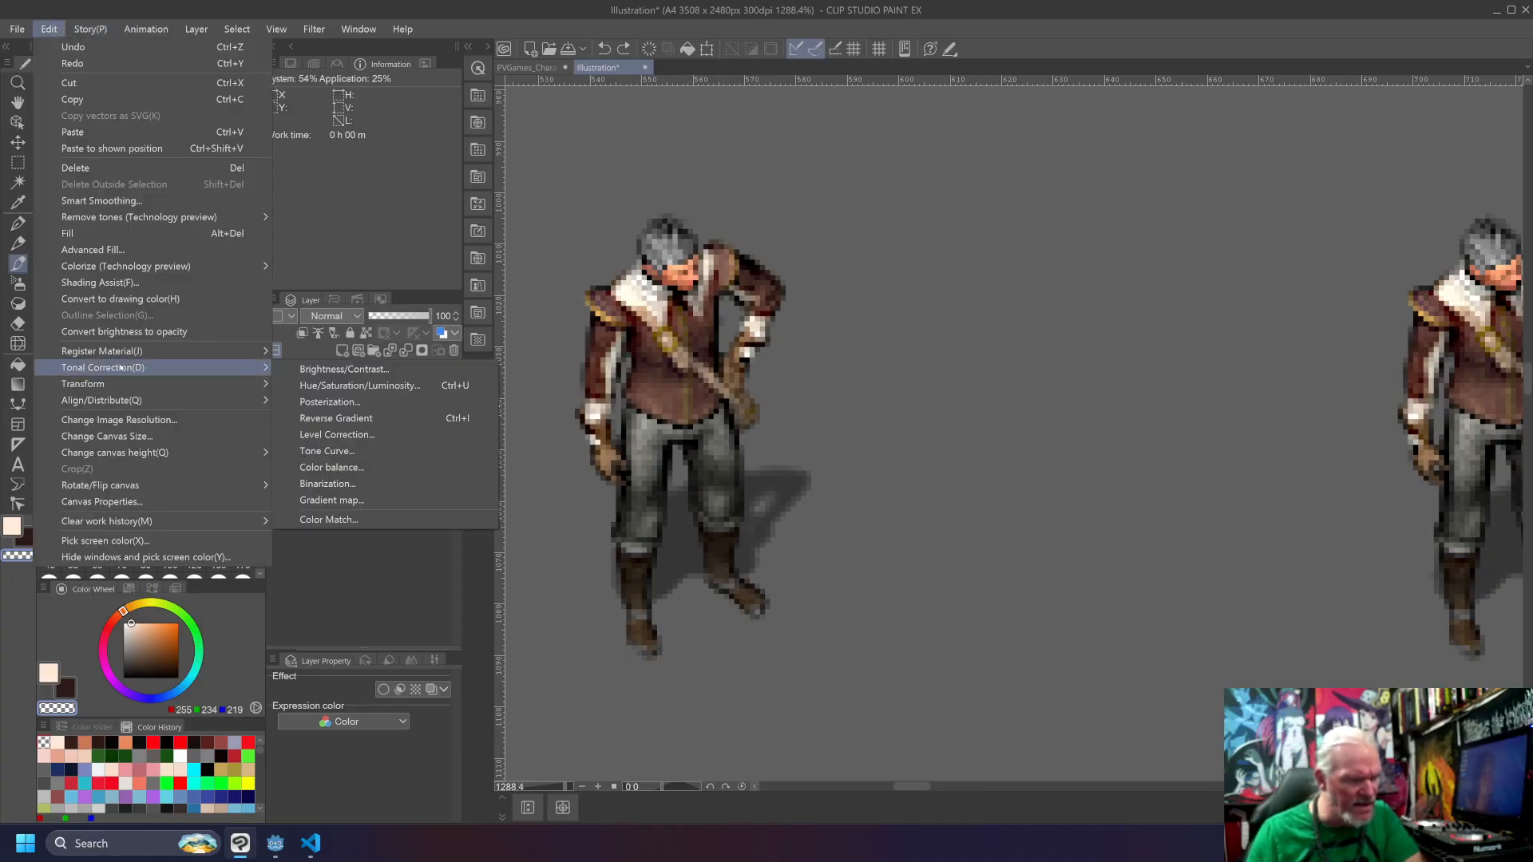
pyautogui.click(345, 387)
pyautogui.moveTo(910, 273)
pyautogui.mouseDown()
pyautogui.moveTo(944, 273)
pyautogui.moveTo(779, 278)
pyautogui.moveTo(908, 273)
pyautogui.mouseUp()
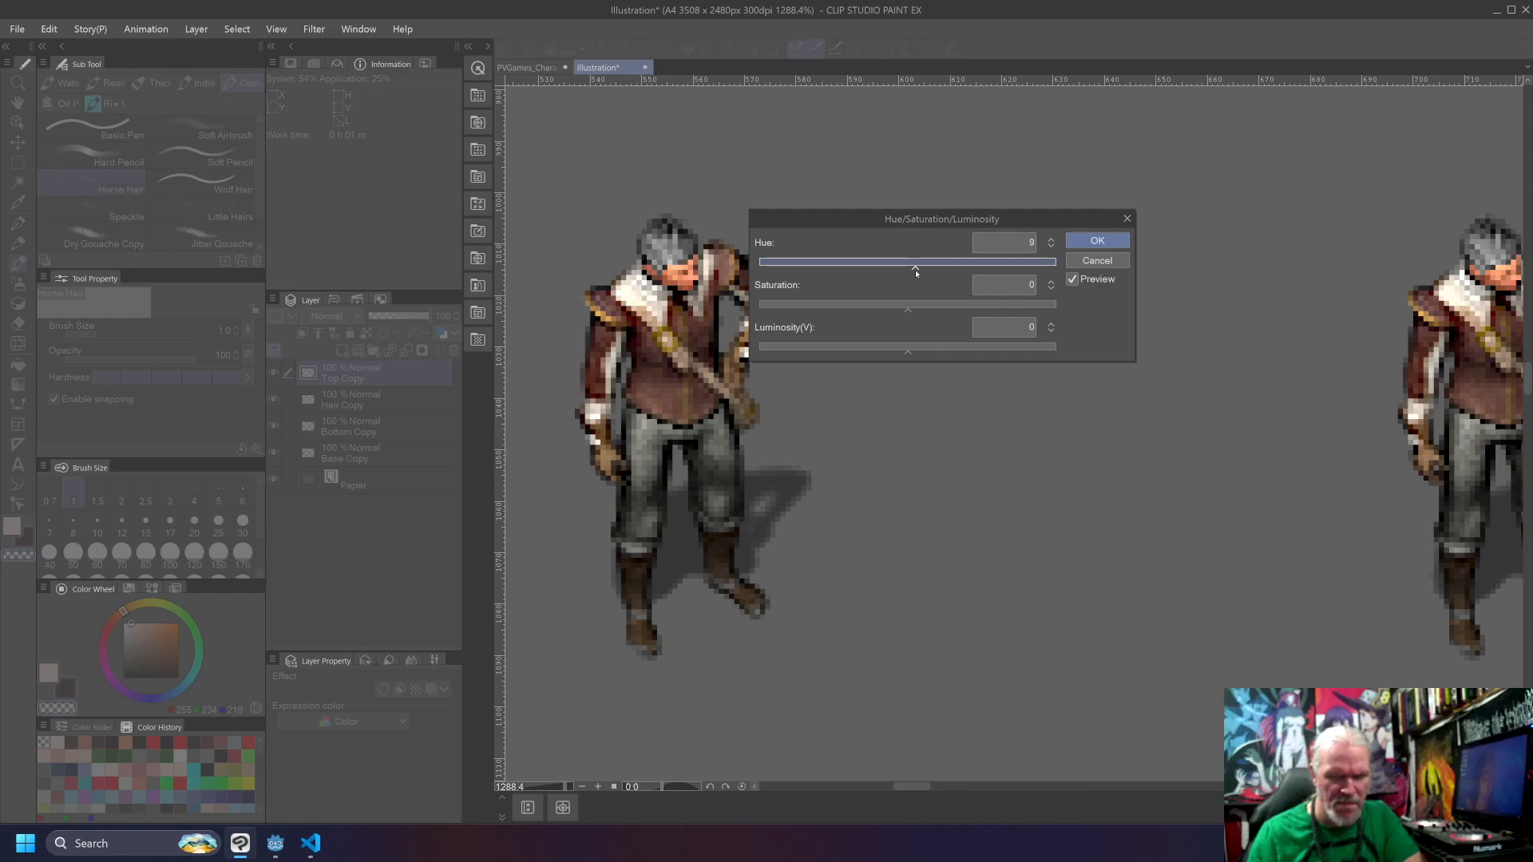
pyautogui.moveTo(915, 270); pyautogui.dragTo(923, 355)
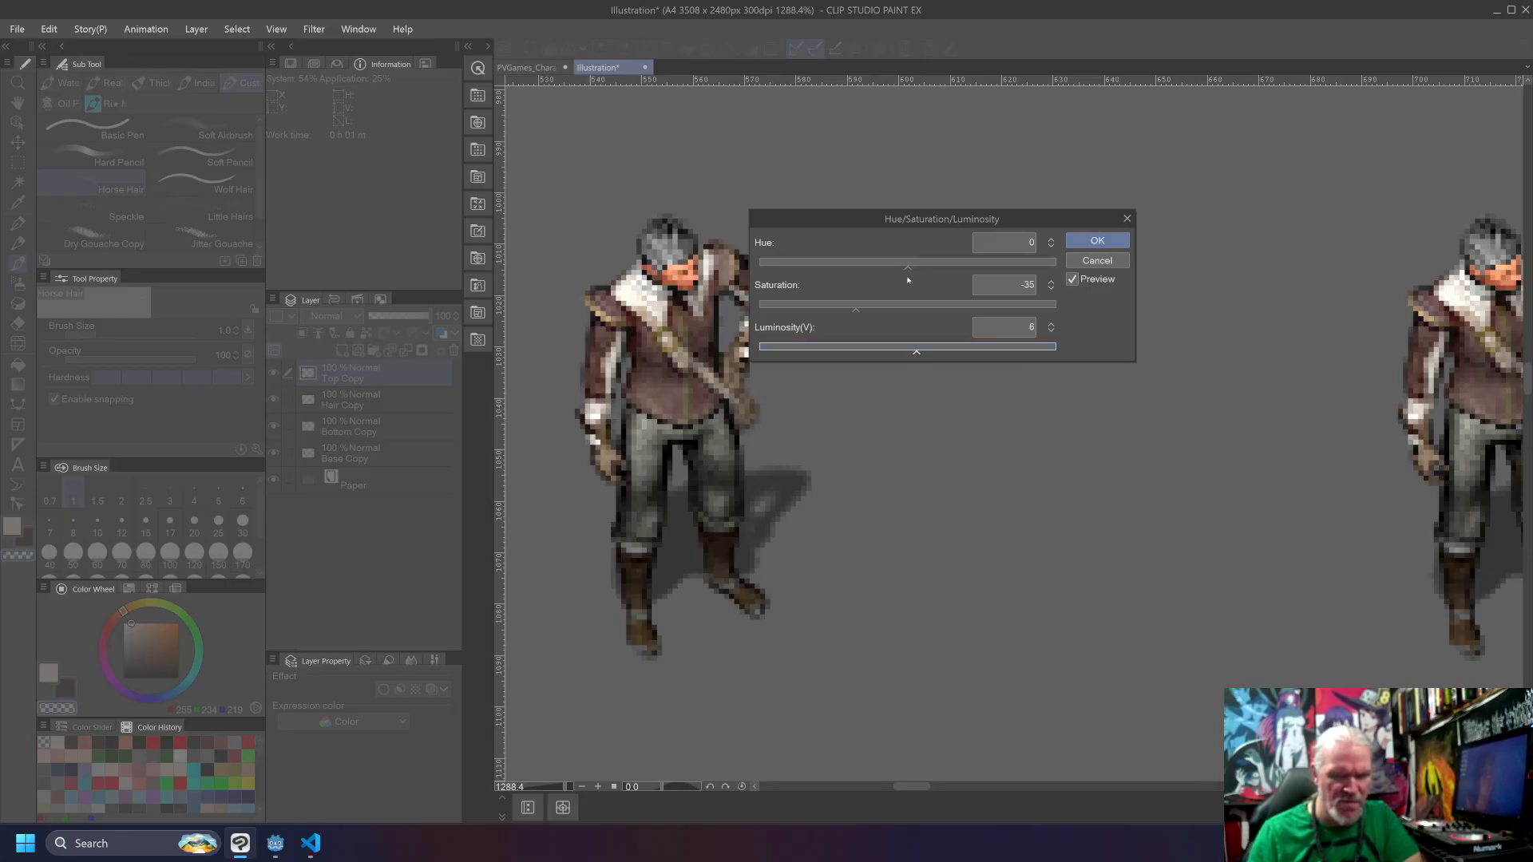
pyautogui.moveTo(907, 269); pyautogui.dragTo(917, 271)
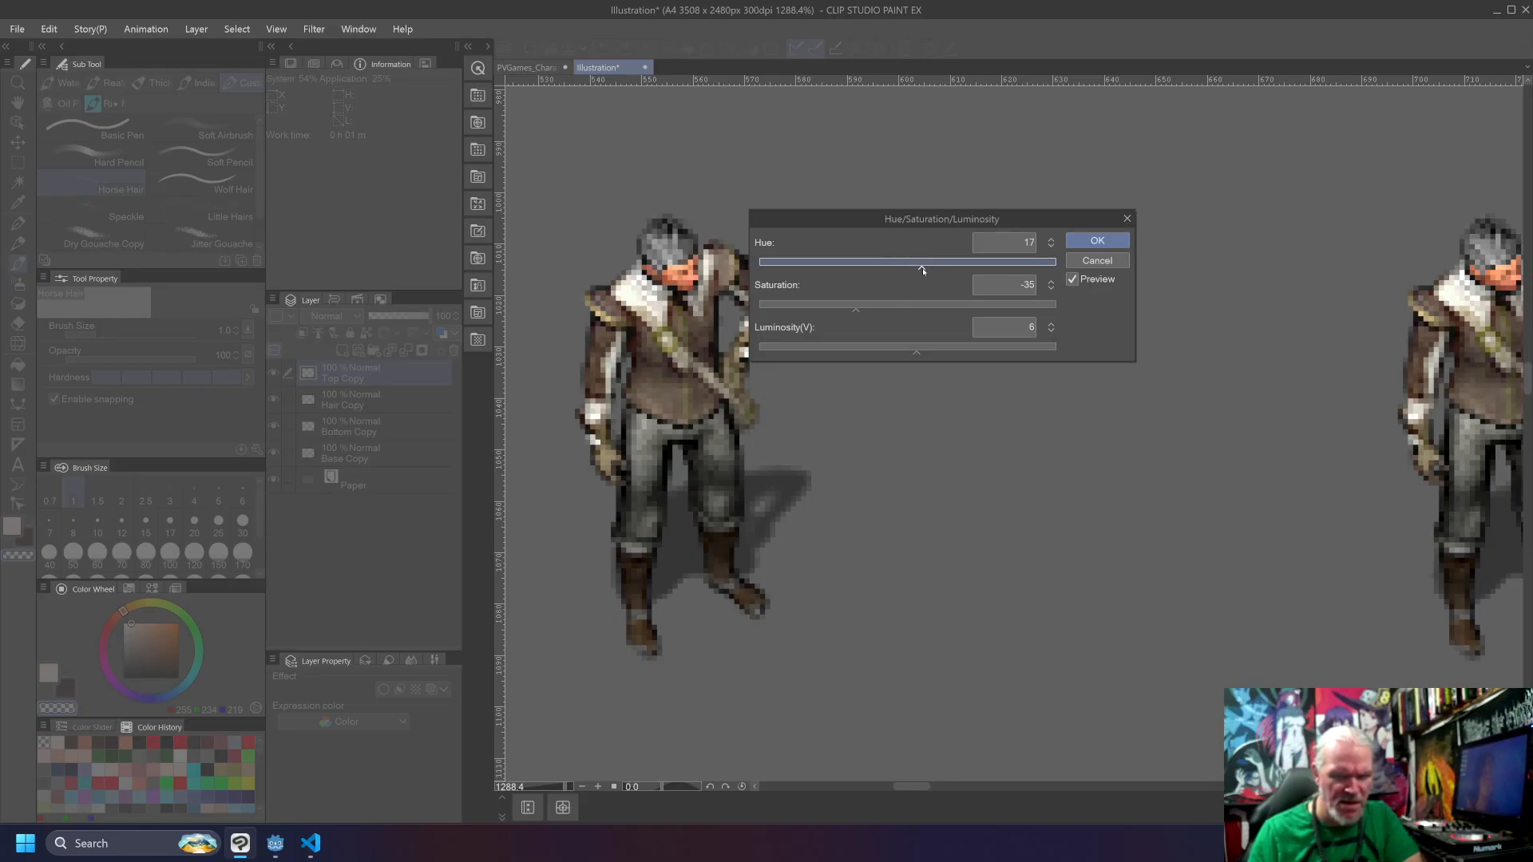
pyautogui.moveTo(922, 271)
pyautogui.mouseDown()
pyautogui.moveTo(882, 276)
pyautogui.moveTo(899, 277)
pyautogui.mouseUp()
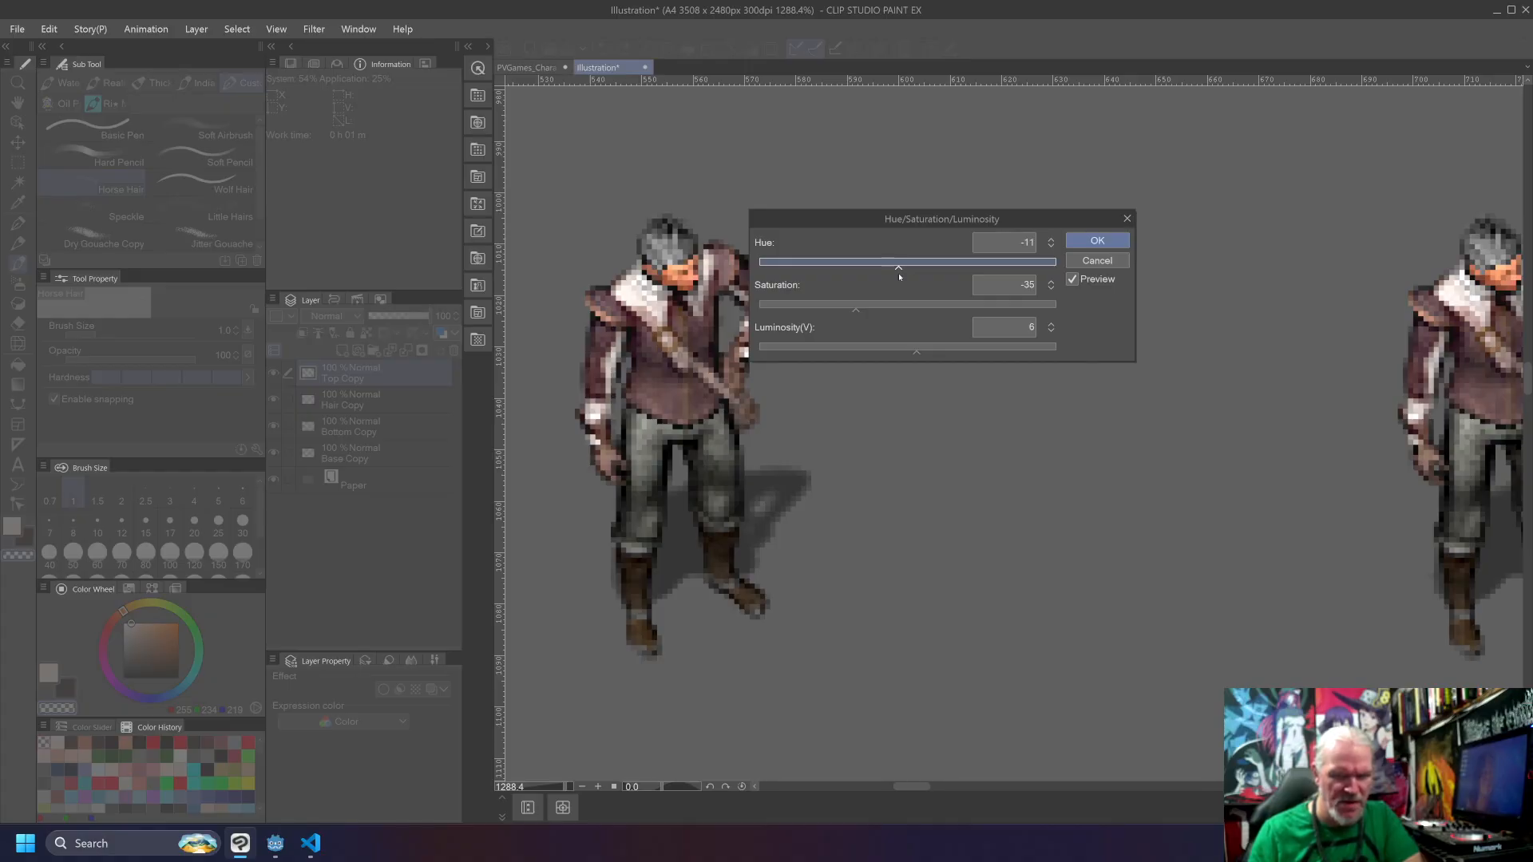
pyautogui.click(1097, 241)
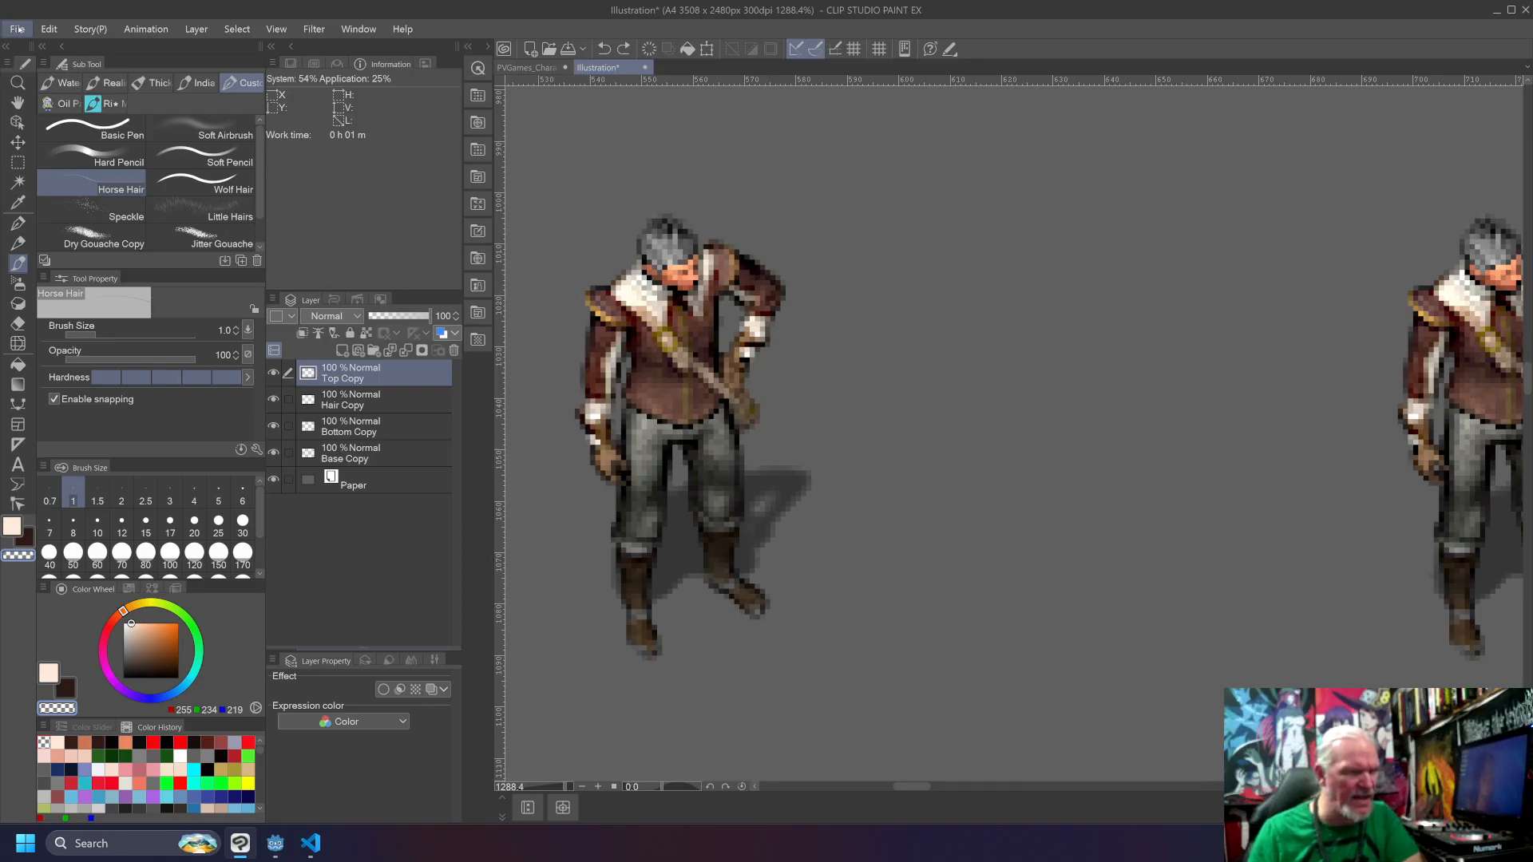
# Step: Try a level correction on the Top Copy layer's red channel, lowering its input highlight and output maximum
pyautogui.click(49, 28)
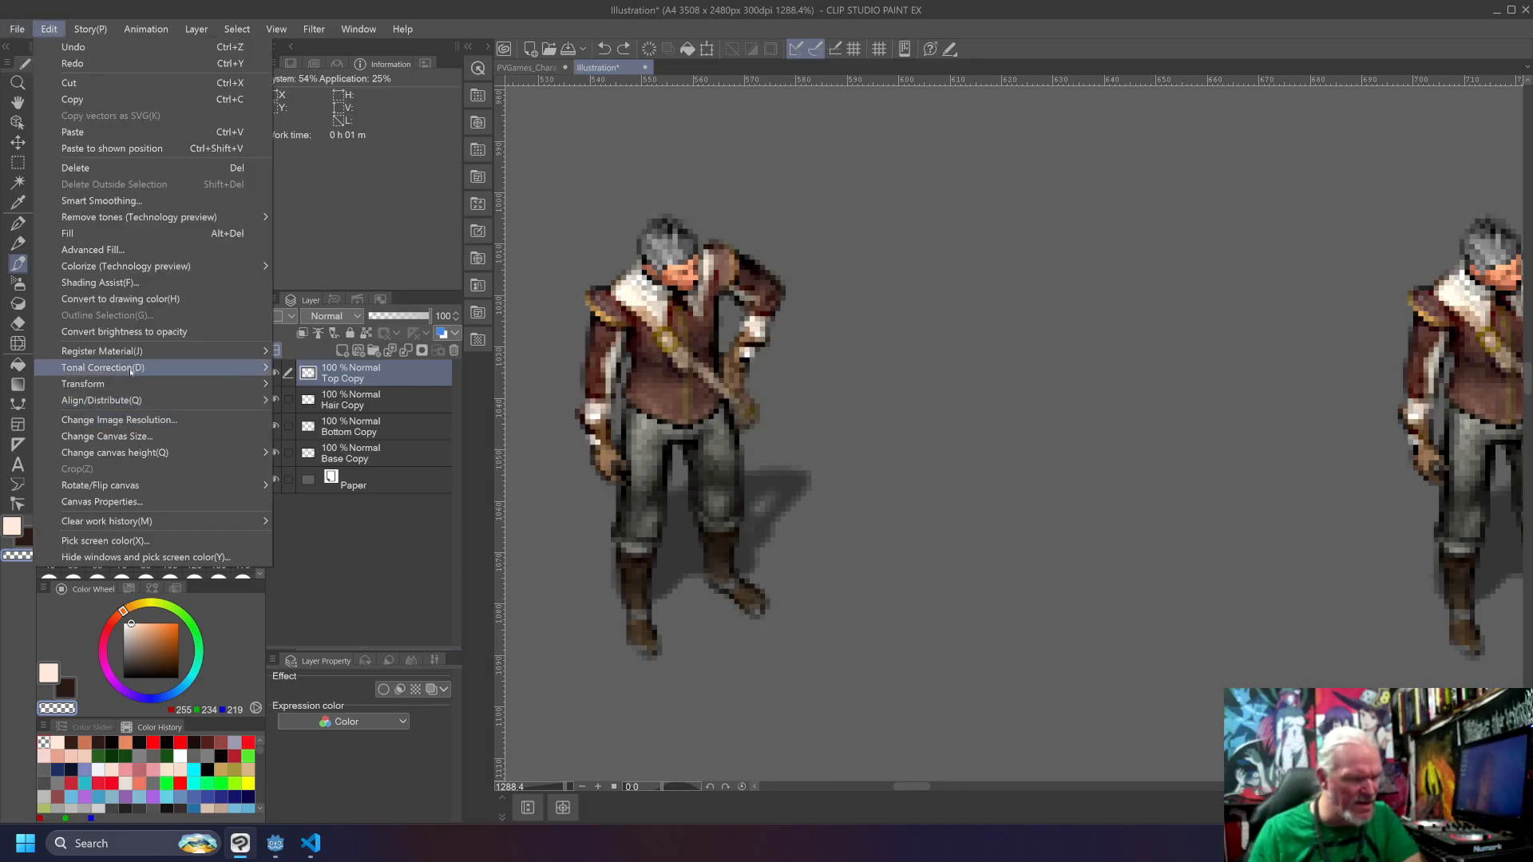
pyautogui.moveTo(160, 367)
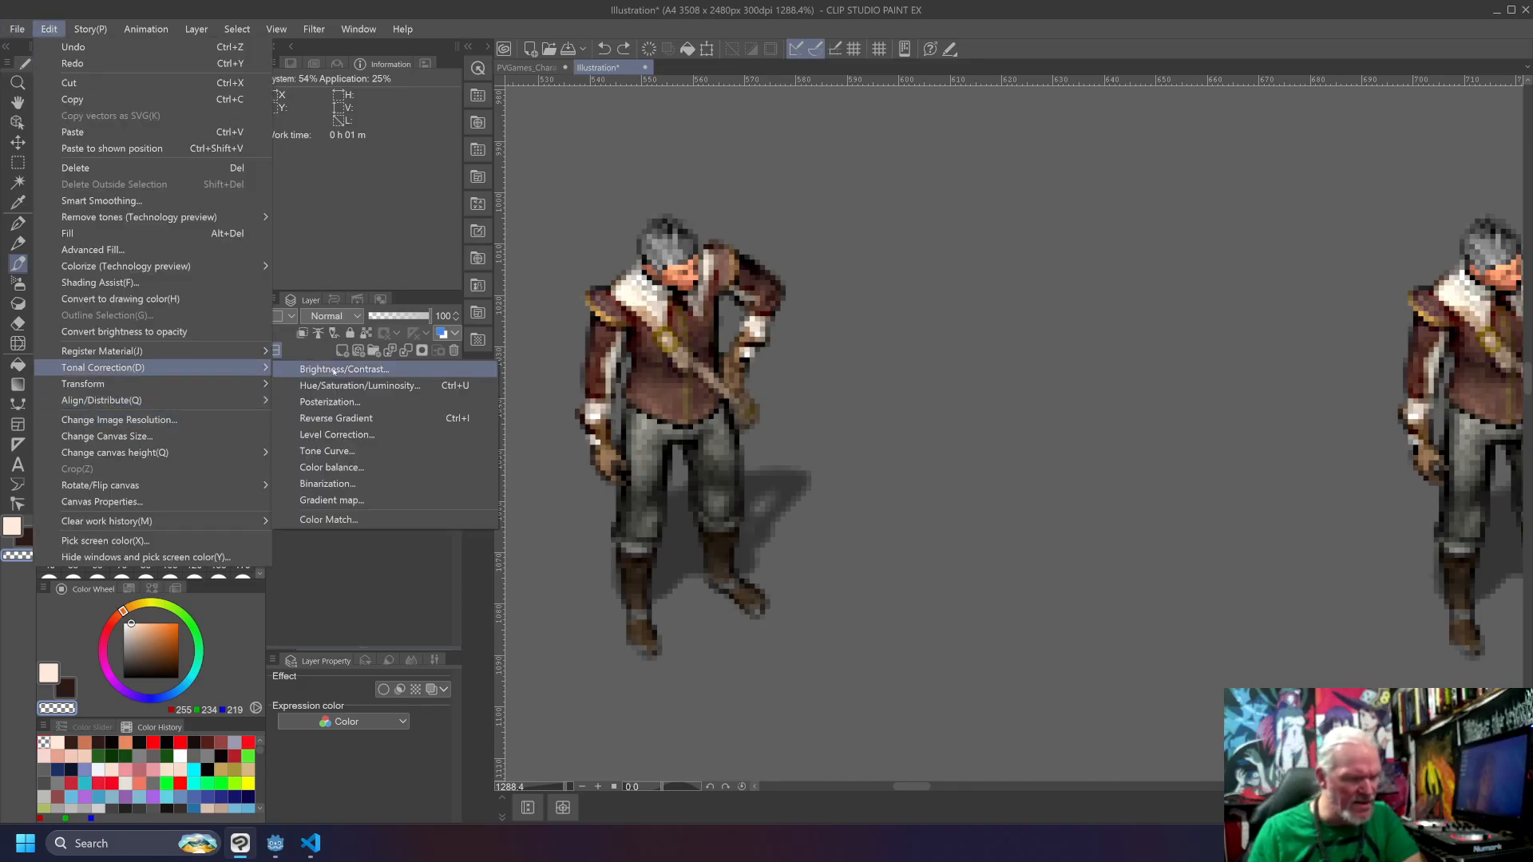
pyautogui.click(372, 435)
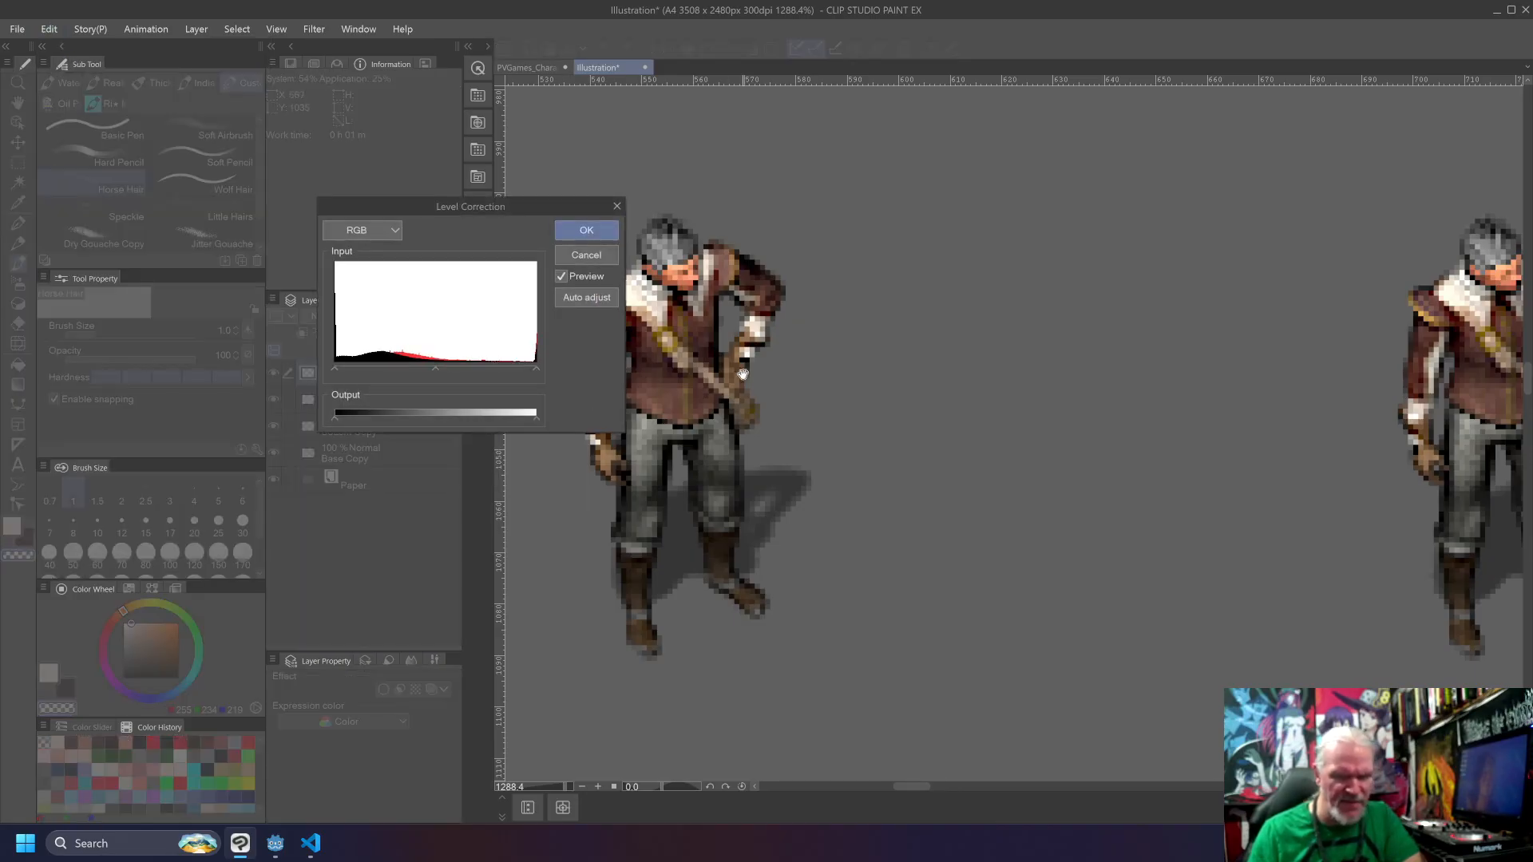
pyautogui.moveTo(467, 210); pyautogui.dragTo(976, 190)
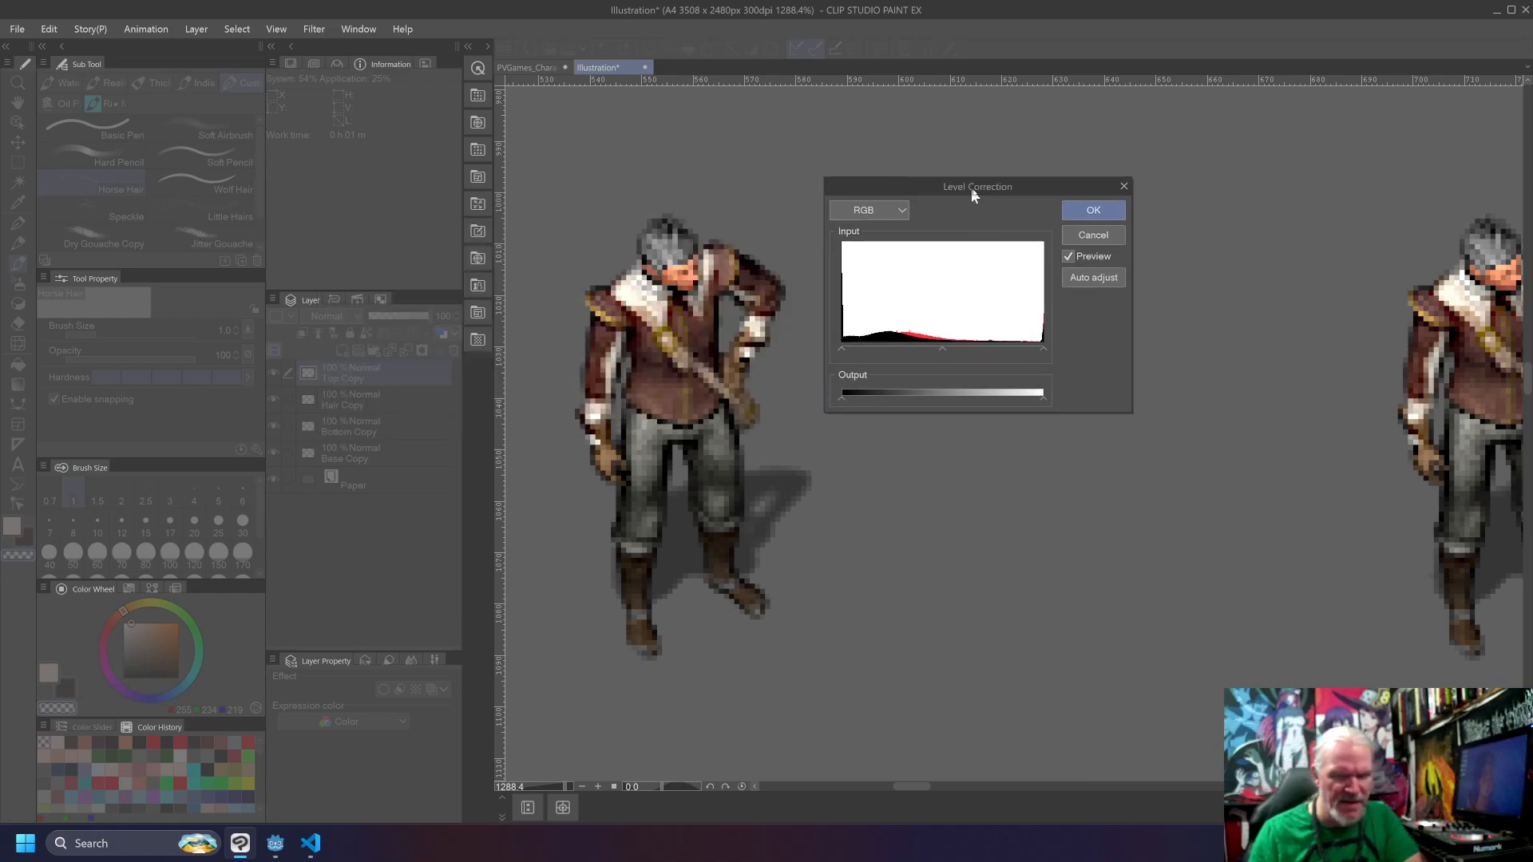
pyautogui.click(905, 210)
pyautogui.click(879, 246)
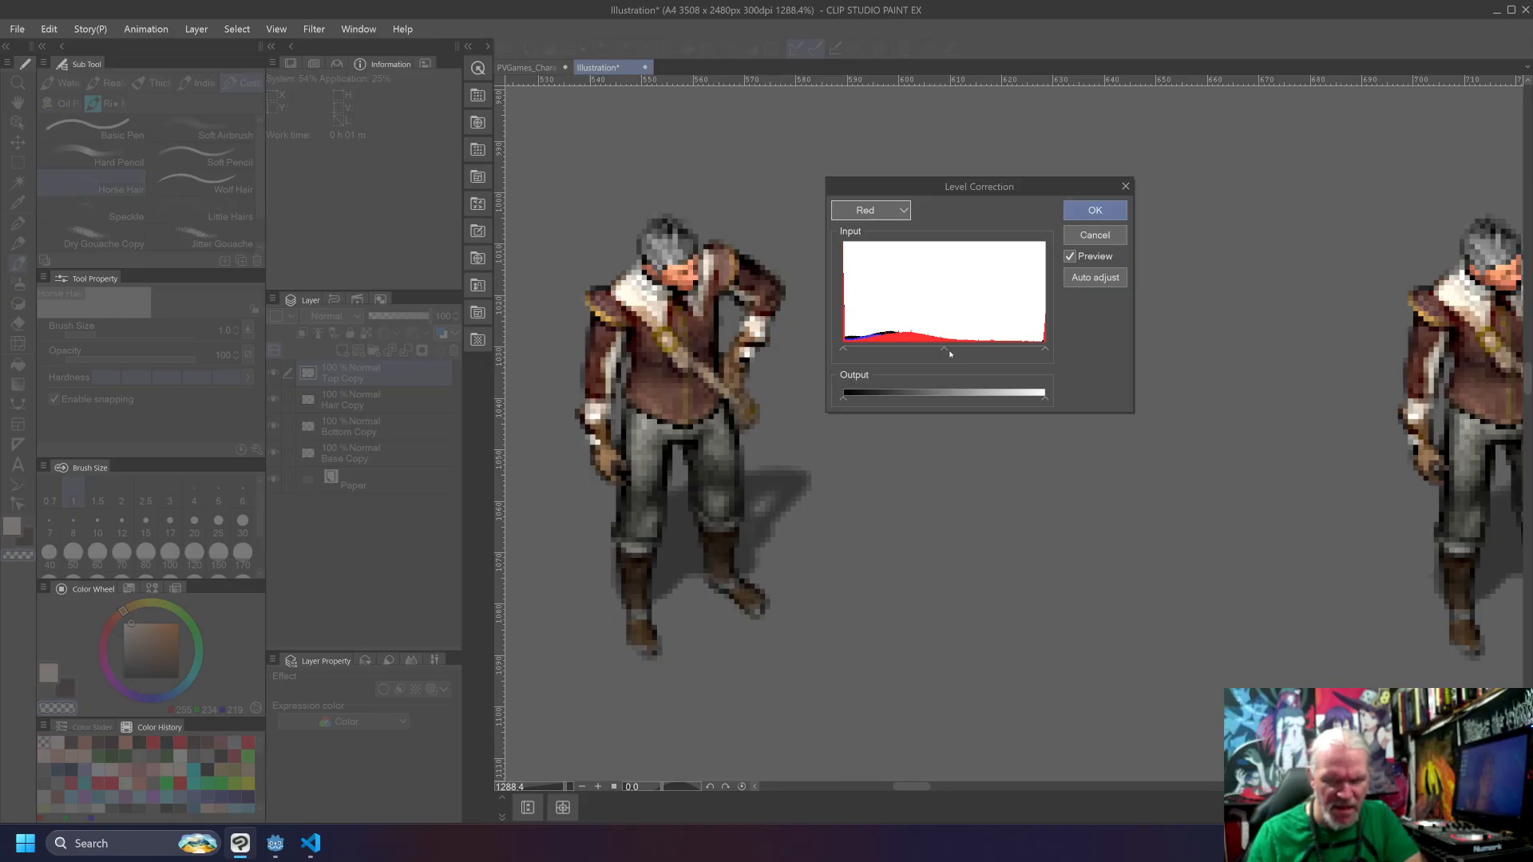
pyautogui.moveTo(950, 354)
pyautogui.mouseDown()
pyautogui.moveTo(914, 352)
pyautogui.moveTo(1015, 355)
pyautogui.moveTo(951, 355)
pyautogui.mouseUp()
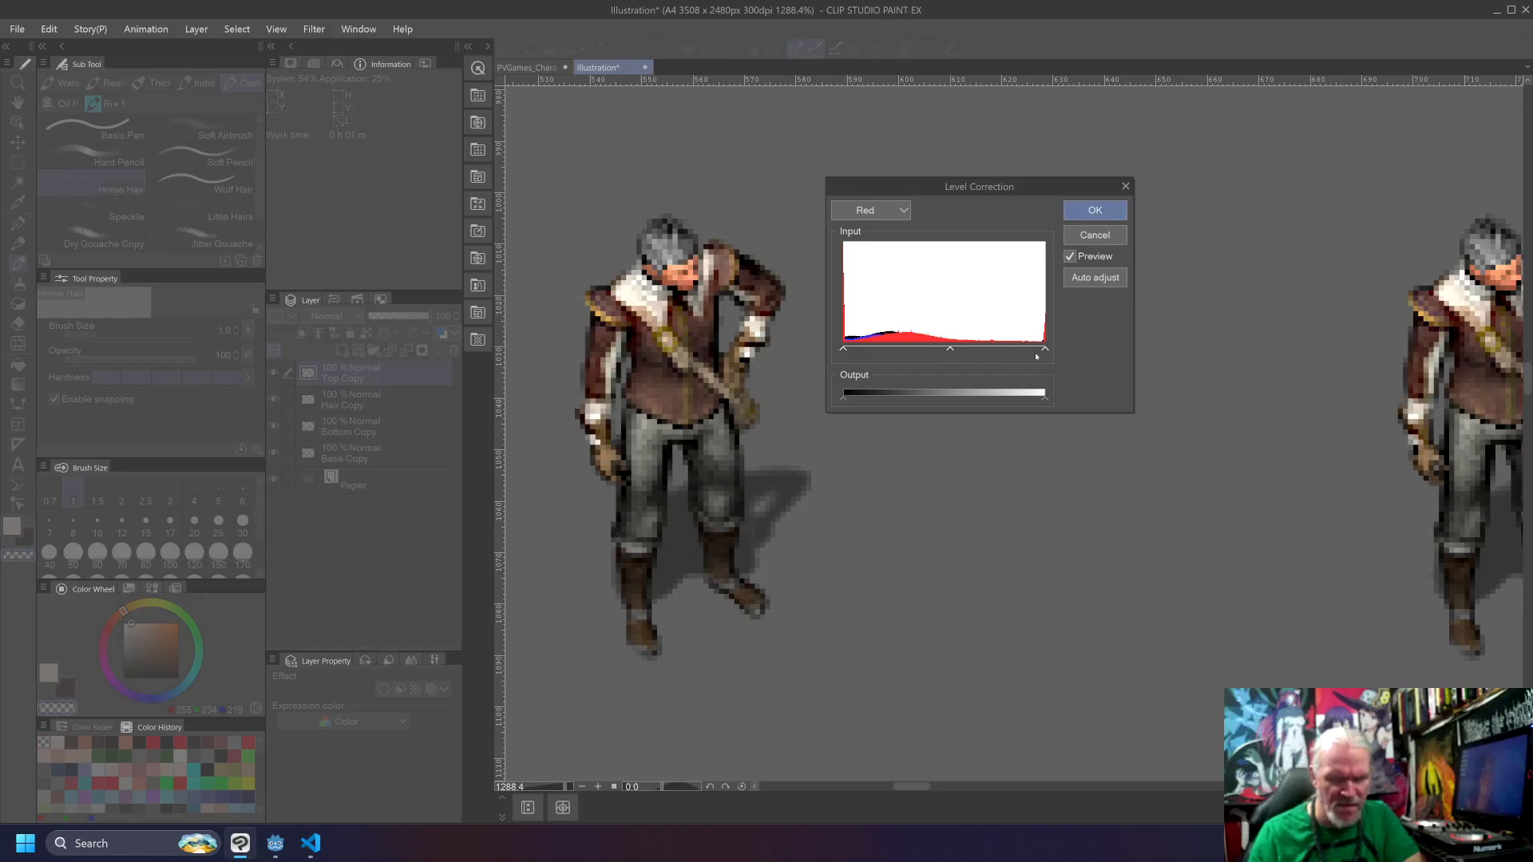
pyautogui.moveTo(1046, 350); pyautogui.dragTo(968, 356)
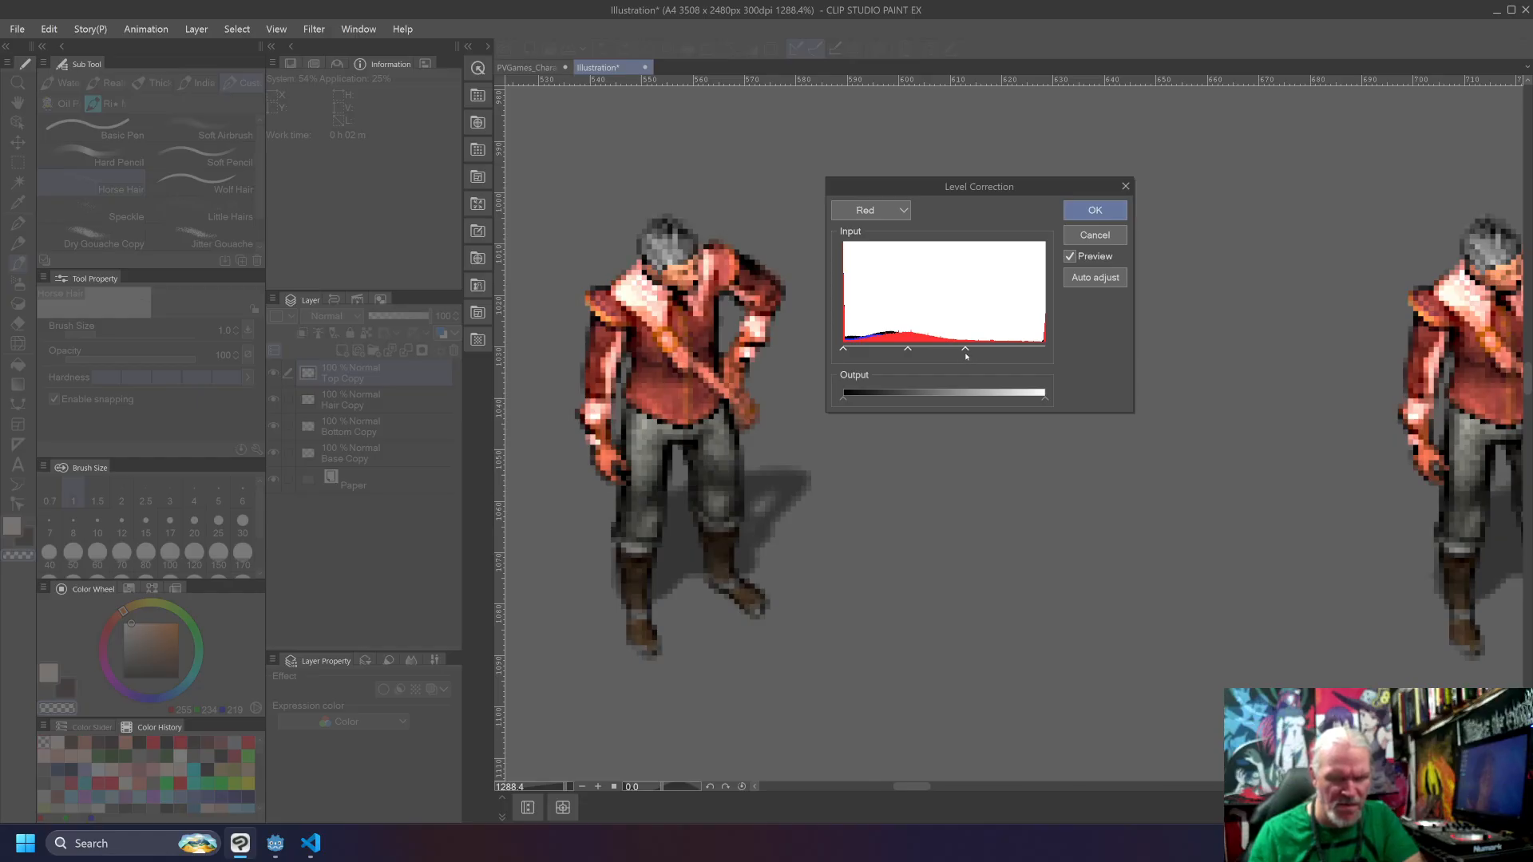
pyautogui.moveTo(1044, 397); pyautogui.dragTo(985, 401)
# Step: Try lowering the green channel's midtone, input highlight and output maximum on the Top Copy layer, and cancel the level correction
pyautogui.click(870, 210)
pyautogui.click(883, 260)
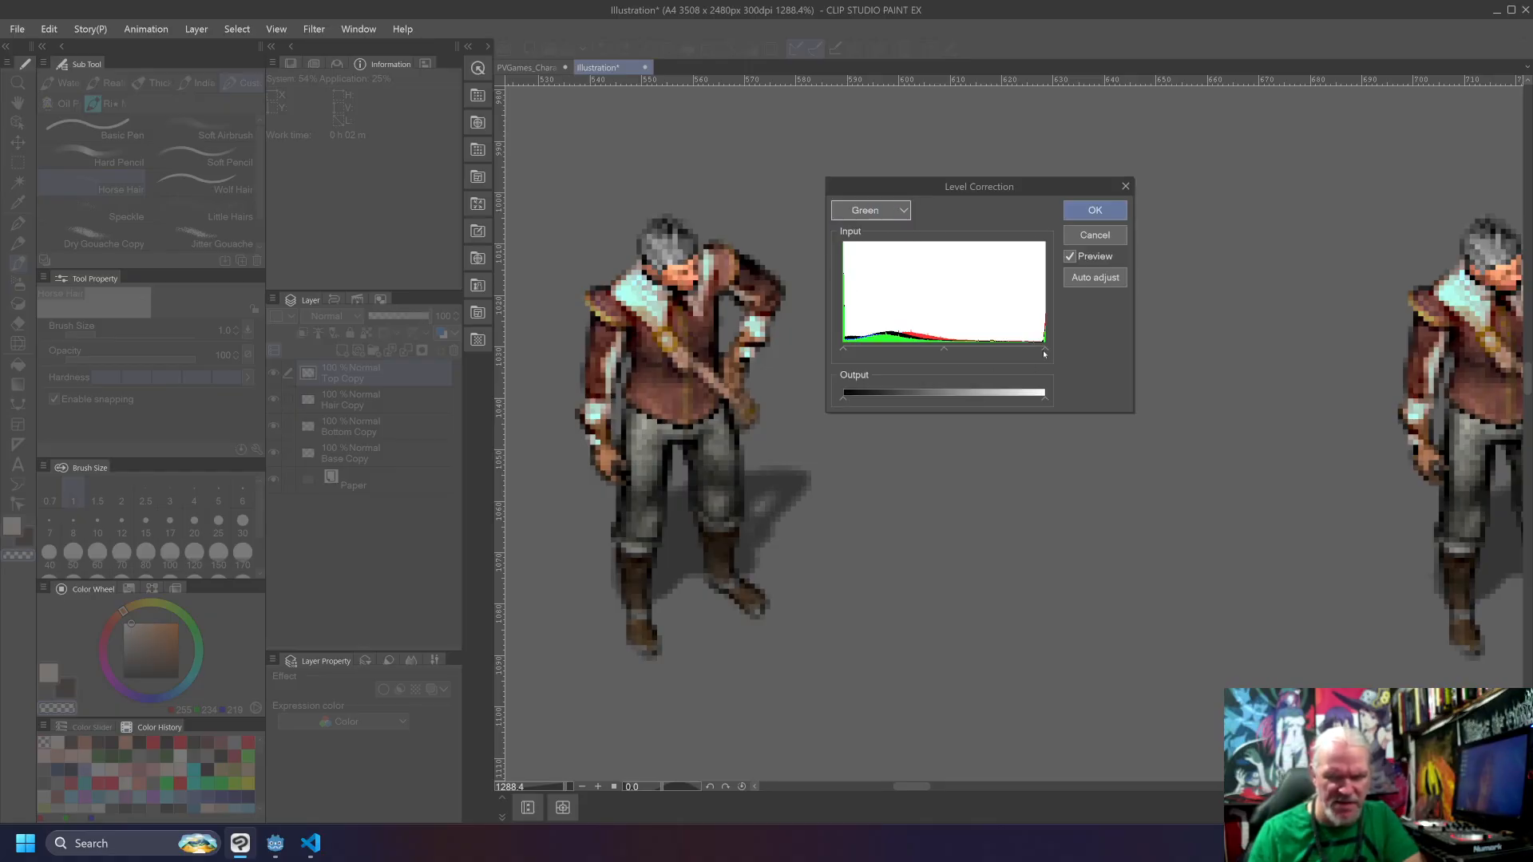
pyautogui.moveTo(943, 349); pyautogui.dragTo(892, 349)
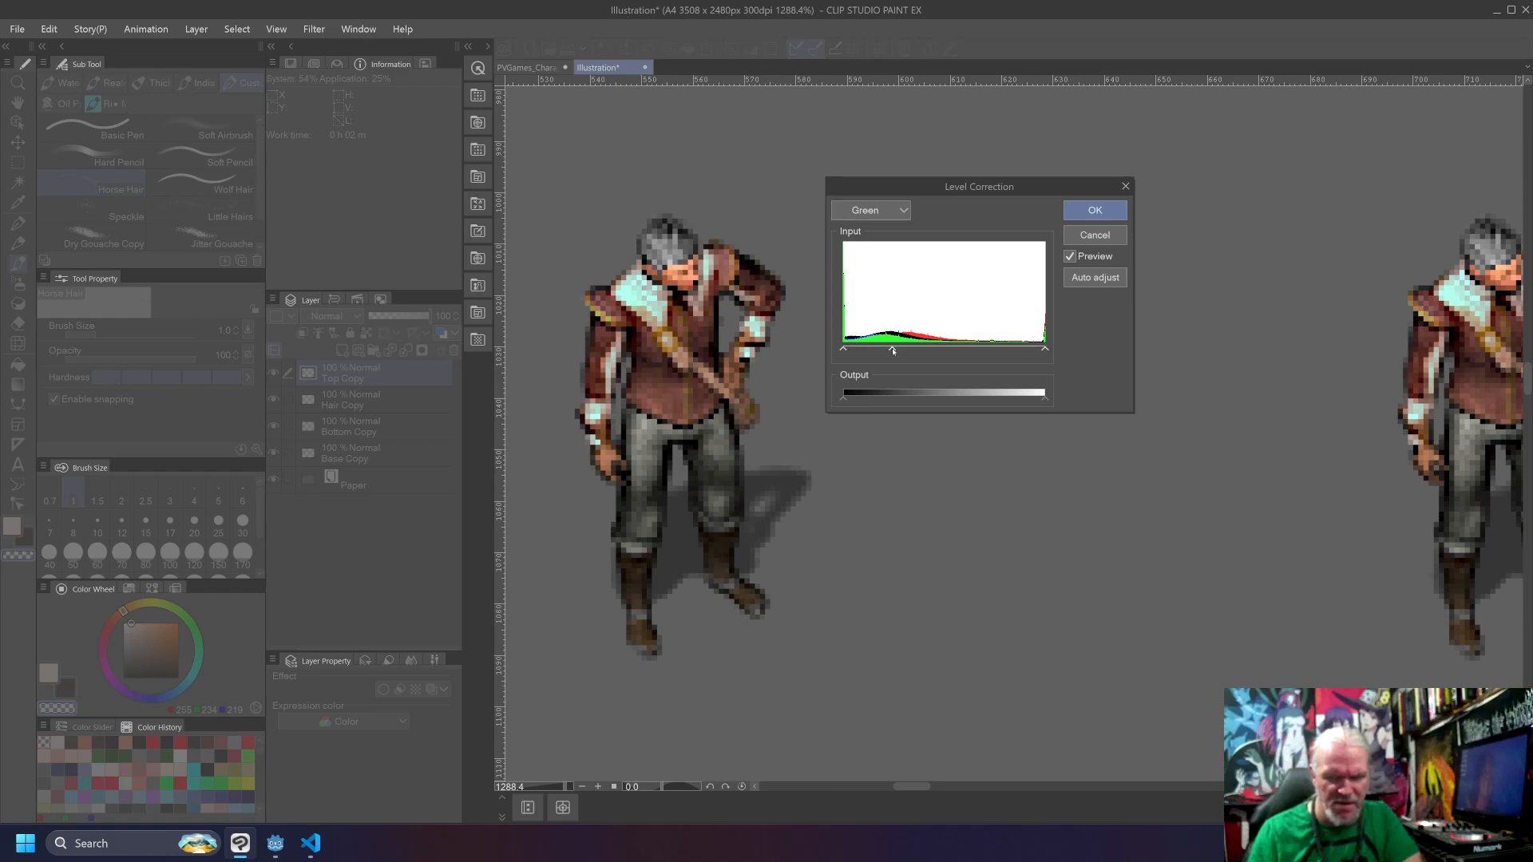
pyautogui.moveTo(1046, 350); pyautogui.dragTo(978, 349)
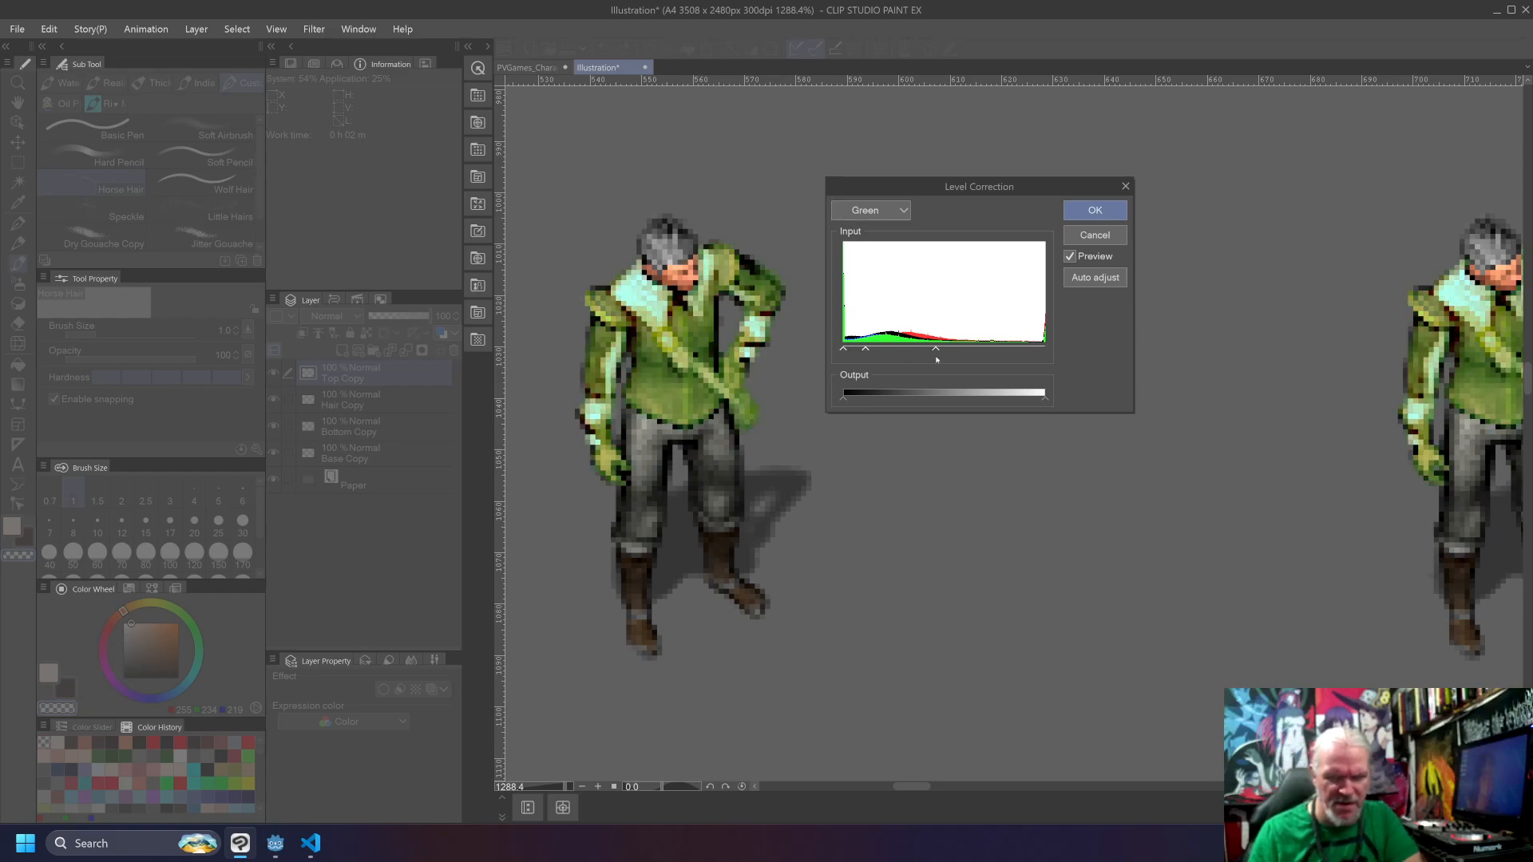
pyautogui.moveTo(889, 351); pyautogui.dragTo(893, 351)
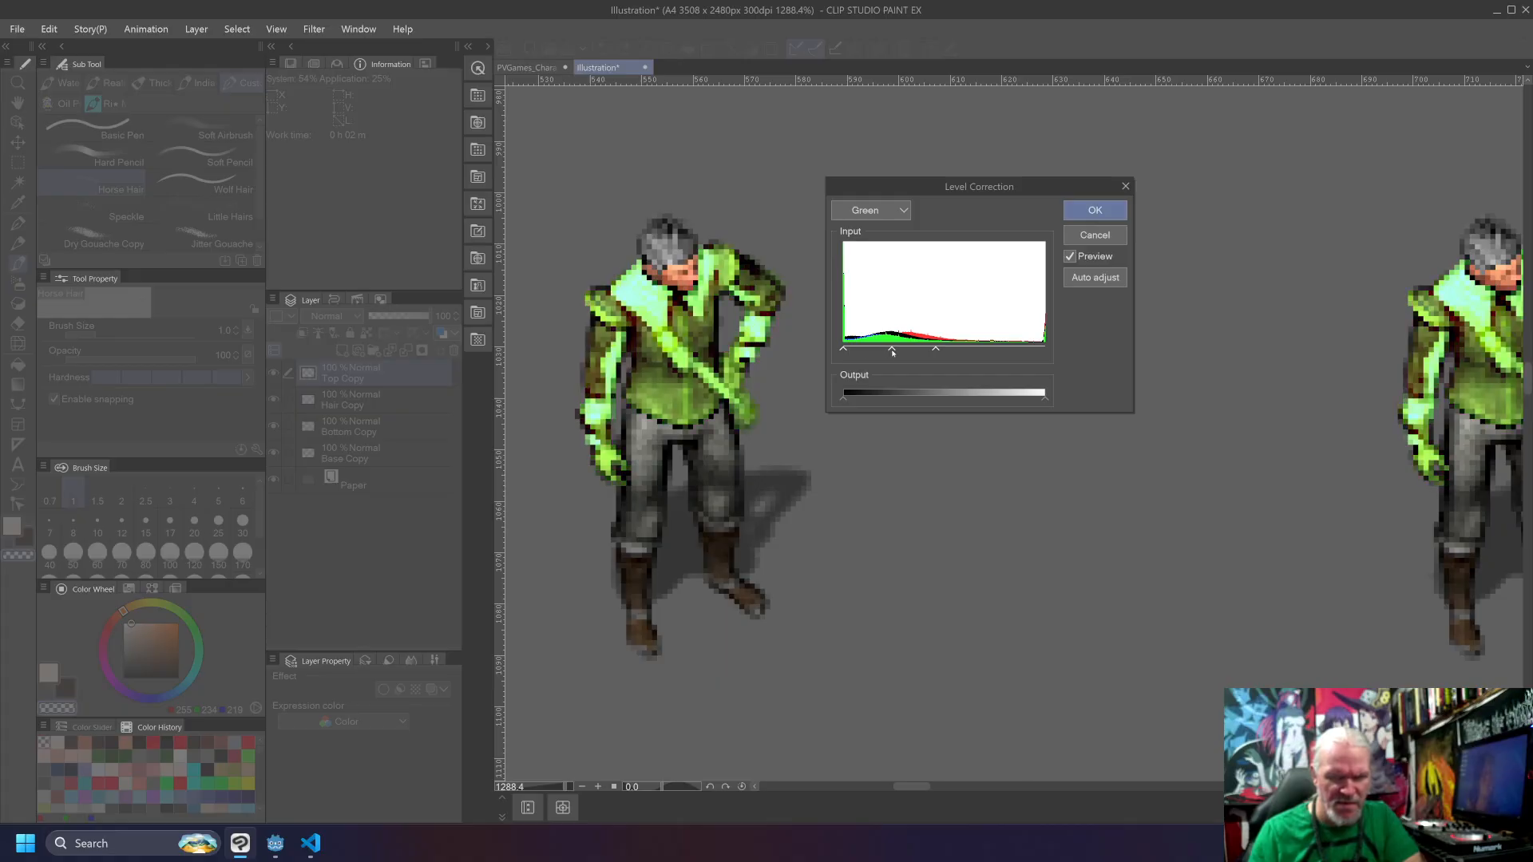
pyautogui.moveTo(1046, 397); pyautogui.dragTo(960, 400)
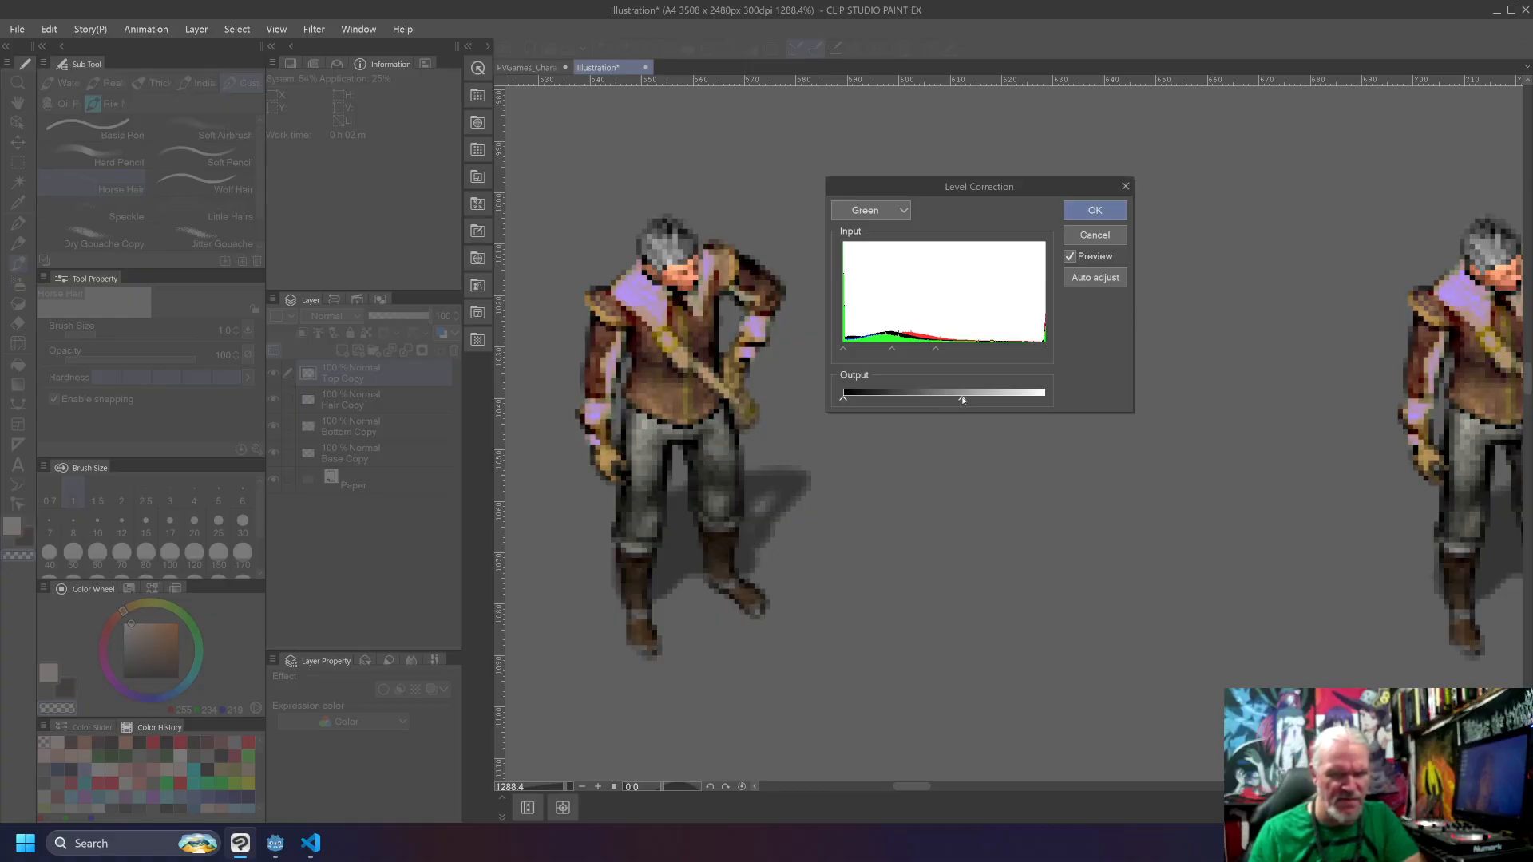
pyautogui.click(1095, 235)
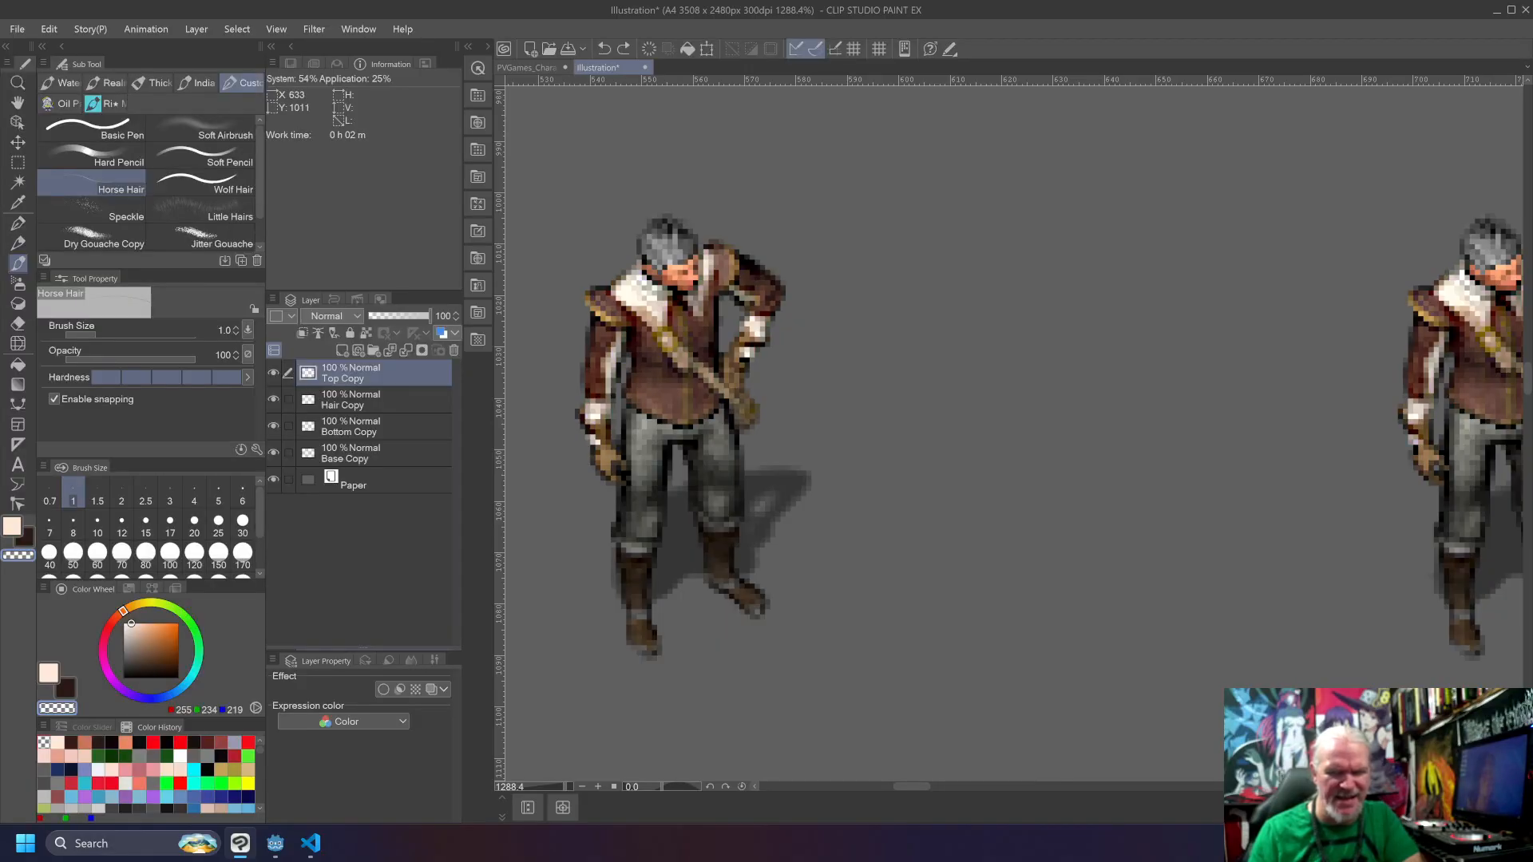
# Step: Adjust the Top Copy layer to brightness -16 and contrast 32
pyautogui.click(49, 28)
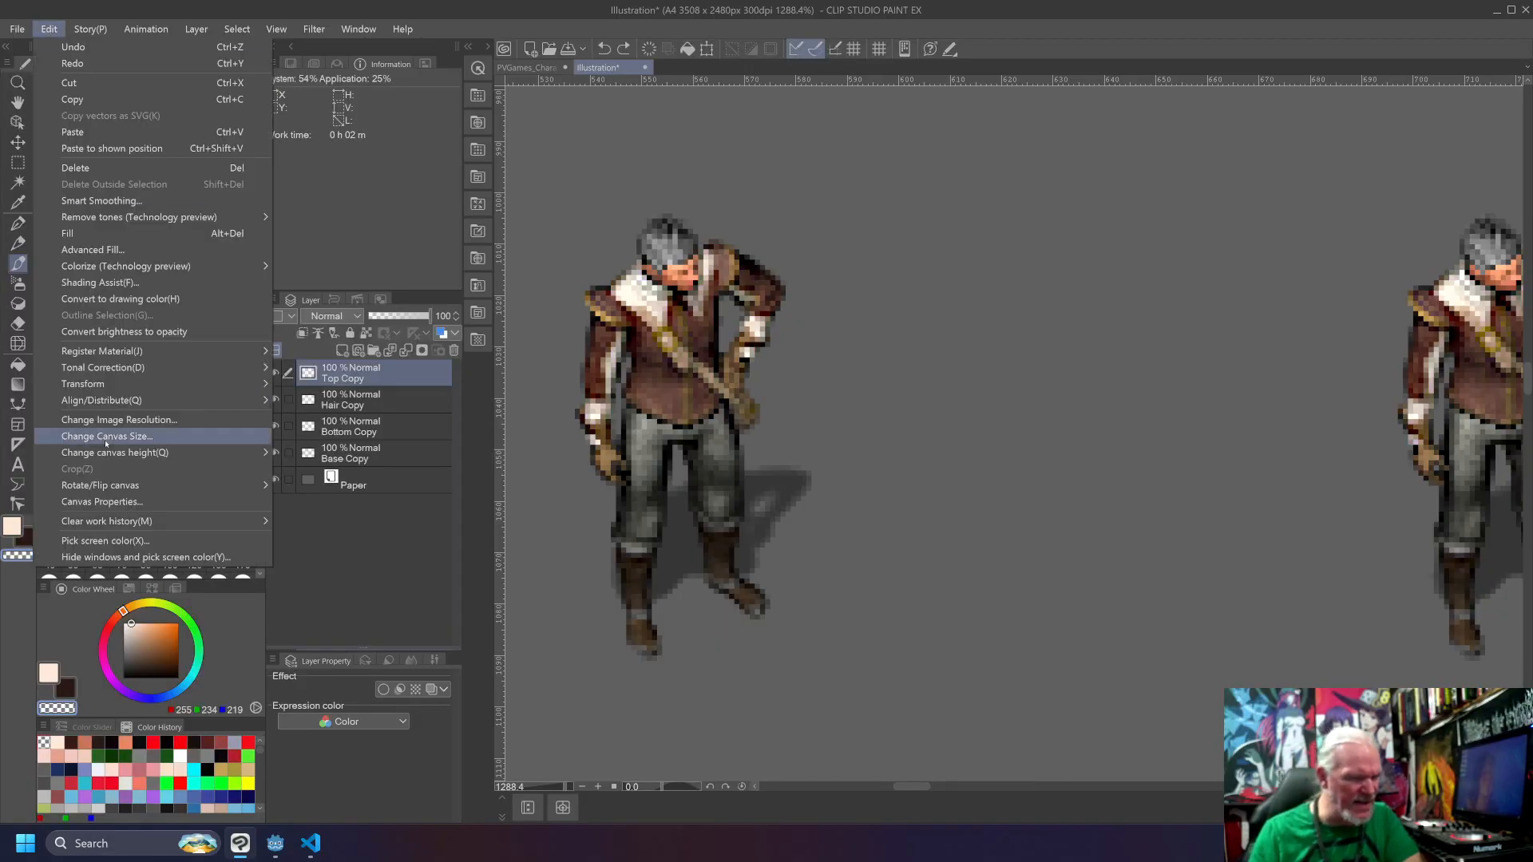
pyautogui.moveTo(106, 363)
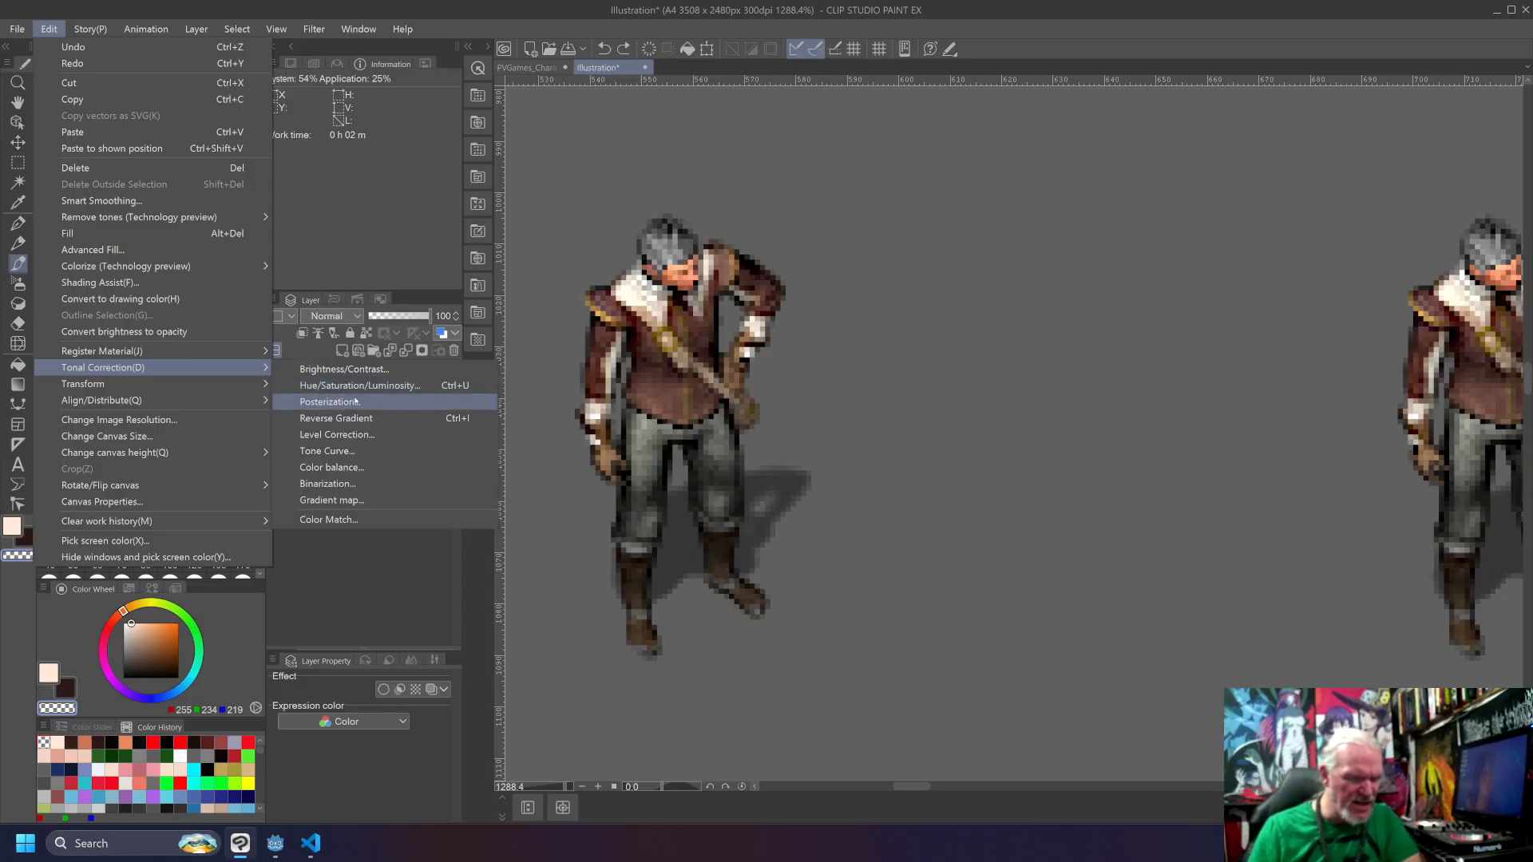
pyautogui.click(463, 385)
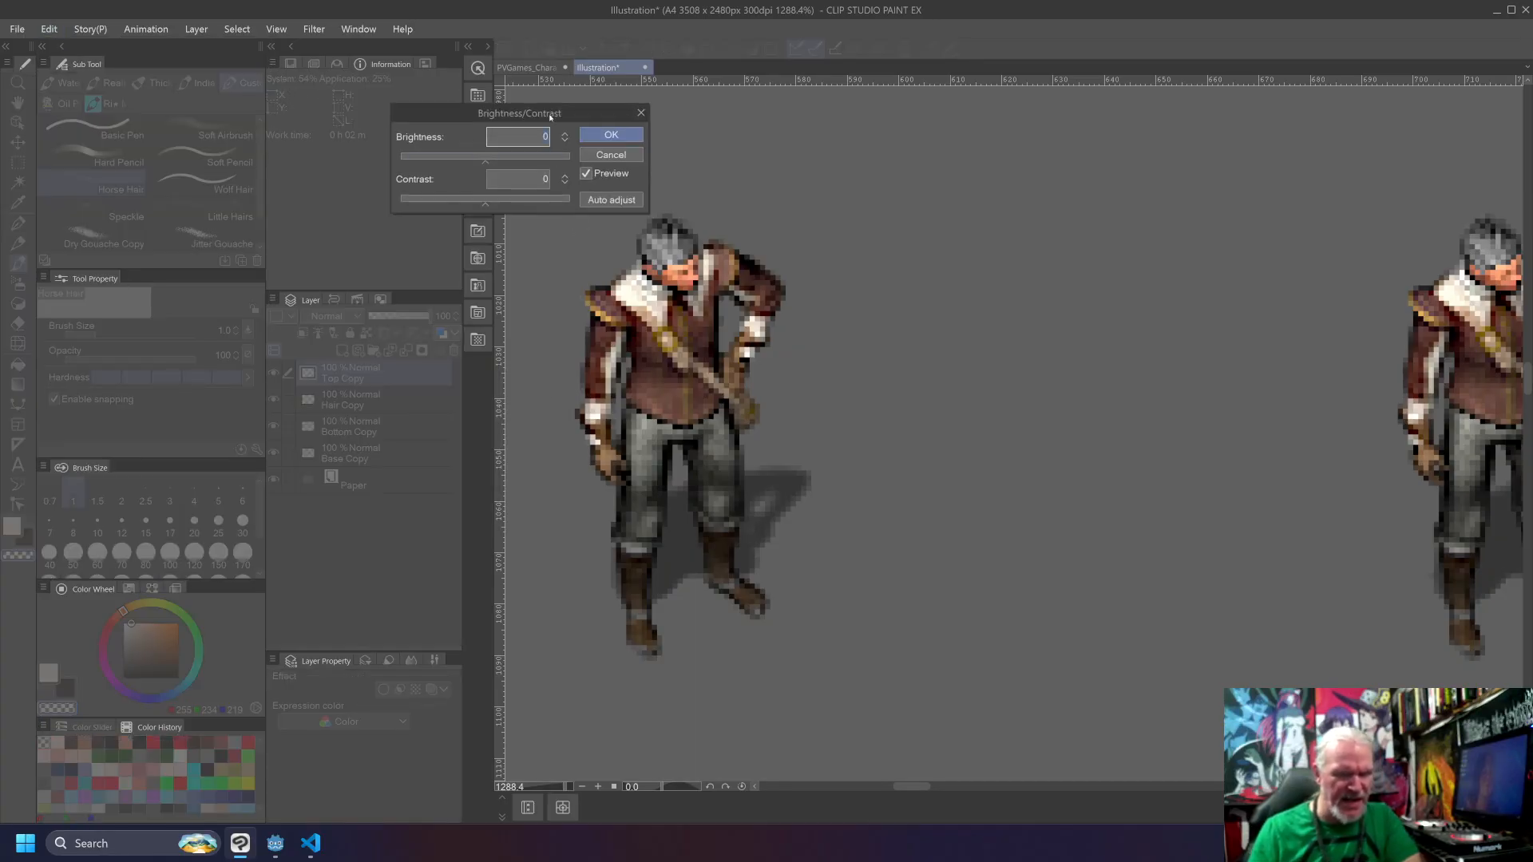
pyautogui.moveTo(485, 156); pyautogui.dragTo(519, 165)
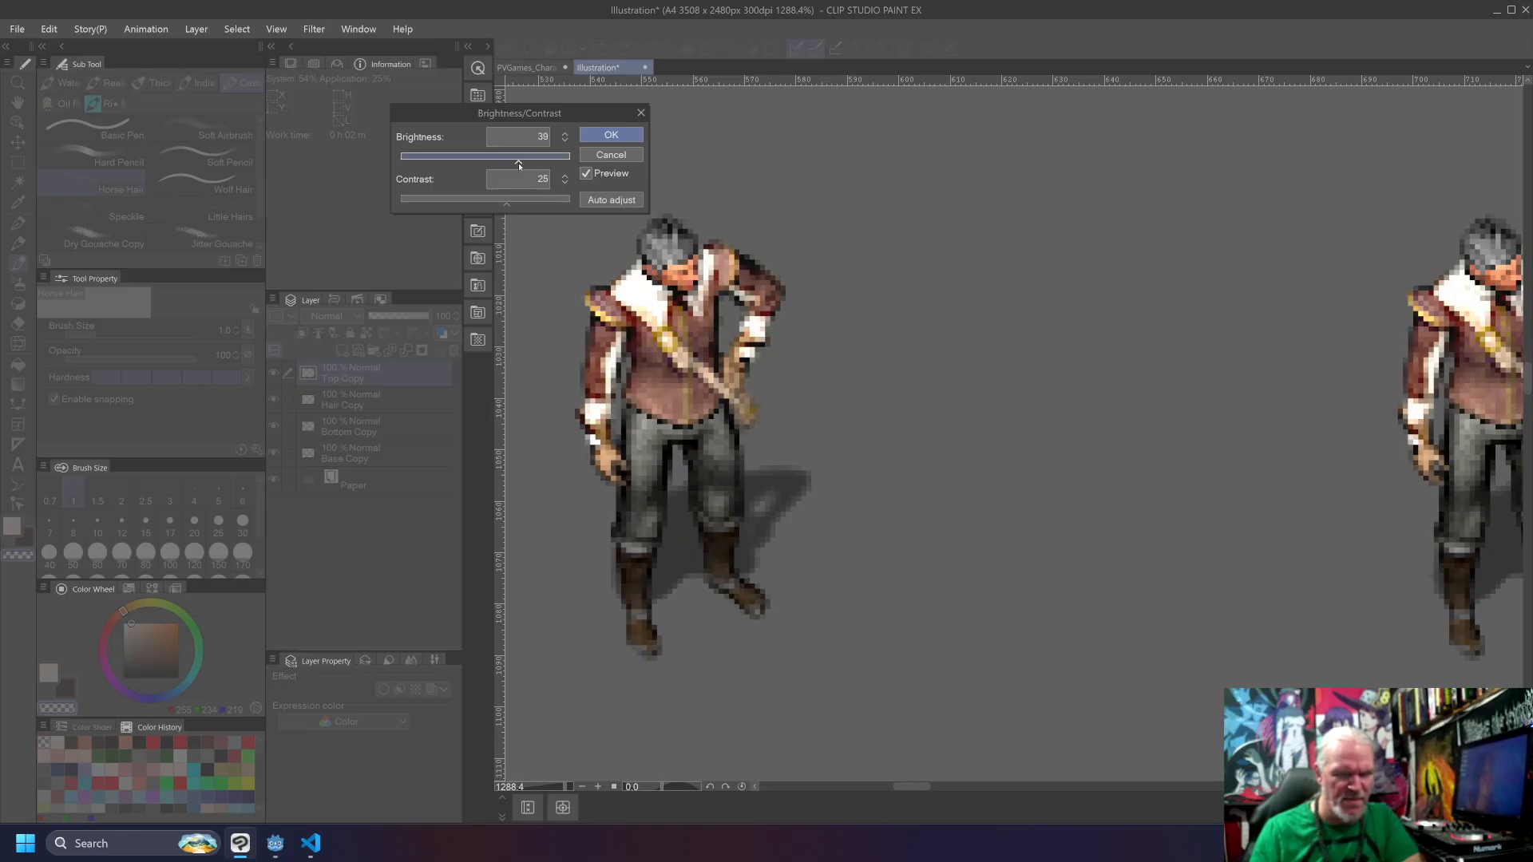
pyautogui.moveTo(506, 205); pyautogui.dragTo(472, 168)
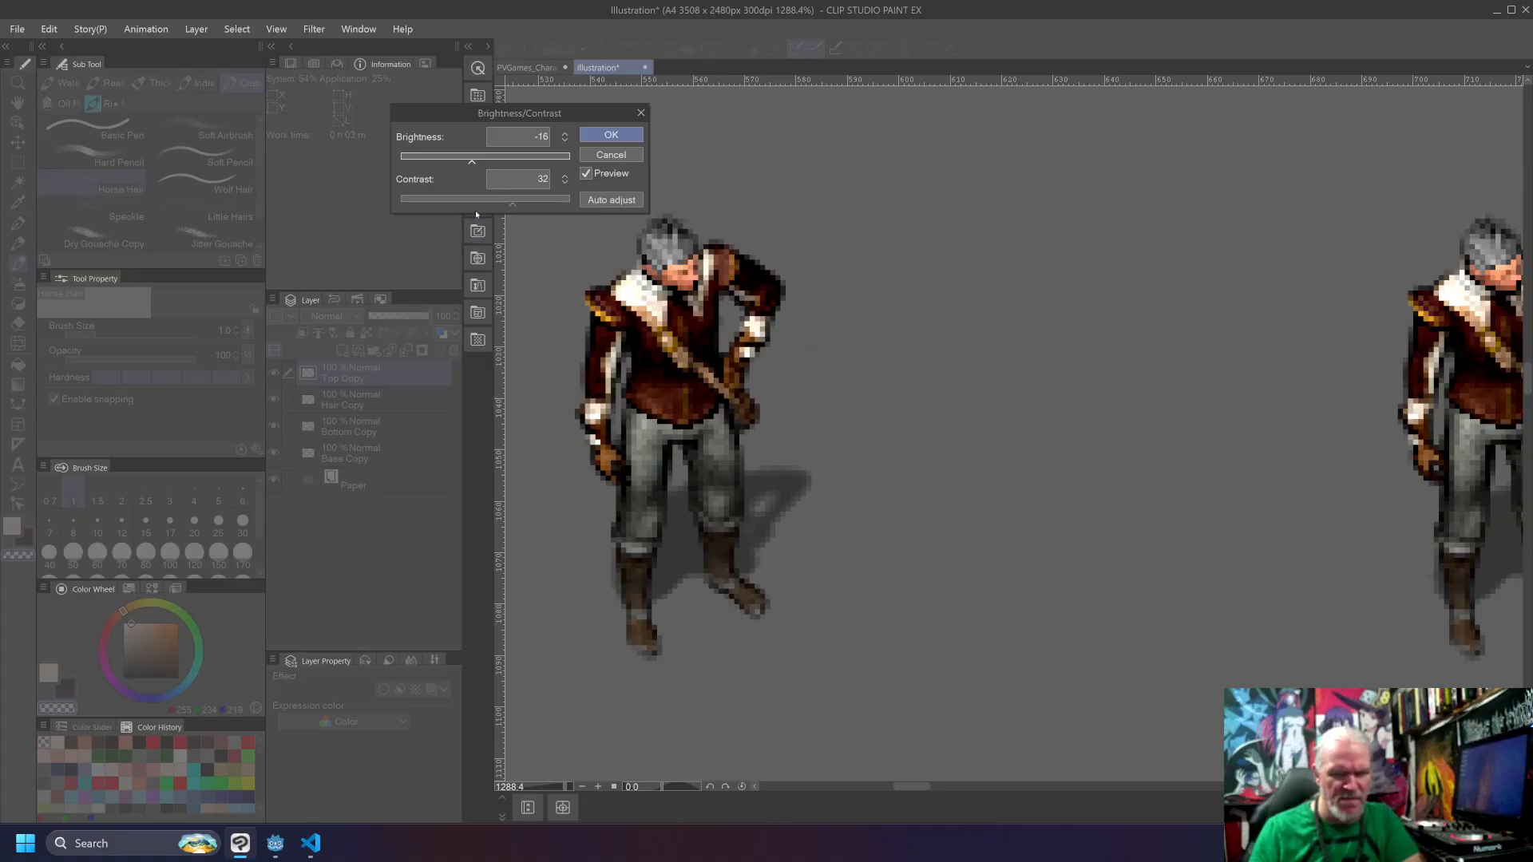
pyautogui.click(611, 135)
# Step: Tint the Hair Copy layer blond using Color balance half-tone levels of 6 cyan-red, 4 magenta-green and -75 yellow-blue
pyautogui.click(379, 401)
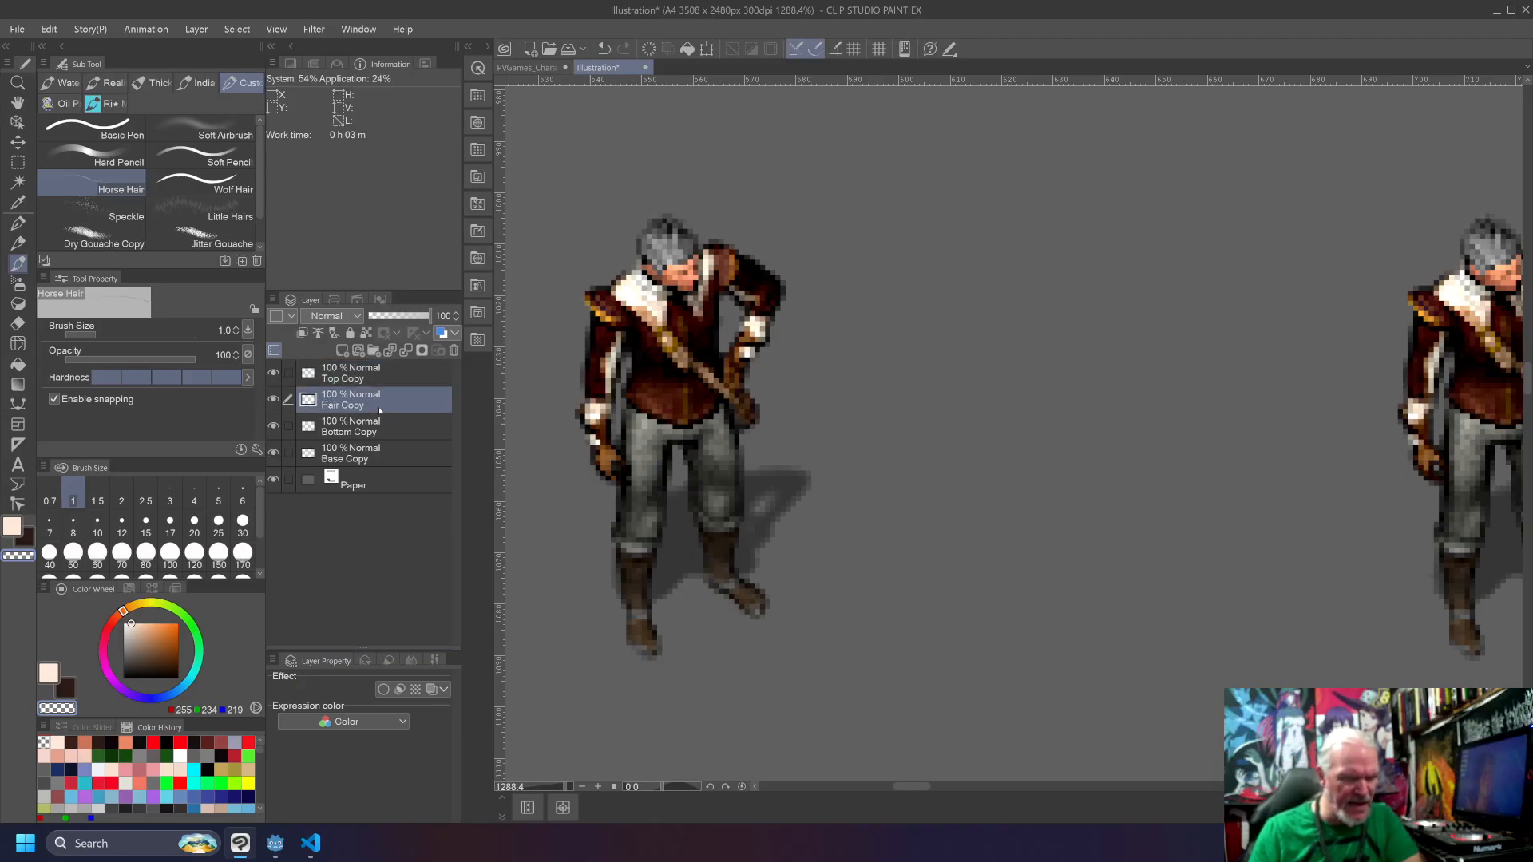
pyautogui.click(47, 30)
pyautogui.moveTo(104, 381)
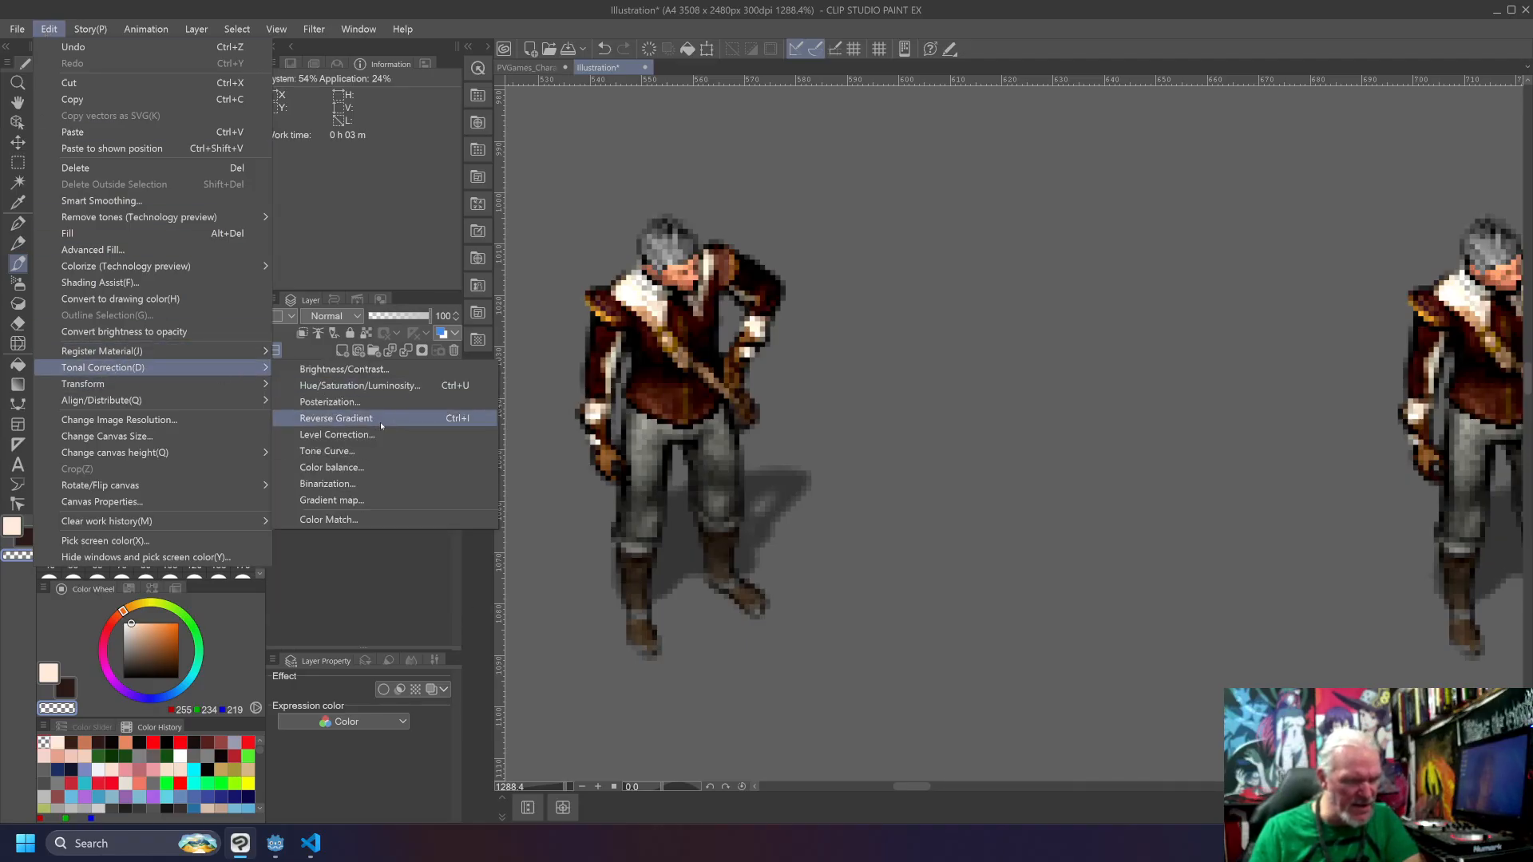
pyautogui.click(381, 467)
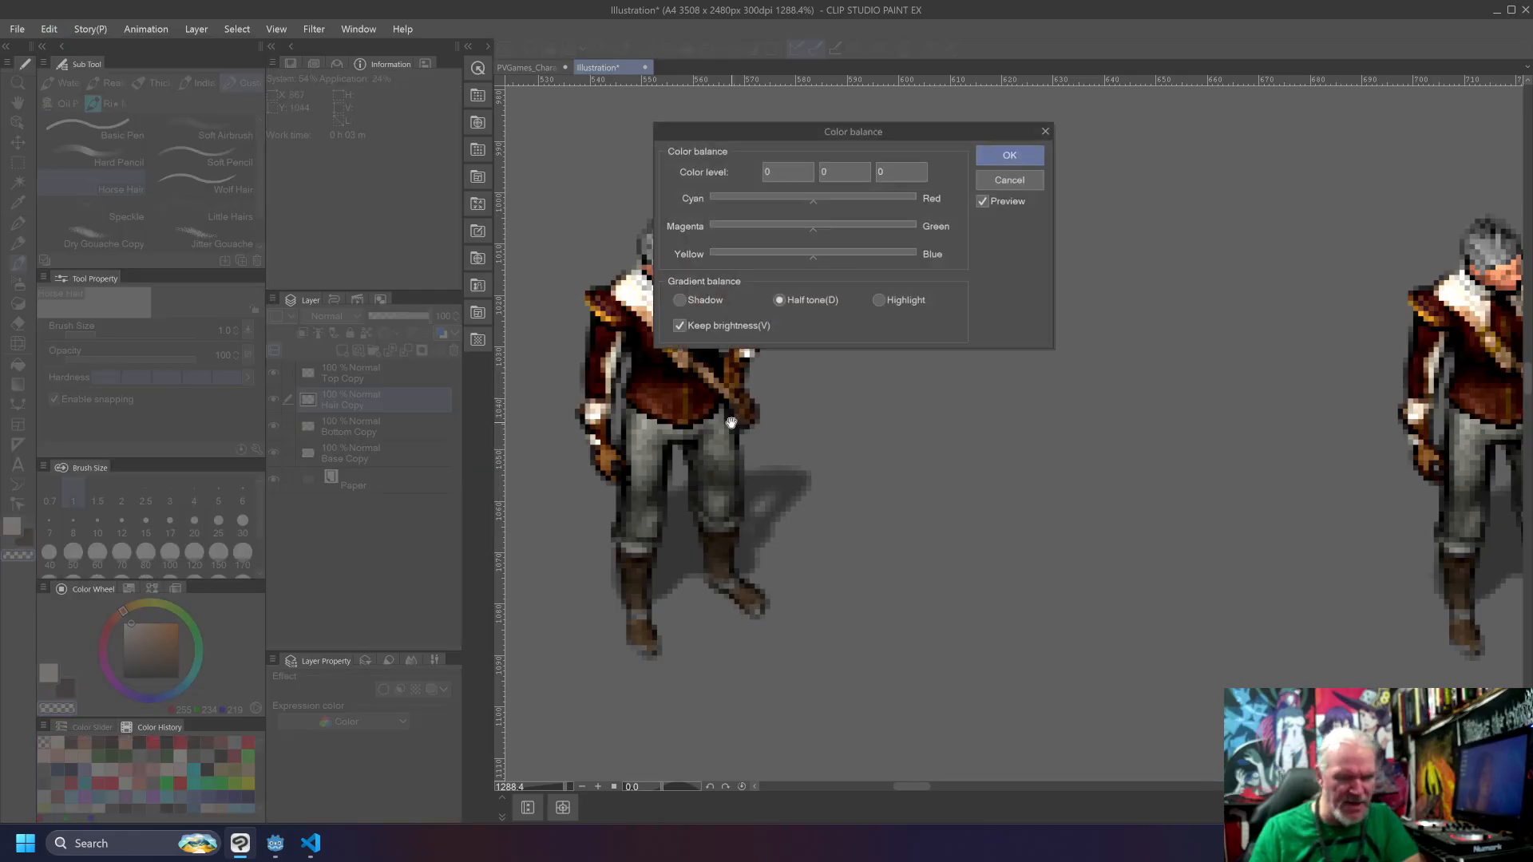
pyautogui.moveTo(850, 132); pyautogui.dragTo(1047, 140)
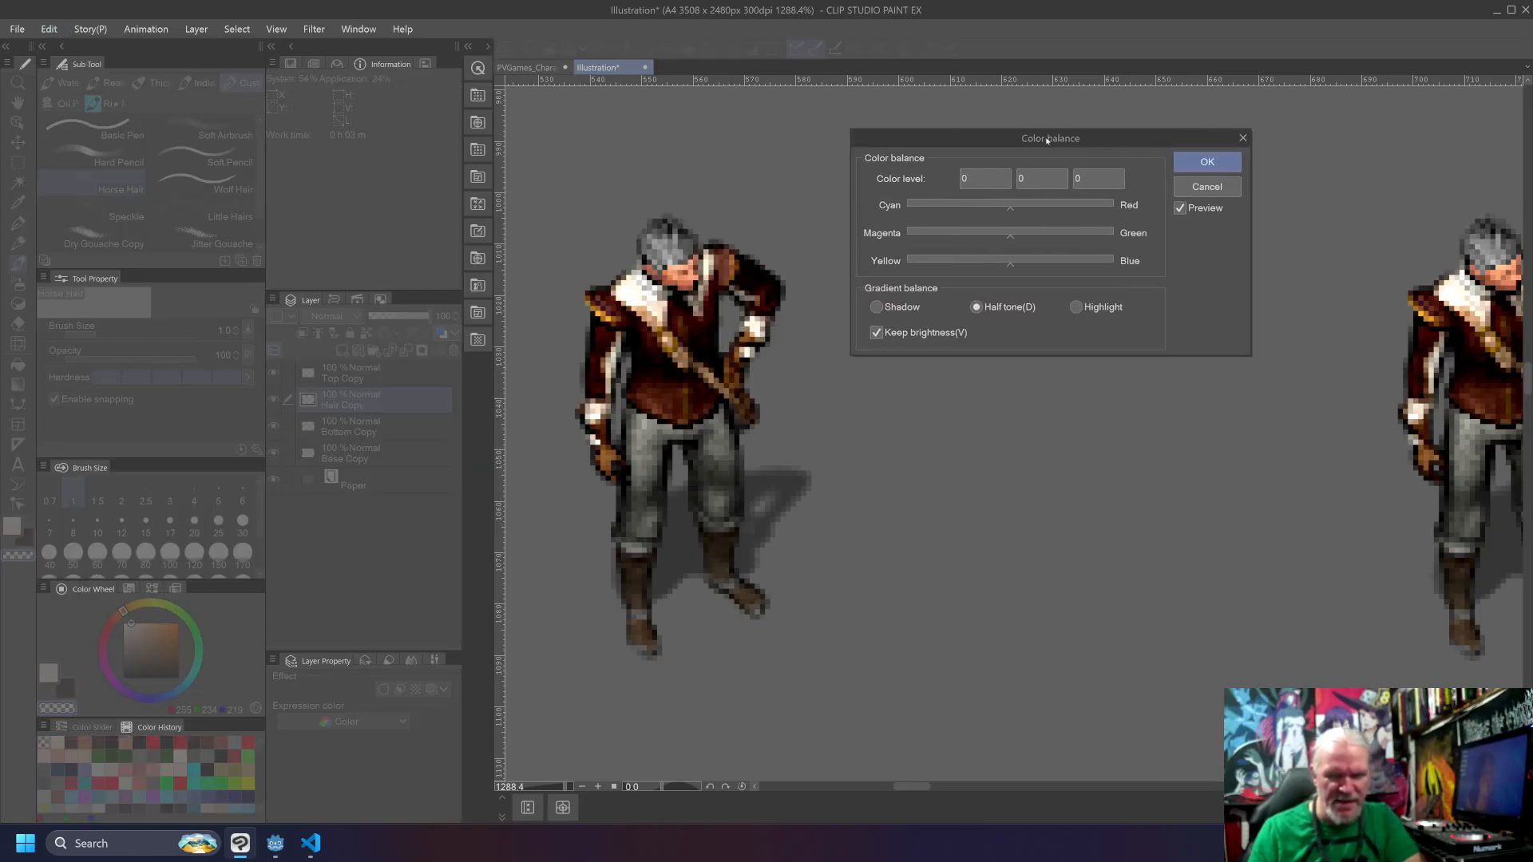
pyautogui.moveTo(1011, 267); pyautogui.dragTo(996, 217)
pyautogui.click(1008, 236)
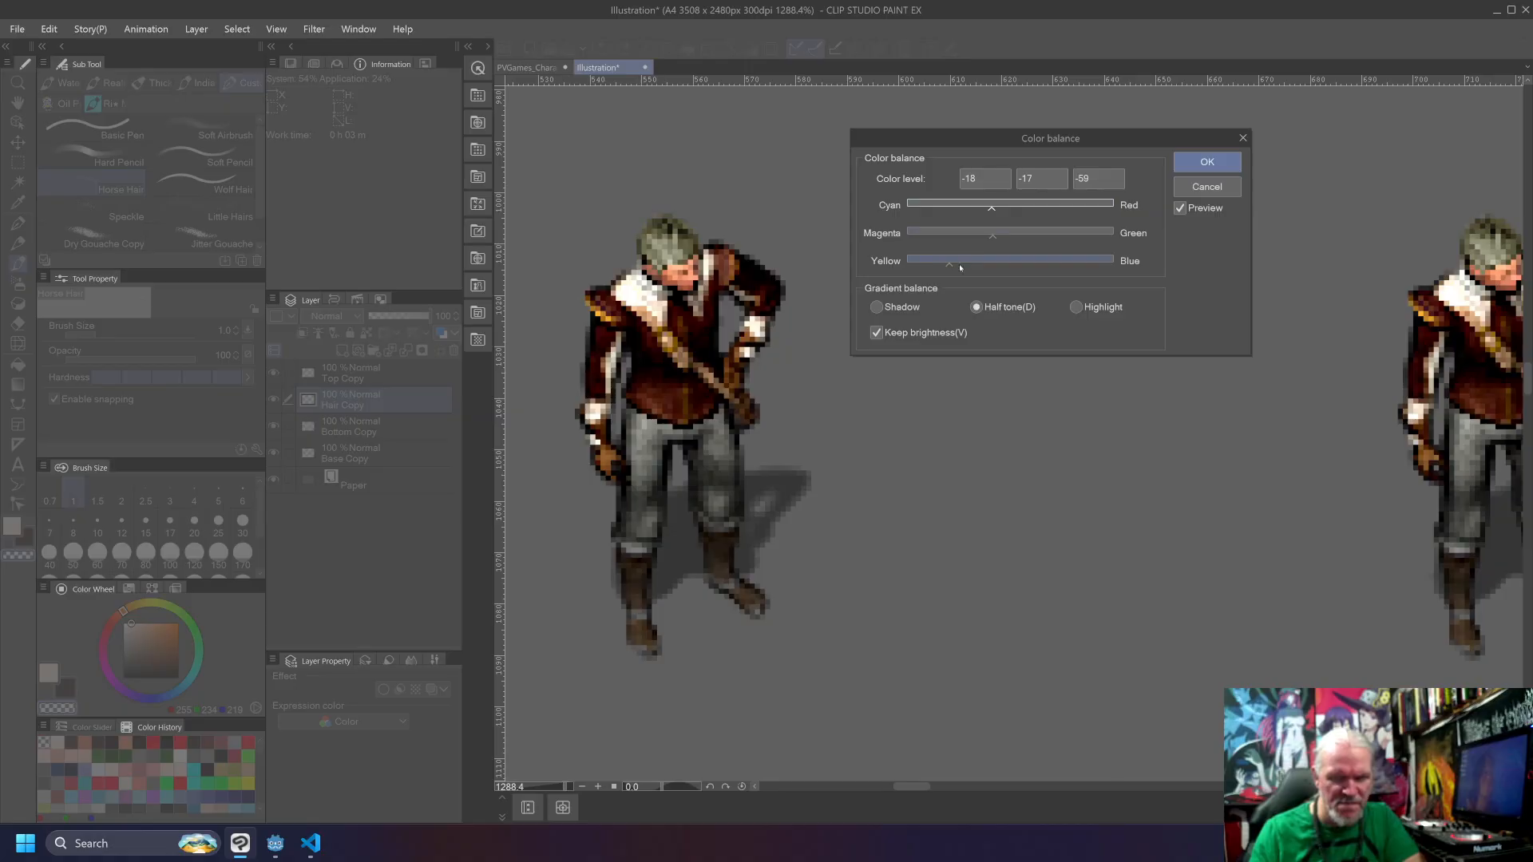
pyautogui.moveTo(951, 271); pyautogui.dragTo(1018, 214)
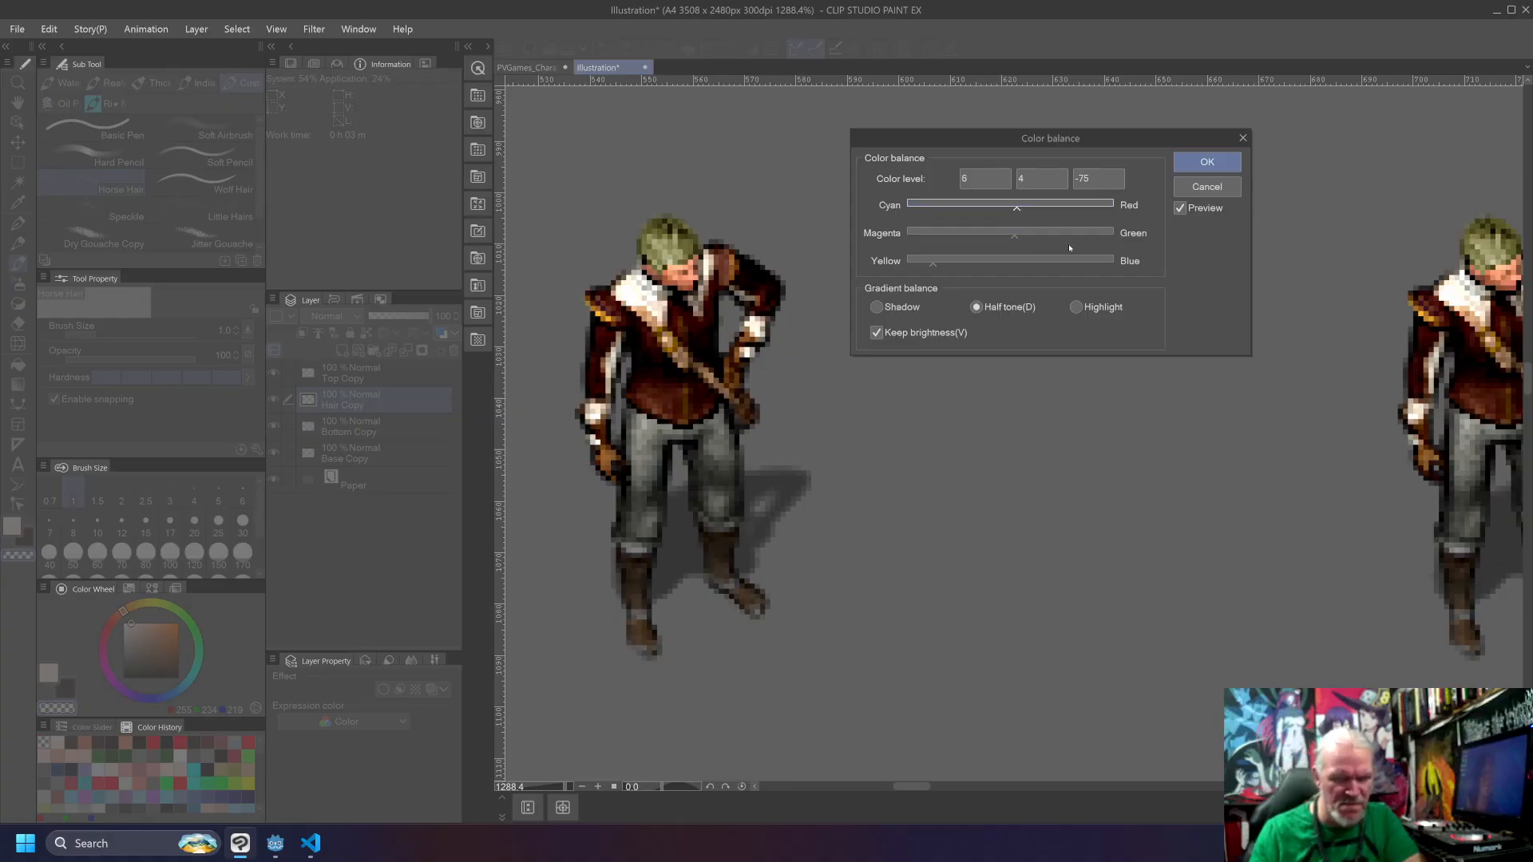
pyautogui.click(1208, 166)
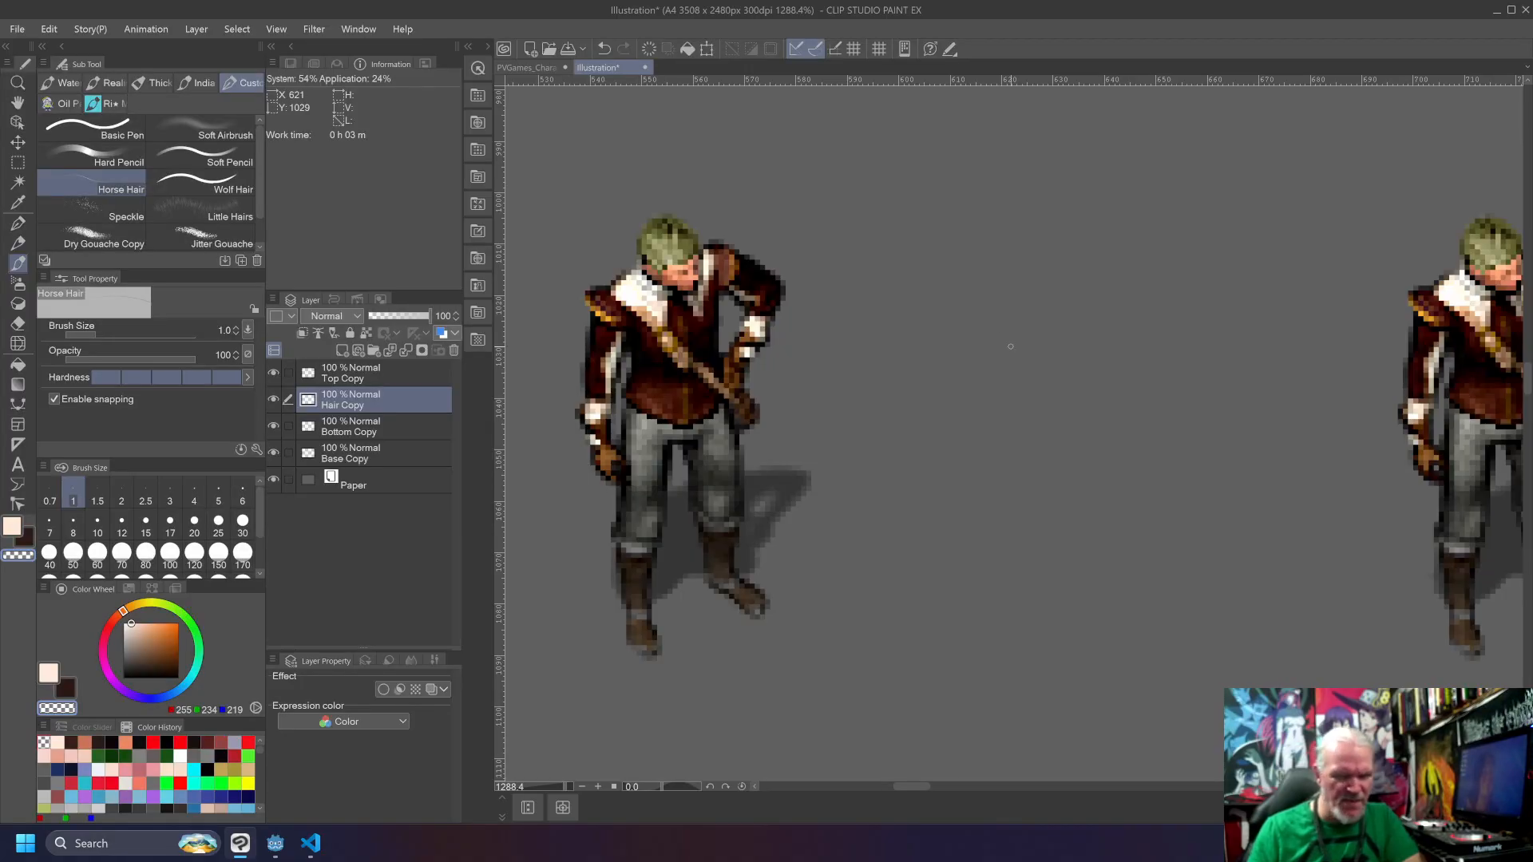
# Step: Recolour the Bottom Copy layer with hue -46, saturation 39 and luminosity -34
pyautogui.click(405, 428)
pyautogui.rightClick(405, 429)
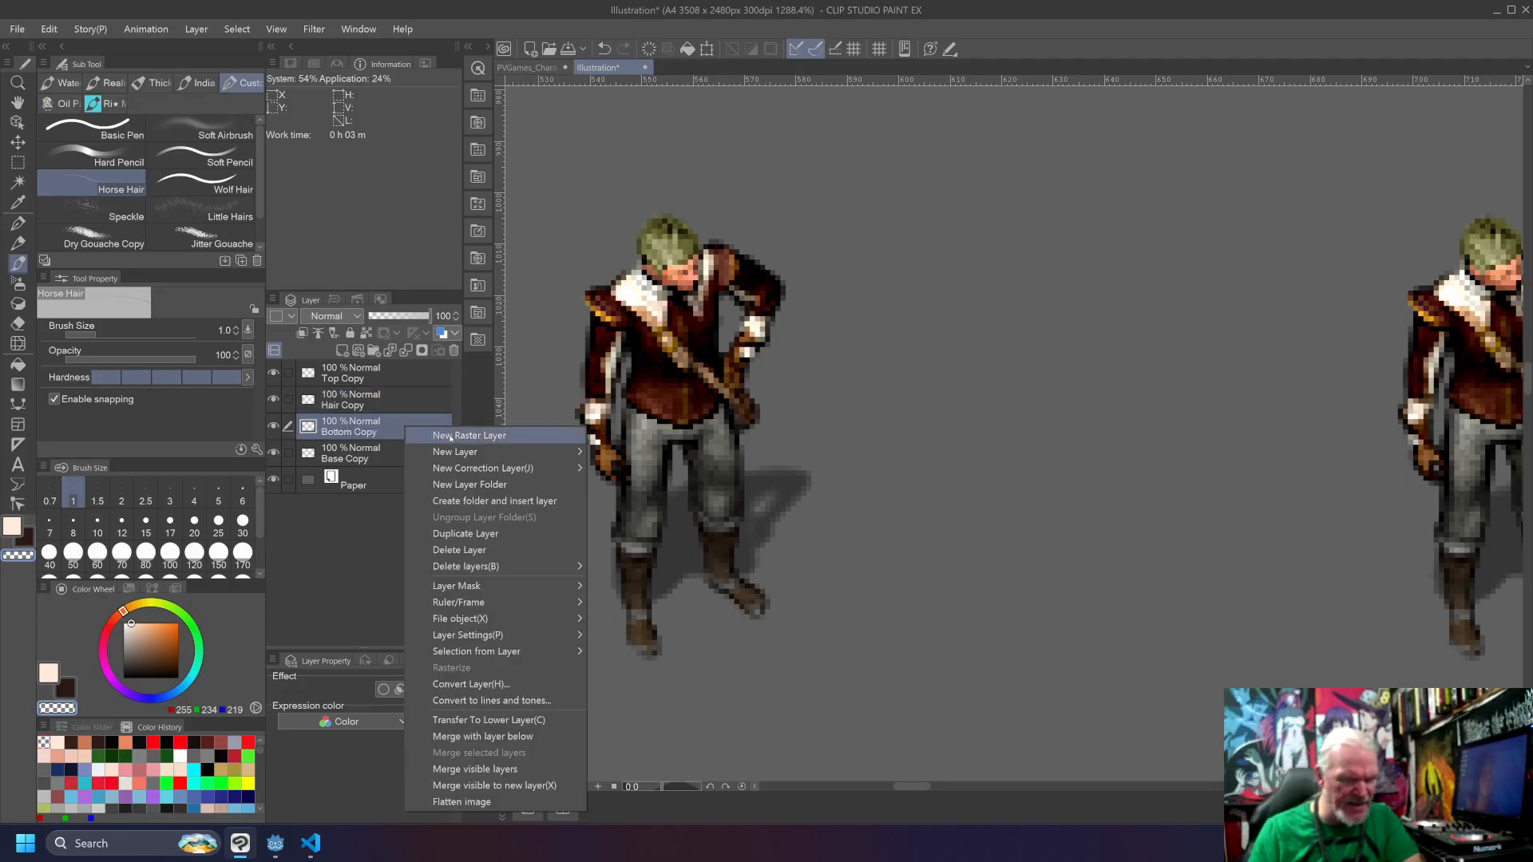
pyautogui.click(386, 517)
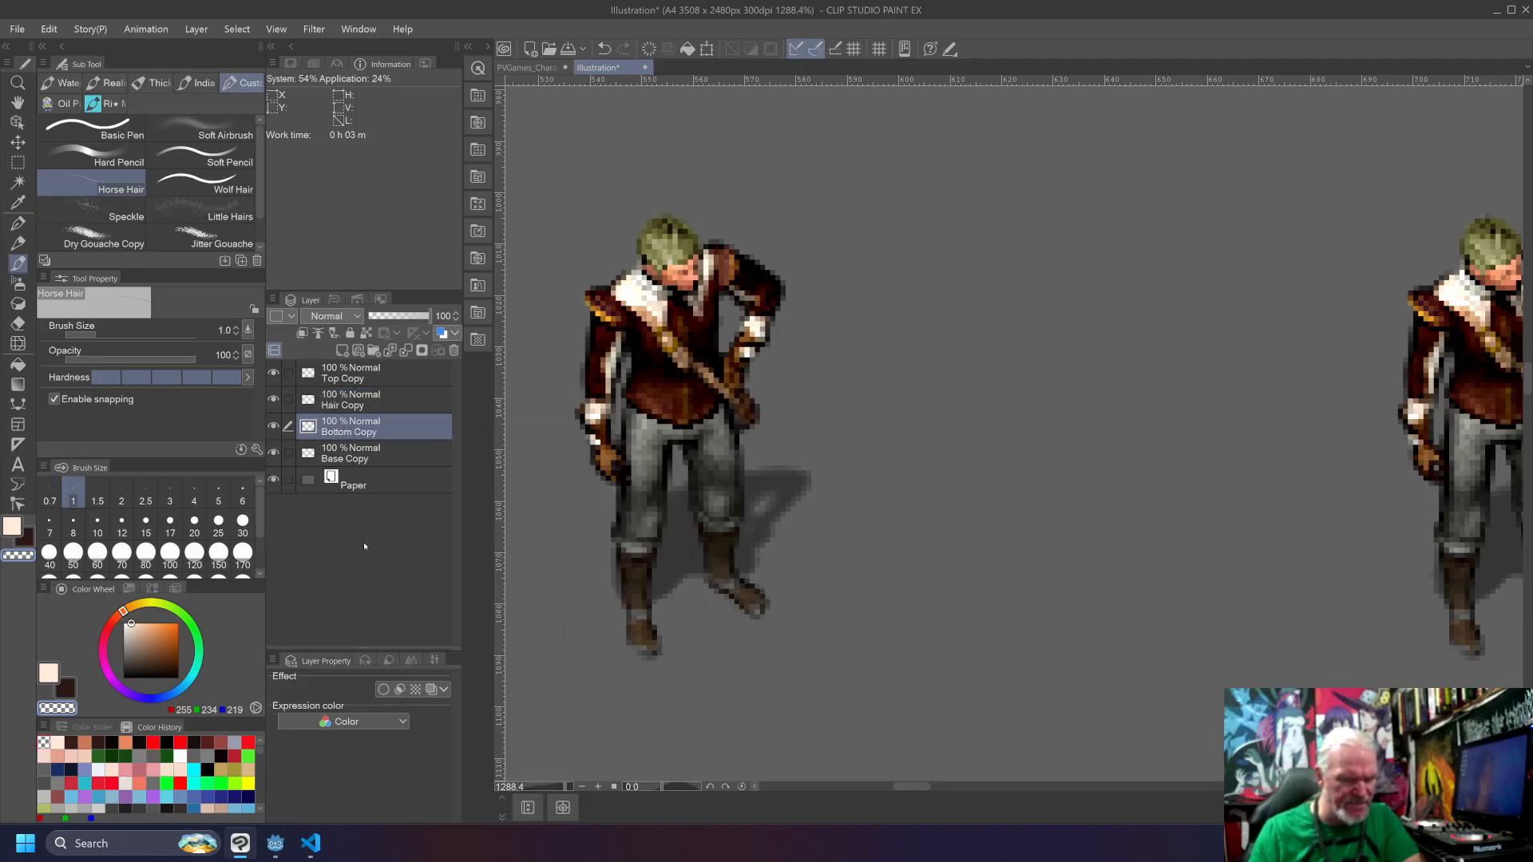
pyautogui.click(49, 29)
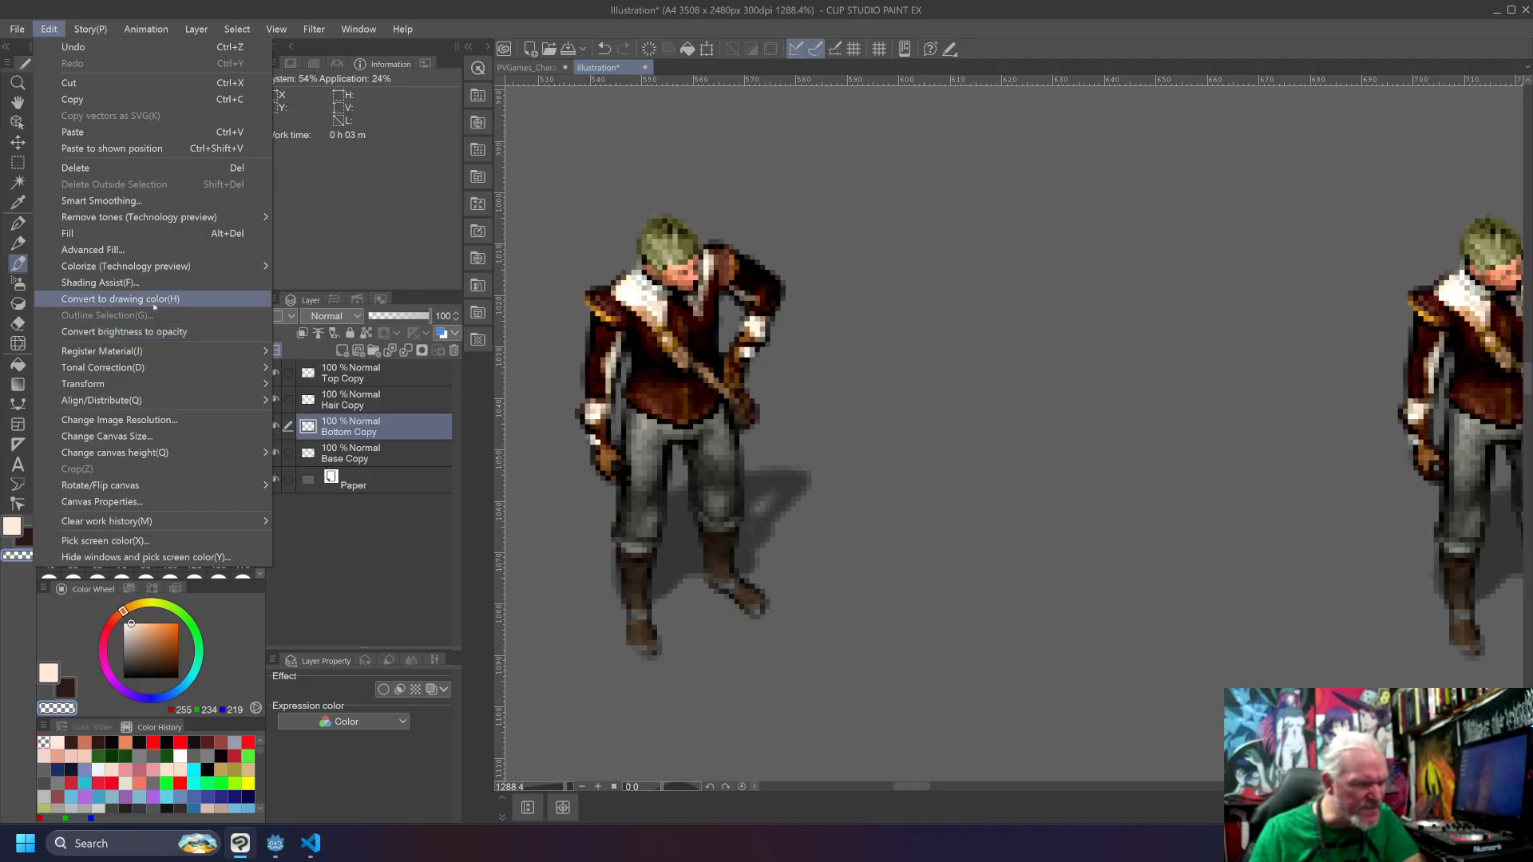
pyautogui.moveTo(160, 367)
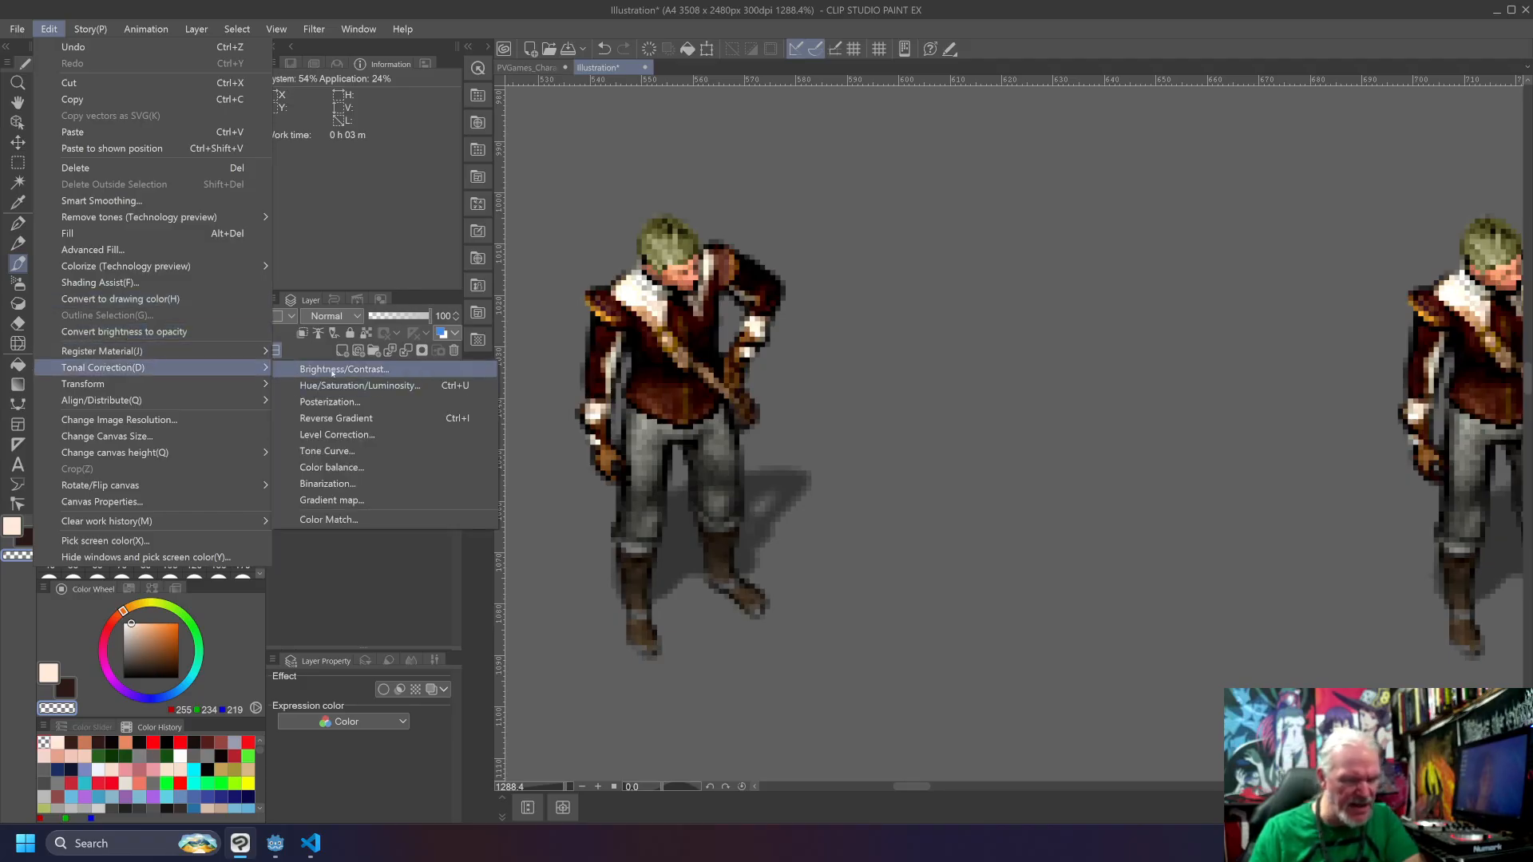
pyautogui.click(351, 386)
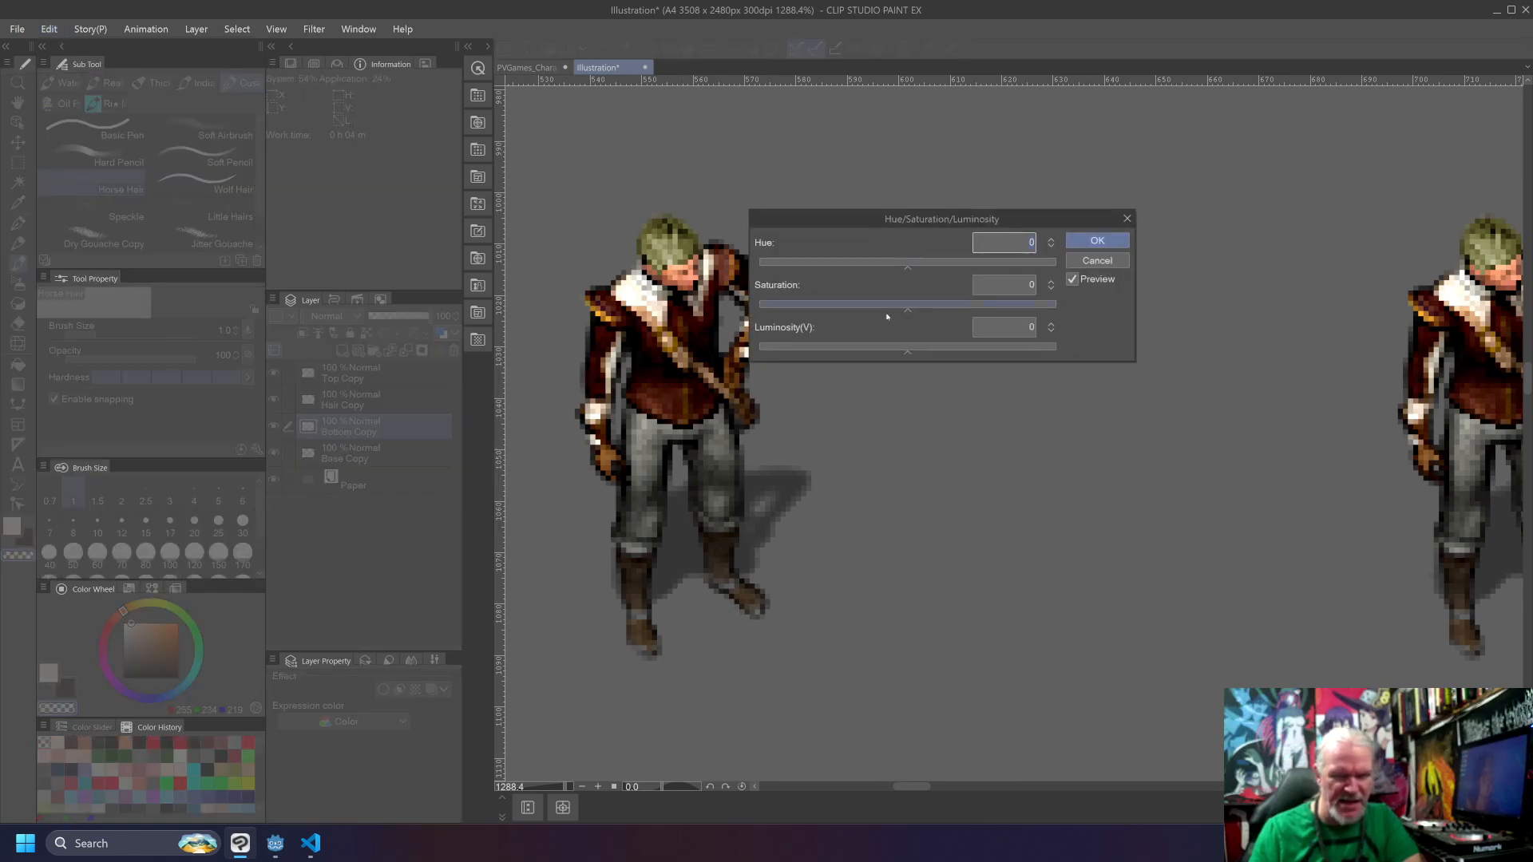
pyautogui.moveTo(911, 314); pyautogui.dragTo(1002, 318)
pyautogui.moveTo(908, 270); pyautogui.dragTo(869, 277)
pyautogui.moveTo(996, 317); pyautogui.dragTo(973, 319)
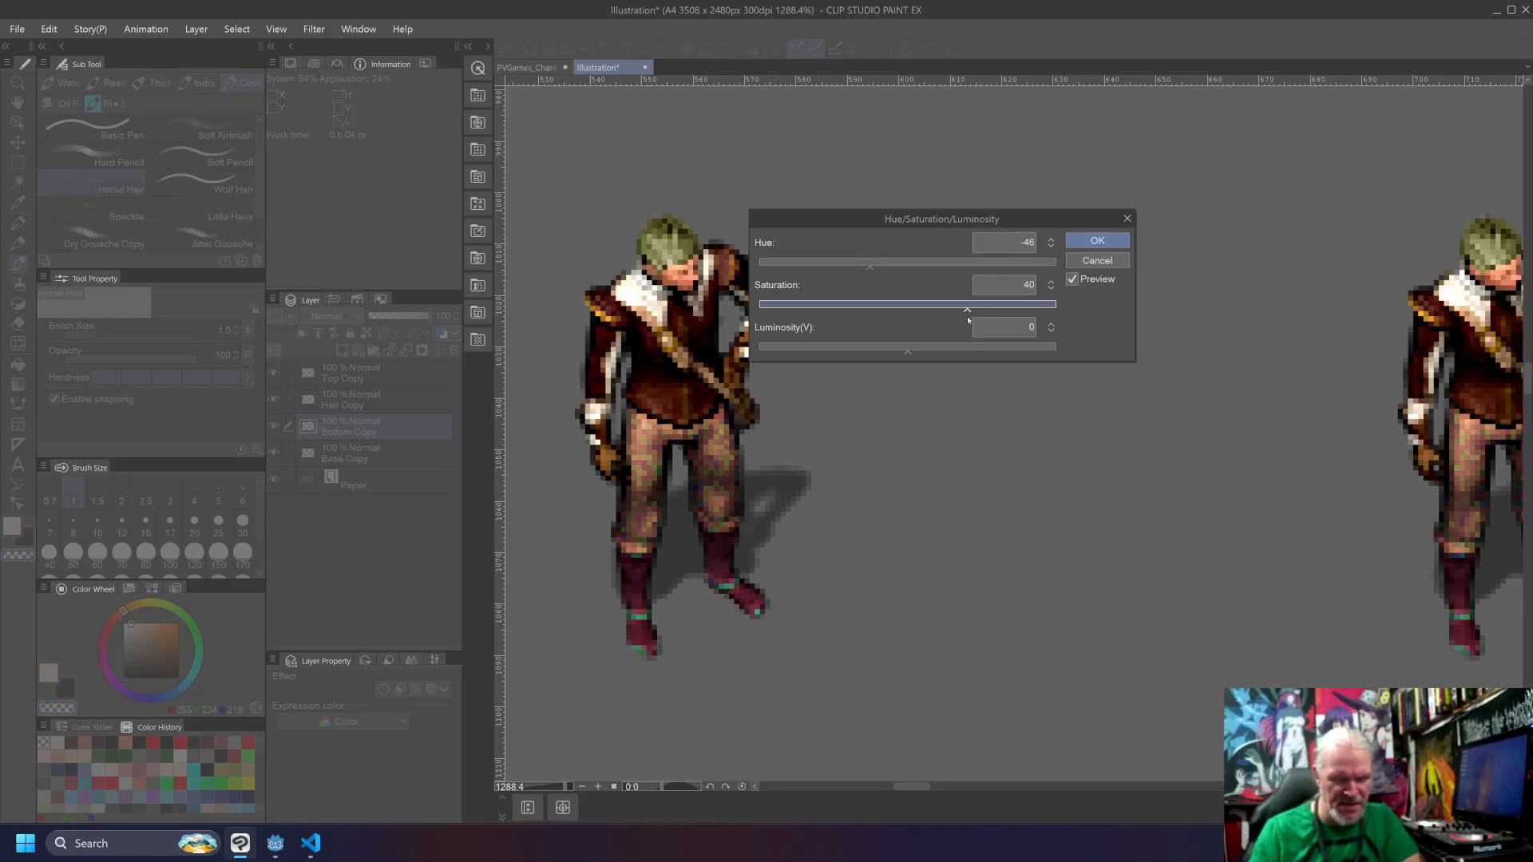
pyautogui.moveTo(912, 355); pyautogui.dragTo(898, 358)
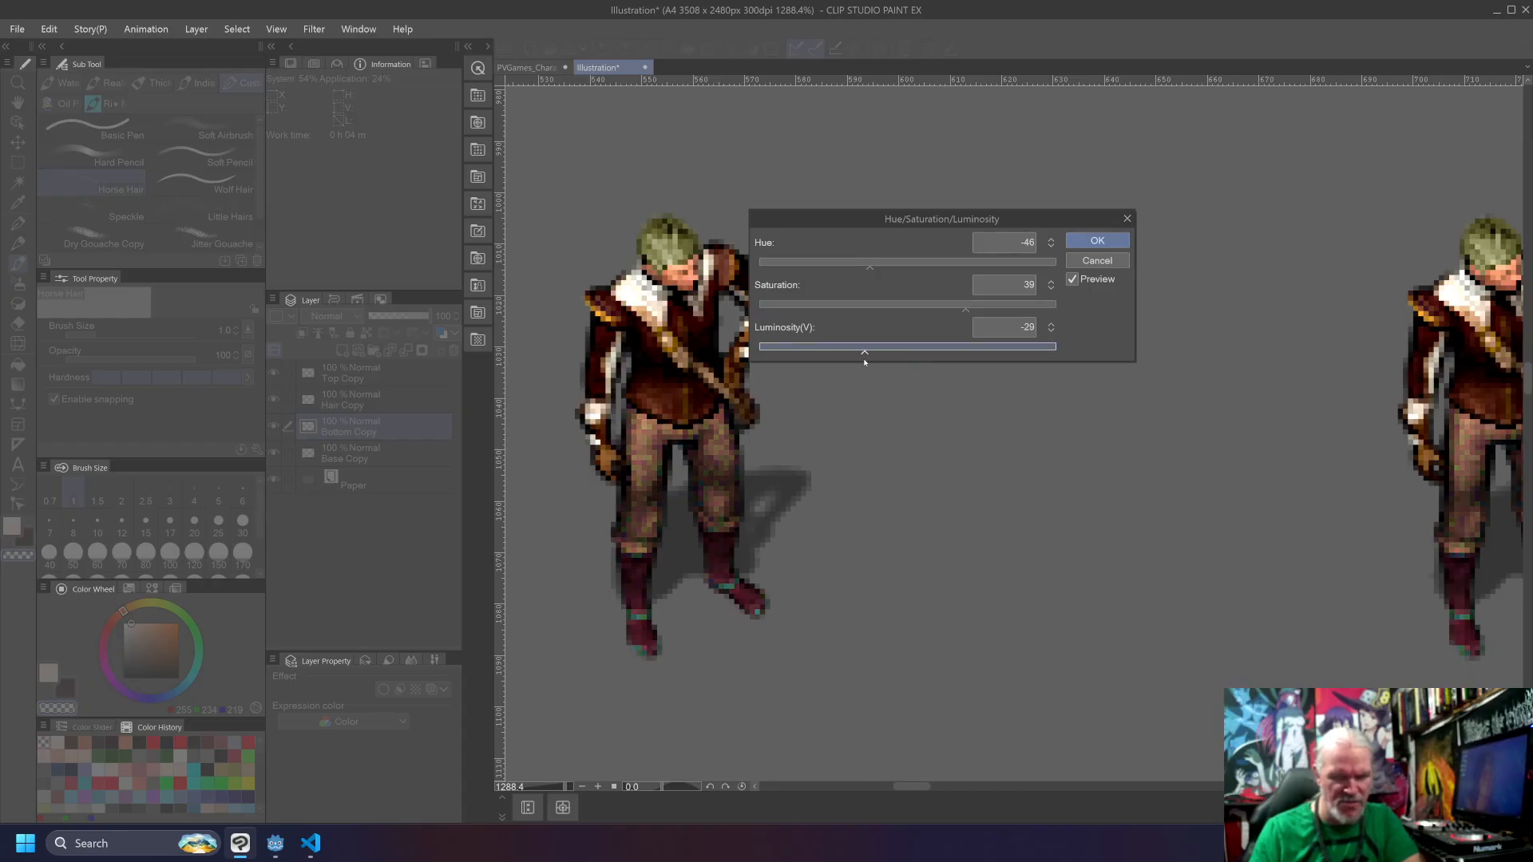
pyautogui.moveTo(862, 363); pyautogui.dragTo(861, 361)
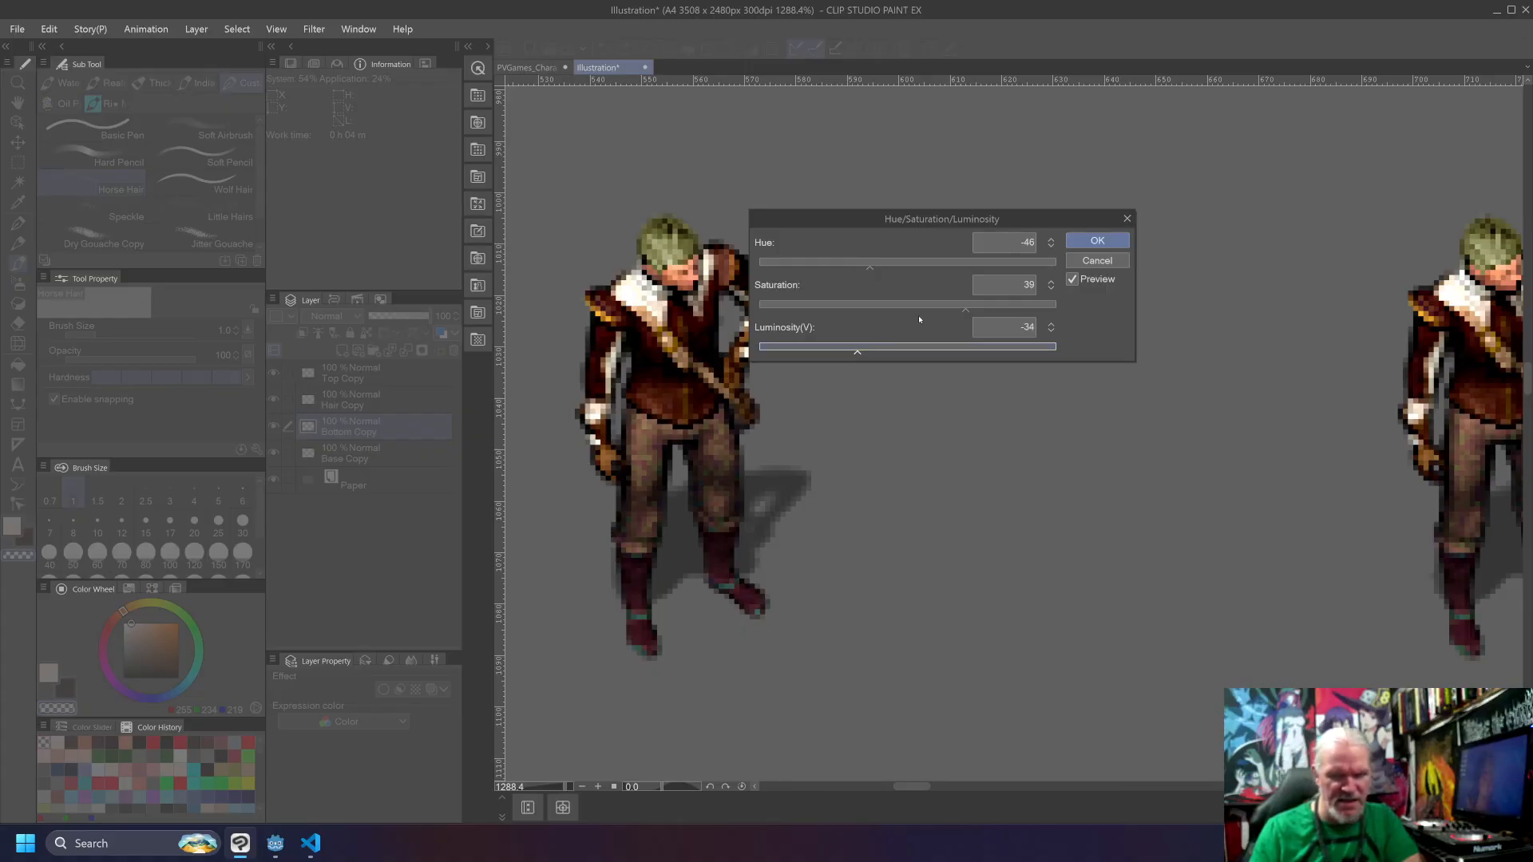
pyautogui.click(1097, 241)
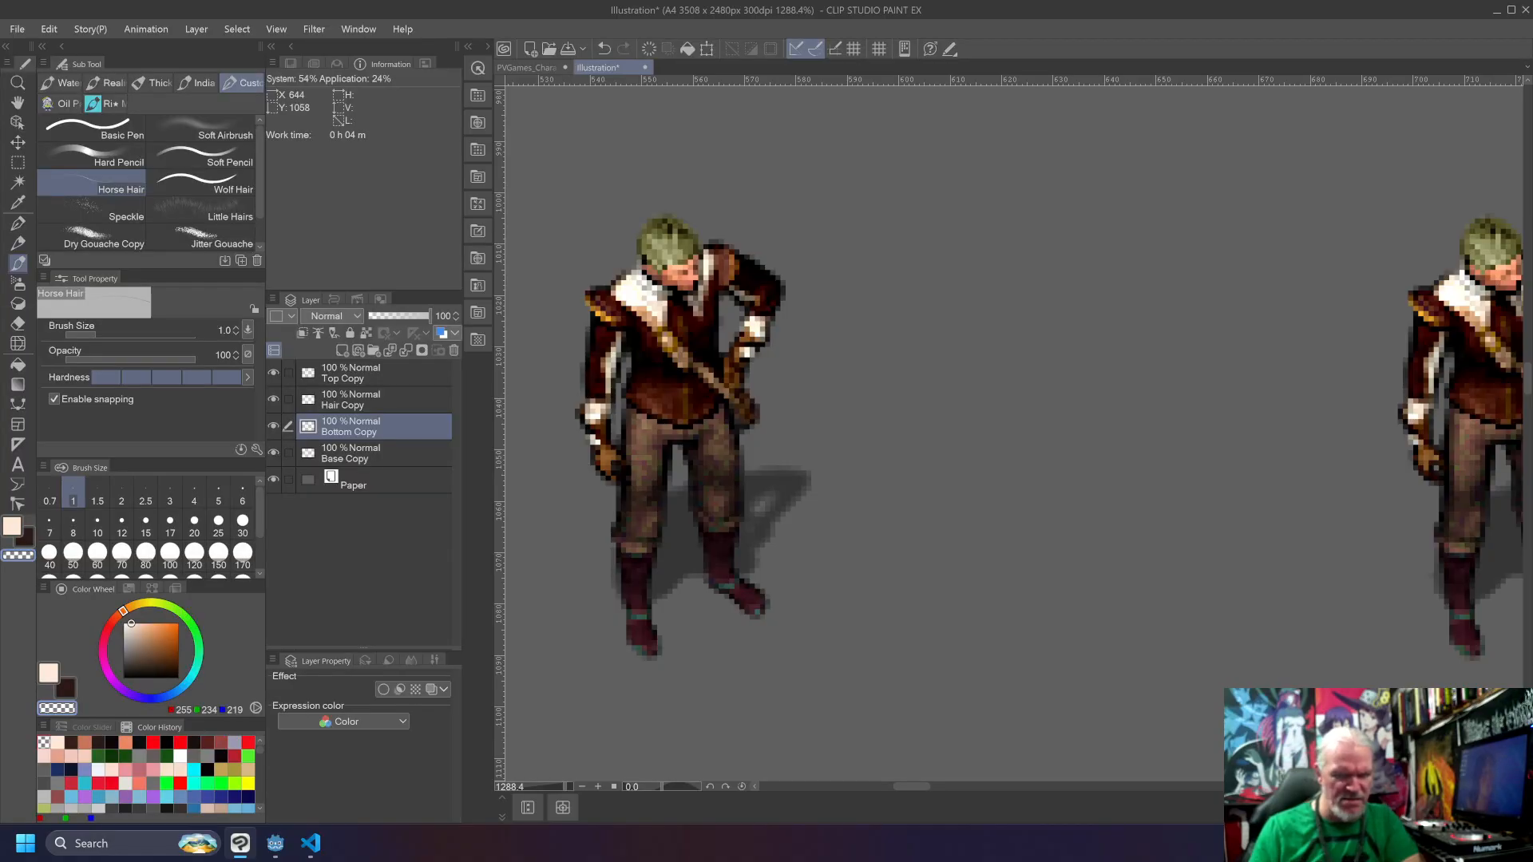
pyautogui.scroll(-8, 1053, 450)
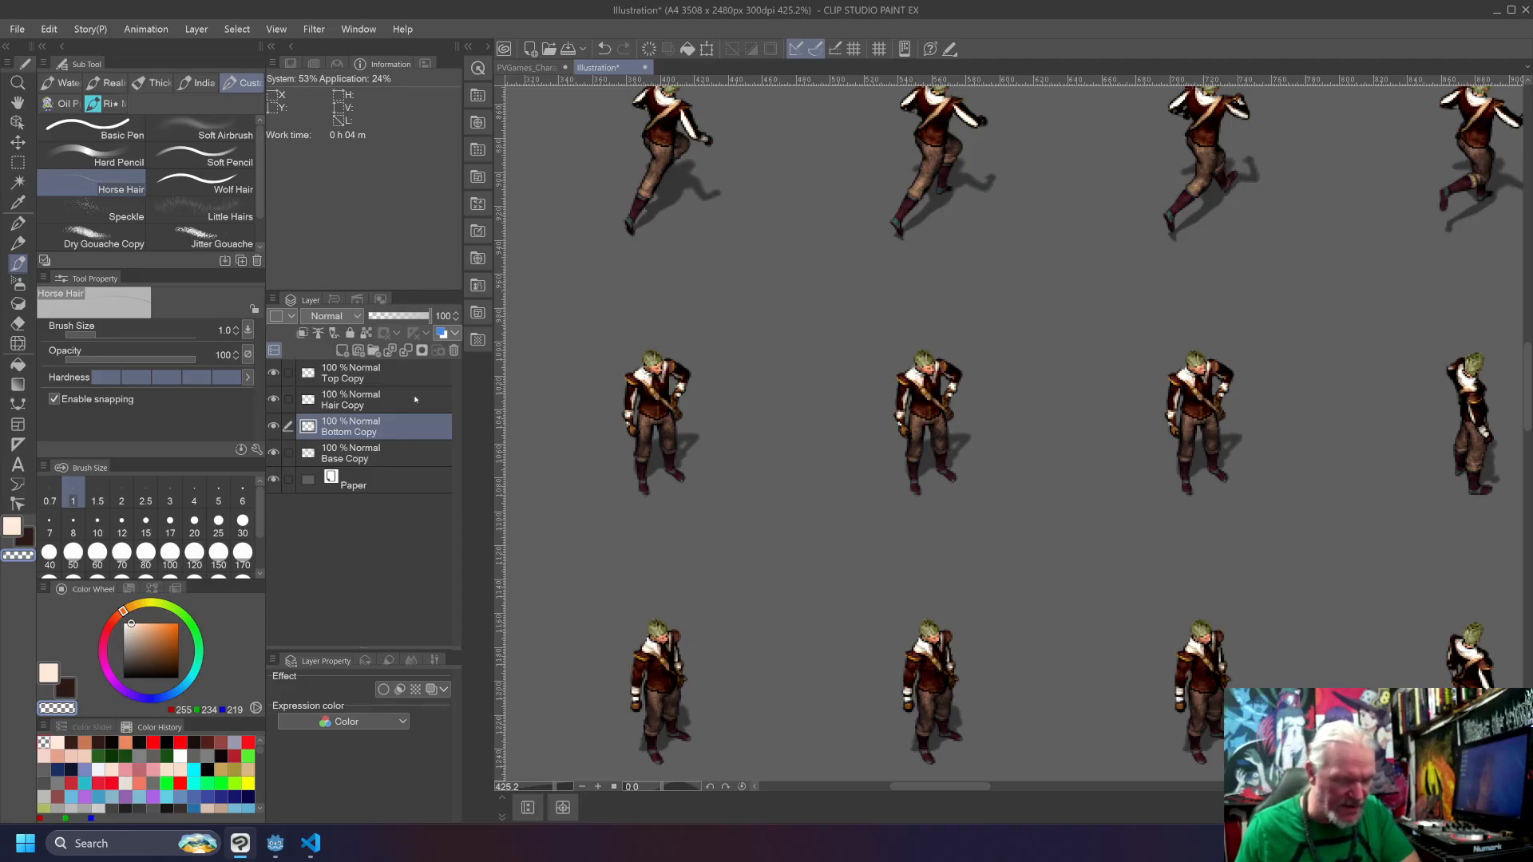
# Step: Open the RGB Tone Curve for the Base Copy layer and try a curve with two control points that darkens the lower tones
pyautogui.click(416, 459)
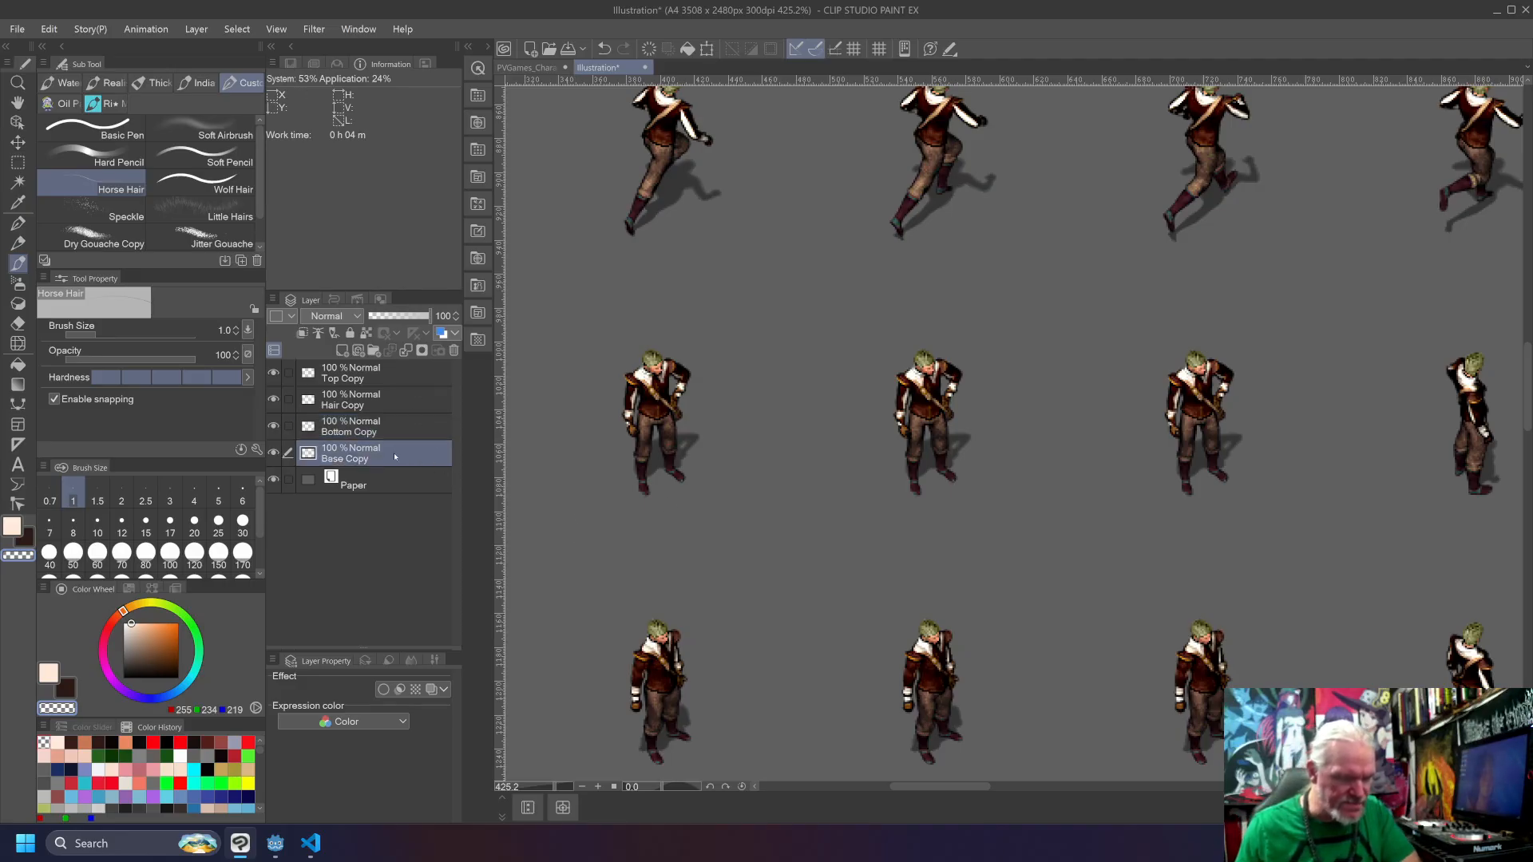
pyautogui.rightClick(394, 451)
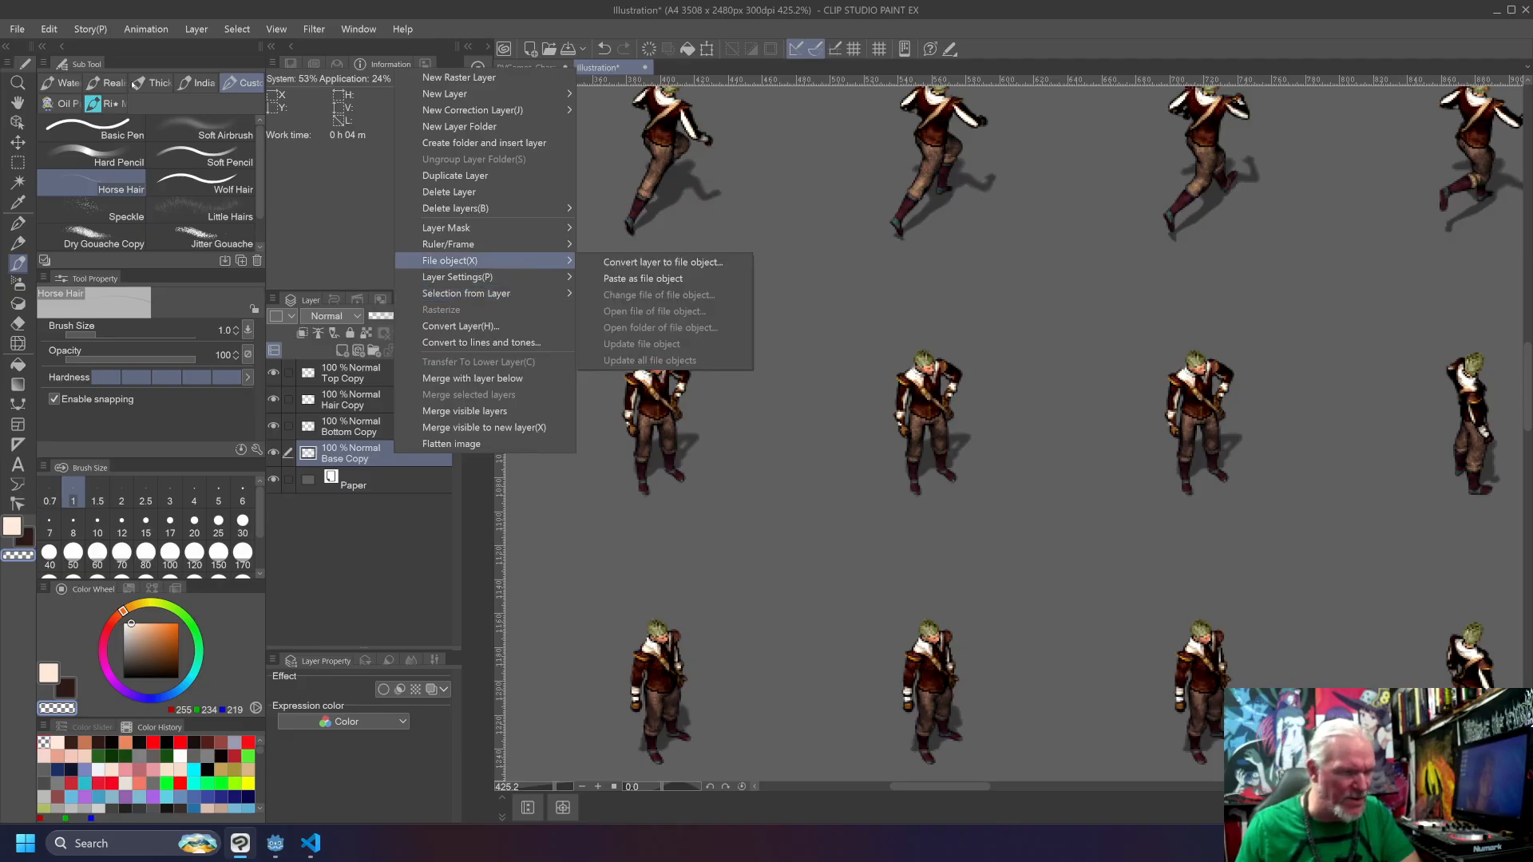
pyautogui.click(17, 29)
pyautogui.moveTo(48, 29)
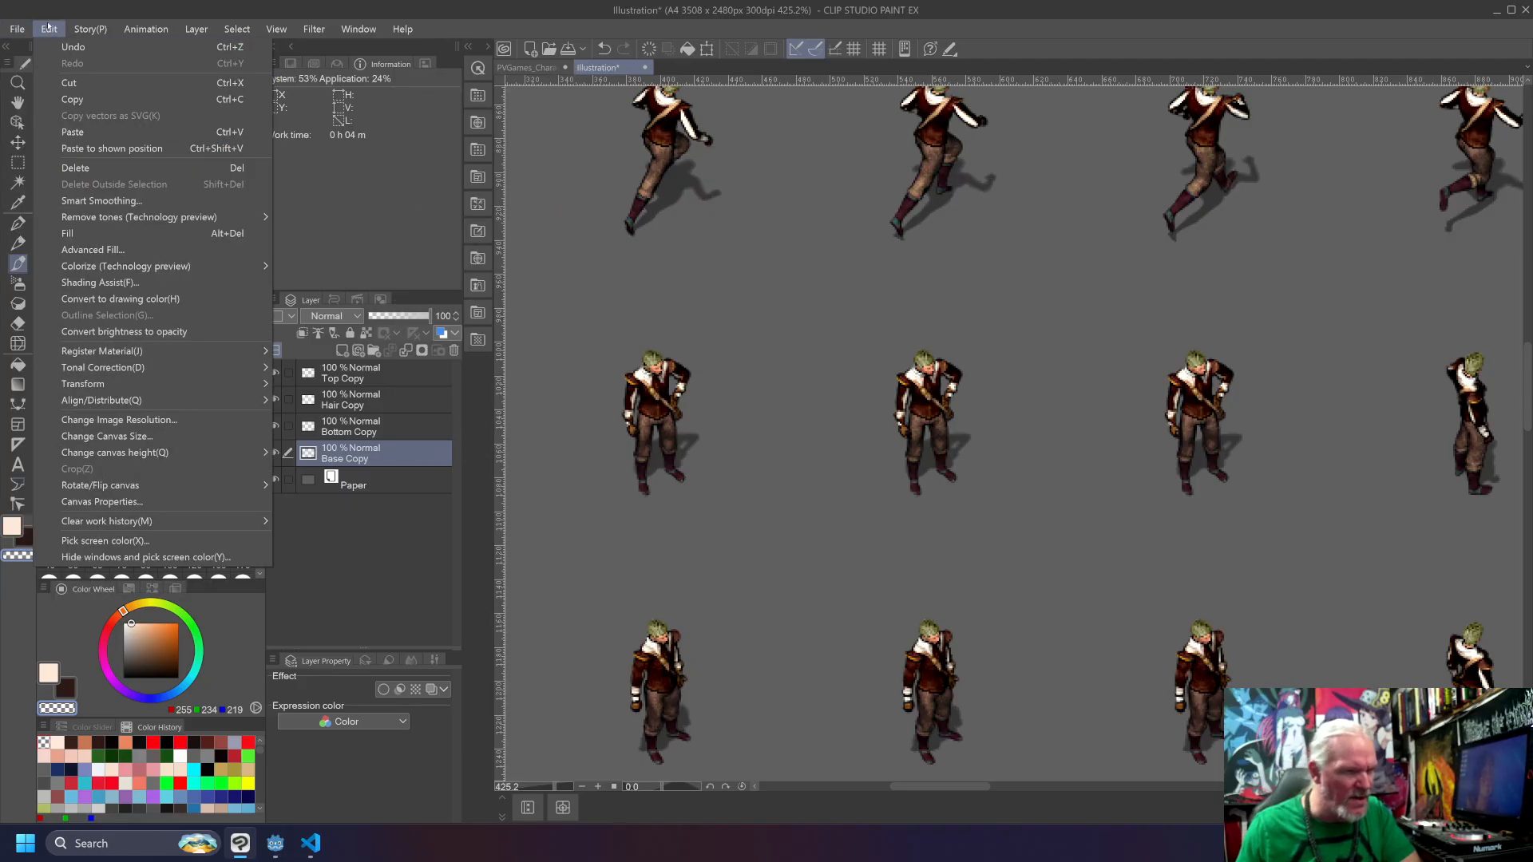
pyautogui.moveTo(220, 369)
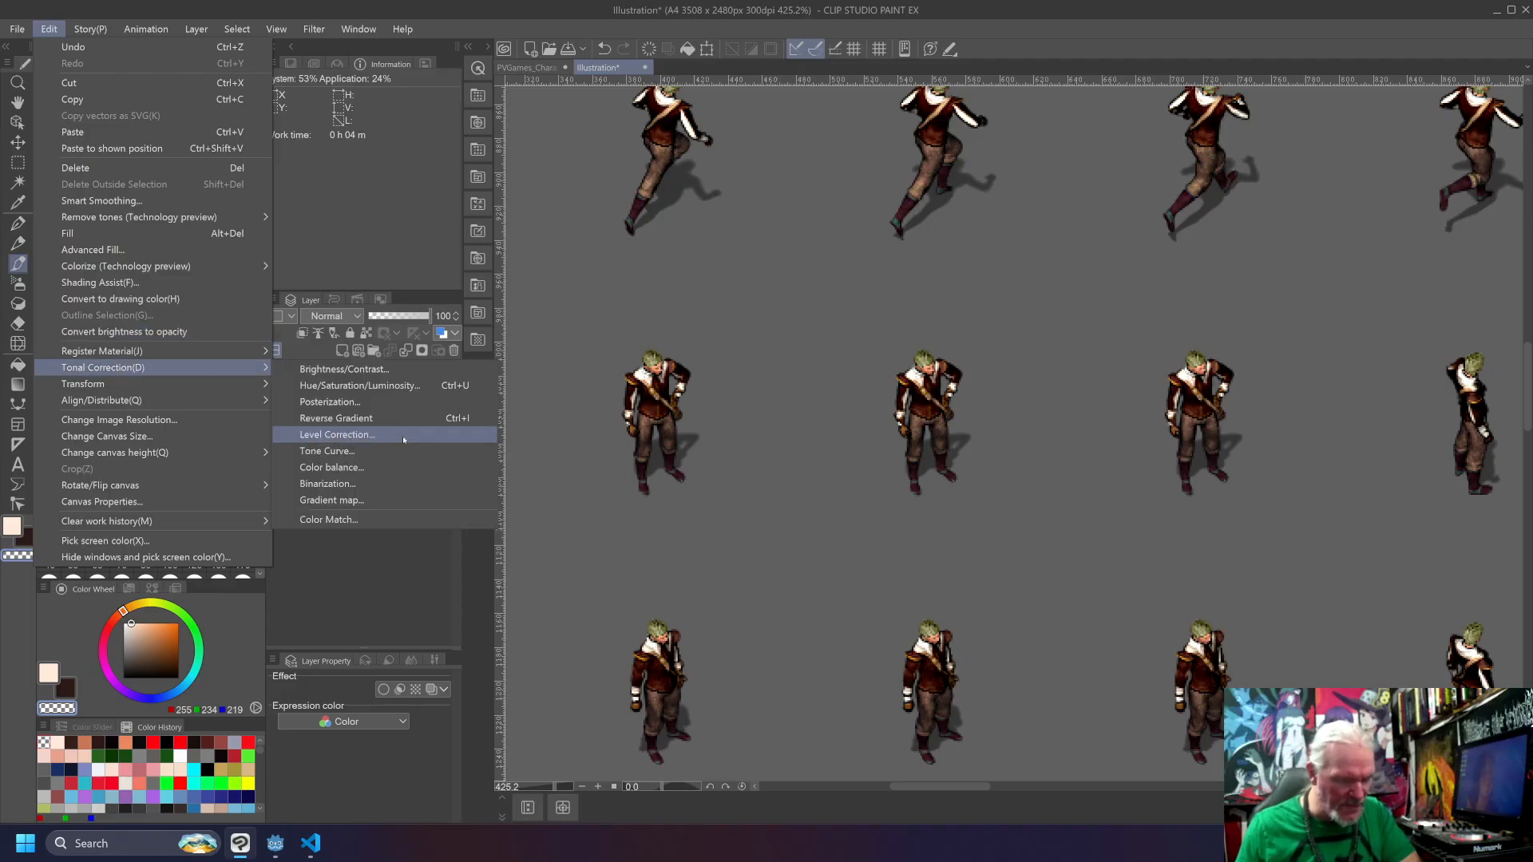
pyautogui.click(355, 454)
pyautogui.click(1176, 261)
pyautogui.moveTo(1176, 261); pyautogui.dragTo(1101, 295)
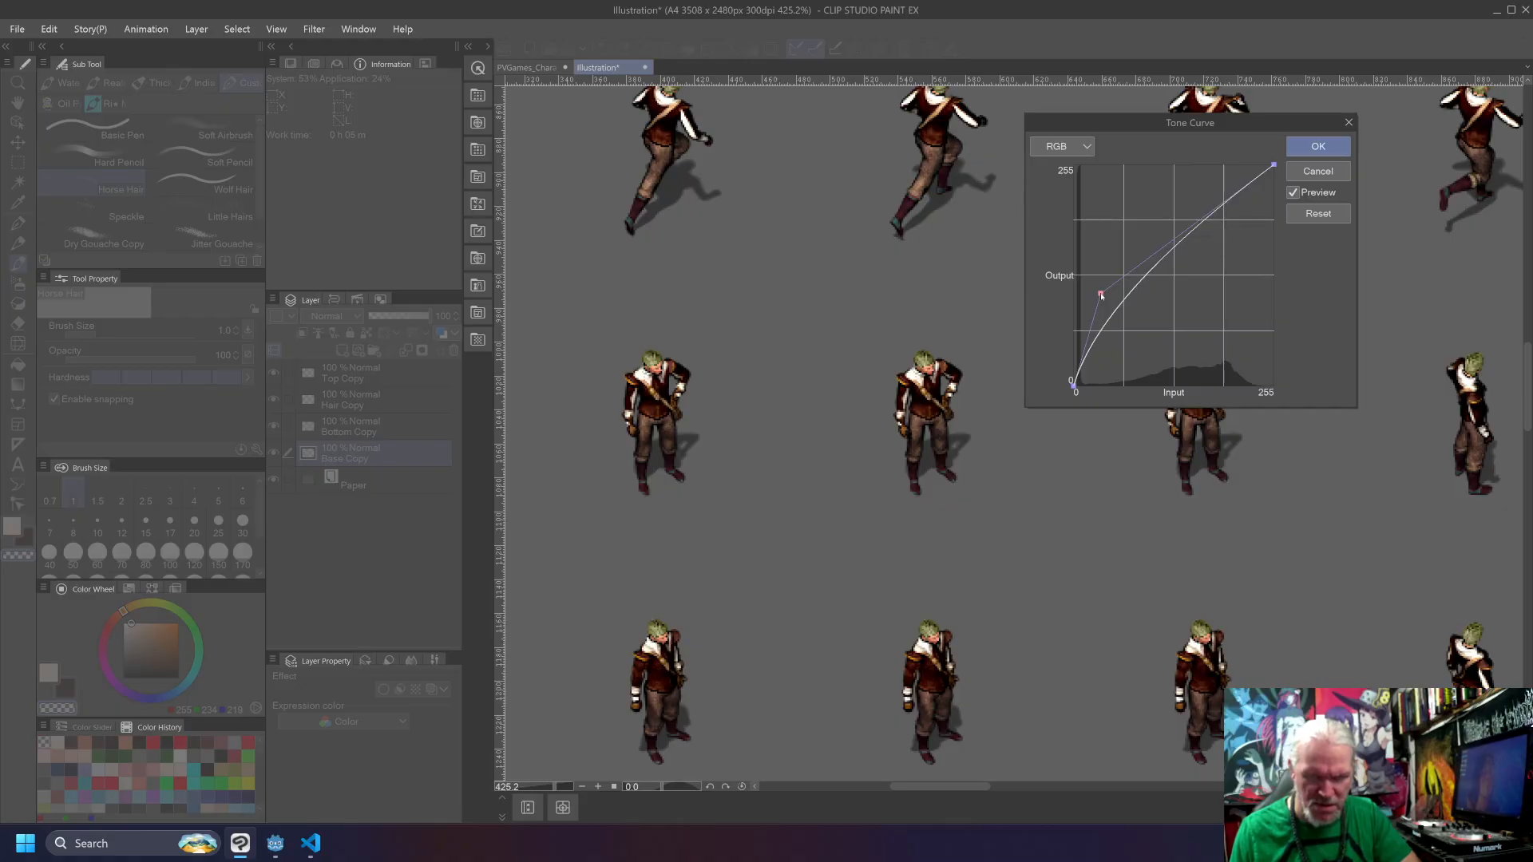
pyautogui.moveTo(1192, 236); pyautogui.dragTo(1224, 219)
pyautogui.moveTo(1102, 295); pyautogui.dragTo(1173, 342)
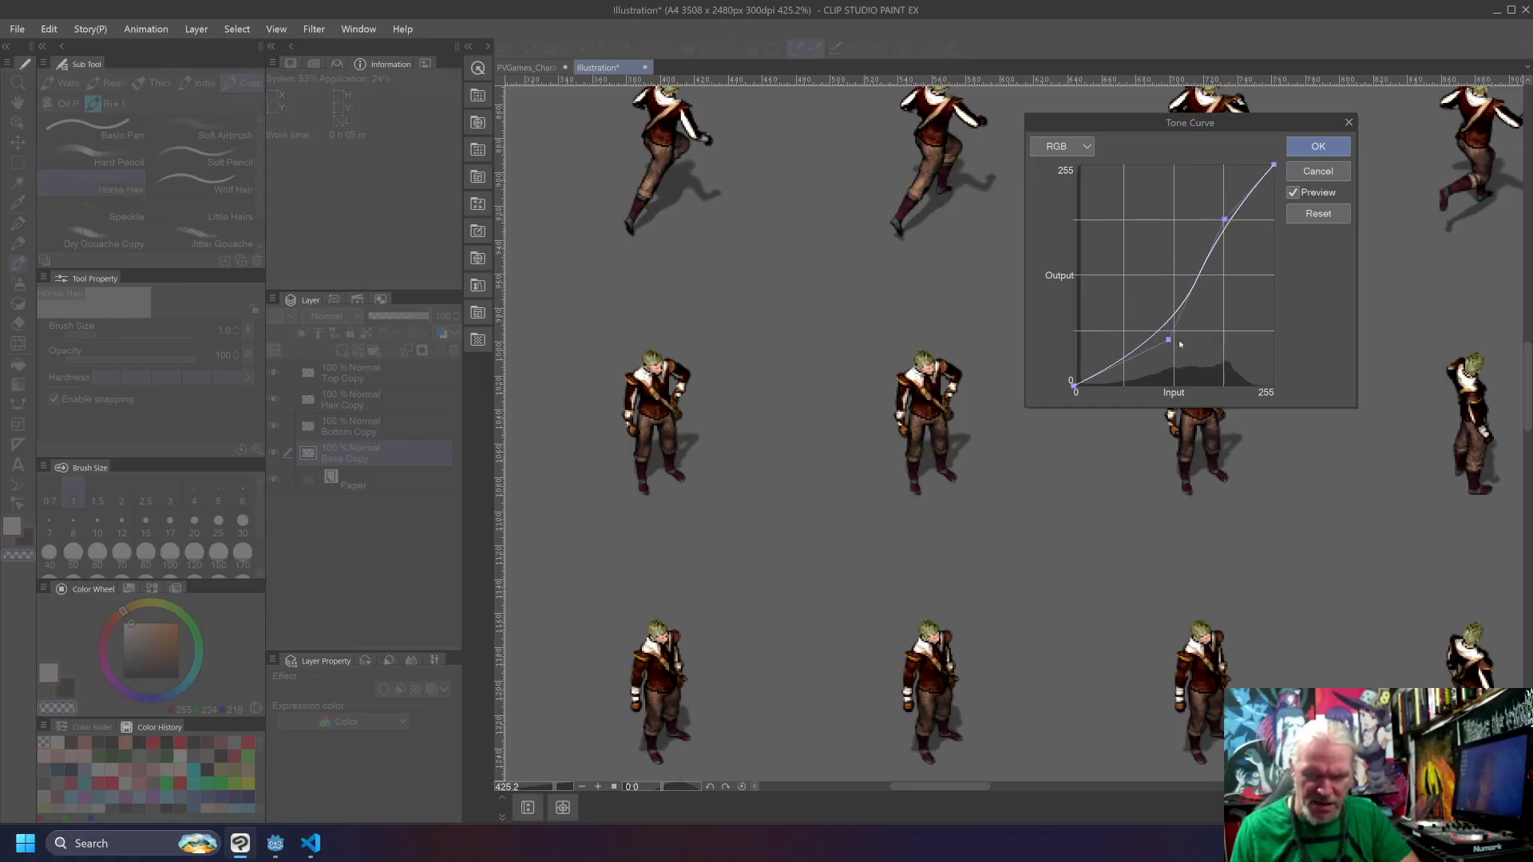
# Step: Reshape the Base Copy tone curve into a gentle upward arch that lightens the midtones, and apply it
pyautogui.click(1230, 222)
pyautogui.moveTo(1230, 221); pyautogui.dragTo(1253, 236)
pyautogui.click(1163, 340)
pyautogui.moveTo(1170, 342); pyautogui.dragTo(1112, 271)
pyautogui.moveTo(1253, 236); pyautogui.dragTo(1203, 186)
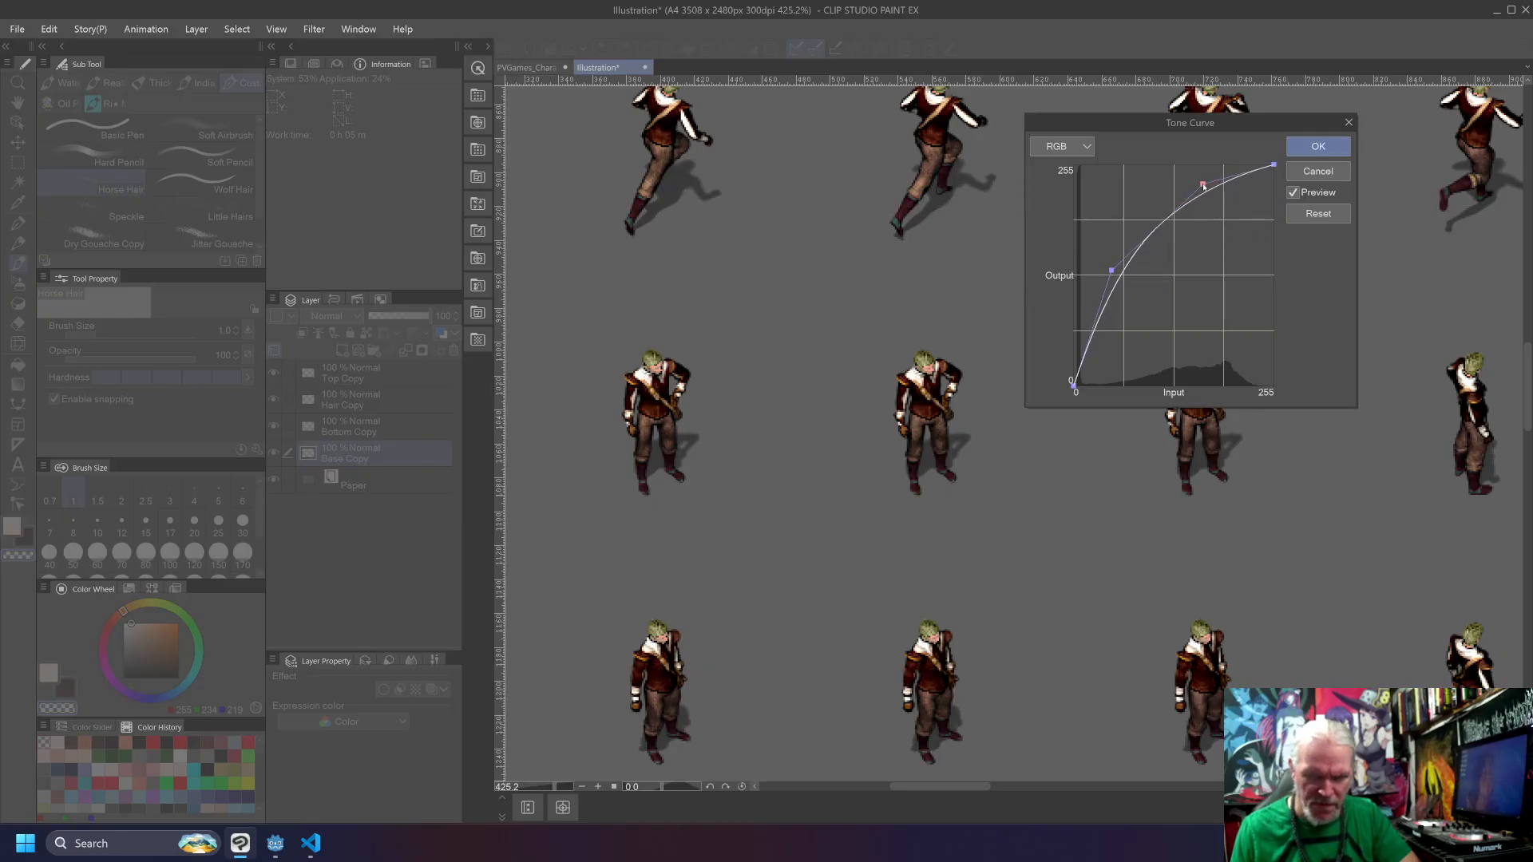
pyautogui.moveTo(1113, 270); pyautogui.dragTo(1142, 285)
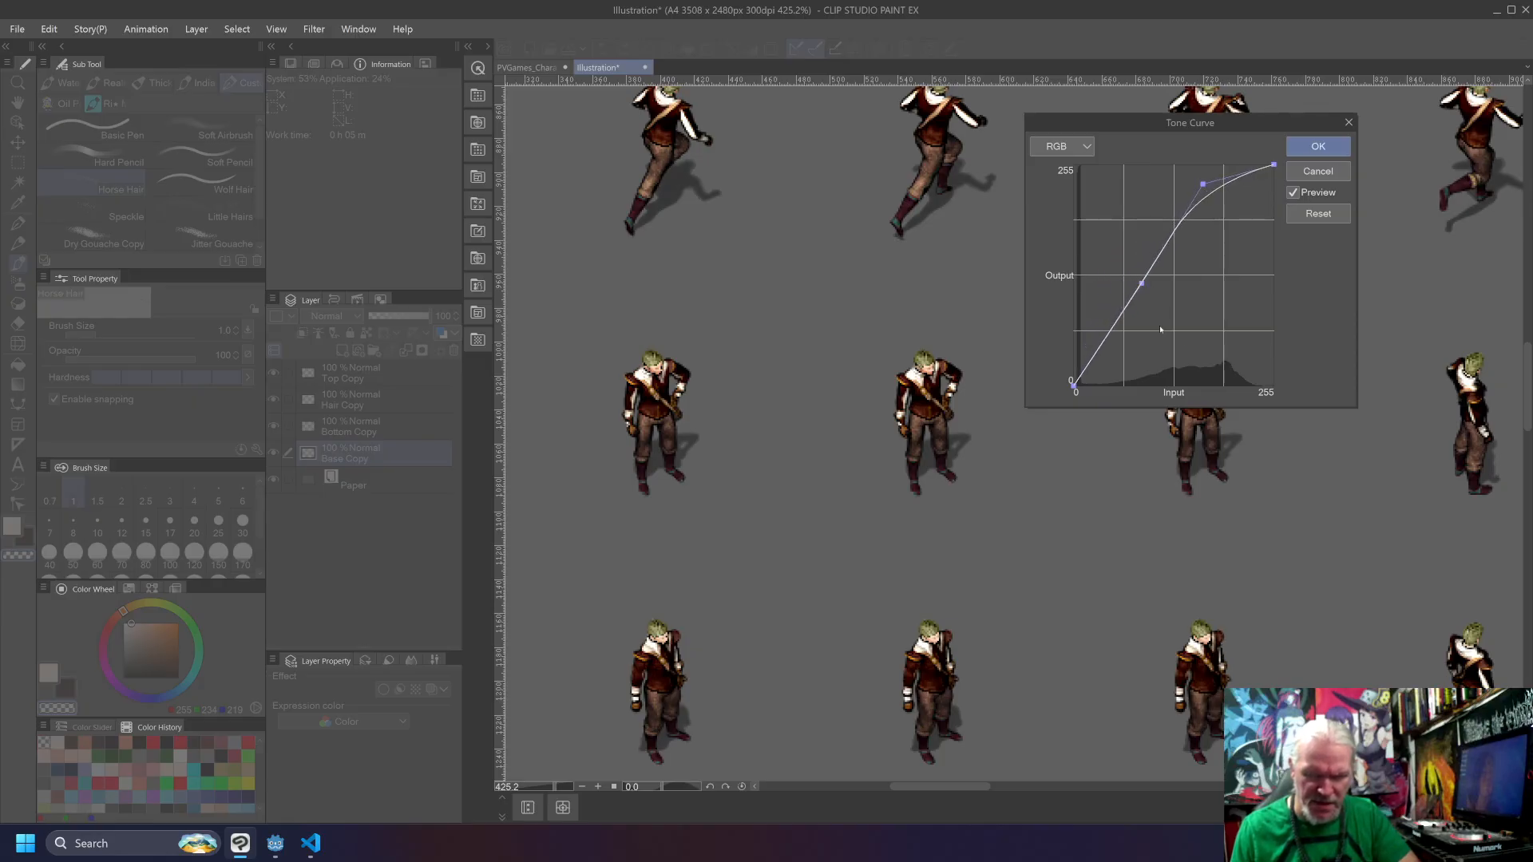
pyautogui.moveTo(1207, 186)
pyautogui.mouseDown()
pyautogui.moveTo(1227, 205)
pyautogui.moveTo(1213, 194)
pyautogui.mouseUp()
pyautogui.moveTo(1137, 298); pyautogui.dragTo(1094, 323)
pyautogui.moveTo(1210, 198); pyautogui.dragTo(1213, 189)
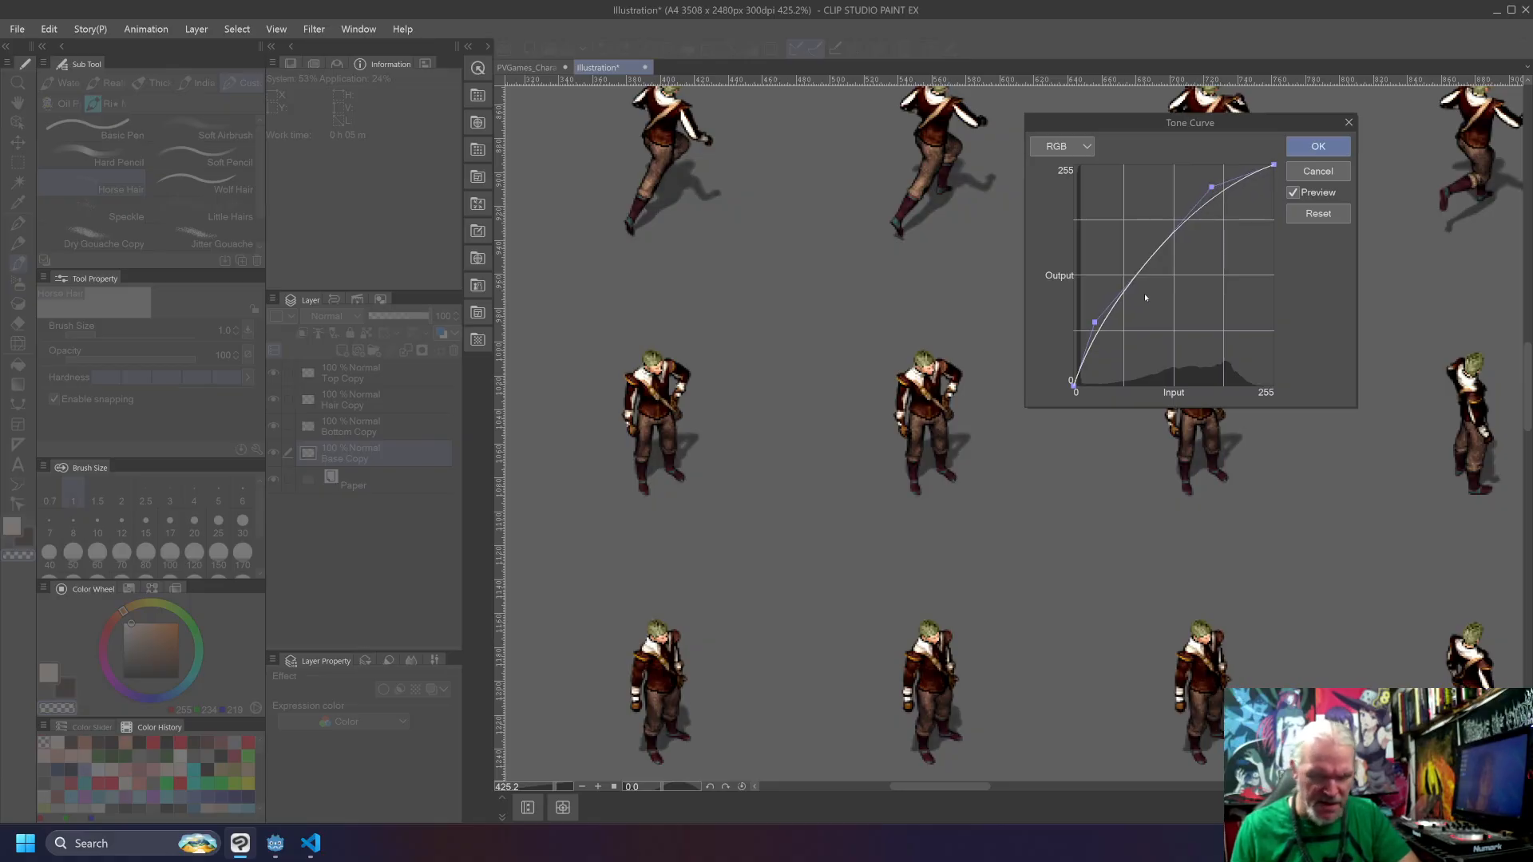
pyautogui.click(1319, 144)
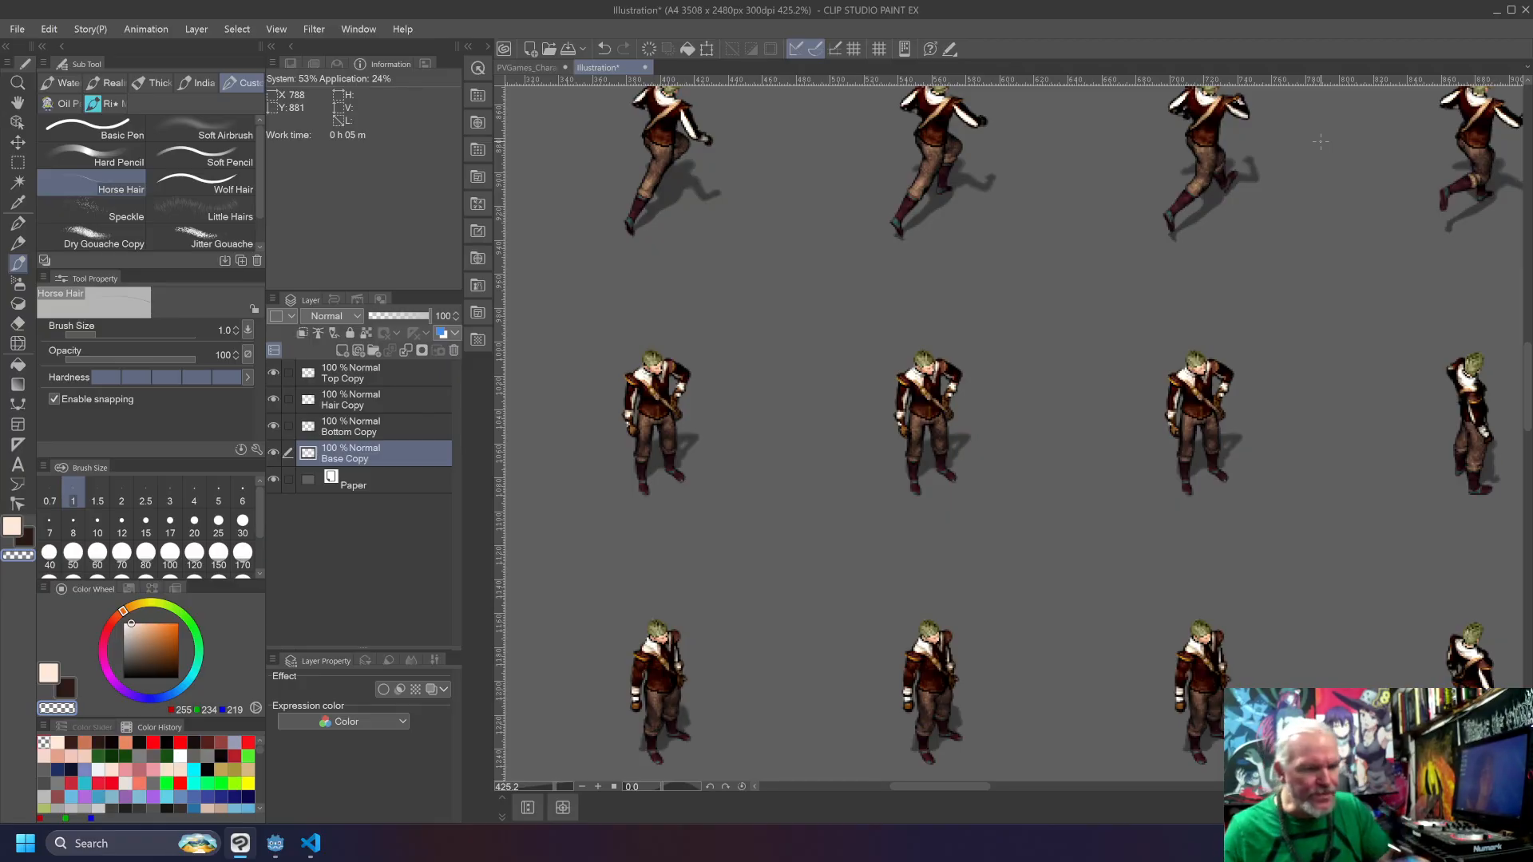
# Step: Delete the Paper layer and merge the top, hair and bottom layers down into the Base Copy layer
pyautogui.click(290, 478)
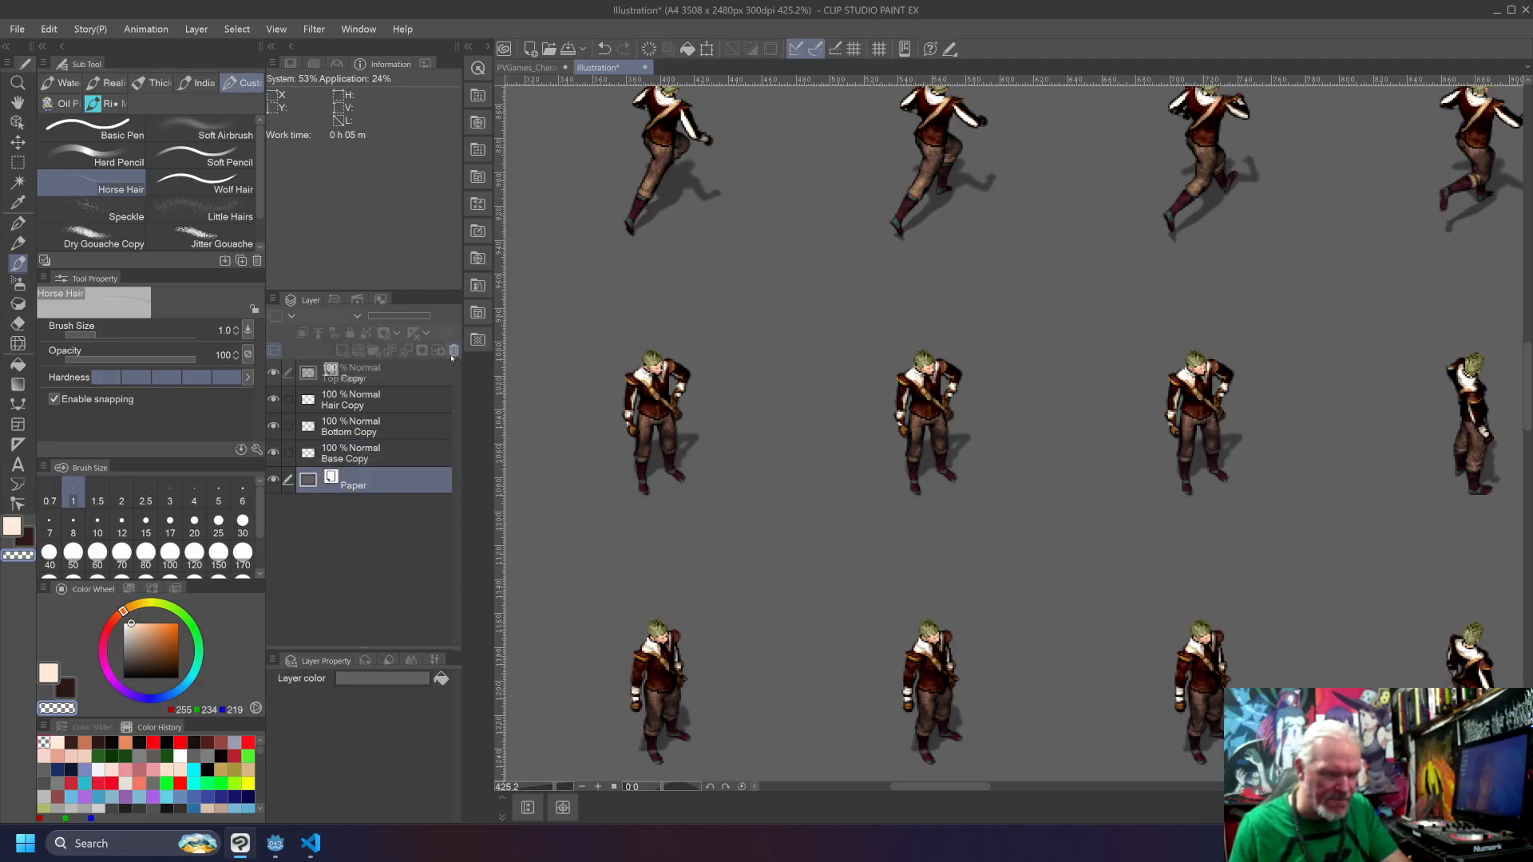
pyautogui.click(452, 352)
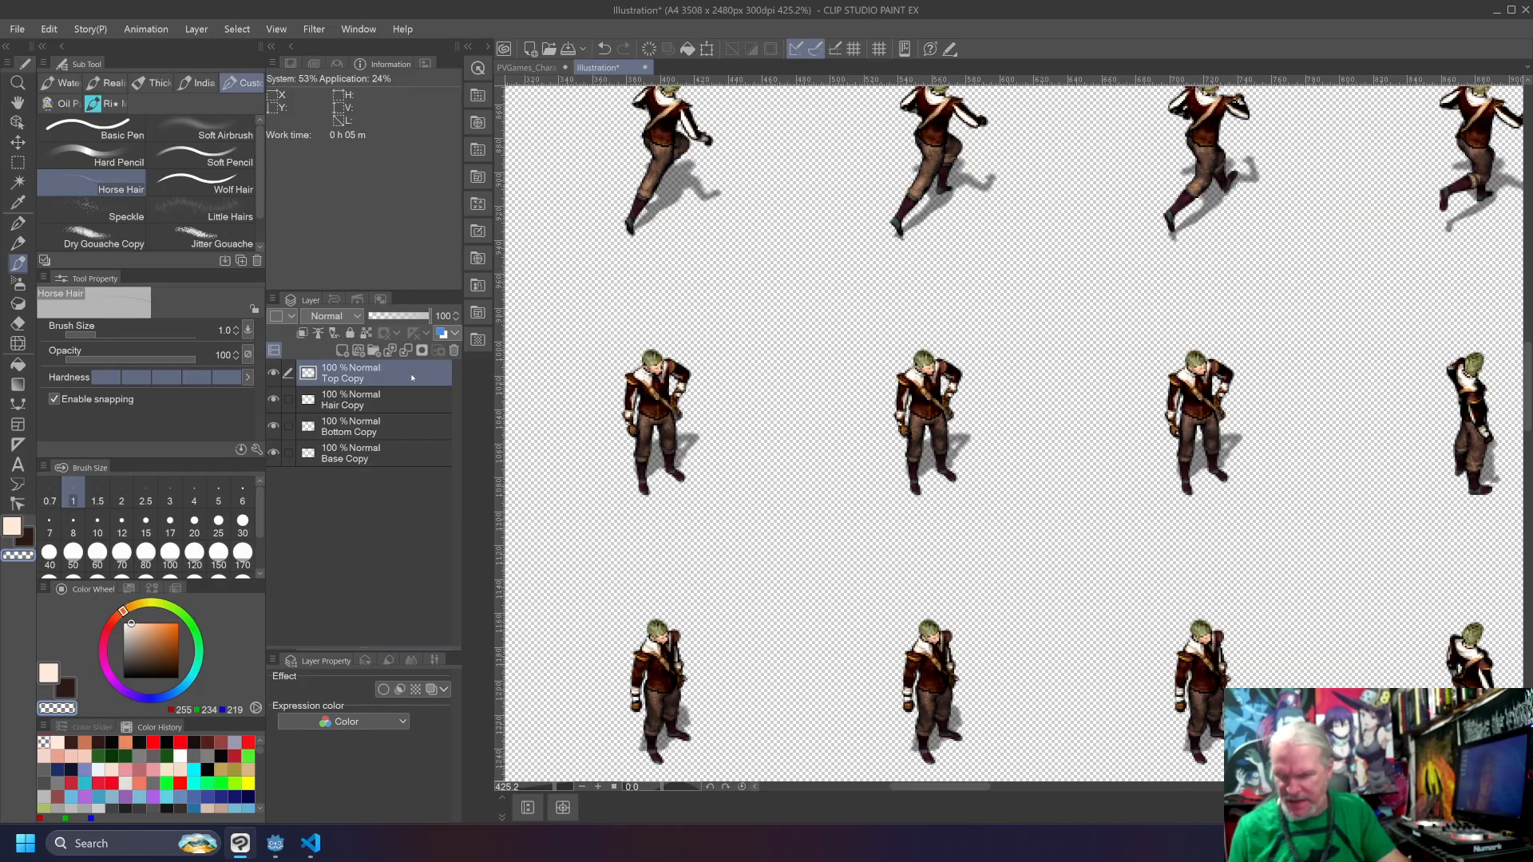
pyautogui.hotkey('ctrl', 'e')
pyautogui.hotkey('ctrl', 'e')
pyautogui.hotkey('ctrl', 'e')
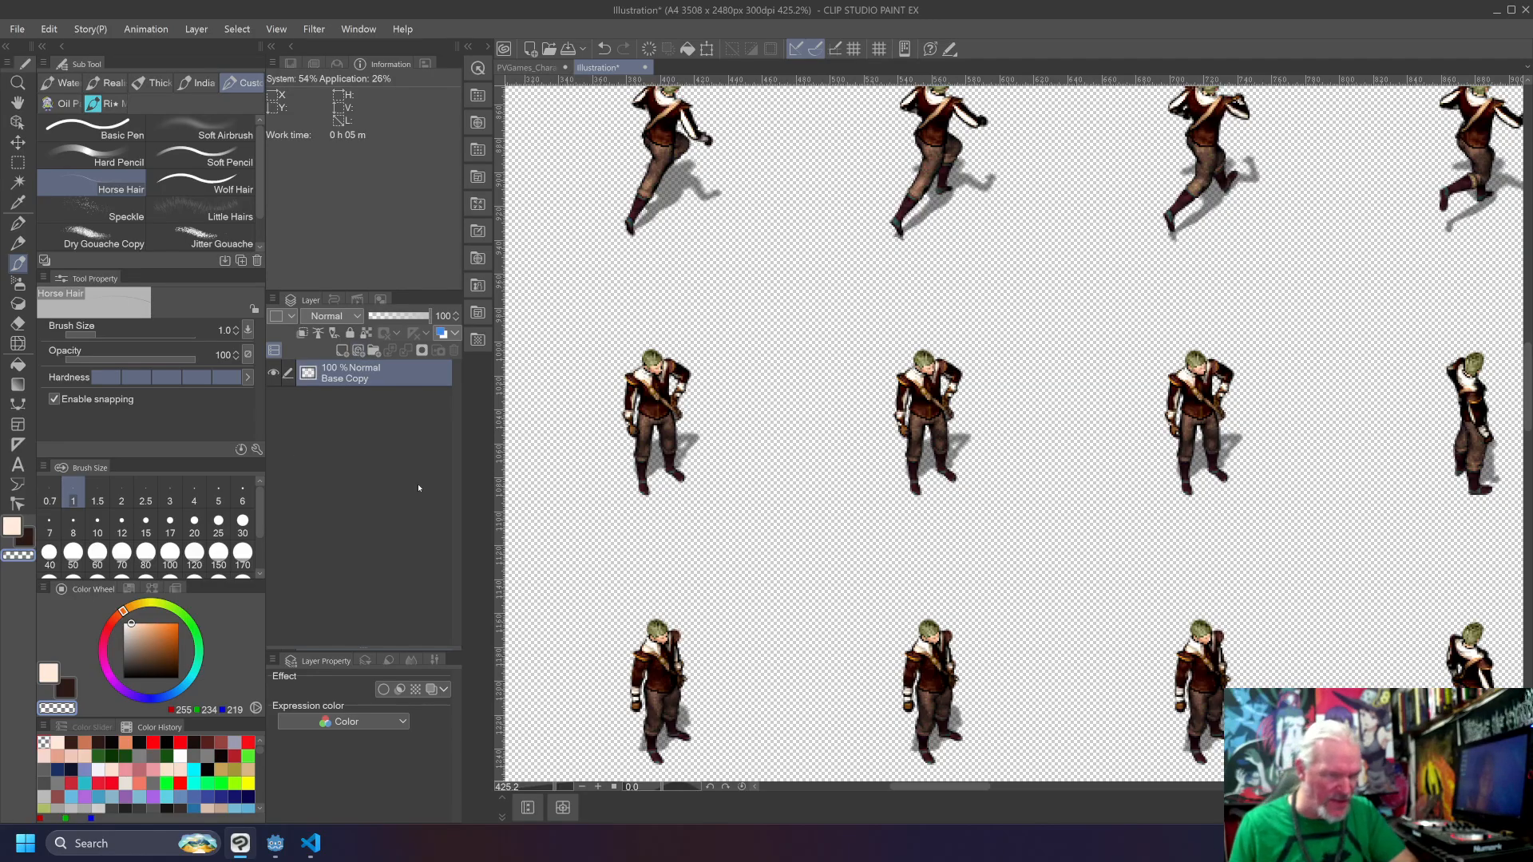
# Step: Start saving the merged sprite sheet in PNG format and browse to the groper folder of the stopgropingme project under Documents/GitHub
pyautogui.hotkey('ctrl', 's')
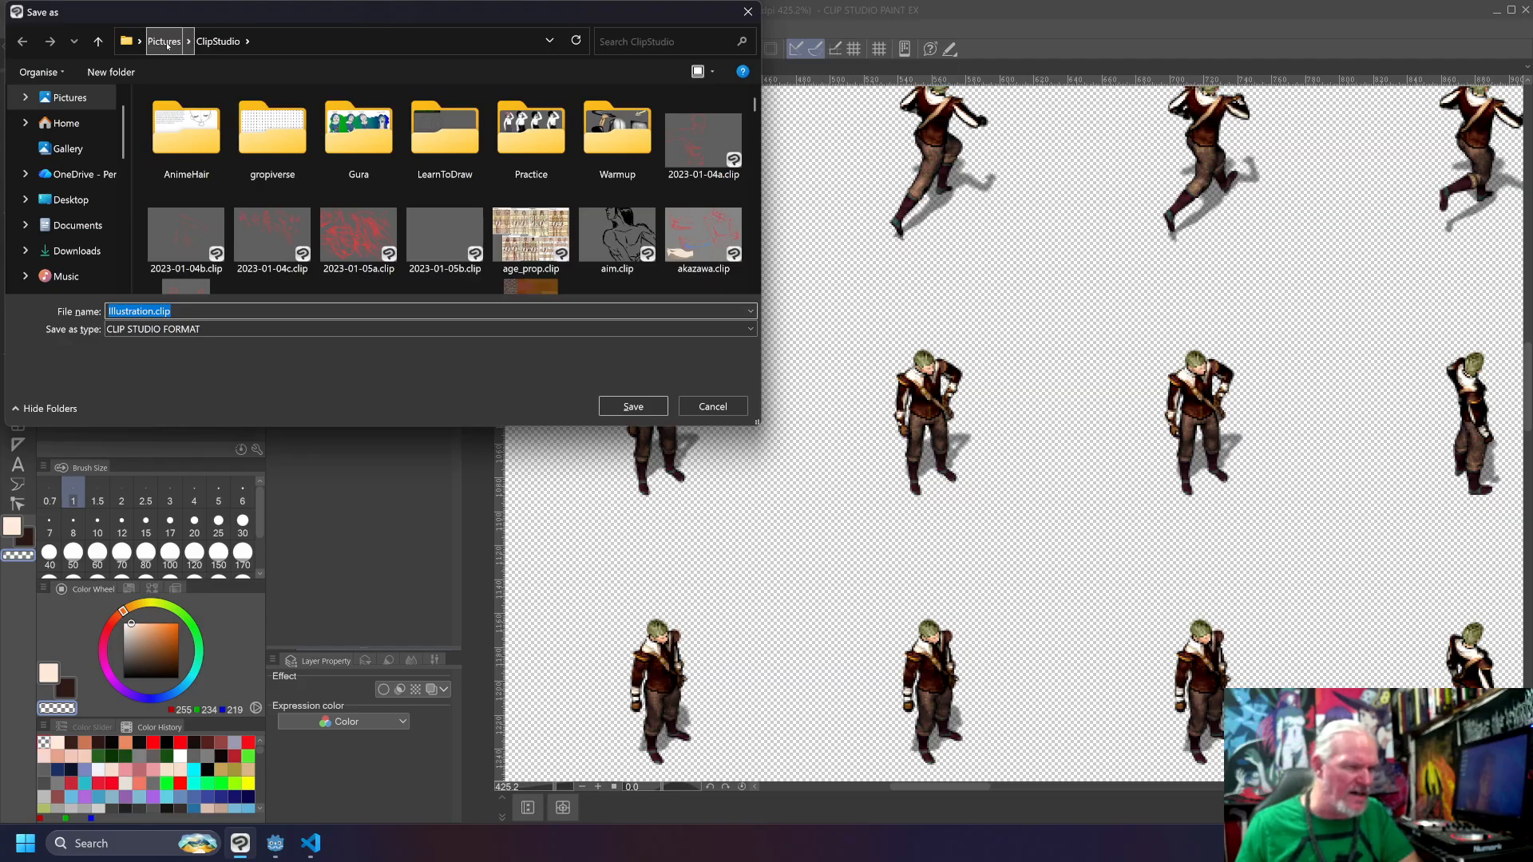
pyautogui.scroll(2, 125, 154)
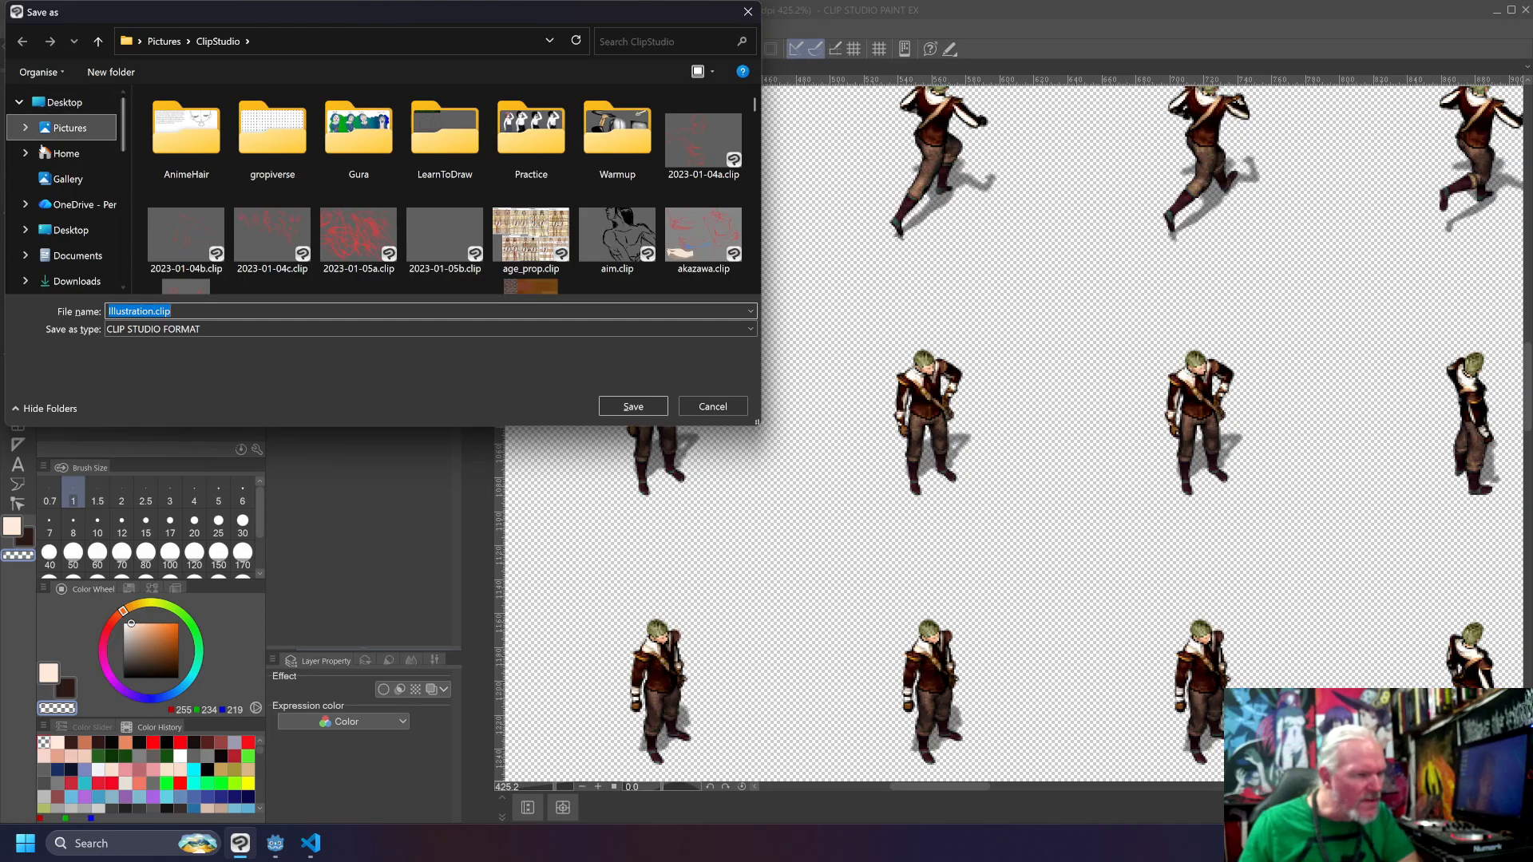
pyautogui.click(24, 153)
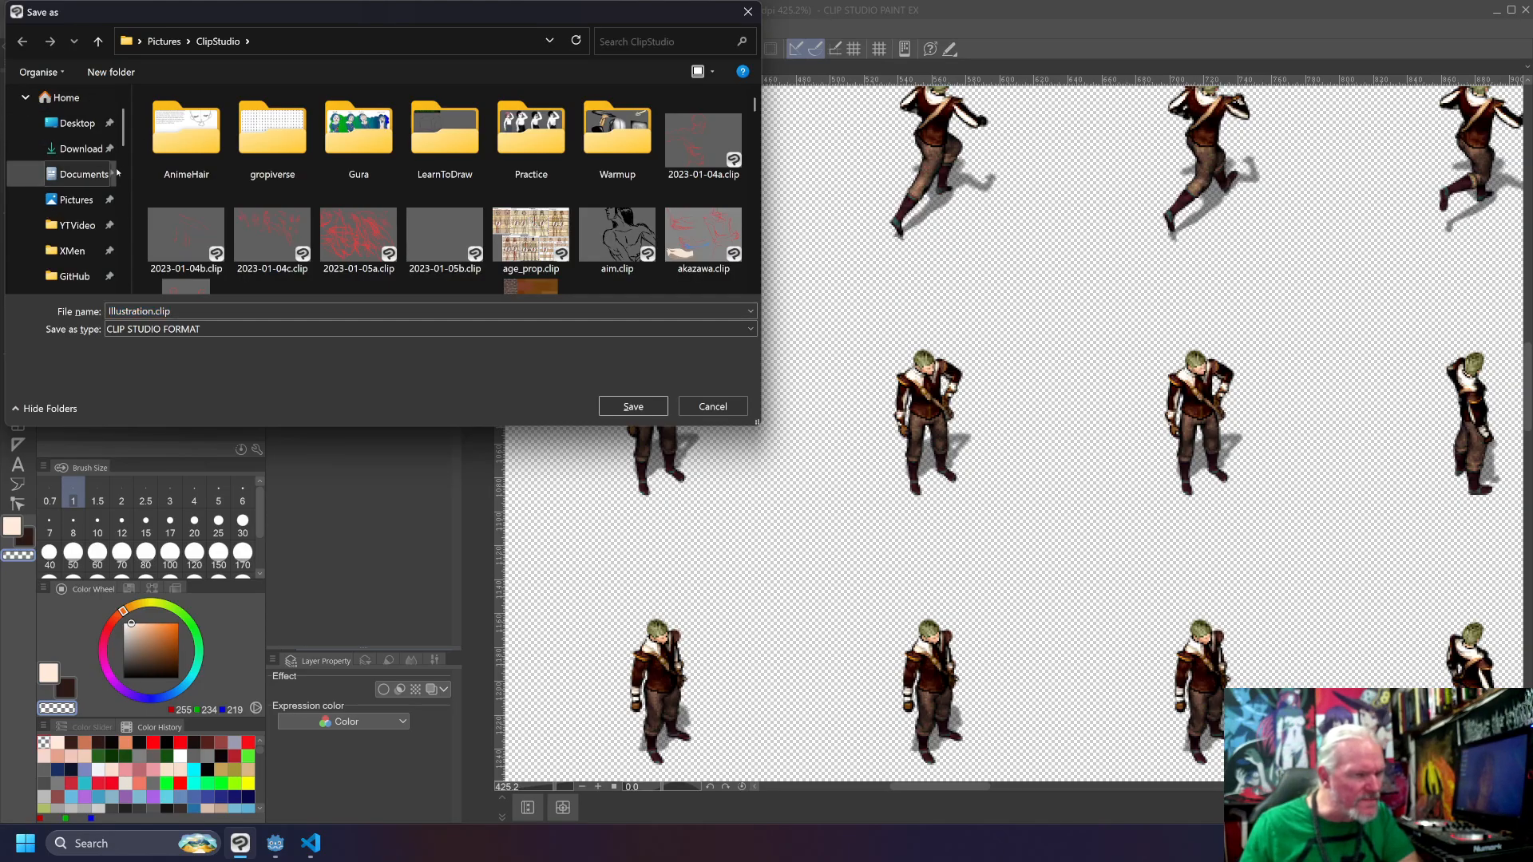
pyautogui.scroll(-2, 74, 137)
pyautogui.click(74, 127)
pyautogui.scroll(-5, 255, 236)
pyautogui.doubleClick(243, 239)
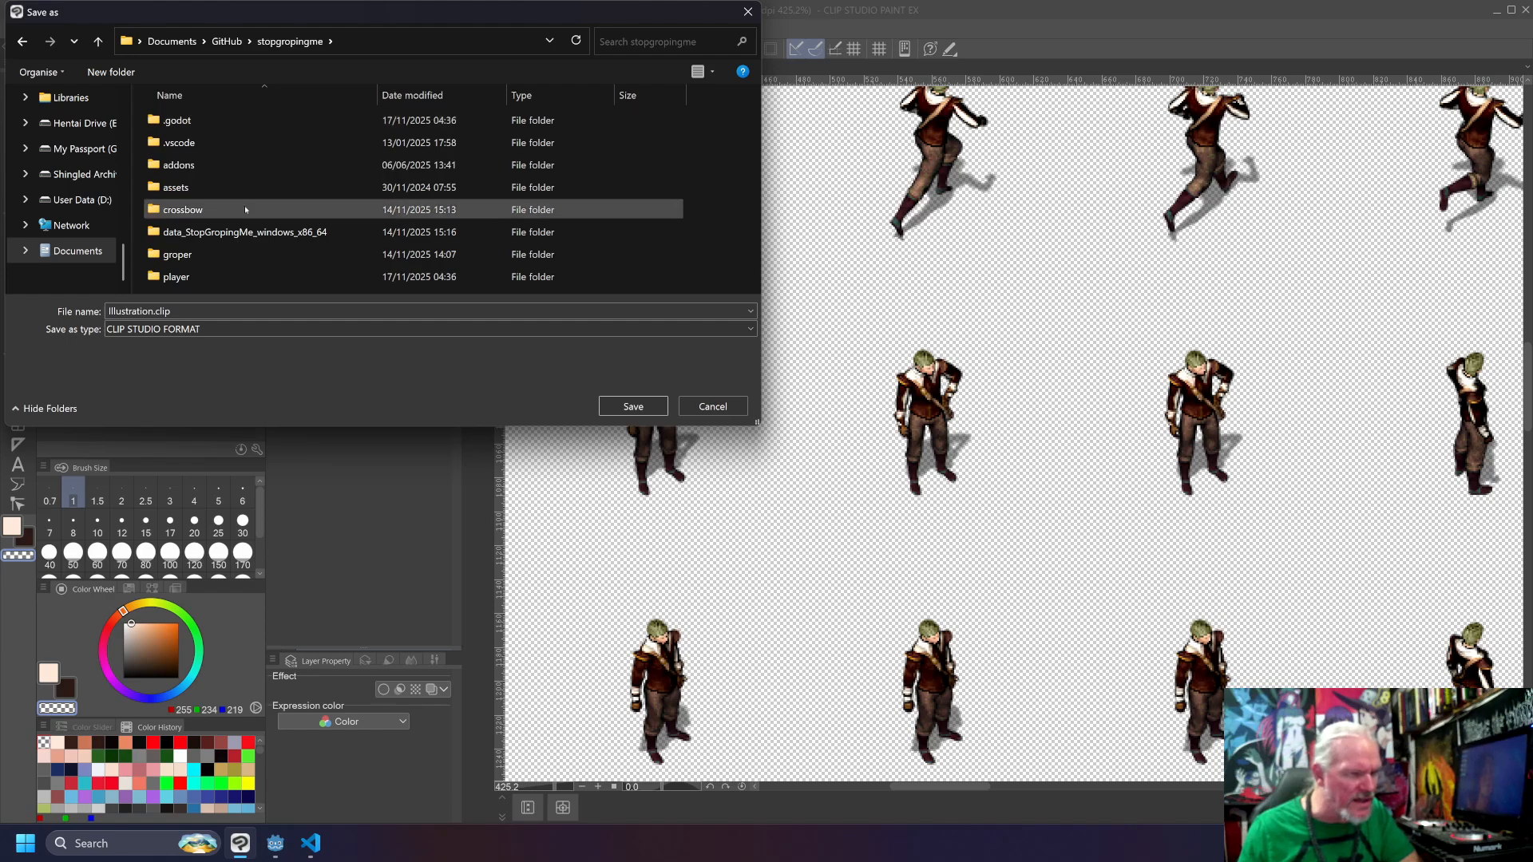
pyautogui.doubleClick(191, 188)
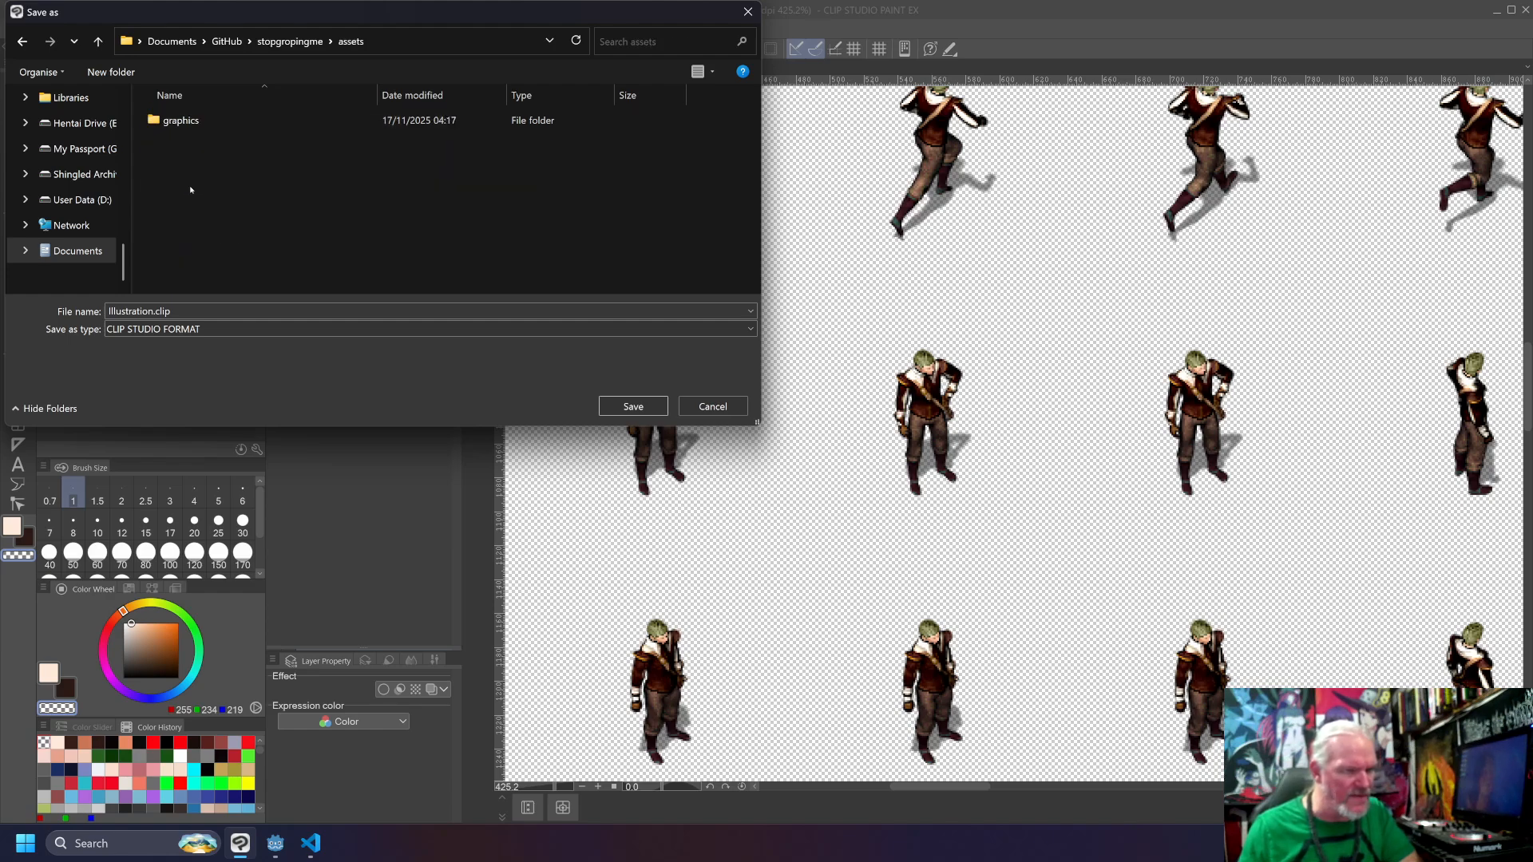
pyautogui.doubleClick(177, 120)
pyautogui.click(281, 329)
pyautogui.click(247, 381)
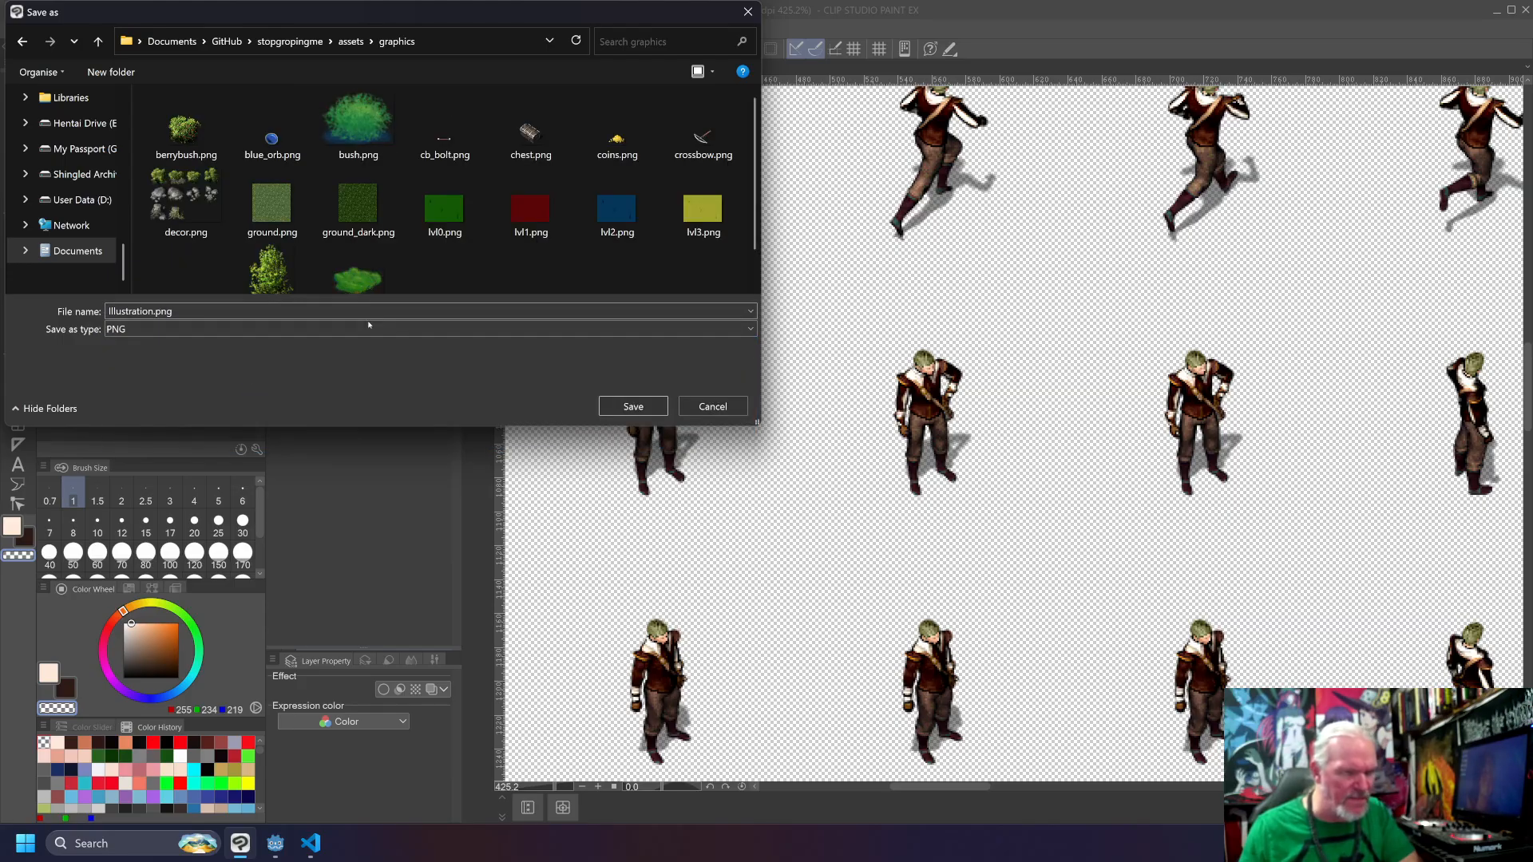
pyautogui.scroll(-1, 511, 200)
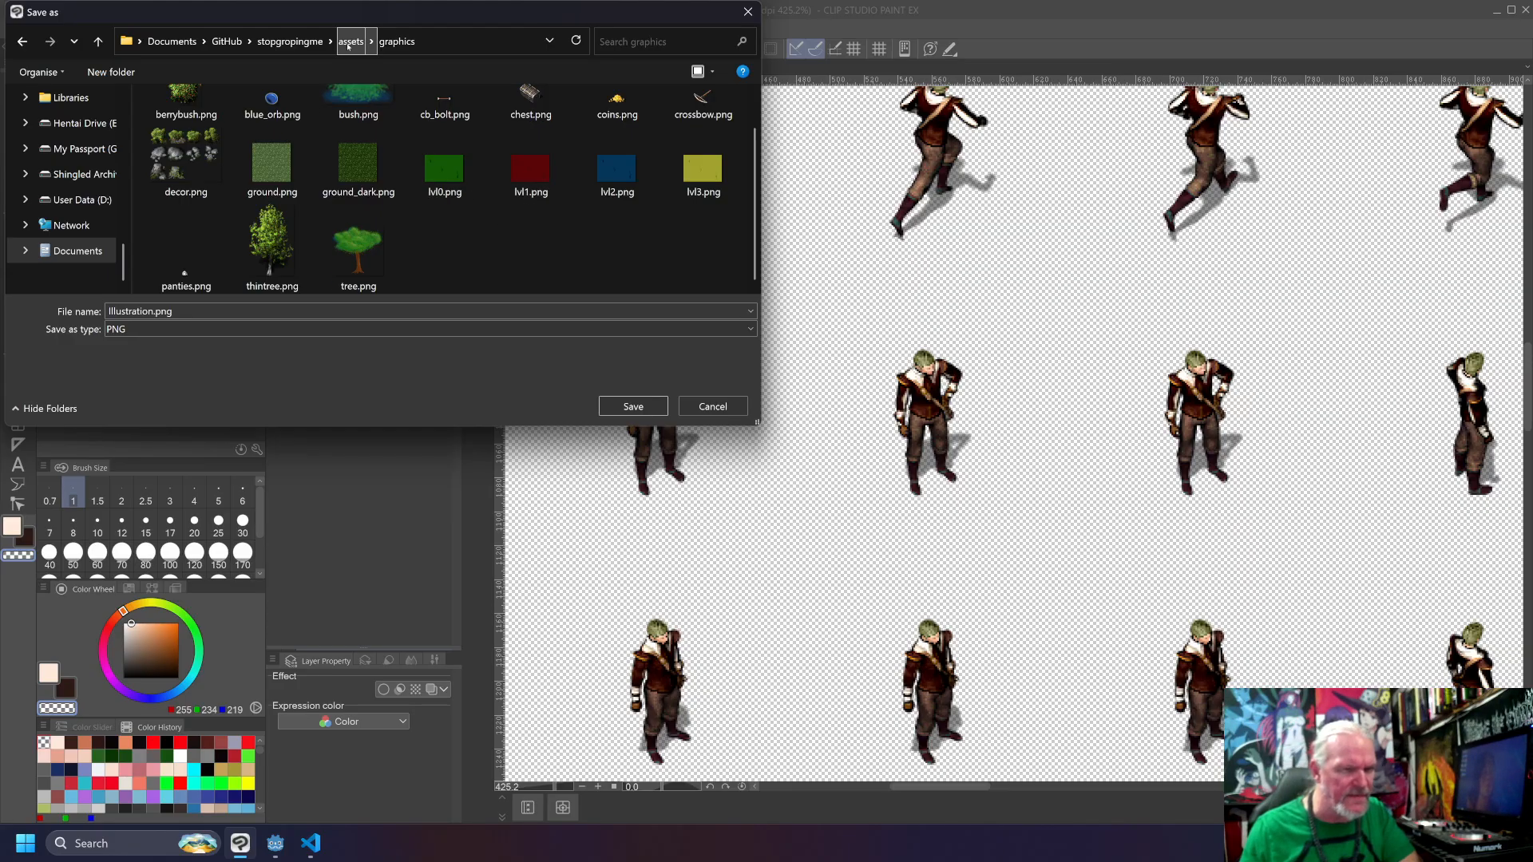
pyautogui.click(292, 44)
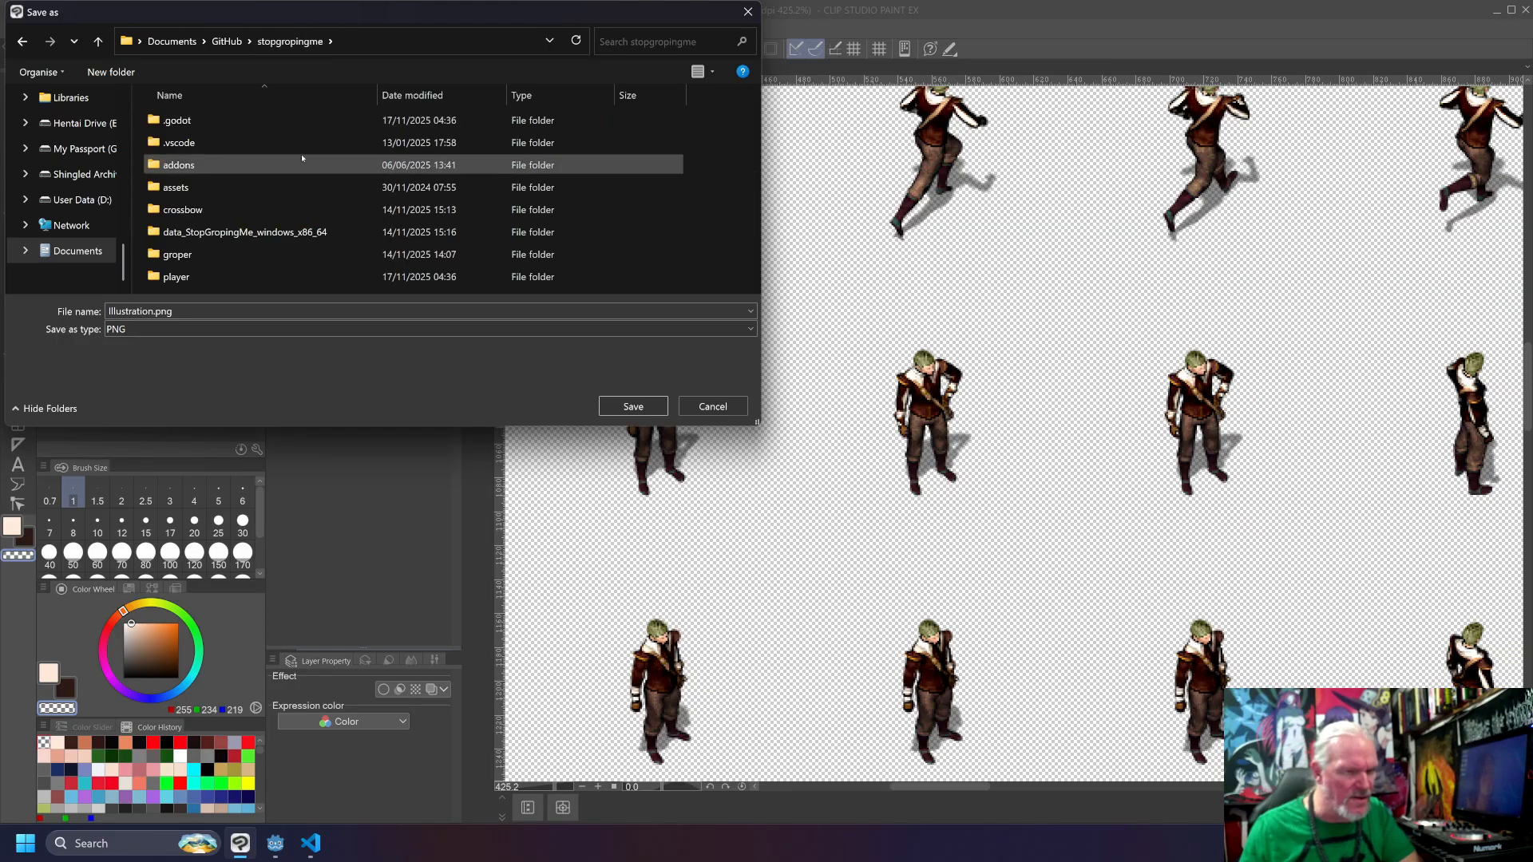
pyautogui.doubleClick(225, 263)
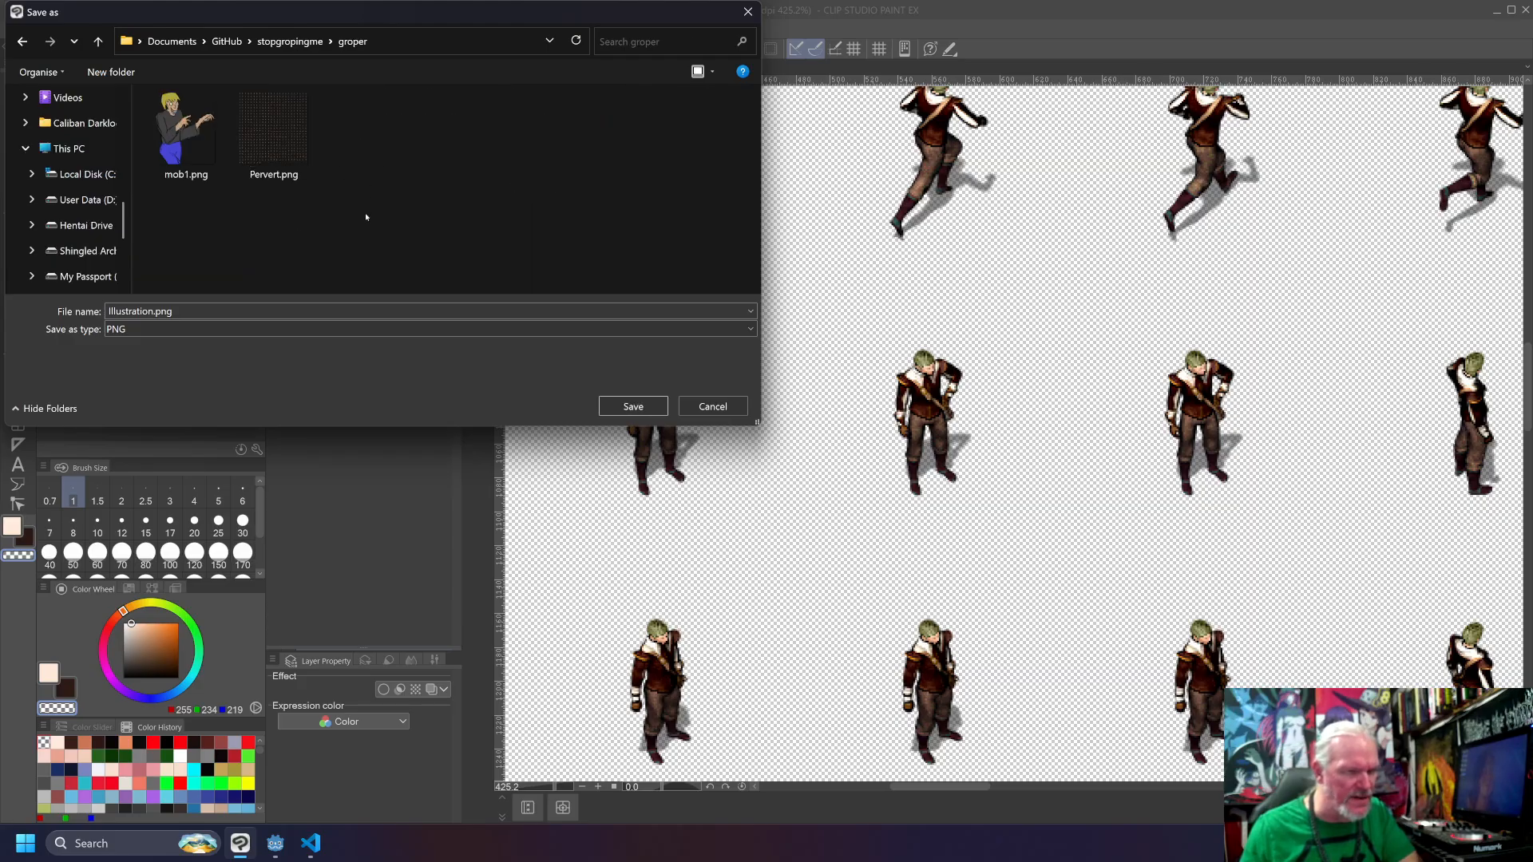
# Step: Rename the existing Pervert.png to PervertOld.png and save the new sprite sheet as Pervert.png in the same folder
pyautogui.click(286, 132)
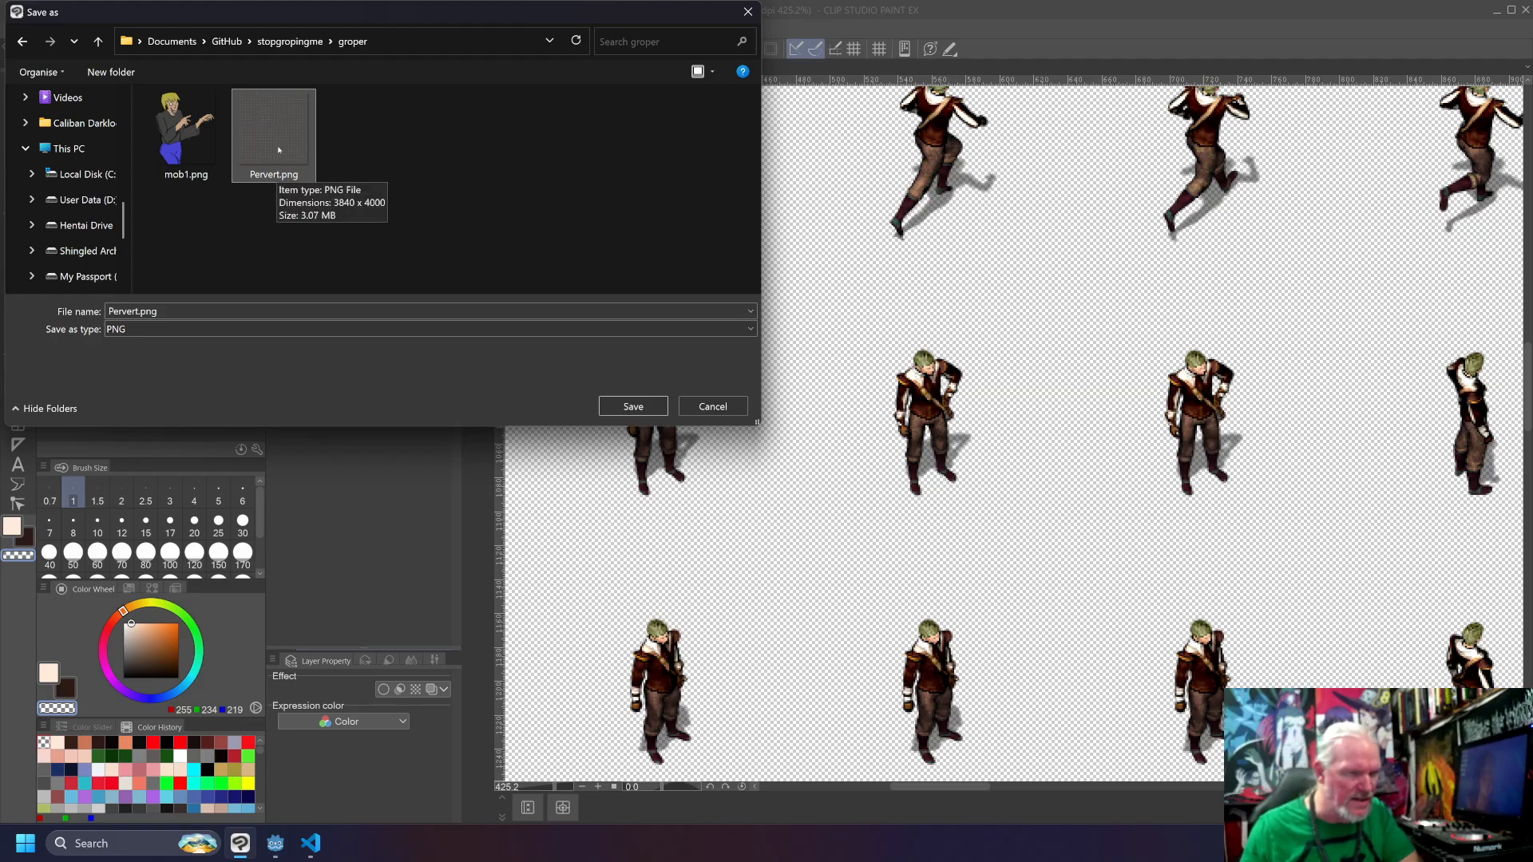
pyautogui.click(274, 175)
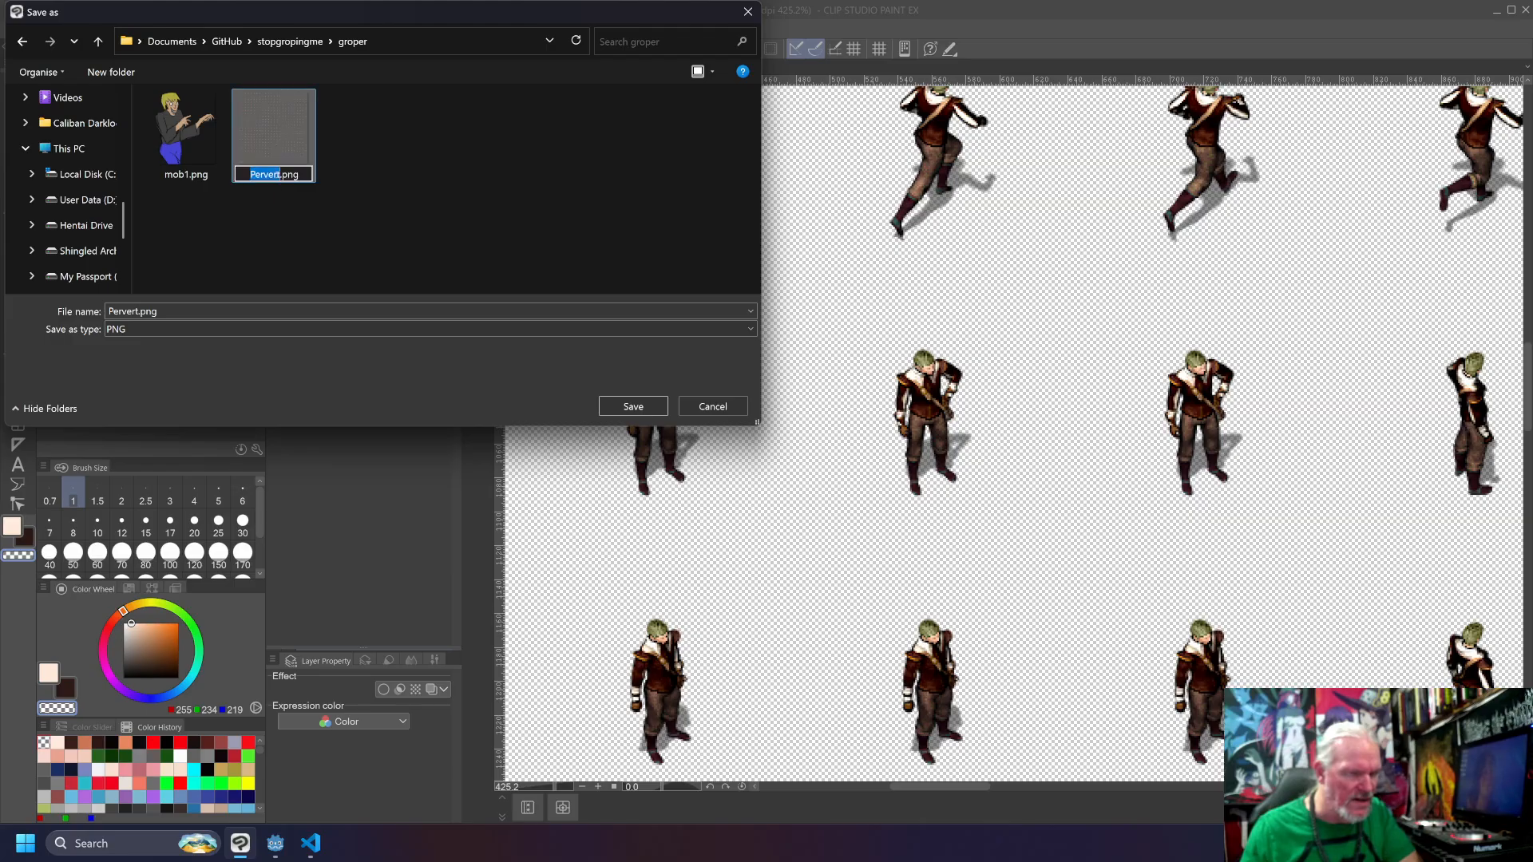
pyautogui.click(282, 175)
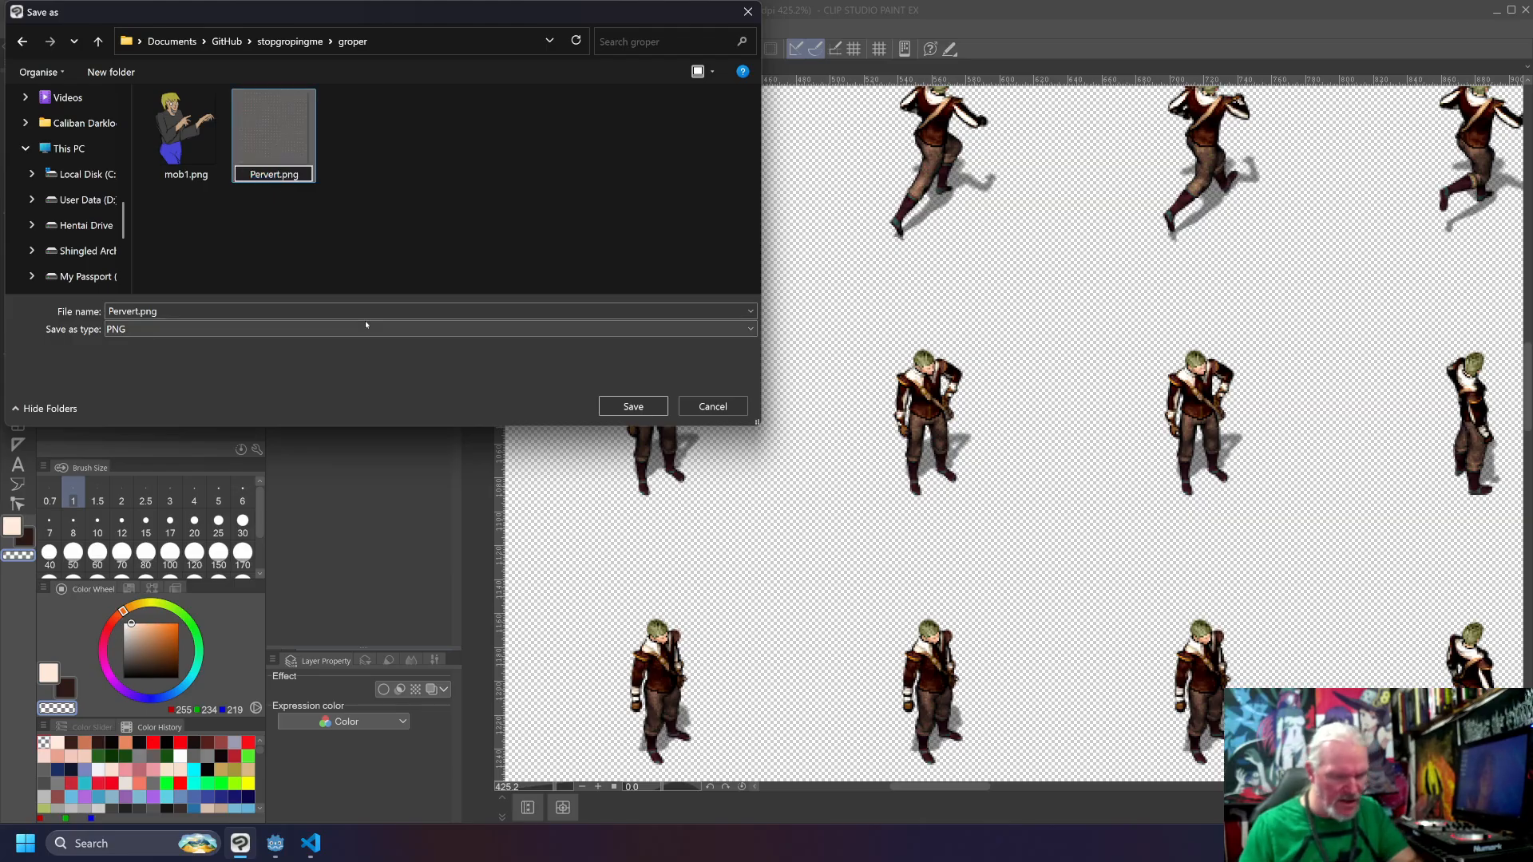
pyautogui.write('Old')
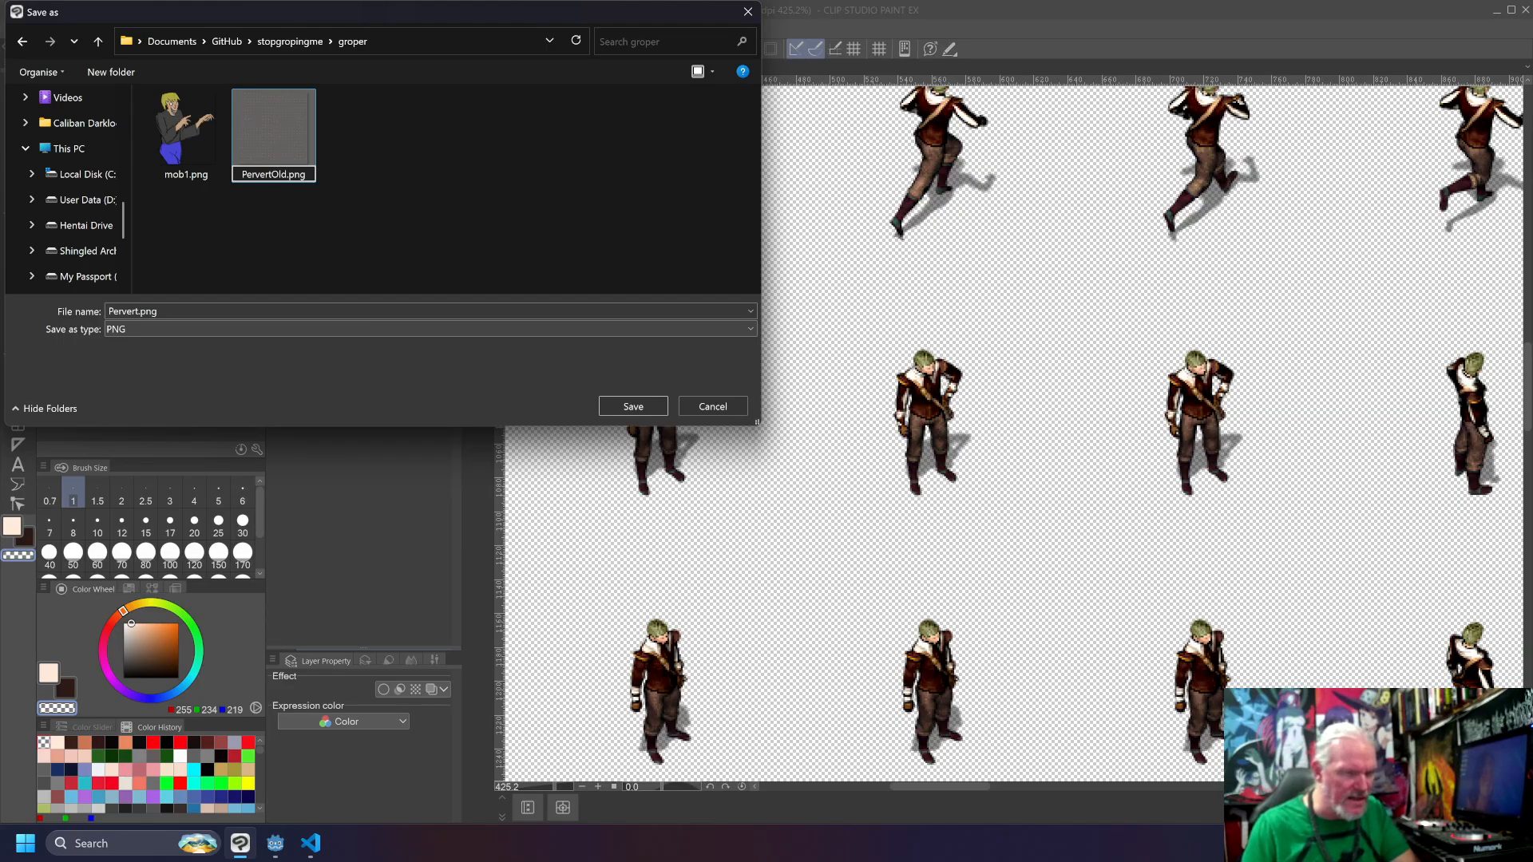
pyautogui.press('Return')
pyautogui.click(297, 312)
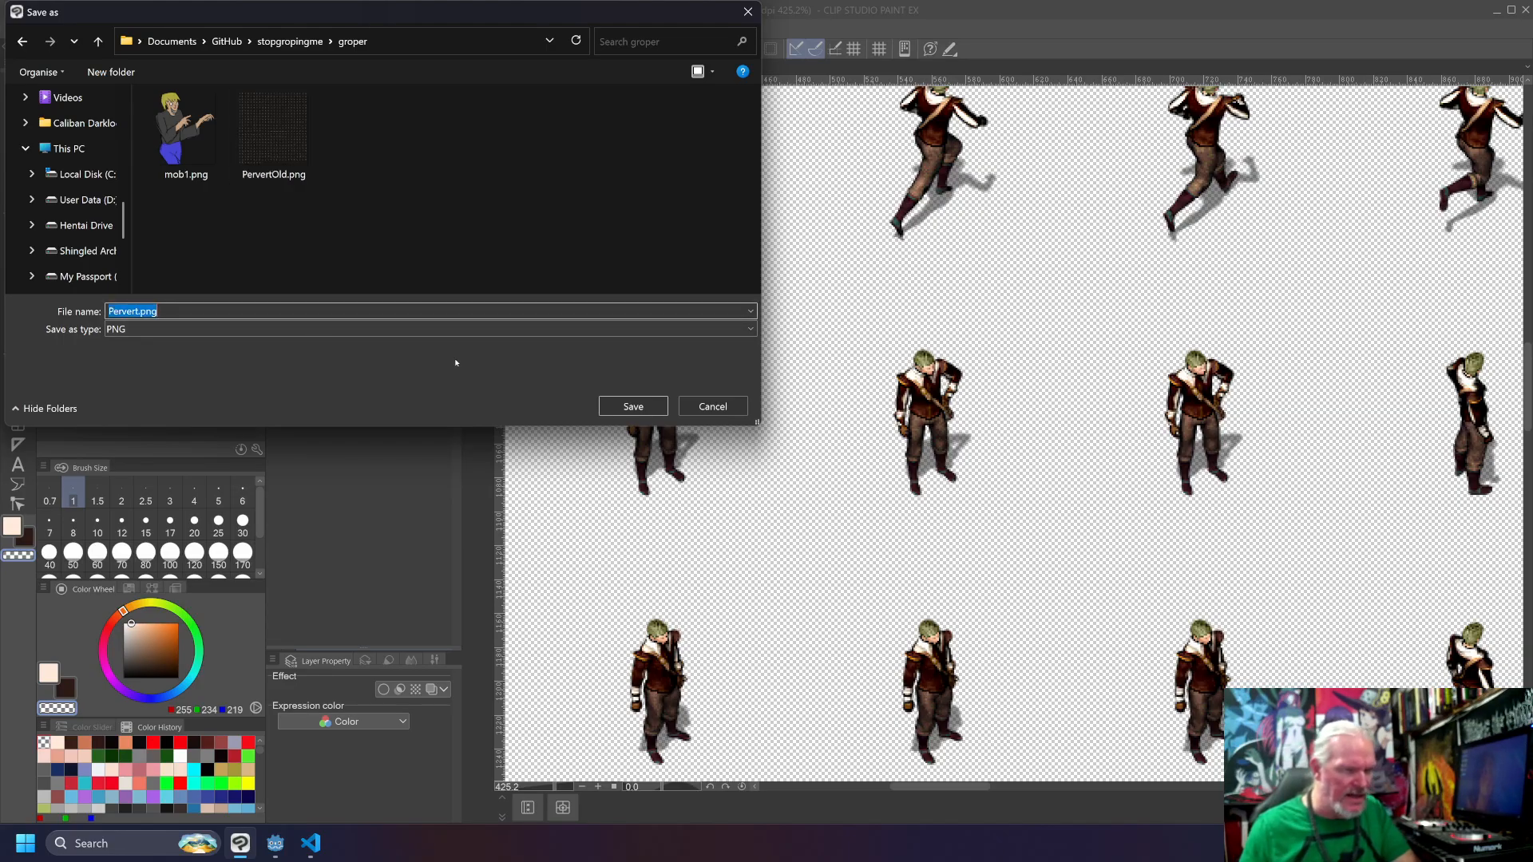
pyautogui.click(633, 407)
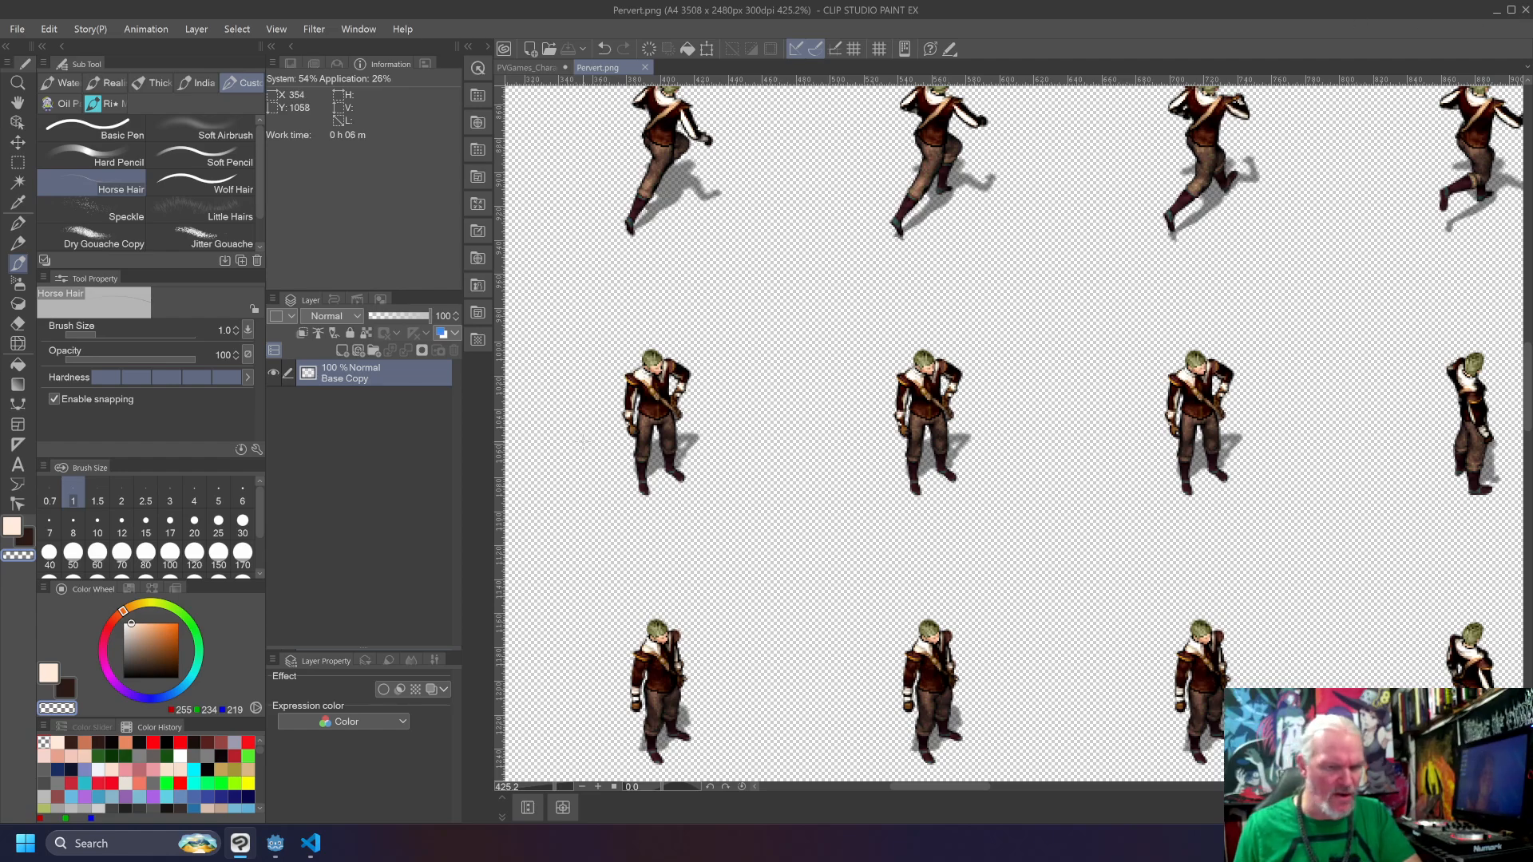
# Step: Switch to the Godot editor and run the Yandere Survivors project
pyautogui.click(279, 844)
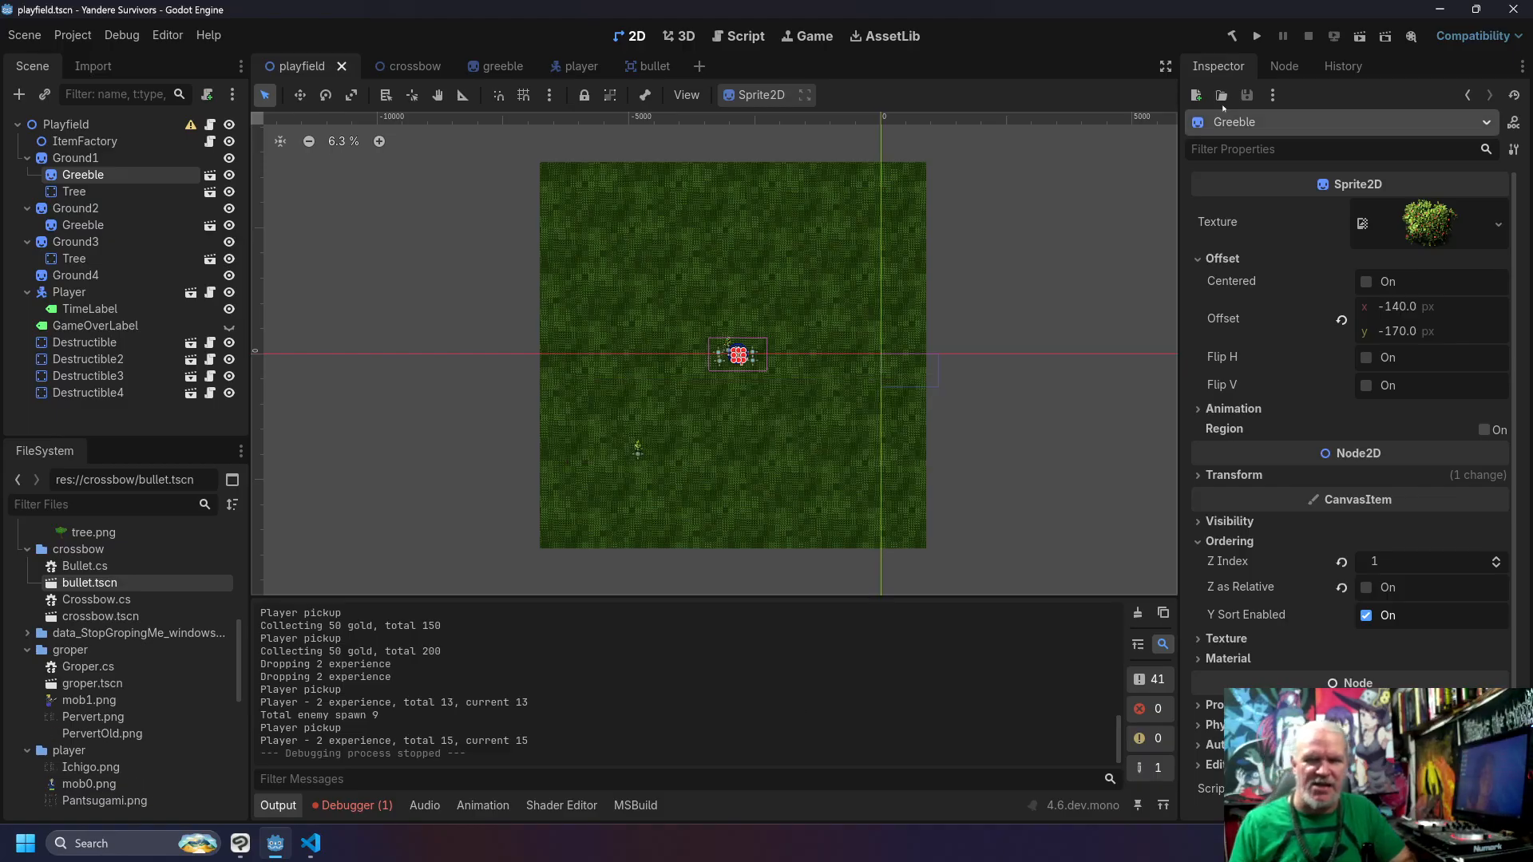
pyautogui.click(1232, 36)
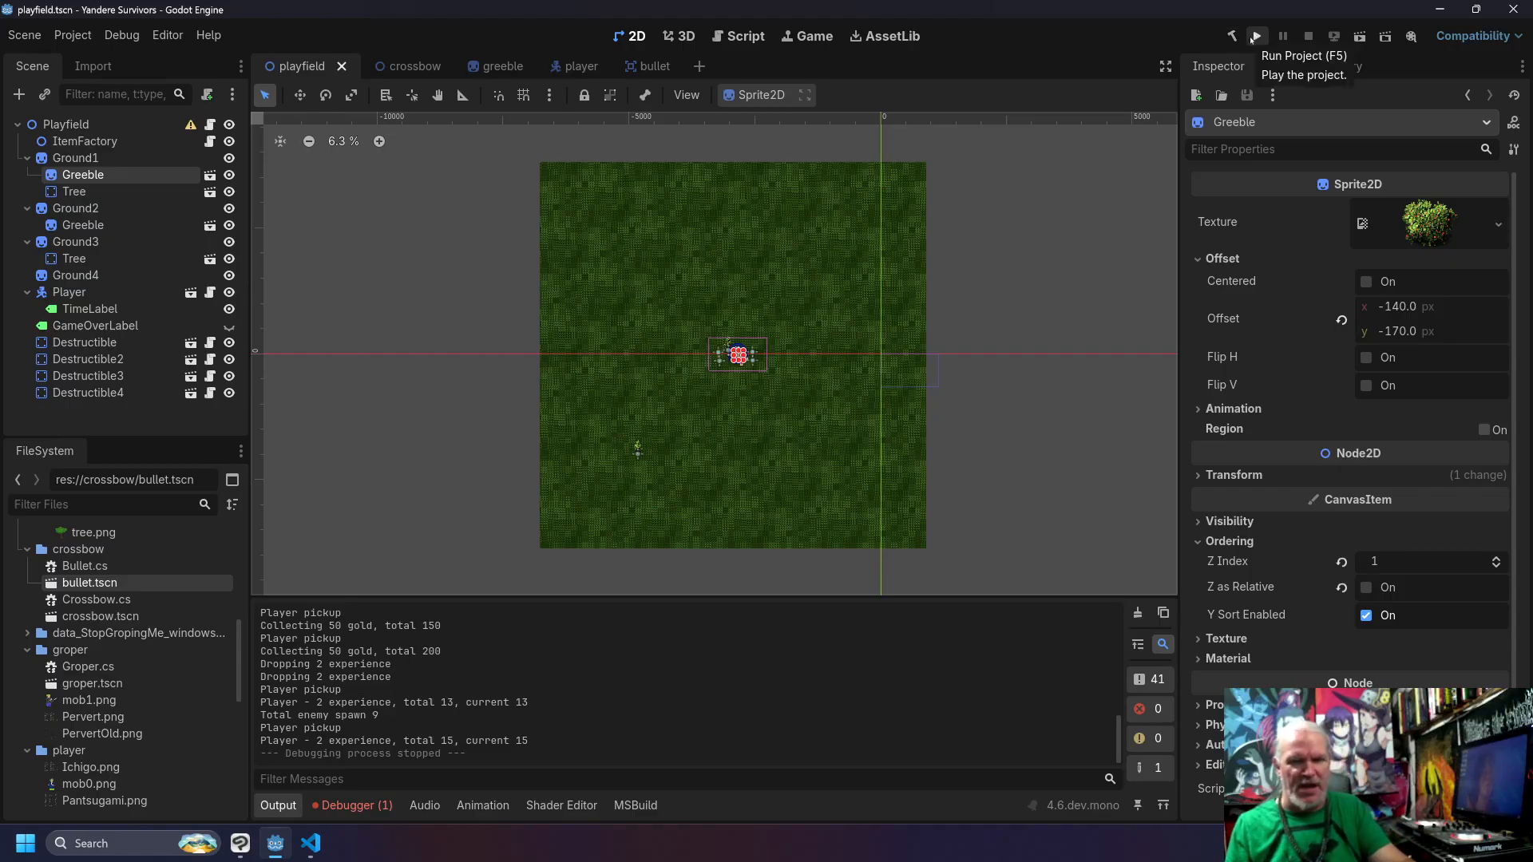
pyautogui.click(1253, 36)
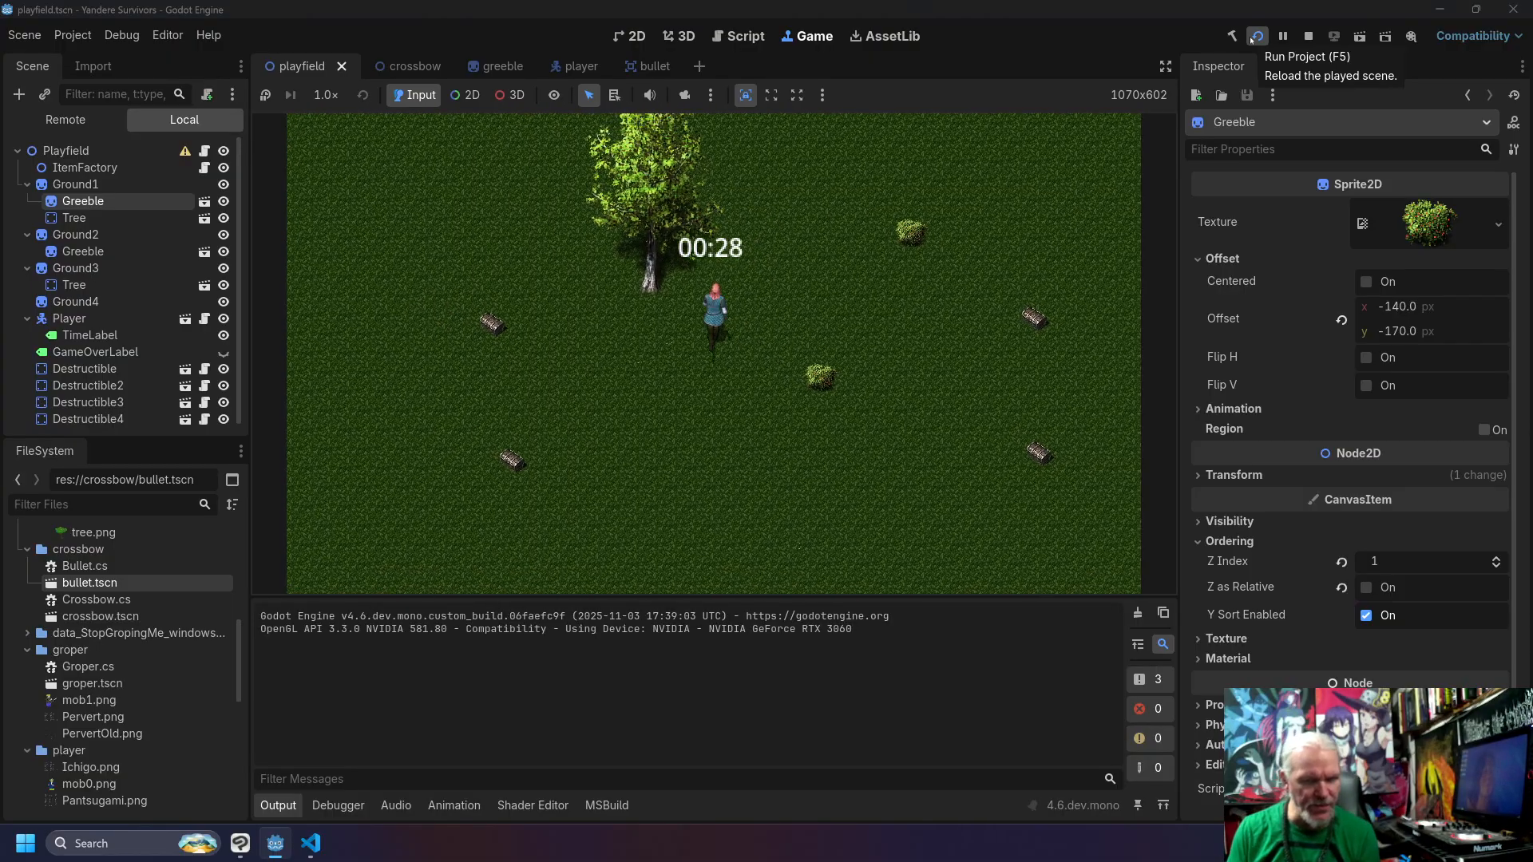
# Step: Steer the player around the field to examine how the enemies look with the new sprite sheet, and stop the game
pyautogui.press('Left')
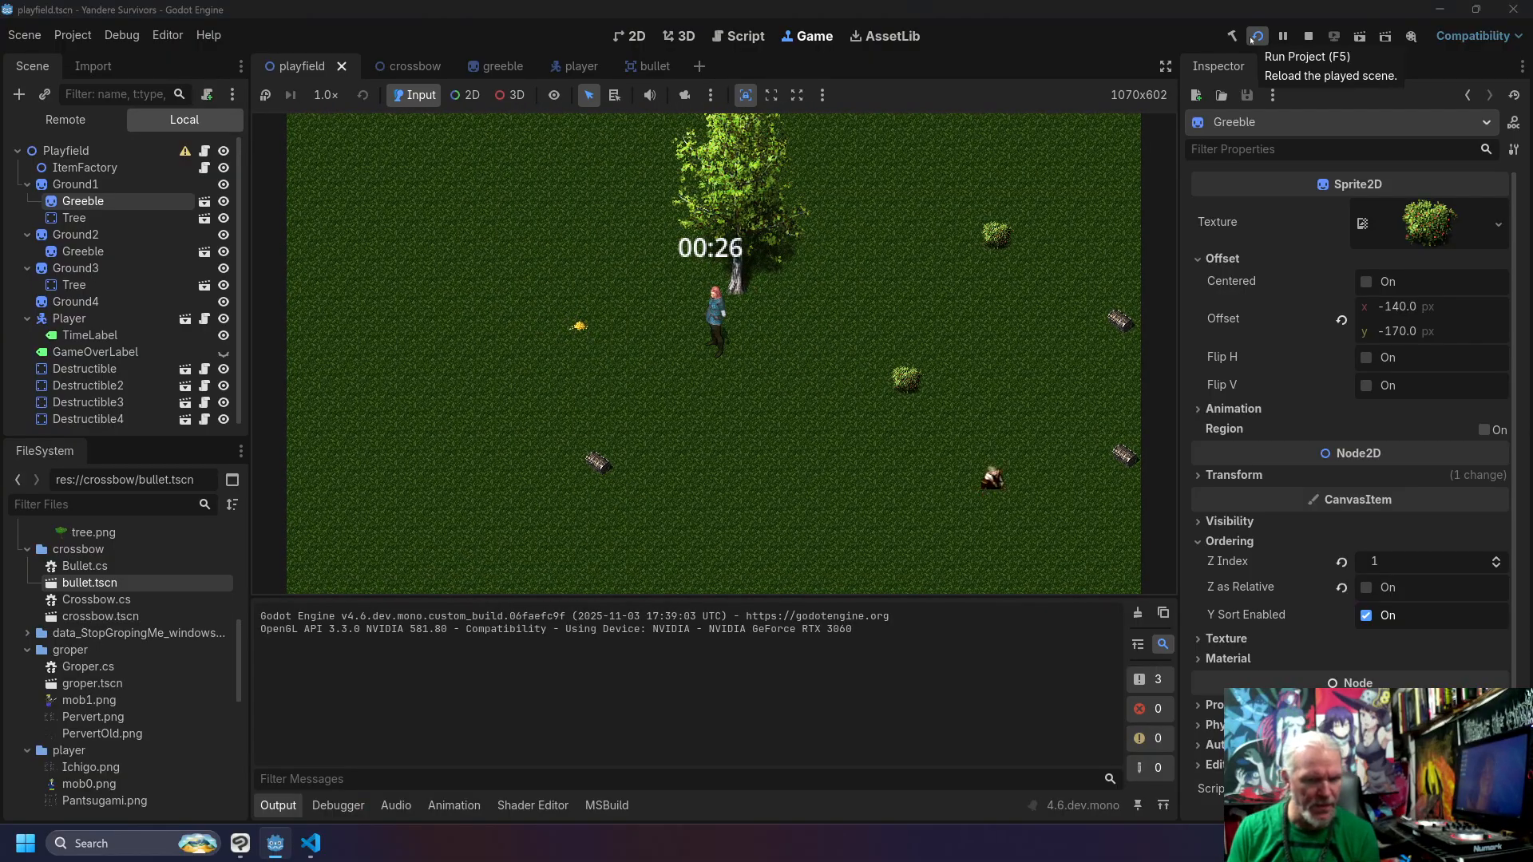
pyautogui.press('Left')
pyautogui.press('Down')
pyautogui.press('Left')
pyautogui.press('Down')
pyautogui.press('Right')
pyautogui.press('Up')
pyautogui.press('Right')
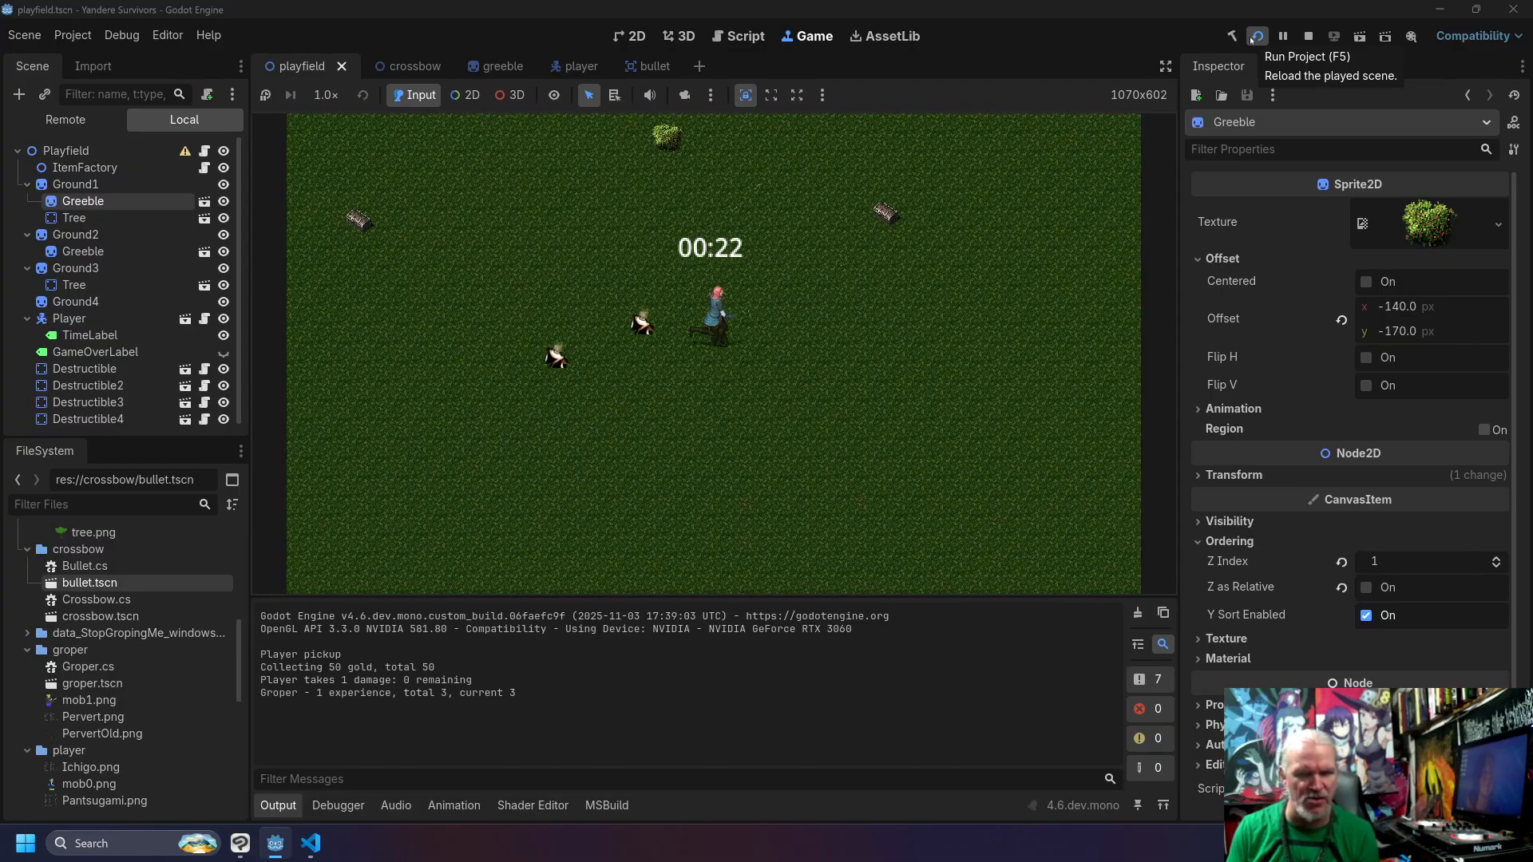
pyautogui.press('Up')
pyautogui.press('Right')
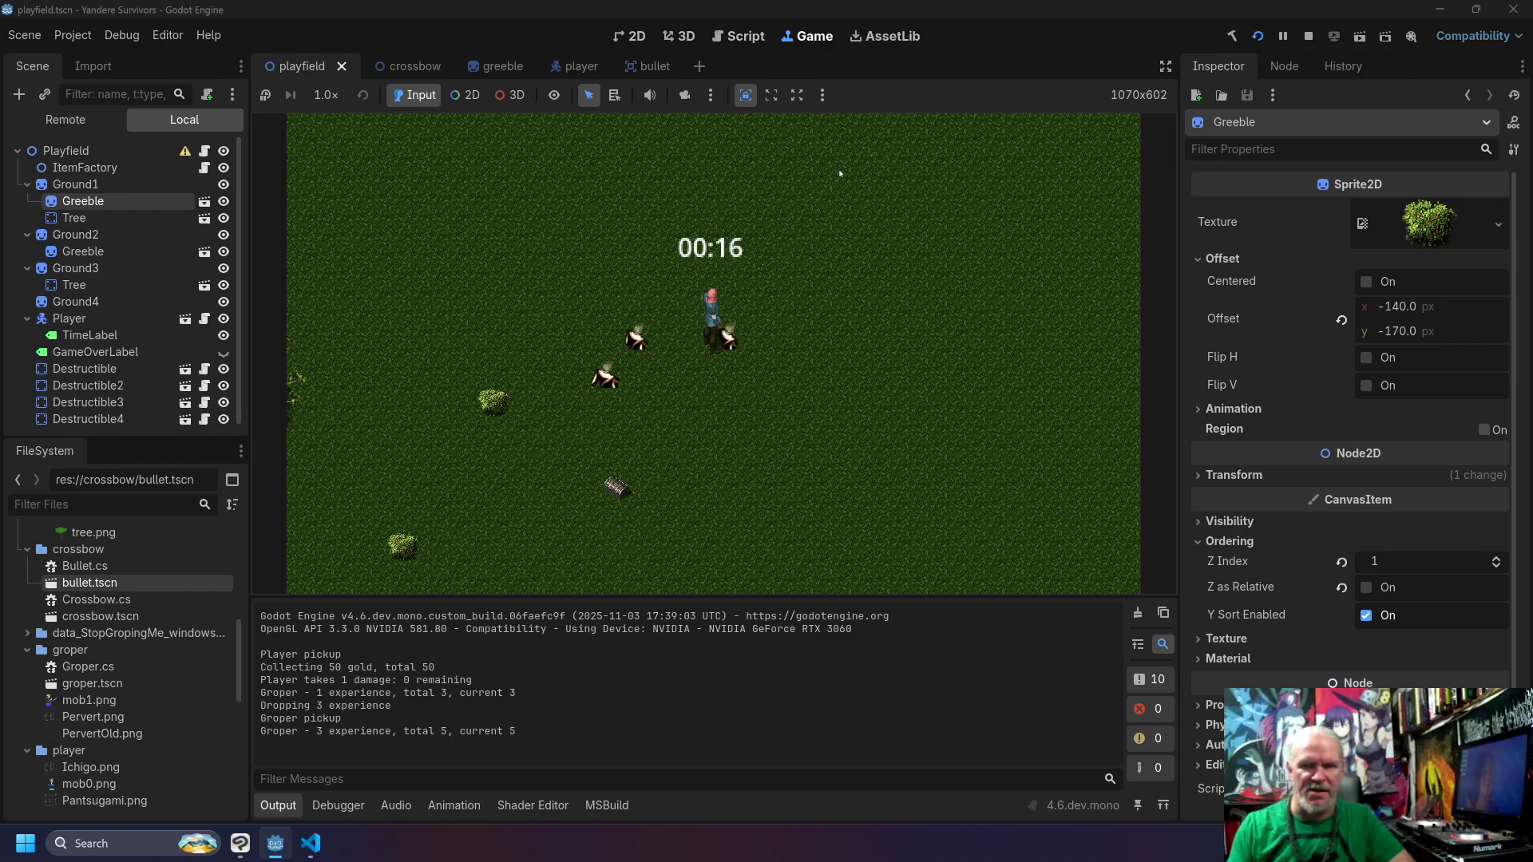
pyautogui.click(1308, 36)
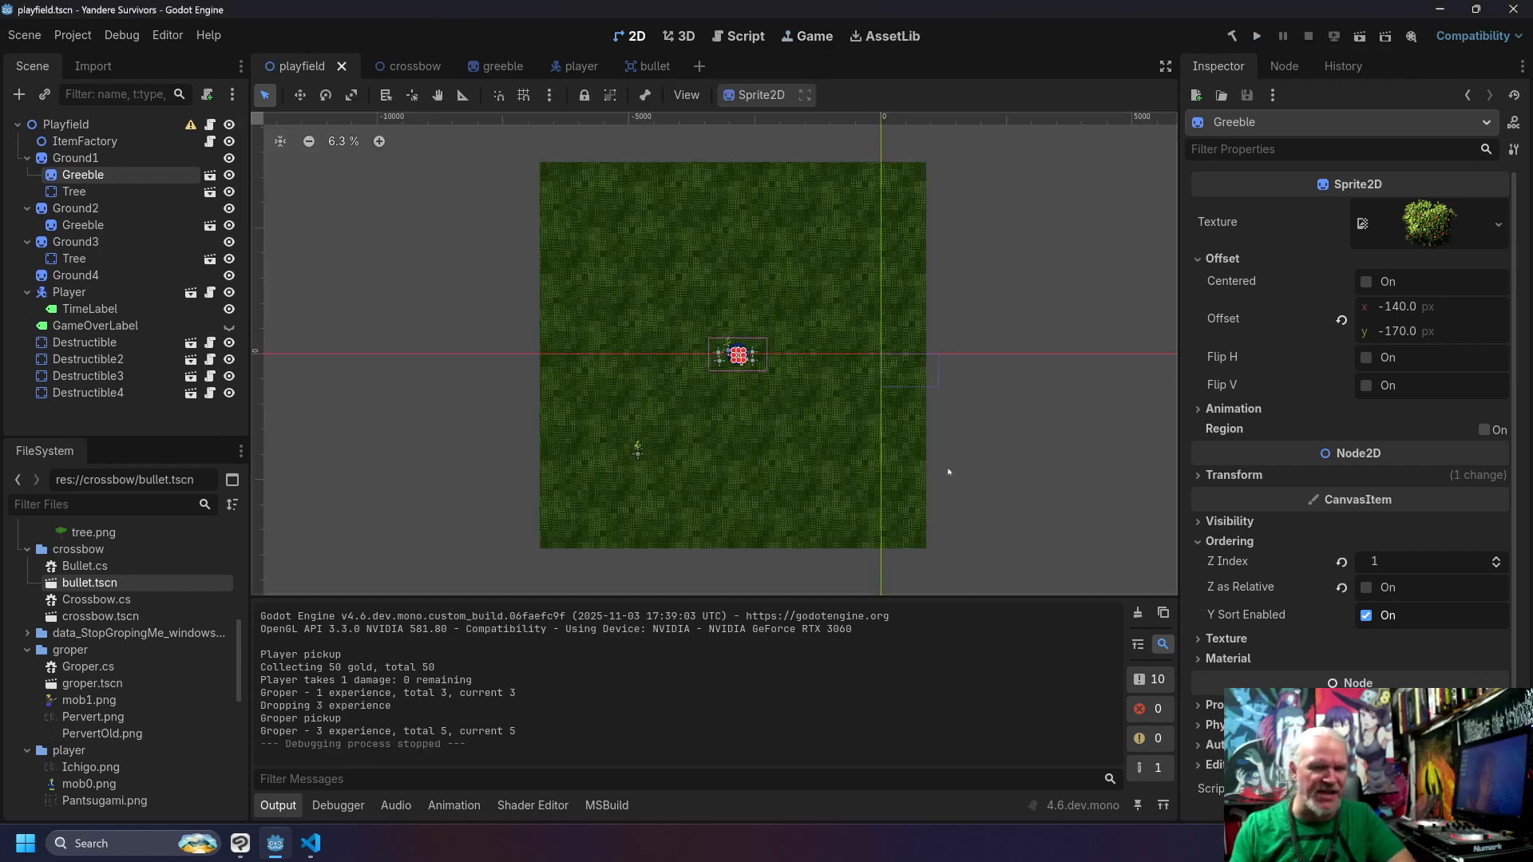
# Step: Switch to Clip Studio Paint and examine the whole Pervert.png sheet, then the layers and full extent of the PVGames_Characters sheet
pyautogui.click(240, 843)
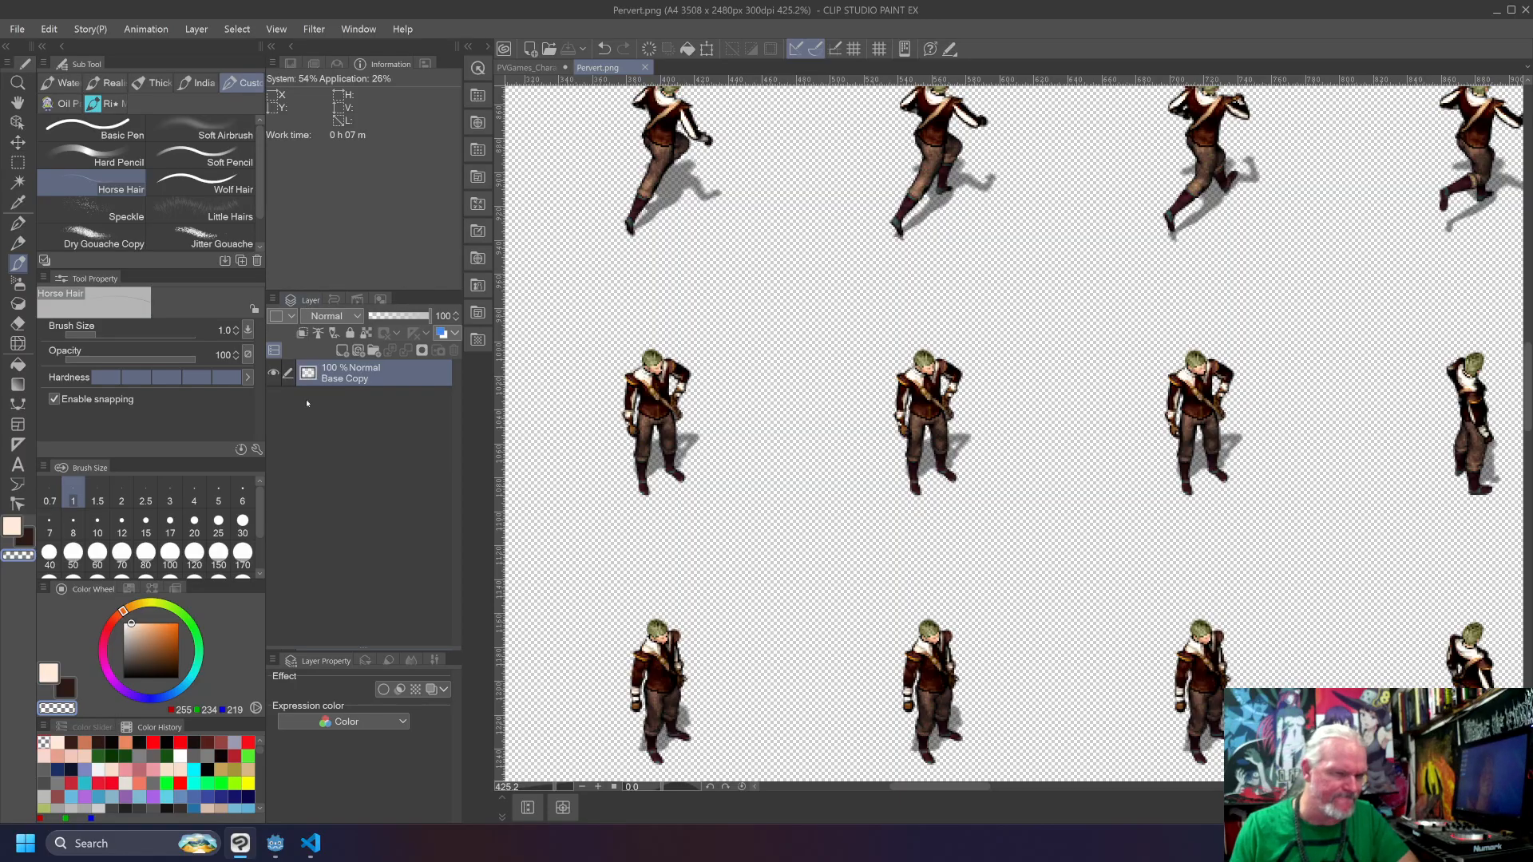
pyautogui.scroll(-7, 883, 407)
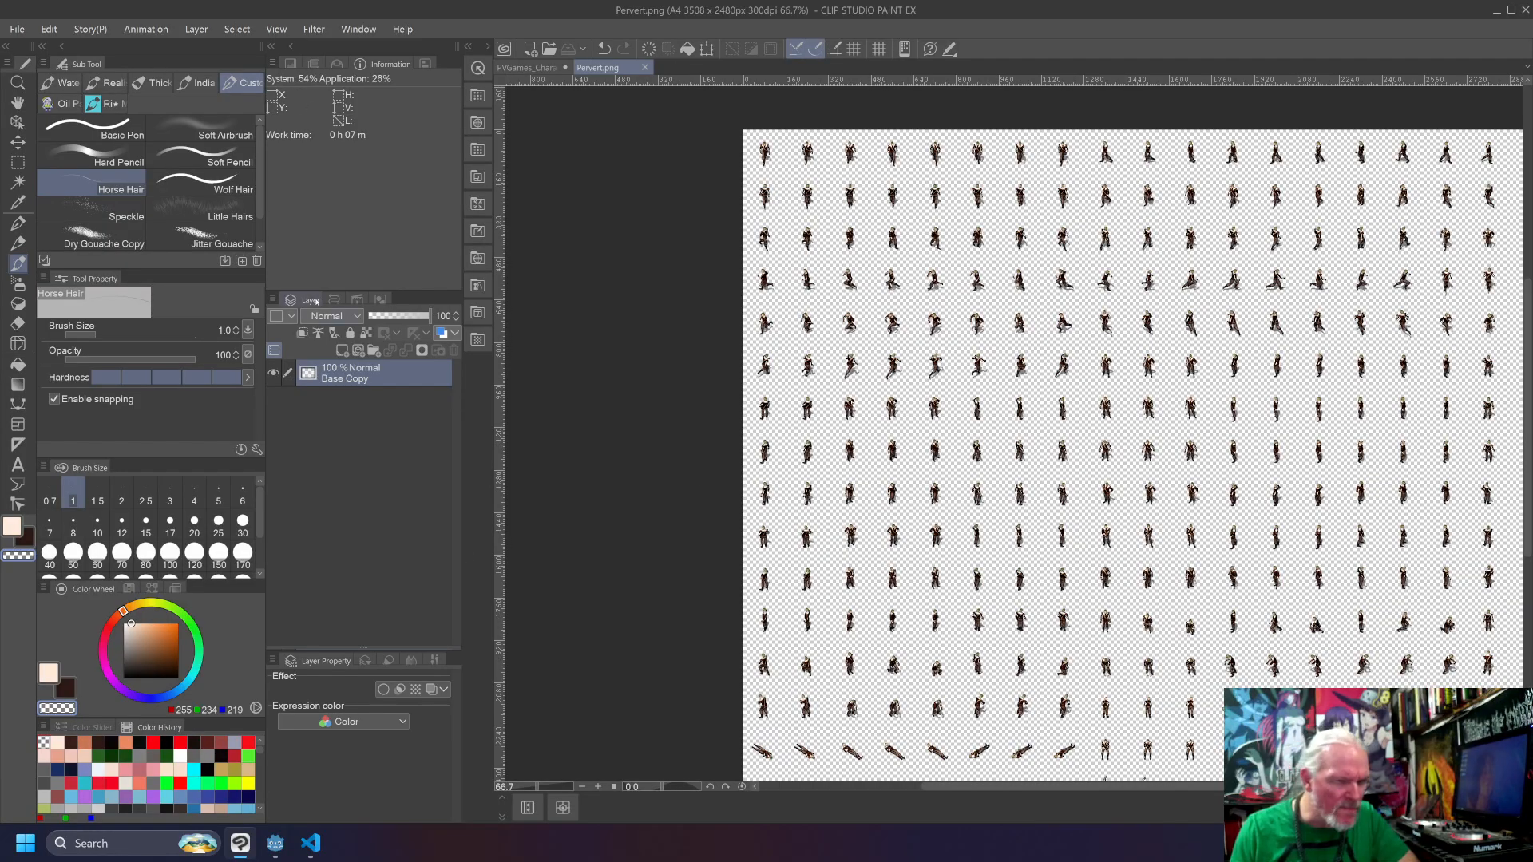
pyautogui.click(527, 67)
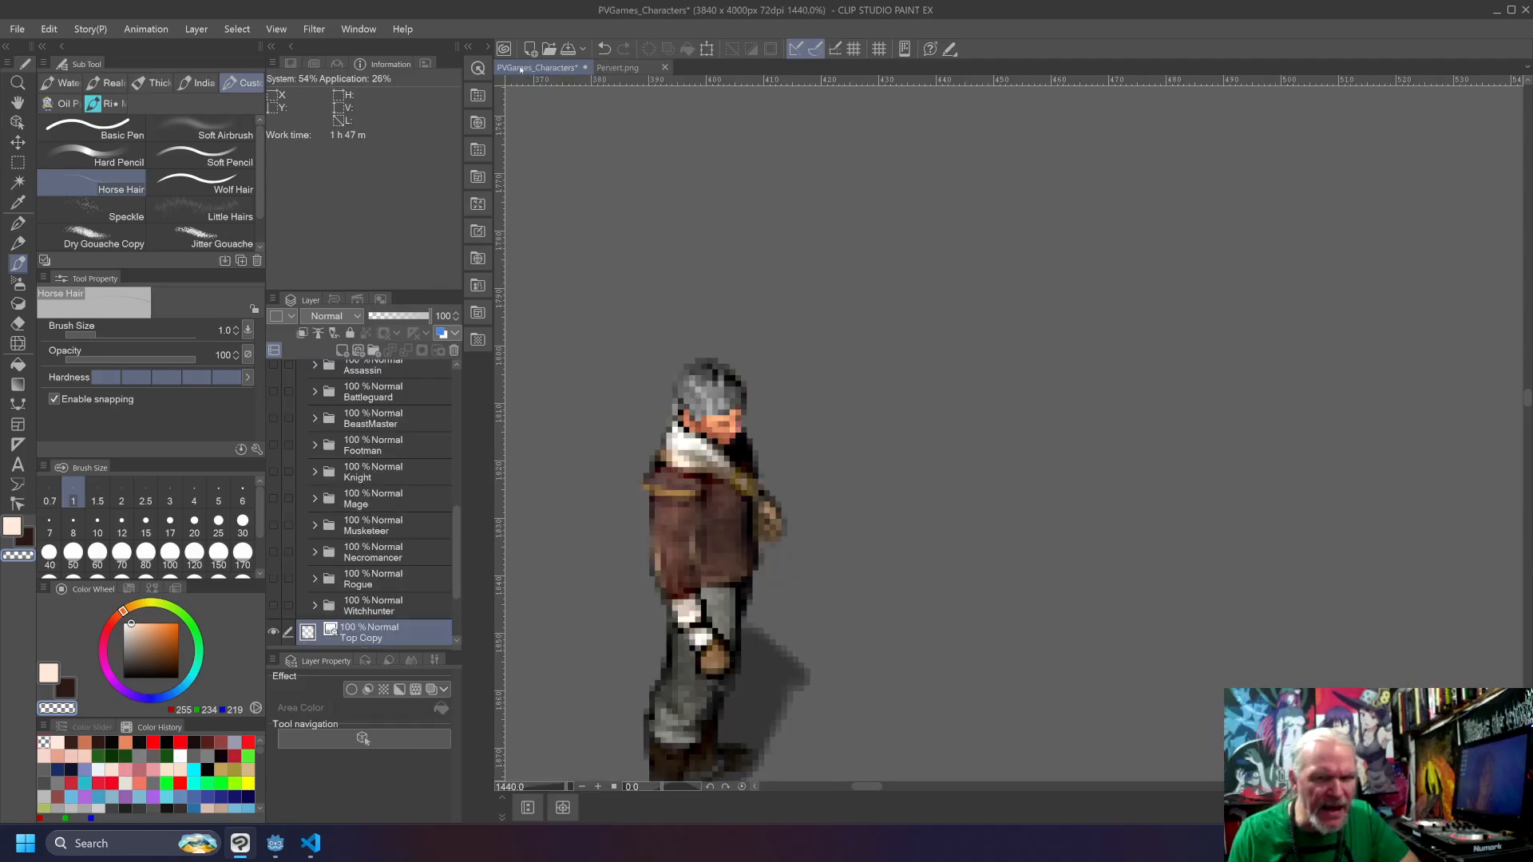
pyautogui.scroll(-4, 958, 304)
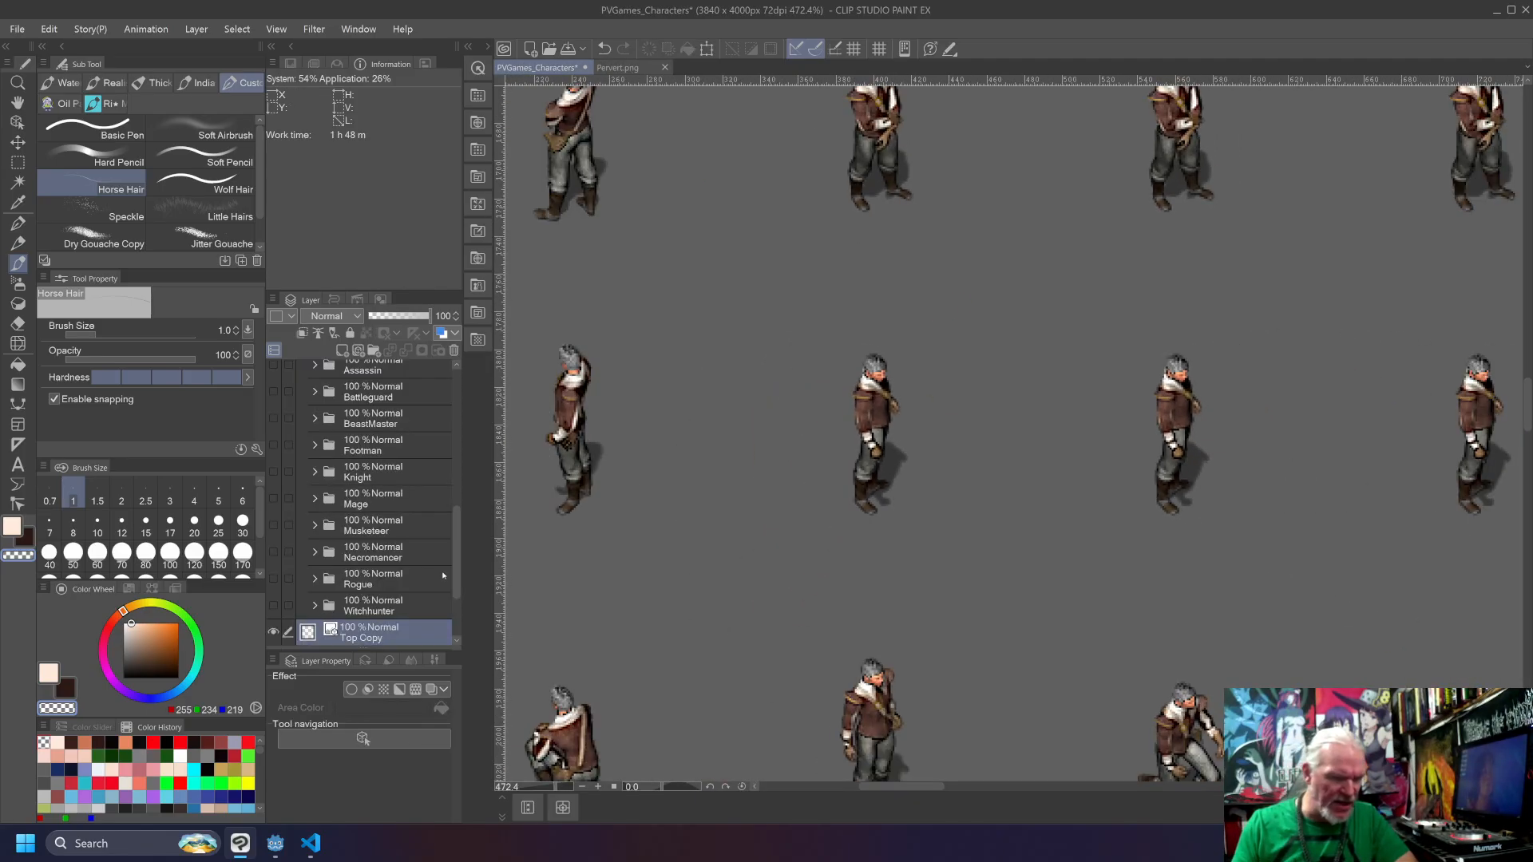
pyautogui.scroll(-3, 459, 613)
pyautogui.moveTo(465, 605)
pyautogui.mouseDown()
pyautogui.moveTo(467, 590)
pyautogui.moveTo(467, 618)
pyautogui.mouseUp()
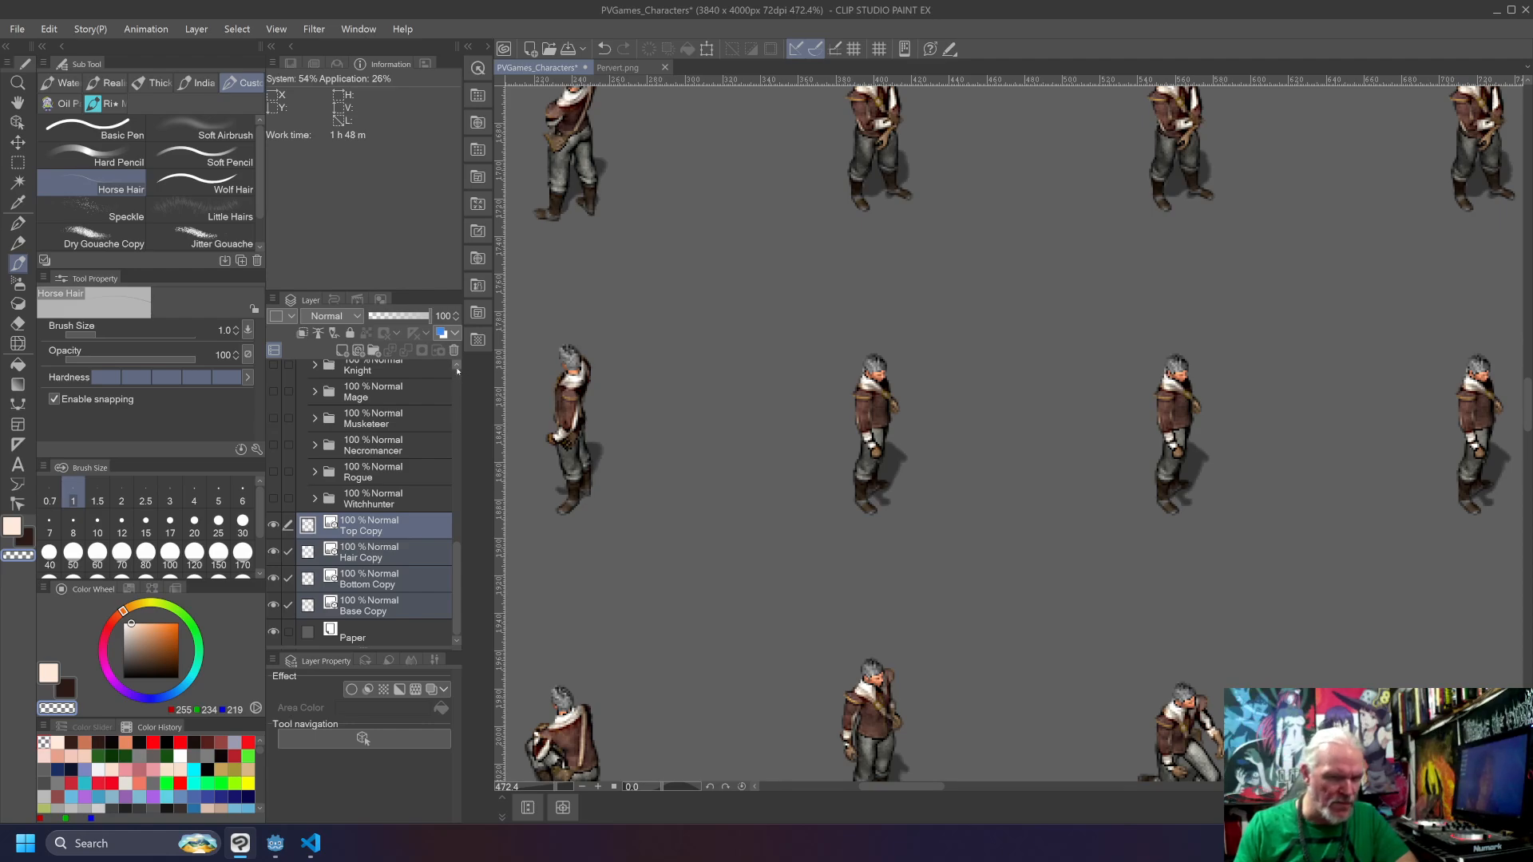
pyautogui.moveTo(452, 554); pyautogui.dragTo(462, 375)
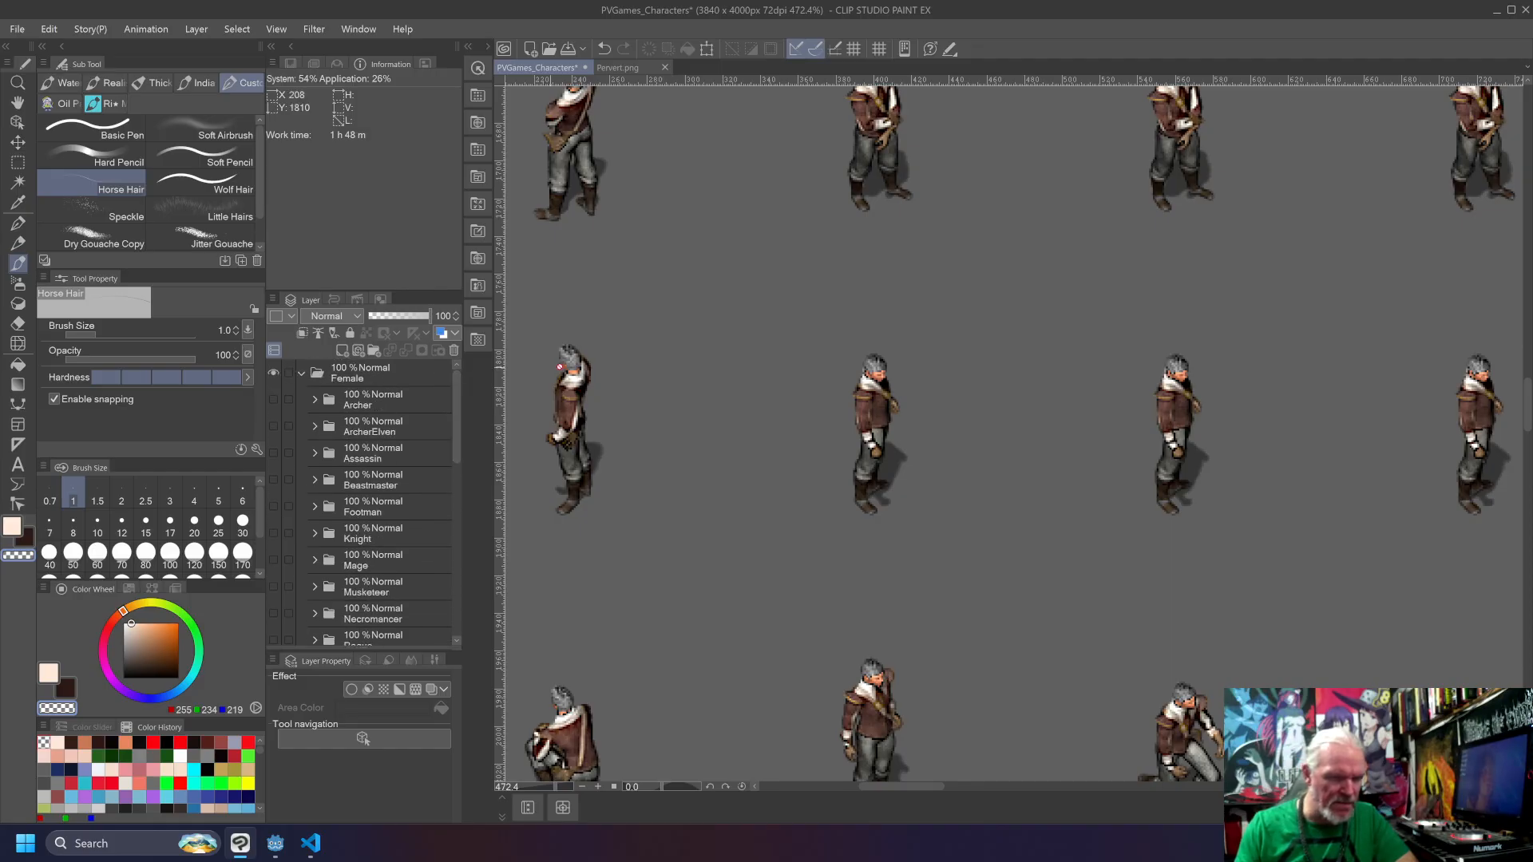
pyautogui.scroll(-5, 851, 391)
pyautogui.scroll(-2, 850, 389)
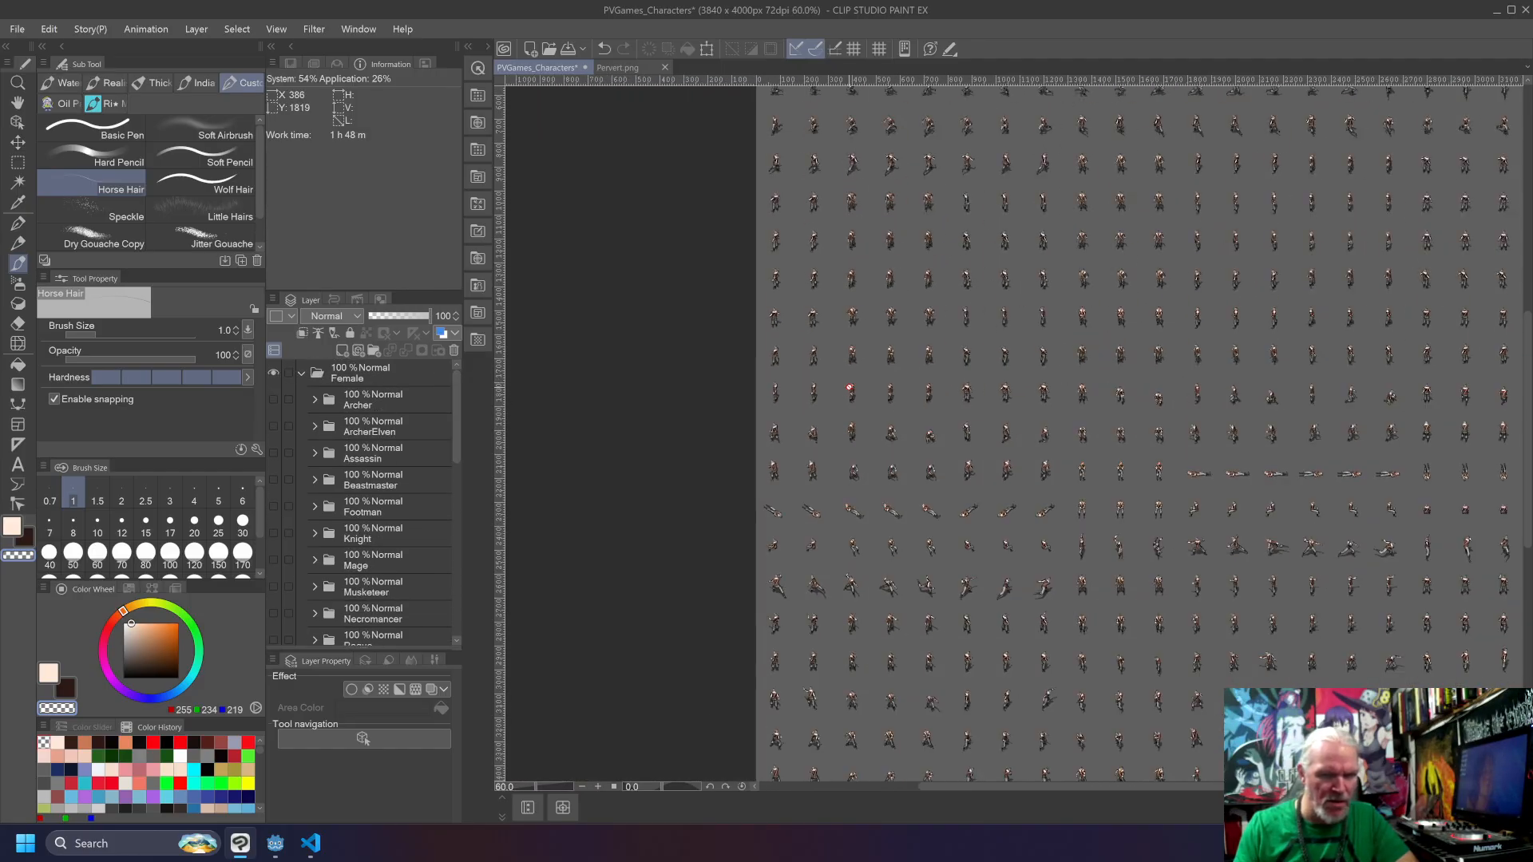
pyautogui.scroll(-2, 856, 318)
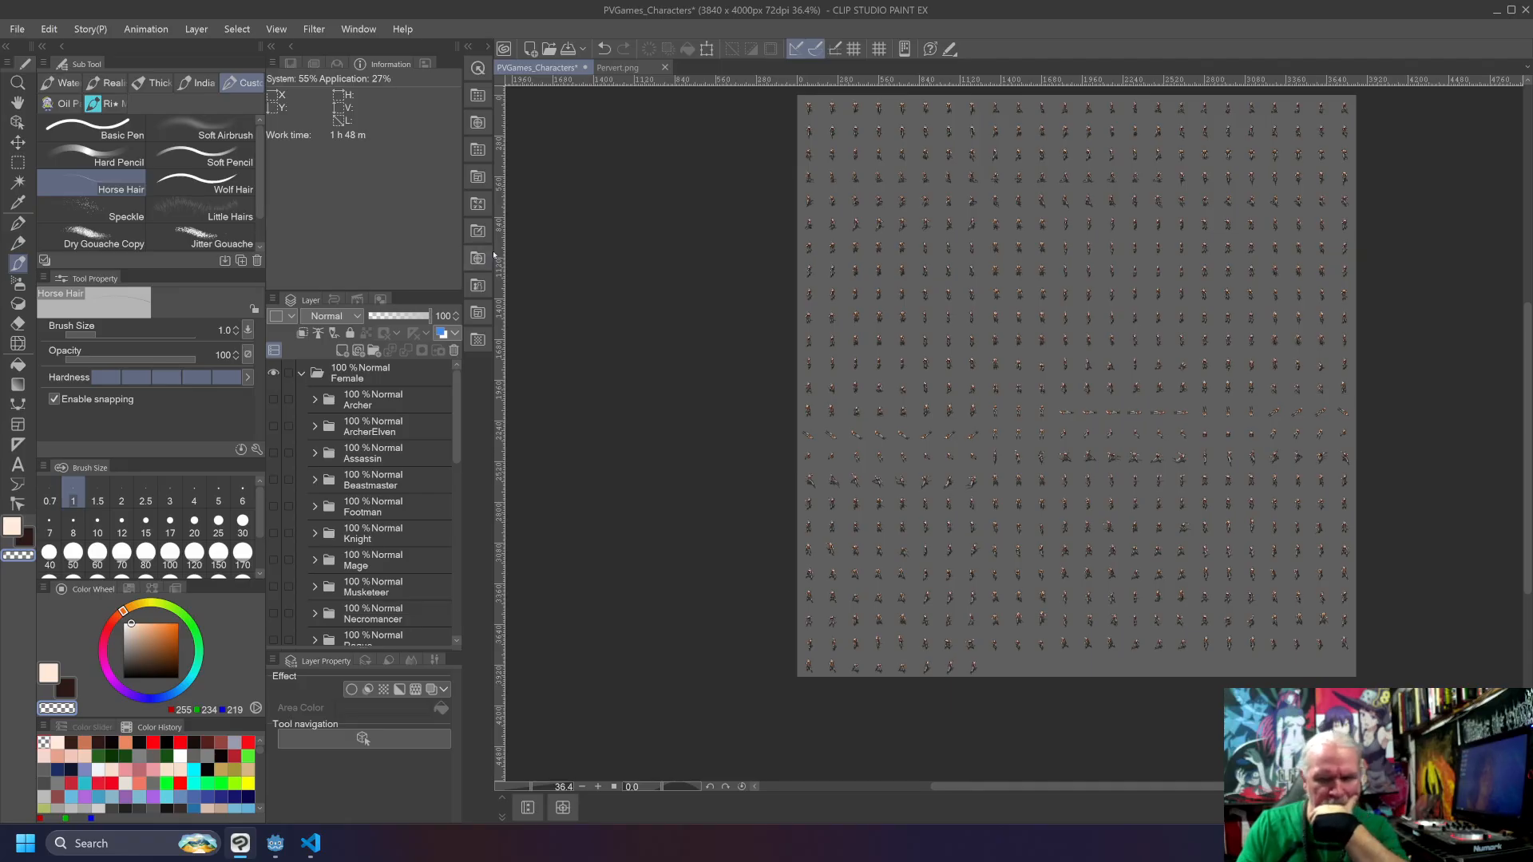
# Step: Compare the canvas size and sprite rows of Pervert.png with those of PVGames_Characters
pyautogui.click(627, 70)
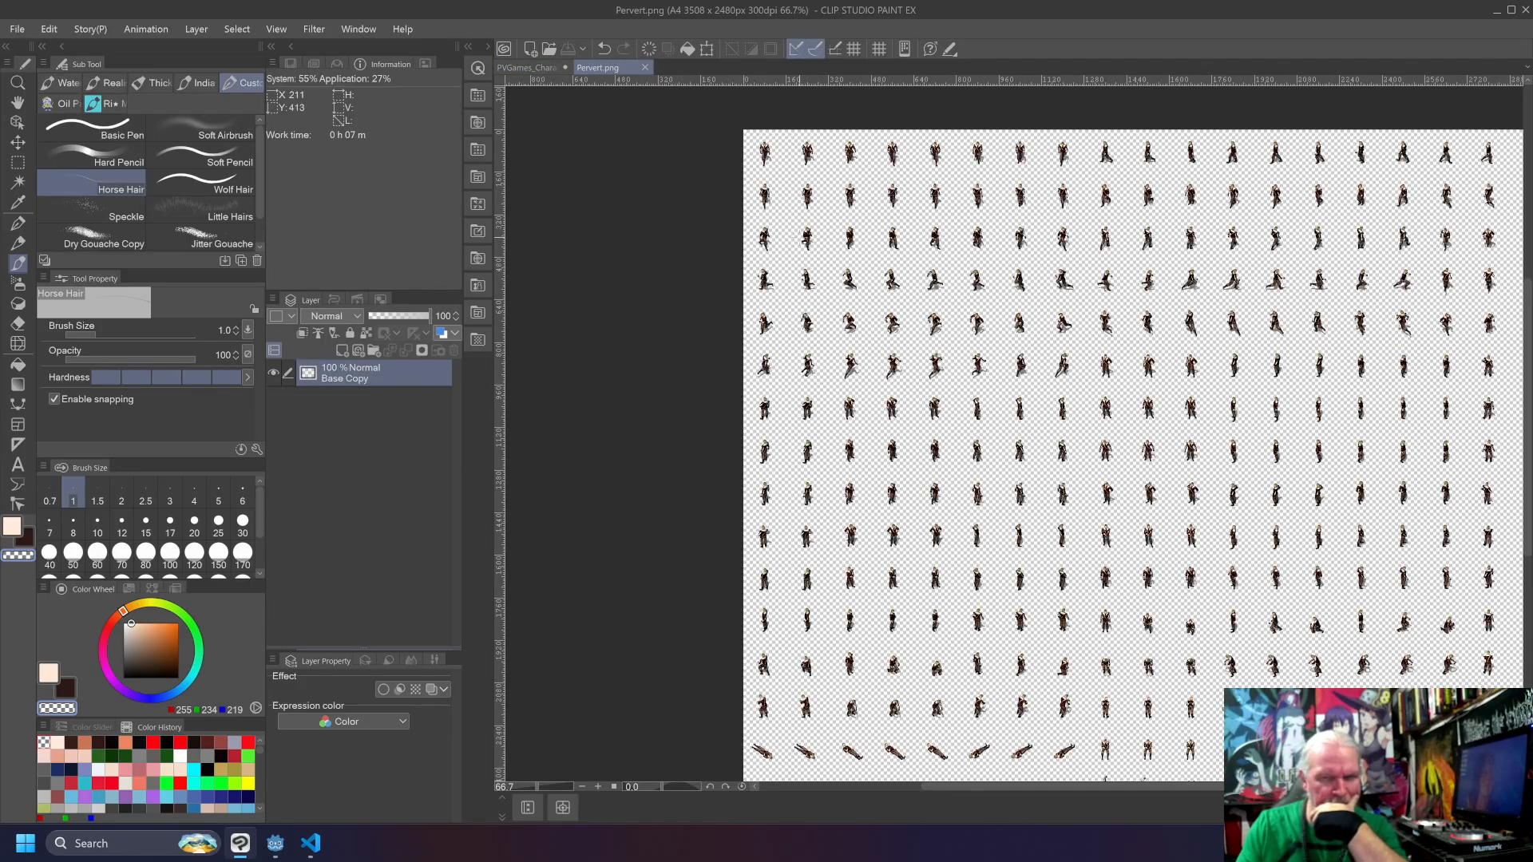
pyautogui.click(518, 69)
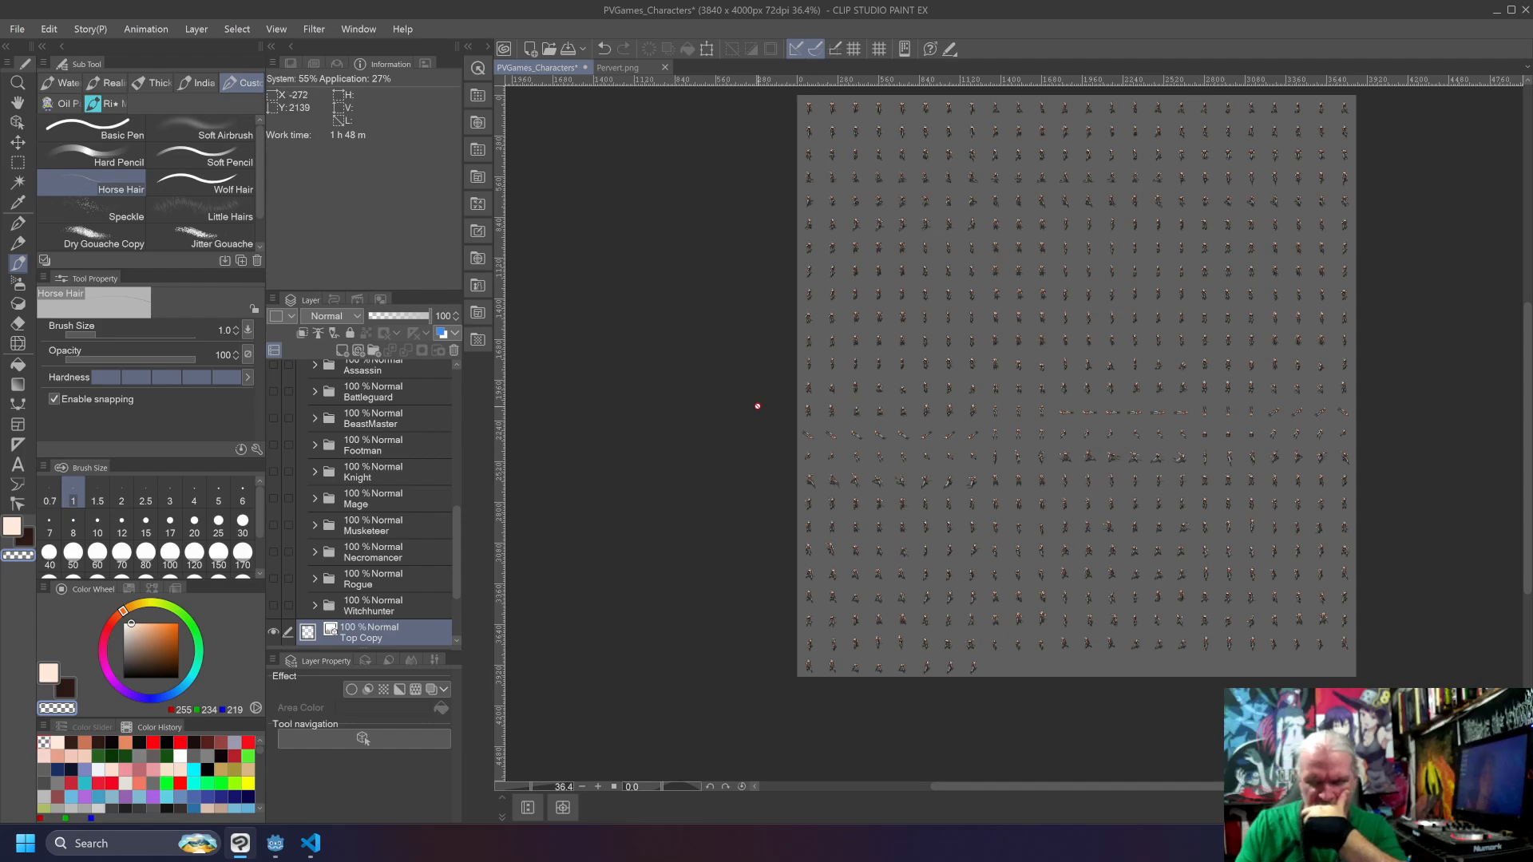
pyautogui.click(610, 70)
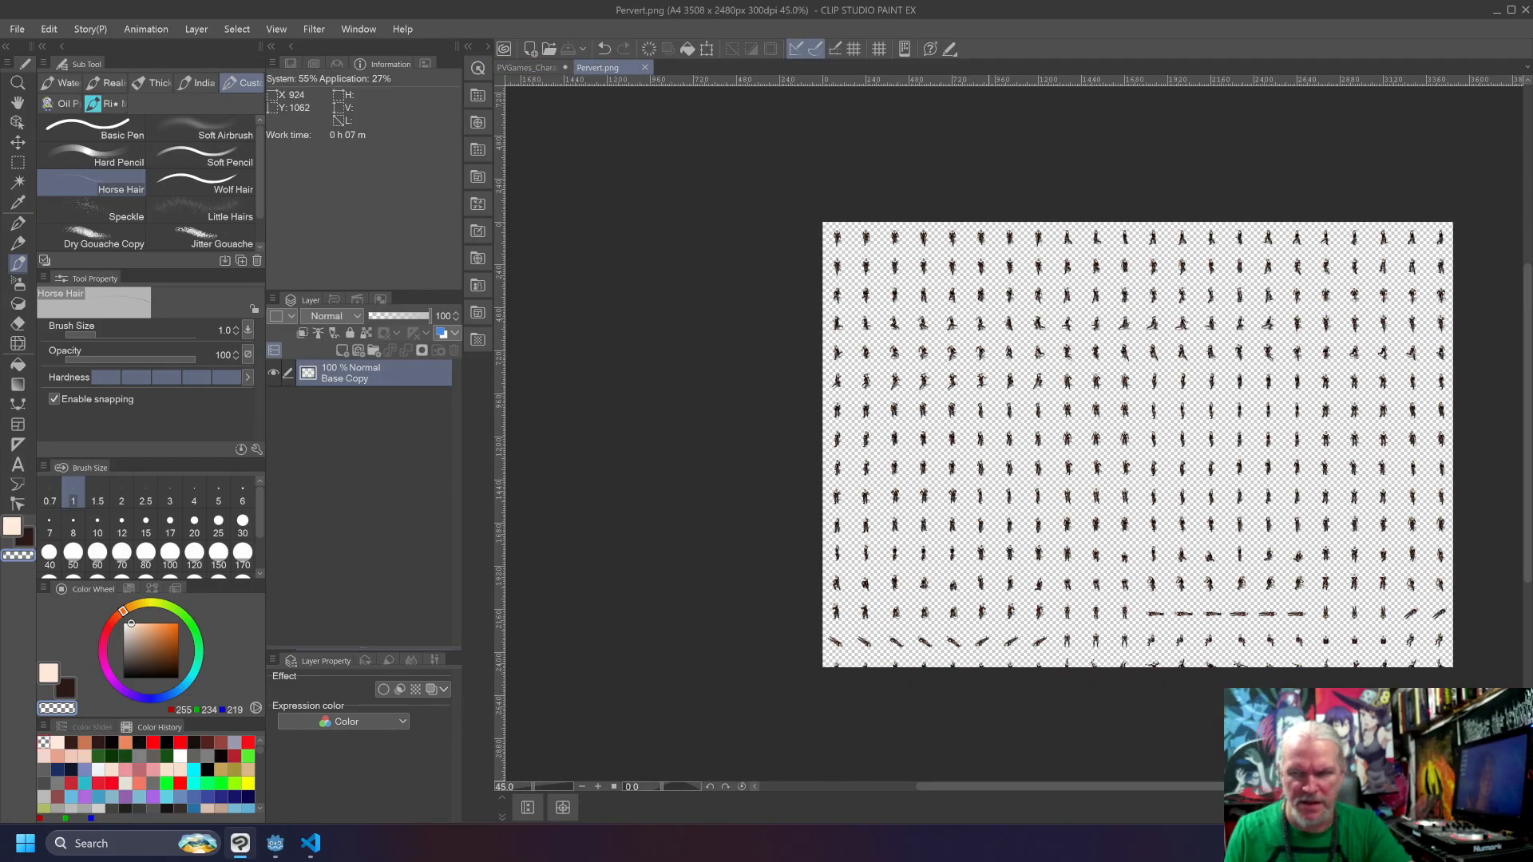
pyautogui.scroll(-2, 1073, 651)
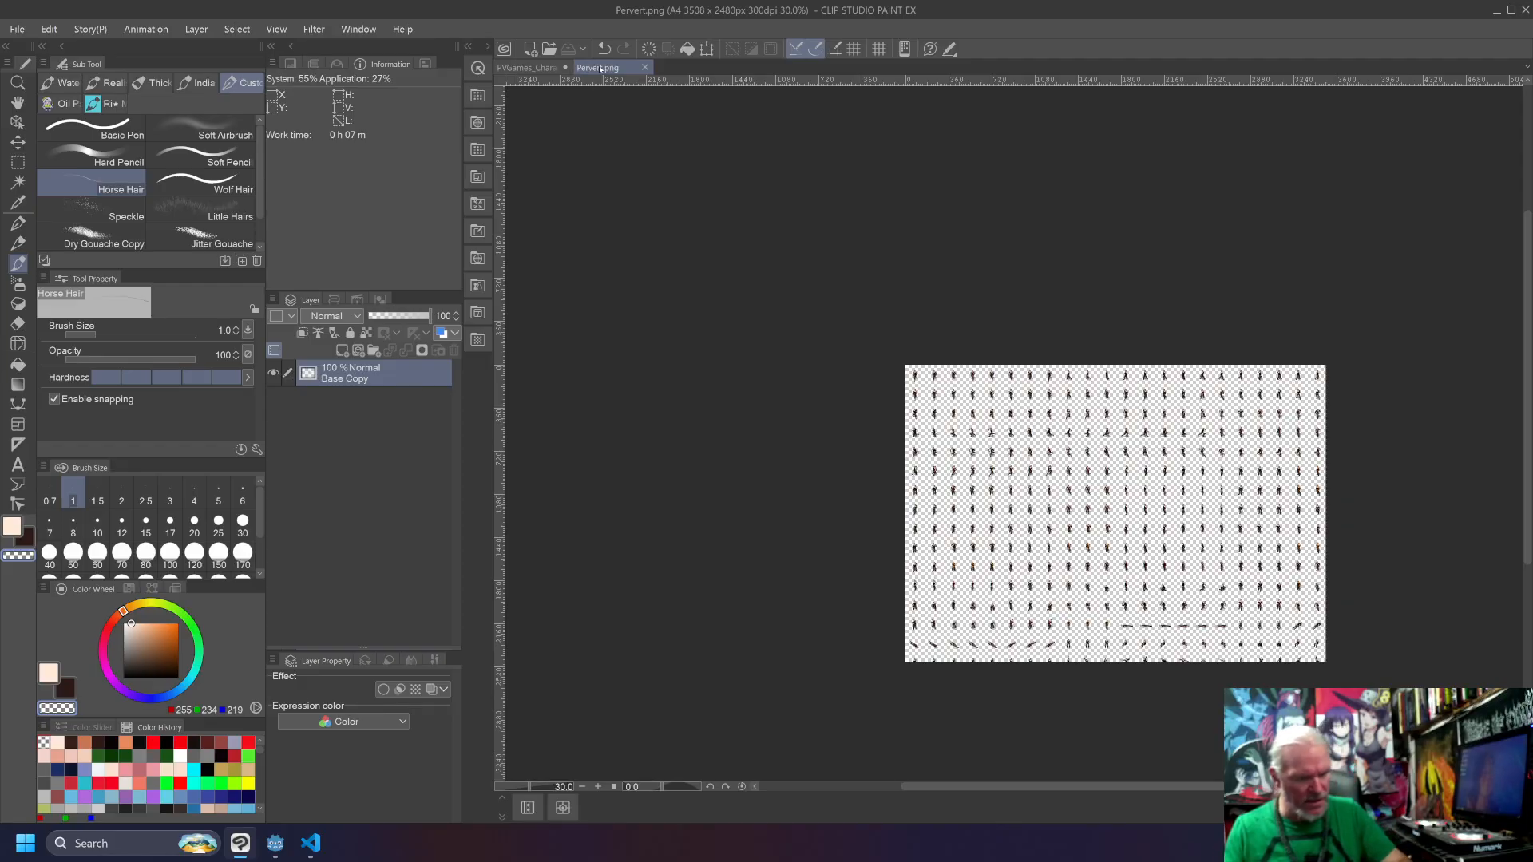
# Step: Undo the merge of the sprite layers in Pervert.png and redo it
pyautogui.hotkey('ctrl', 'z')
pyautogui.hotkey('ctrl', 'z')
pyautogui.hotkey('ctrl', 'z')
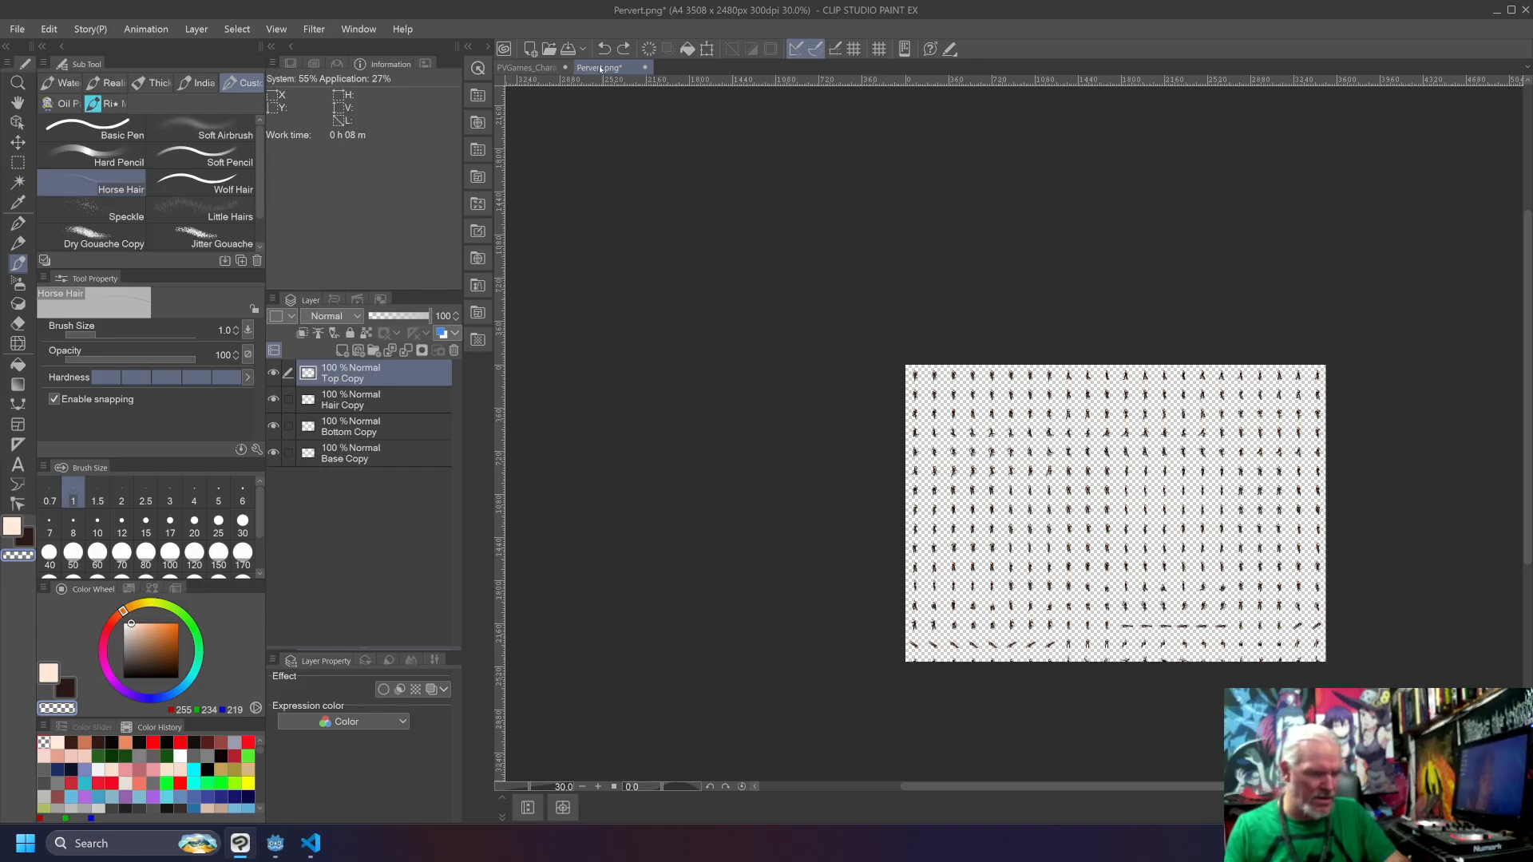
pyautogui.hotkey('ctrl', 'y')
pyautogui.hotkey('ctrl', 'y')
pyautogui.hotkey('ctrl', 'y')
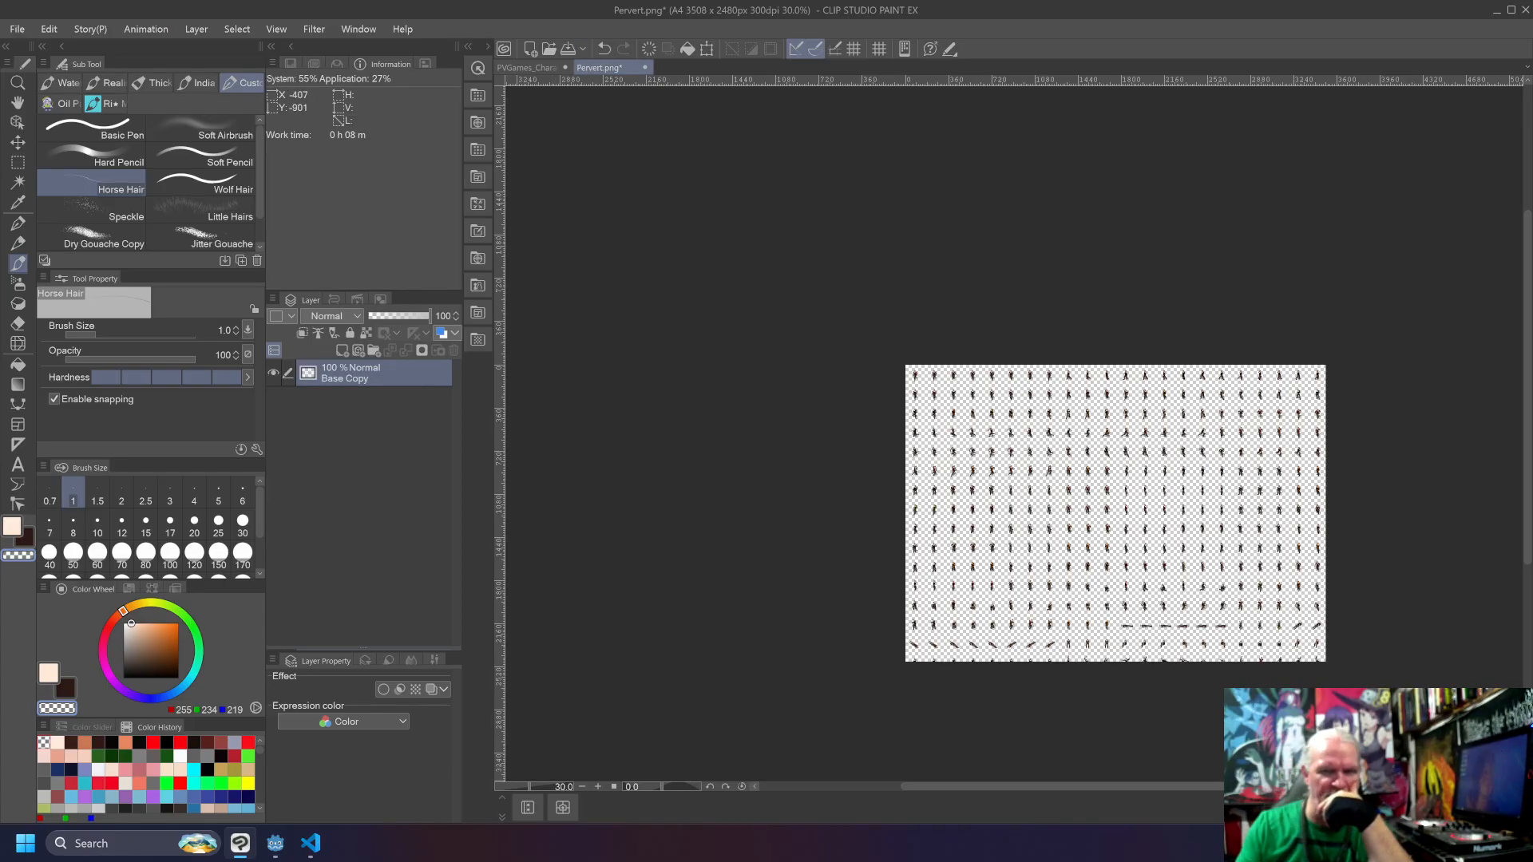
# Step: Change the canvas size of Pervert.png to 3840 px wide and 4000 px high with a centred reference point
pyautogui.click(17, 29)
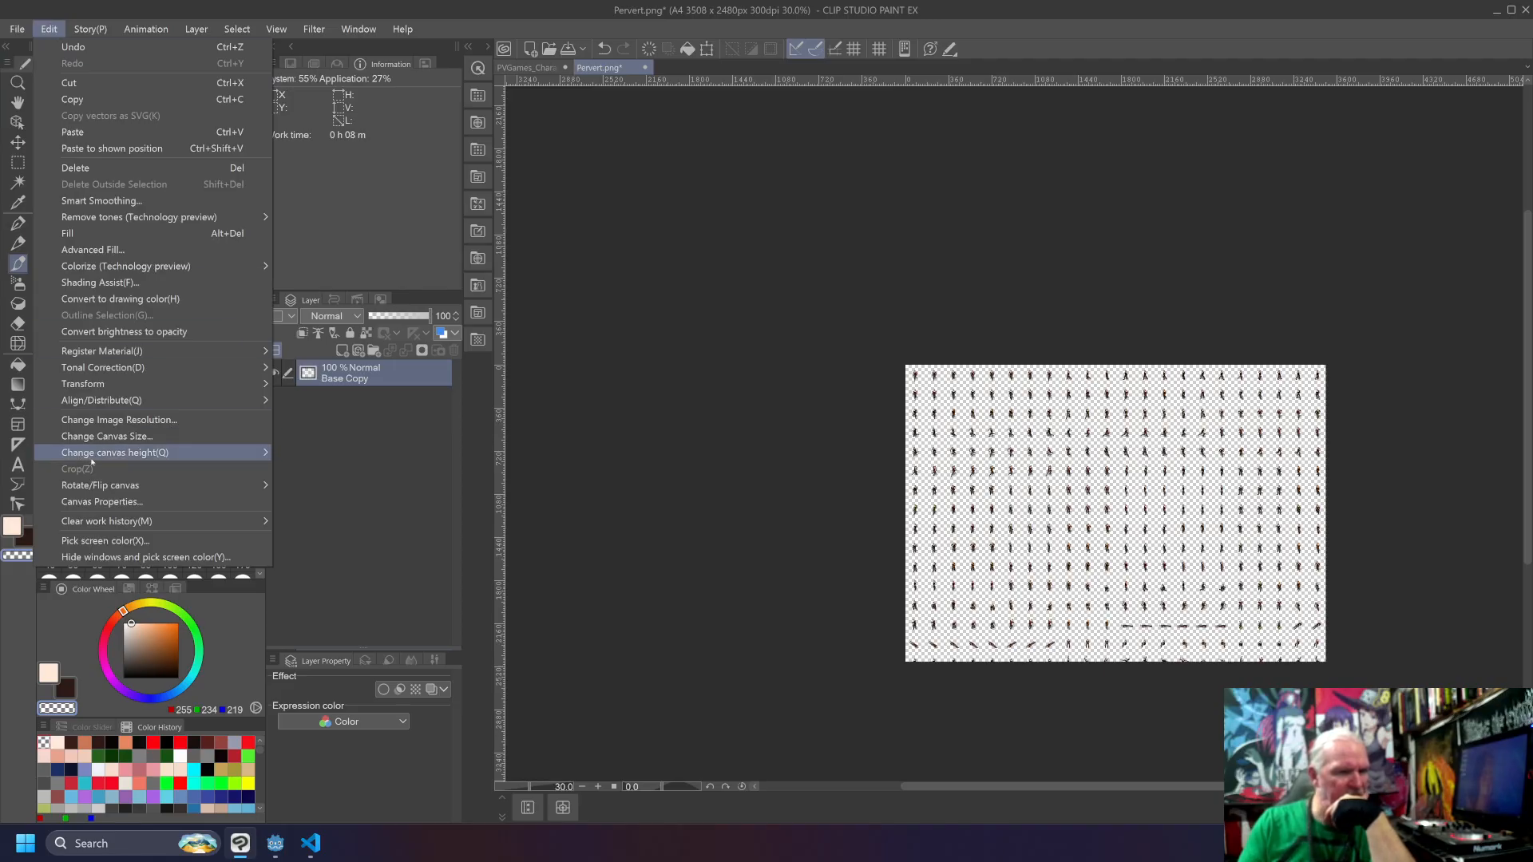
pyautogui.click(159, 447)
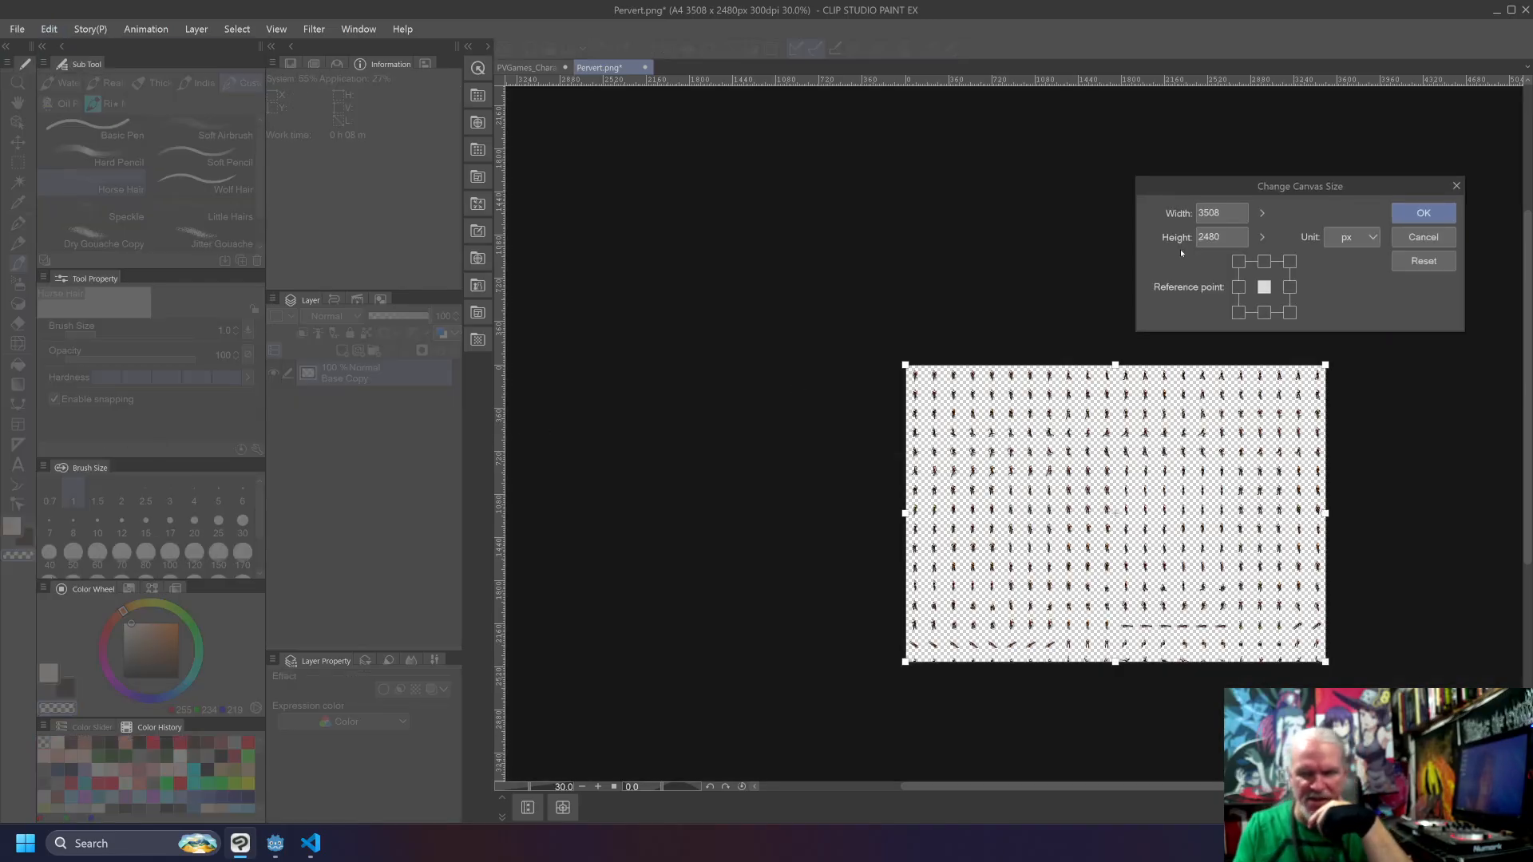
pyautogui.click(1232, 217)
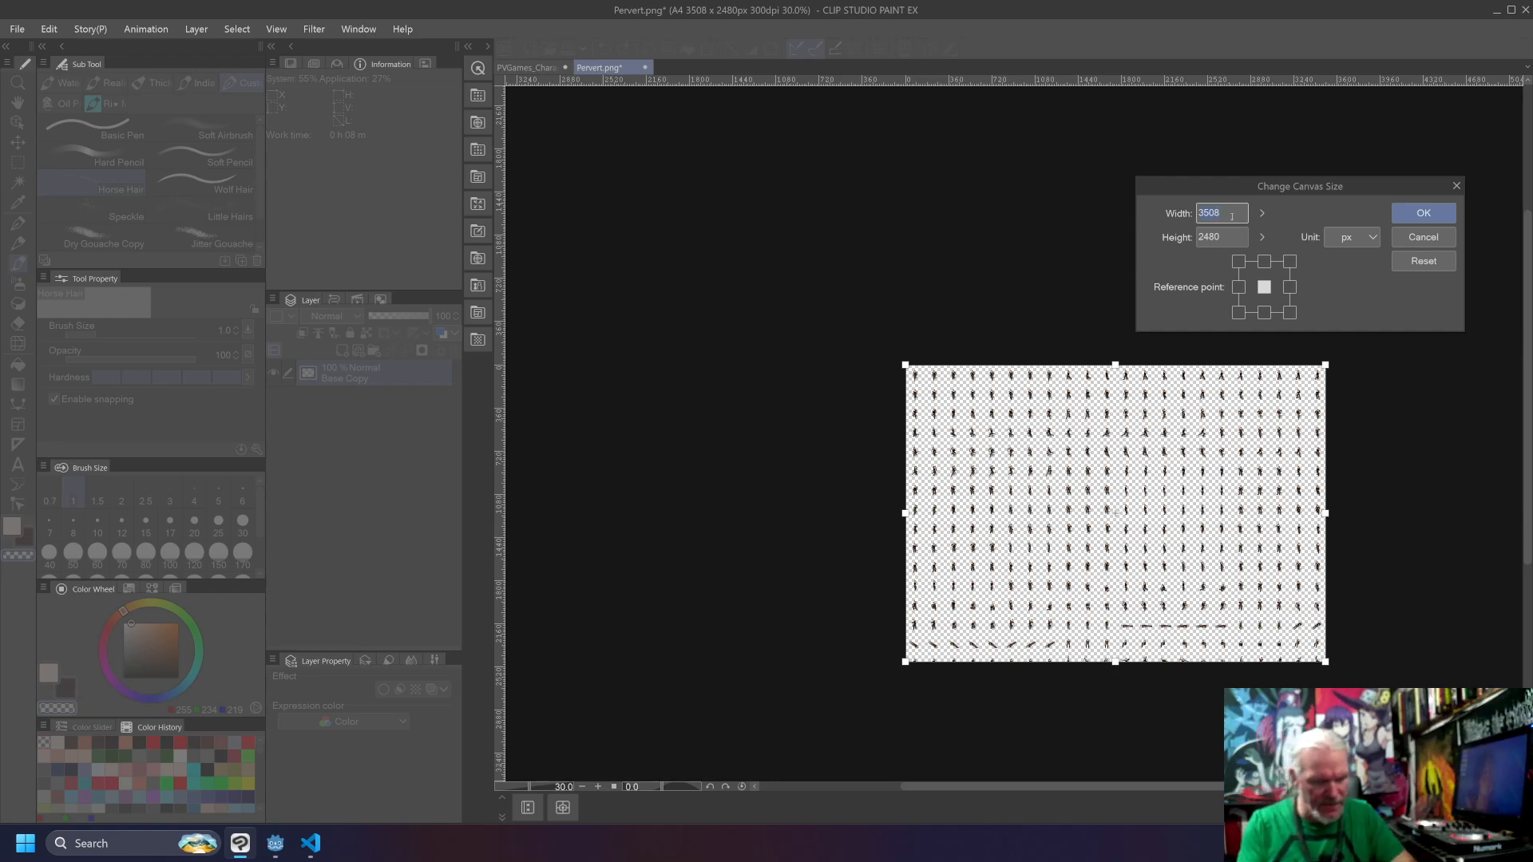
pyautogui.press('BackSpace')
pyautogui.press('BackSpace')
pyautogui.press('BackSpace')
pyautogui.write('840')
pyautogui.press('Tab')
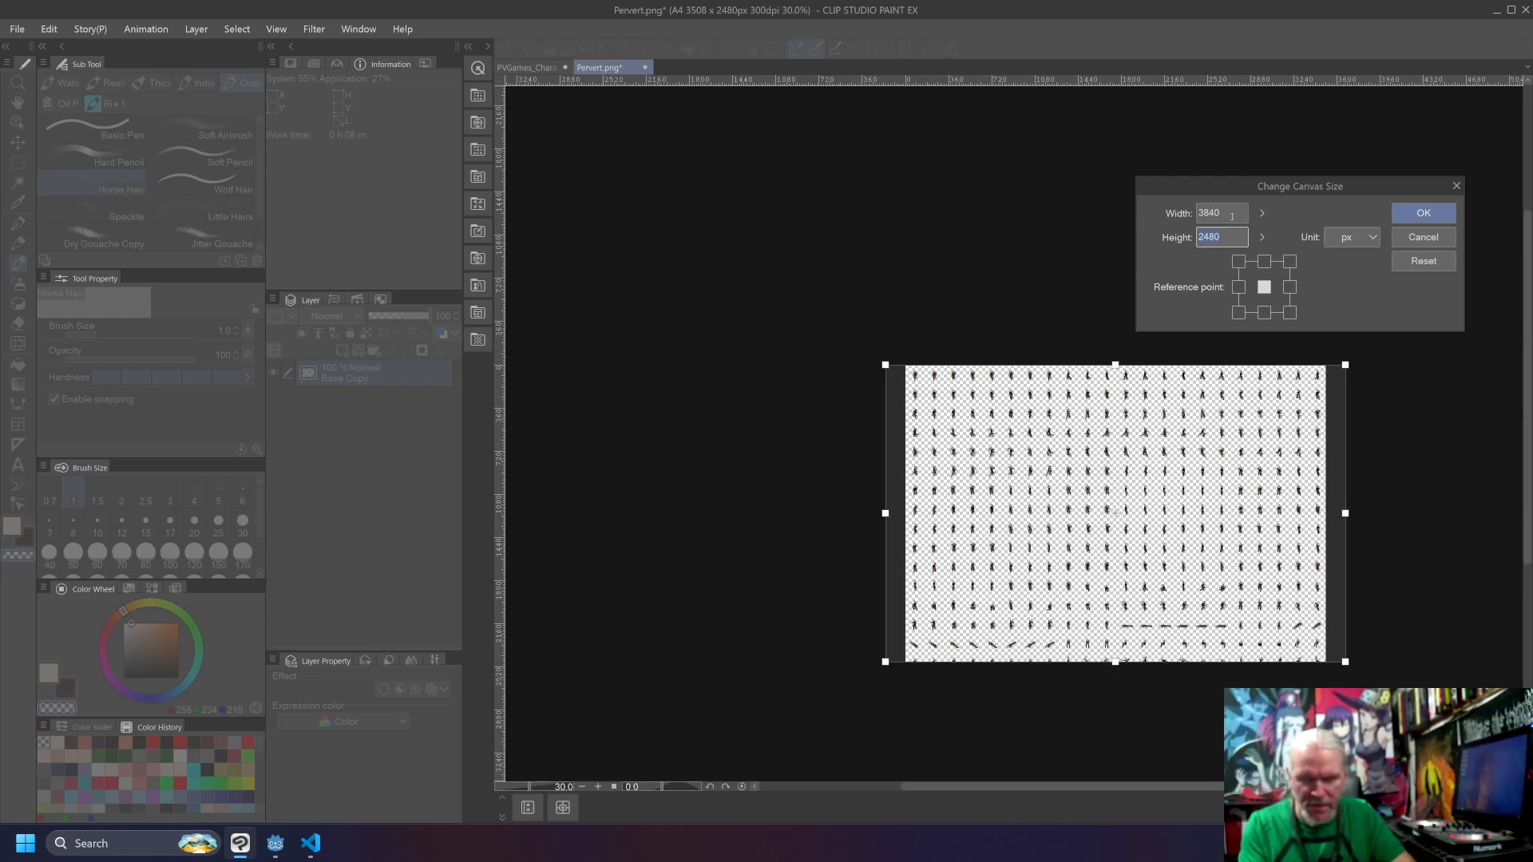
pyautogui.write('4000')
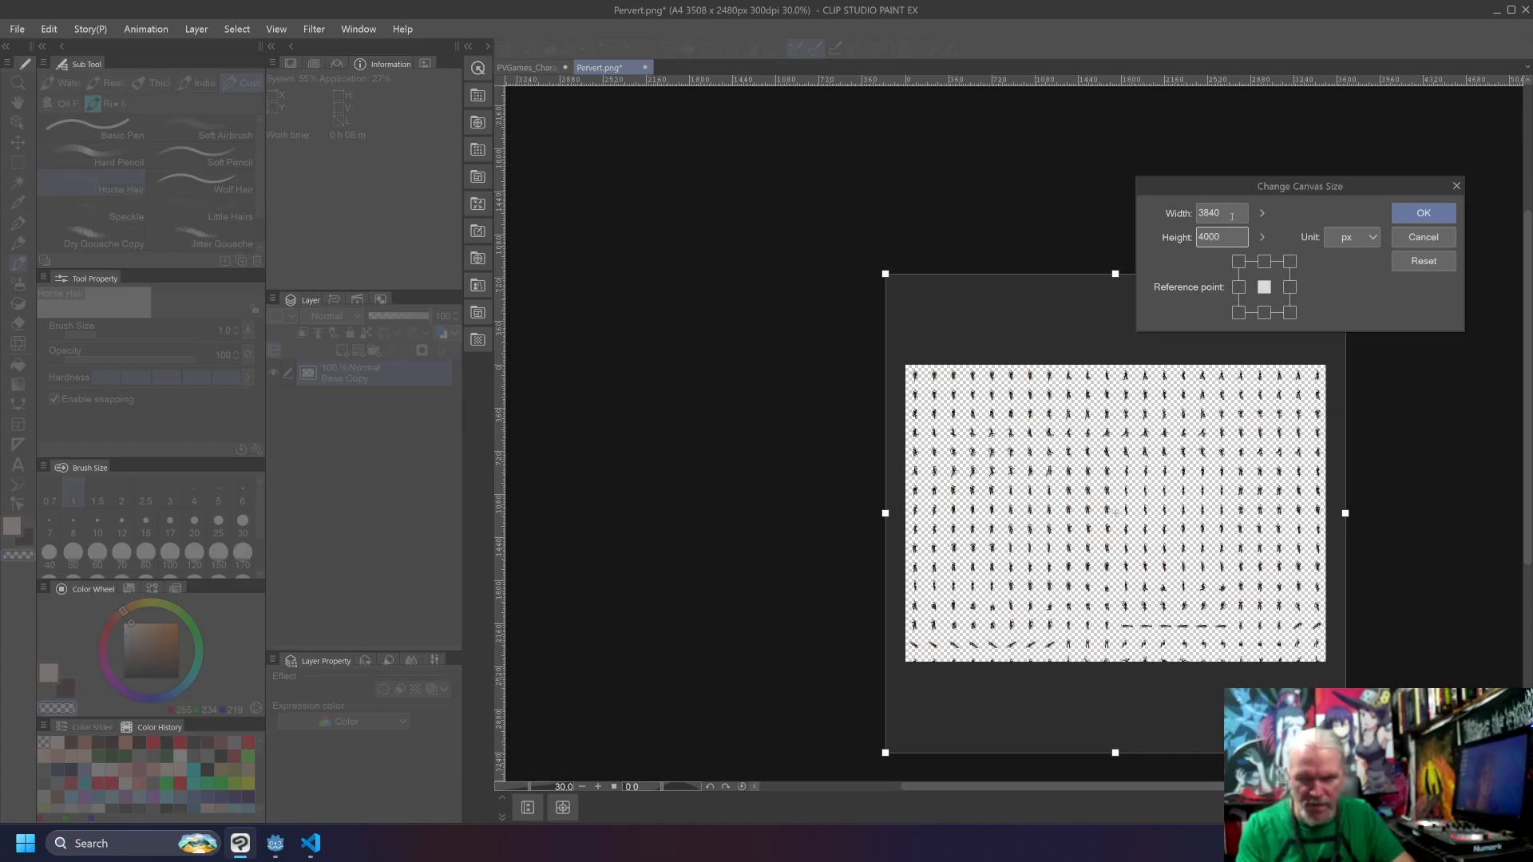
pyautogui.click(1425, 213)
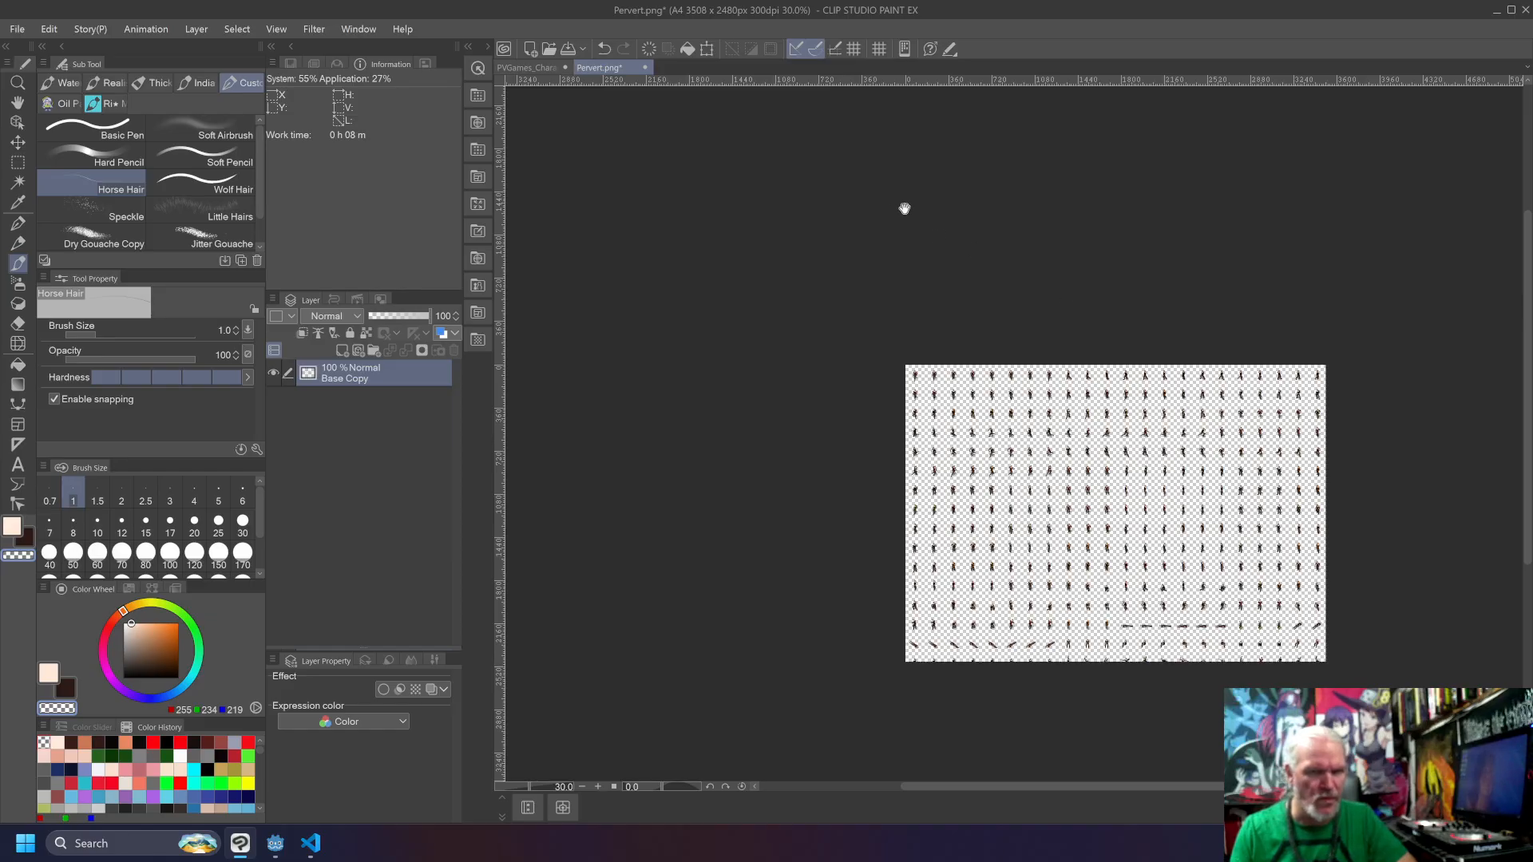
pyautogui.click(1015, 23)
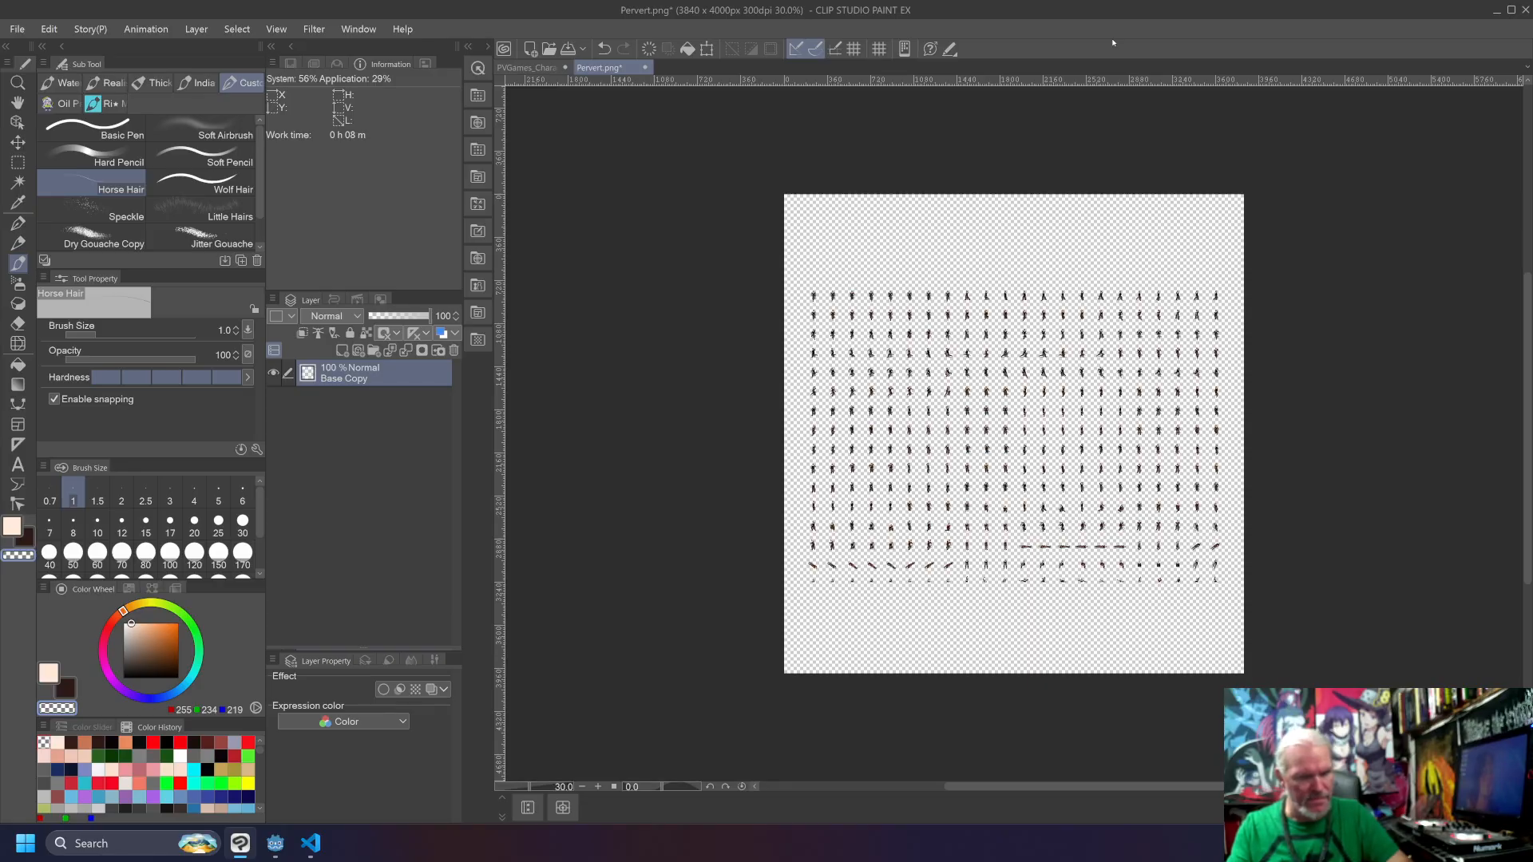
# Step: Replace the merged Base Copy layer in Pervert.png with the Top, Hair, Bottom and Base copy layers from PVGames_Characters
pyautogui.press('Delete')
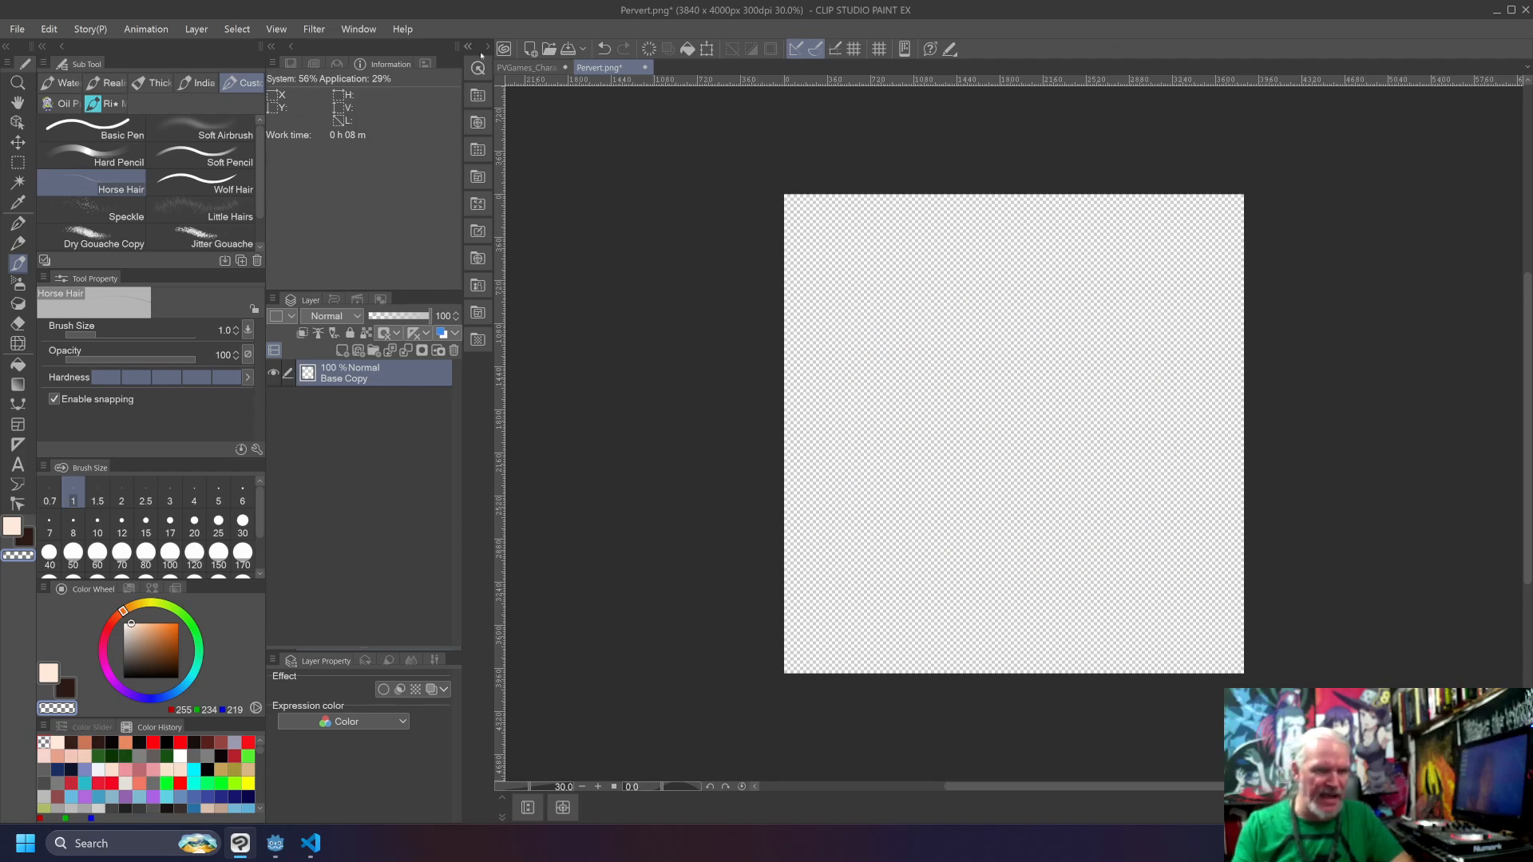
pyautogui.click(527, 67)
pyautogui.scroll(-3, 374, 594)
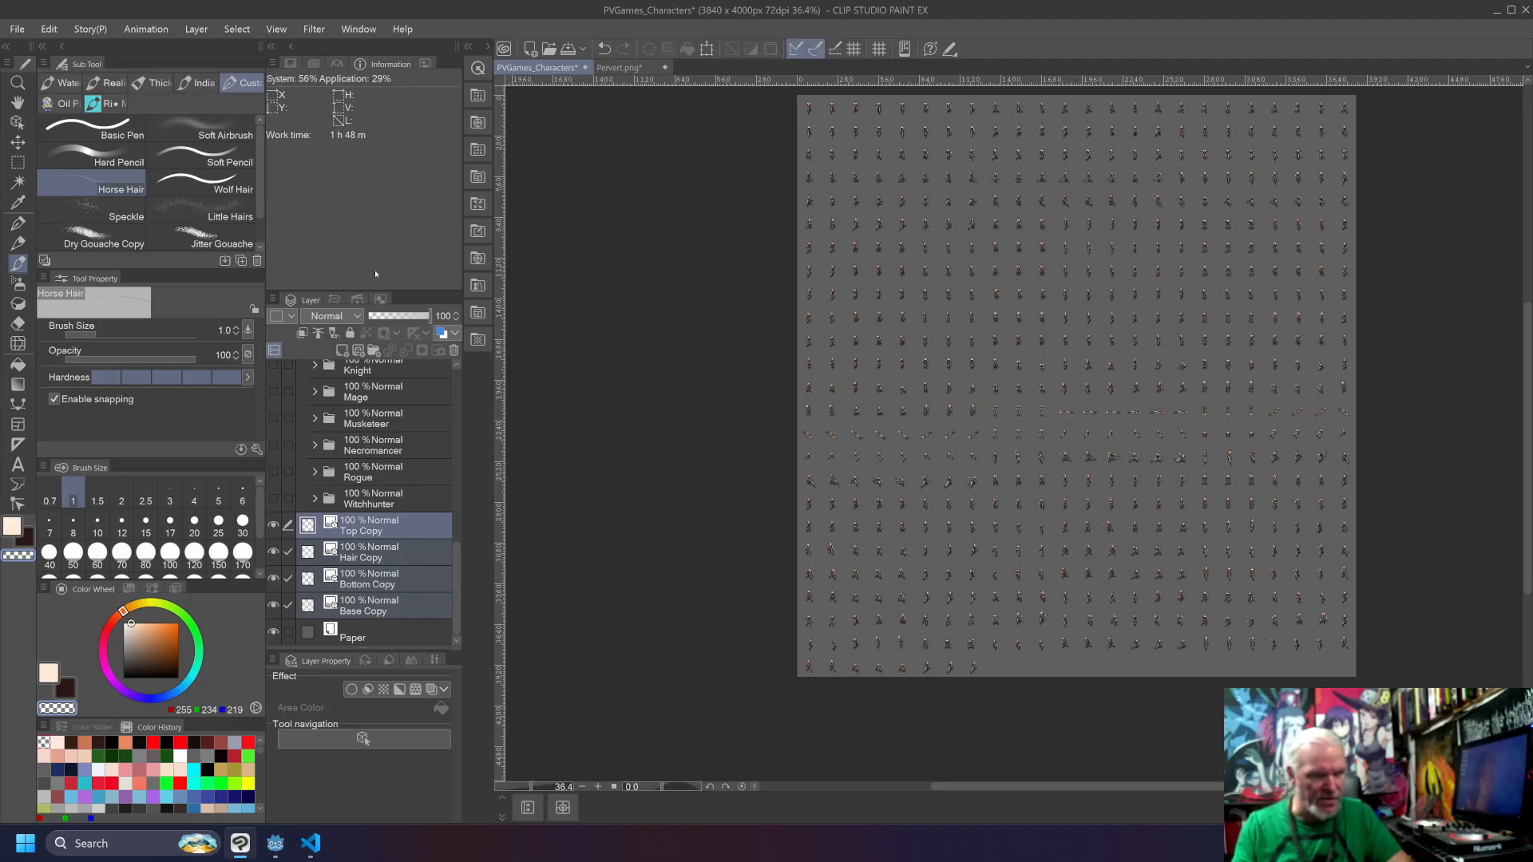
pyautogui.click(615, 68)
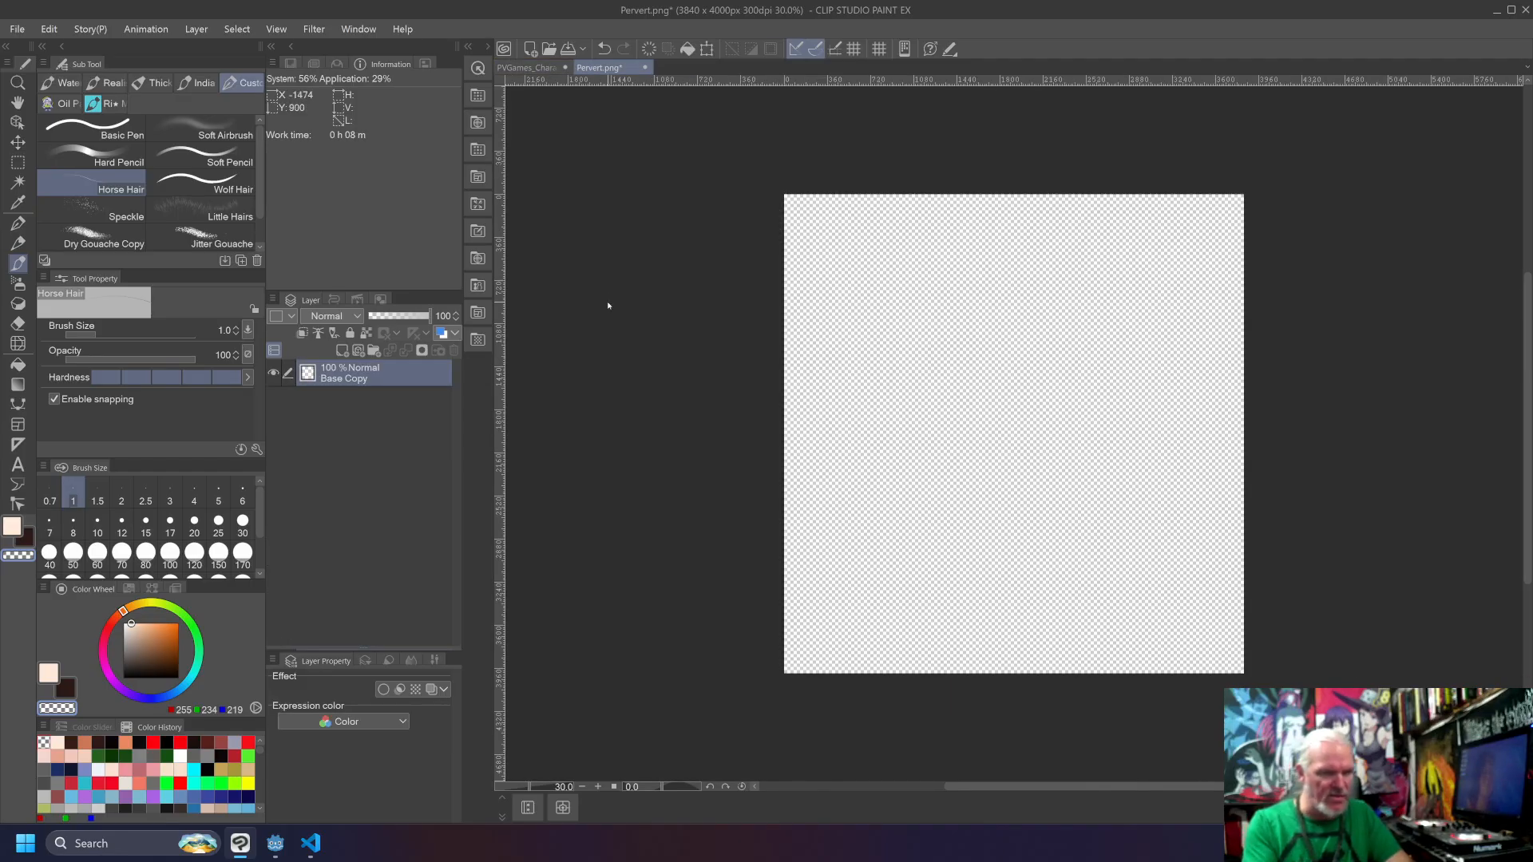
pyautogui.hotkey('ctrl', 'v')
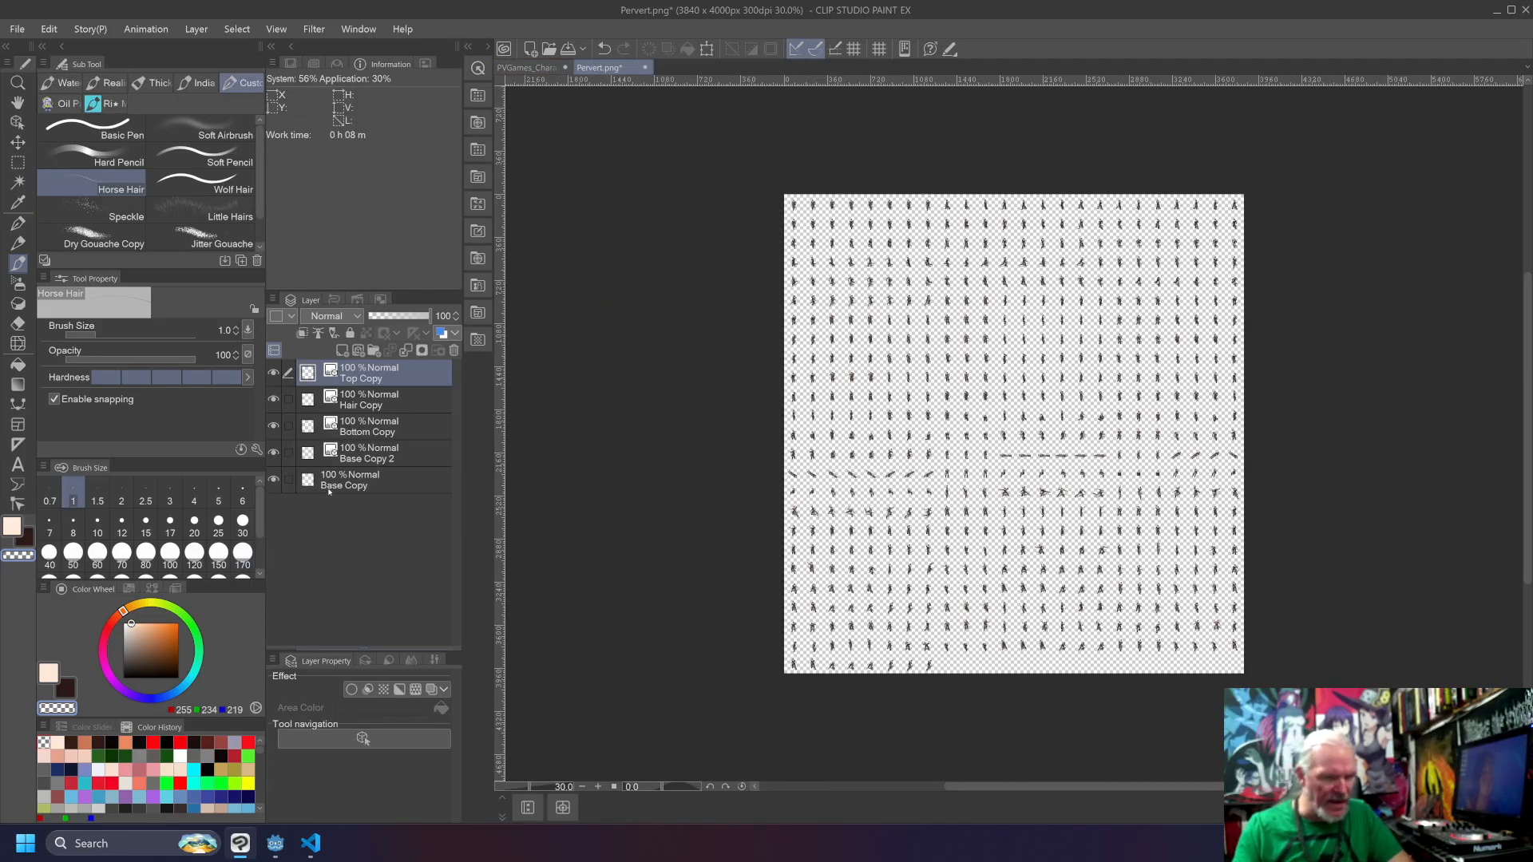
pyautogui.moveTo(329, 490); pyautogui.dragTo(453, 352)
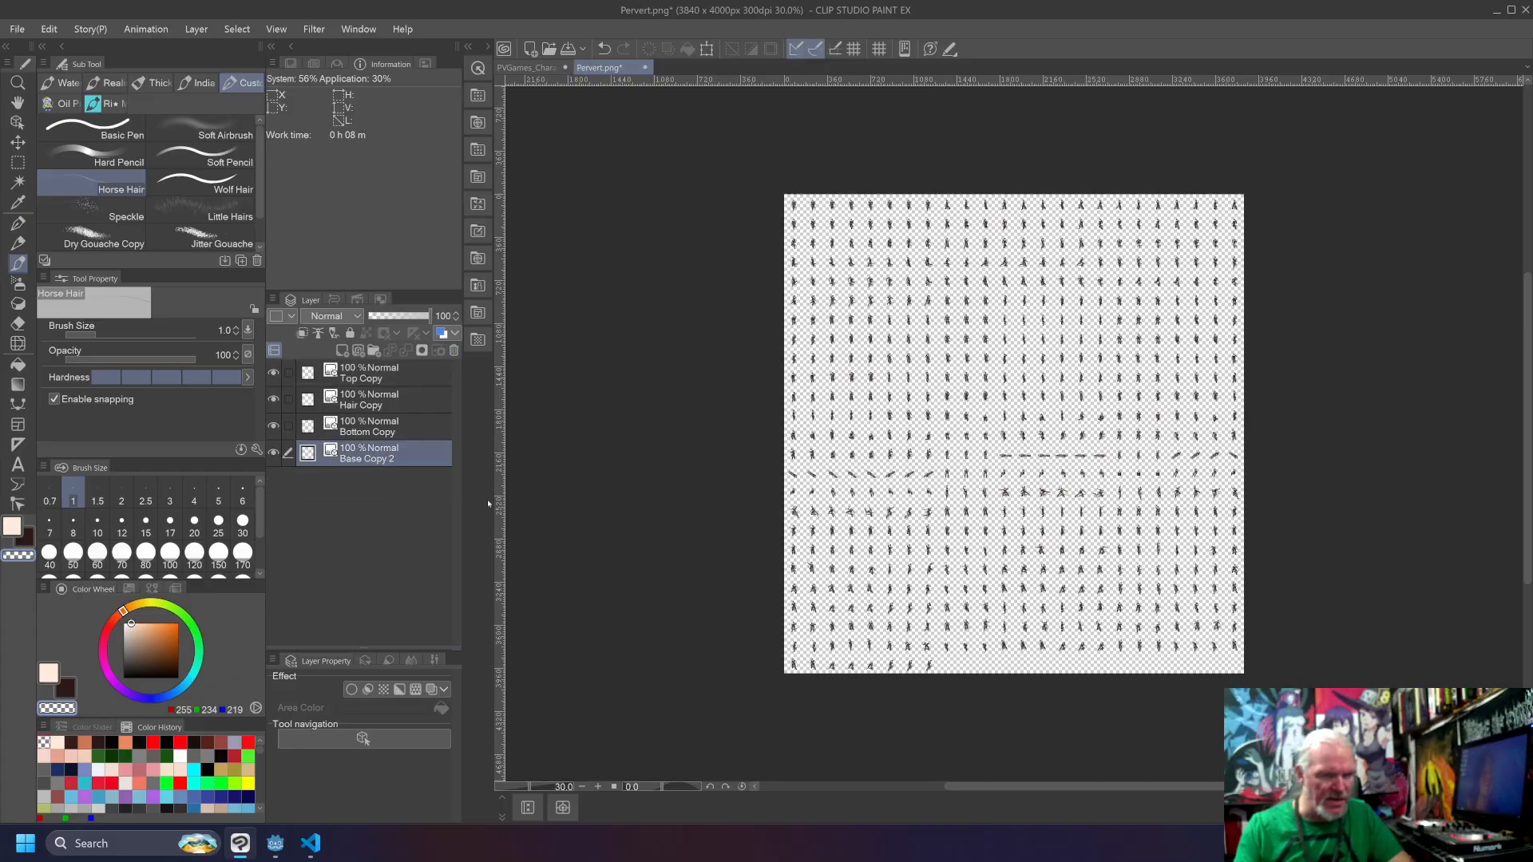
# Step: Select the Top Copy layer and inspect a front-facing sprite of the sheet up close
pyautogui.click(392, 376)
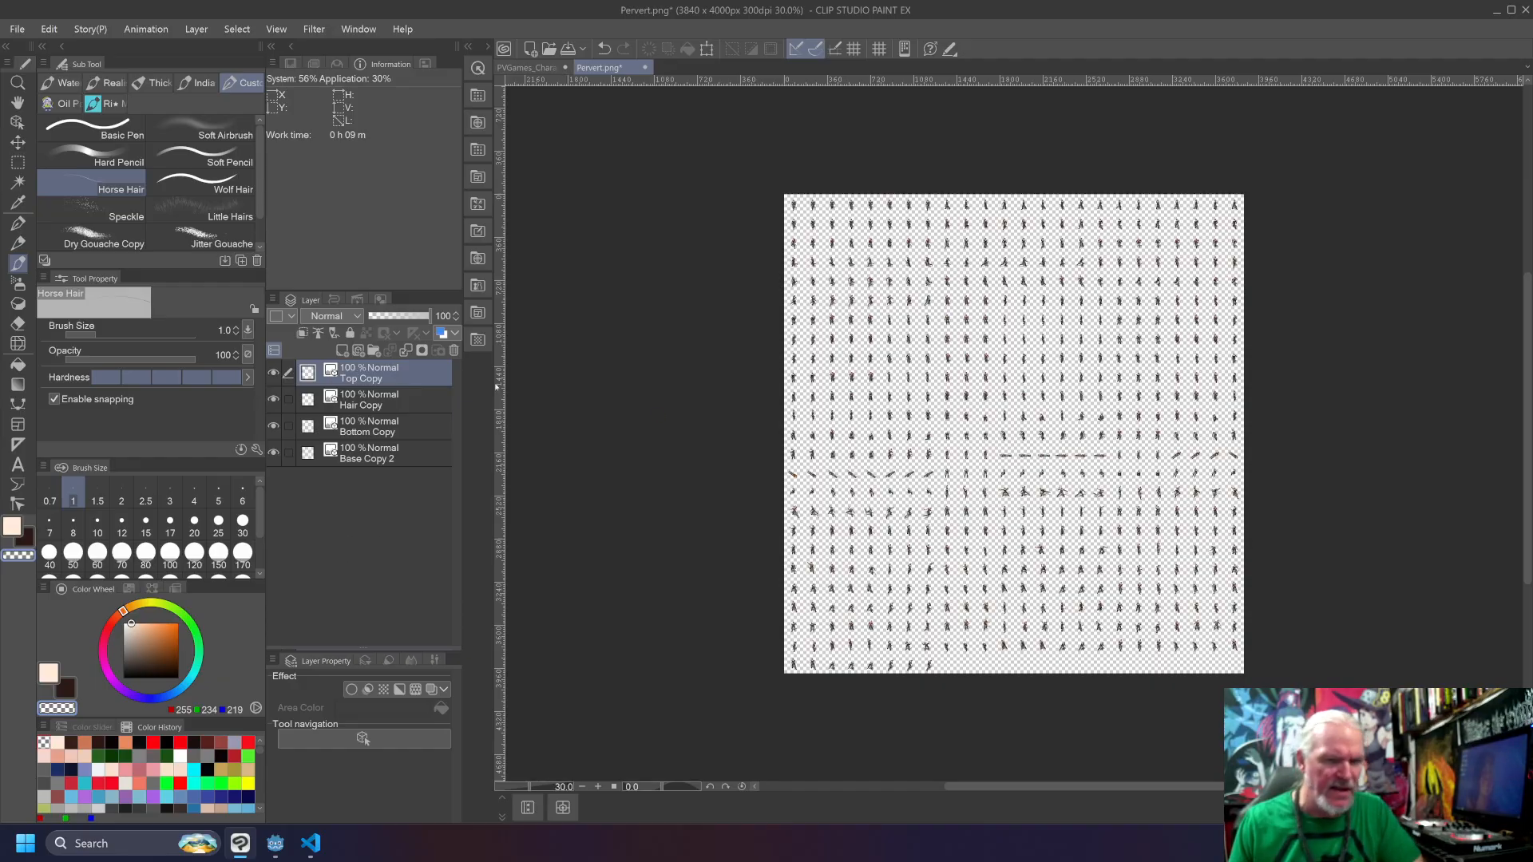
pyautogui.scroll(3, 1132, 445)
pyautogui.scroll(6, 851, 319)
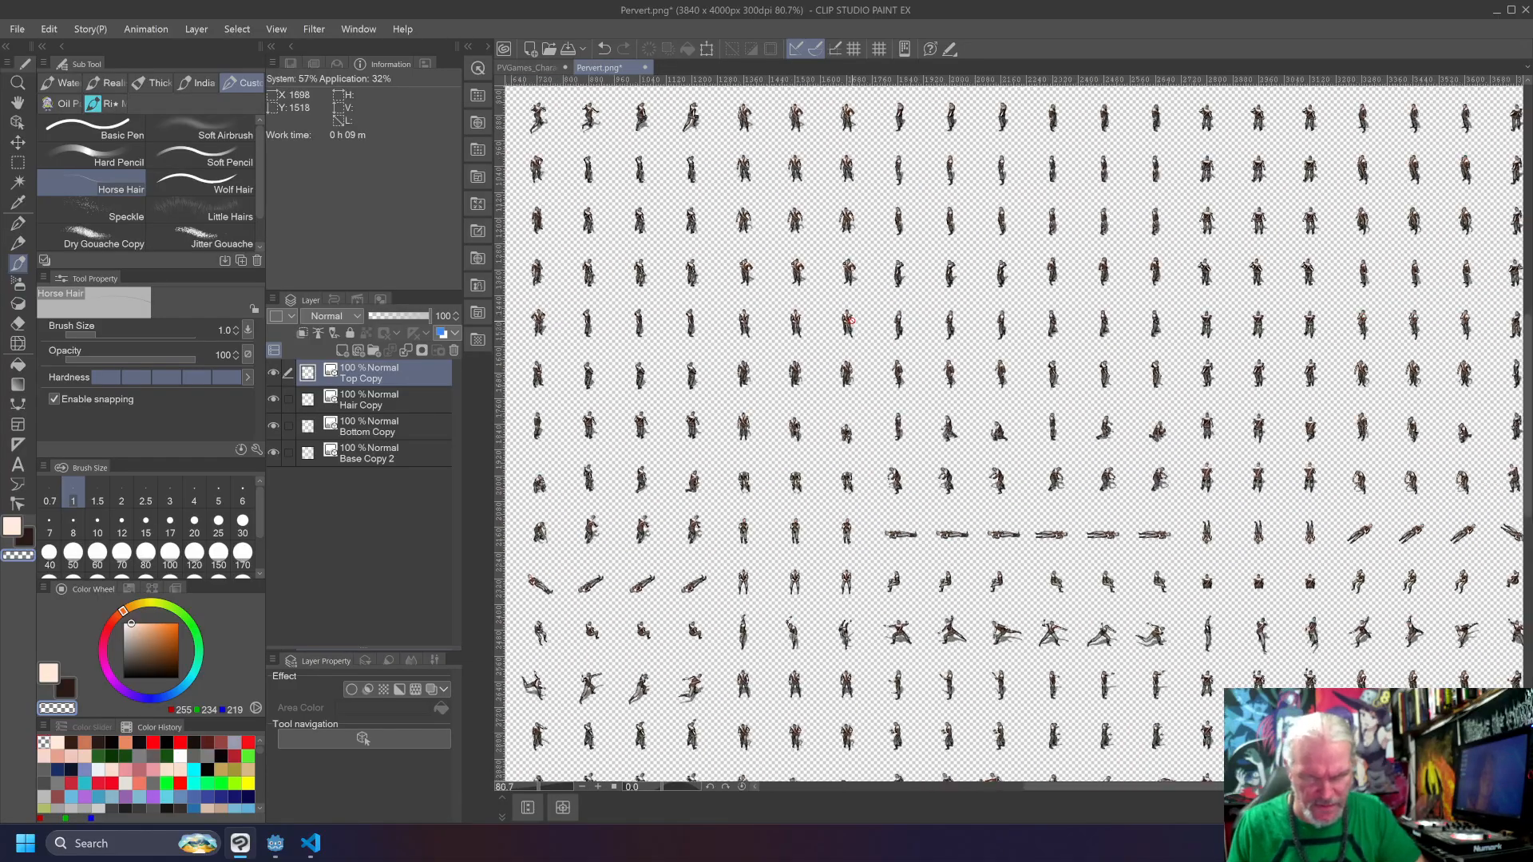
pyautogui.scroll(6, 851, 320)
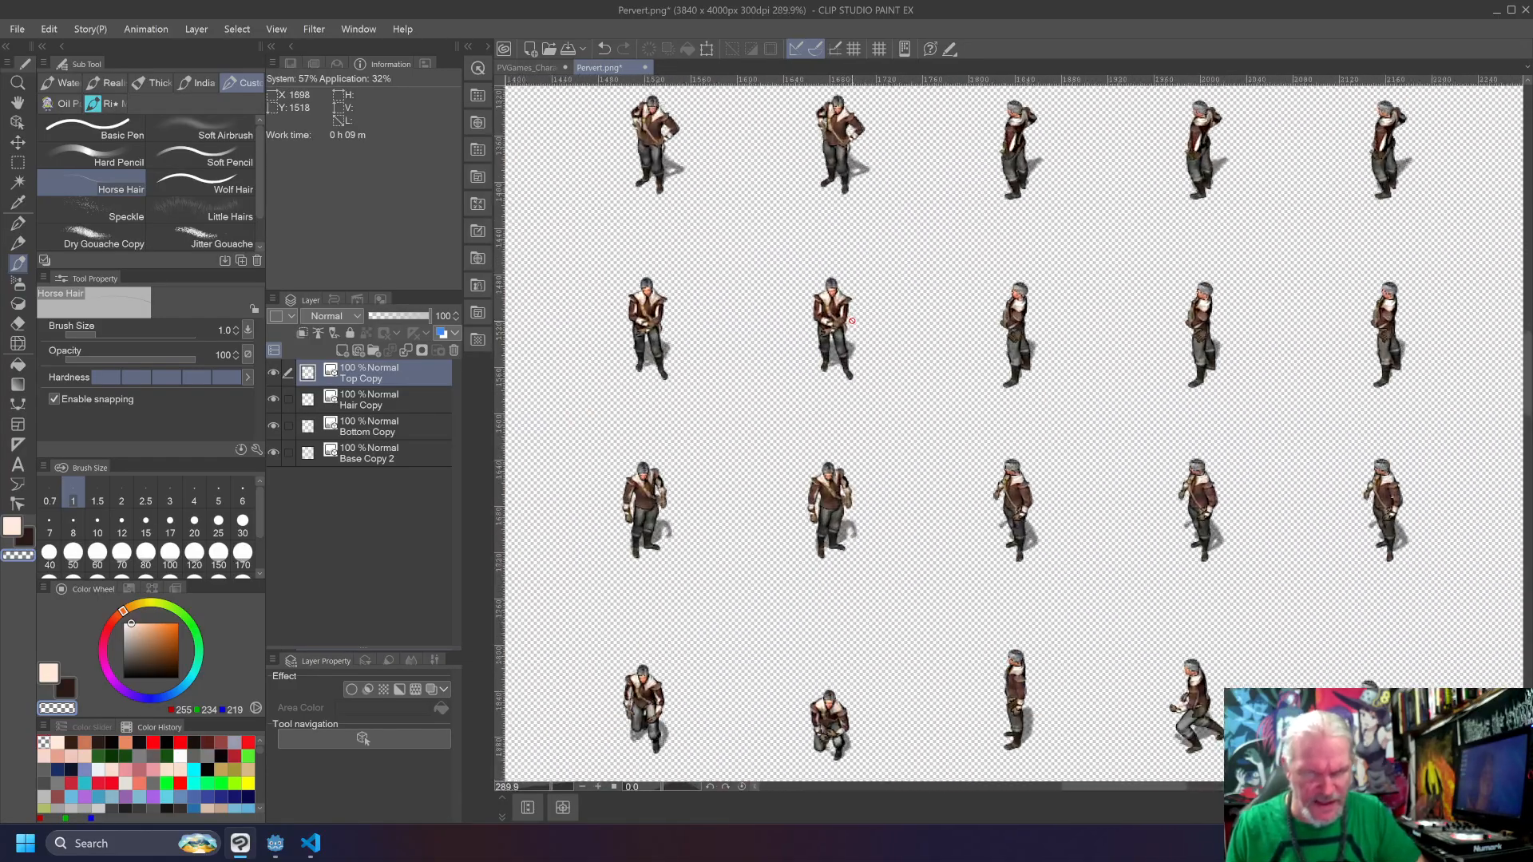
pyautogui.scroll(3, 852, 320)
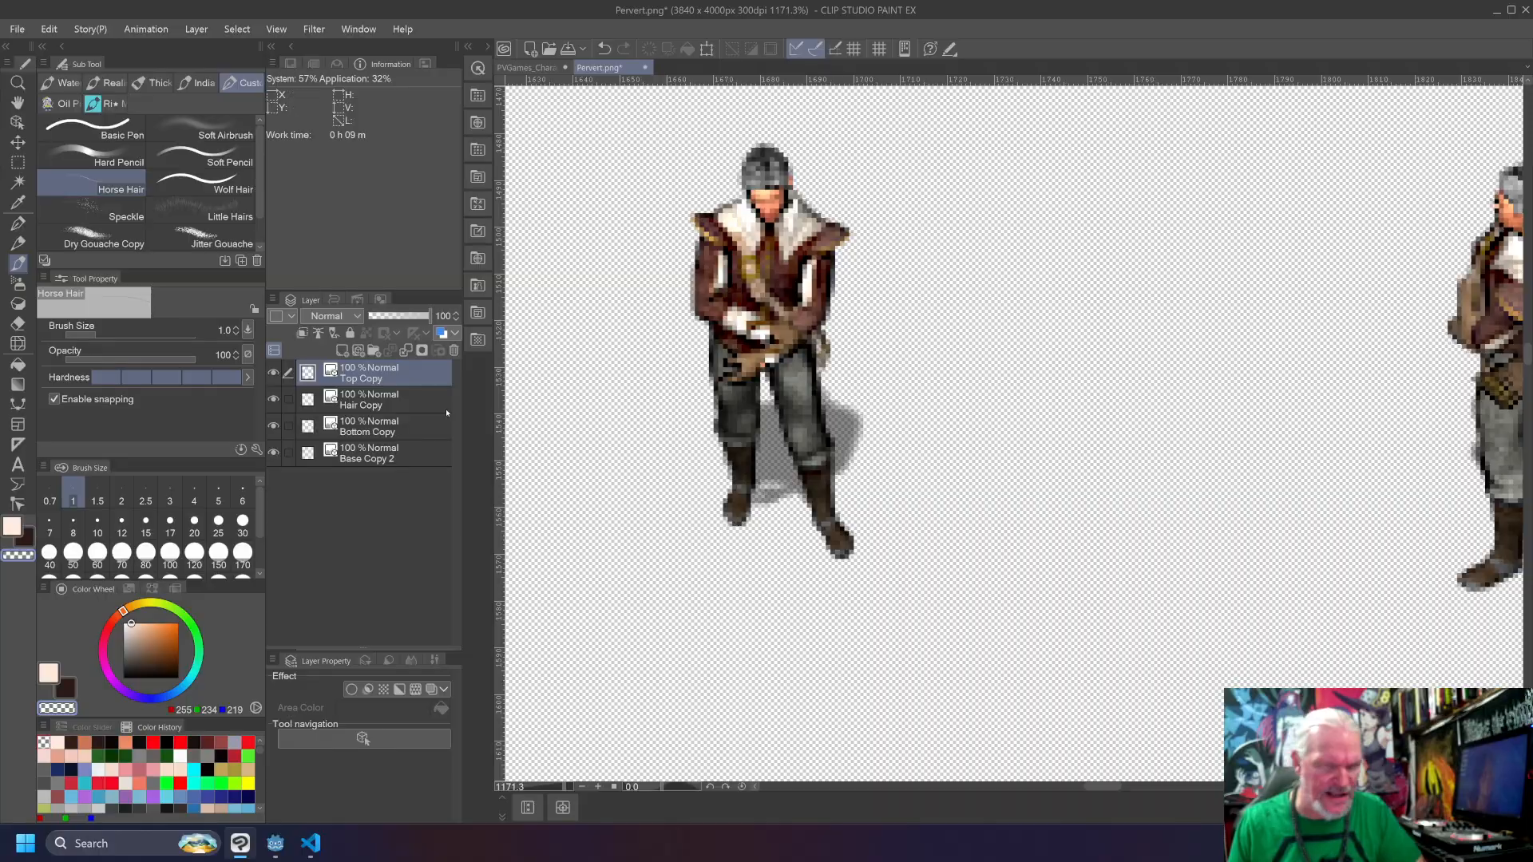
pyautogui.scroll(-2, 650, 352)
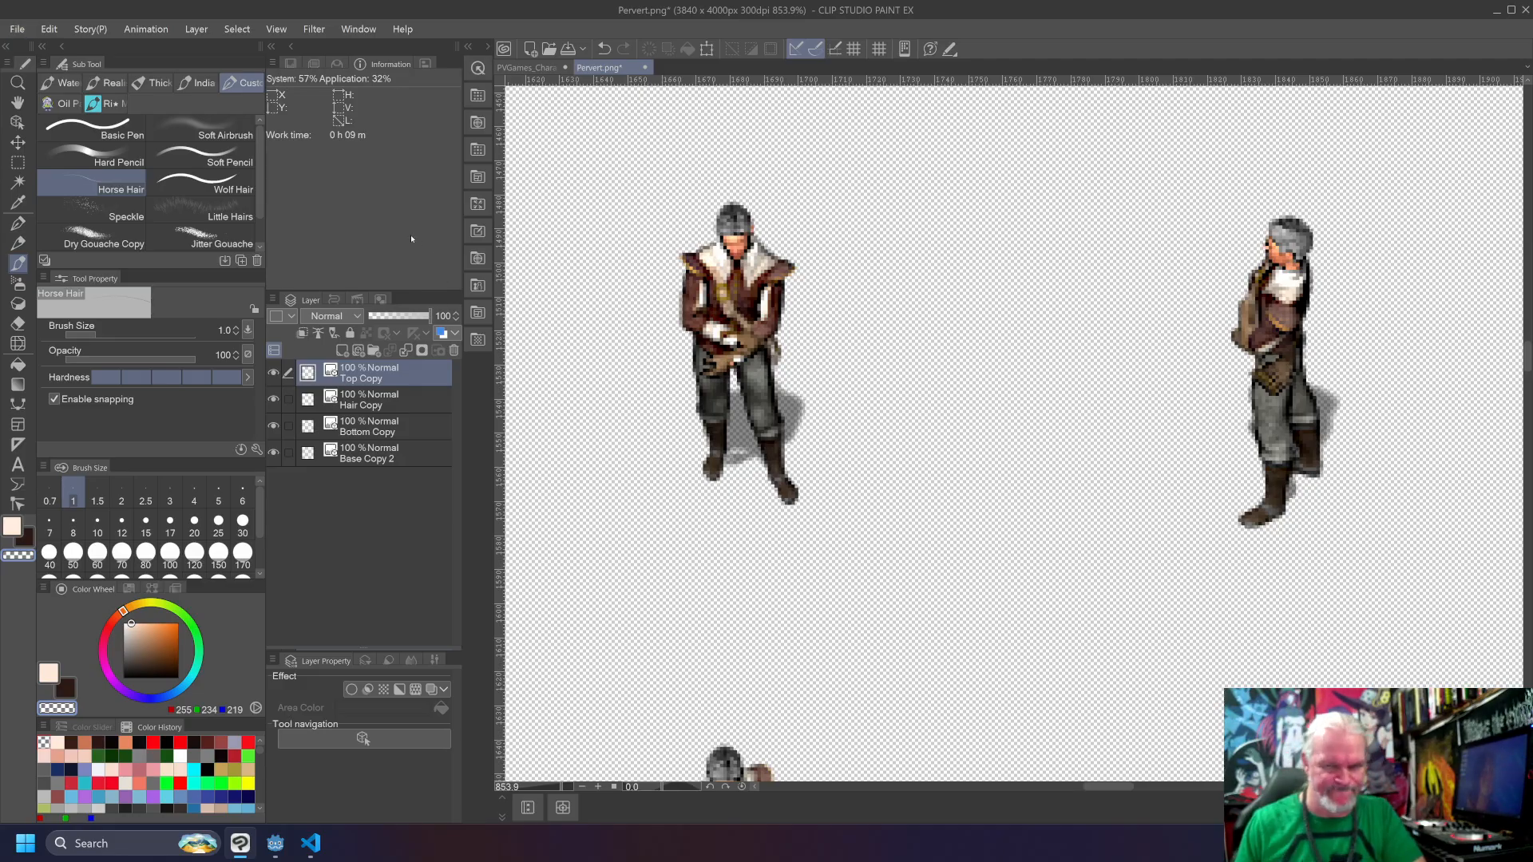
pyautogui.click(49, 29)
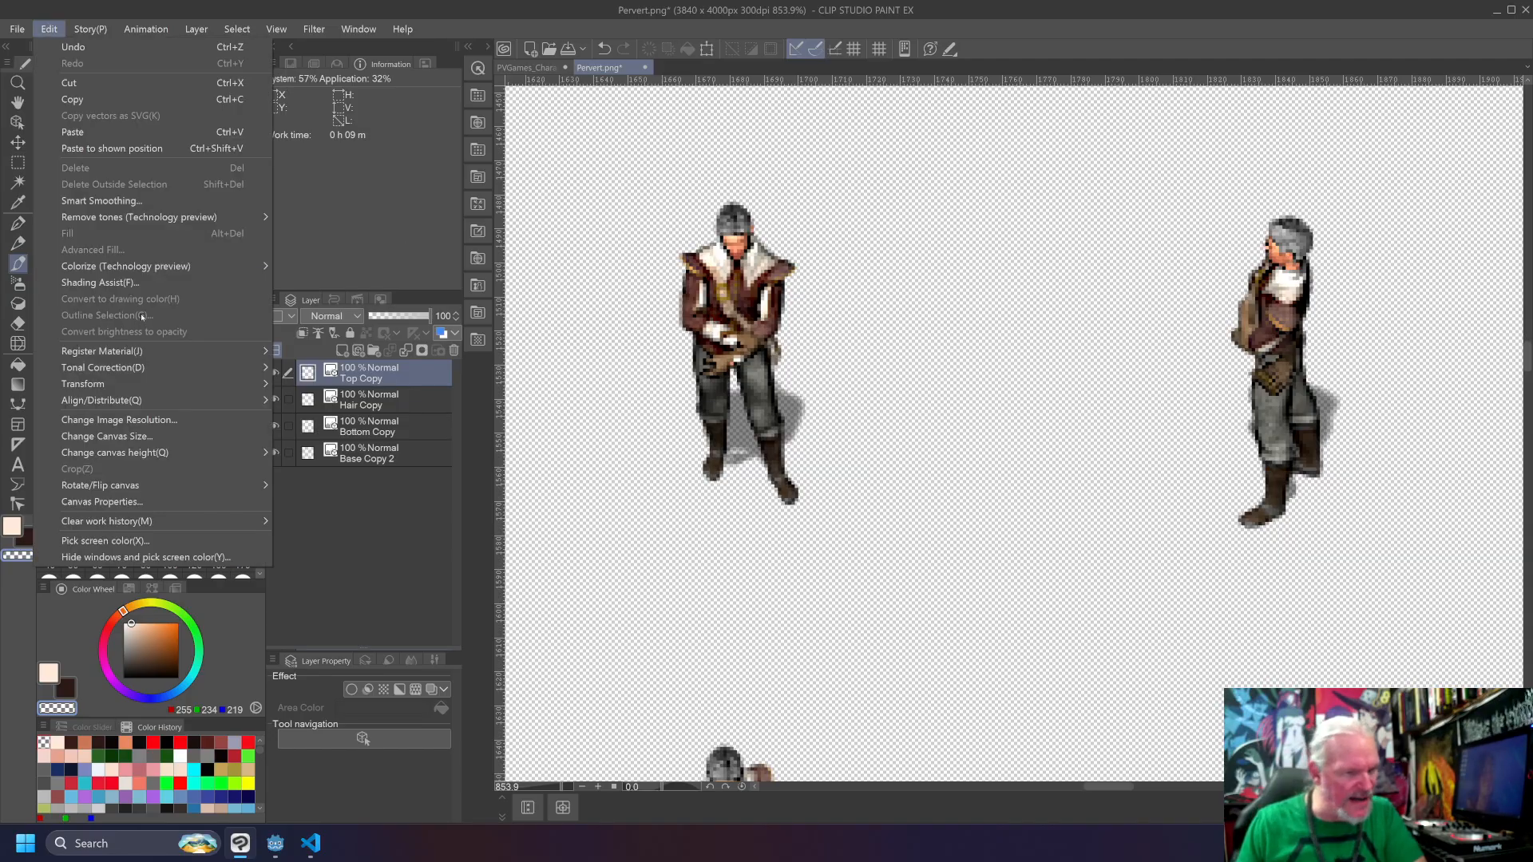
pyautogui.moveTo(156, 372)
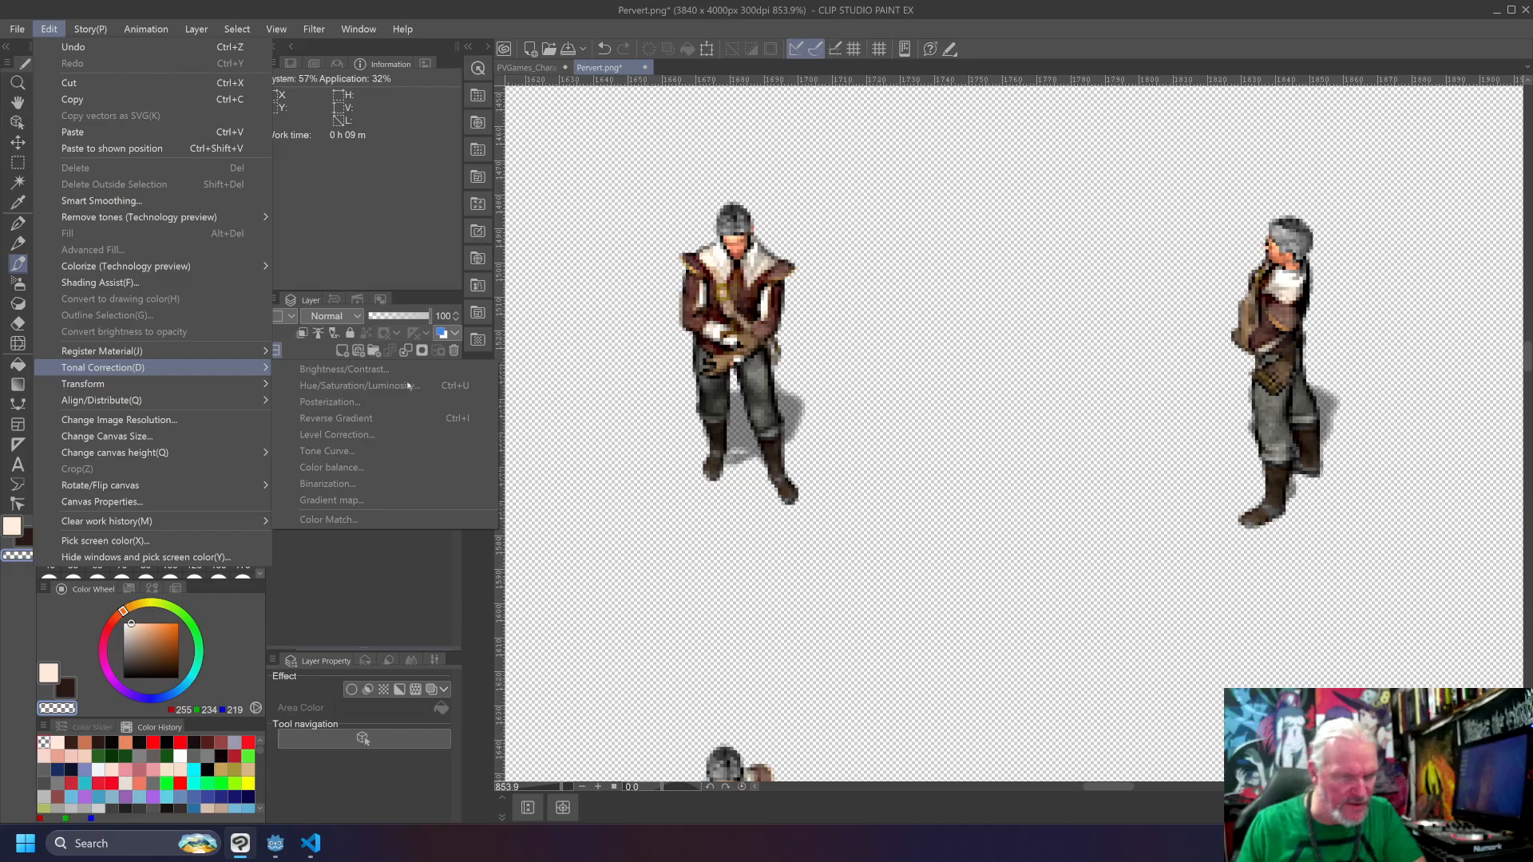
pyautogui.click(1017, 40)
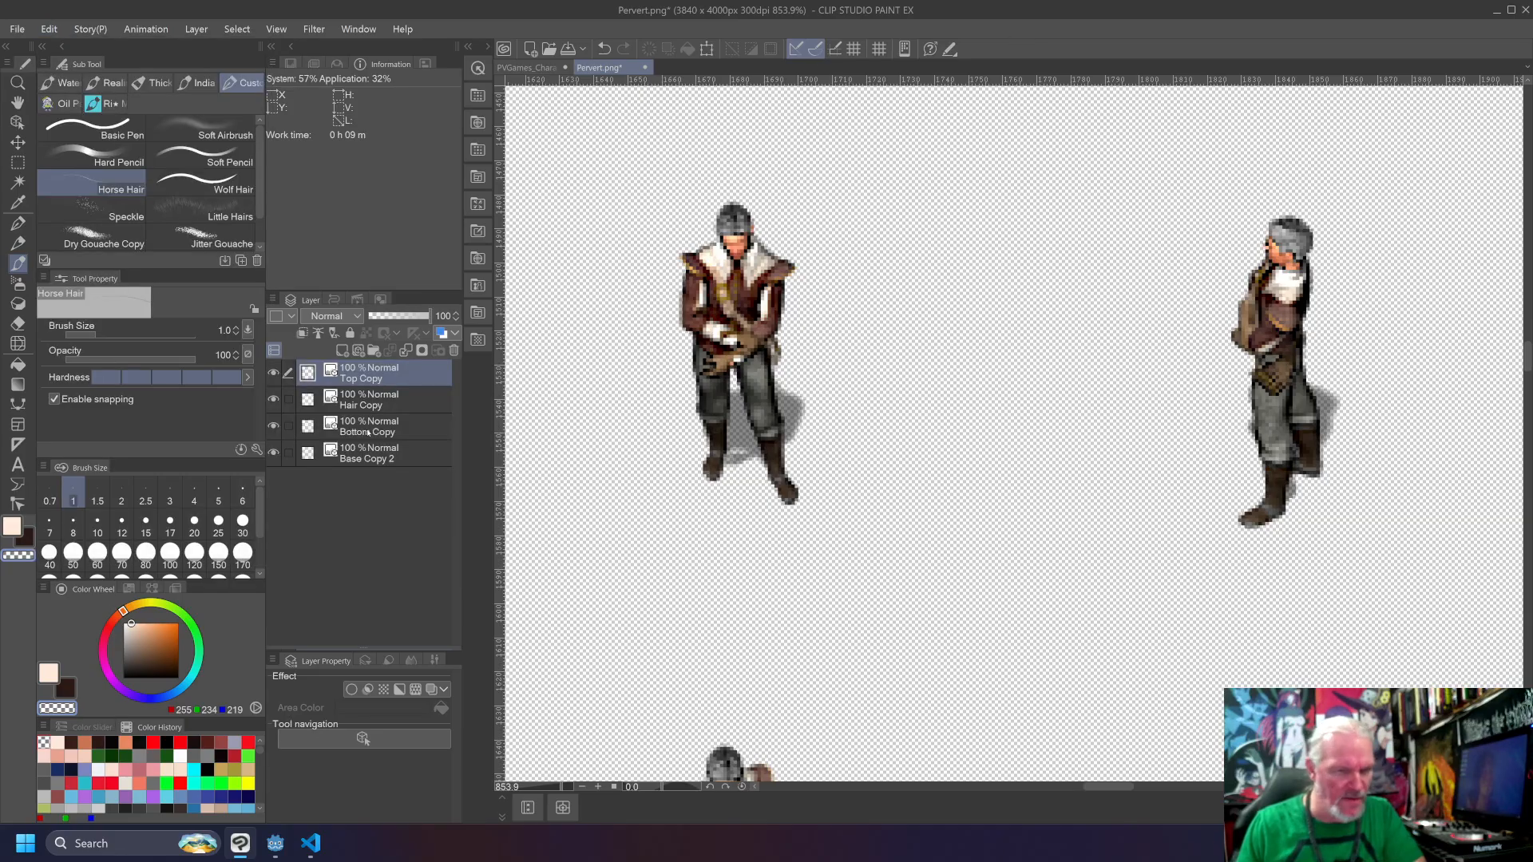
# Step: Rasterize the Top Copy, Hair Copy, Bottom Copy and Base Copy 2 layers
pyautogui.rightClick(364, 381)
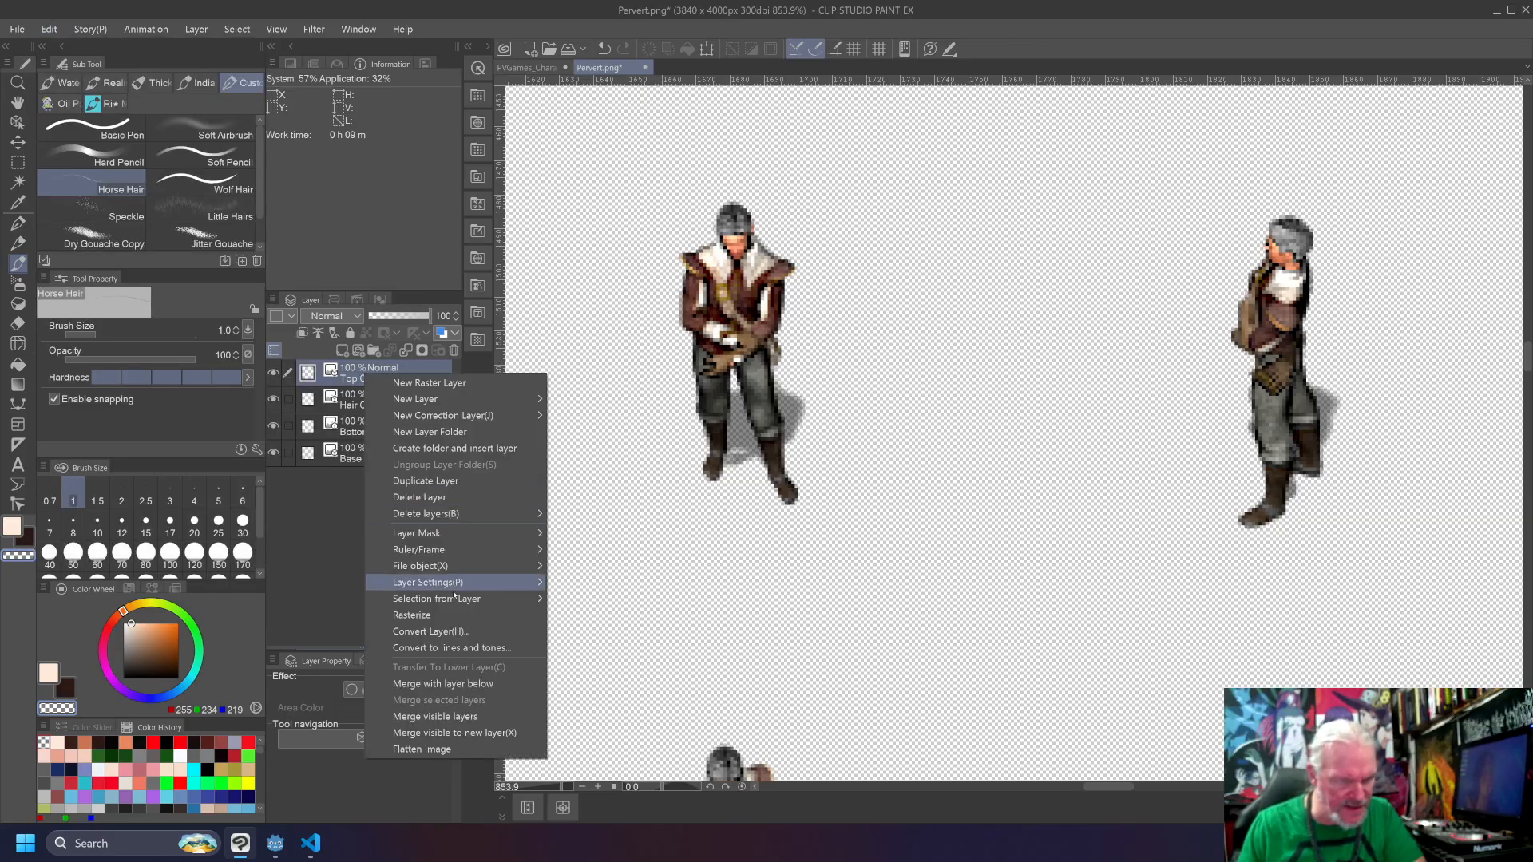
pyautogui.click(431, 616)
pyautogui.rightClick(374, 403)
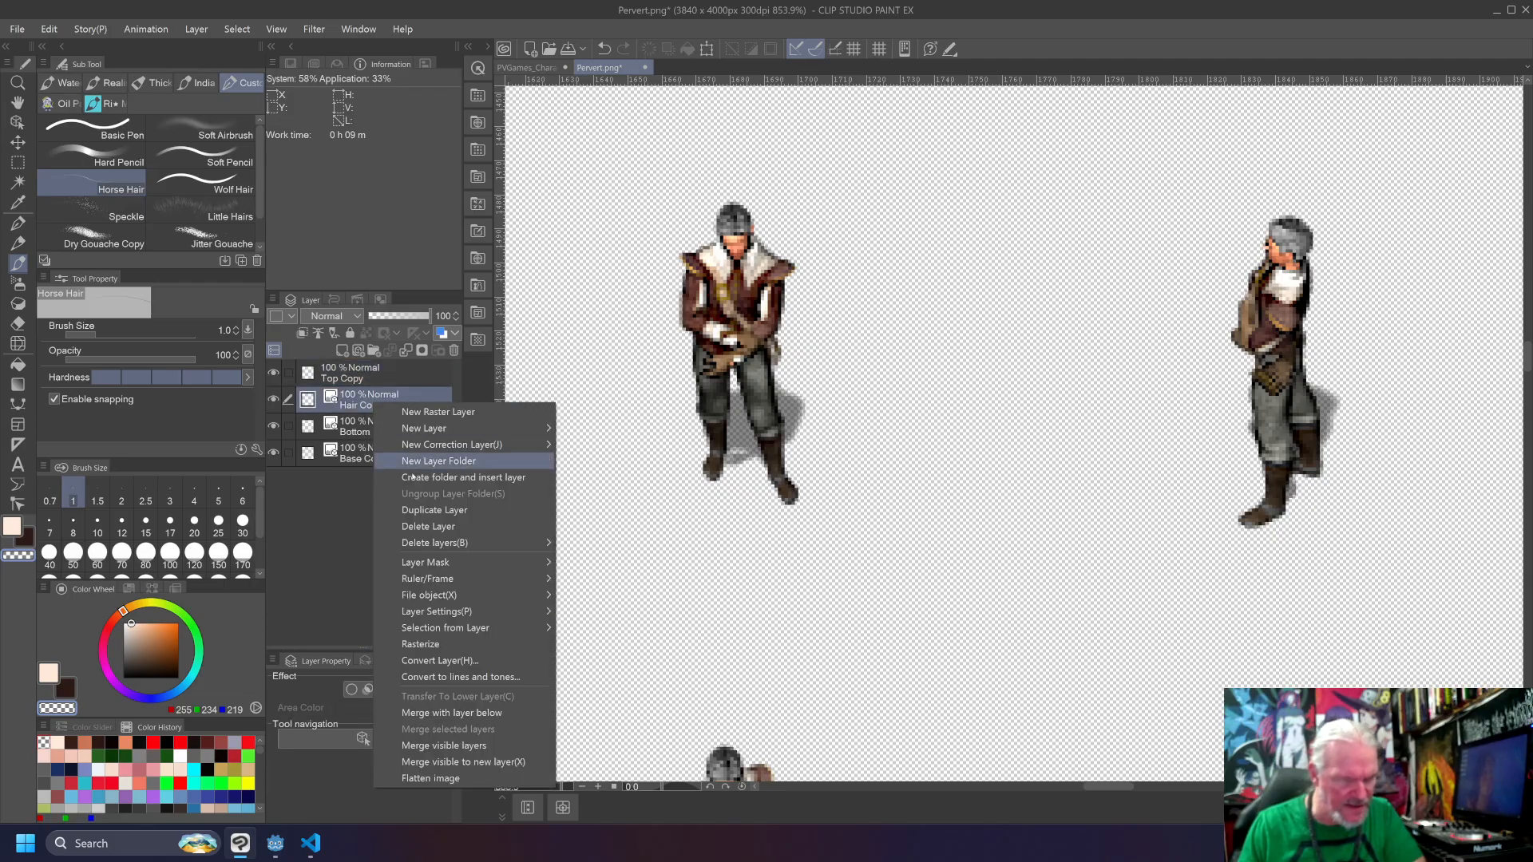
pyautogui.click(420, 643)
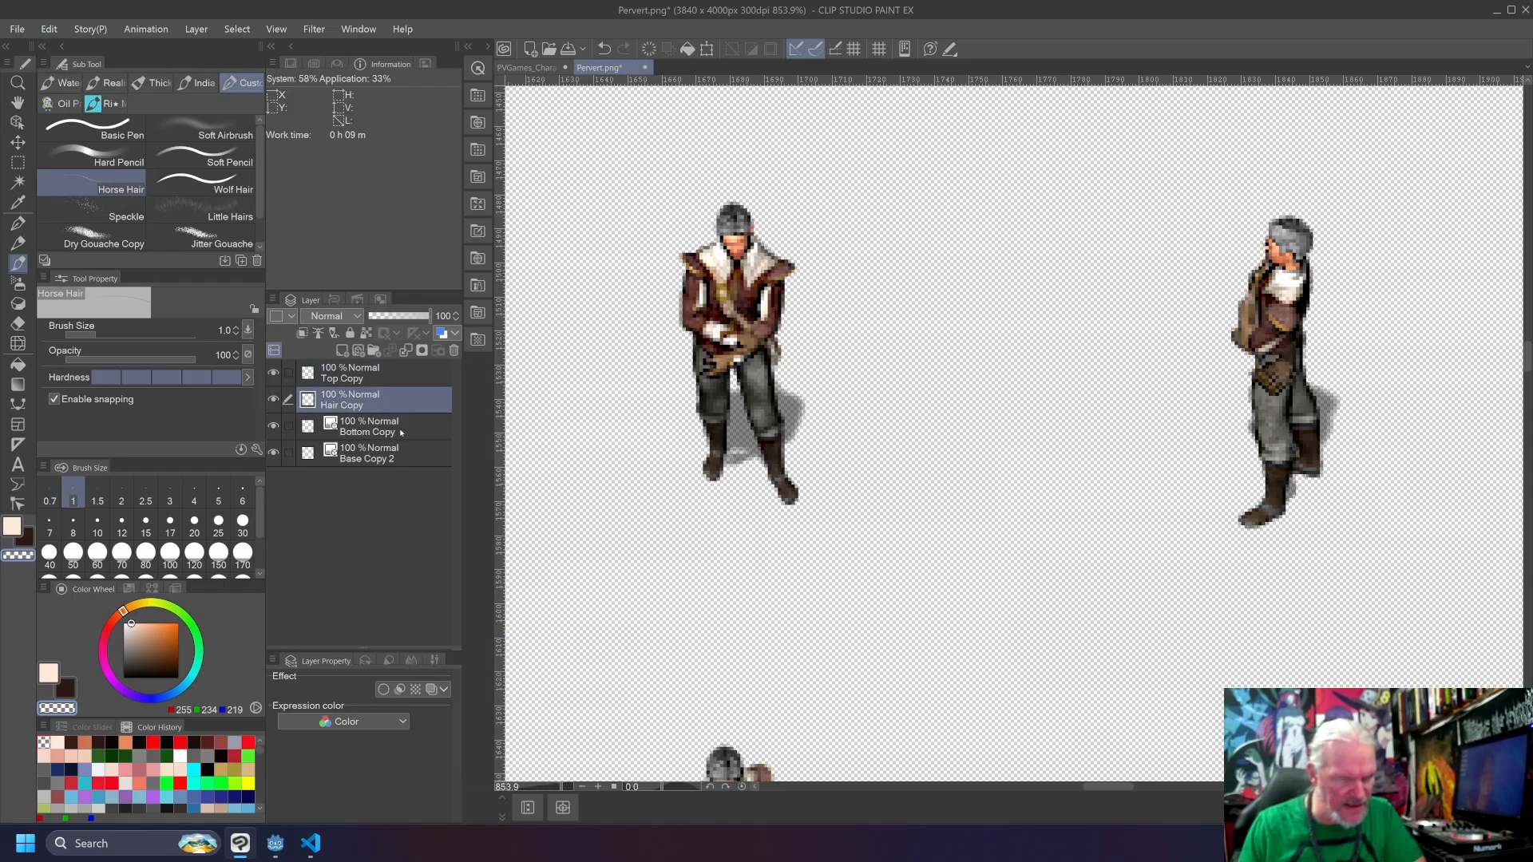
pyautogui.rightClick(401, 433)
pyautogui.click(423, 673)
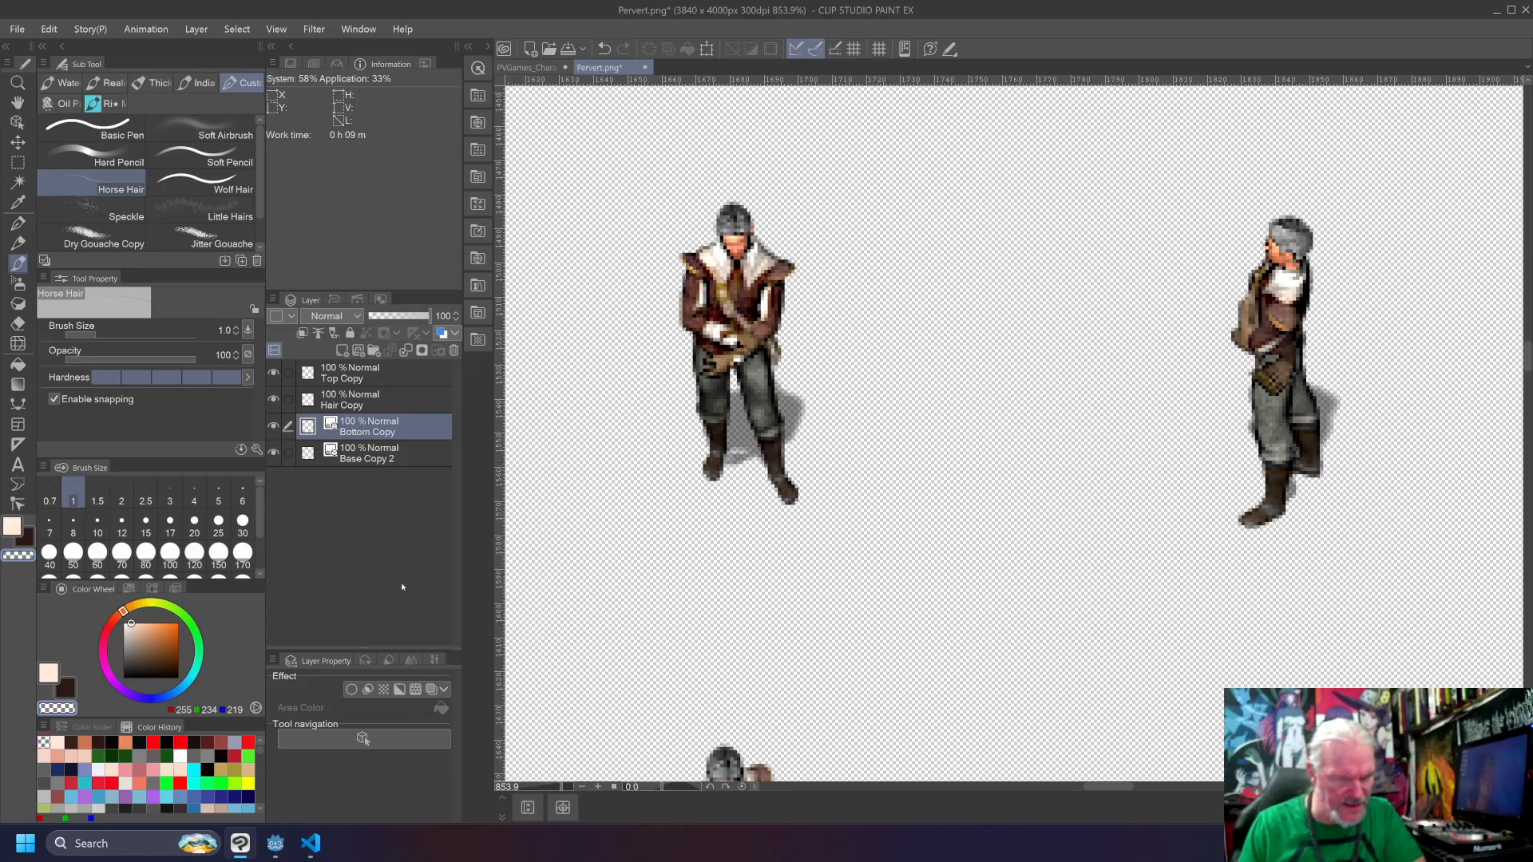
pyautogui.rightClick(352, 459)
pyautogui.click(423, 309)
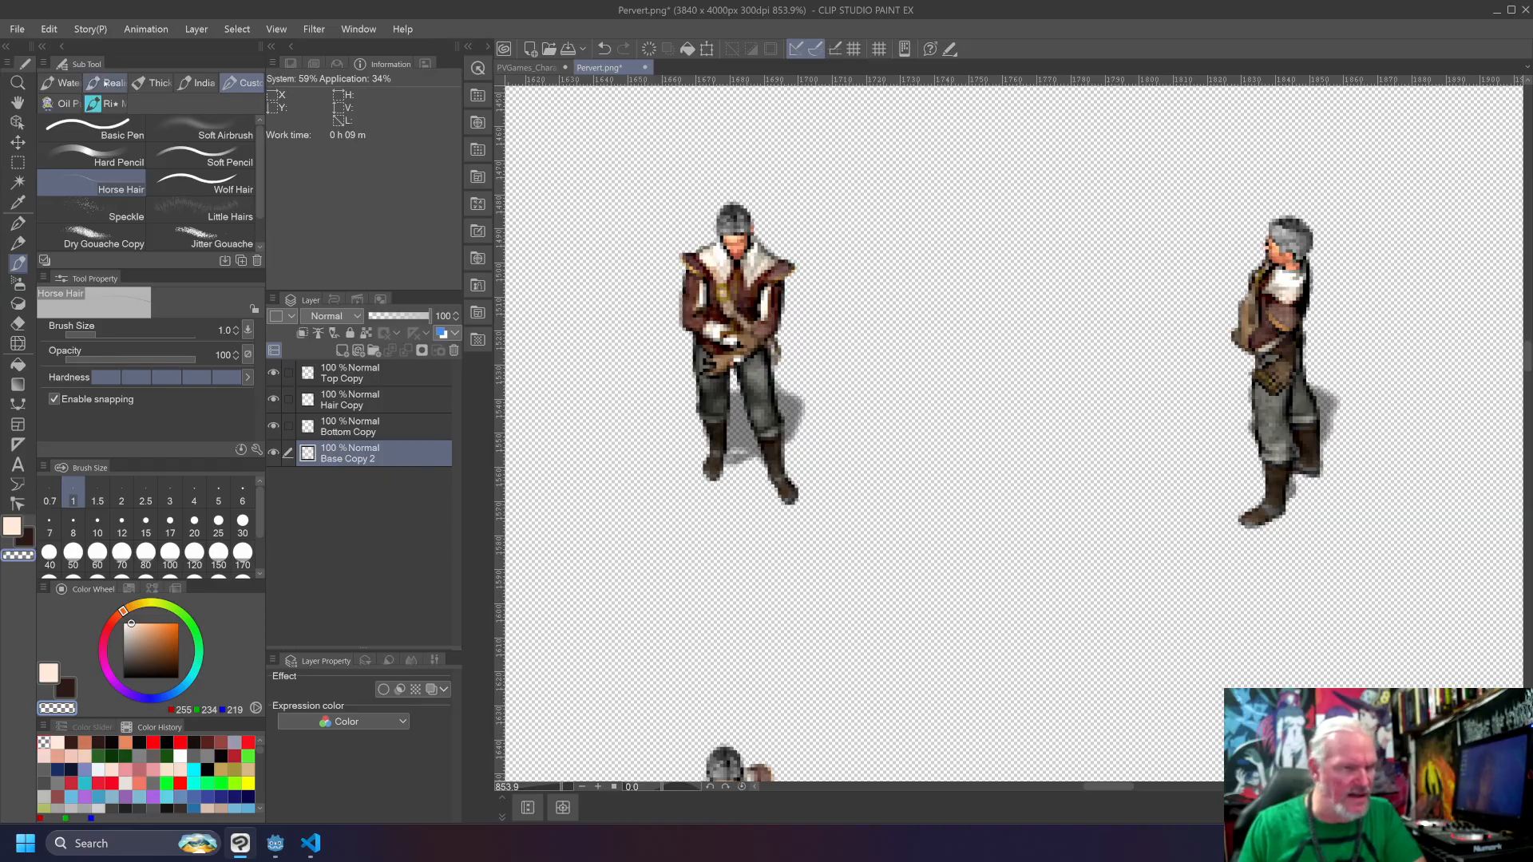
# Step: Brighten the Base Copy 2 layer with an RGB Tone Curve, raising both a shadow point and a highlight point
pyautogui.click(48, 28)
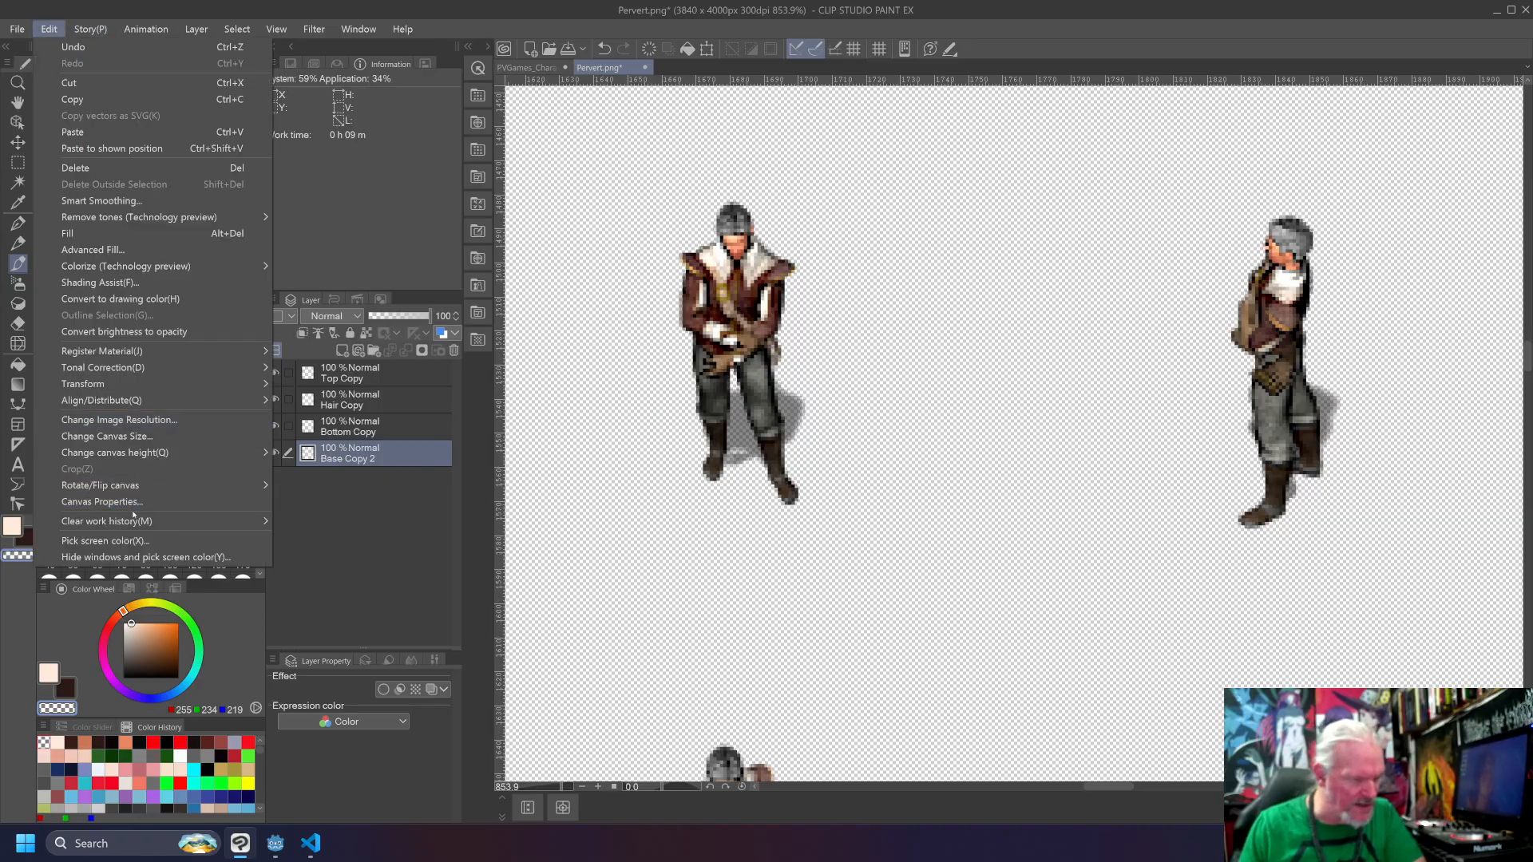
pyautogui.moveTo(136, 367)
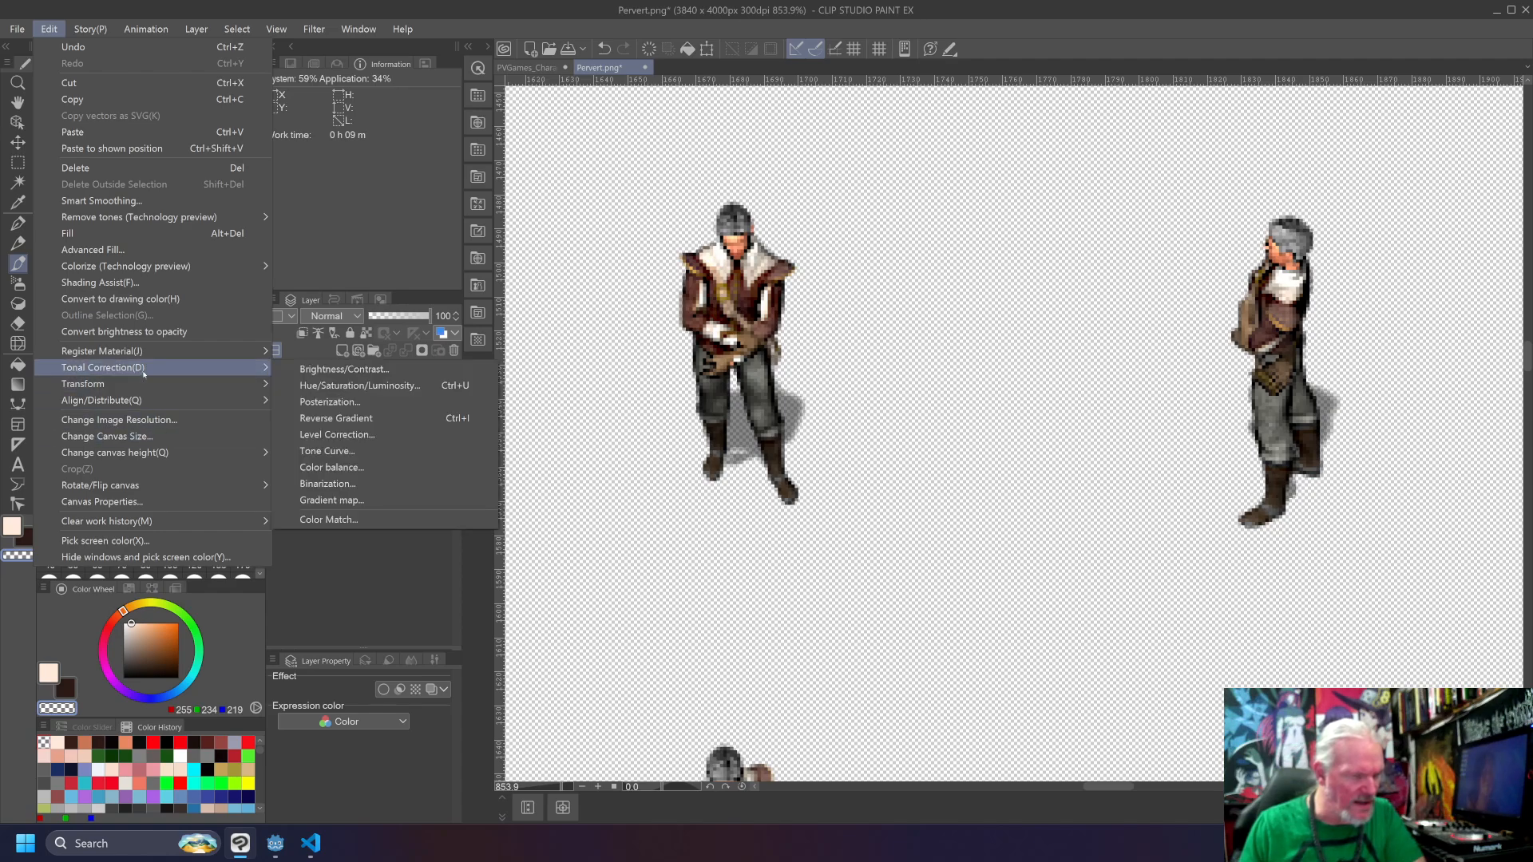
pyautogui.click(369, 451)
pyautogui.moveTo(1128, 328); pyautogui.dragTo(1106, 305)
pyautogui.moveTo(1197, 228); pyautogui.dragTo(1206, 191)
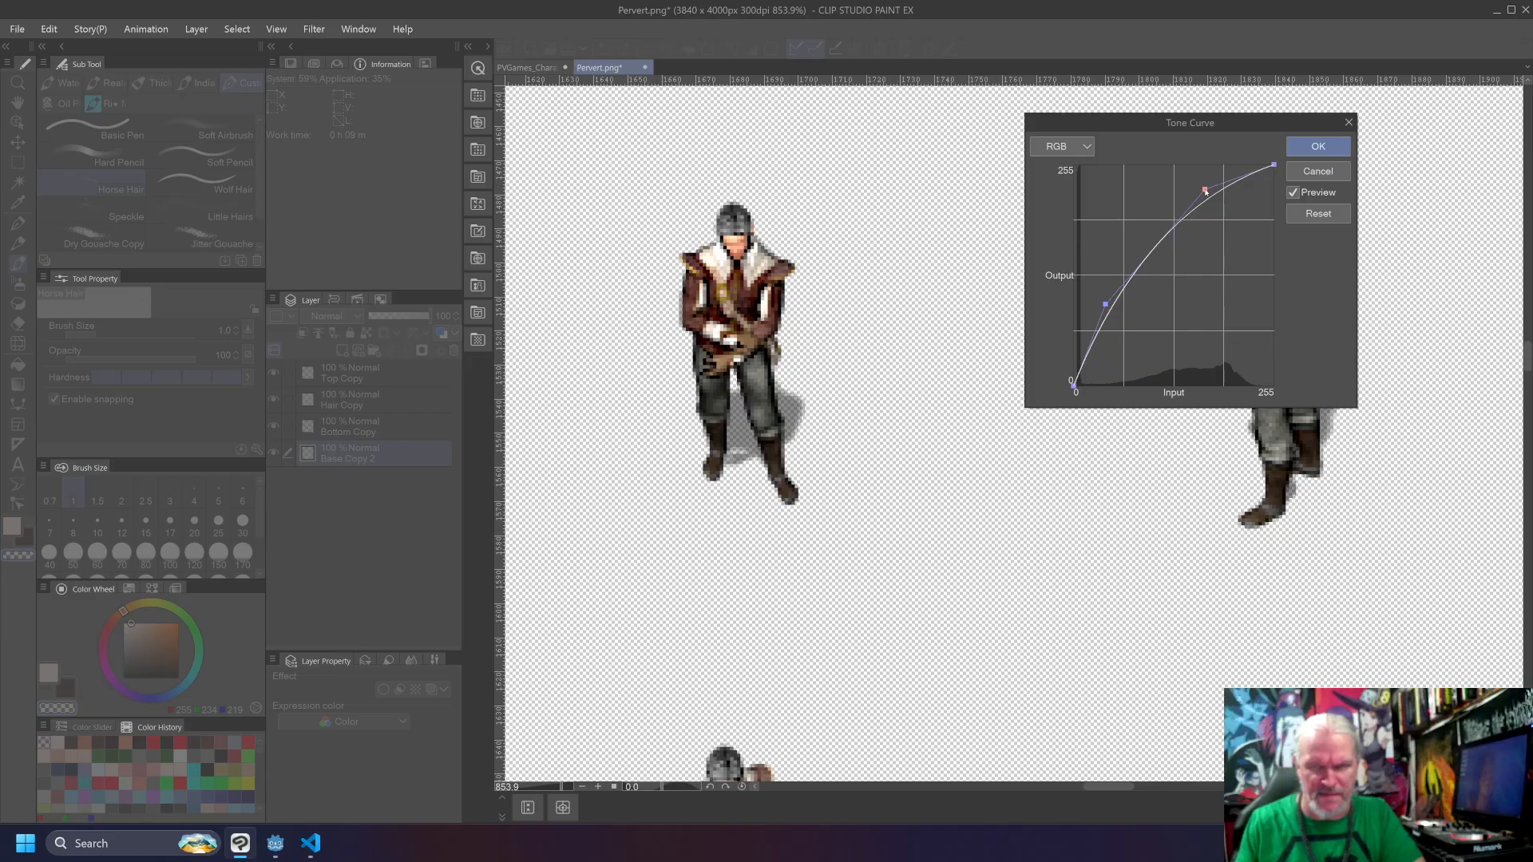
pyautogui.moveTo(1105, 304); pyautogui.dragTo(1103, 308)
pyautogui.moveTo(1207, 191); pyautogui.dragTo(1200, 196)
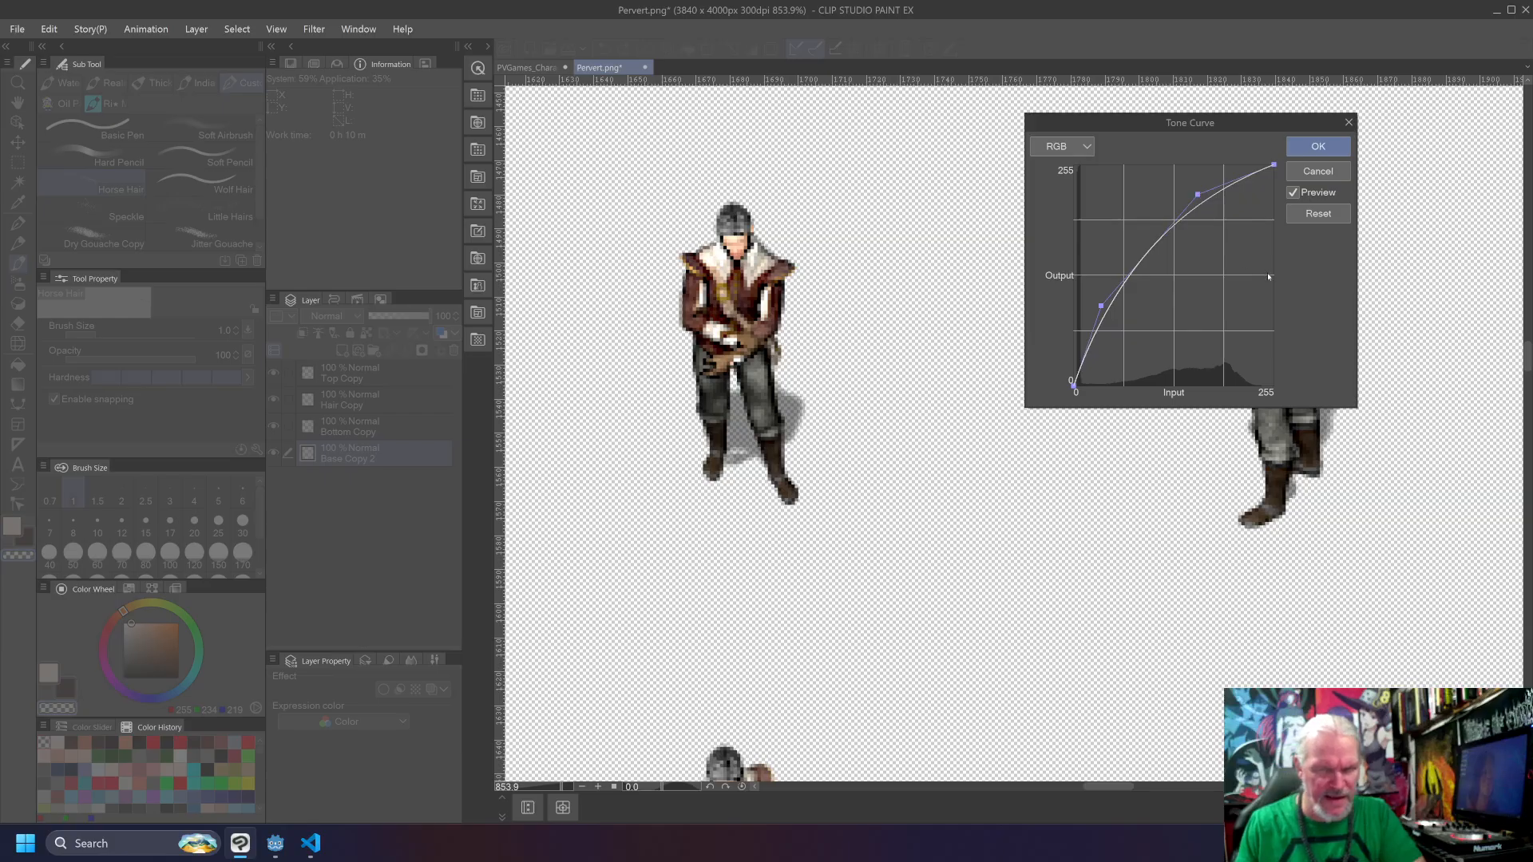
pyautogui.click(1319, 146)
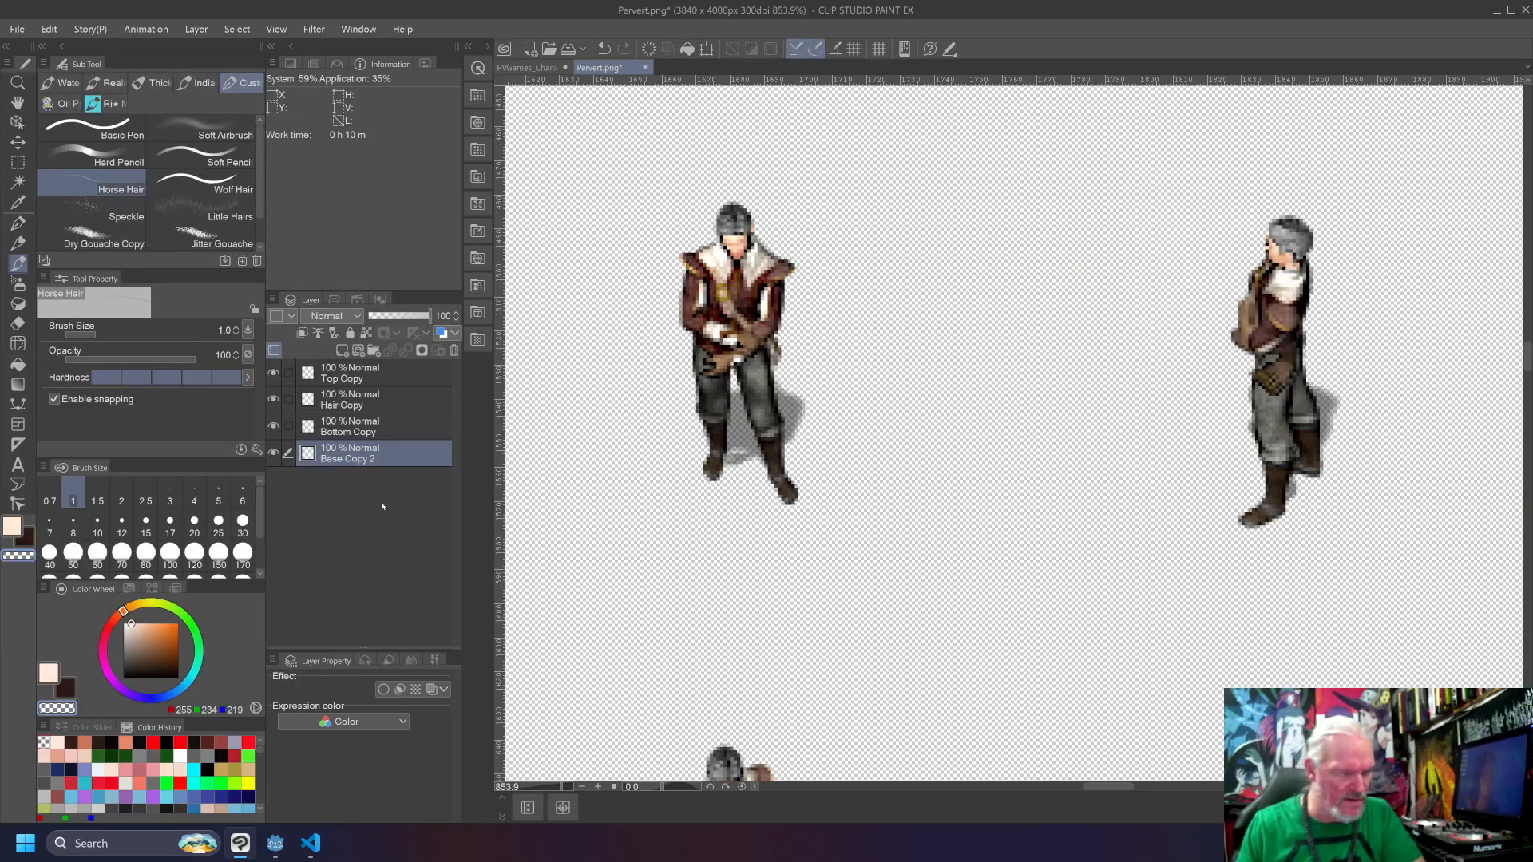
# Step: Recolour the Bottom Copy layer with Hue/Saturation/Luminosity at hue -72, saturation 27 and luminosity -39
pyautogui.click(387, 432)
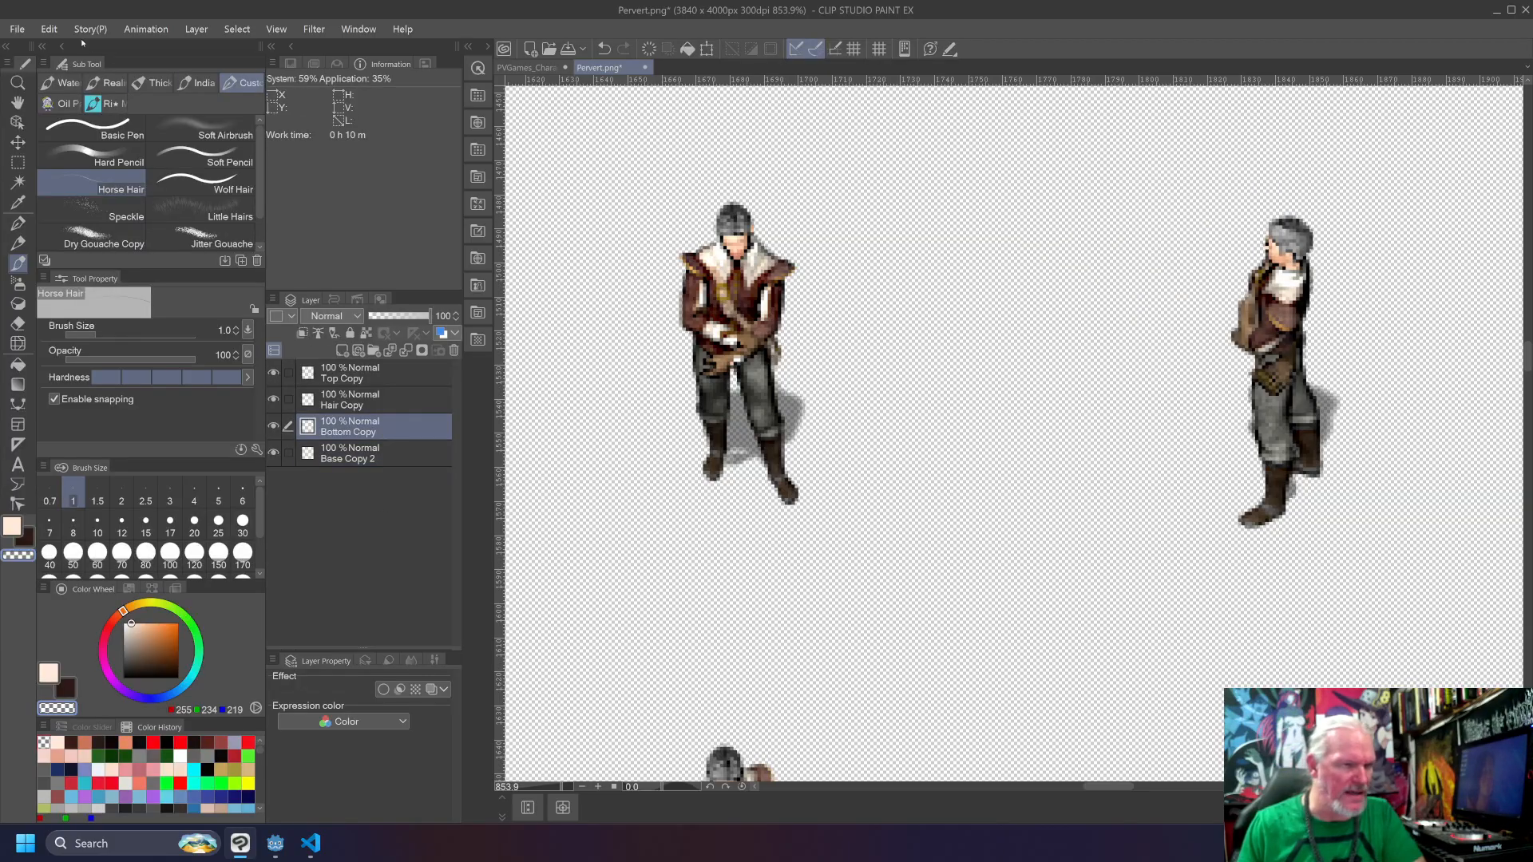
pyautogui.click(49, 29)
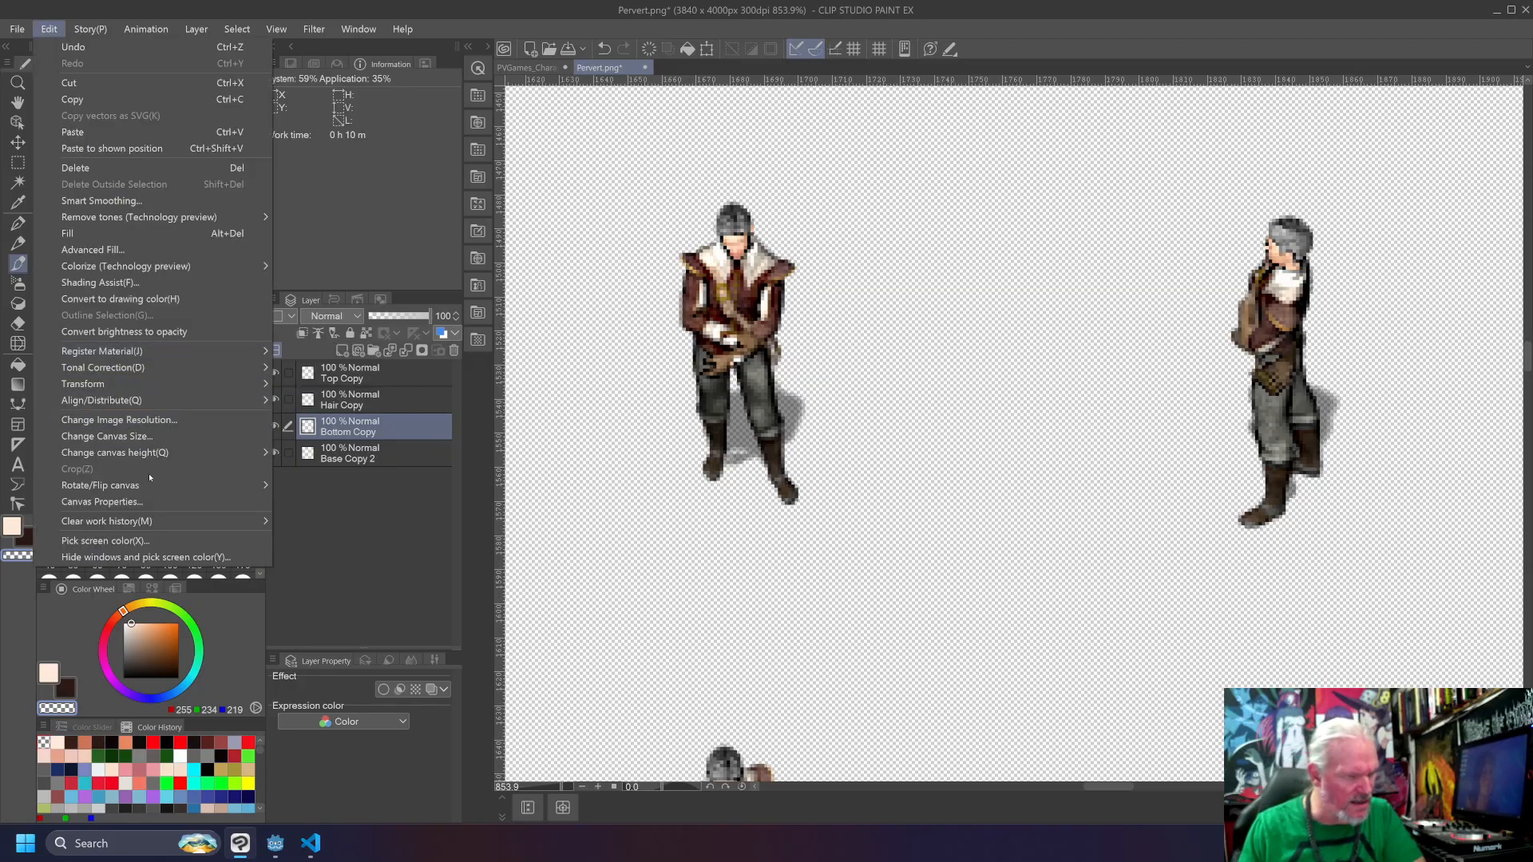
pyautogui.moveTo(189, 373)
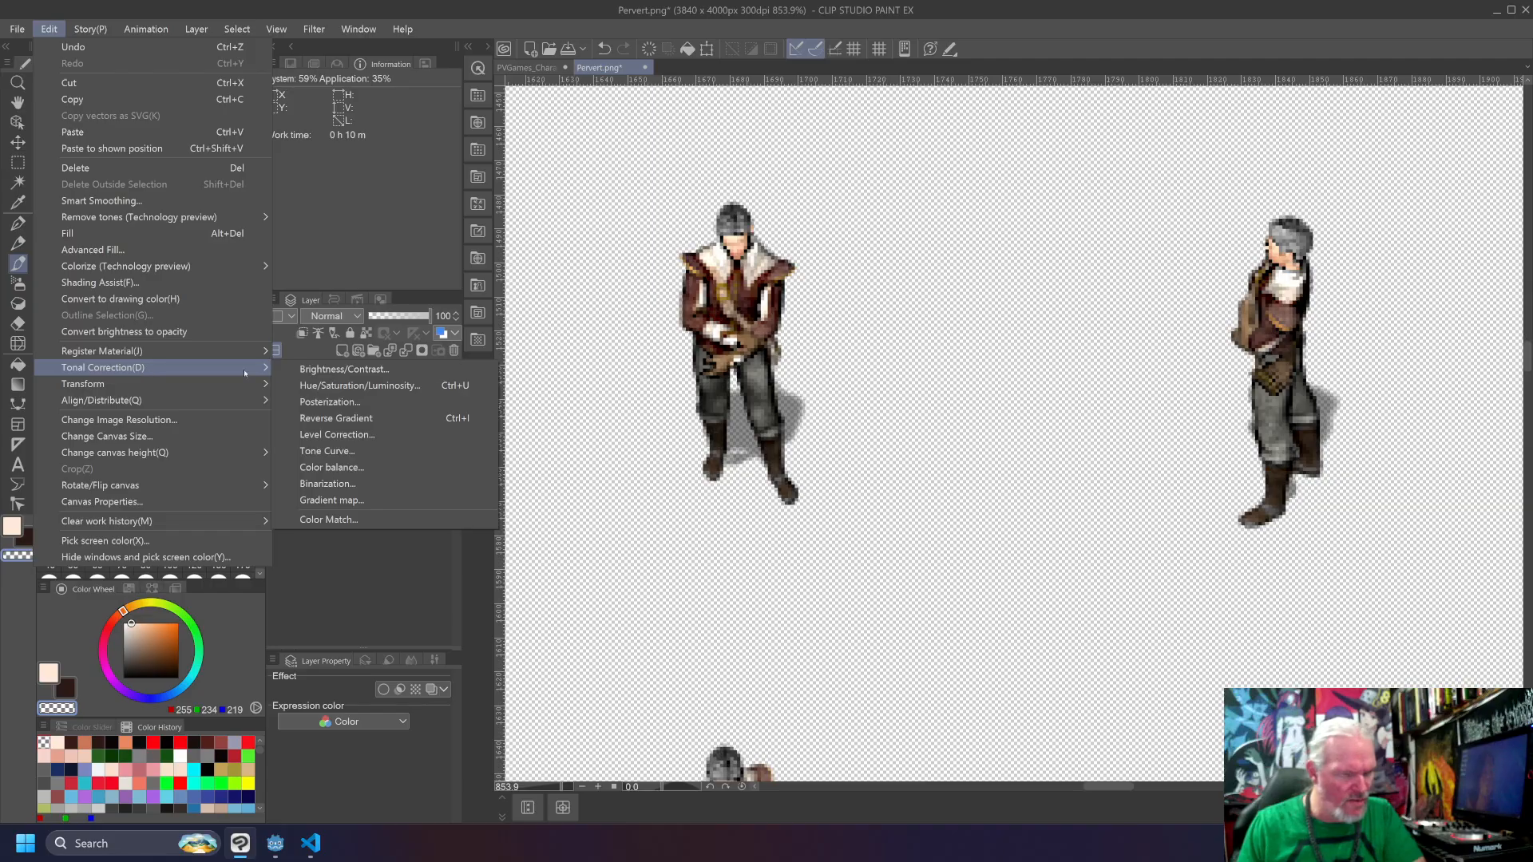
pyautogui.click(360, 386)
pyautogui.moveTo(909, 226); pyautogui.dragTo(1053, 216)
pyautogui.moveTo(1070, 301); pyautogui.dragTo(1122, 308)
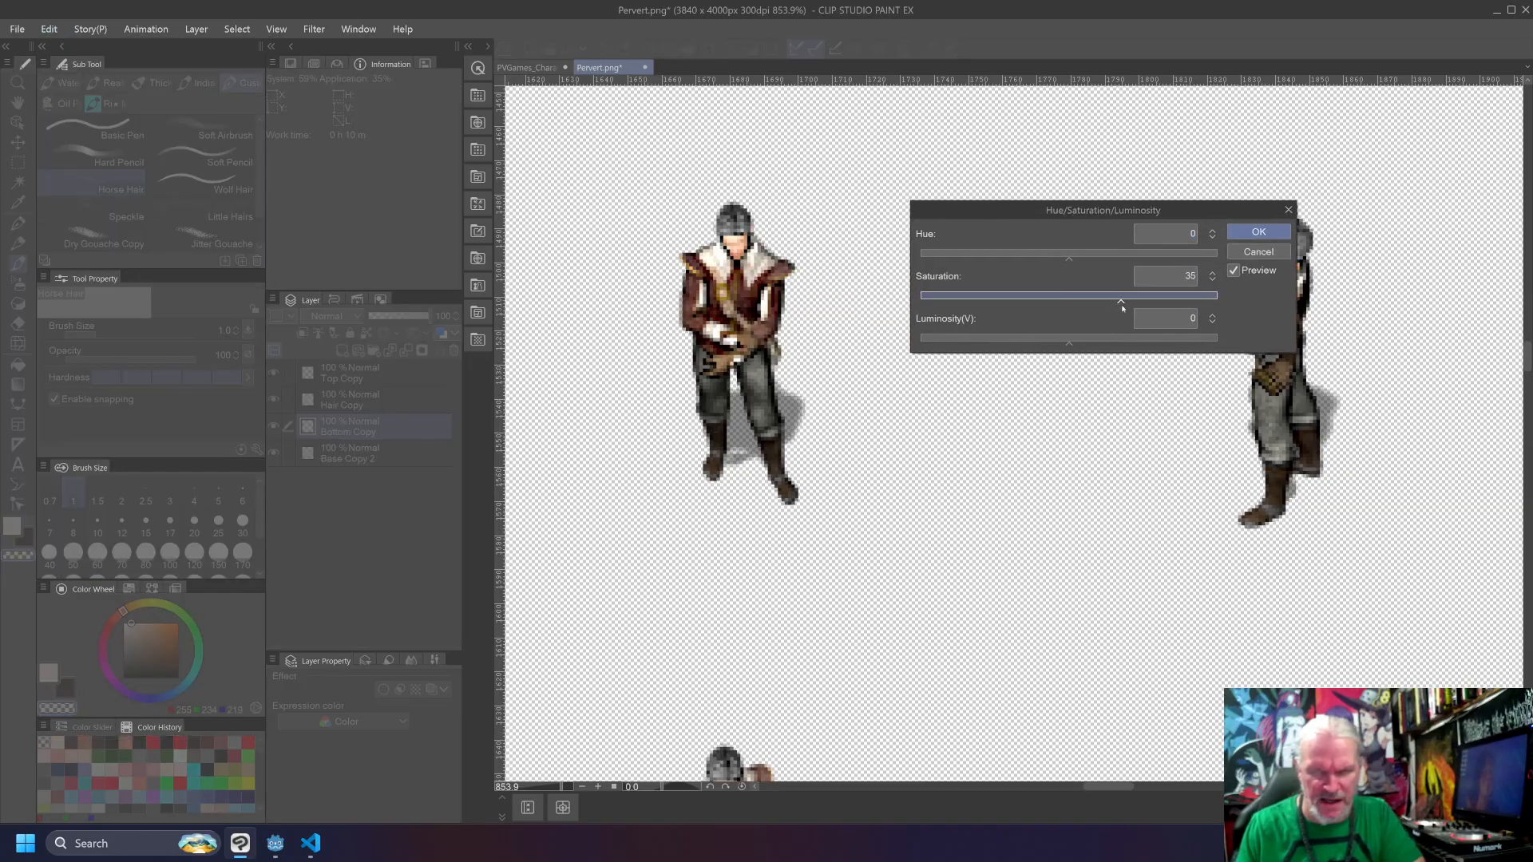
pyautogui.moveTo(1071, 340); pyautogui.dragTo(1014, 348)
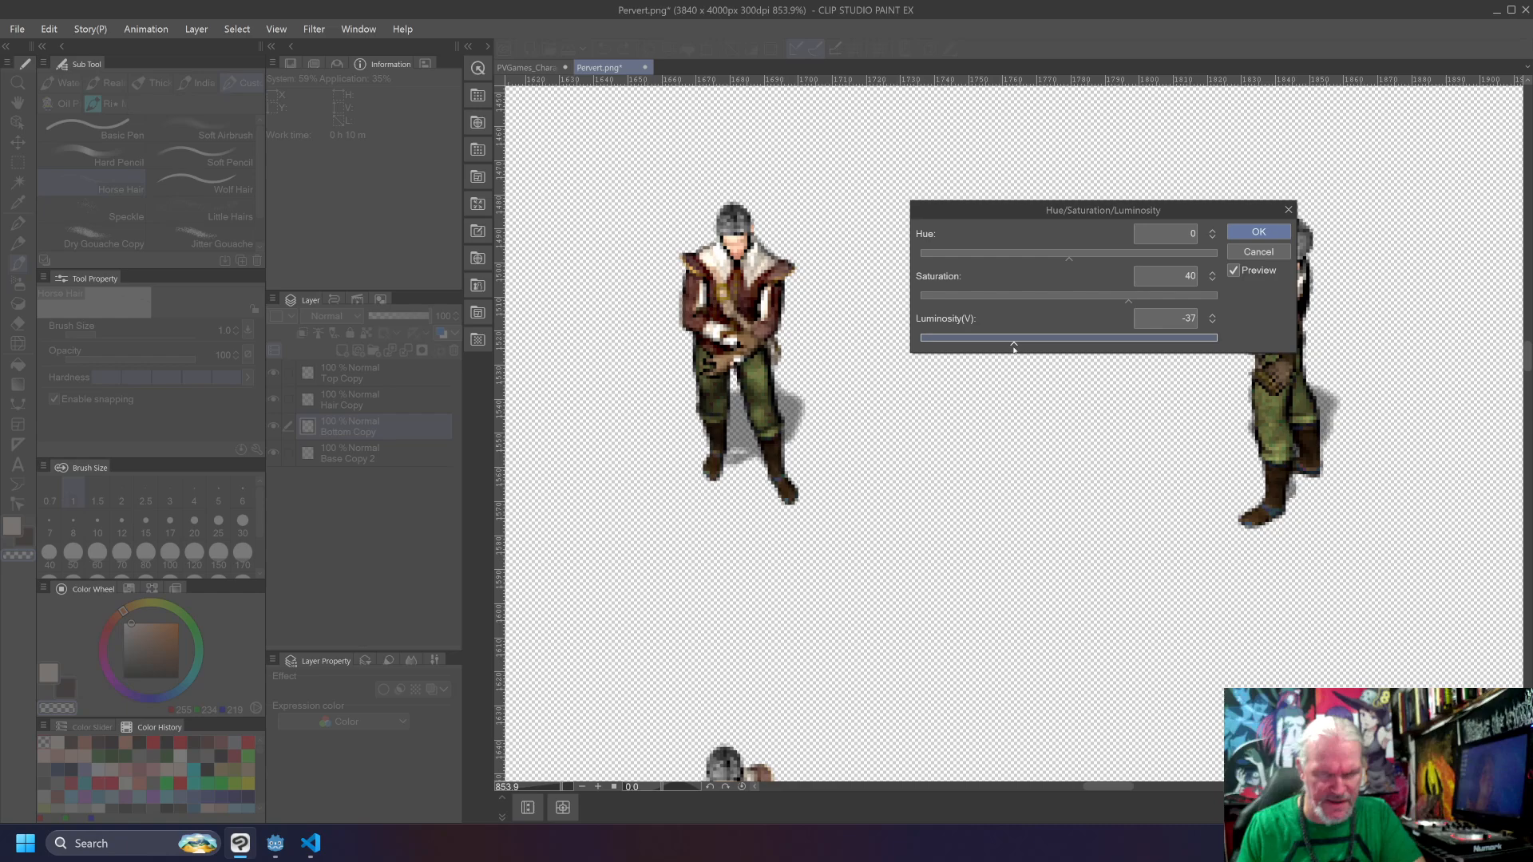
pyautogui.moveTo(1069, 257); pyautogui.dragTo(1055, 262)
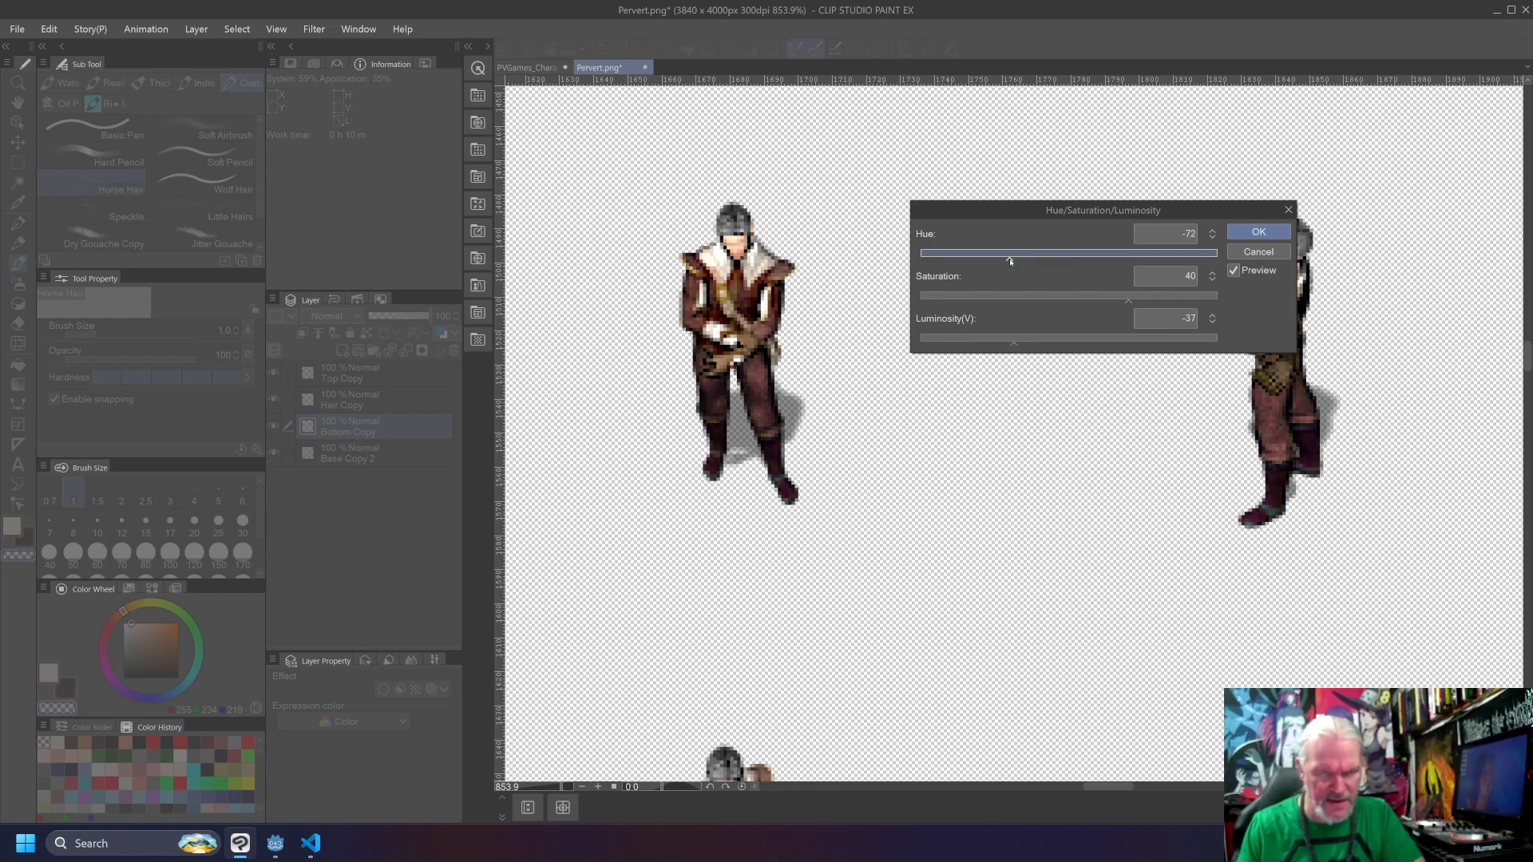
pyautogui.moveTo(1015, 345); pyautogui.dragTo(1004, 346)
pyautogui.moveTo(1131, 310)
pyautogui.mouseDown()
pyautogui.moveTo(1096, 308)
pyautogui.moveTo(1111, 307)
pyautogui.mouseUp()
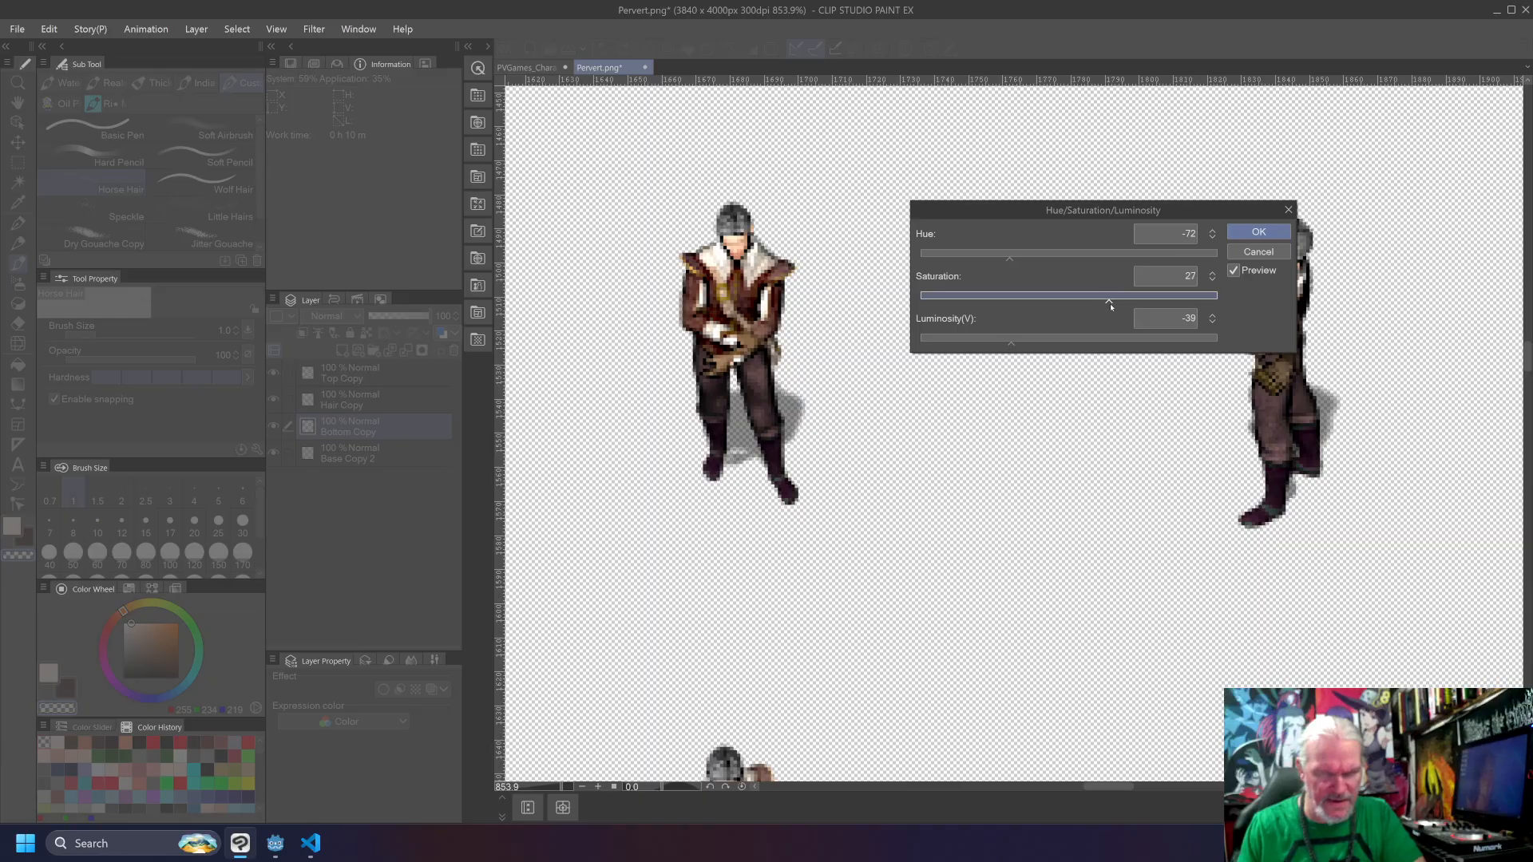
pyautogui.click(1257, 232)
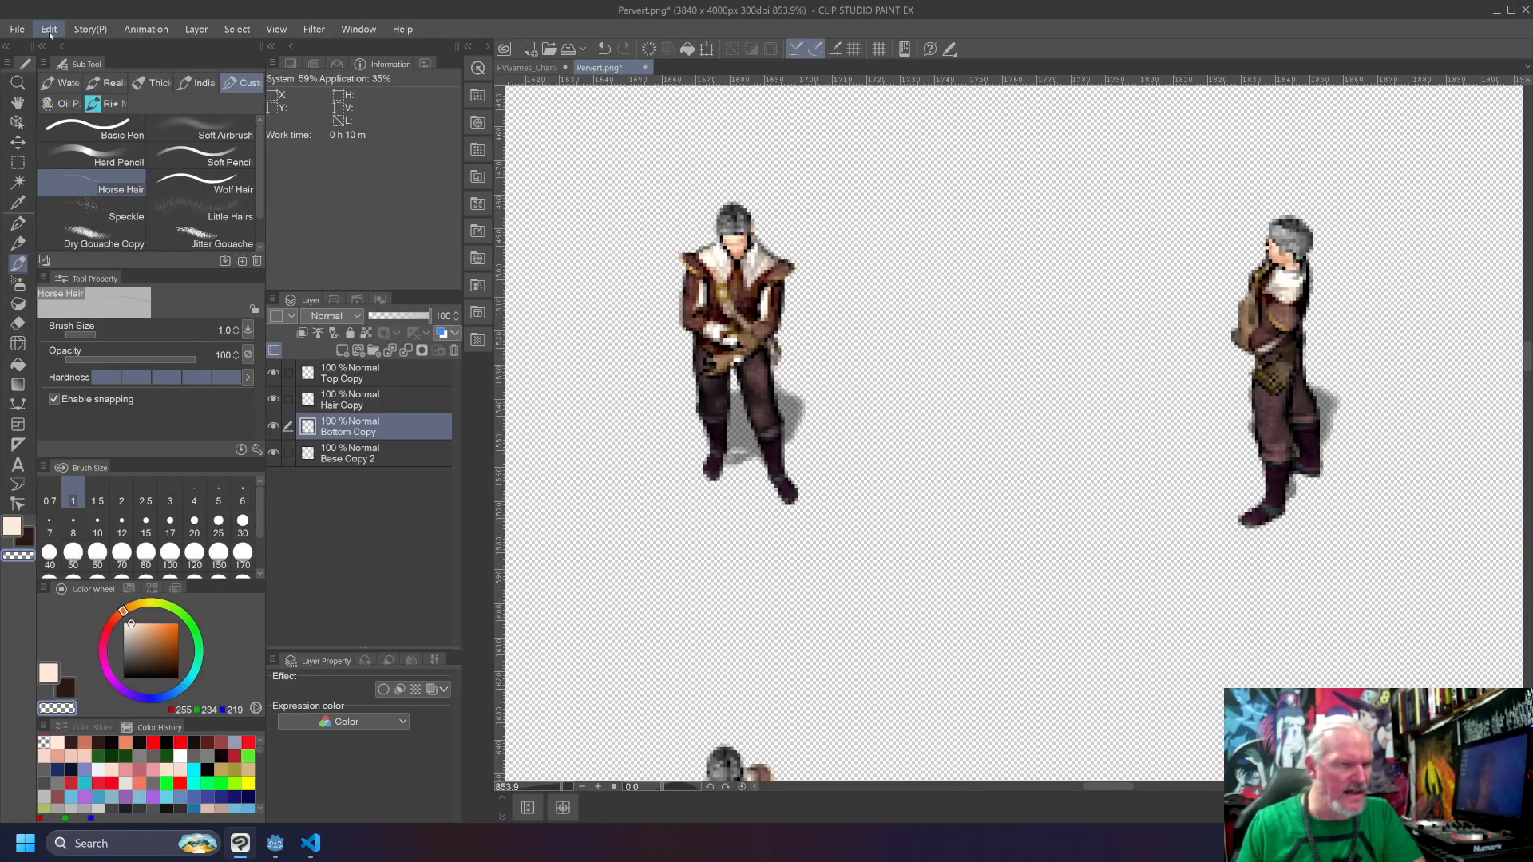
# Step: Tint the Hair Copy layer with Color Balance halftone levels of red 27, green 38 and blue -62, keeping brightness
pyautogui.click(366, 400)
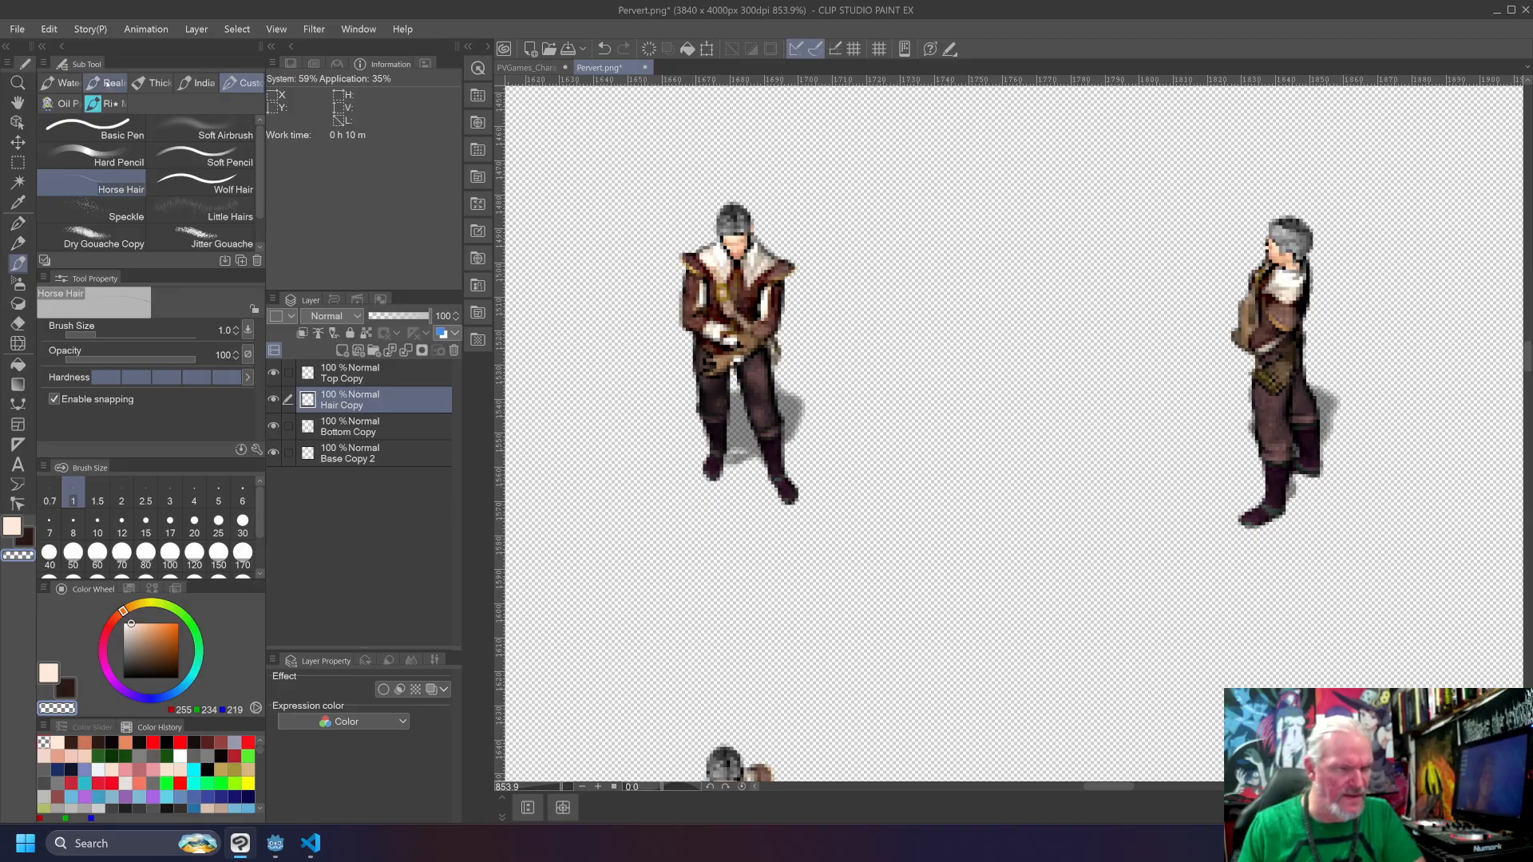
pyautogui.click(49, 28)
pyautogui.moveTo(132, 370)
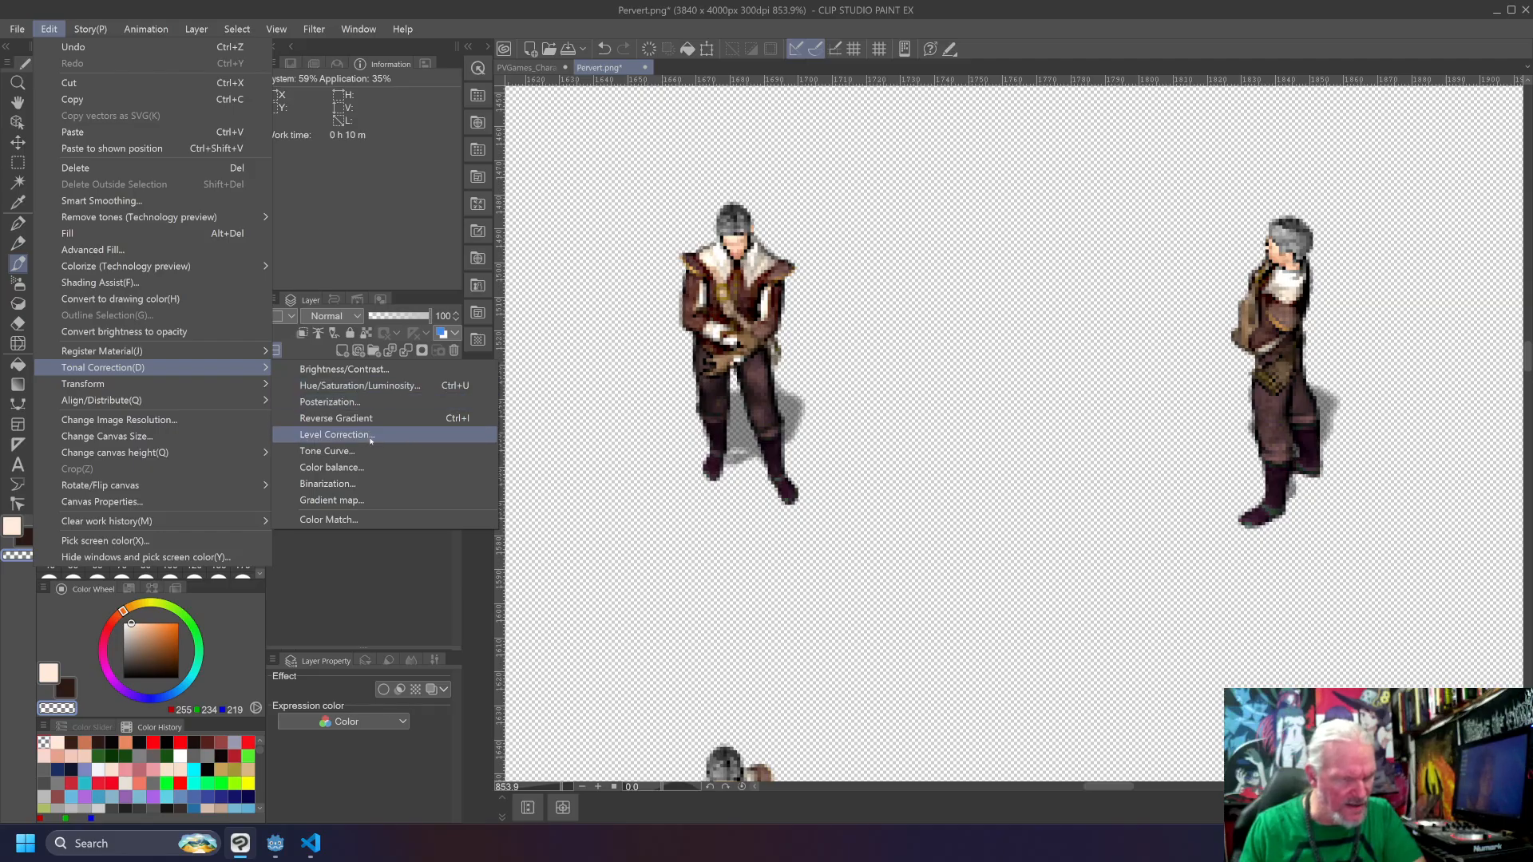
pyautogui.click(351, 468)
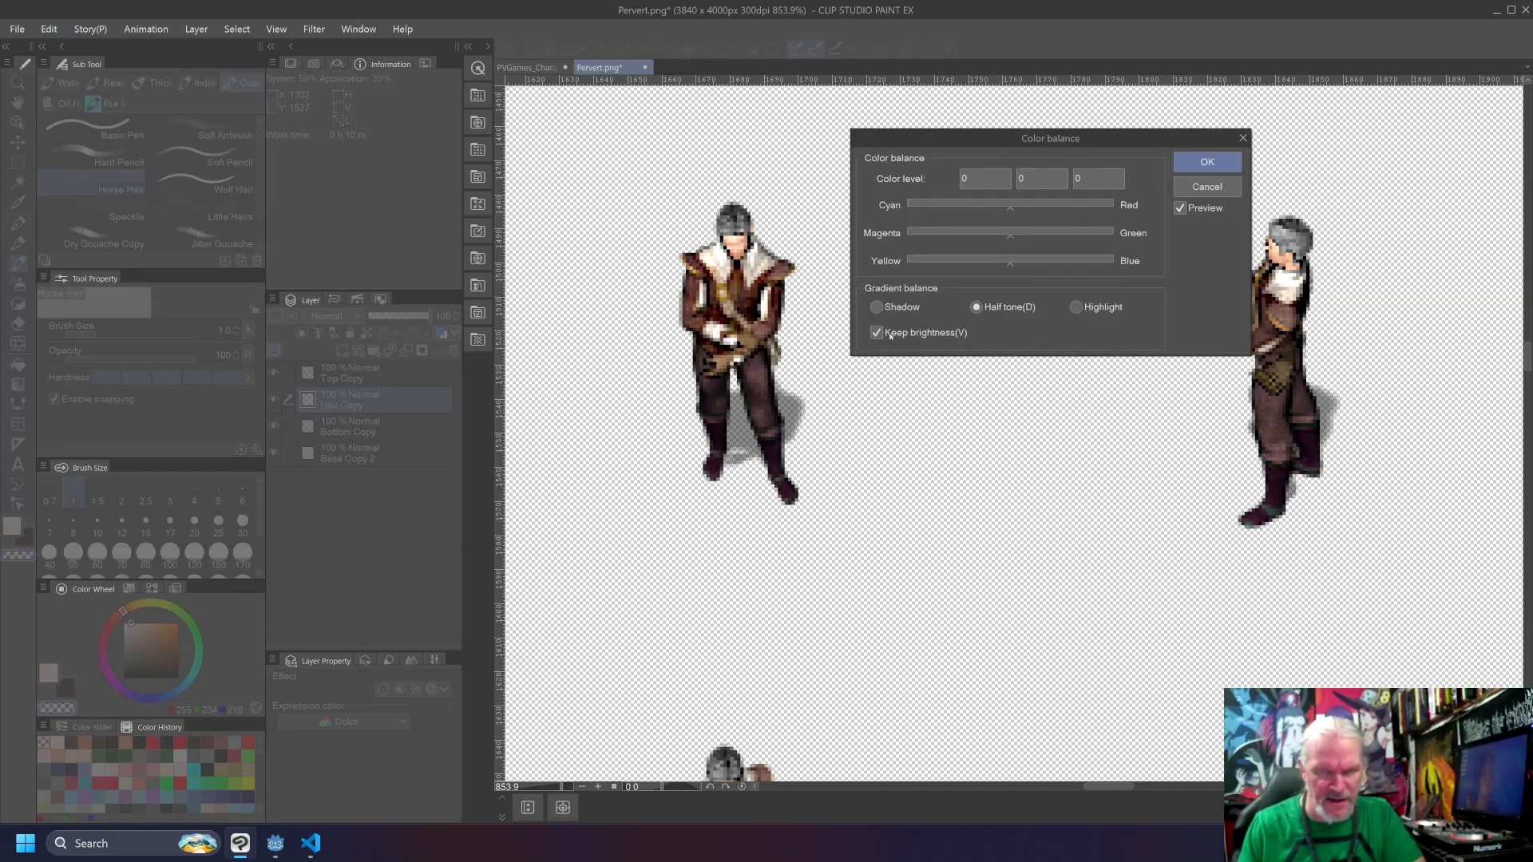
pyautogui.moveTo(1010, 268); pyautogui.dragTo(940, 272)
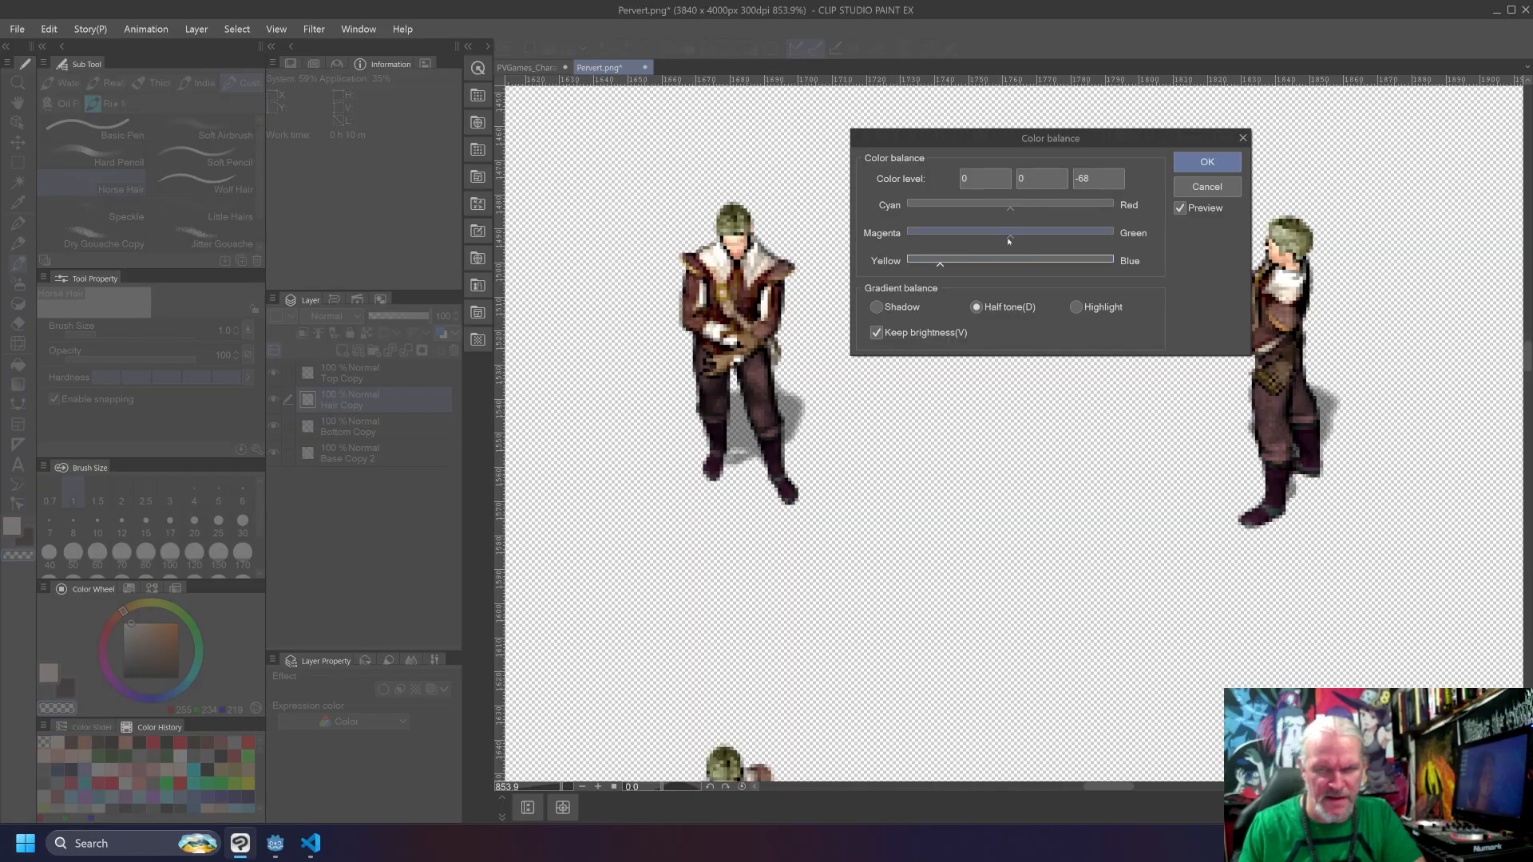
pyautogui.moveTo(1010, 239); pyautogui.dragTo(986, 207)
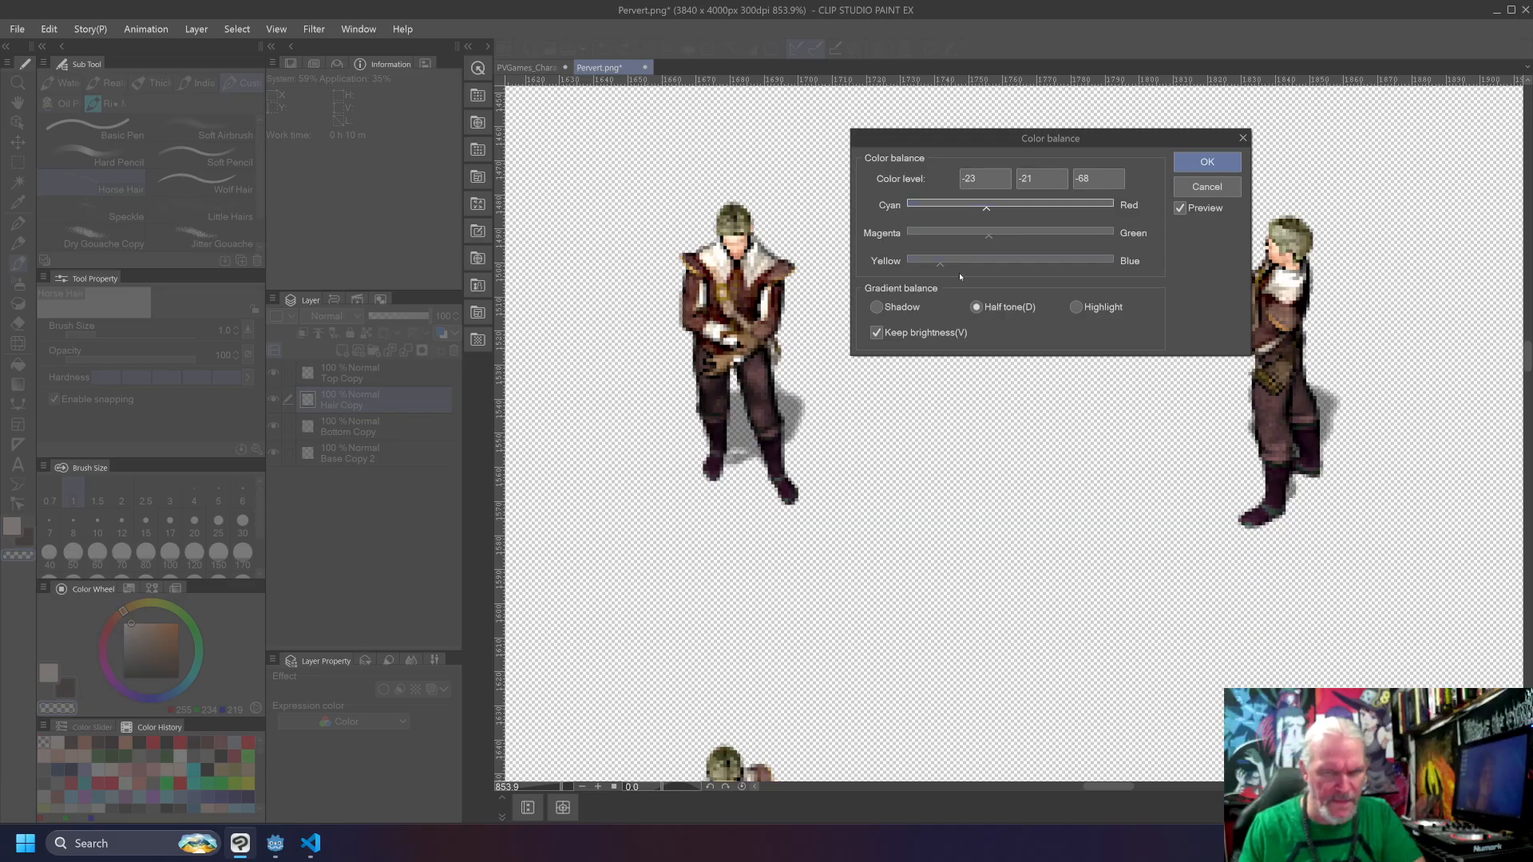
pyautogui.moveTo(942, 269); pyautogui.dragTo(1041, 209)
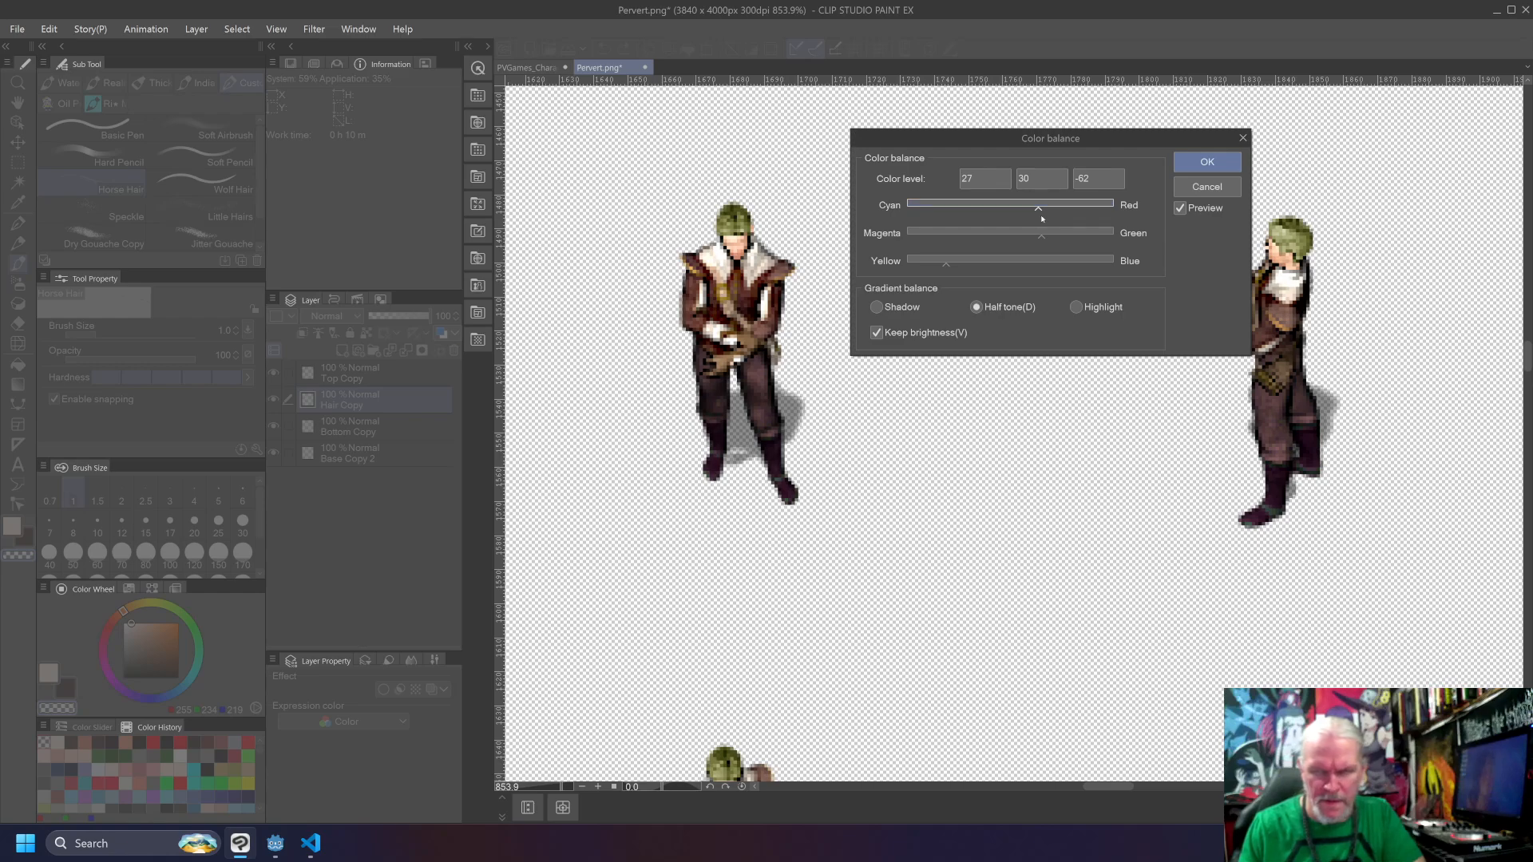
pyautogui.moveTo(1041, 237)
pyautogui.mouseDown()
pyautogui.moveTo(1024, 239)
pyautogui.moveTo(1035, 212)
pyautogui.moveTo(1024, 215)
pyautogui.mouseUp()
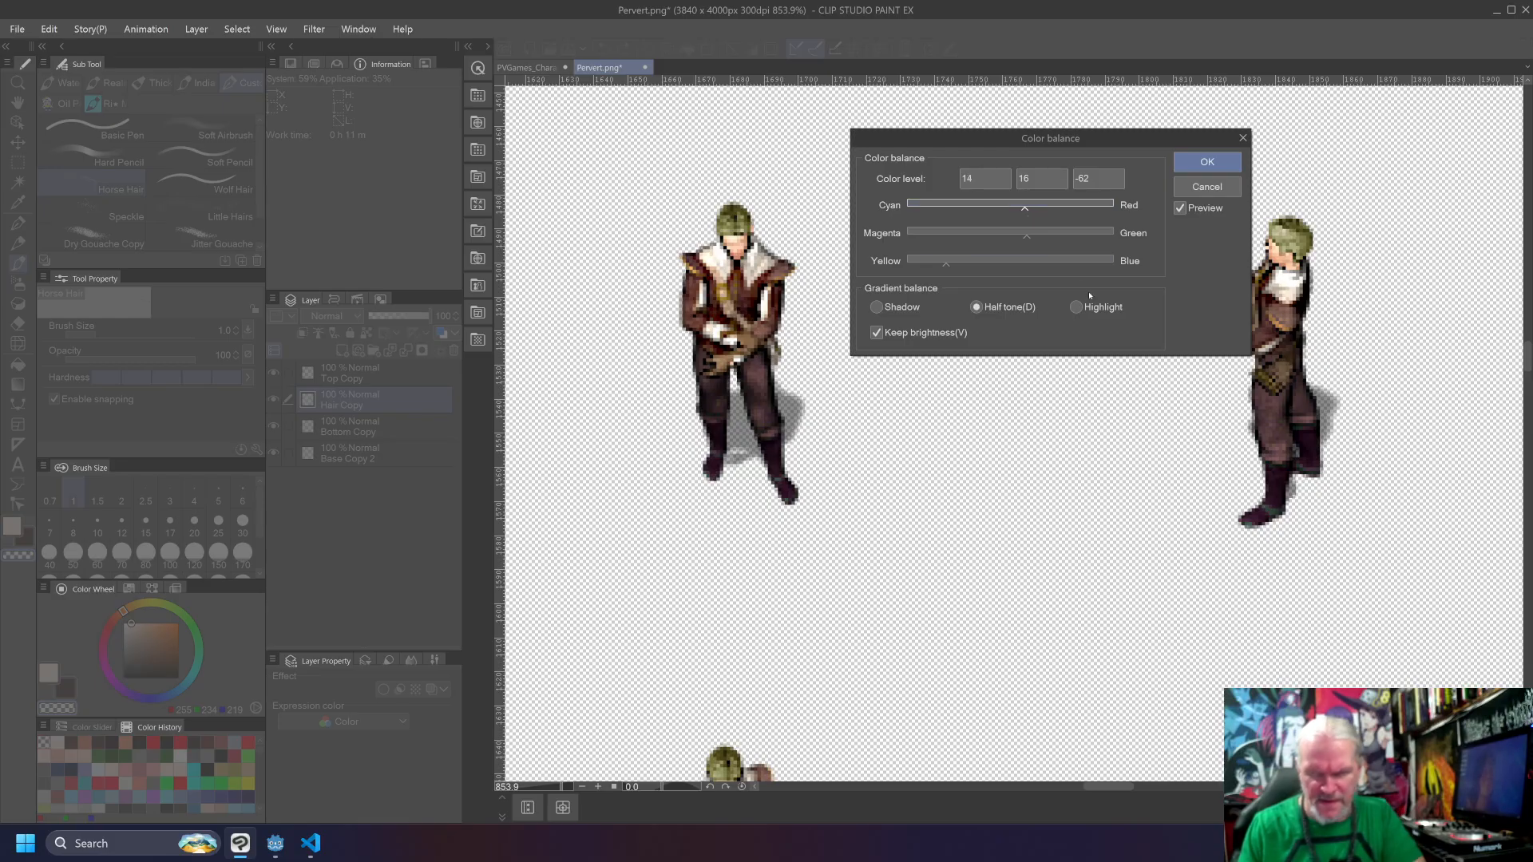
pyautogui.moveTo(1026, 211)
pyautogui.mouseDown()
pyautogui.moveTo(1032, 238)
pyautogui.moveTo(1048, 214)
pyautogui.mouseUp()
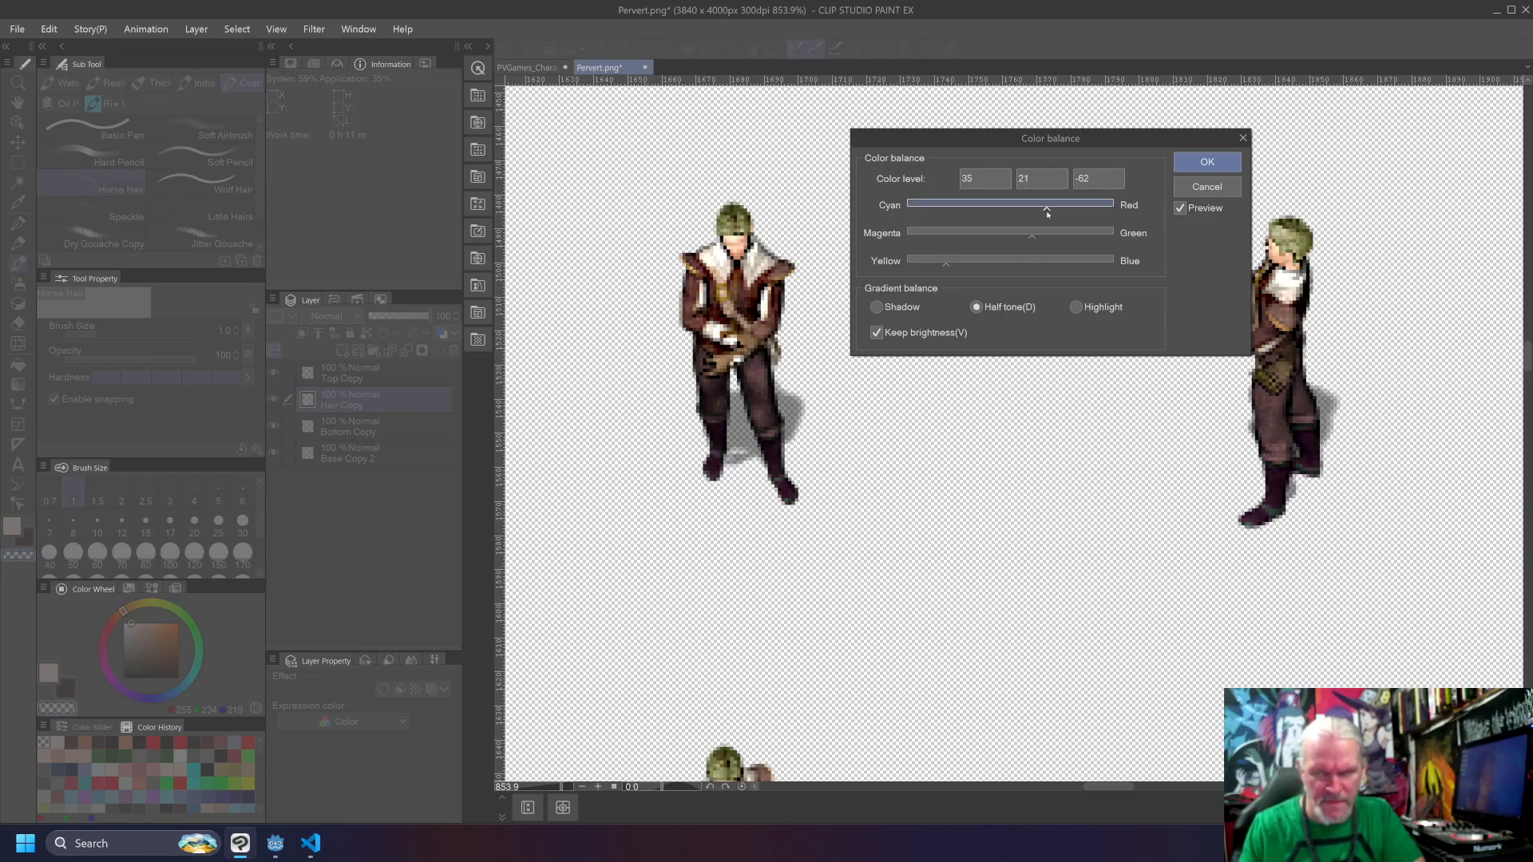
pyautogui.moveTo(1037, 238)
pyautogui.mouseDown()
pyautogui.moveTo(1033, 213)
pyautogui.moveTo(1052, 239)
pyautogui.mouseUp()
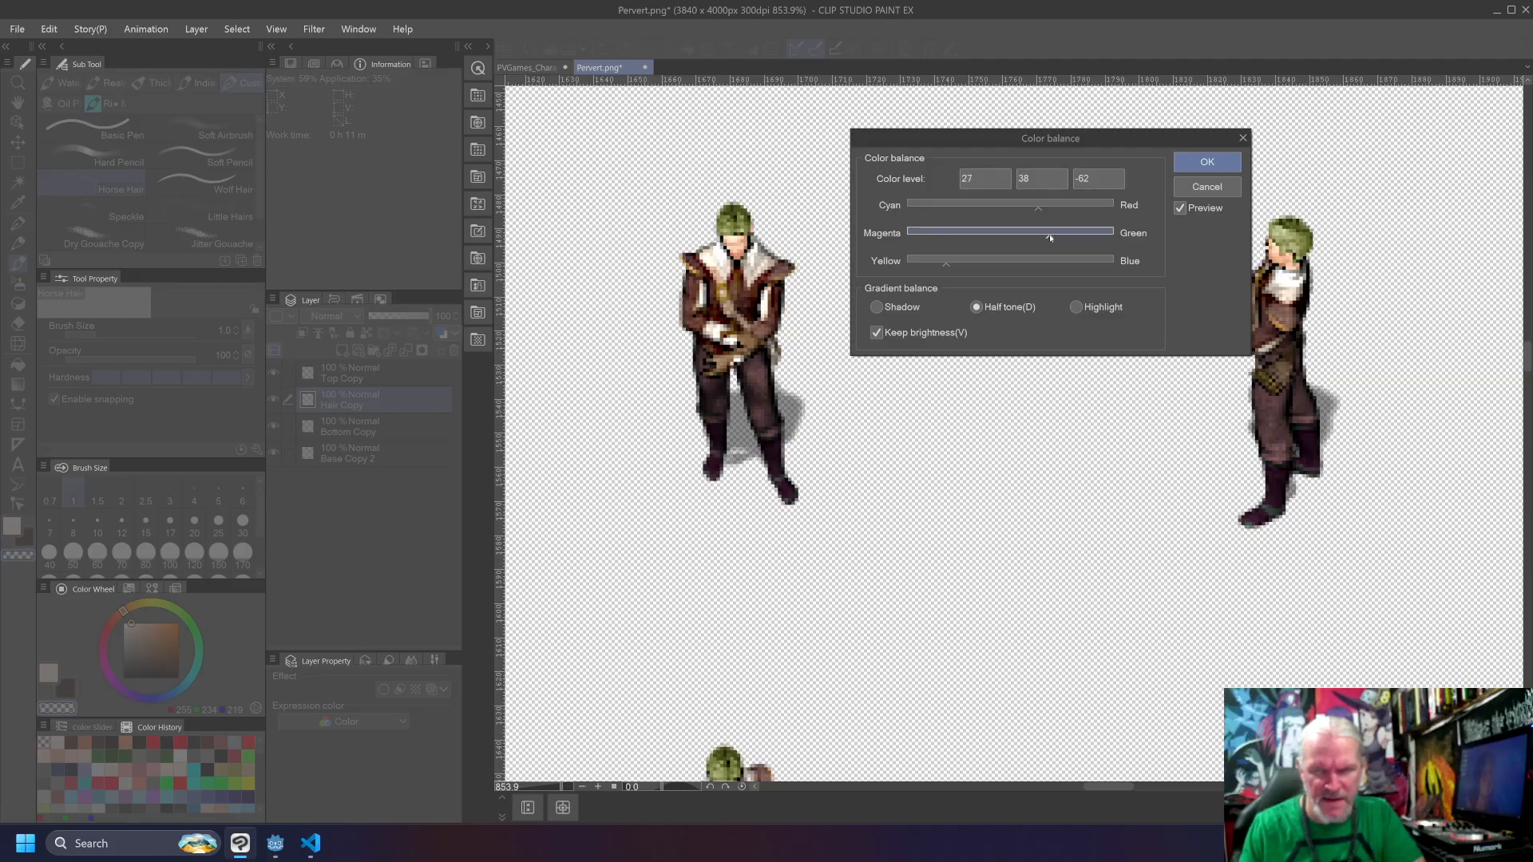
pyautogui.click(1207, 162)
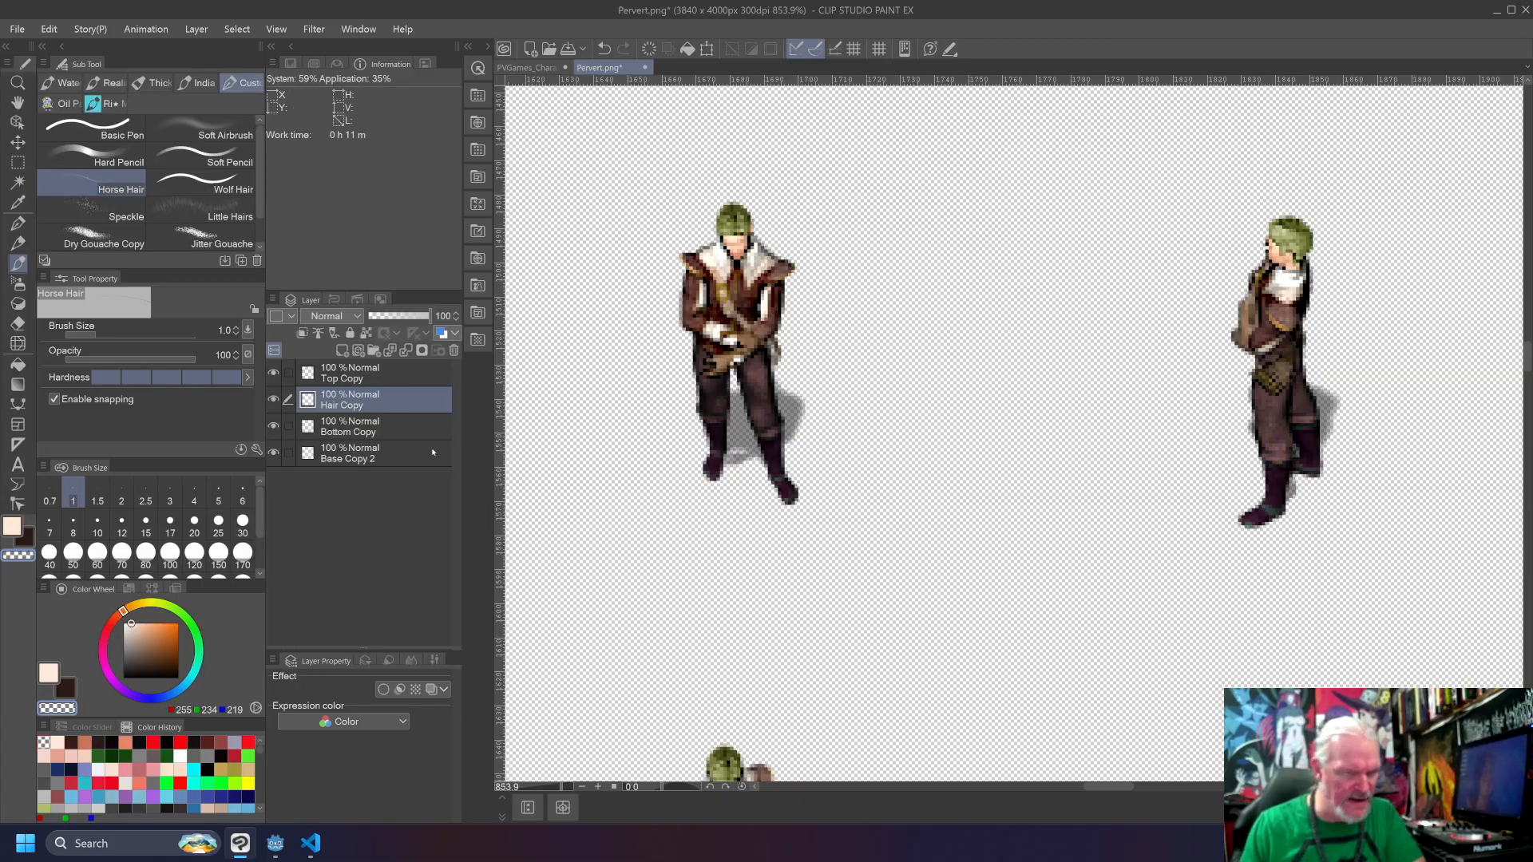
# Step: Darken the Top Copy layer with Brightness/Contrast at brightness -38 and contrast 0
pyautogui.click(355, 373)
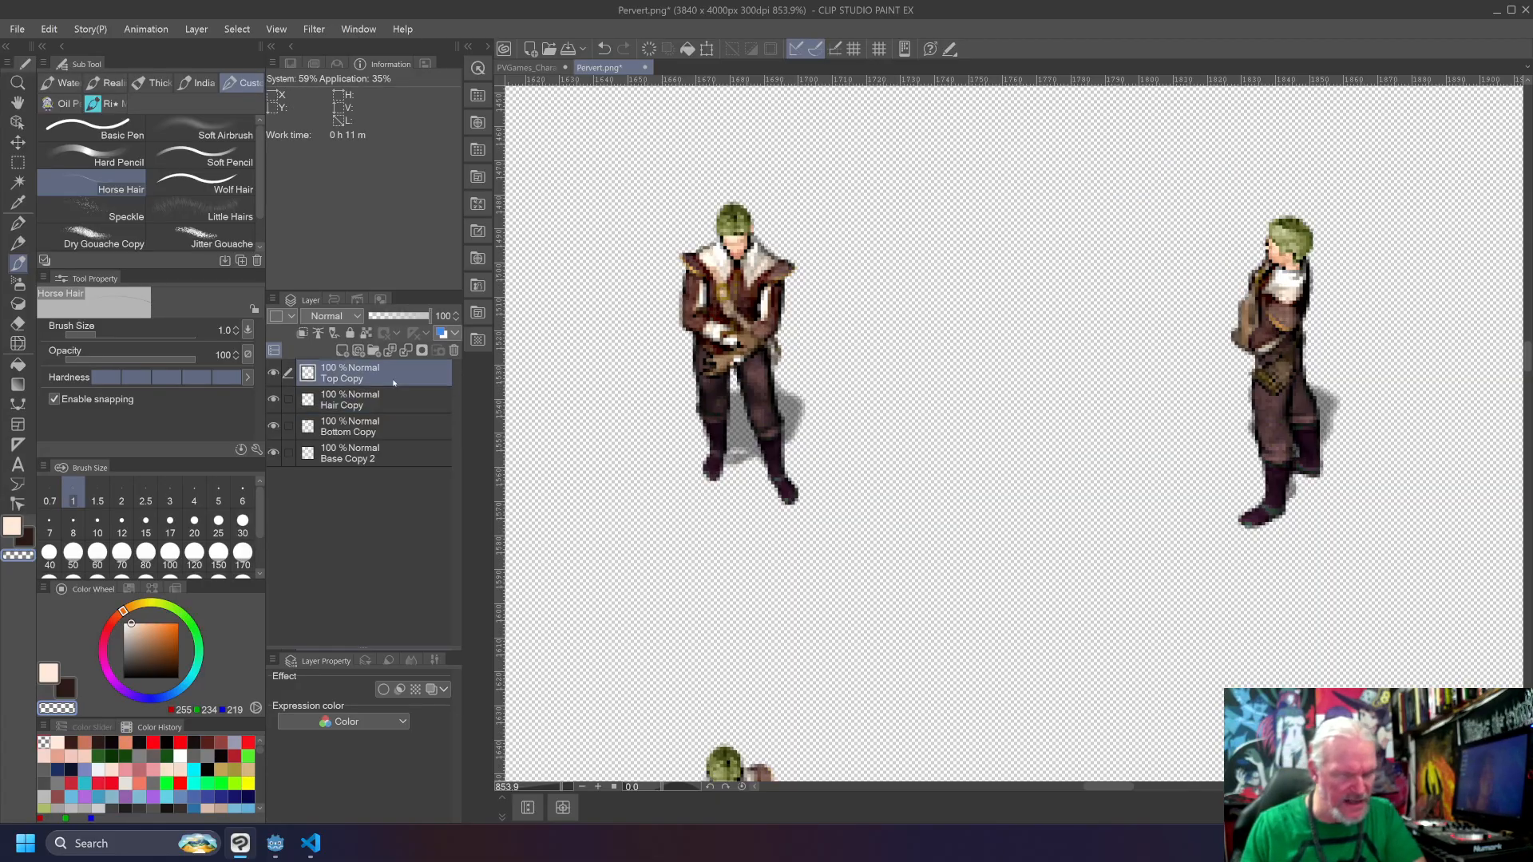
pyautogui.click(49, 28)
pyautogui.moveTo(200, 367)
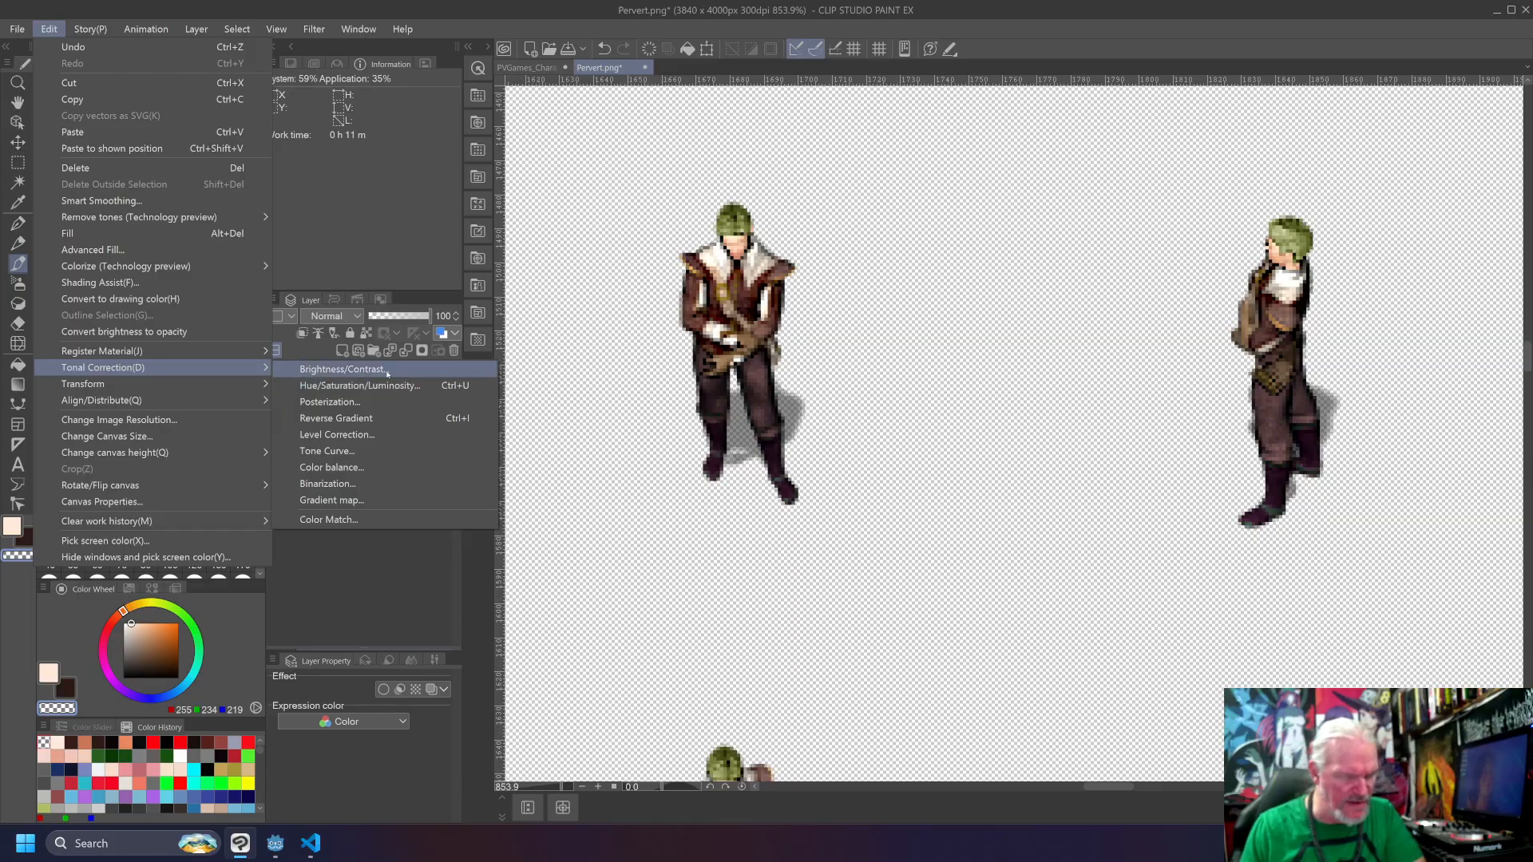
pyautogui.click(343, 369)
pyautogui.moveTo(483, 164); pyautogui.dragTo(462, 165)
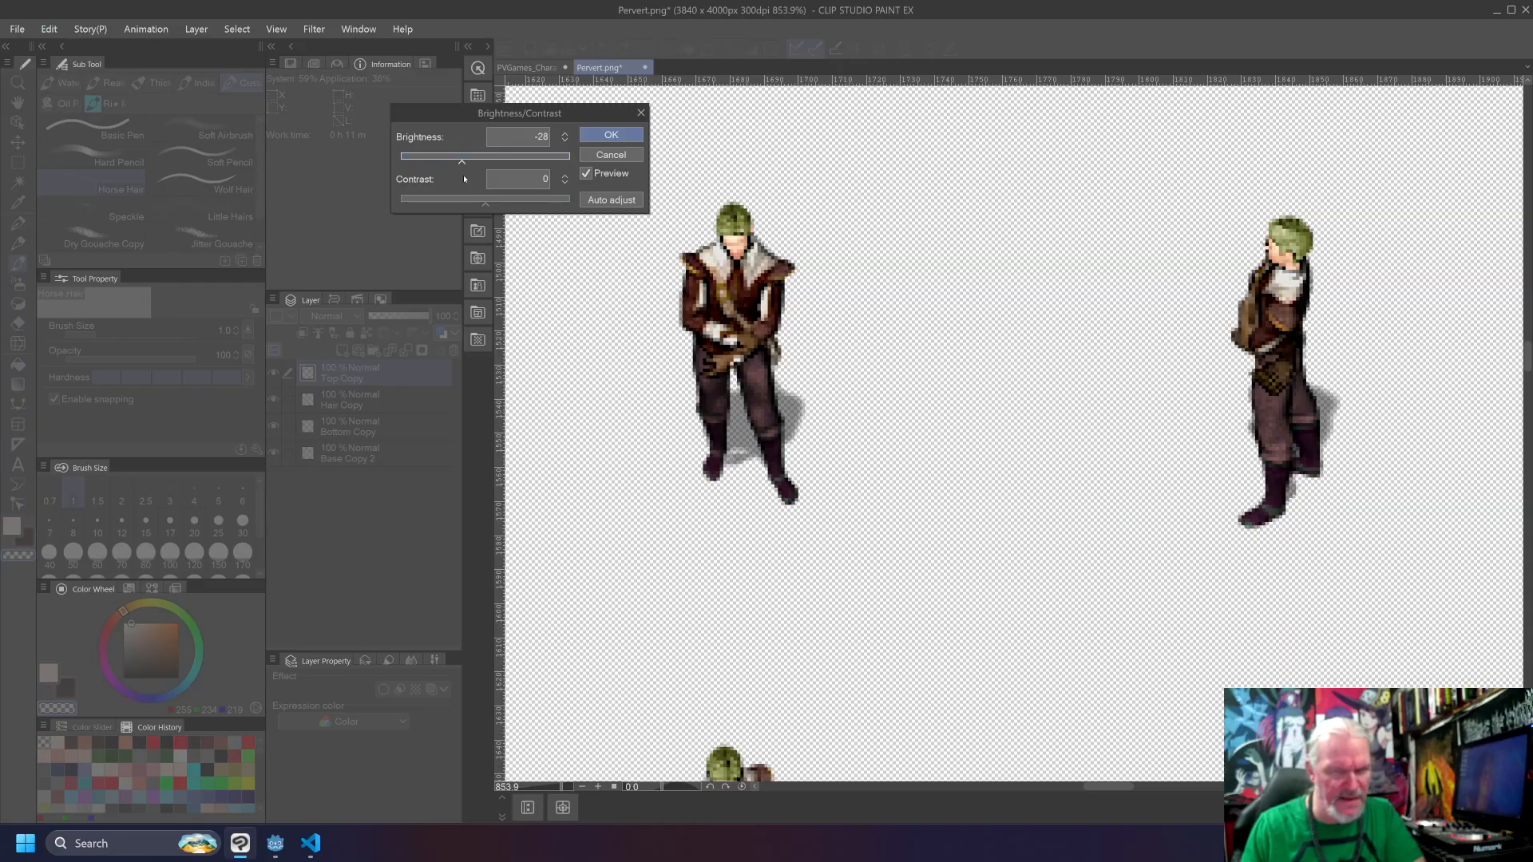
pyautogui.moveTo(486, 203); pyautogui.dragTo(458, 158)
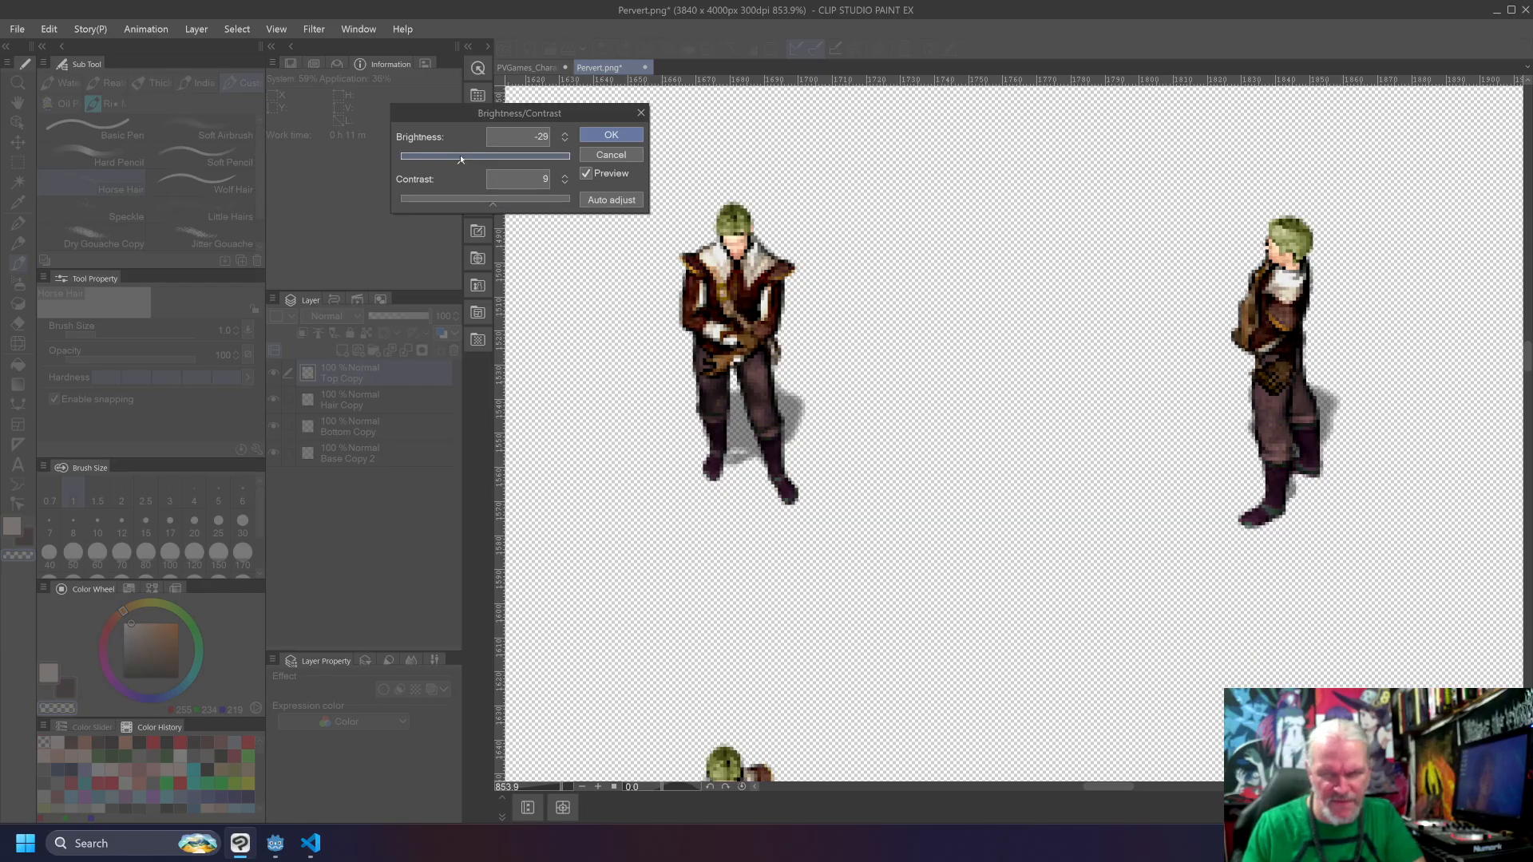
pyautogui.moveTo(456, 158); pyautogui.dragTo(454, 156)
pyautogui.moveTo(492, 206); pyautogui.dragTo(485, 206)
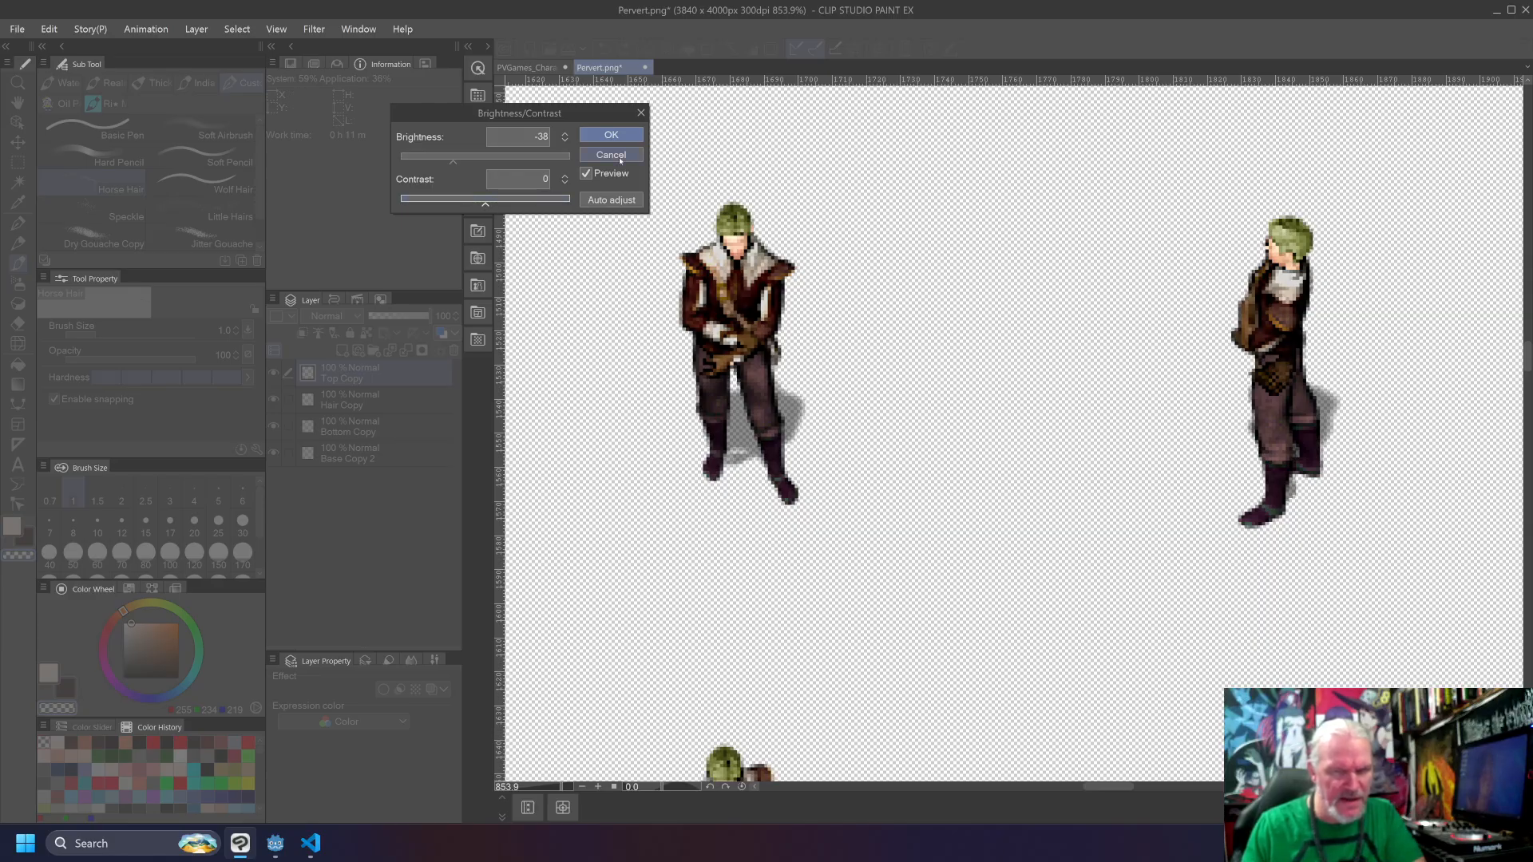
pyautogui.click(610, 135)
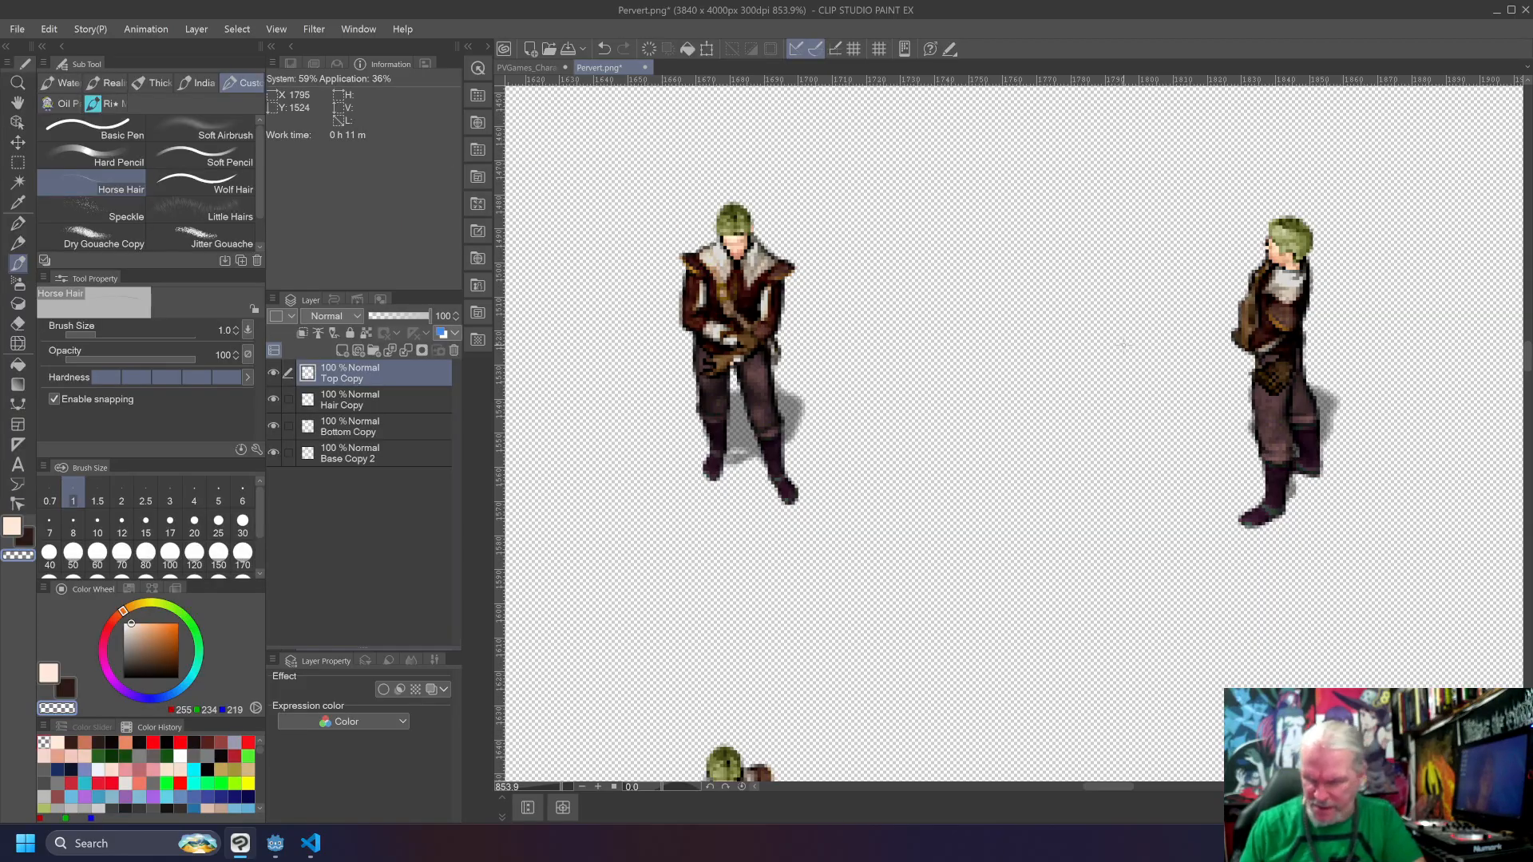
# Step: Save the recoloured Pervert.png sprite sheet and run the game project in Godot
pyautogui.hotkey('ctrl', '0')
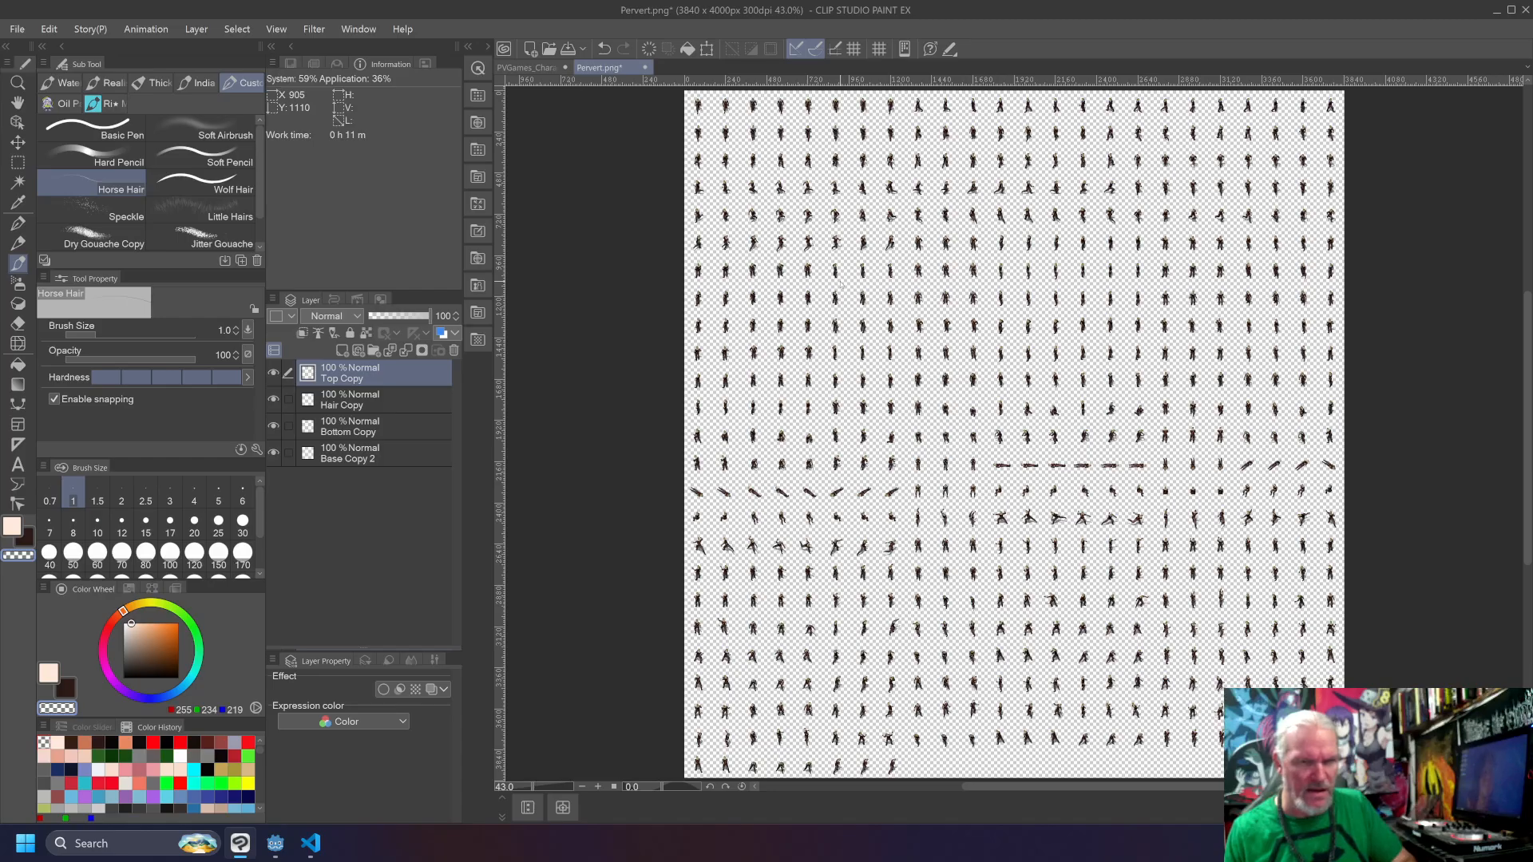
pyautogui.hotkey('ctrl', 's')
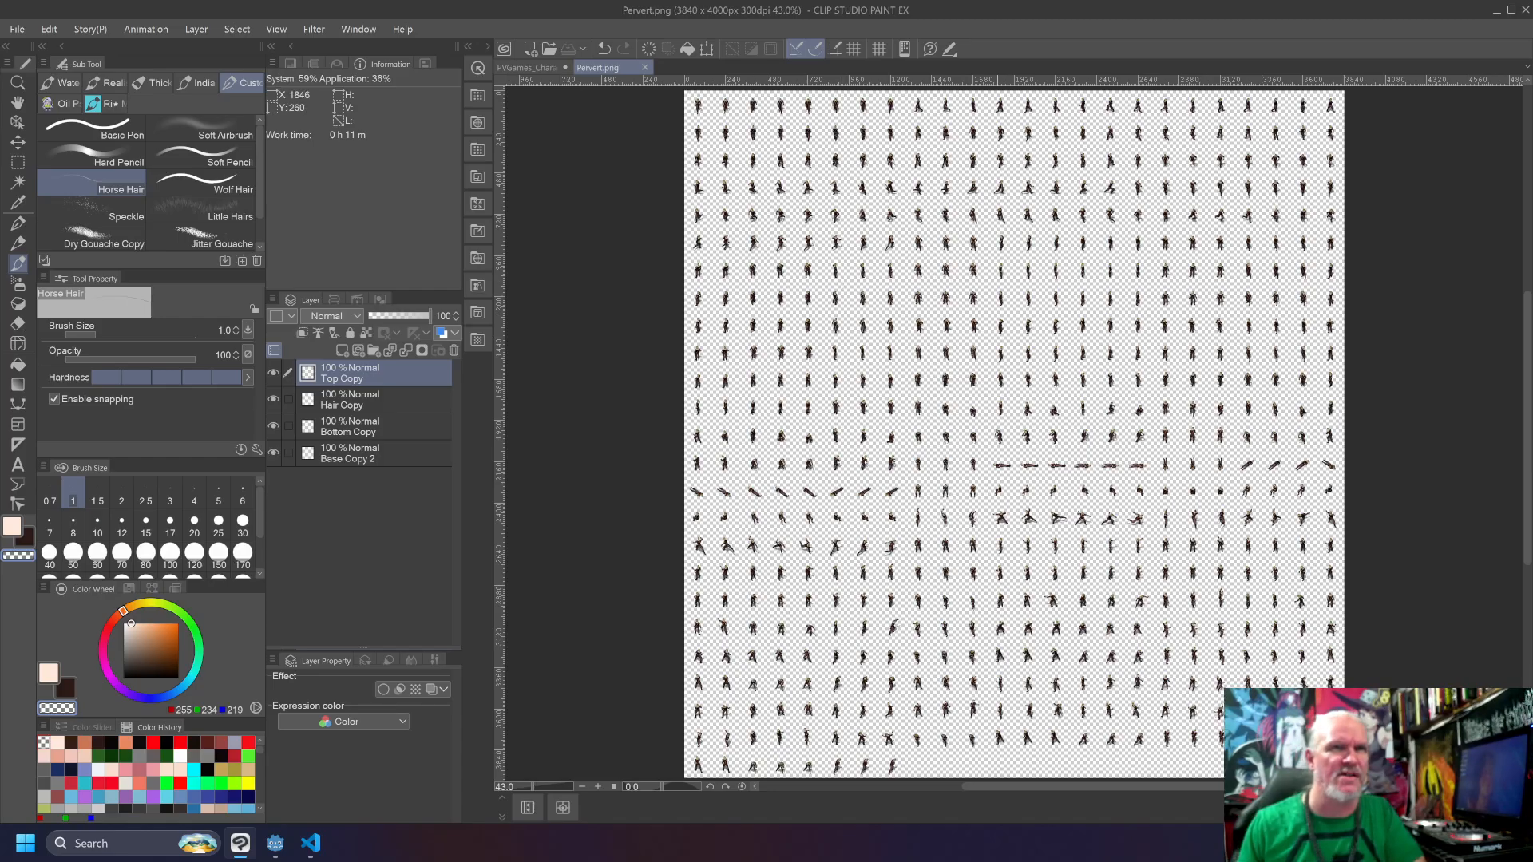
pyautogui.click(274, 845)
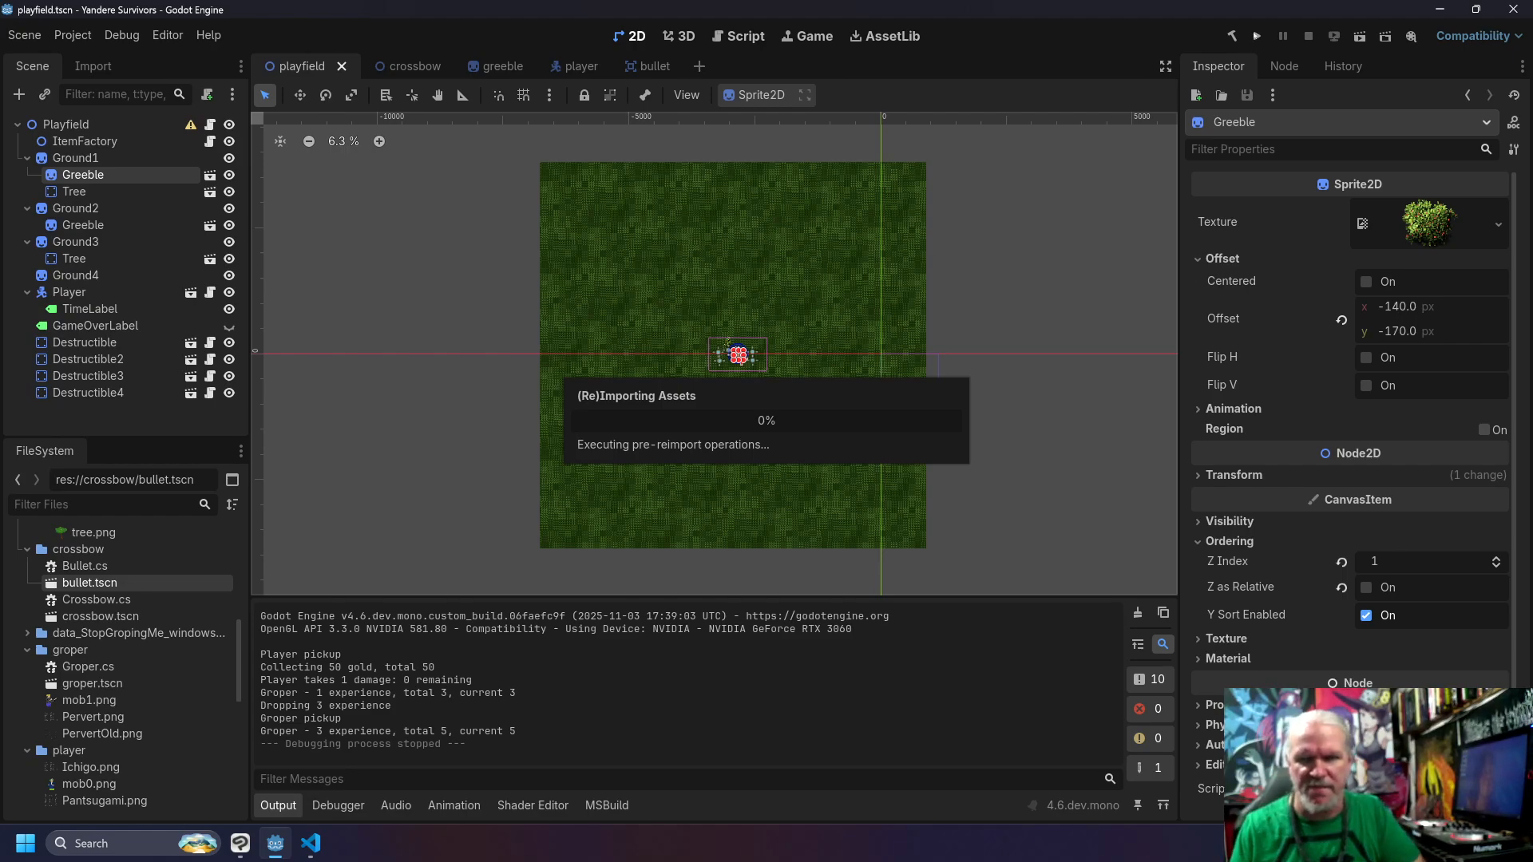
pyautogui.click(1256, 36)
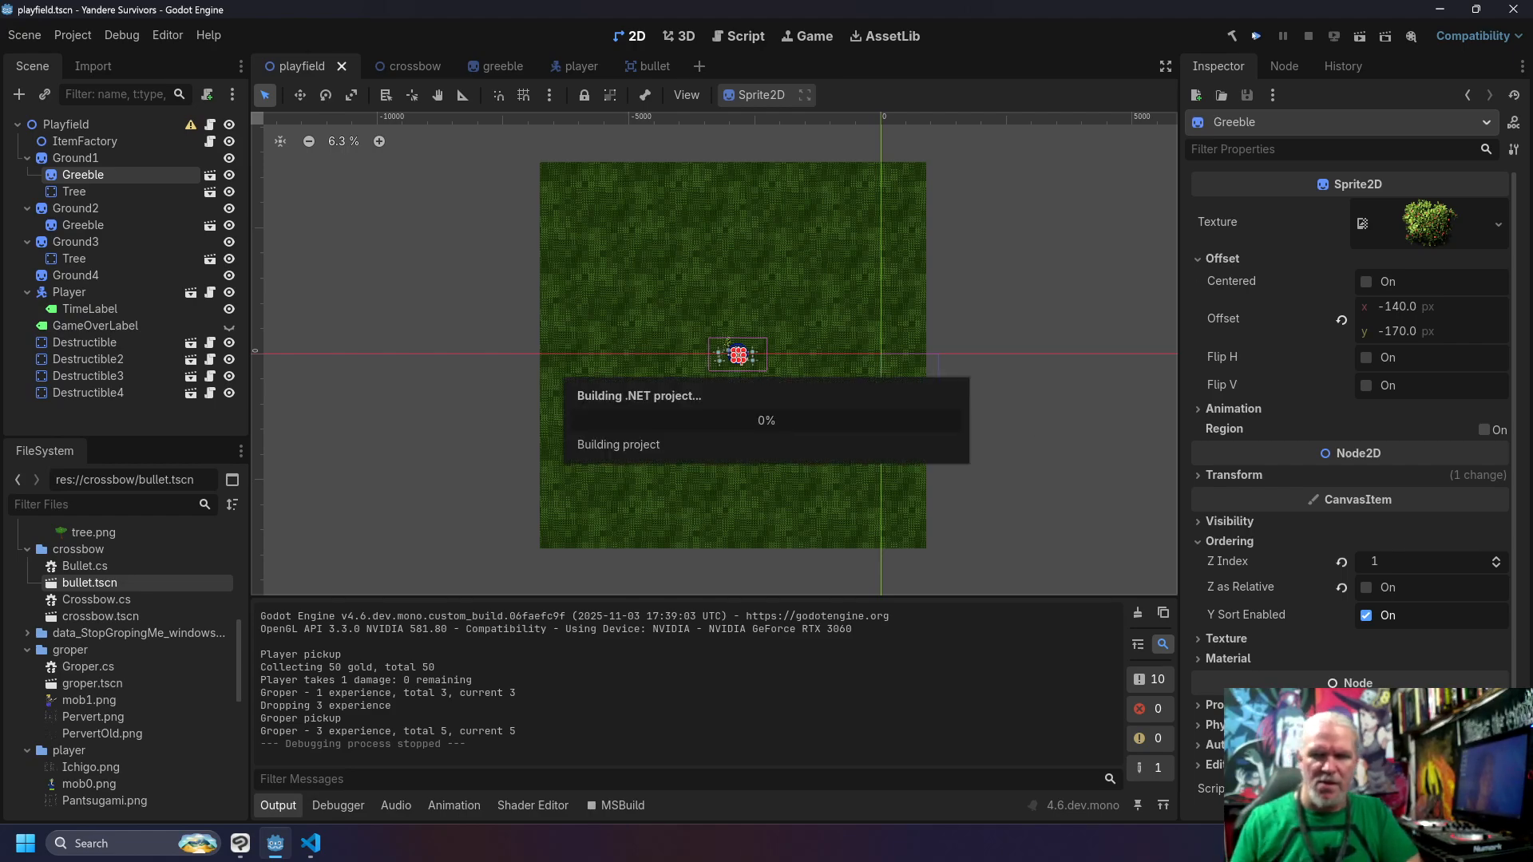
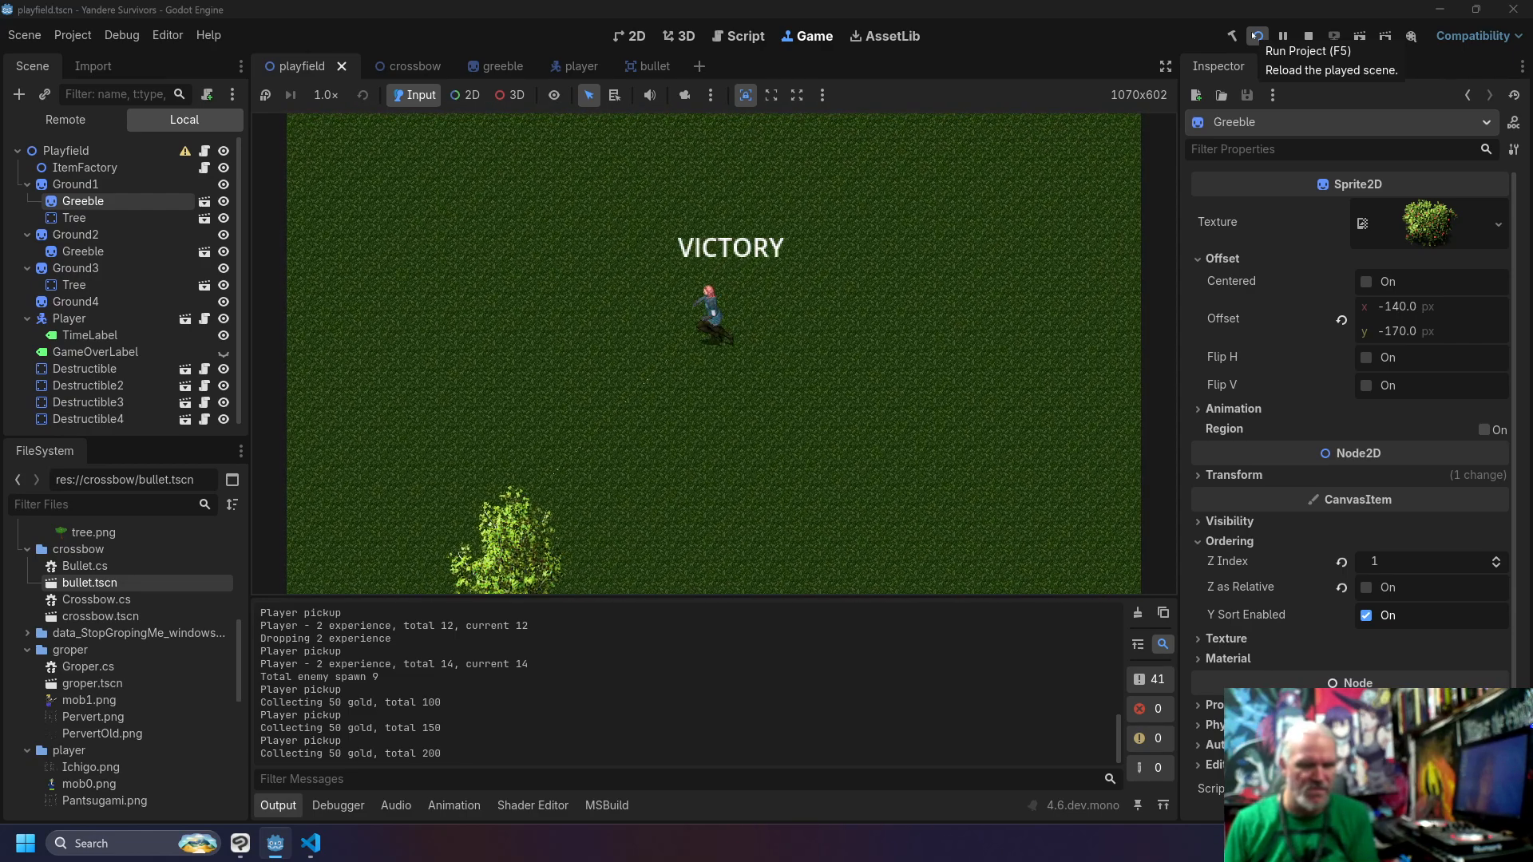
# Step: Walk the player around the tree and bushes to check their draw order from different sides, and stop the running game
pyautogui.press('d')
pyautogui.press('w')
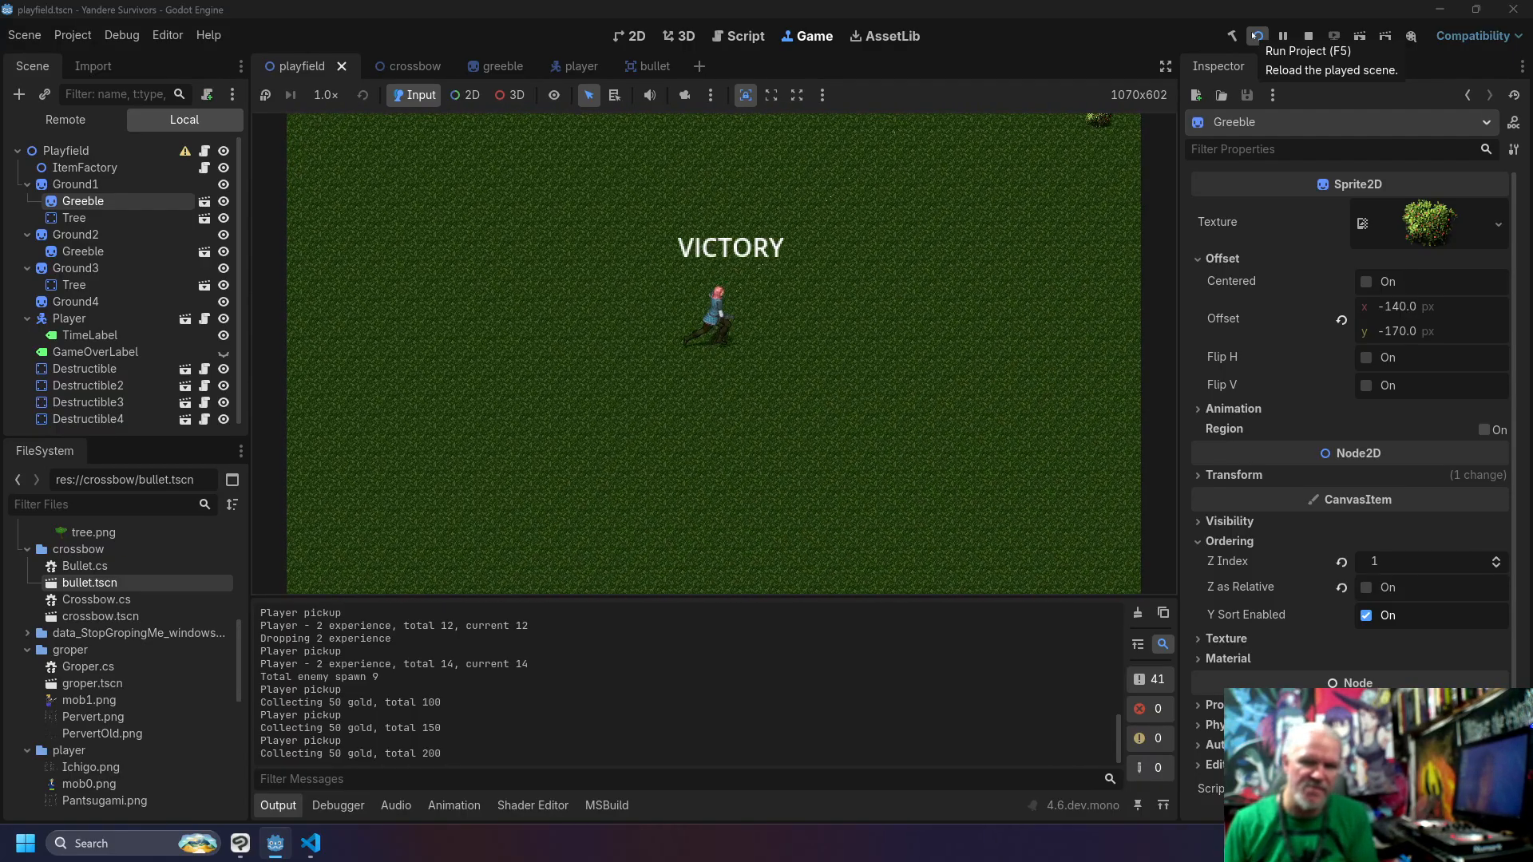
pyautogui.press('Up')
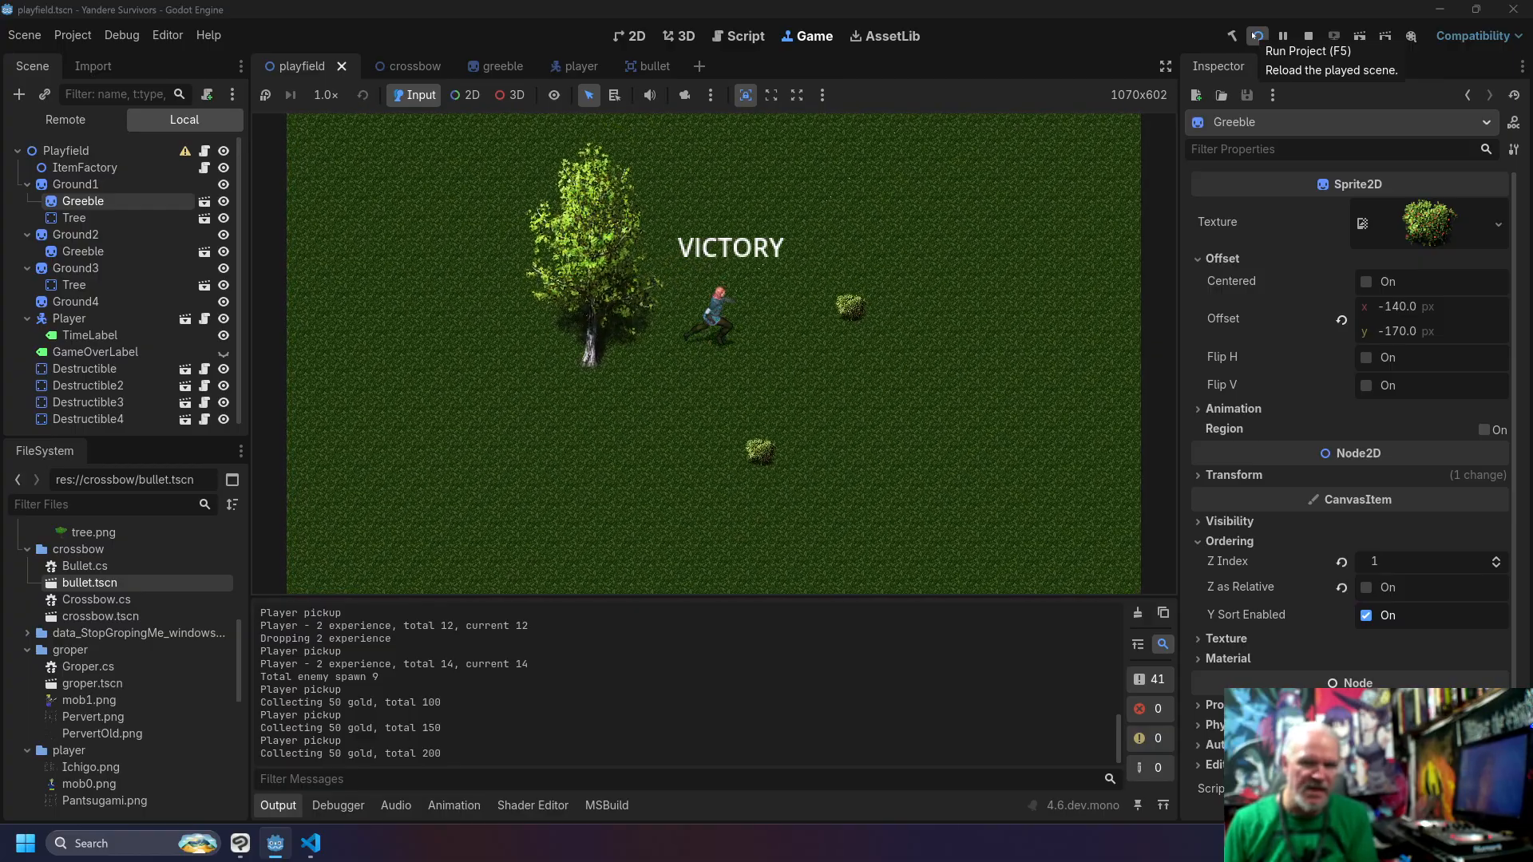
pyautogui.press('Up')
pyautogui.press('Right')
pyautogui.press('Left')
pyautogui.press('Right')
pyautogui.press('Up')
pyautogui.press('Down')
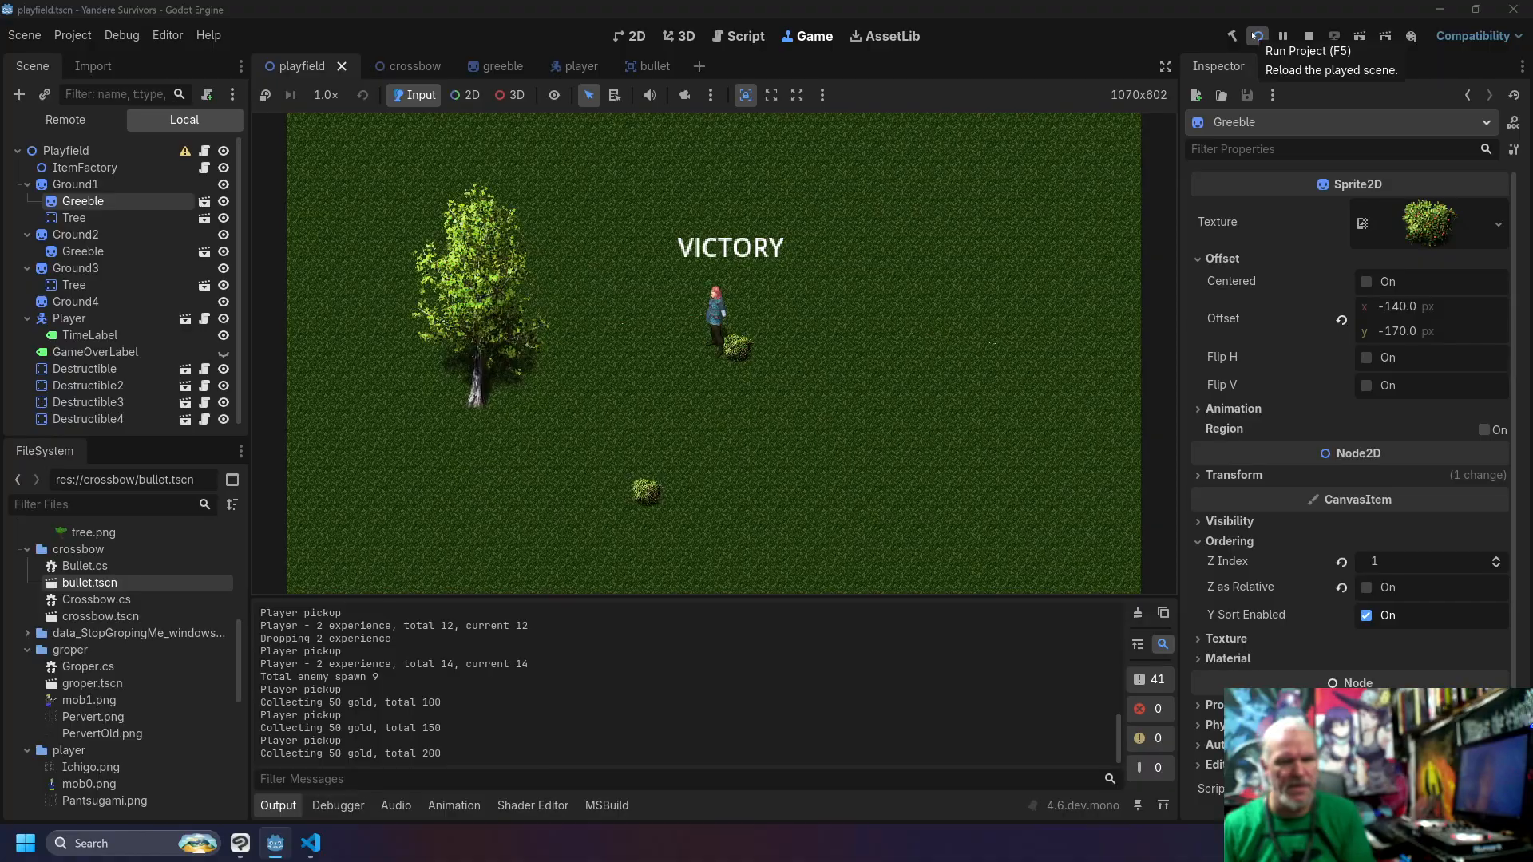
pyautogui.press('Down')
pyautogui.press('Left')
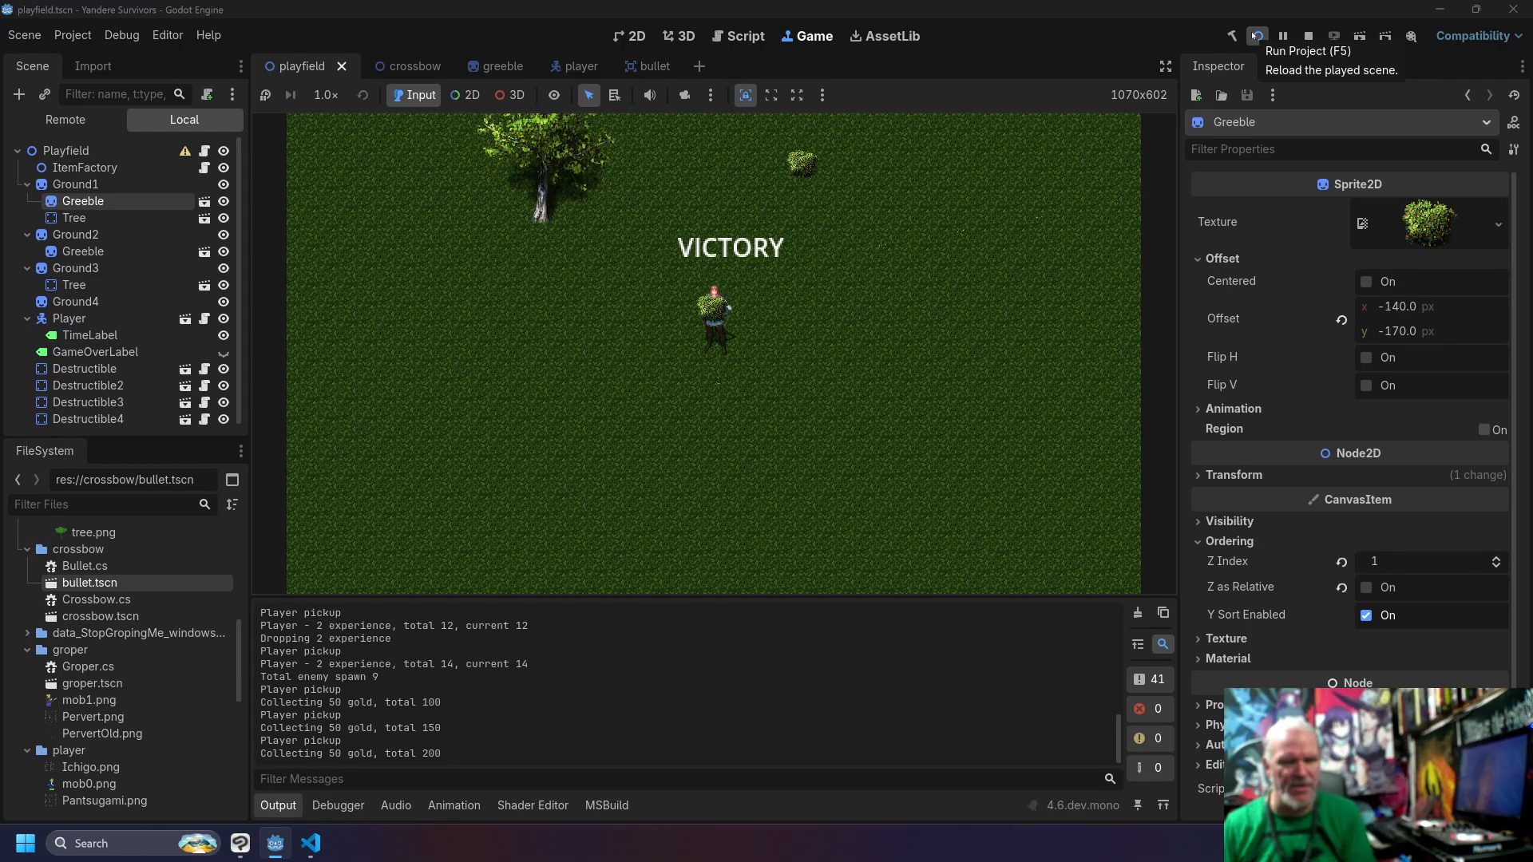
pyautogui.press('Down')
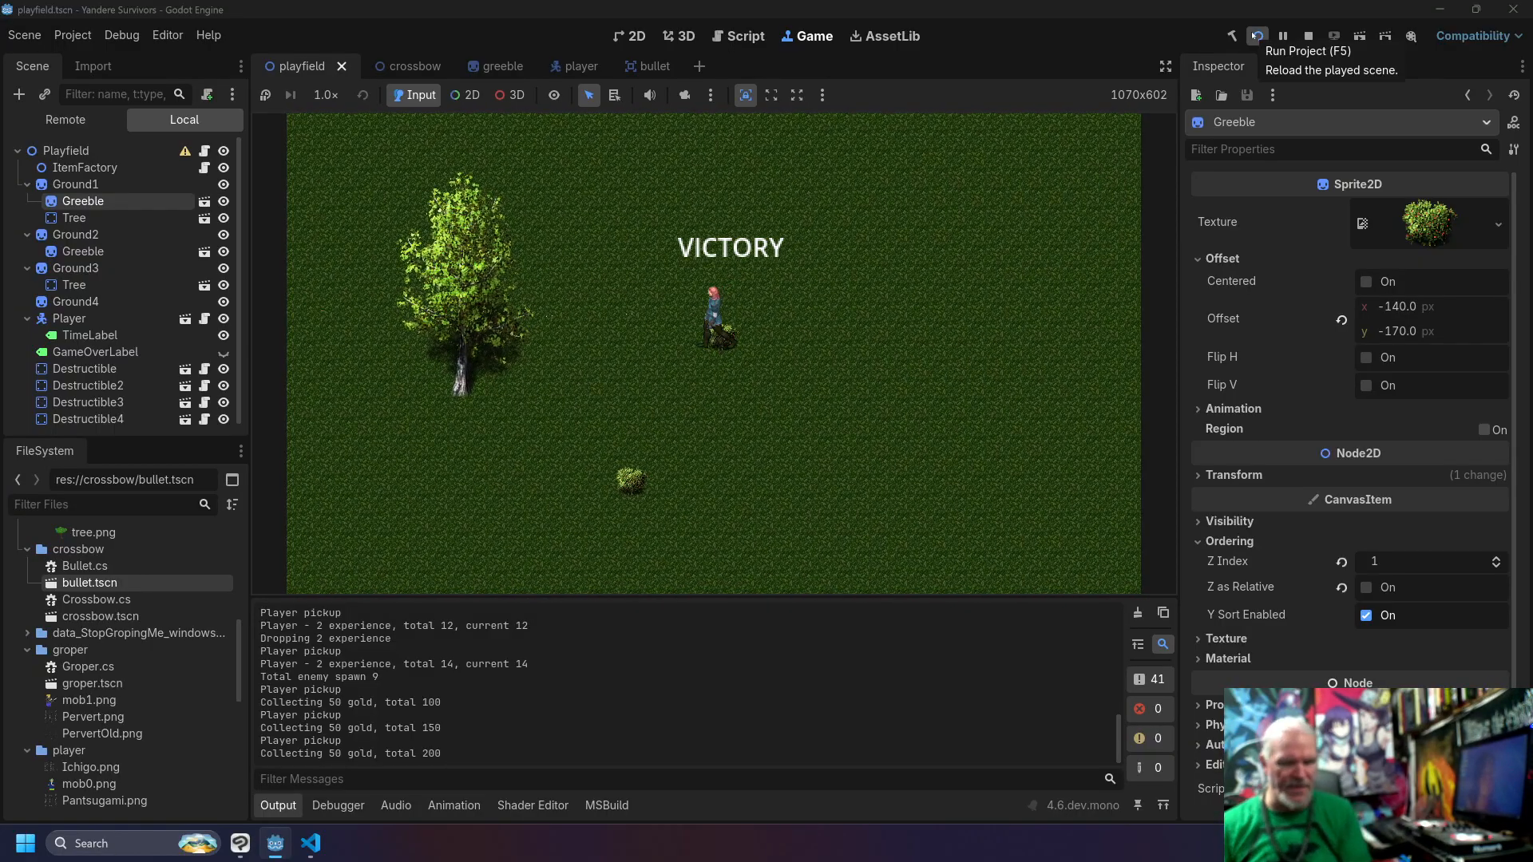
pyautogui.press('Left')
pyautogui.press('Up')
pyautogui.press('Right')
pyautogui.press('Down')
pyautogui.press('Left')
pyautogui.press('Up')
pyautogui.press('Right')
pyautogui.press('Left')
pyautogui.press('Down')
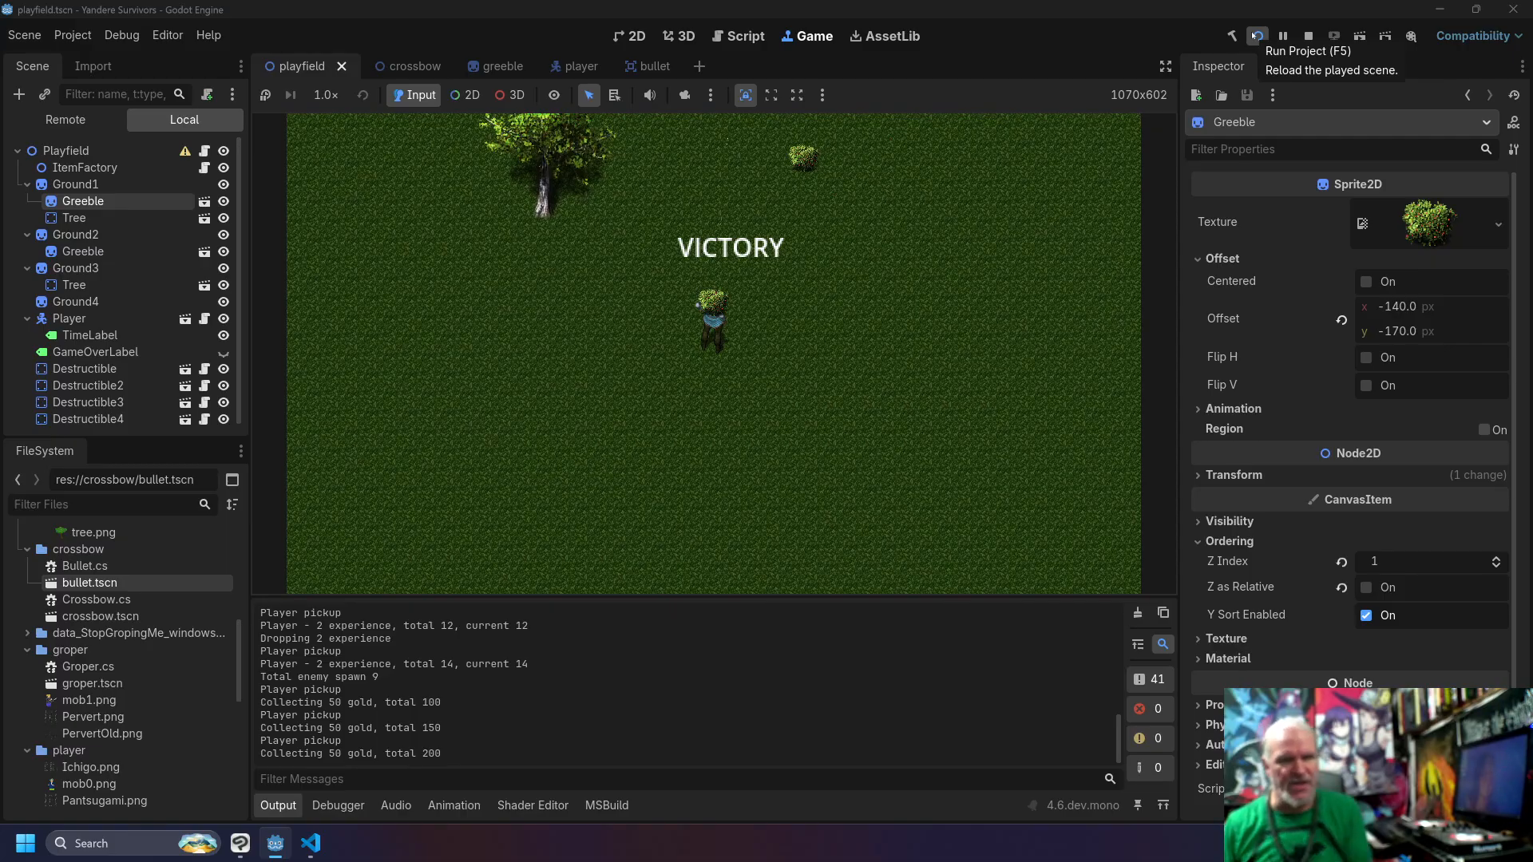
pyautogui.press('Up')
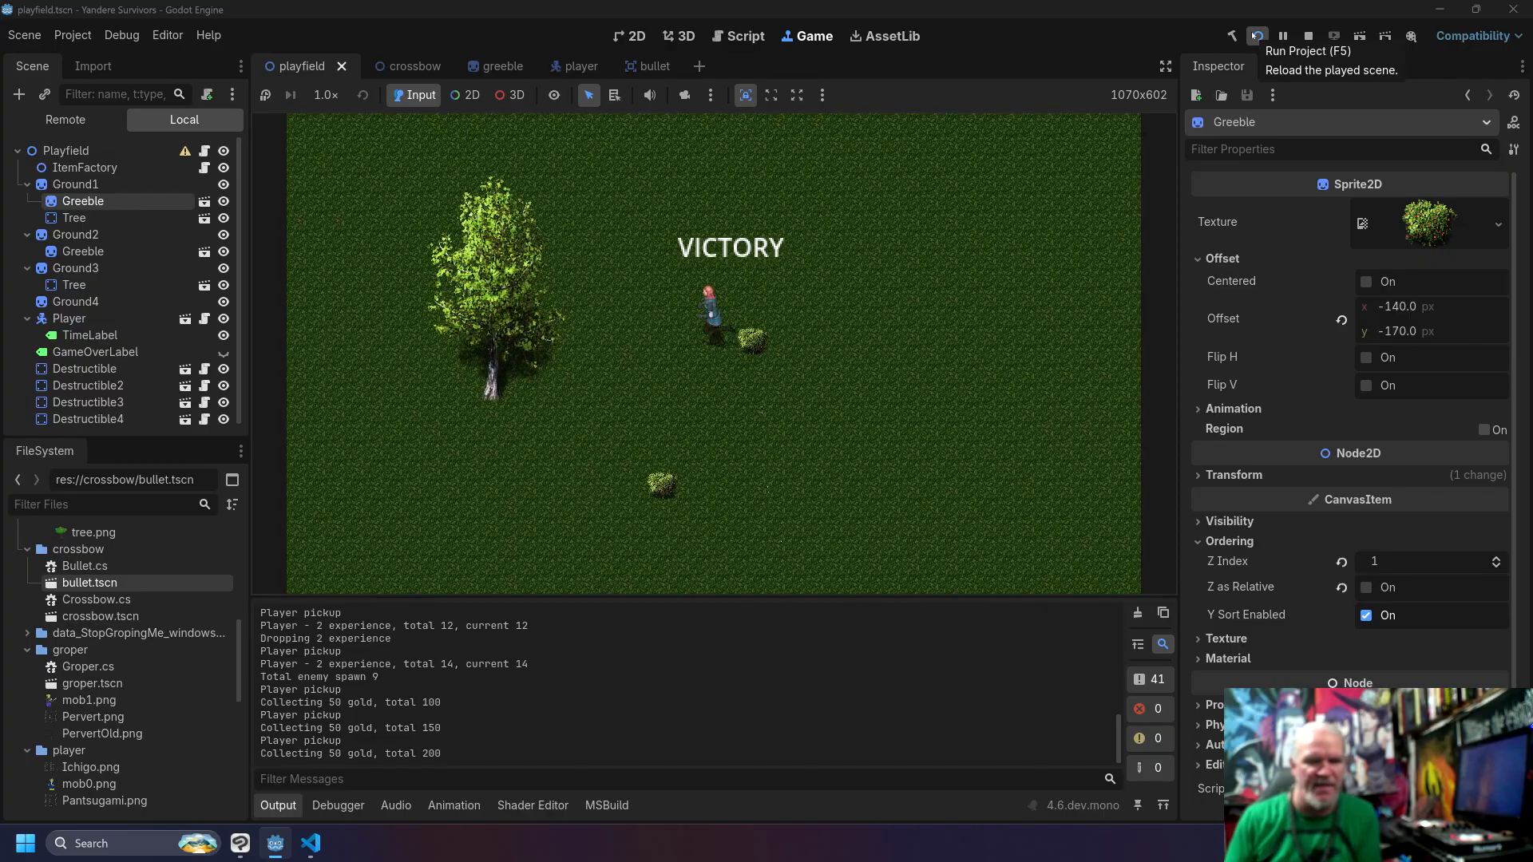
pyautogui.press('Down')
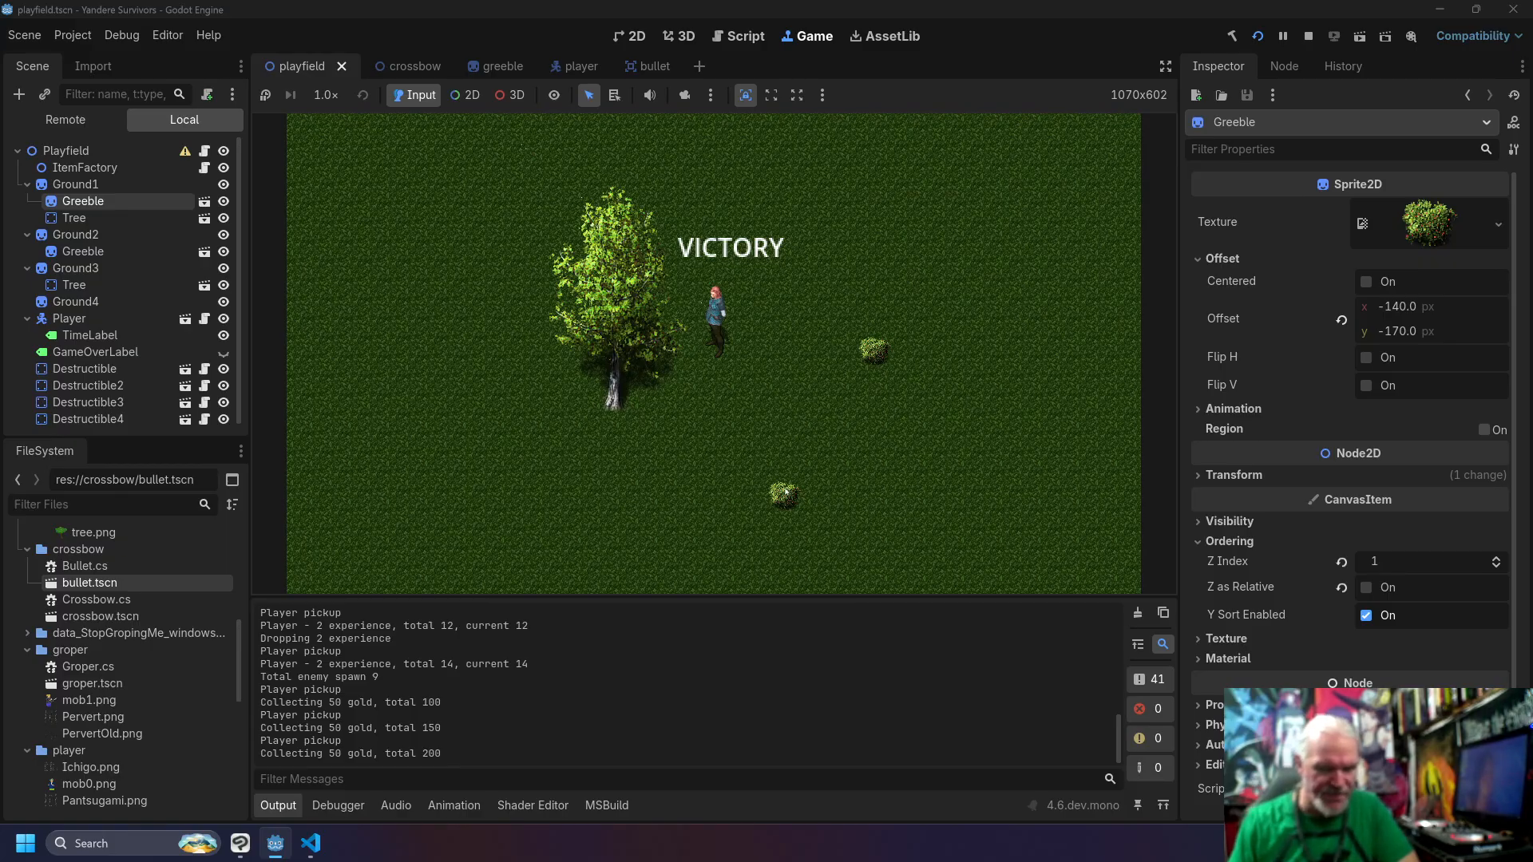
pyautogui.click(1309, 38)
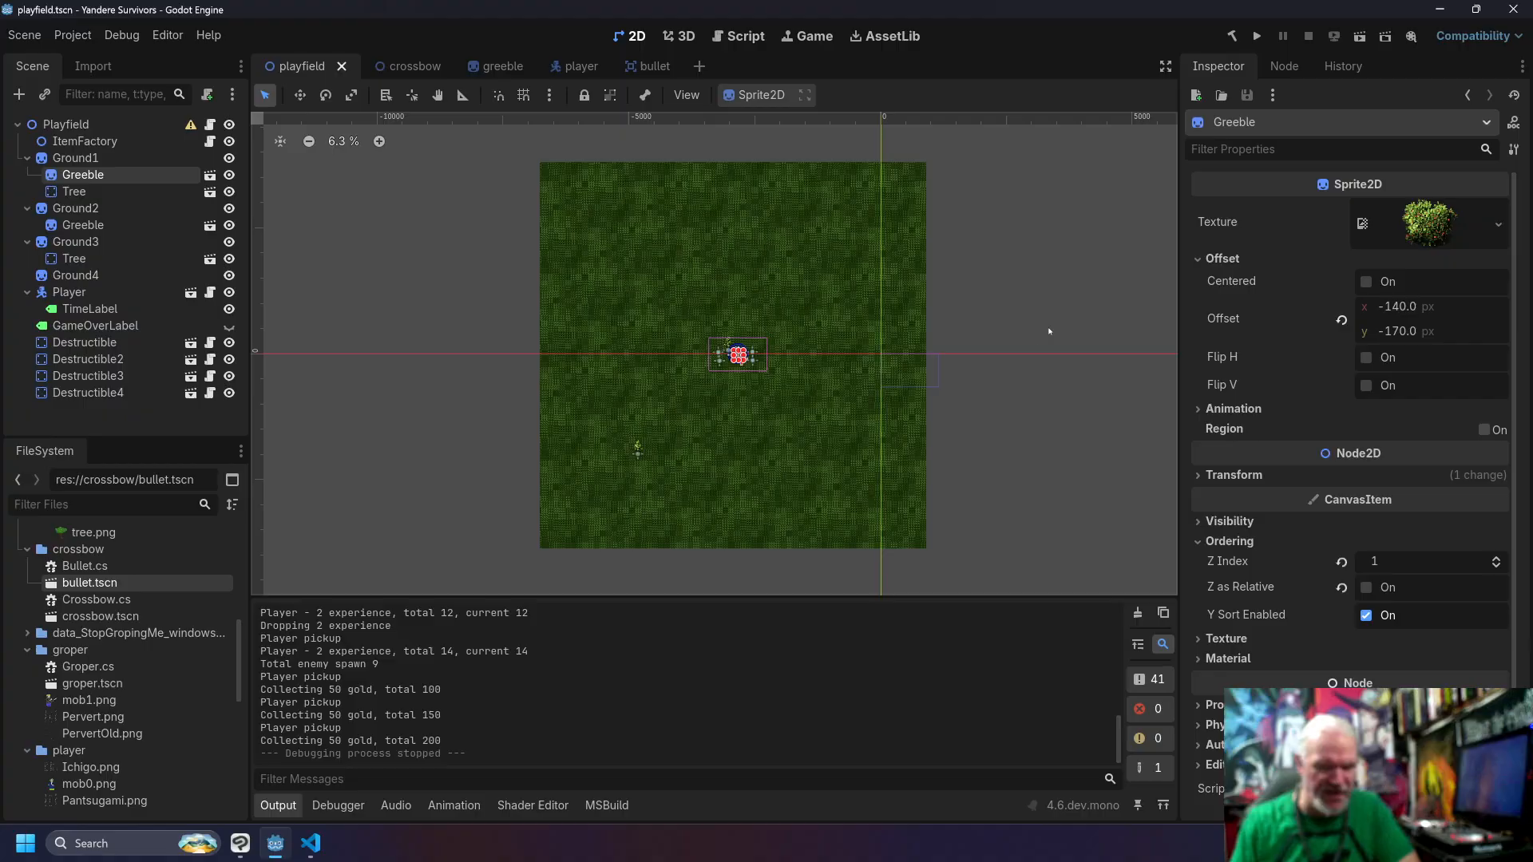
# Step: Inspect the Ground2 bush and the Player node in the playfield scene, checking the Player's Z index and Y-sort settings
pyautogui.scroll(7, 698, 428)
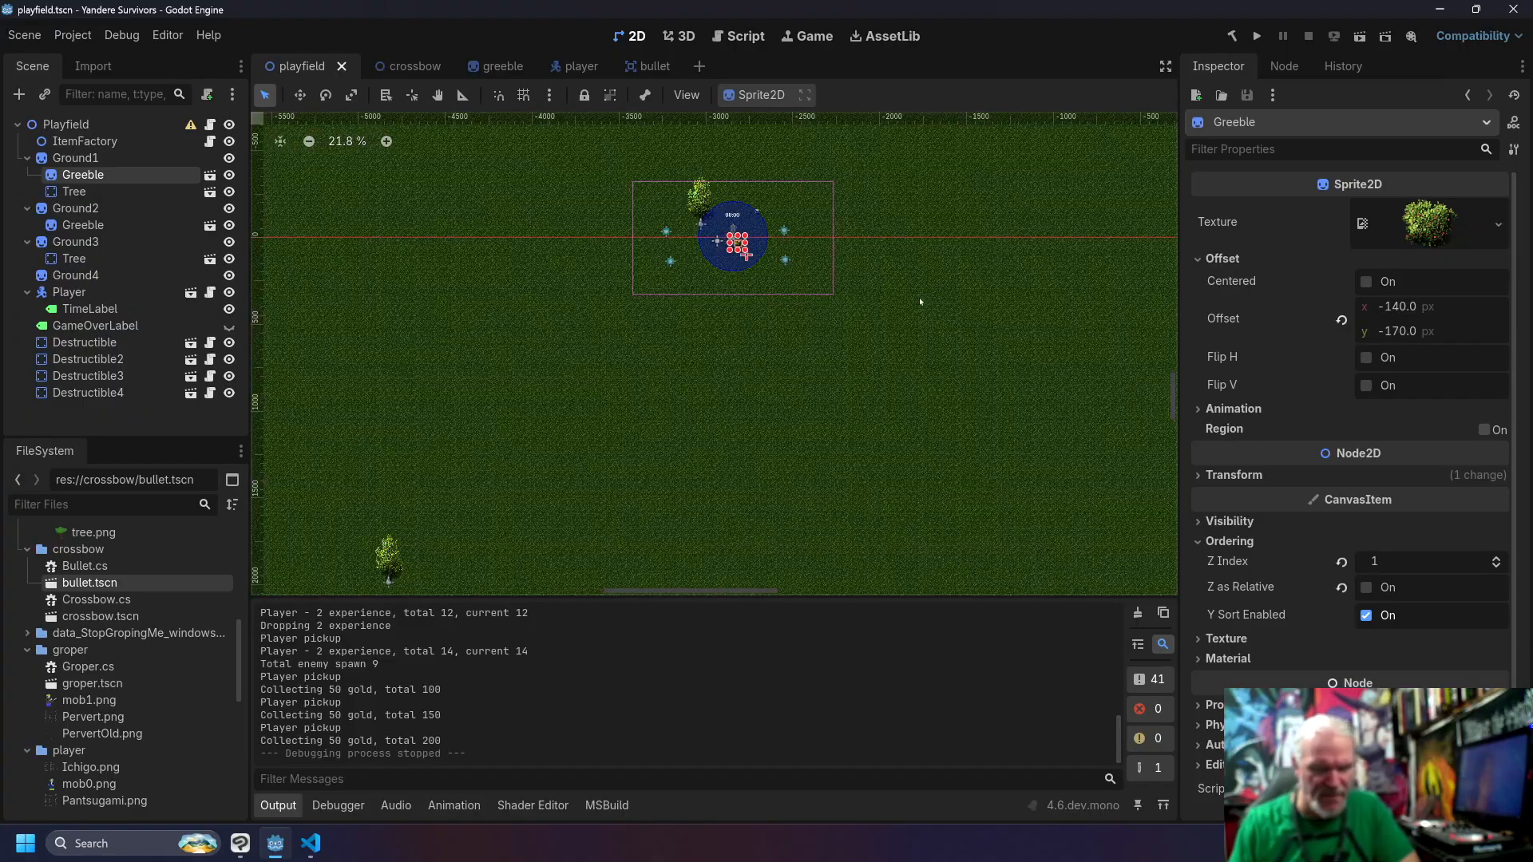
pyautogui.scroll(5, 746, 206)
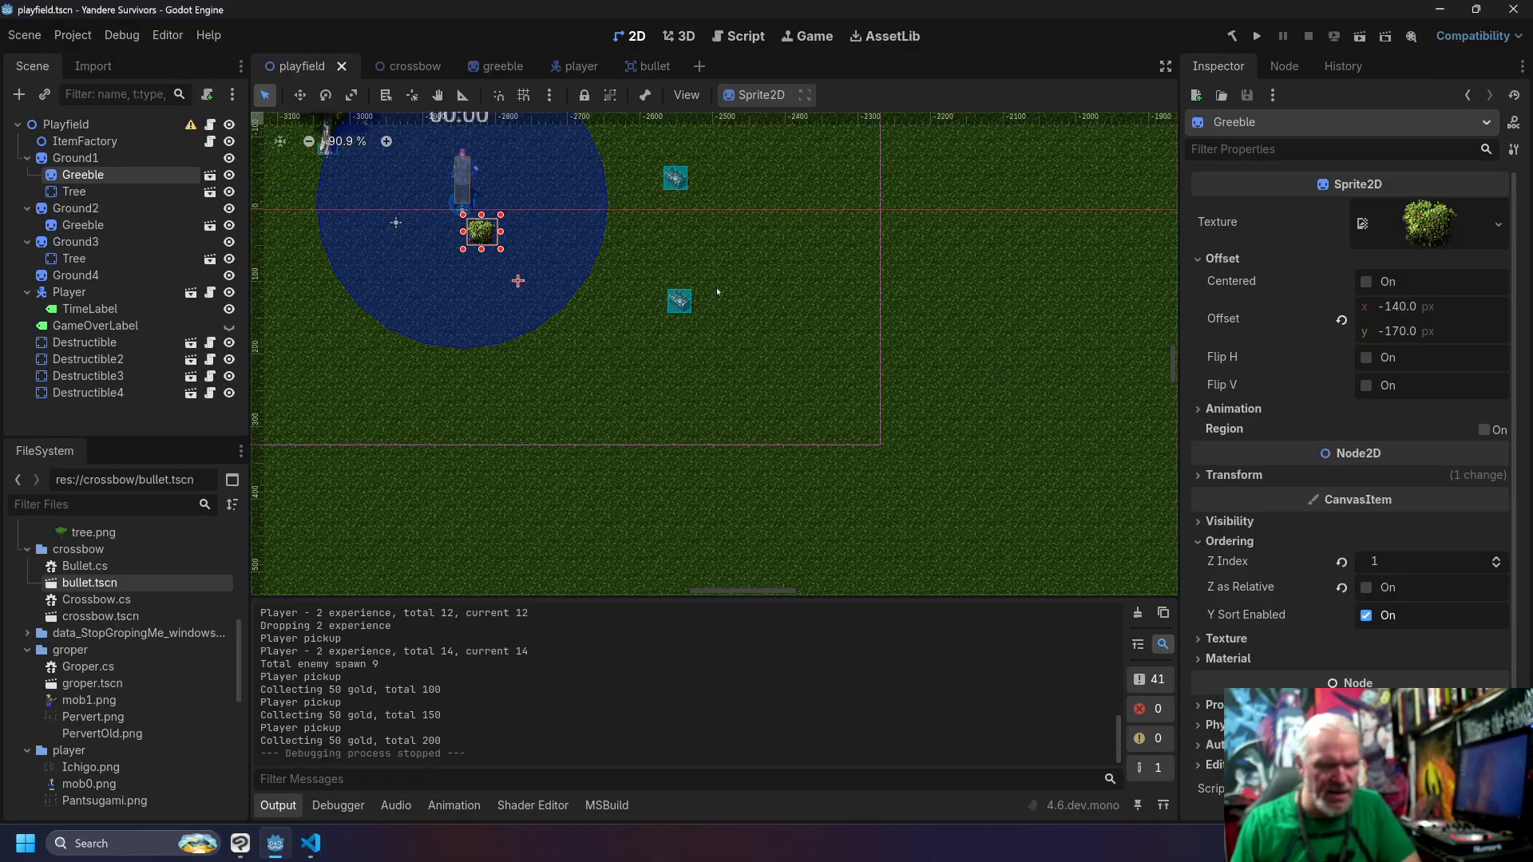
pyautogui.click(122, 231)
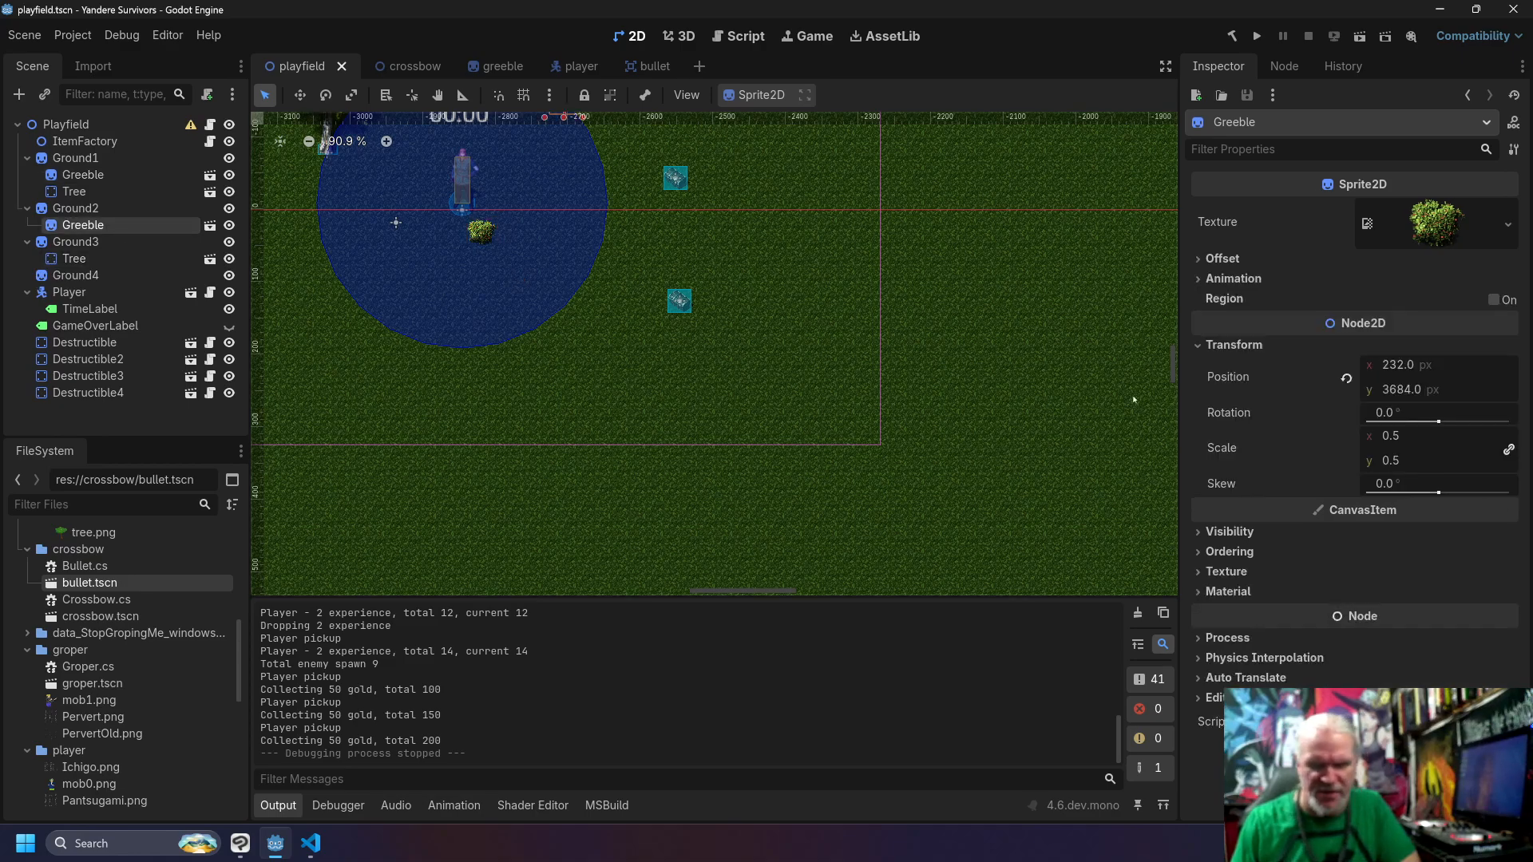
pyautogui.scroll(5, 611, 453)
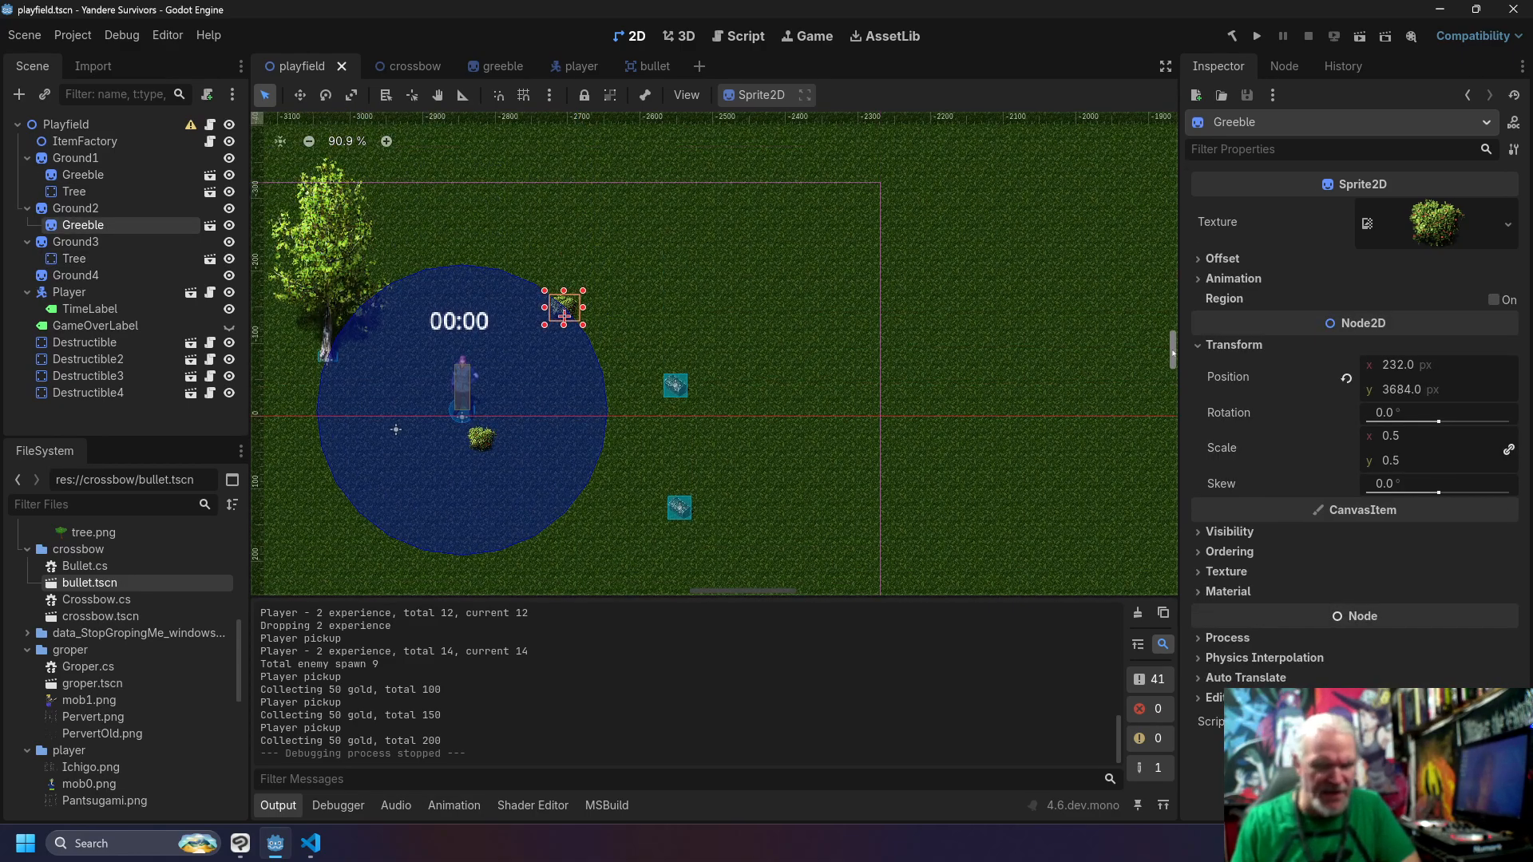
pyautogui.click(463, 399)
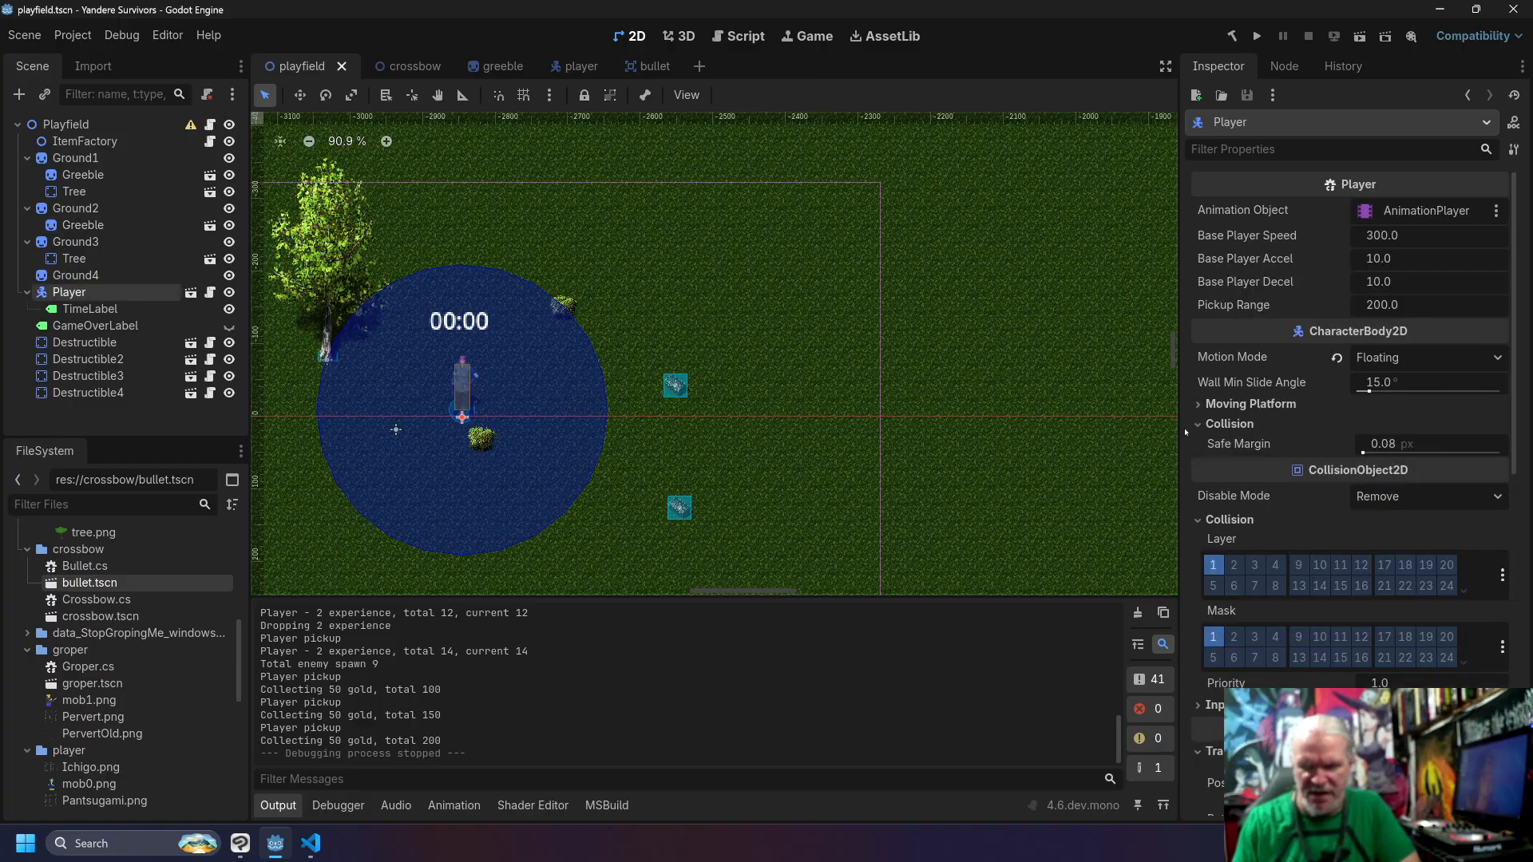
pyautogui.scroll(-6, 1503, 447)
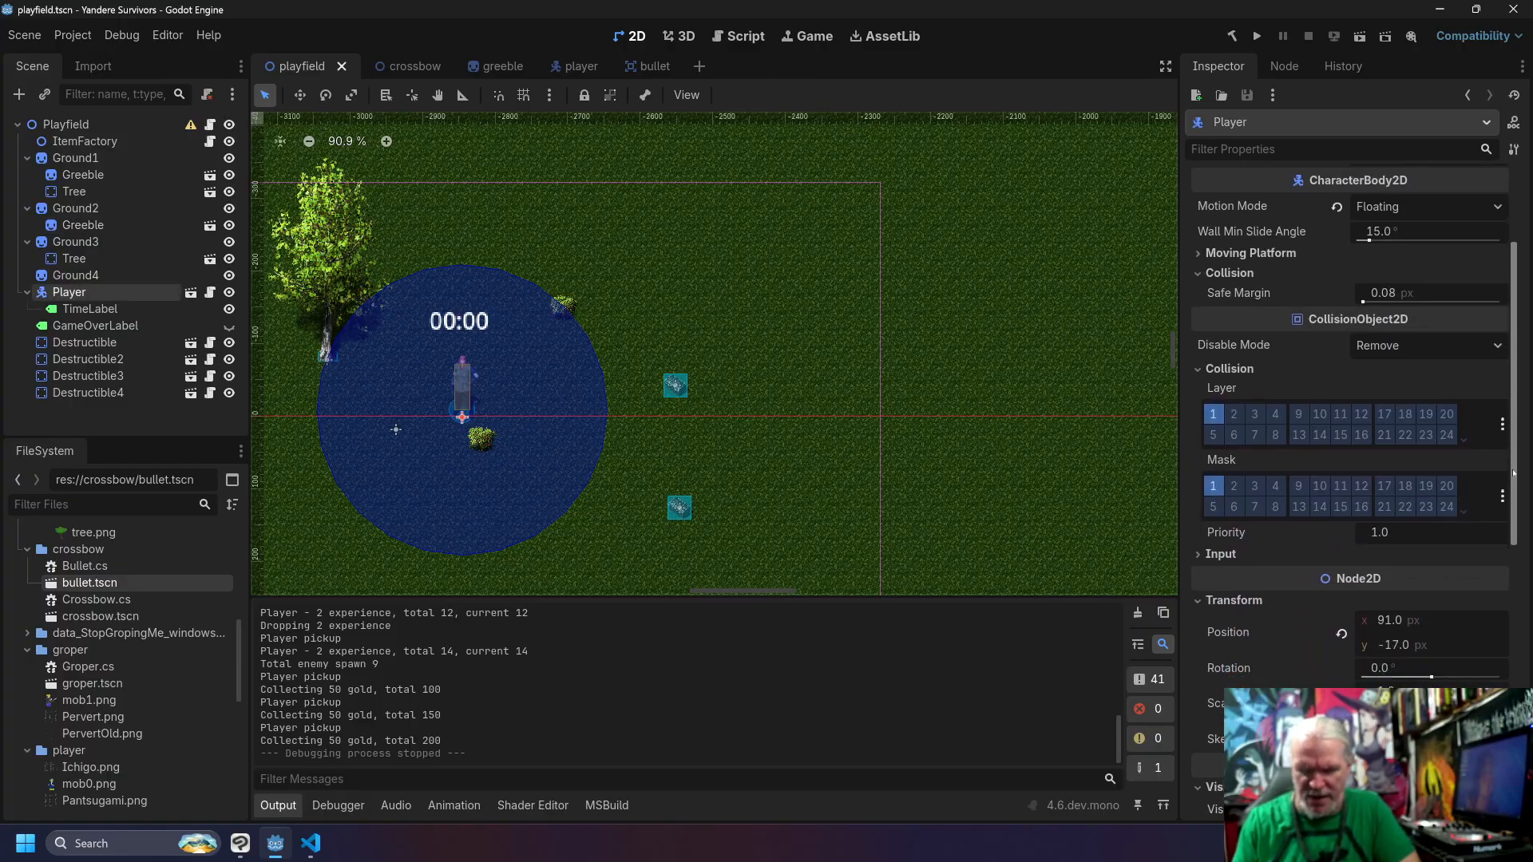
pyautogui.scroll(-10, 1509, 531)
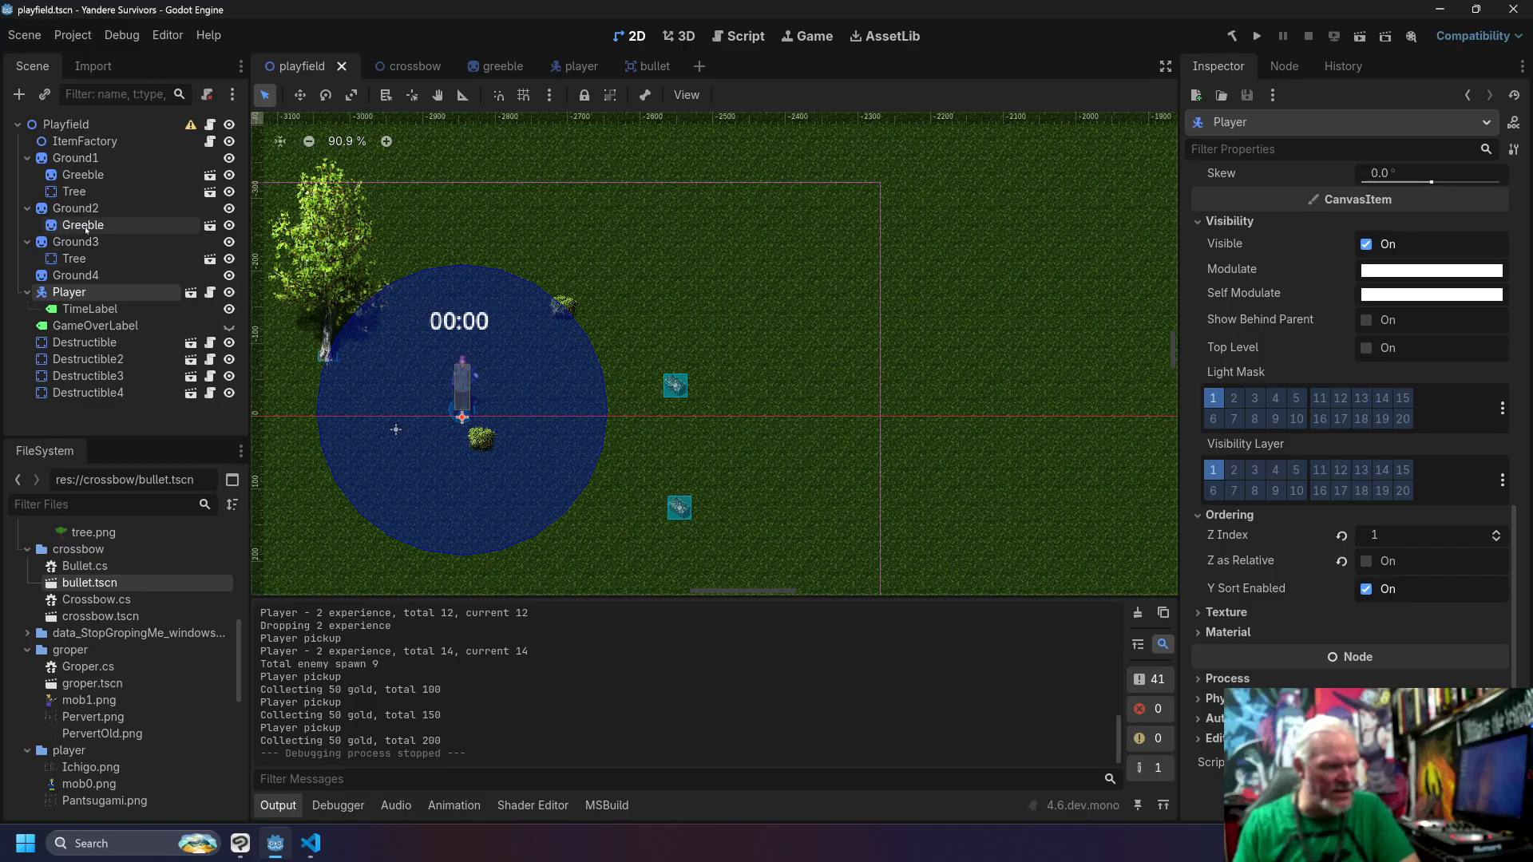
# Step: Turn off Z as Relative for the Greeble bush under Ground2 and set the Z Index of both Greeble bushes to 0
pyautogui.click(83, 225)
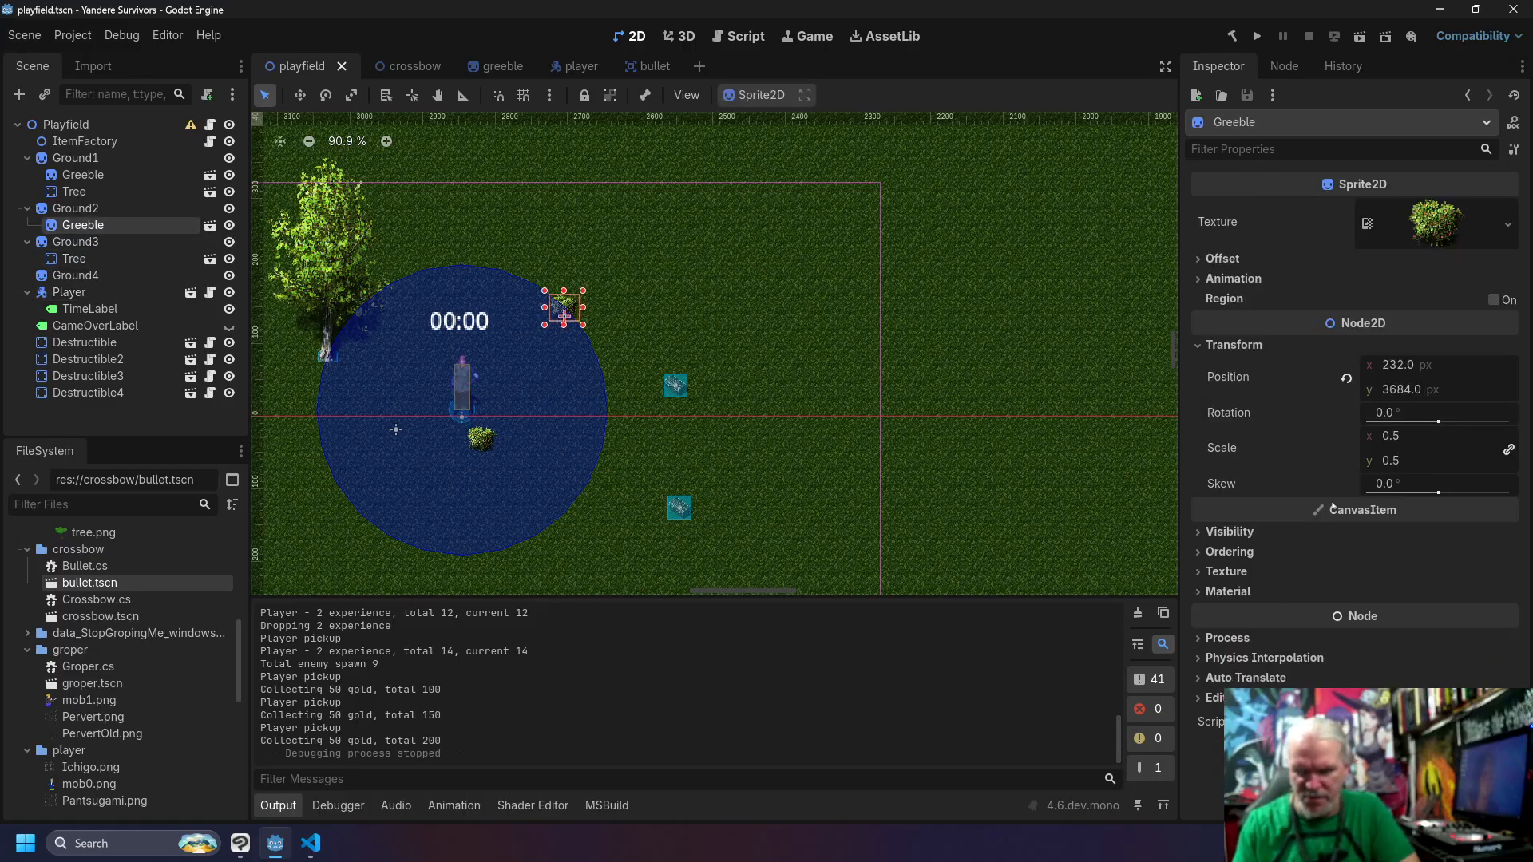
pyautogui.click(1200, 551)
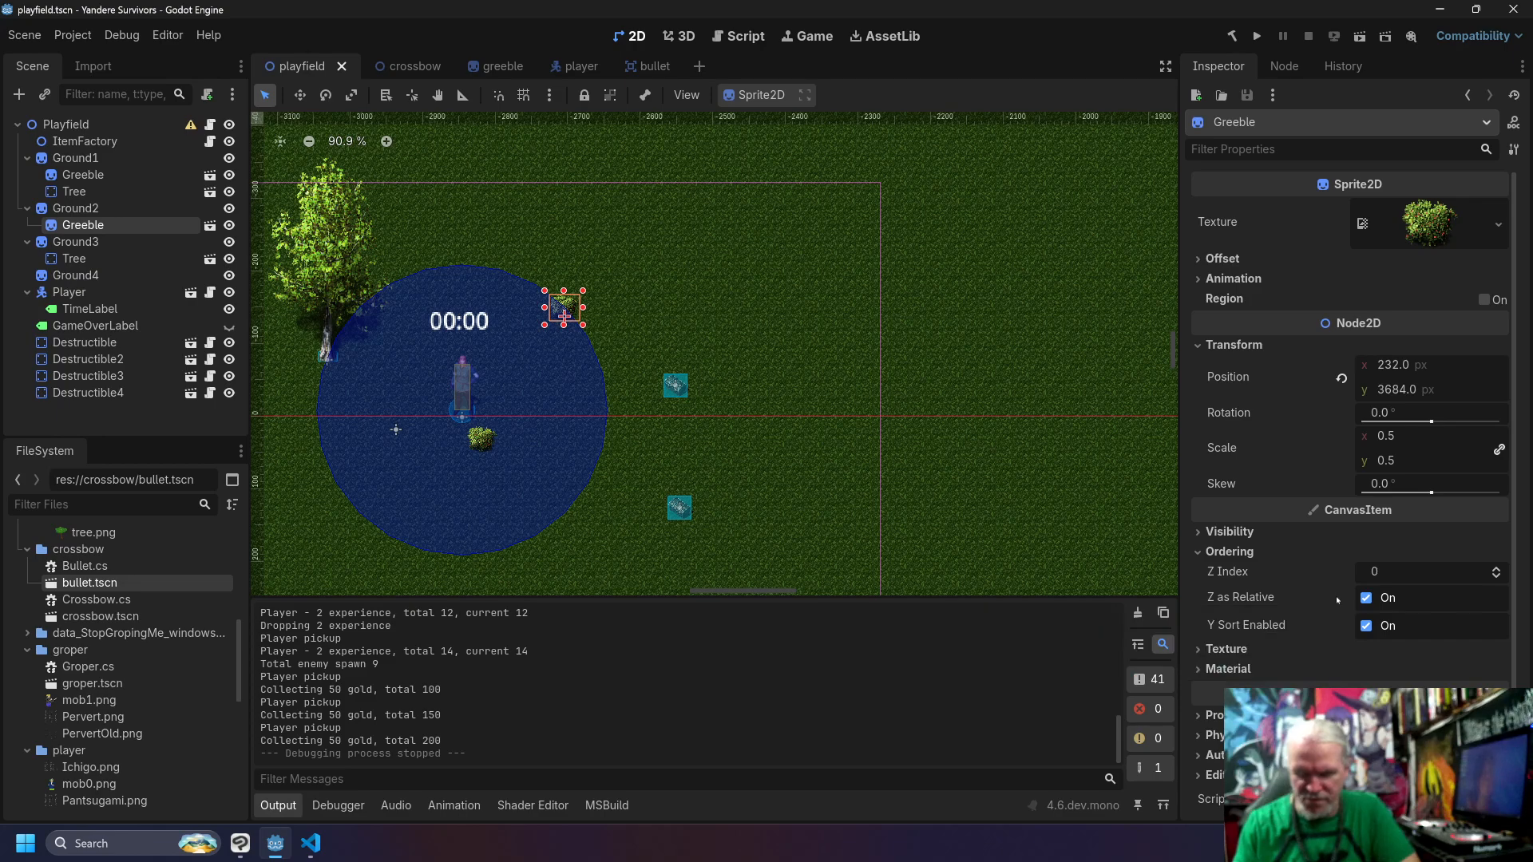
pyautogui.click(1367, 598)
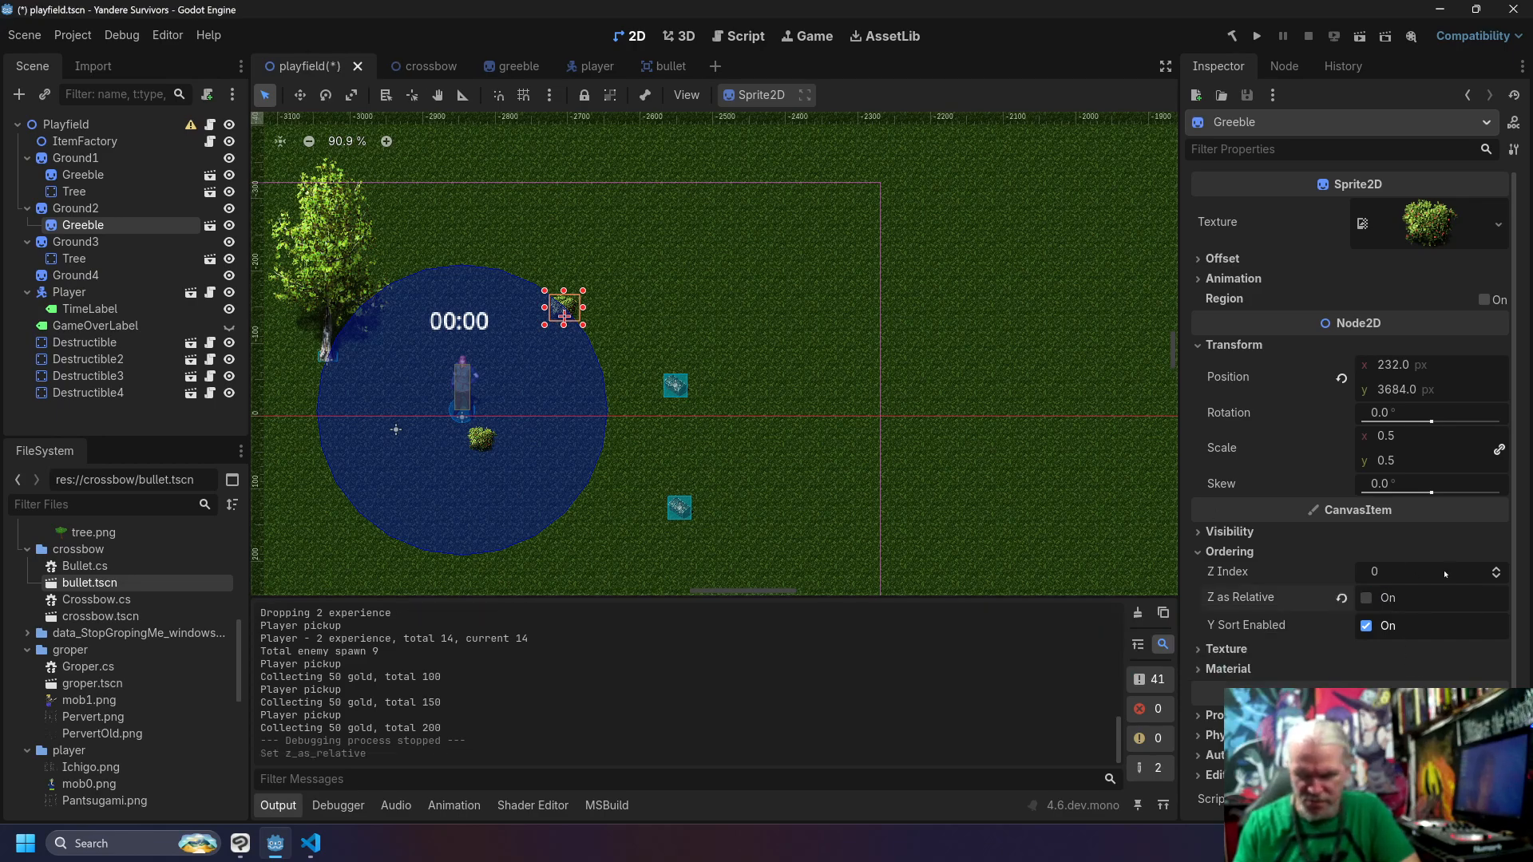
pyautogui.click(1497, 569)
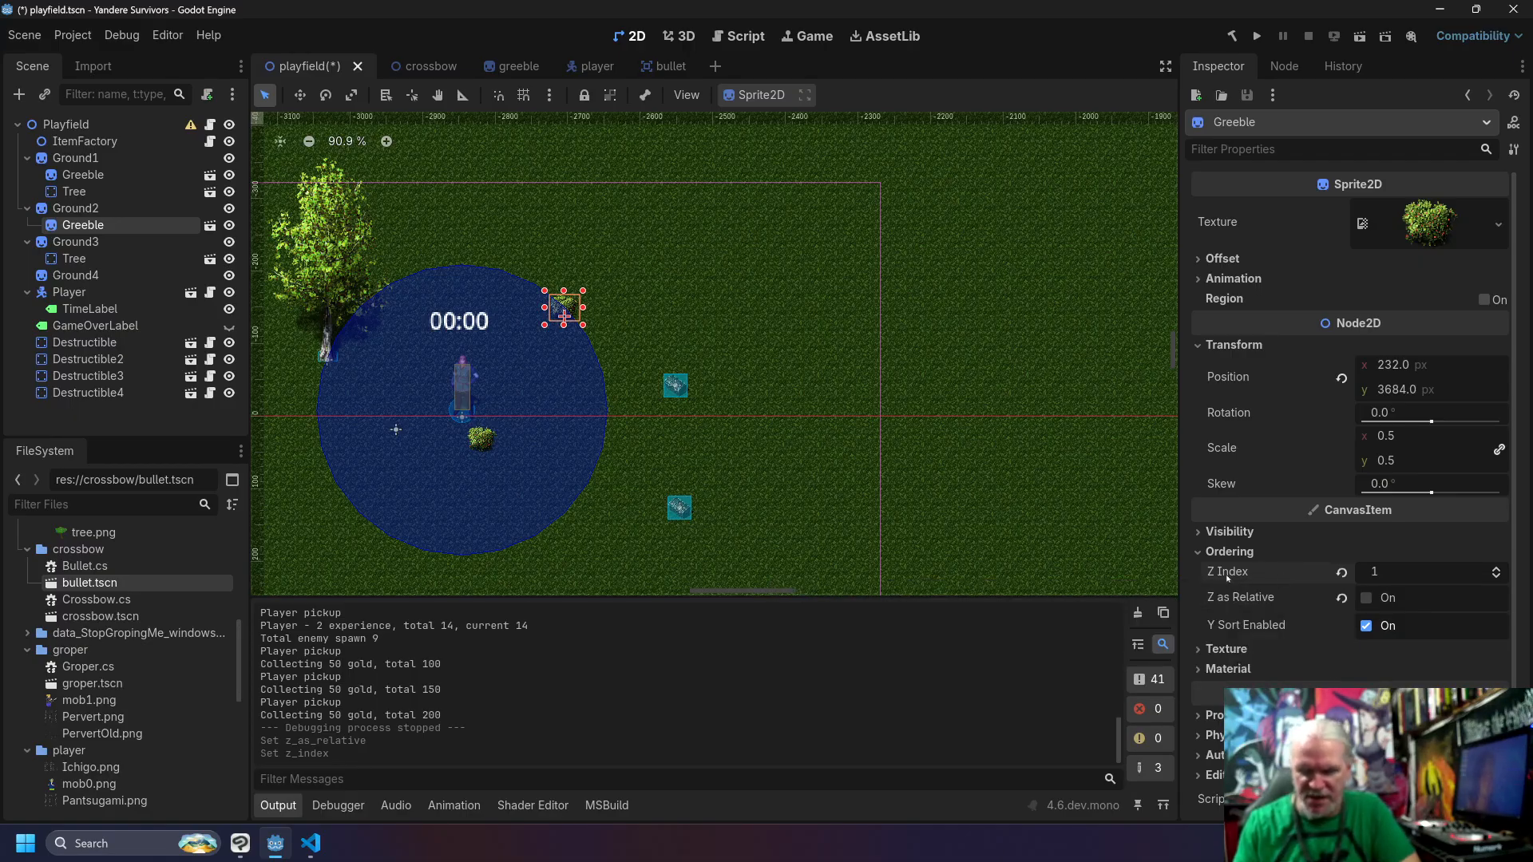
pyautogui.moveTo(1227, 575)
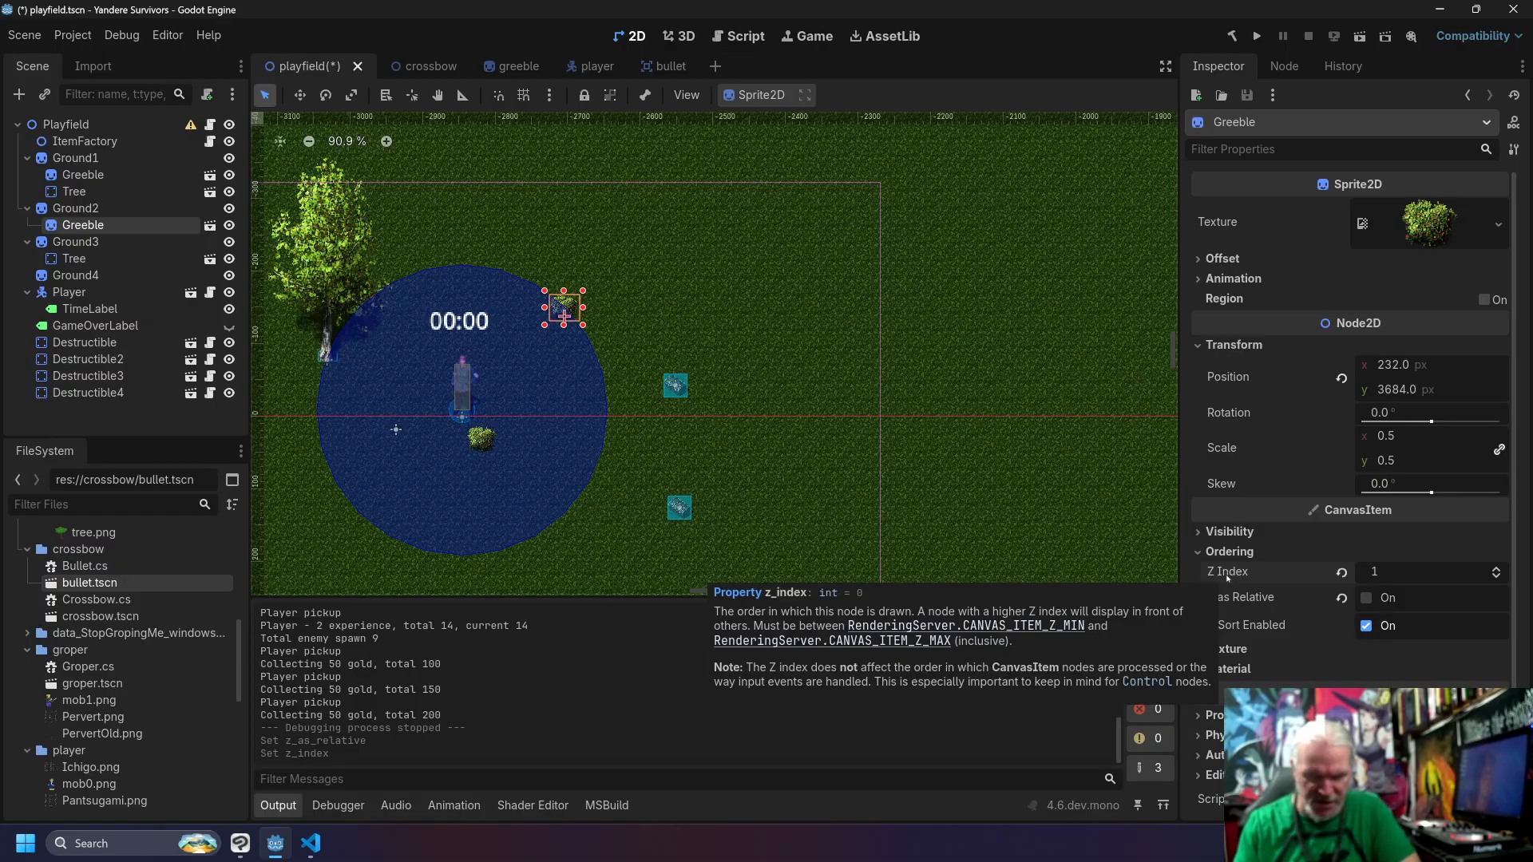
pyautogui.click(1496, 577)
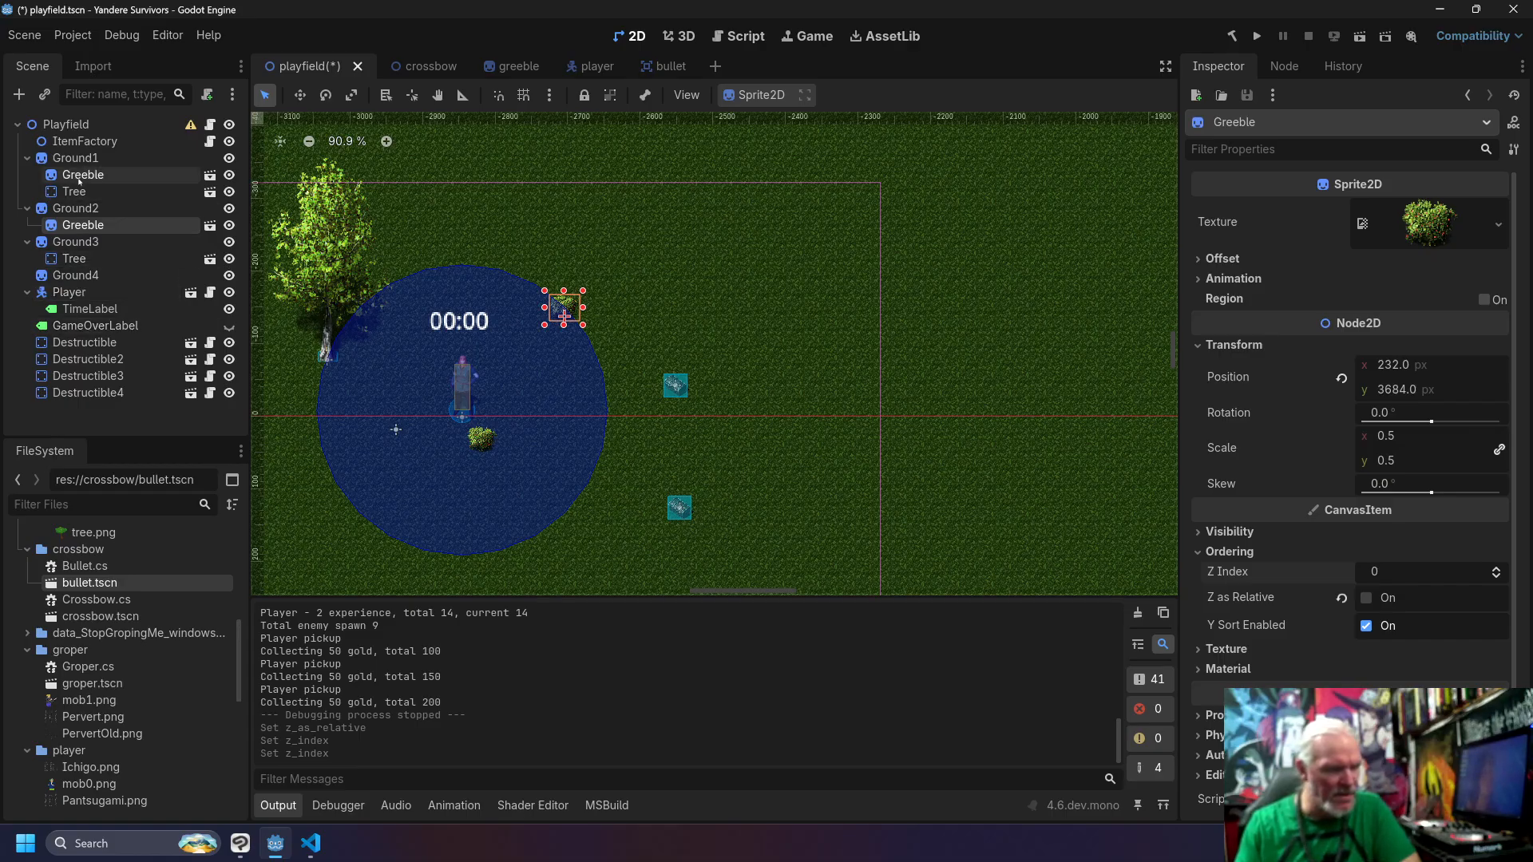
pyautogui.click(80, 176)
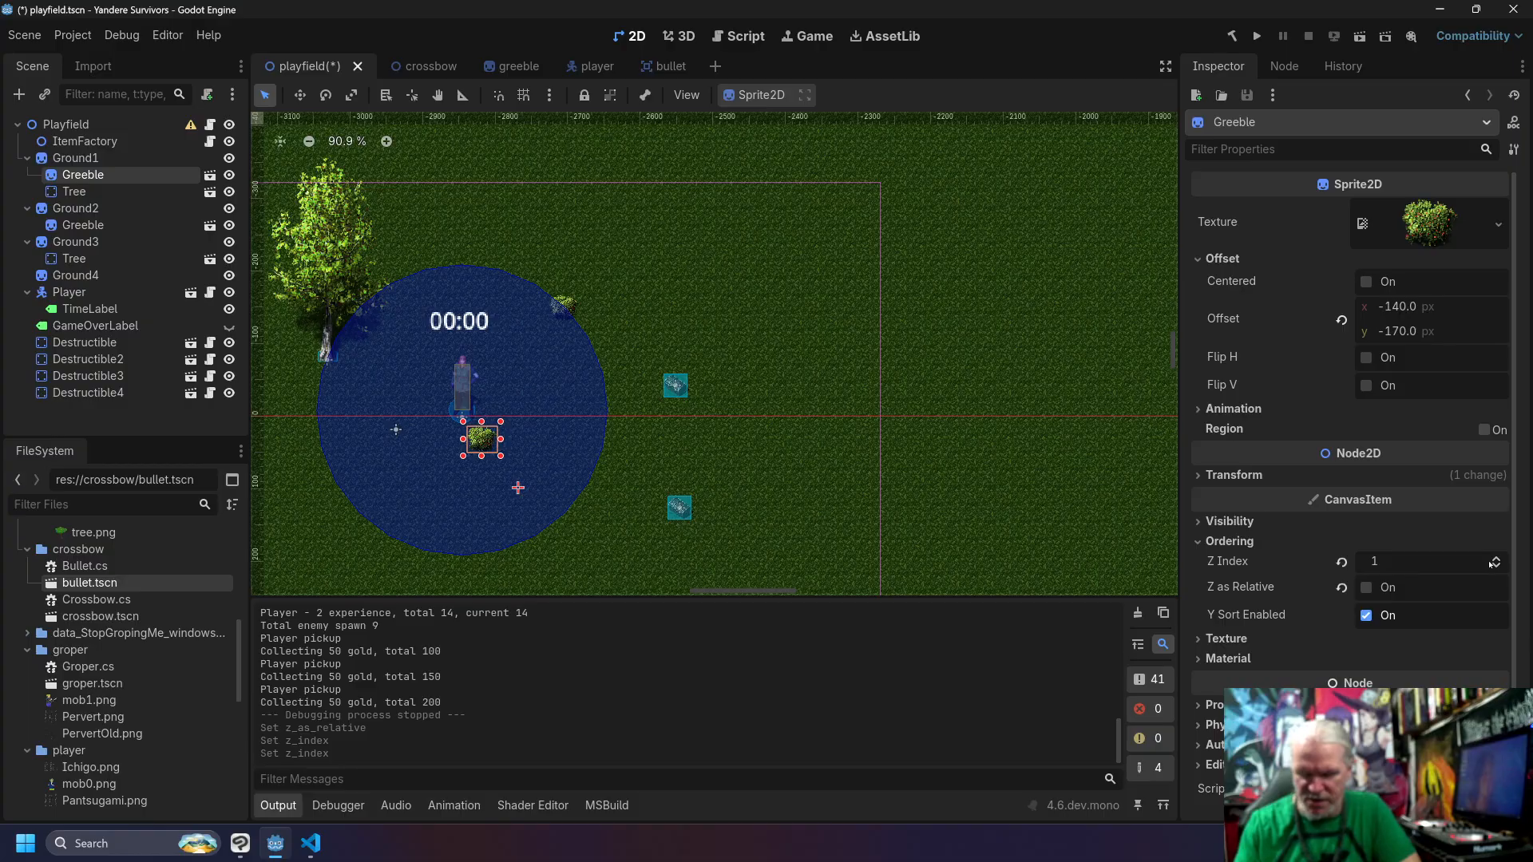
pyautogui.click(1497, 566)
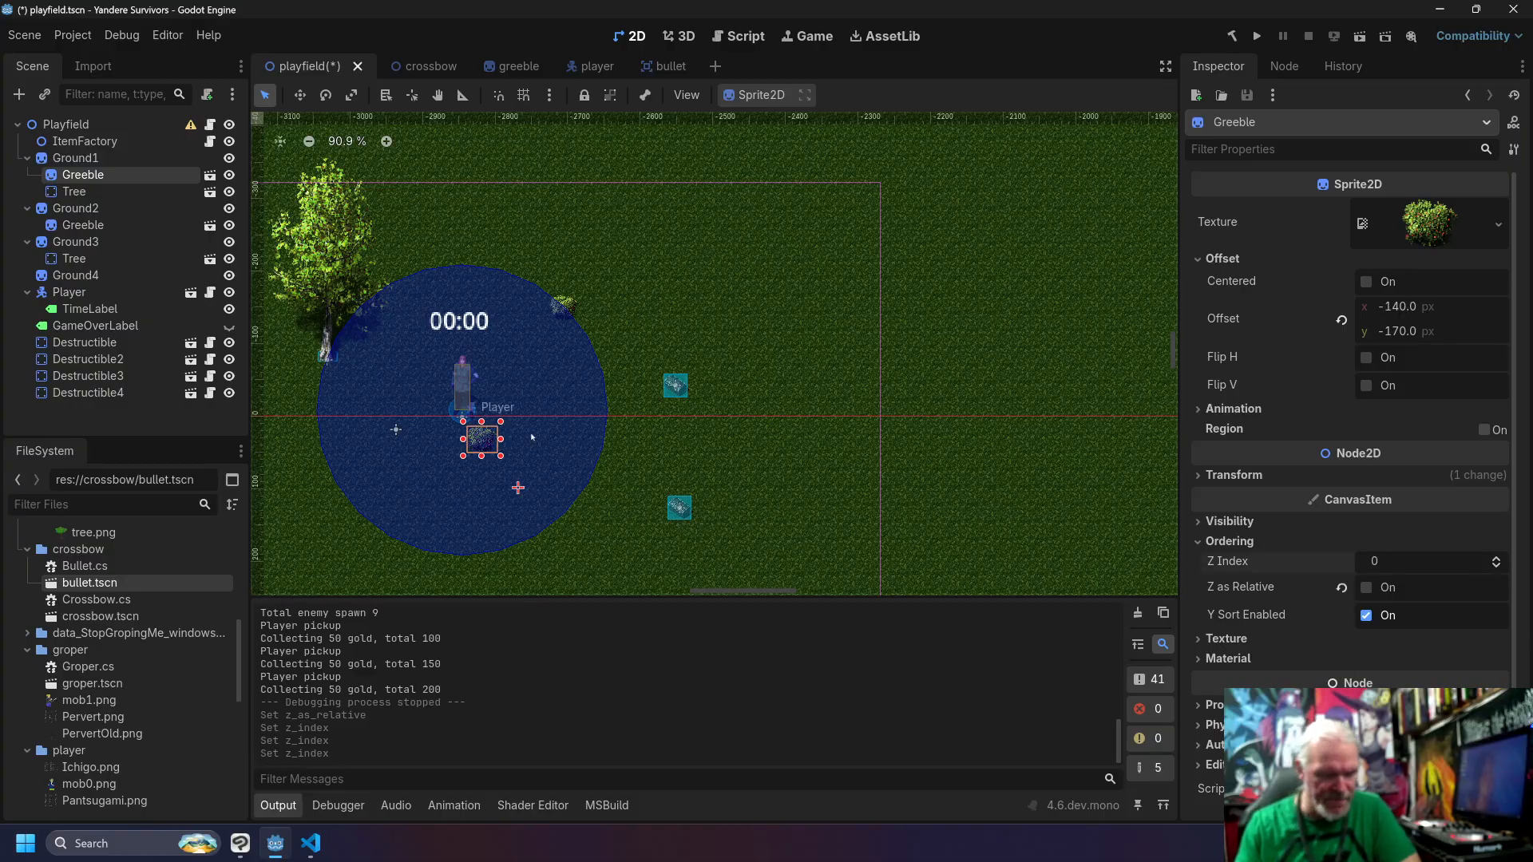
# Step: Check the Player's ordering settings, inspect the first Destructible, and run the game project
pyautogui.click(466, 397)
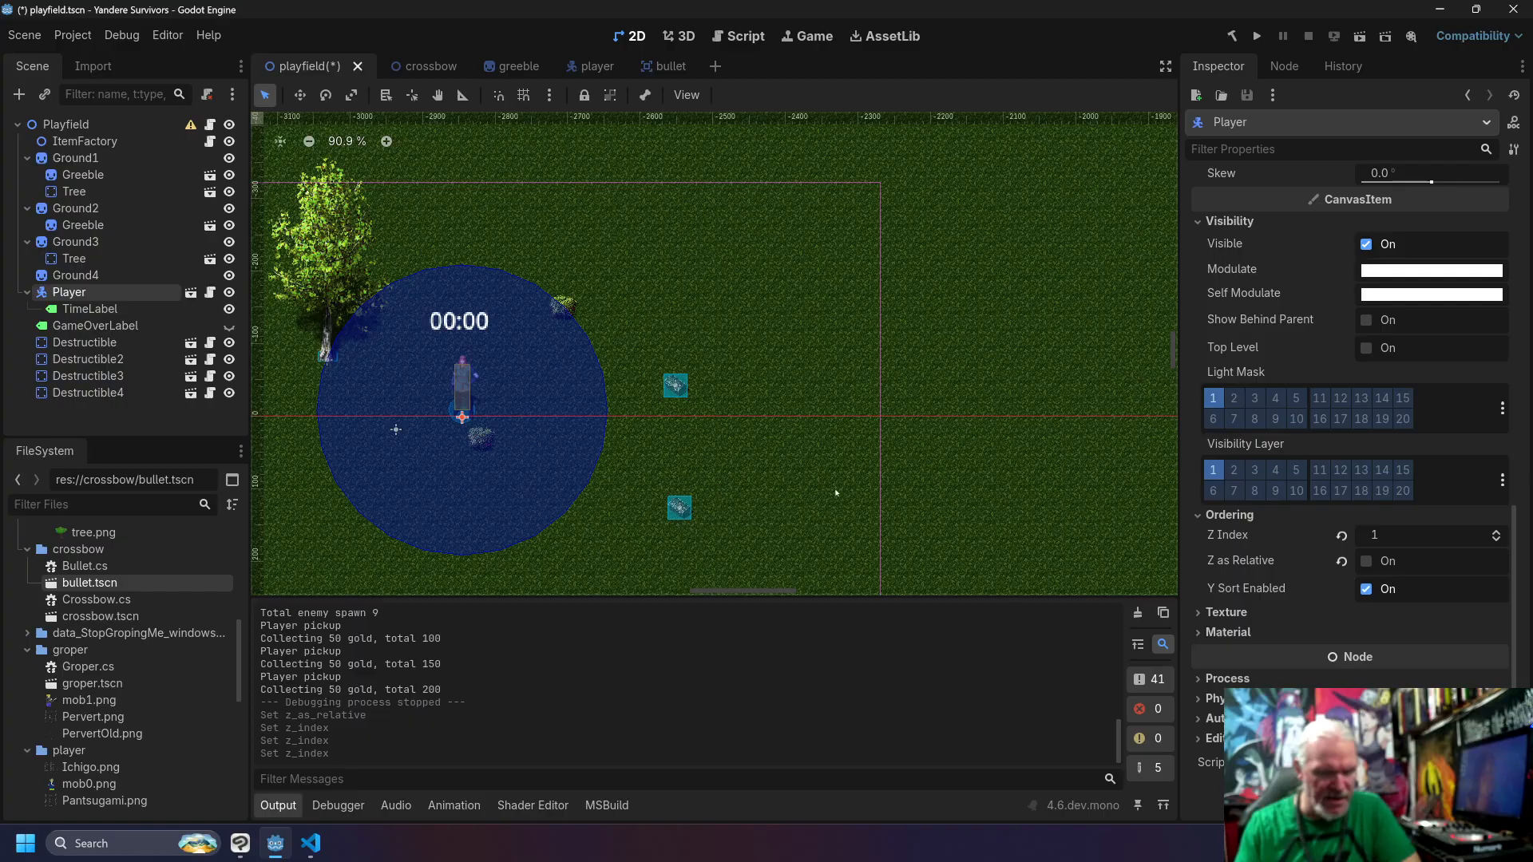
pyautogui.click(675, 385)
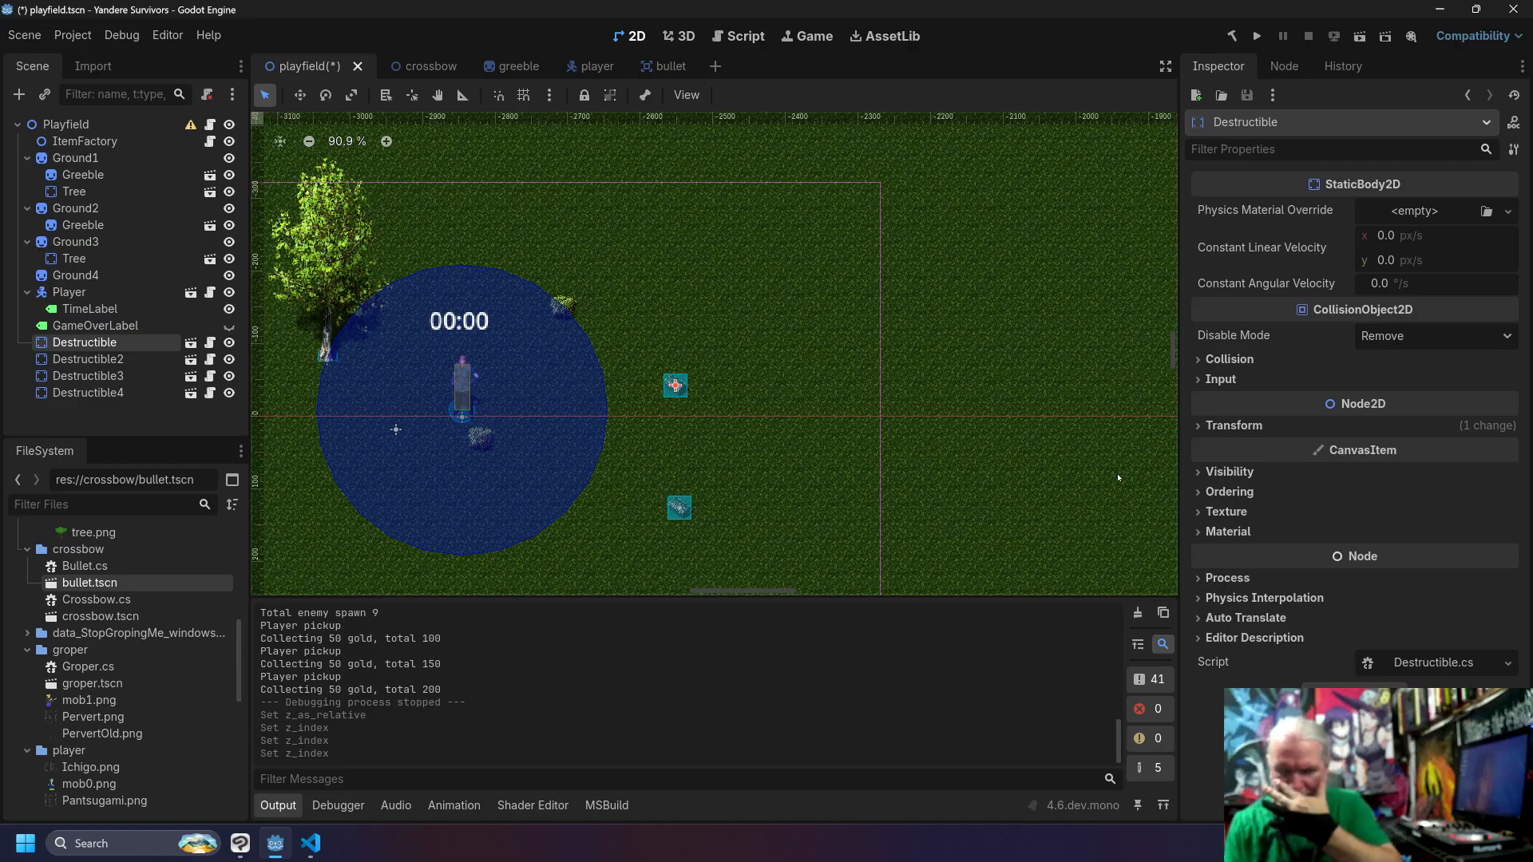
pyautogui.click(1207, 492)
pyautogui.click(1207, 491)
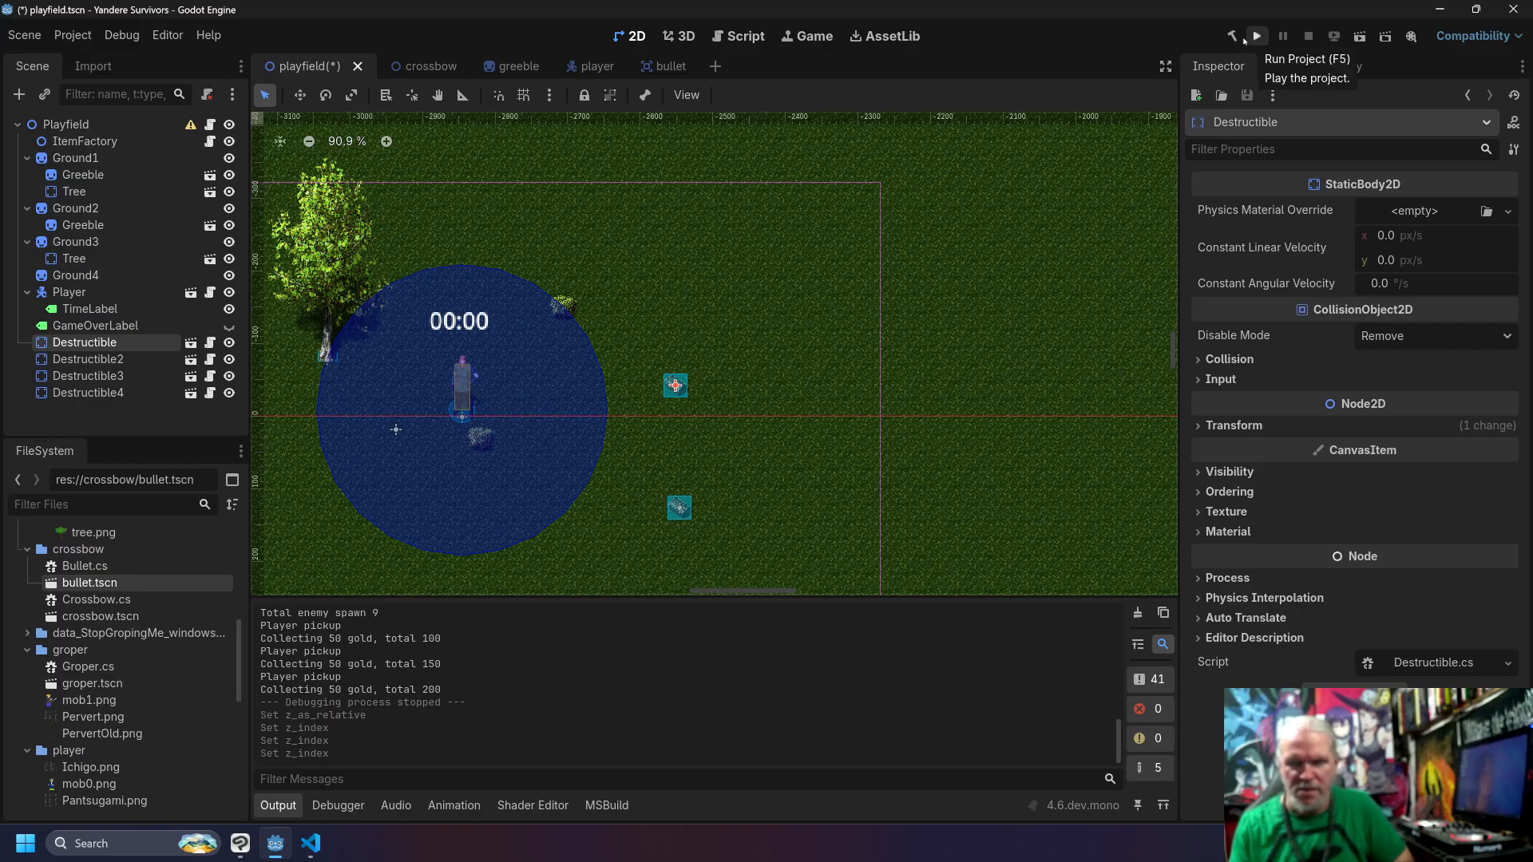
pyautogui.click(1256, 37)
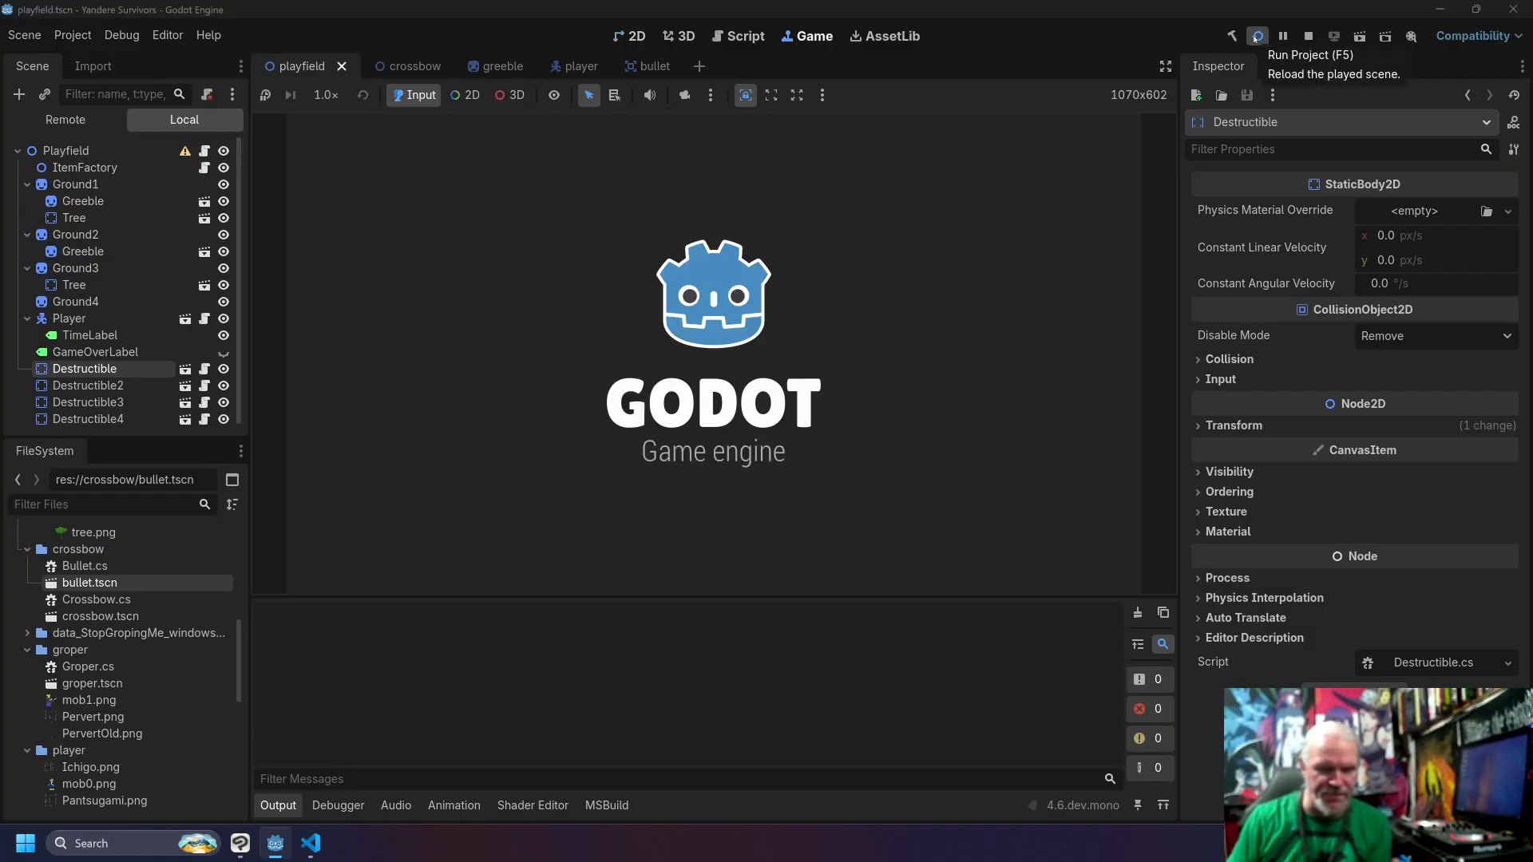
# Step: Play until the countdown ends, moving the player around bushes, tree and enemies to check their draw order, and stop the game
pyautogui.press('Left')
pyautogui.press('Down')
pyautogui.press('Up')
pyautogui.press('Up')
pyautogui.press('Left')
pyautogui.press('Down')
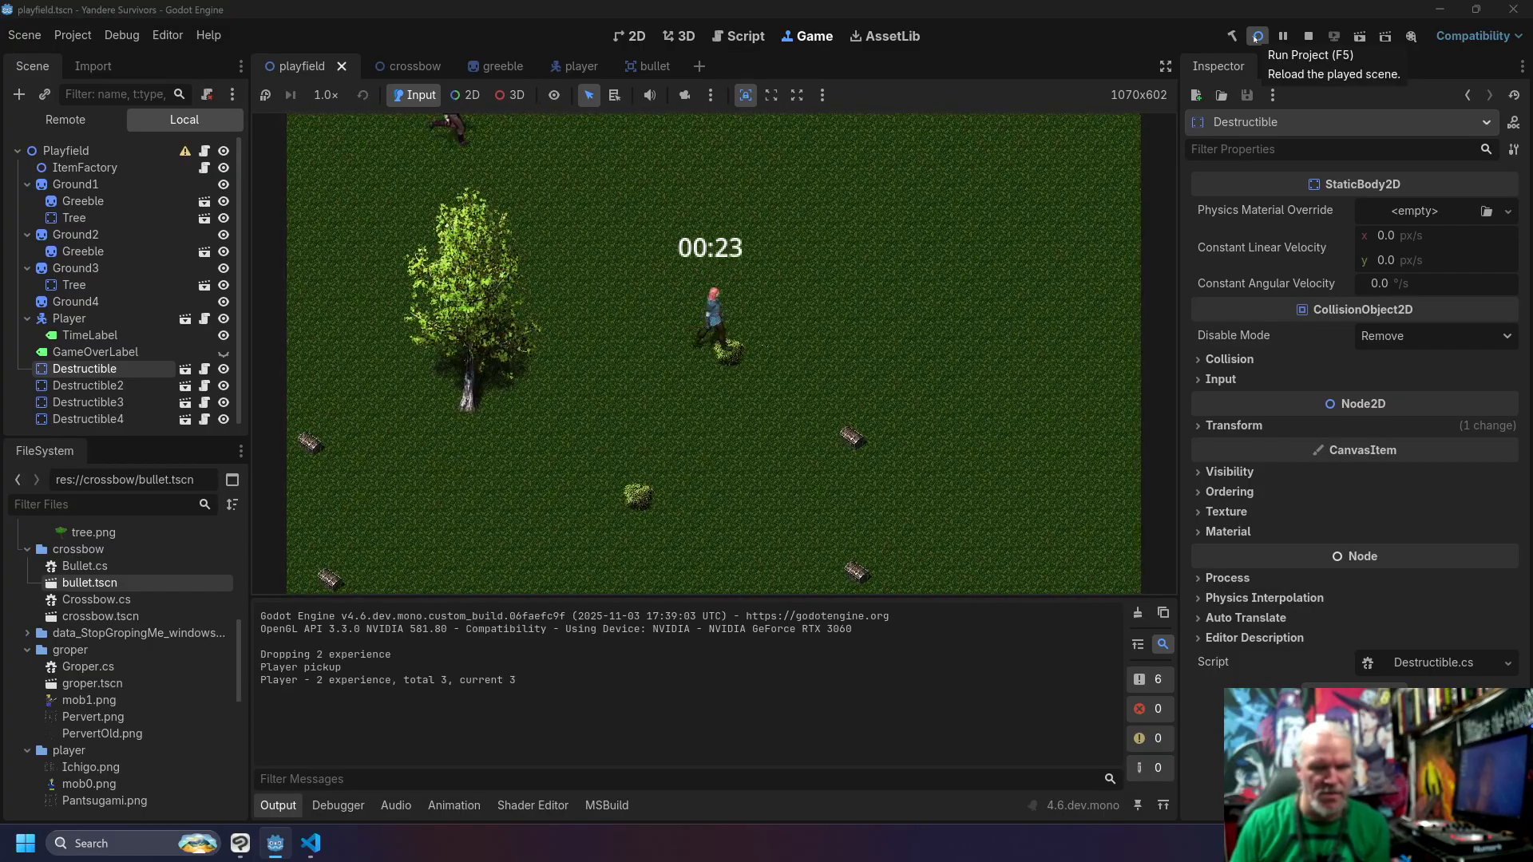
pyautogui.press('Right')
pyautogui.press('Down')
pyautogui.press('Left')
pyautogui.press('Up')
pyautogui.press('Right')
pyautogui.press('Down')
pyautogui.press('Left')
pyautogui.press('Down')
pyautogui.press('Left')
pyautogui.press('Up')
pyautogui.press('Right')
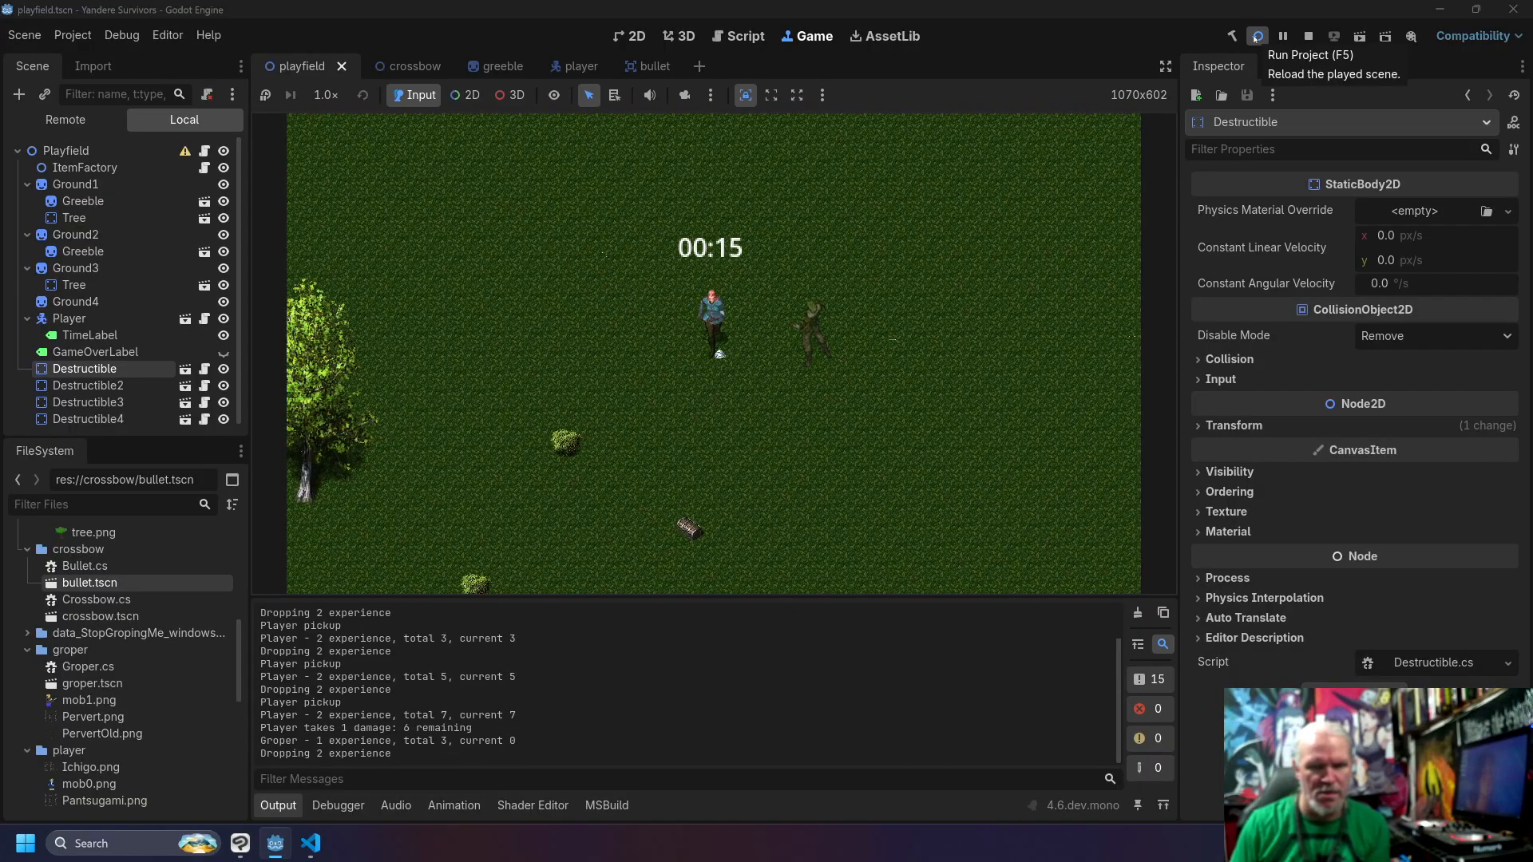
pyautogui.press('Right')
pyautogui.press('Down')
pyautogui.press('Right')
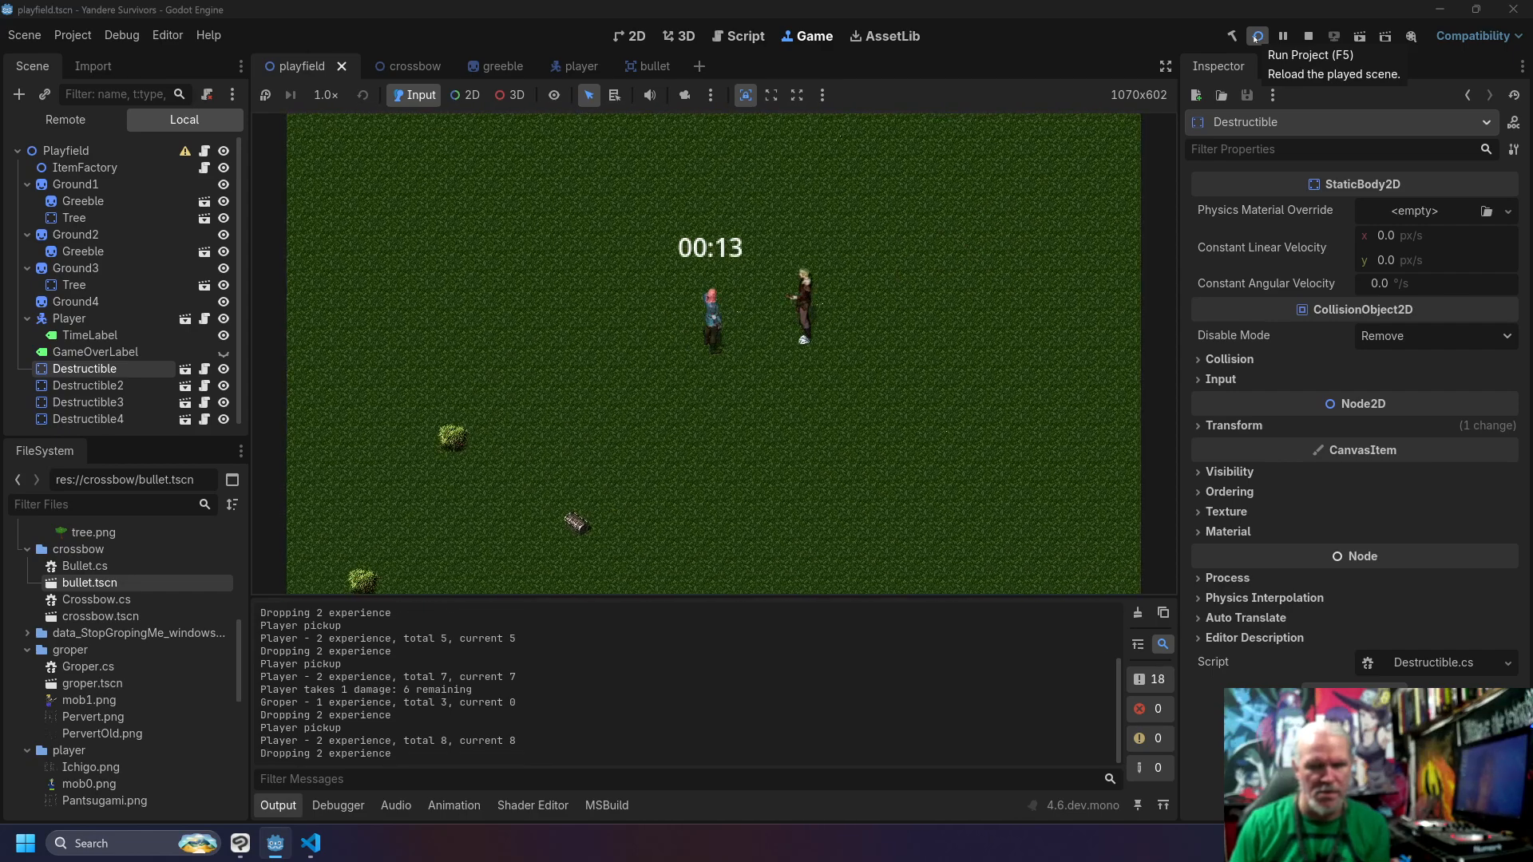
pyautogui.press('Right')
pyautogui.press('Up')
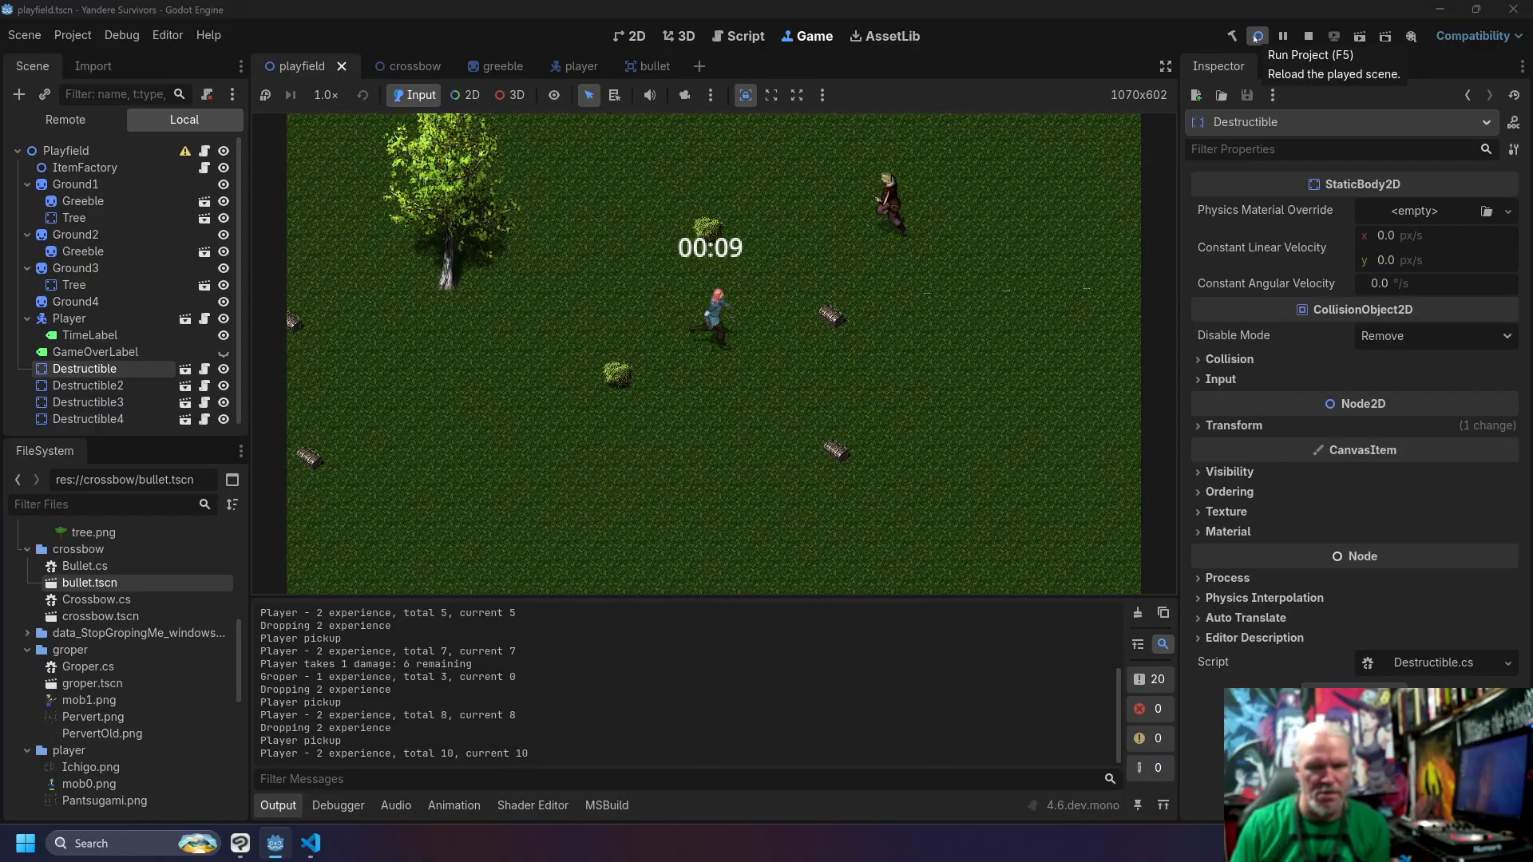
pyautogui.press('Right')
pyautogui.press('Up')
pyautogui.press('Right')
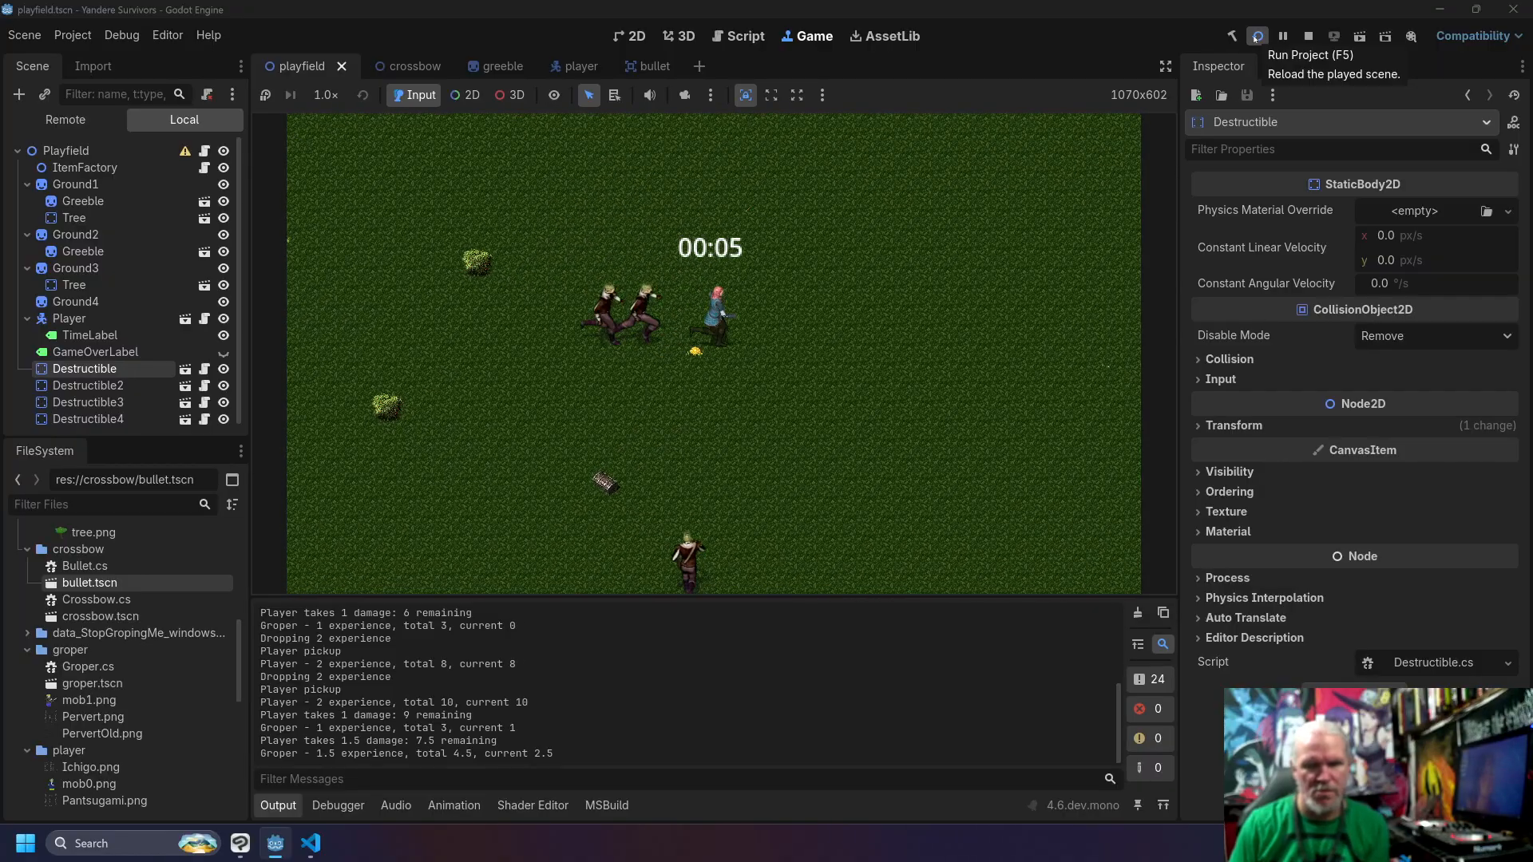
pyautogui.press('Left')
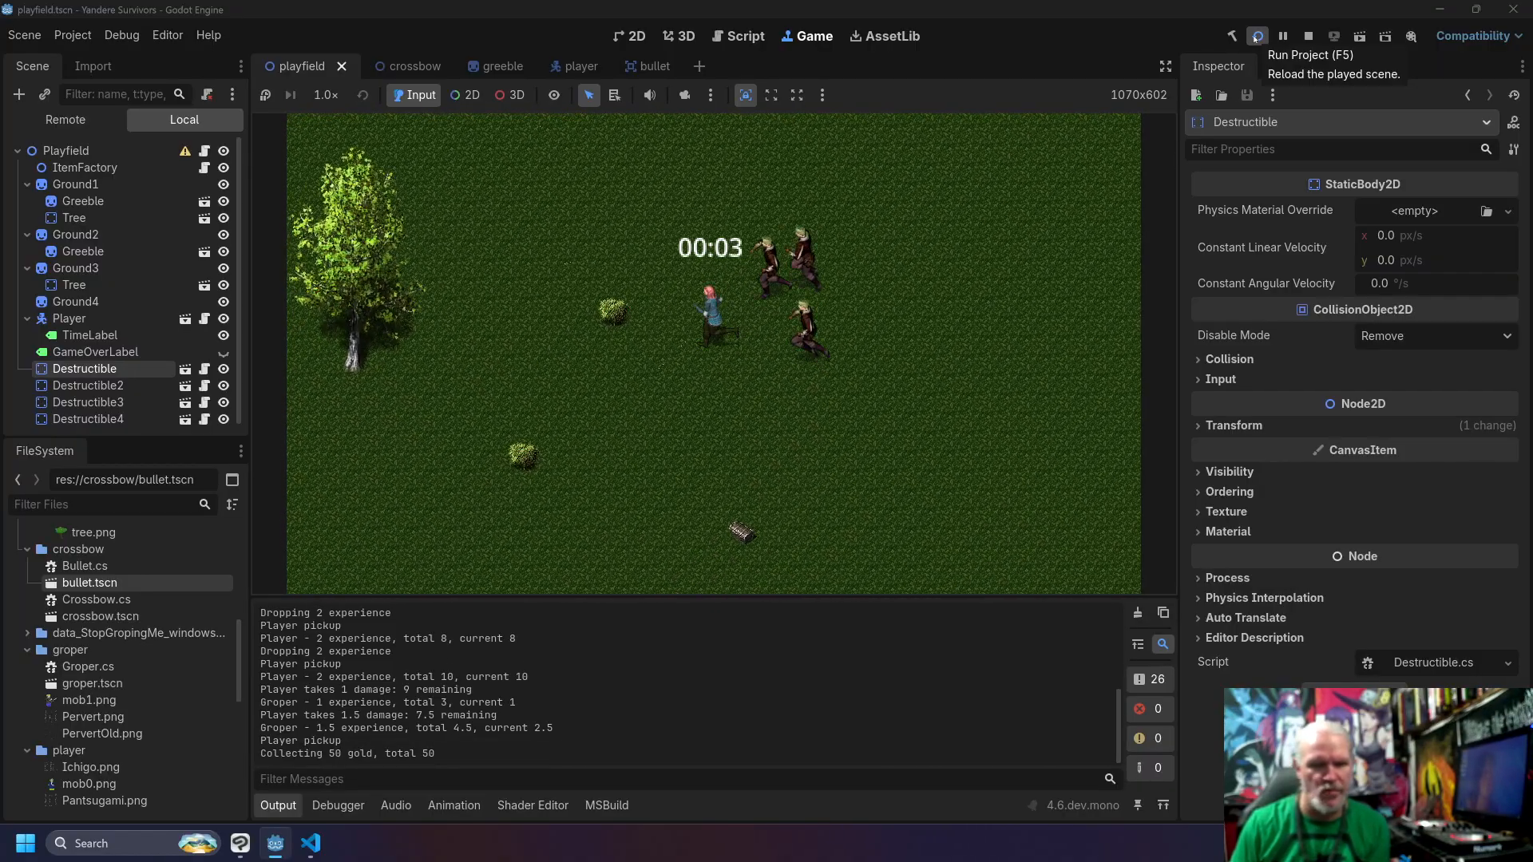
pyautogui.press('Left')
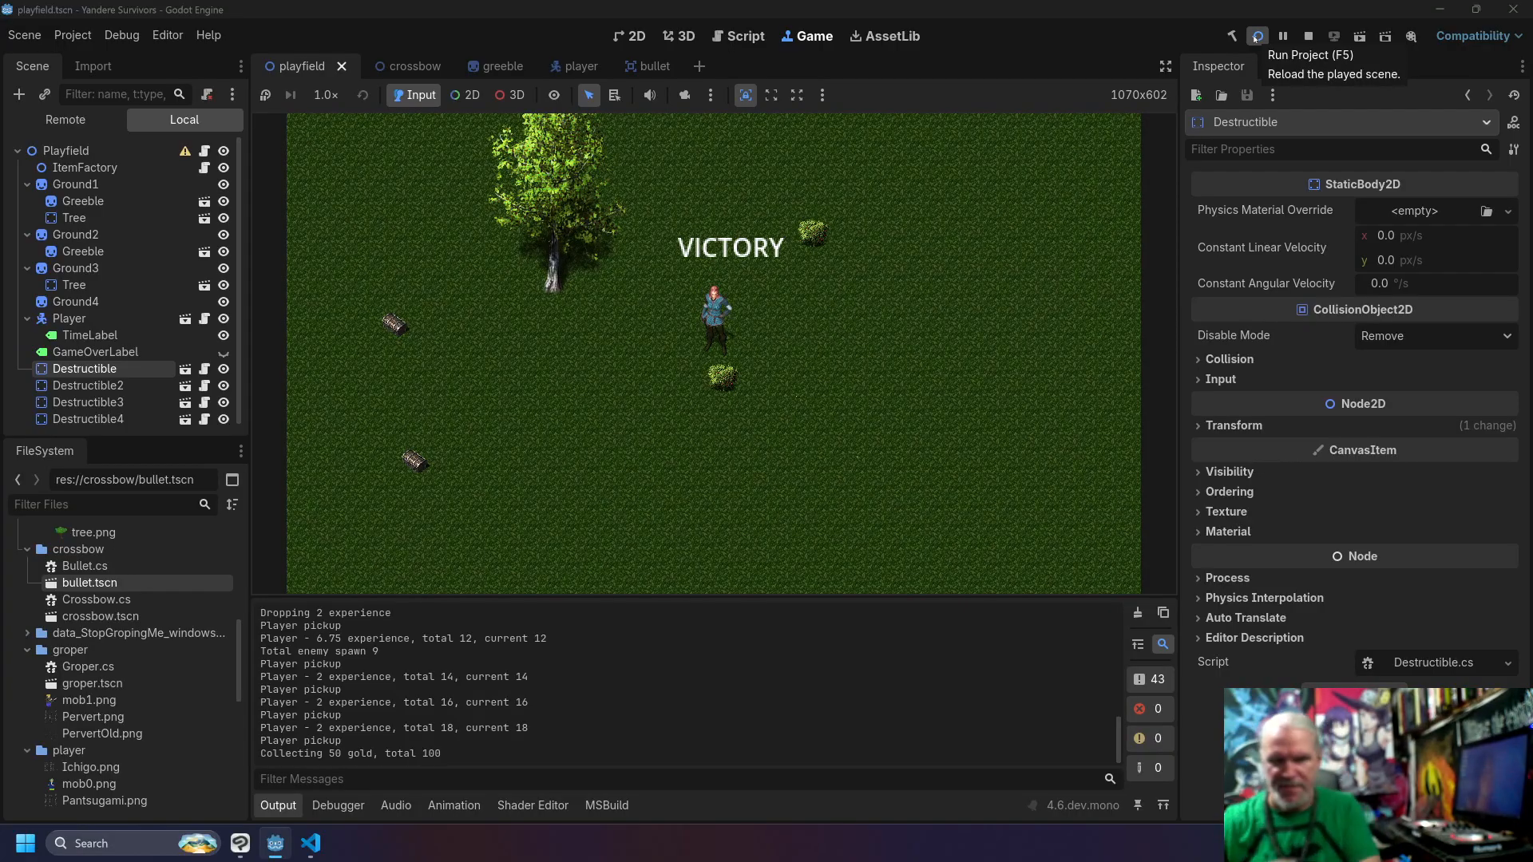
pyautogui.click(1317, 36)
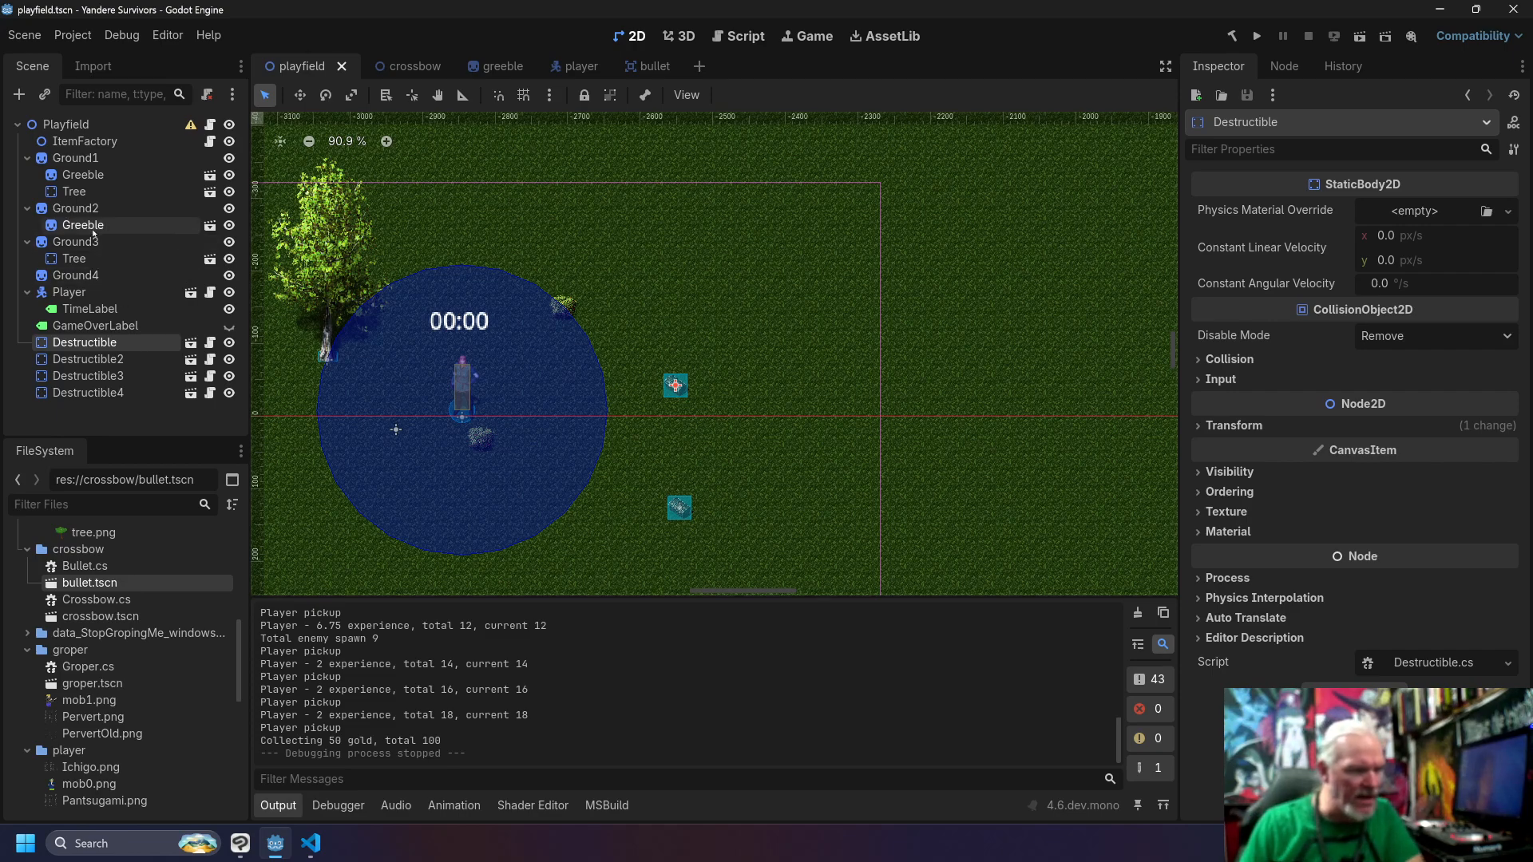
# Step: Set the Z Index of the Greeble bushes under Ground2 and Ground1 to 1
pyautogui.click(83, 225)
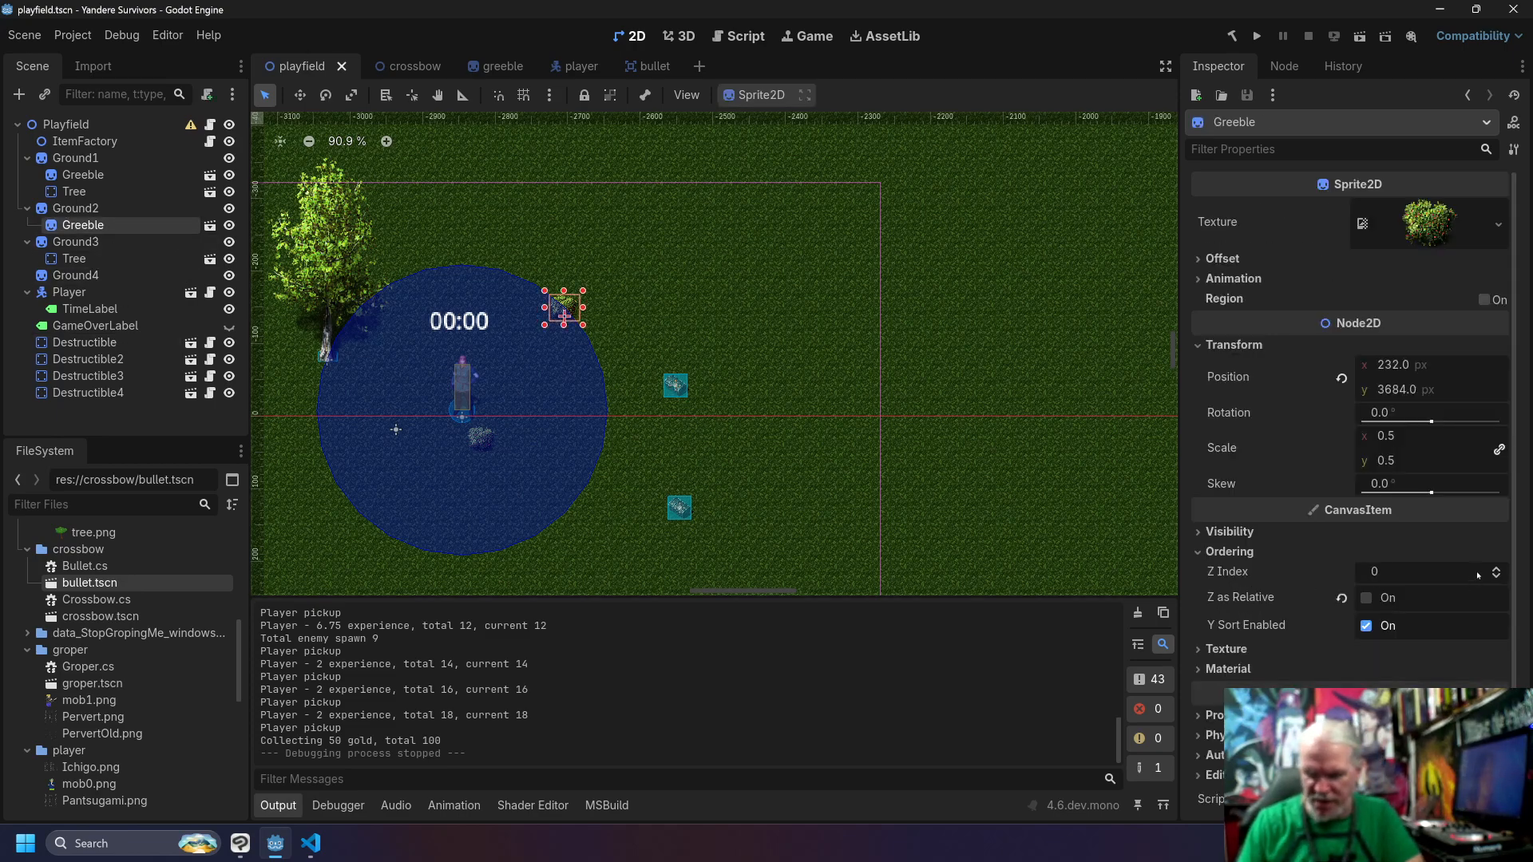
pyautogui.click(1498, 571)
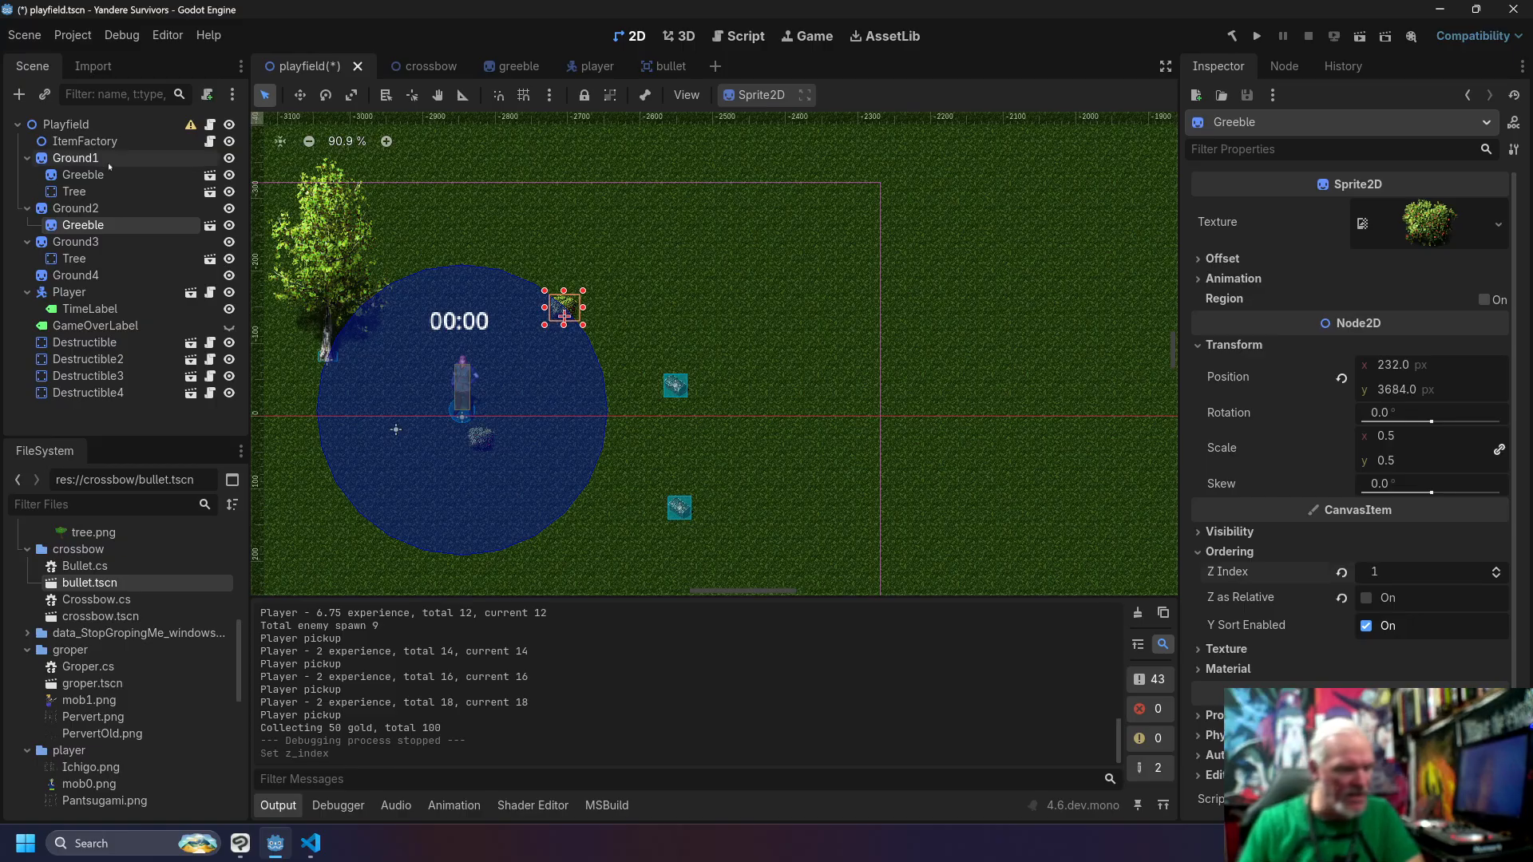
pyautogui.click(83, 174)
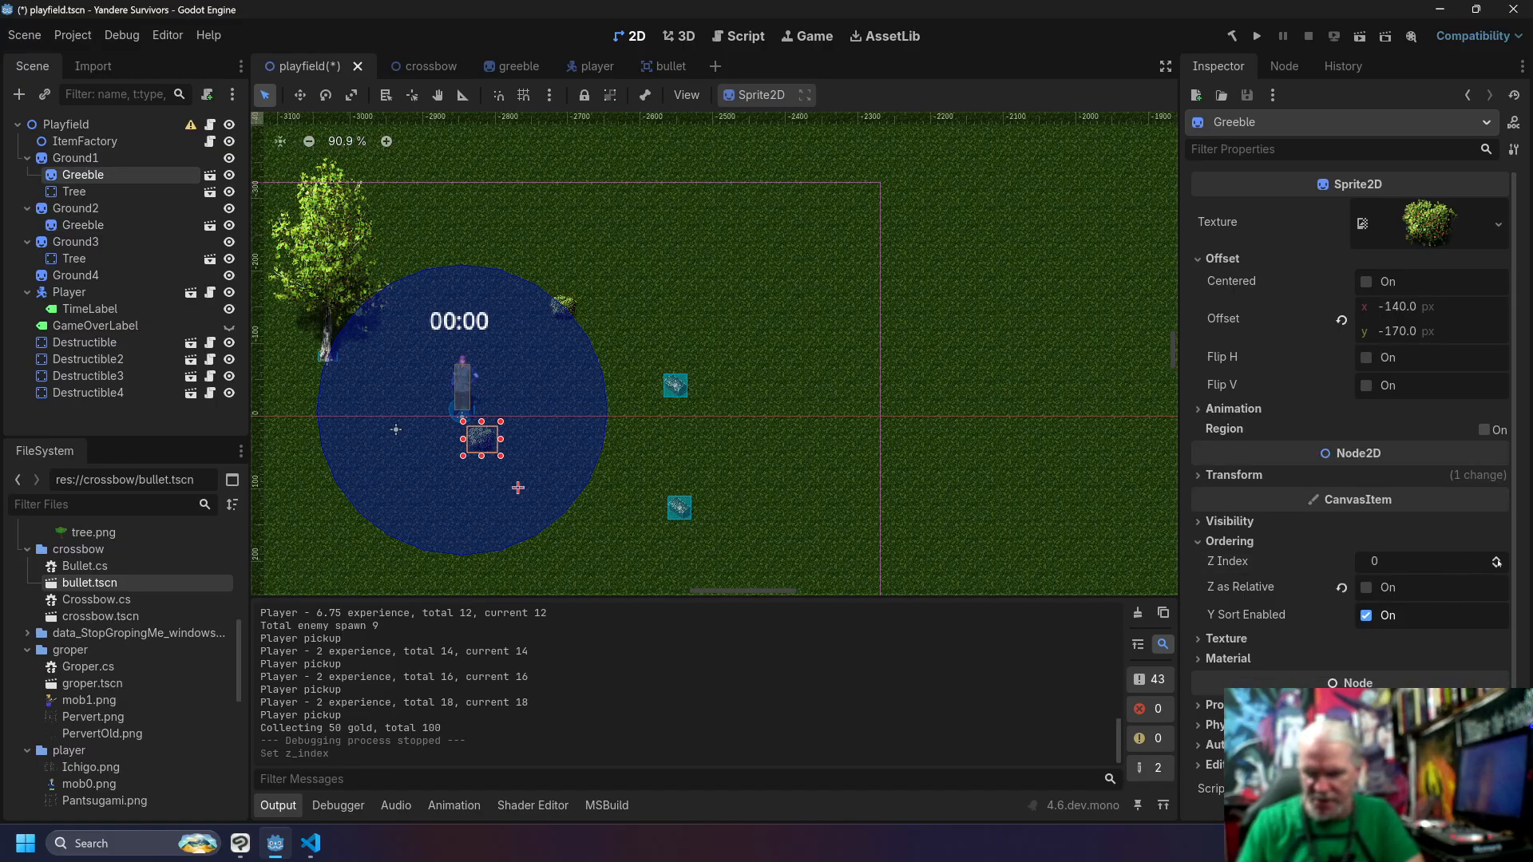
pyautogui.click(1497, 559)
# Step: Match the Ground1 bush's ordering to the Ground1 Tree: Z Index 0, Z as Relative on and Y Sort Enabled off
pyautogui.click(118, 189)
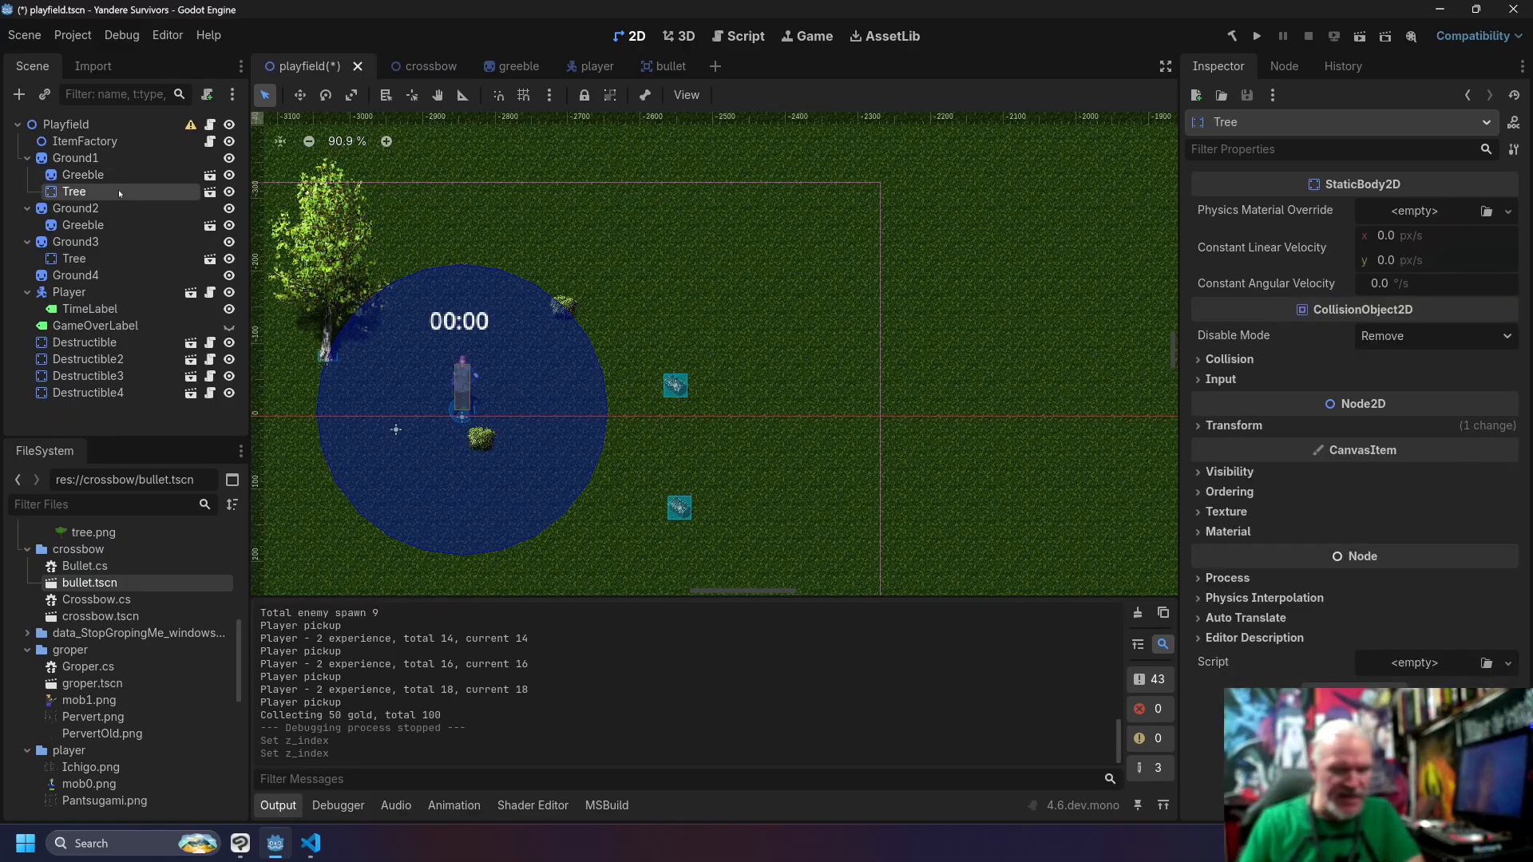
pyautogui.click(1201, 492)
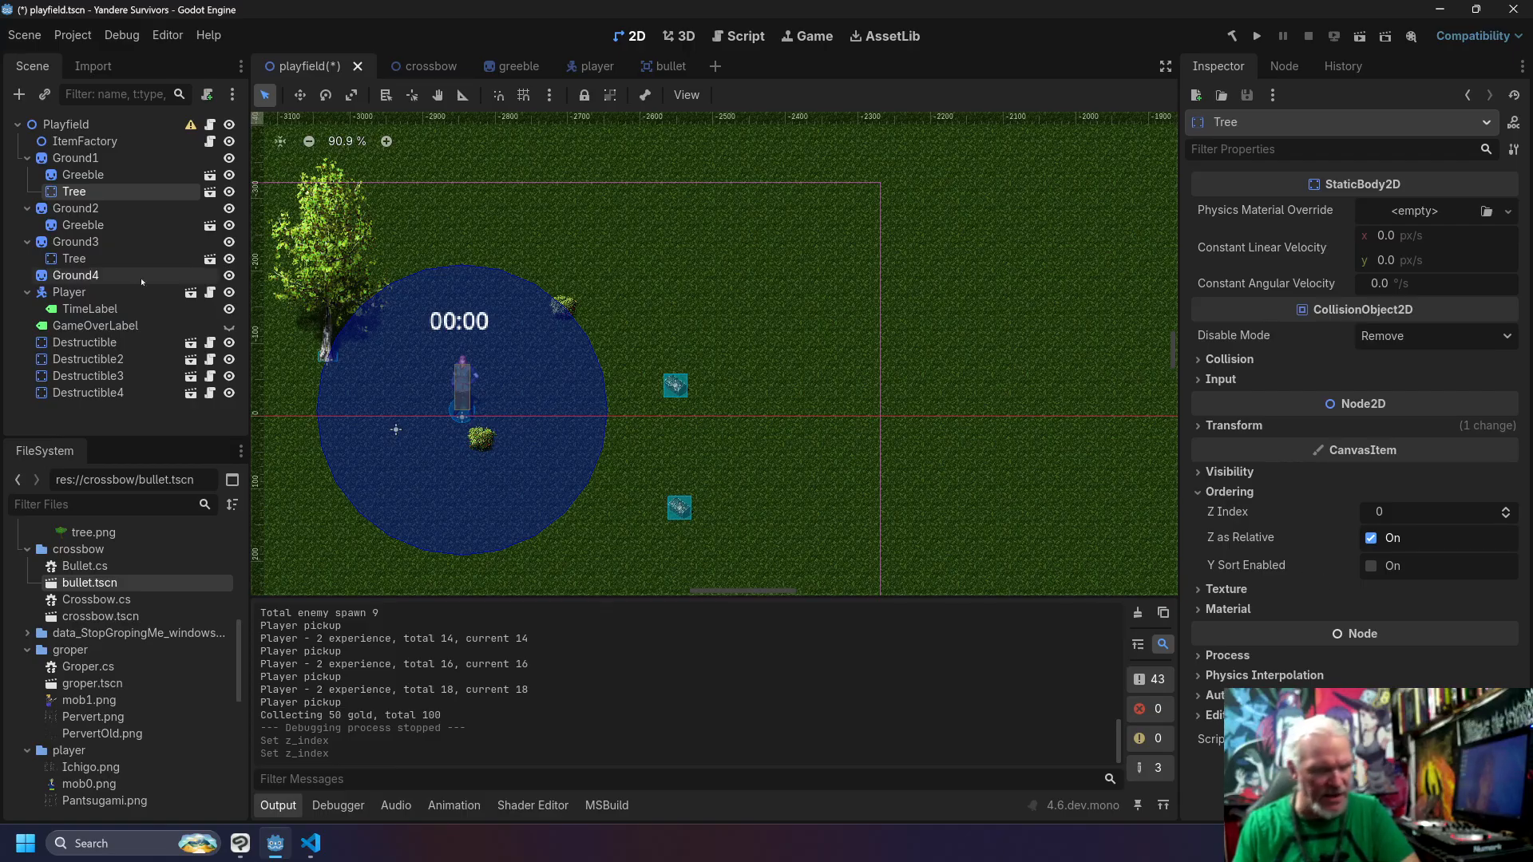
pyautogui.click(92, 177)
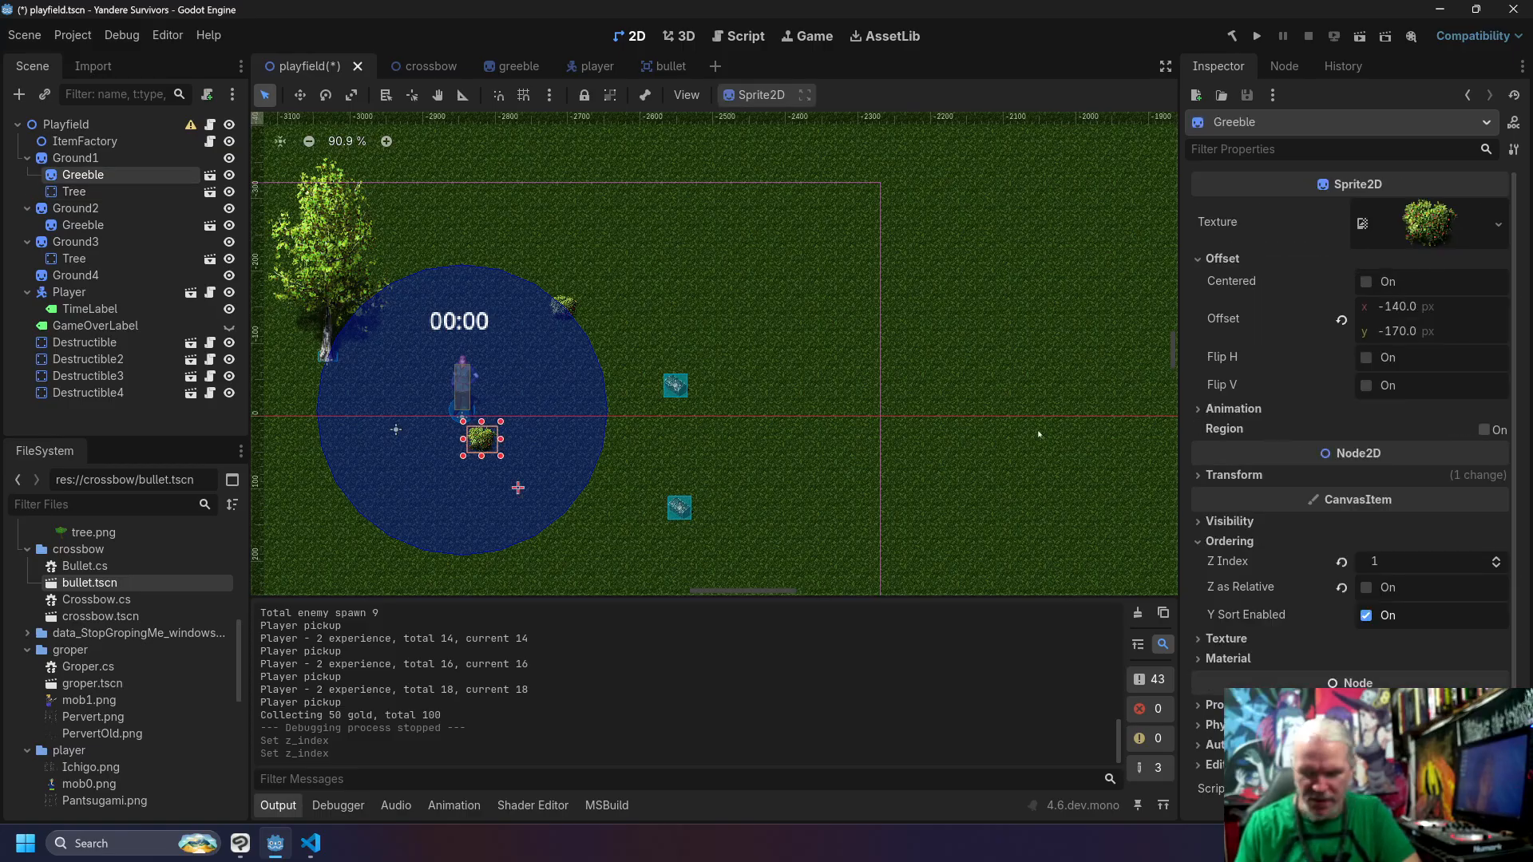
pyautogui.click(1366, 588)
pyautogui.click(1366, 615)
pyautogui.click(1496, 566)
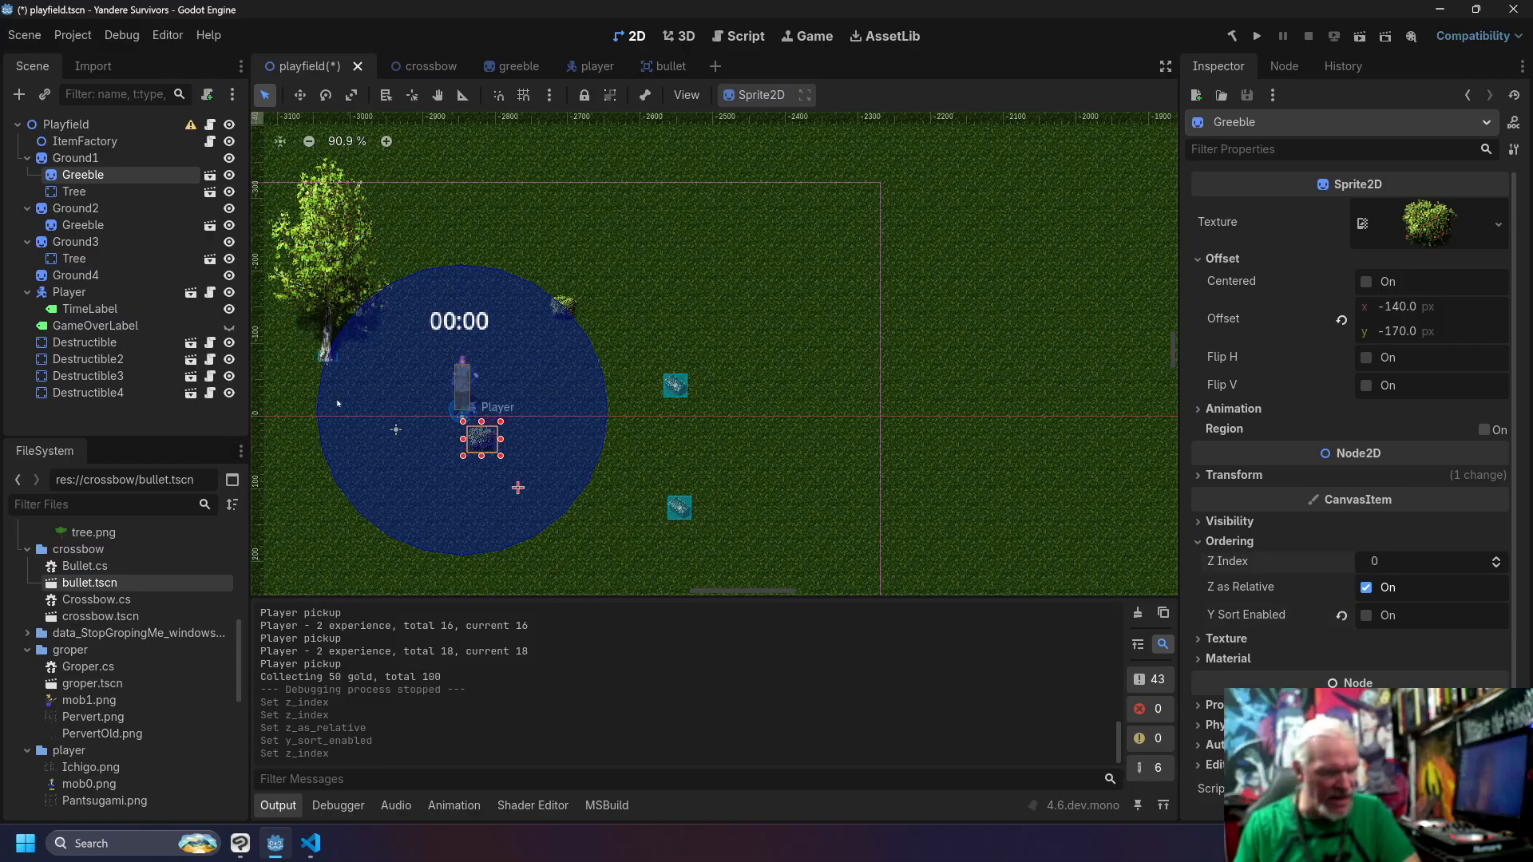
# Step: Set the Ground2 bush's ordering to Z Index 0, with Z as Relative on and Y Sort Enabled off
pyautogui.click(102, 226)
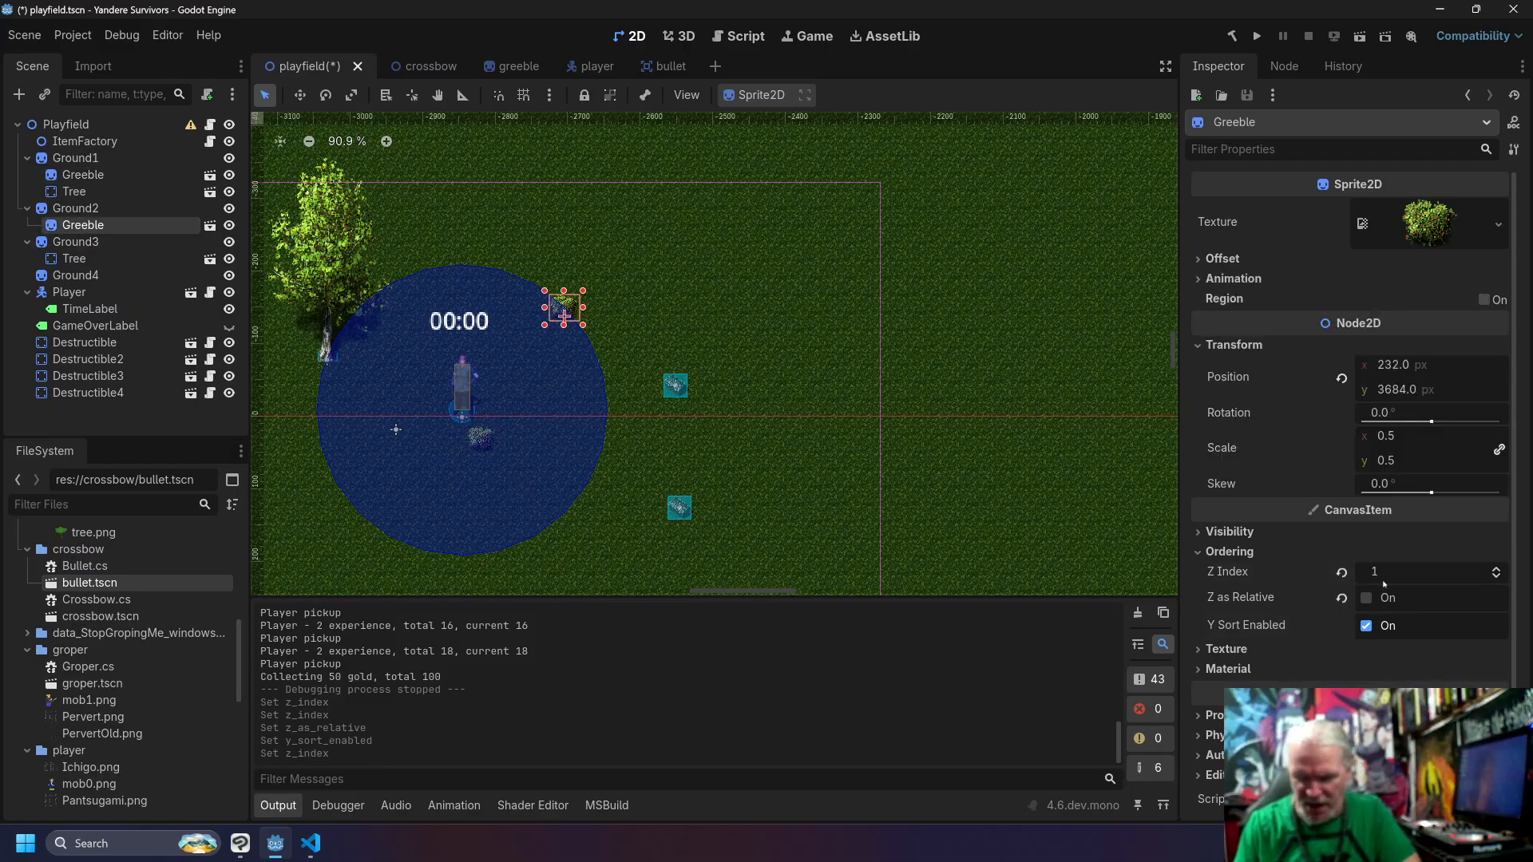
pyautogui.click(1496, 576)
pyautogui.click(1366, 598)
pyautogui.click(1366, 626)
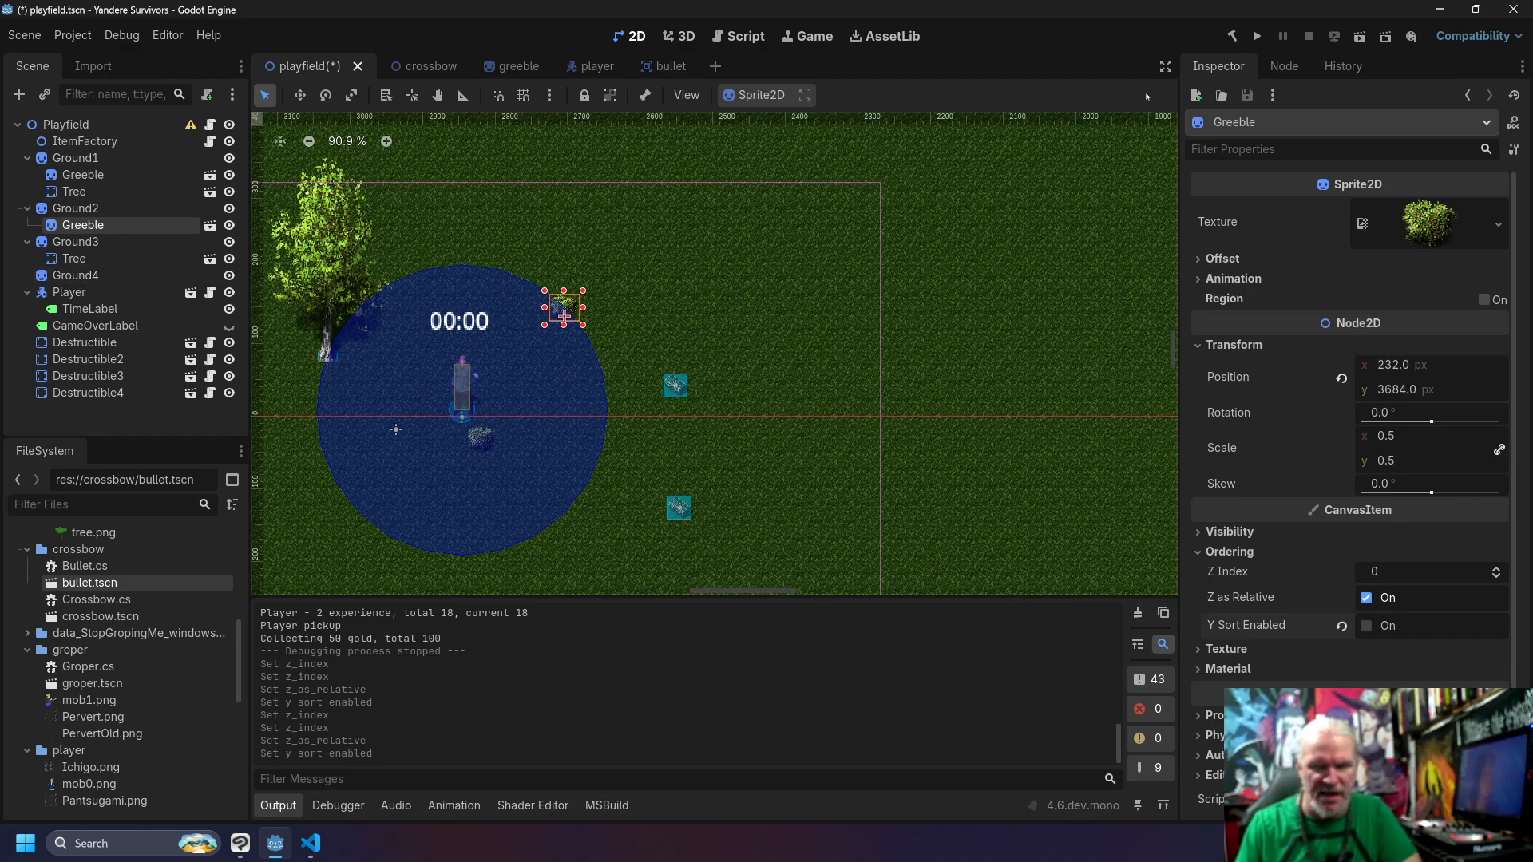
# Step: Run the game and move the player near the tree and bushes to check their draw order
pyautogui.click(1255, 38)
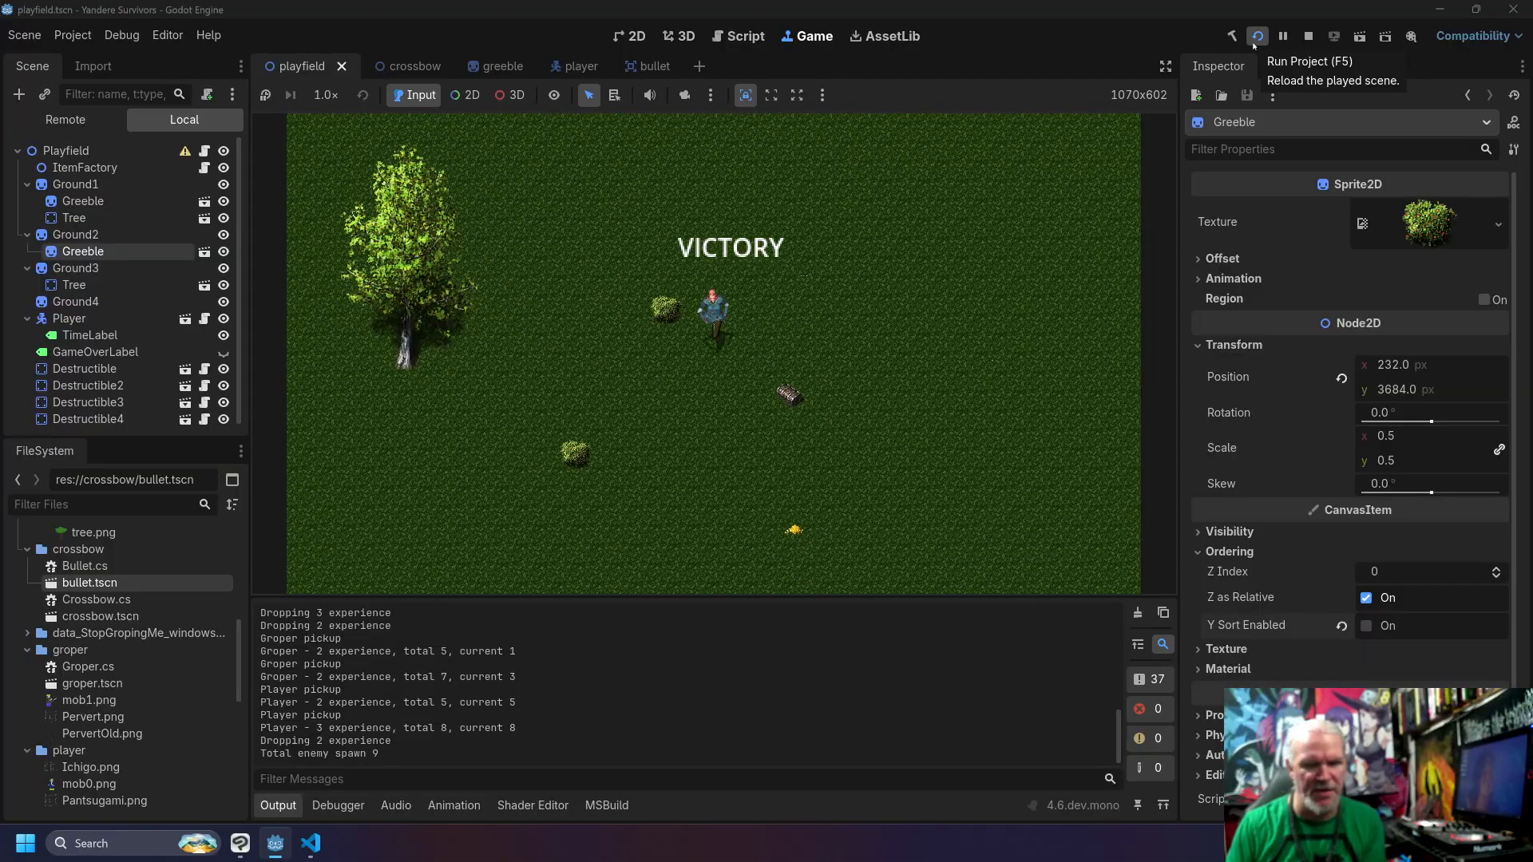
pyautogui.press('Left')
pyautogui.press('Up')
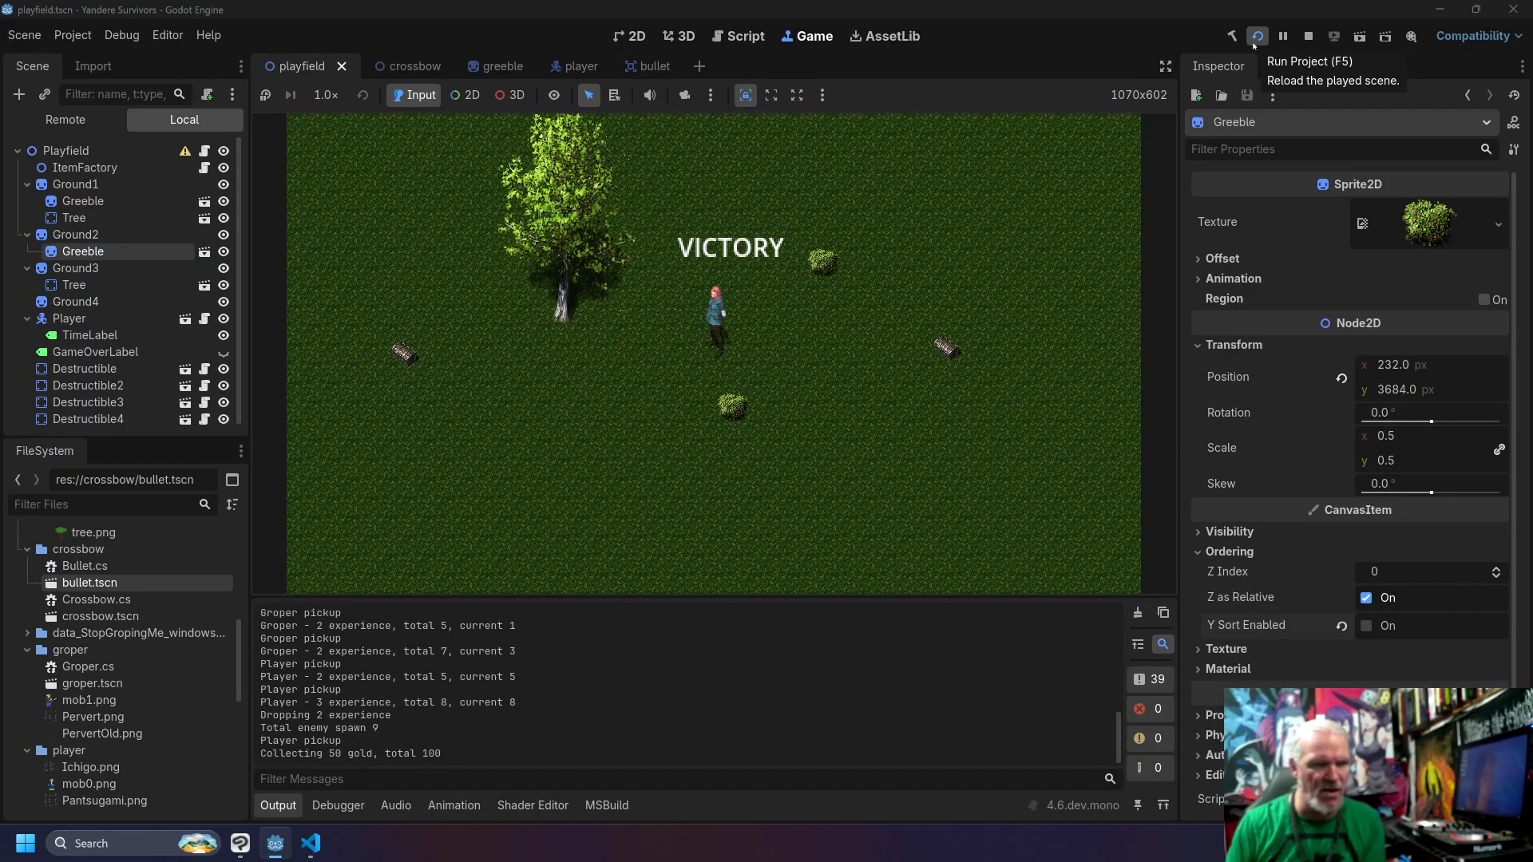
pyautogui.press('Down')
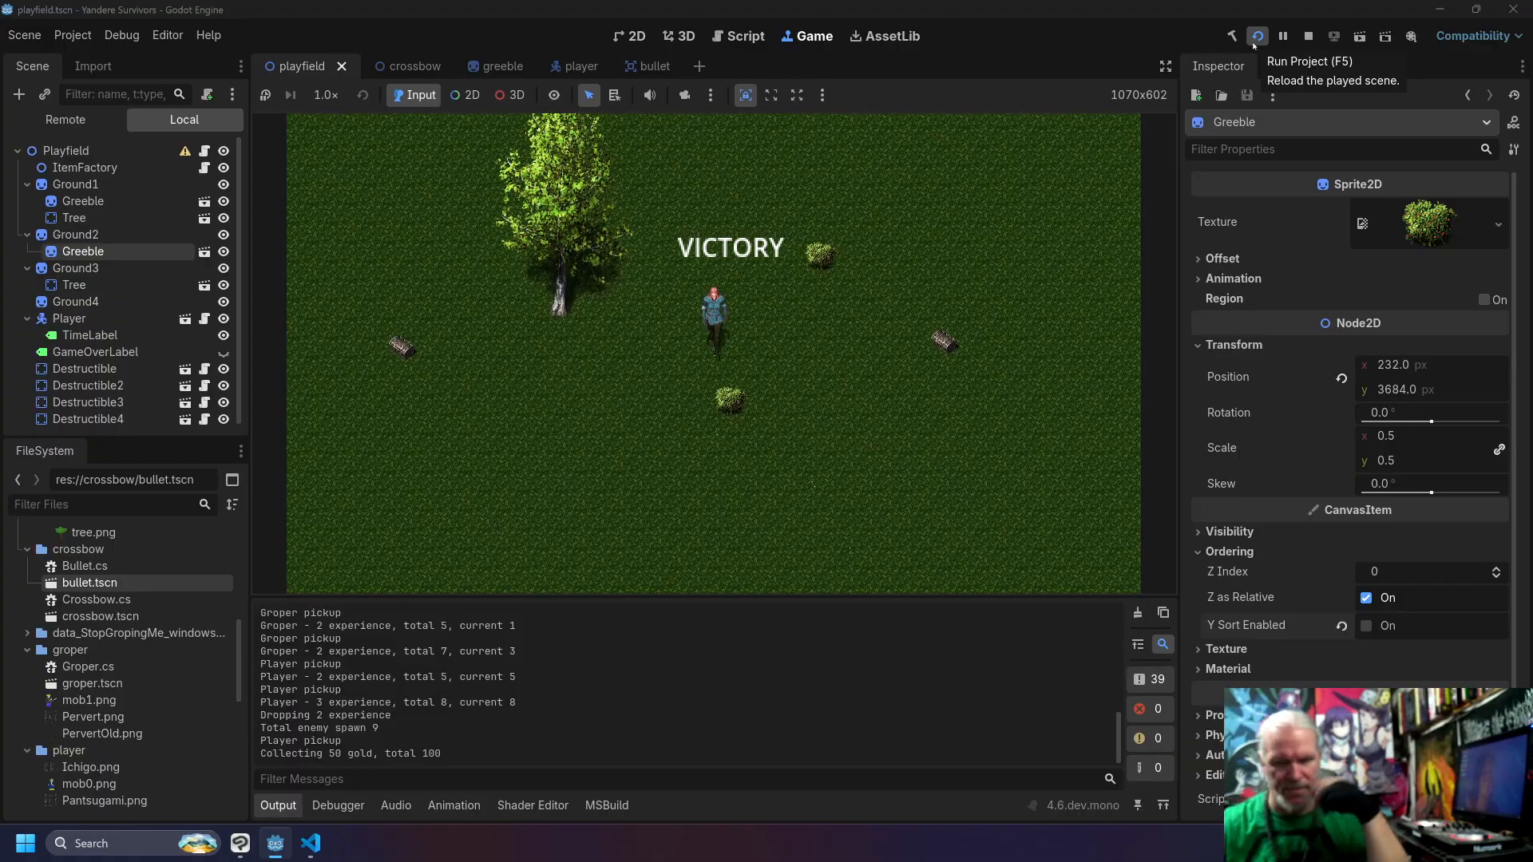
# Step: Set the Ground2 and Ground1 bushes to Z Index 1, with Z as Relative off and Y Sort Enabled on
pyautogui.click(1365, 630)
pyautogui.click(1366, 600)
pyautogui.click(1496, 569)
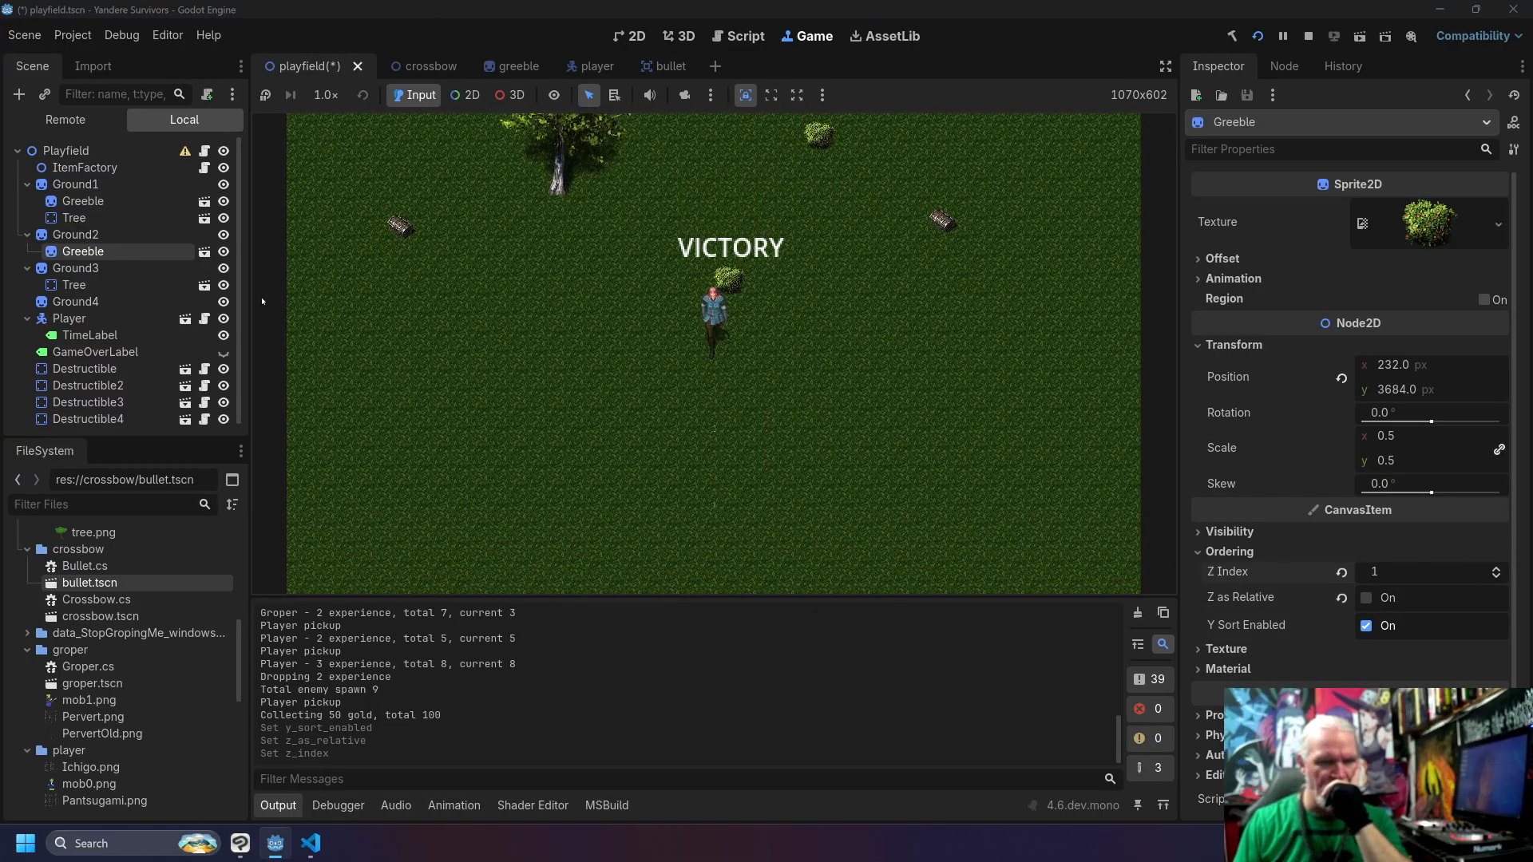
pyautogui.click(83, 202)
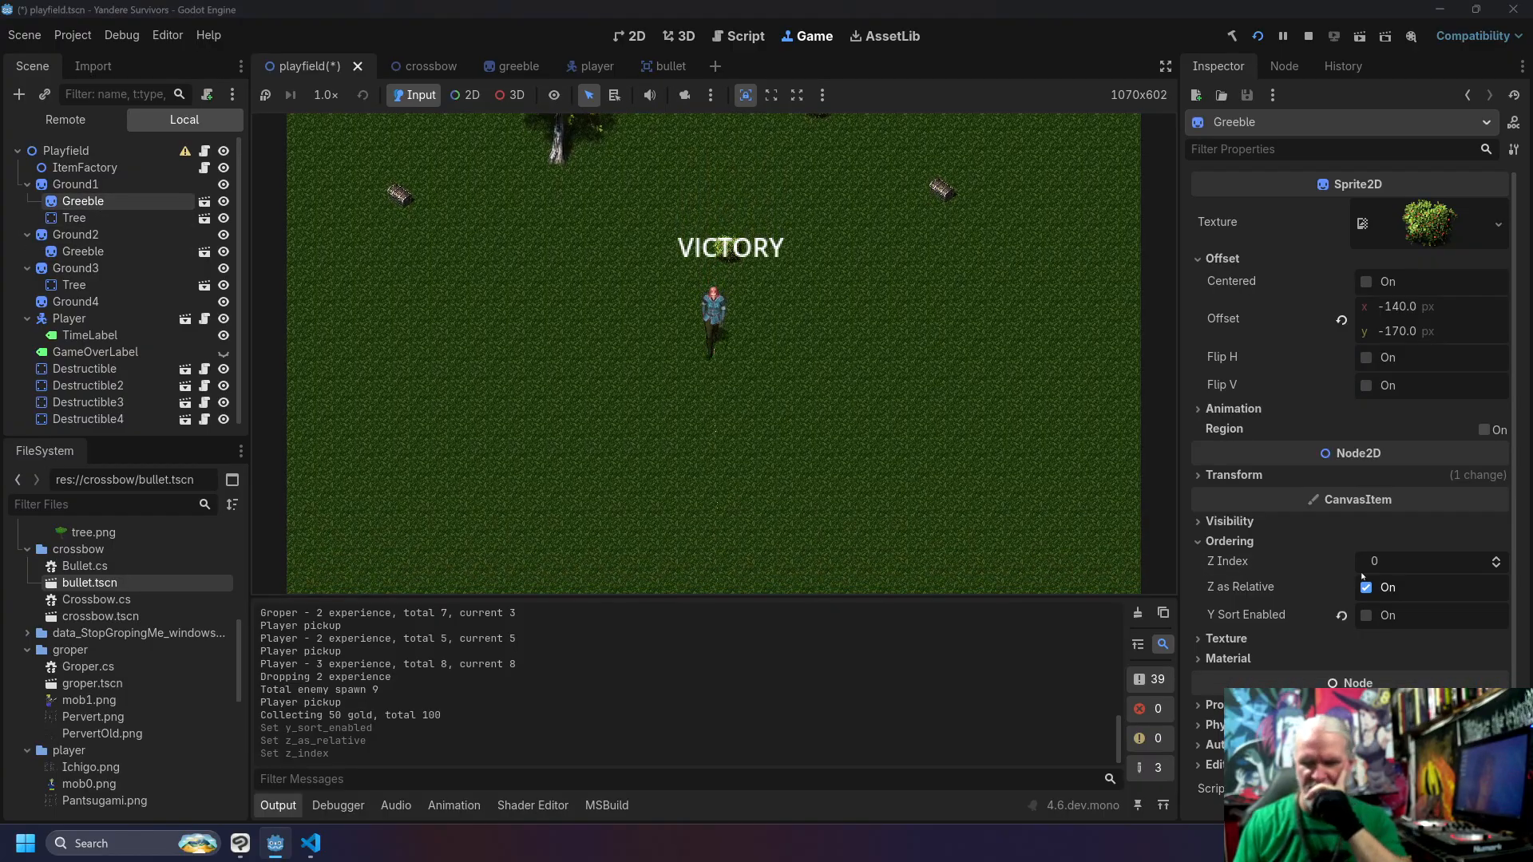
pyautogui.click(1497, 558)
pyautogui.click(1366, 587)
pyautogui.click(1366, 614)
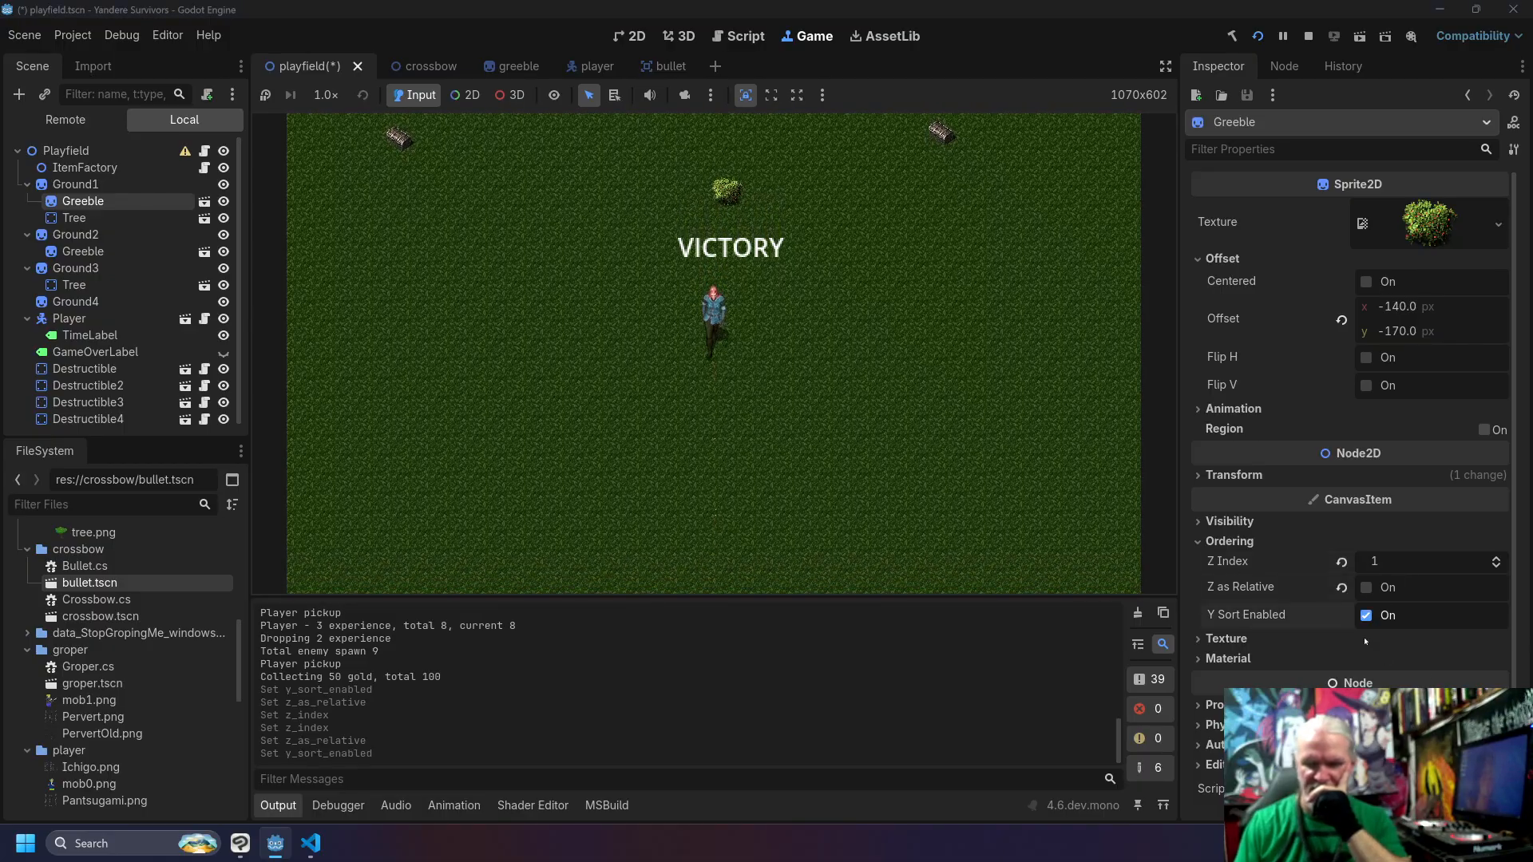
# Step: Turn on Z as Relative for both the Ground1 and Ground2 bushes and stop the running game
pyautogui.click(1366, 588)
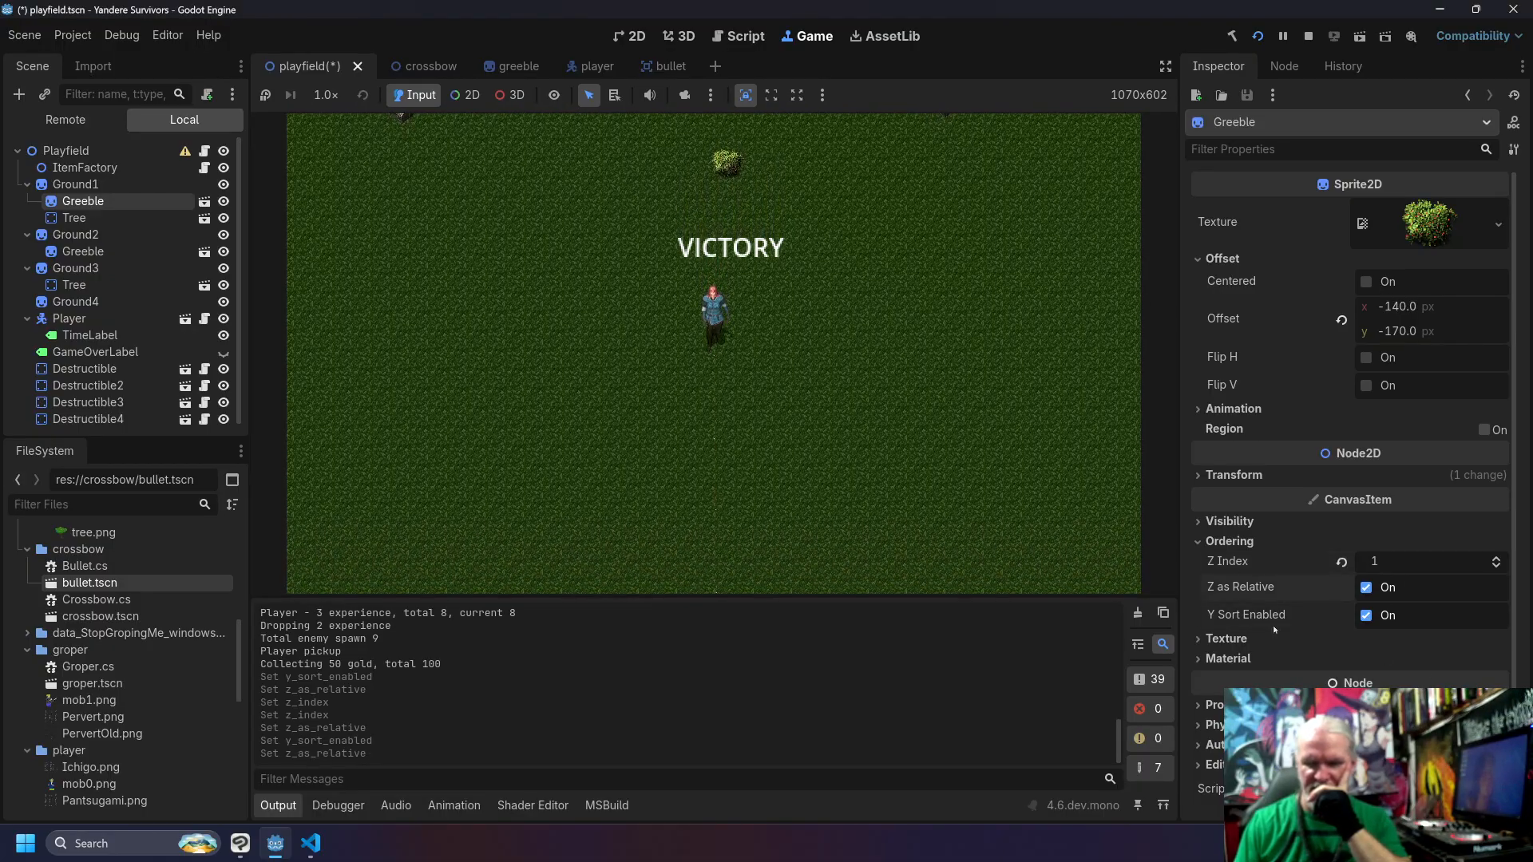
pyautogui.click(86, 251)
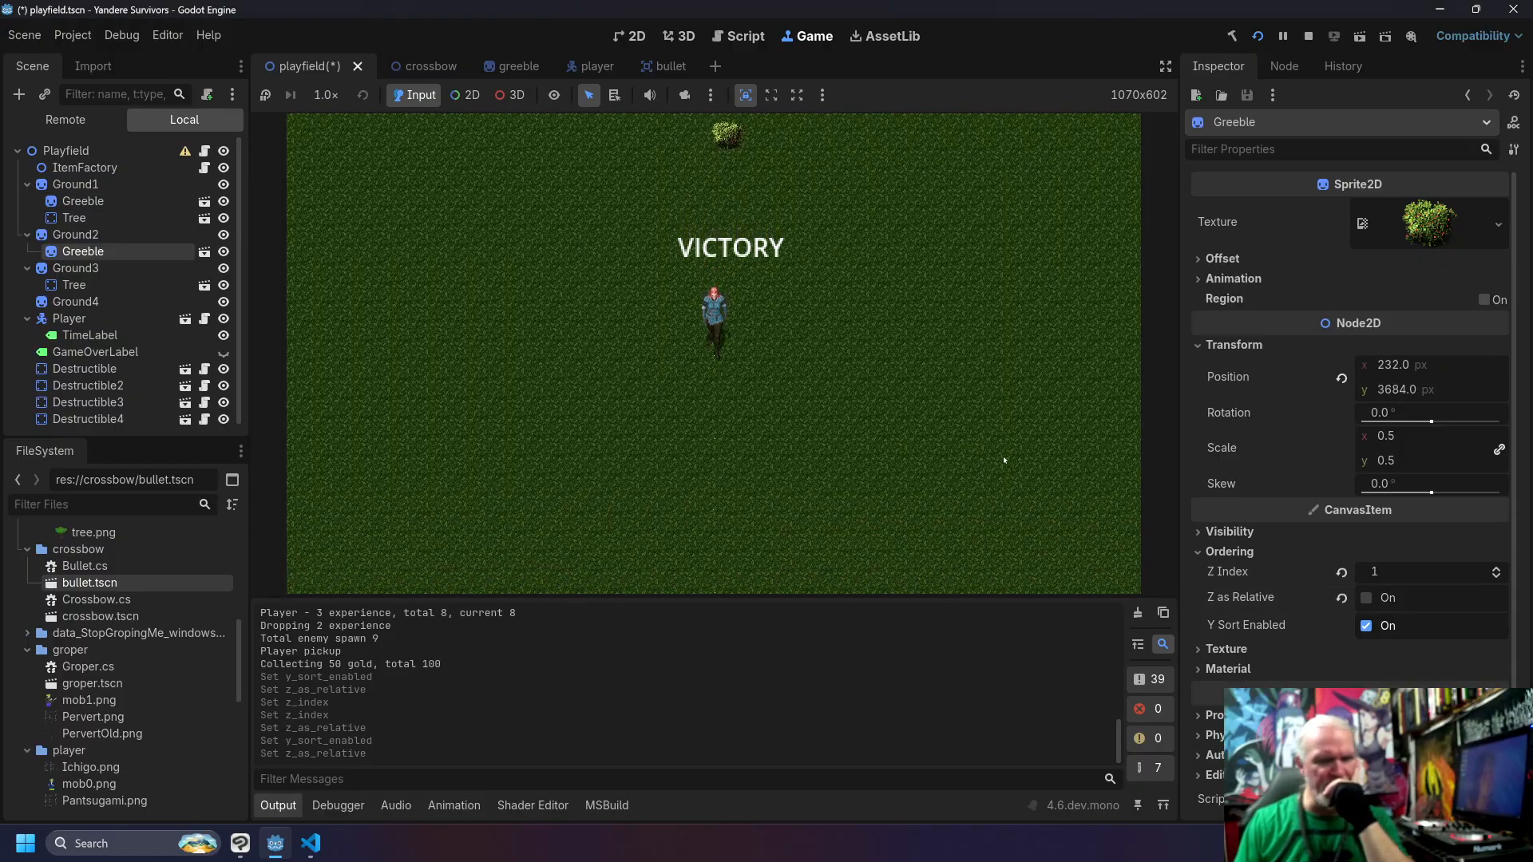
pyautogui.click(1366, 598)
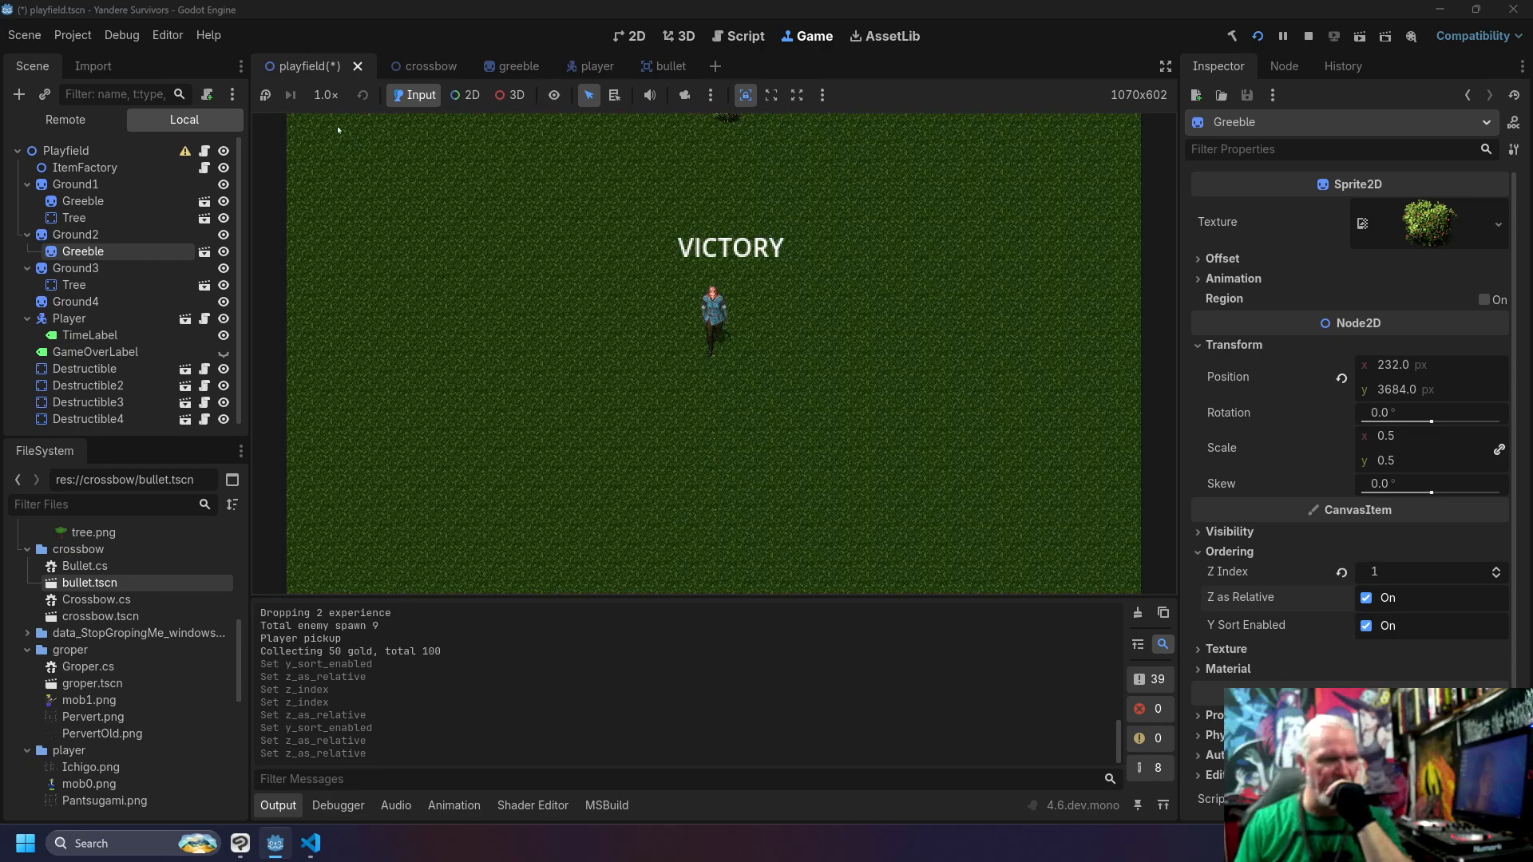
pyautogui.click(1308, 36)
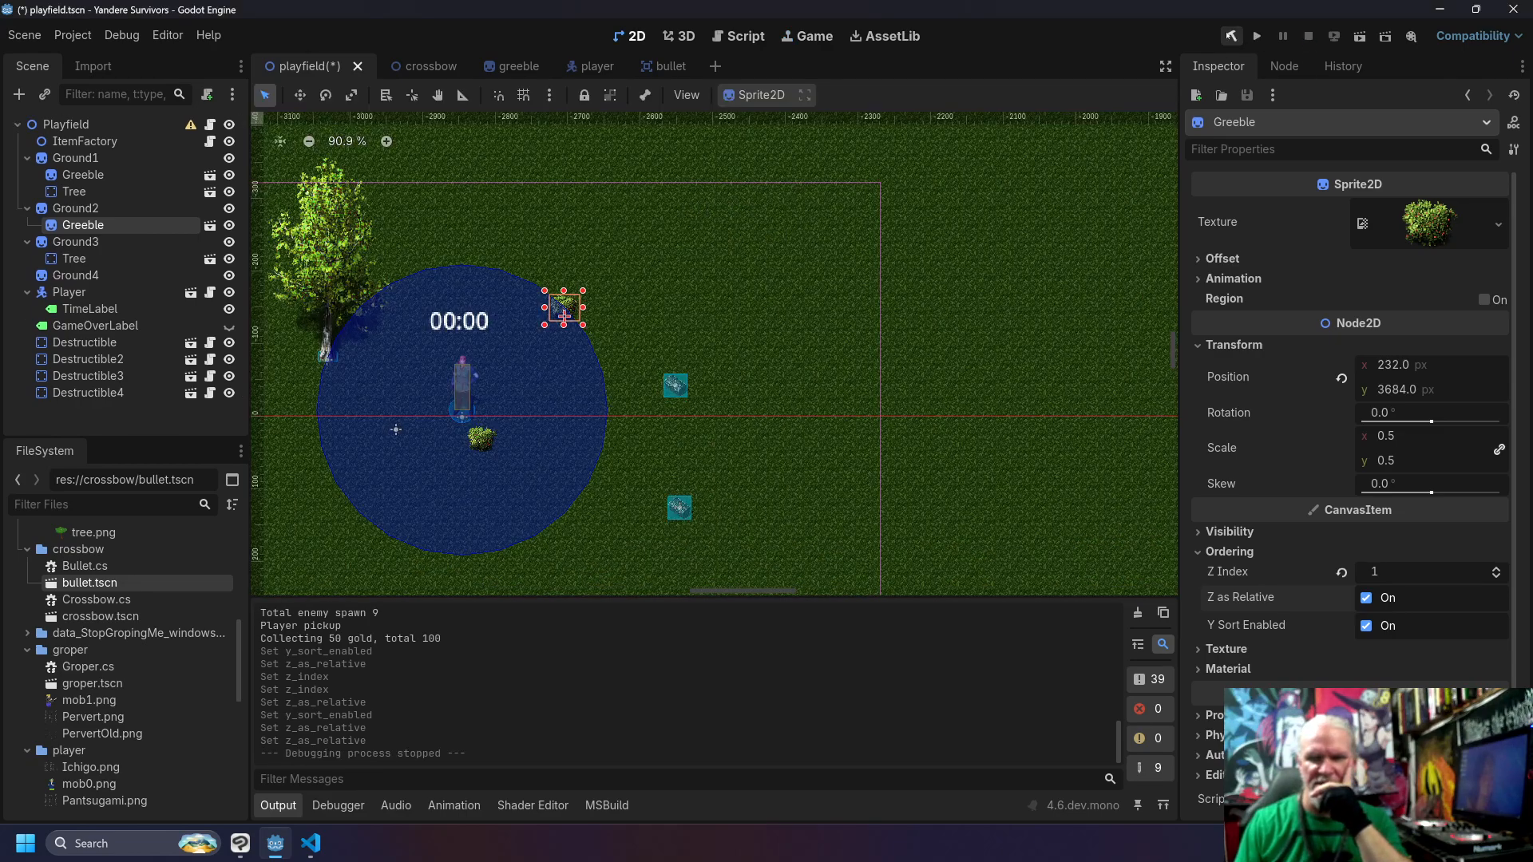
# Step: Run the project and steer the player away from the enemies while picking up experience until the countdown runs out
pyautogui.click(1257, 36)
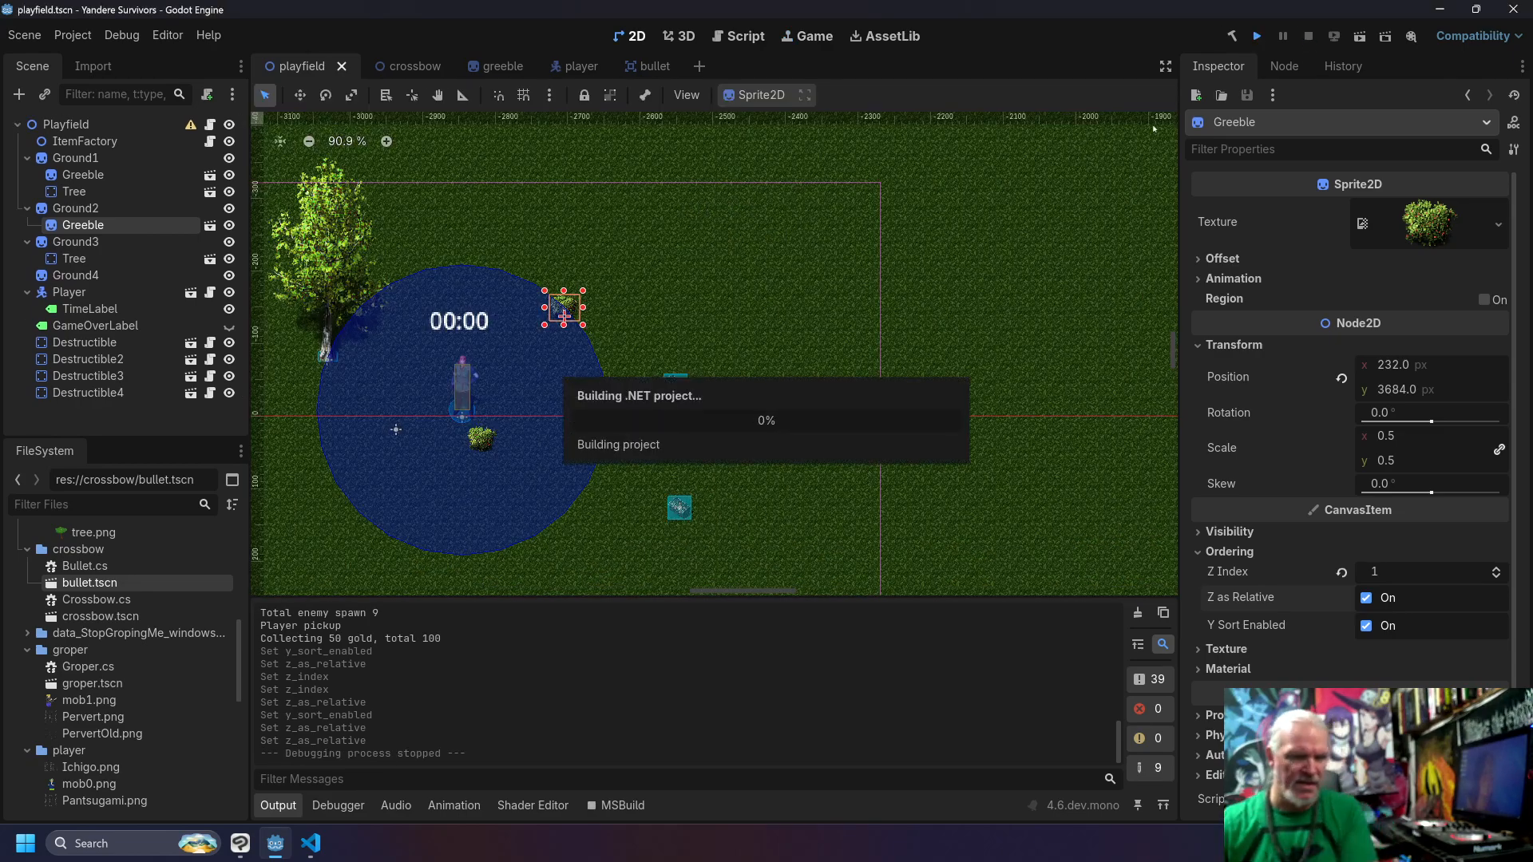
pyautogui.press('Up')
pyautogui.press('Right')
pyautogui.press('Down')
pyautogui.press('Up')
pyautogui.press('Left')
pyautogui.press('Down')
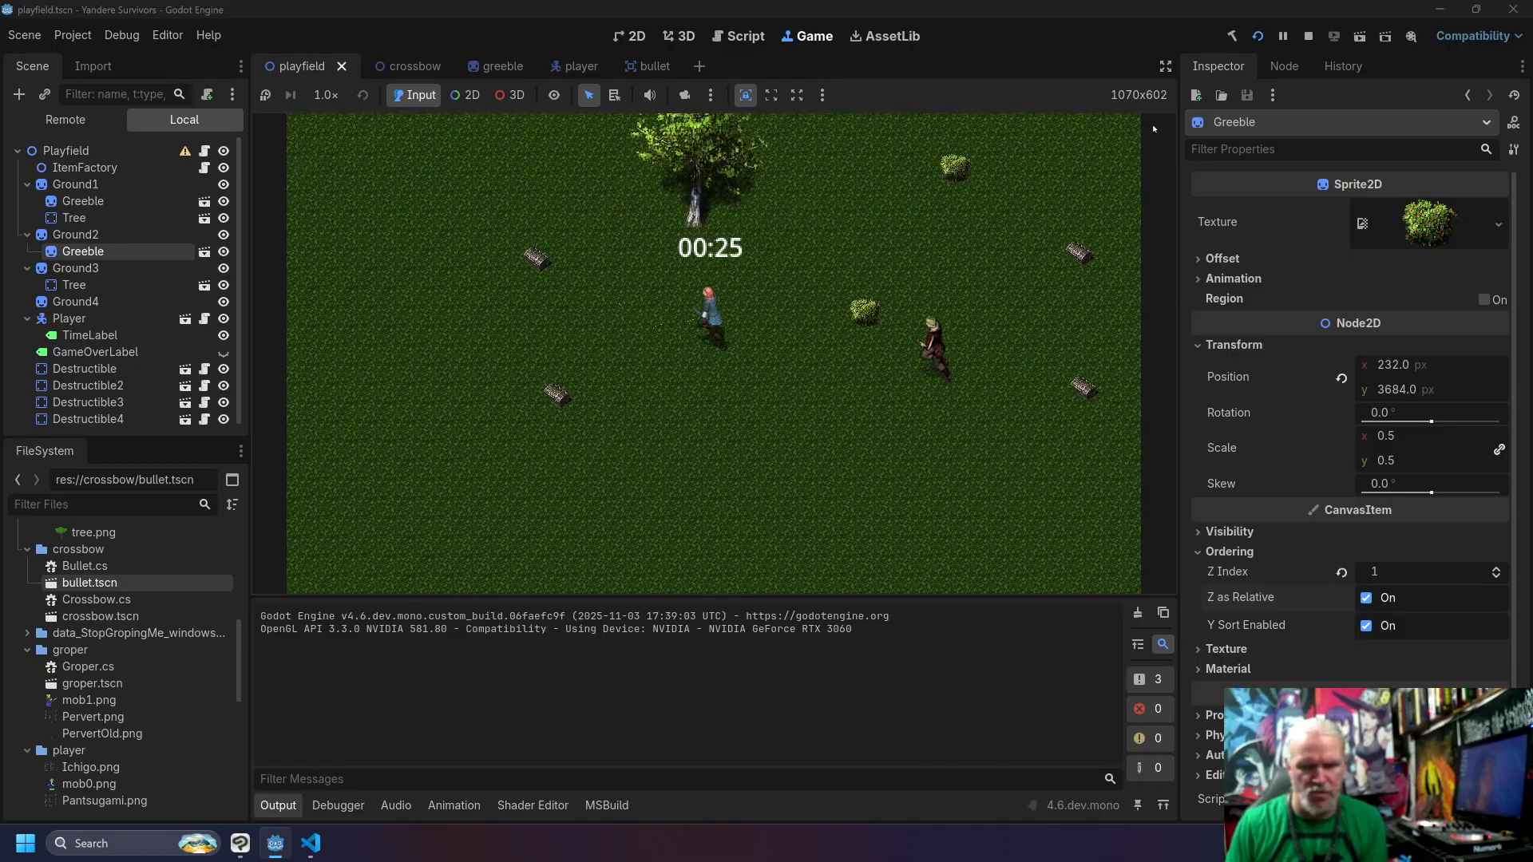
pyautogui.press('Left')
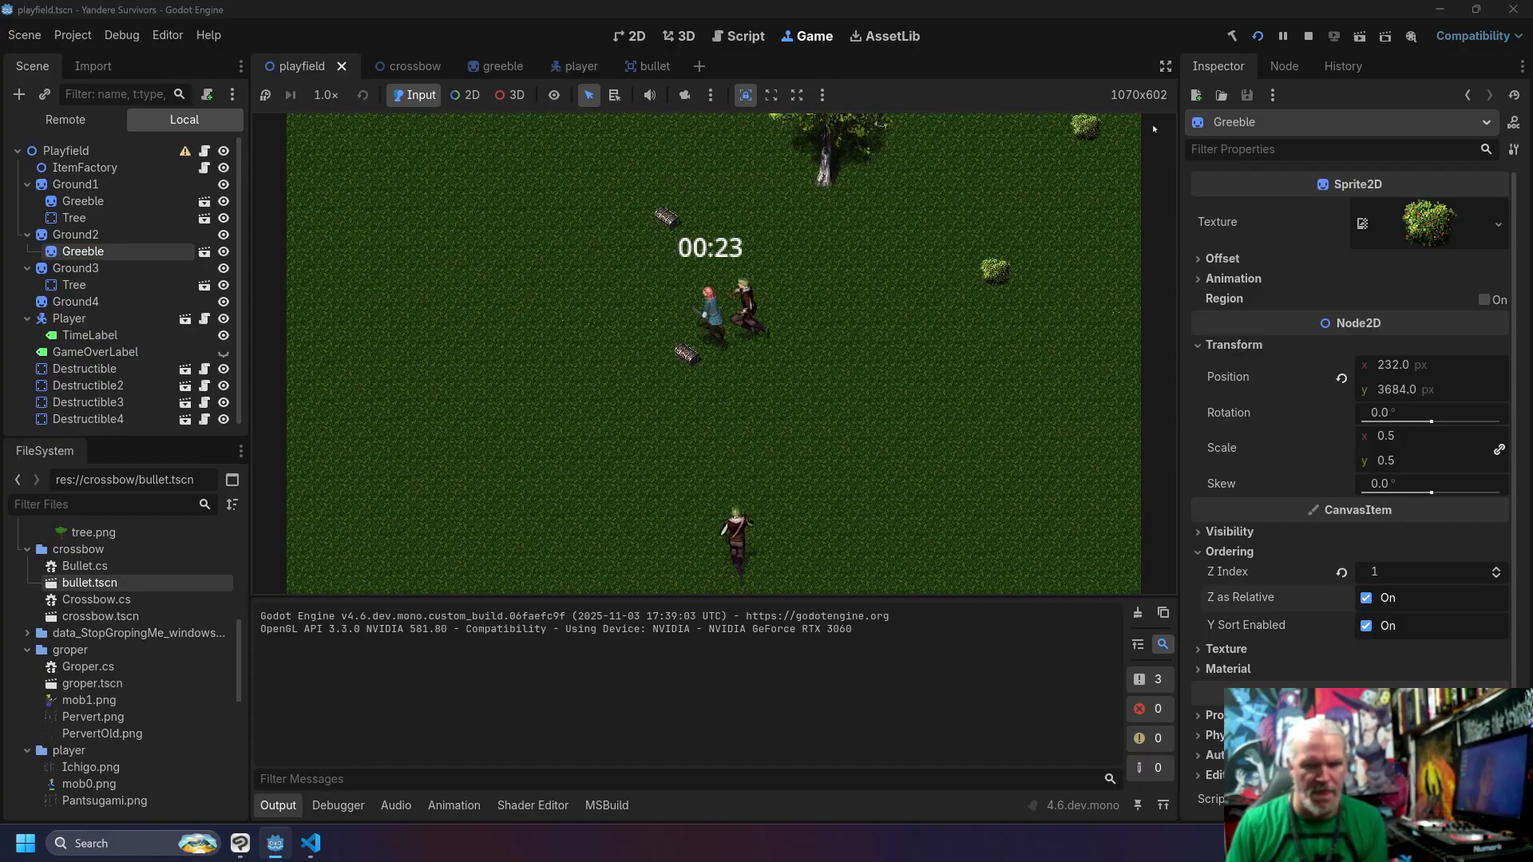
pyautogui.press('Up')
pyautogui.press('Left')
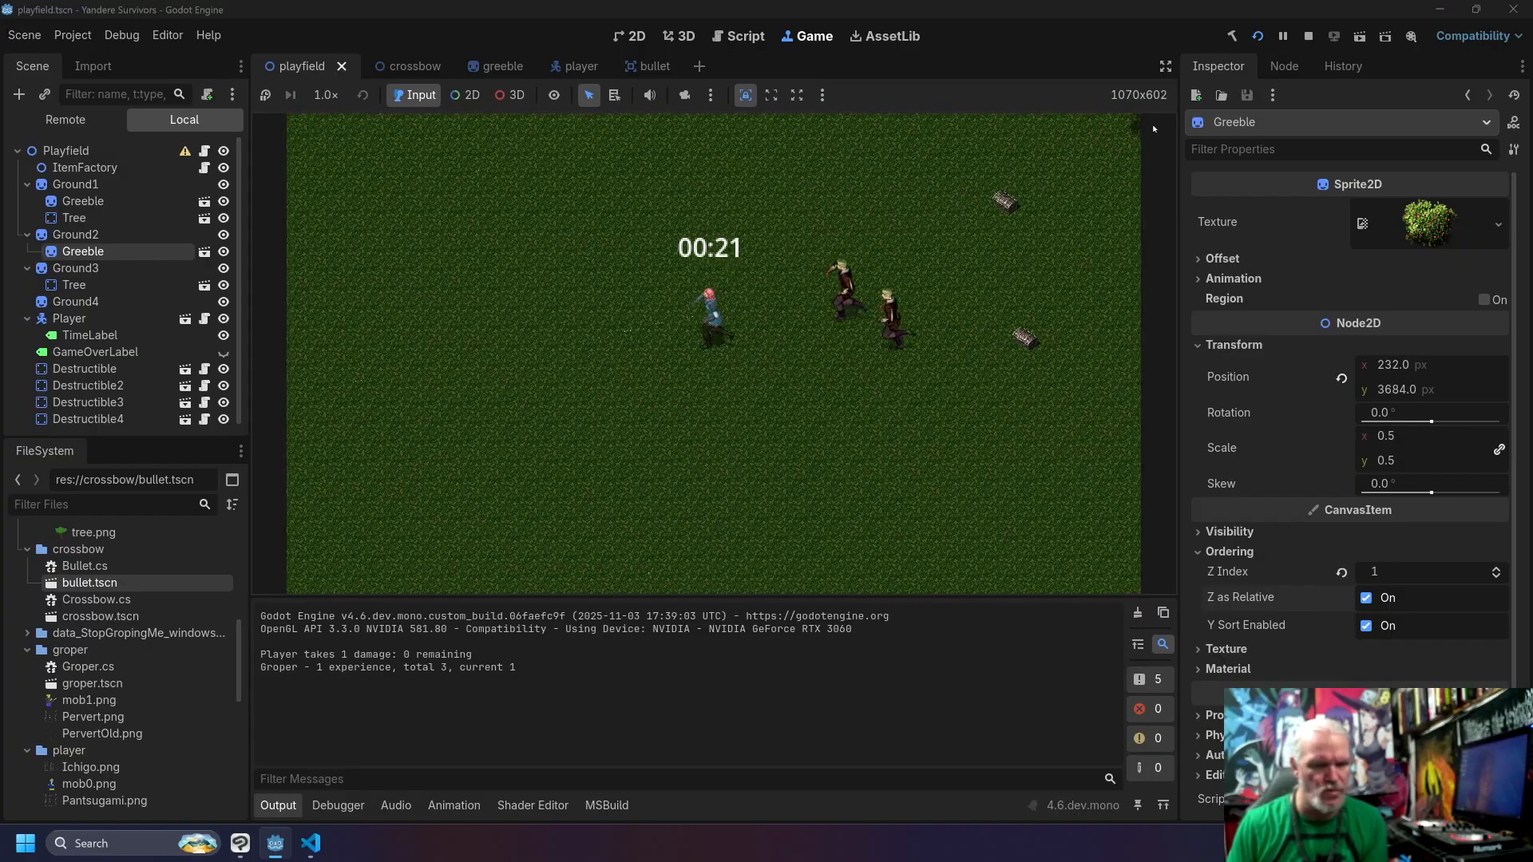
pyautogui.press('Up')
pyautogui.press('Left')
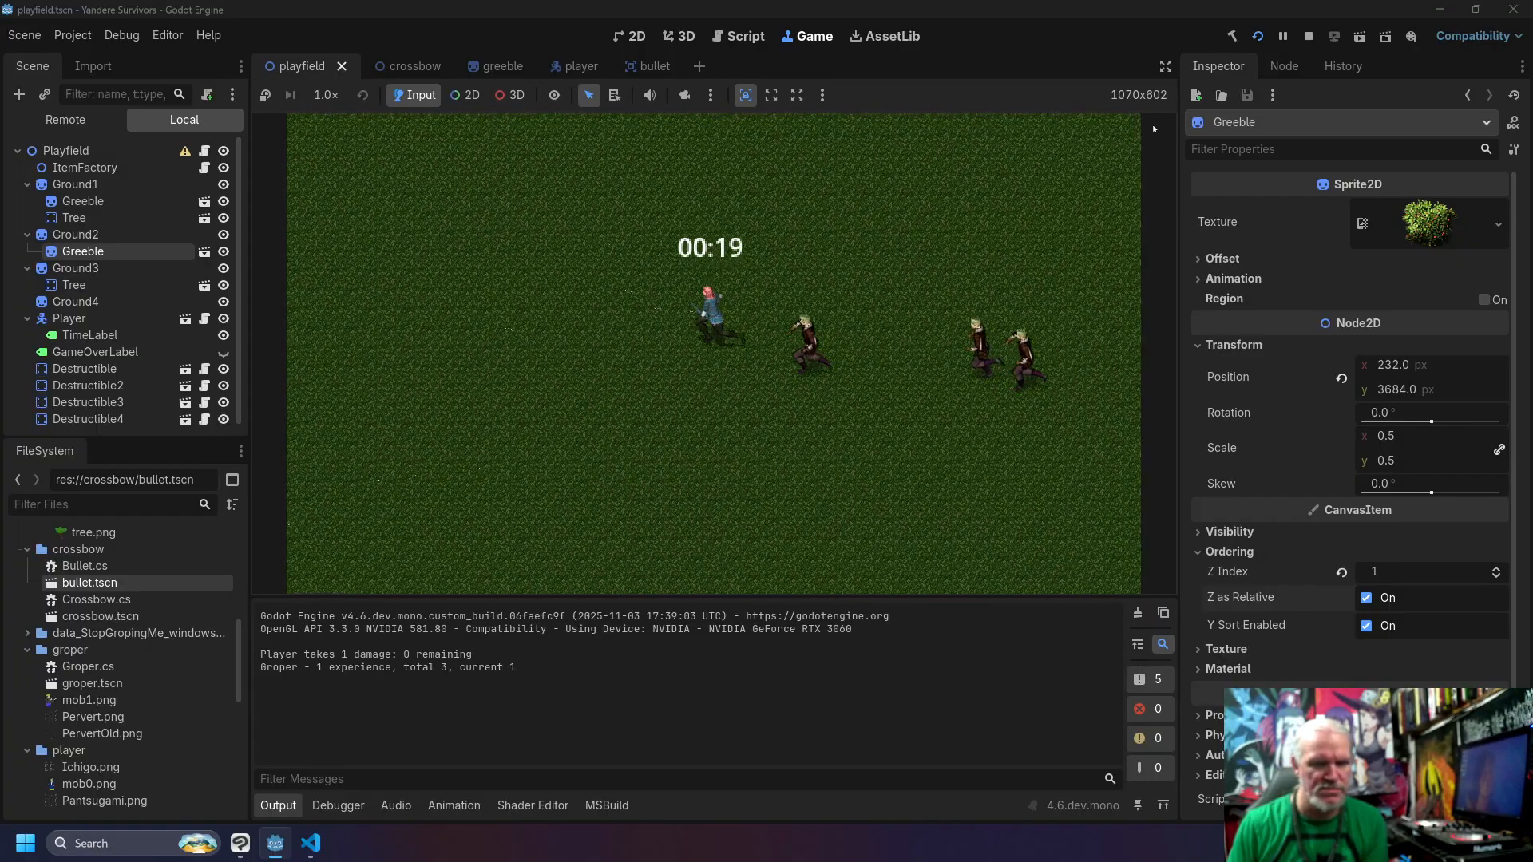
pyautogui.press('Left')
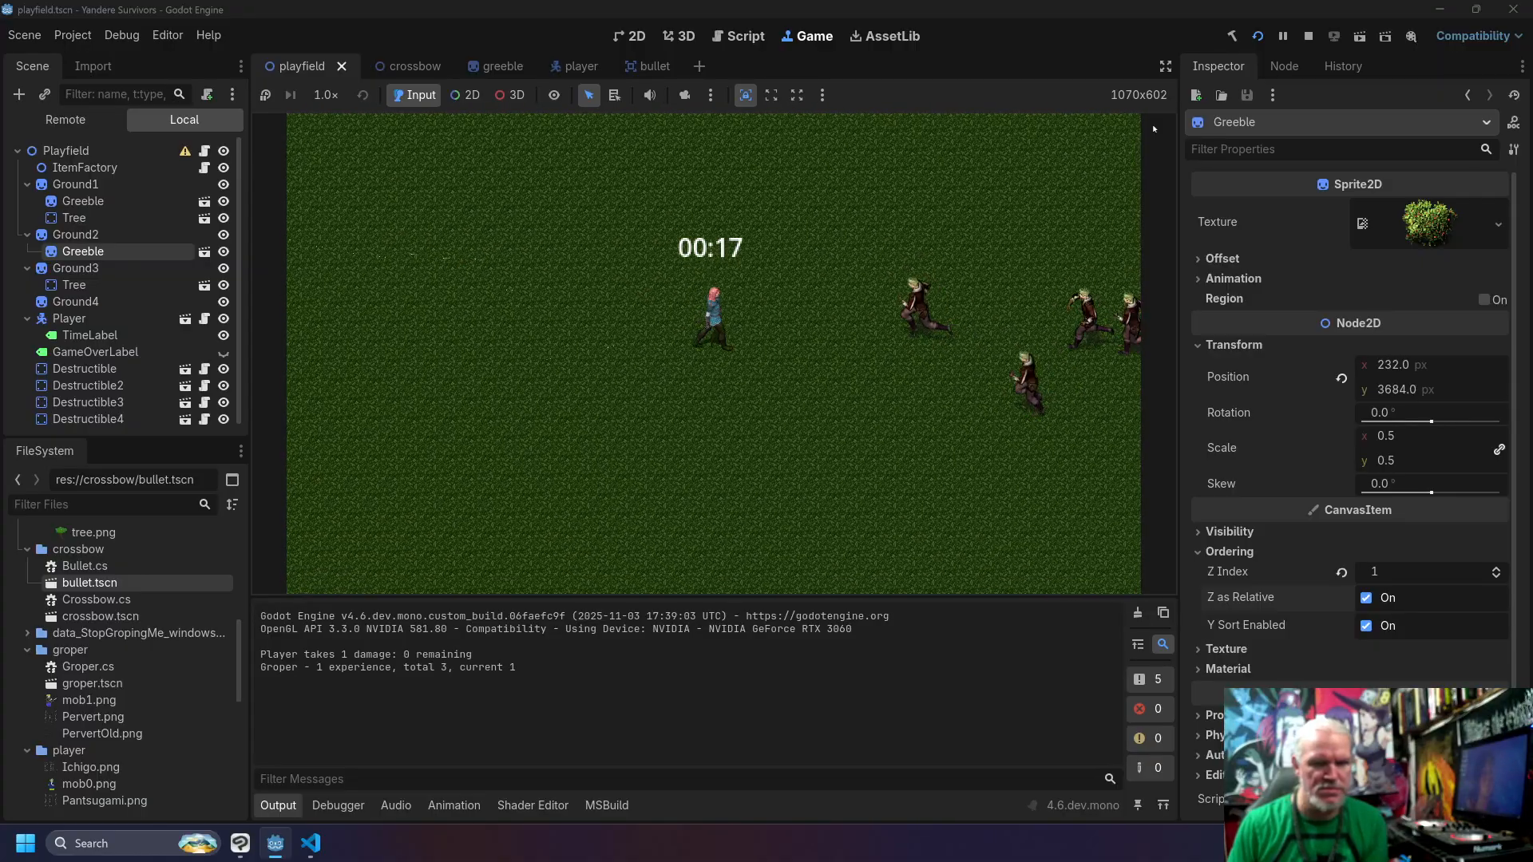
pyautogui.press('Right')
pyautogui.press('Down')
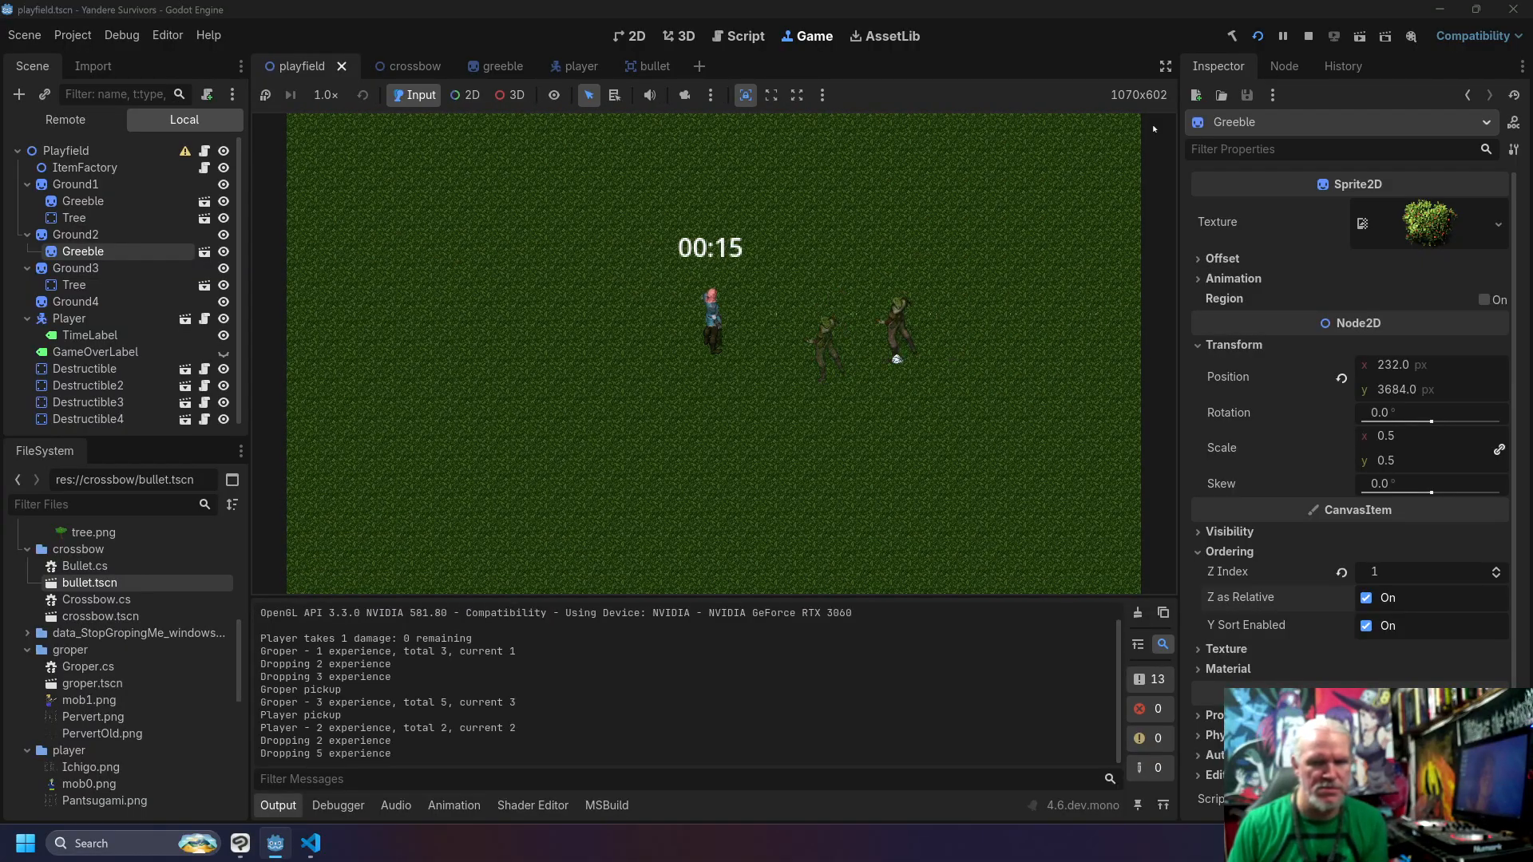
pyautogui.press('Up')
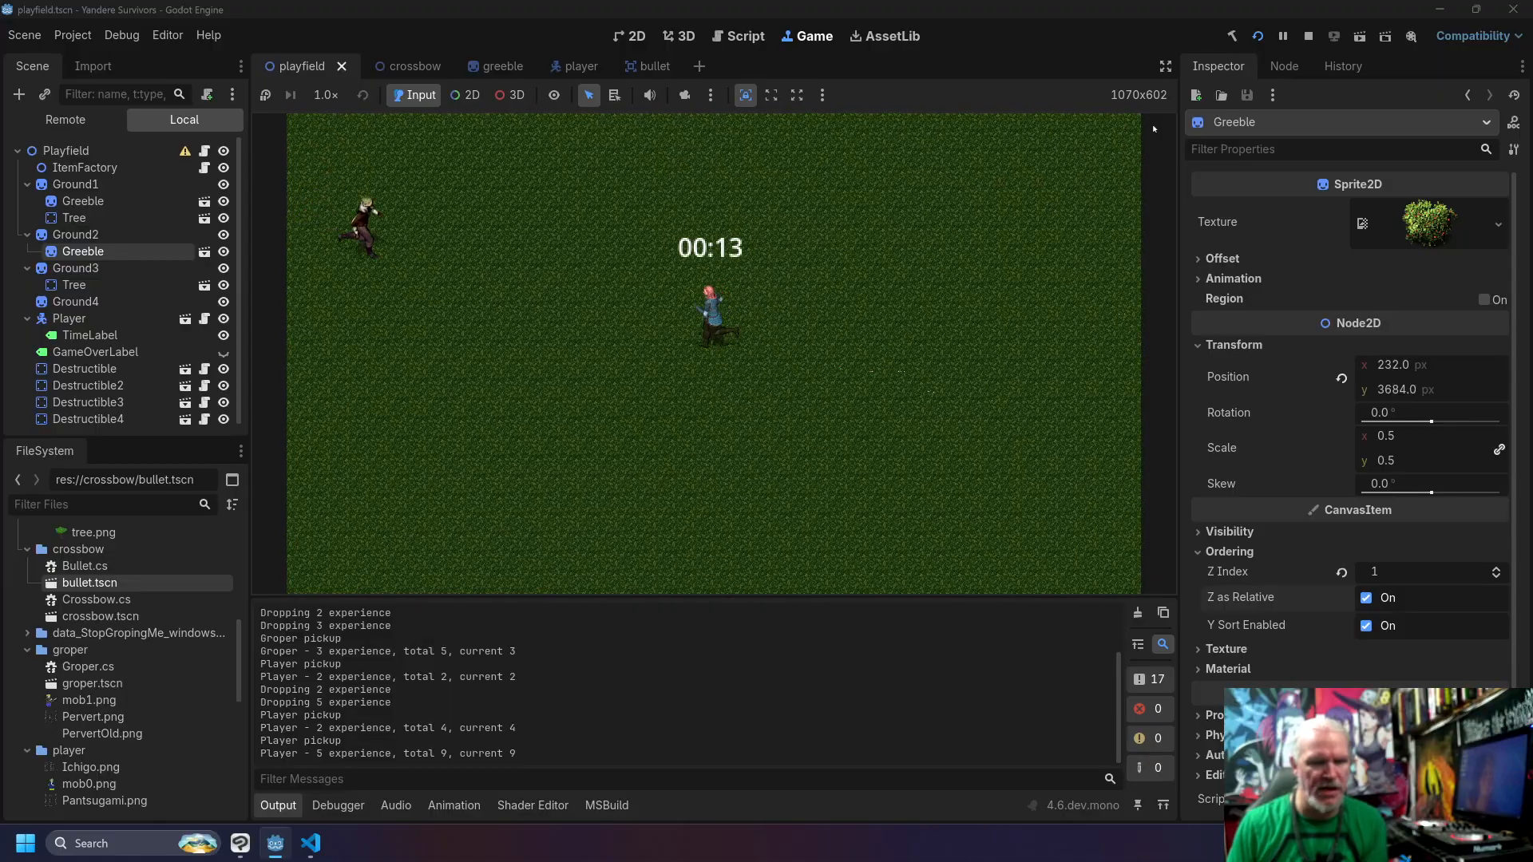
pyautogui.press('Left')
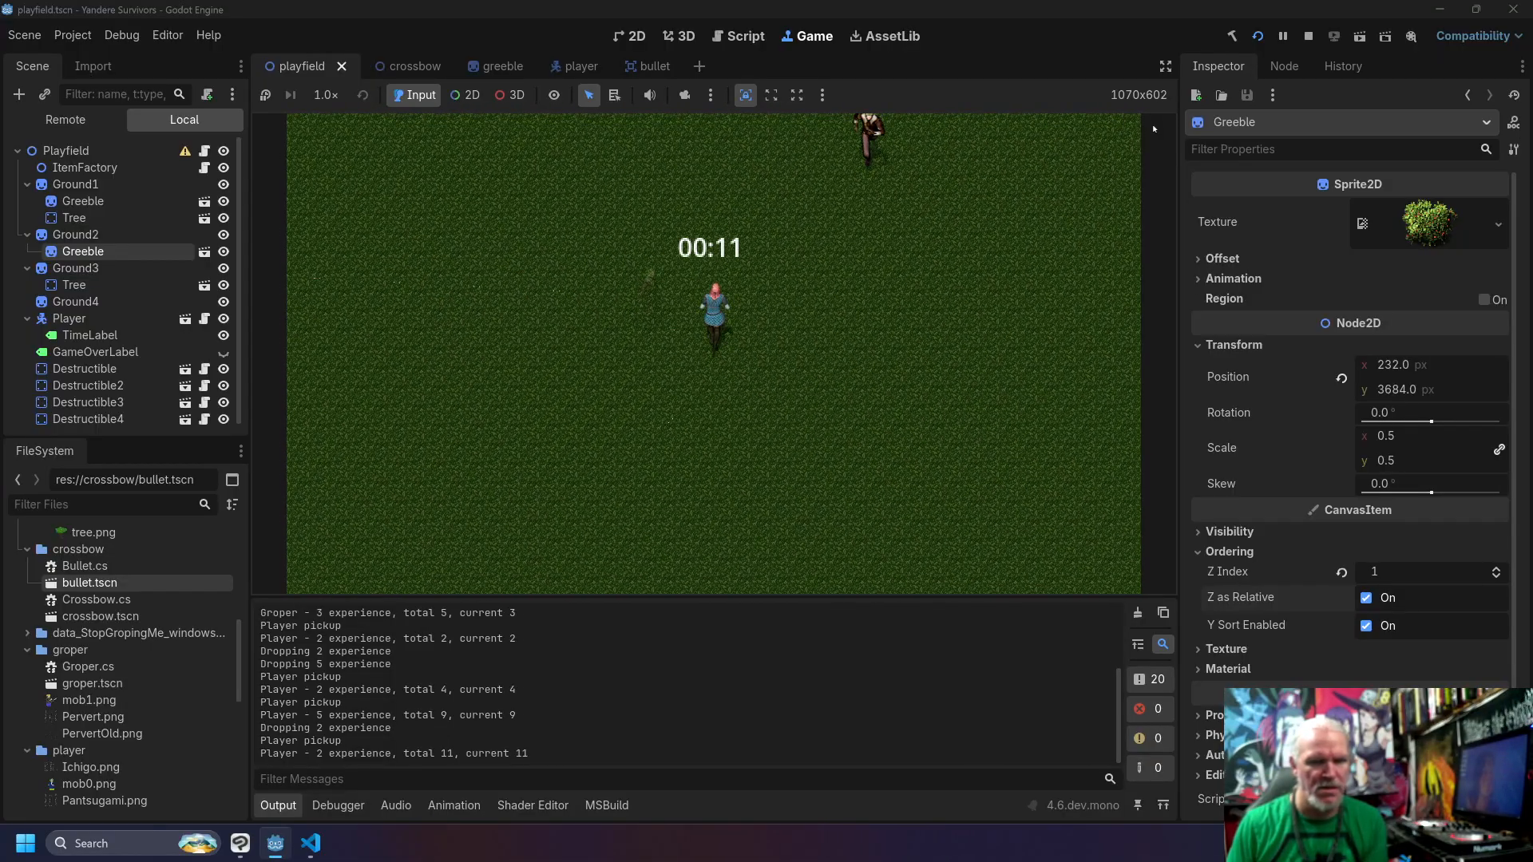
pyautogui.press('Left')
pyautogui.press('Down')
pyautogui.press('Left')
pyautogui.press('Down')
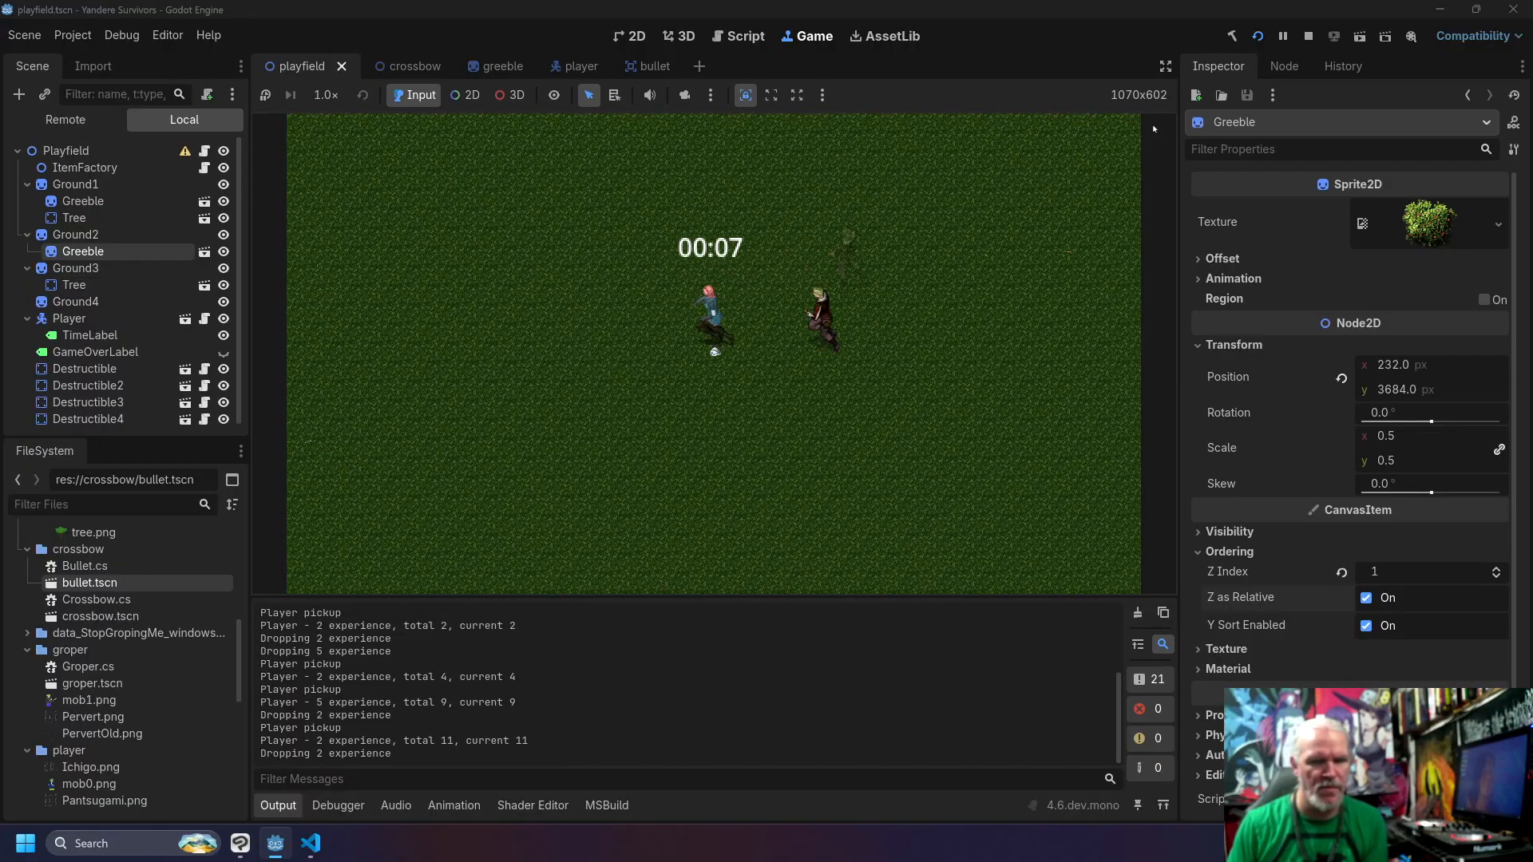
pyautogui.press('Left')
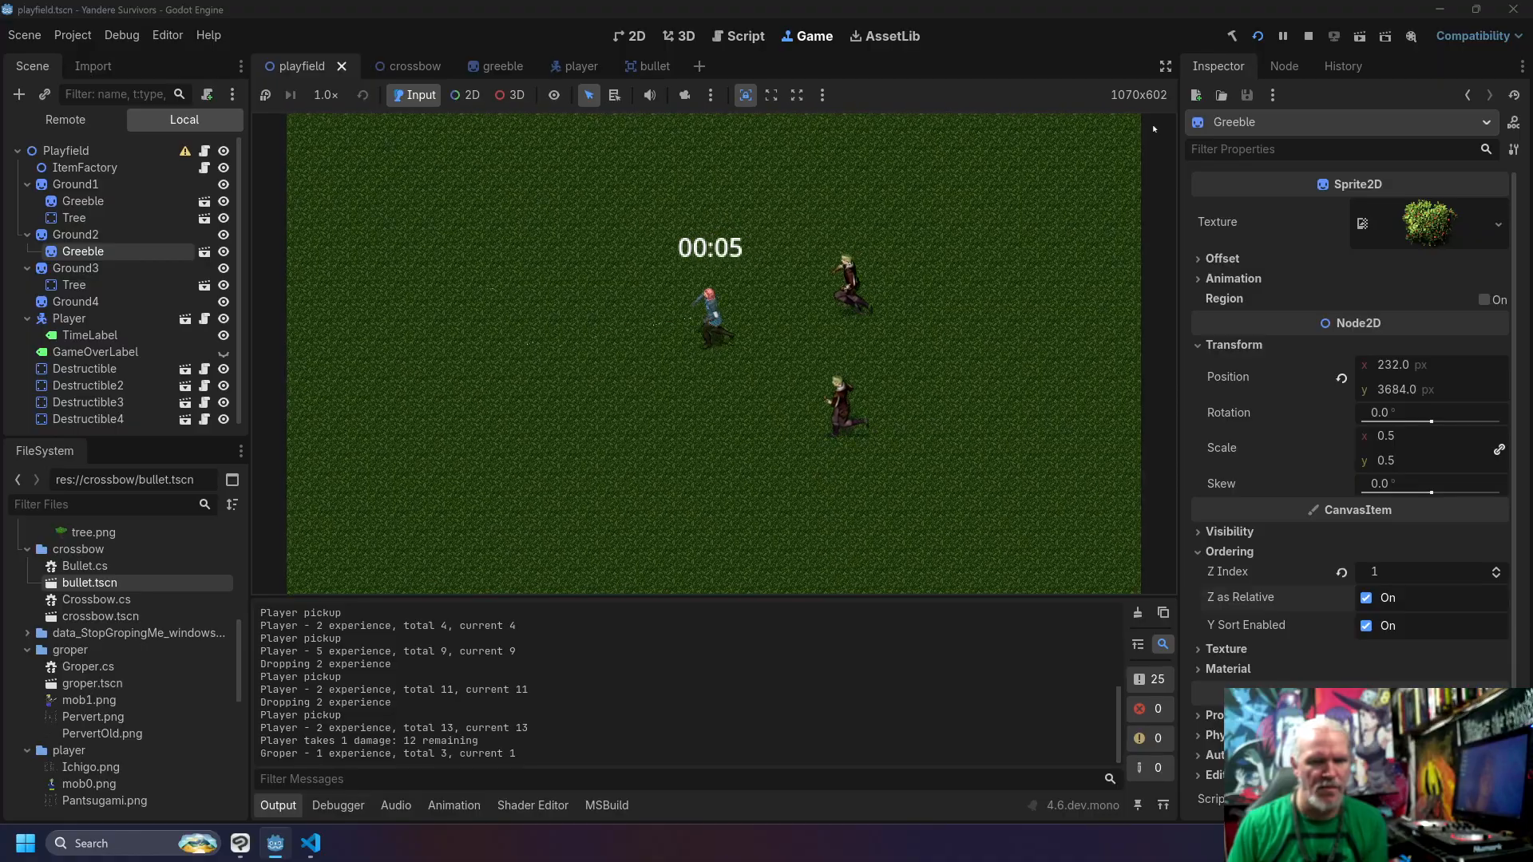
pyautogui.press('Down')
pyautogui.press('Left')
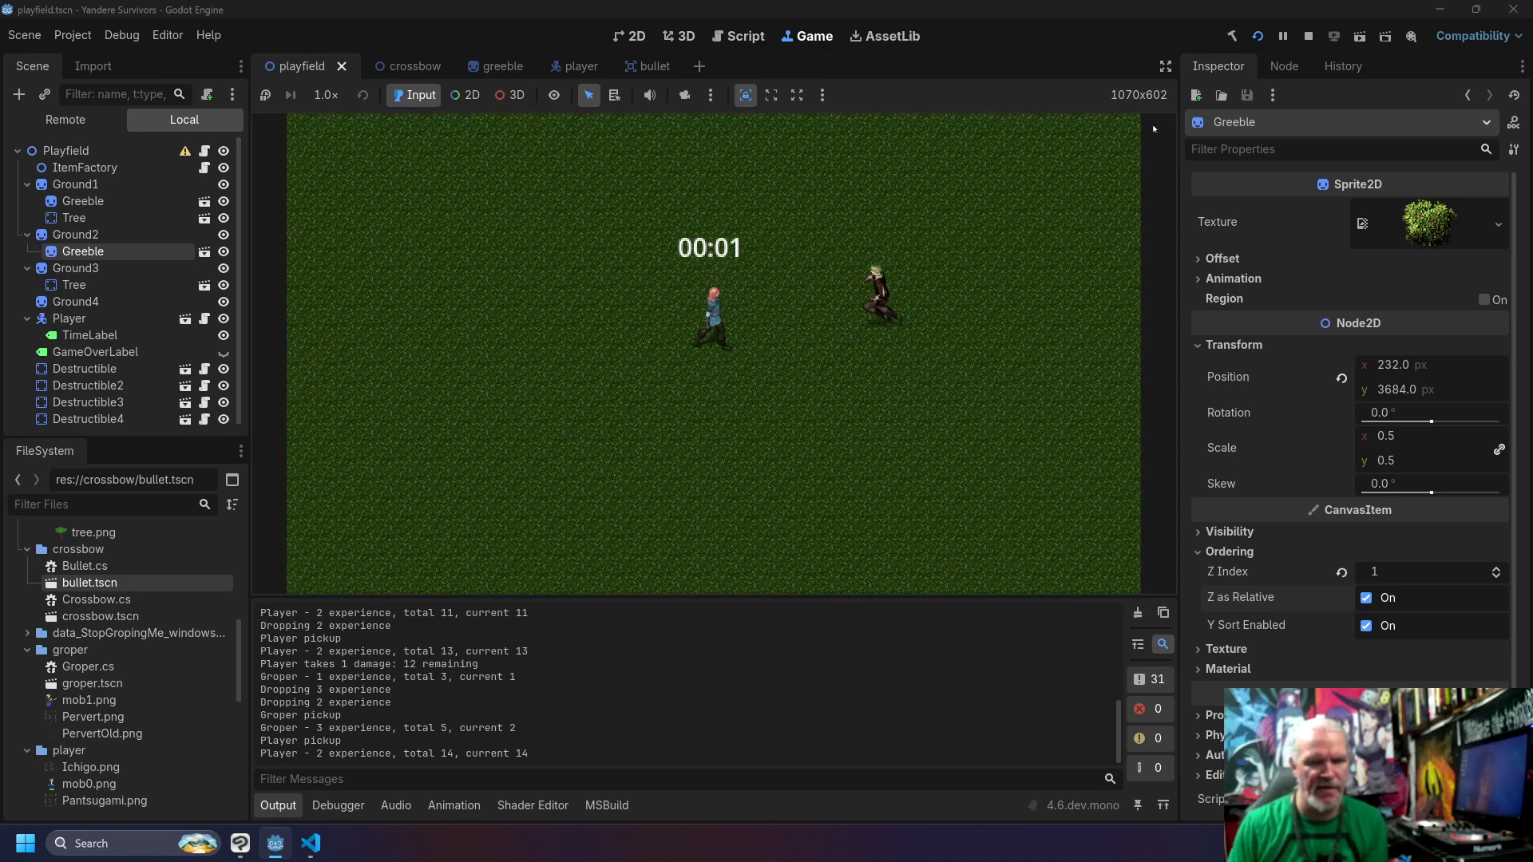
# Step: Walk the player back to the tree and bushes area, passing the destructibles and collecting their gold
pyautogui.press('Right')
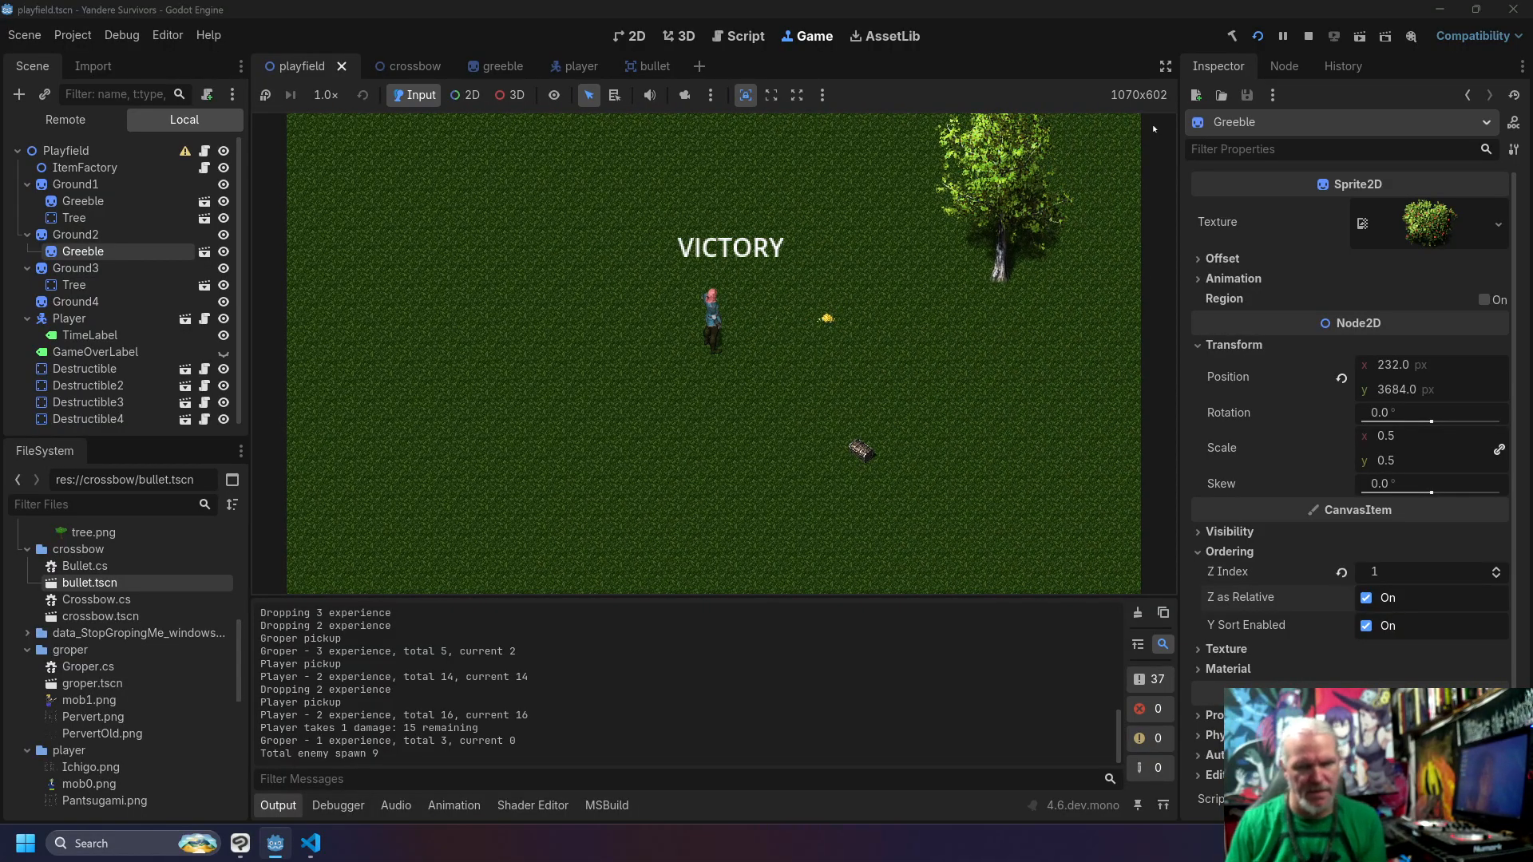
pyautogui.press('Right')
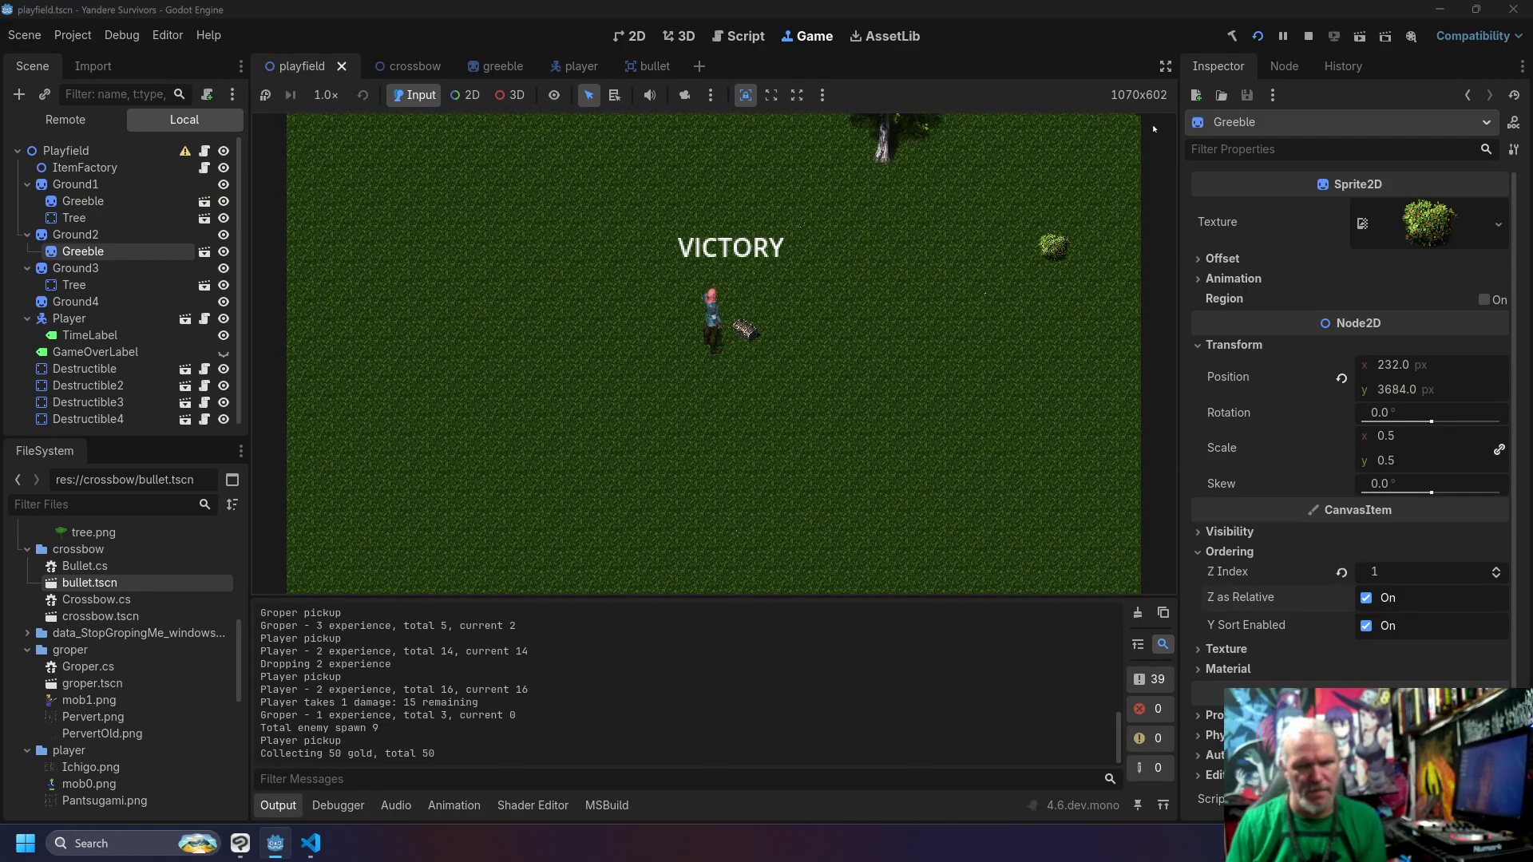
pyautogui.press('Right')
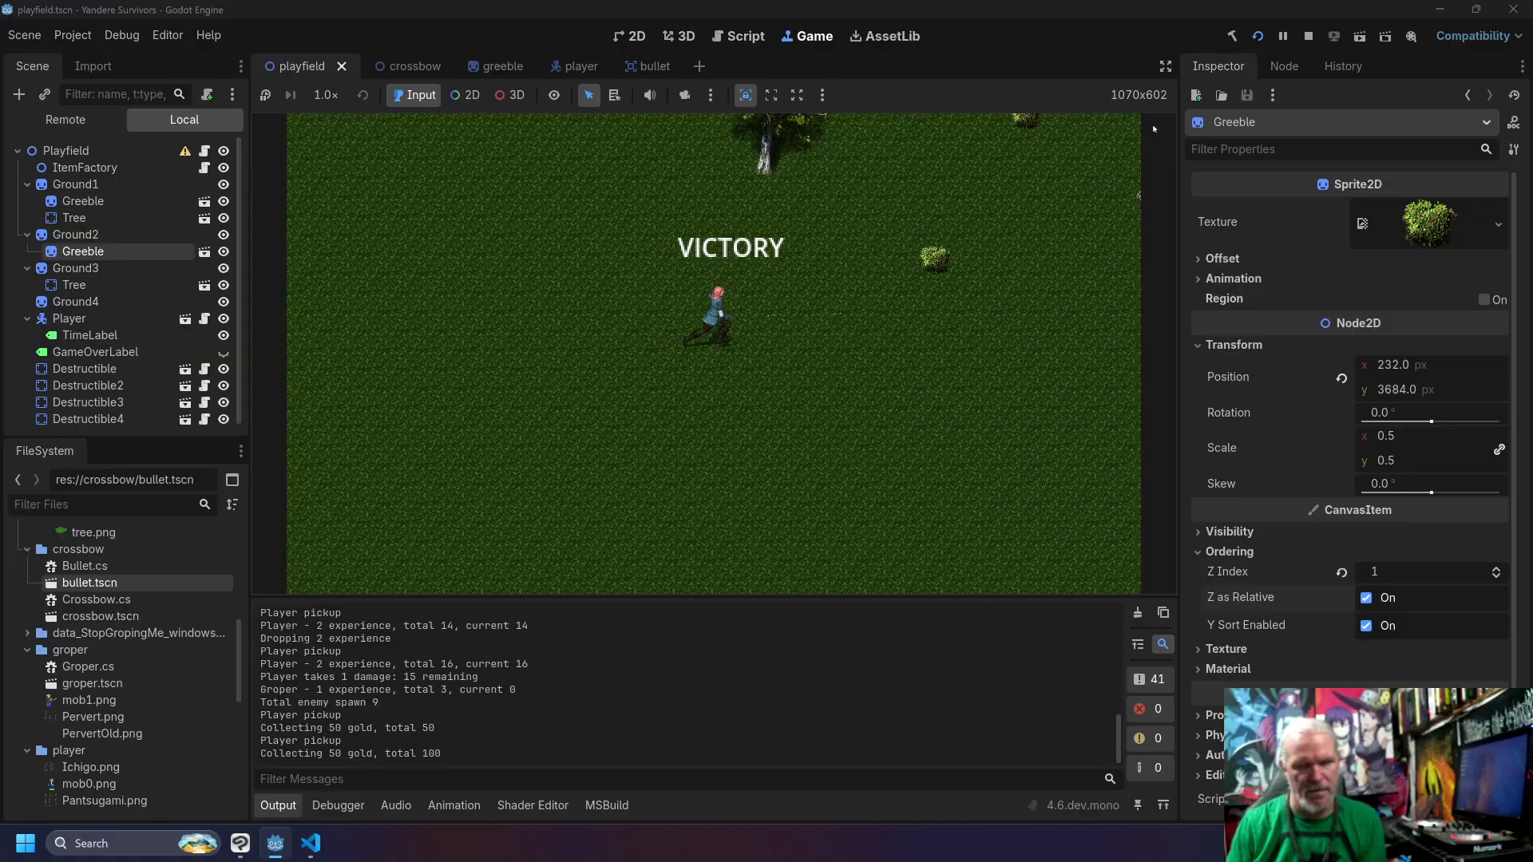
pyautogui.press('Right')
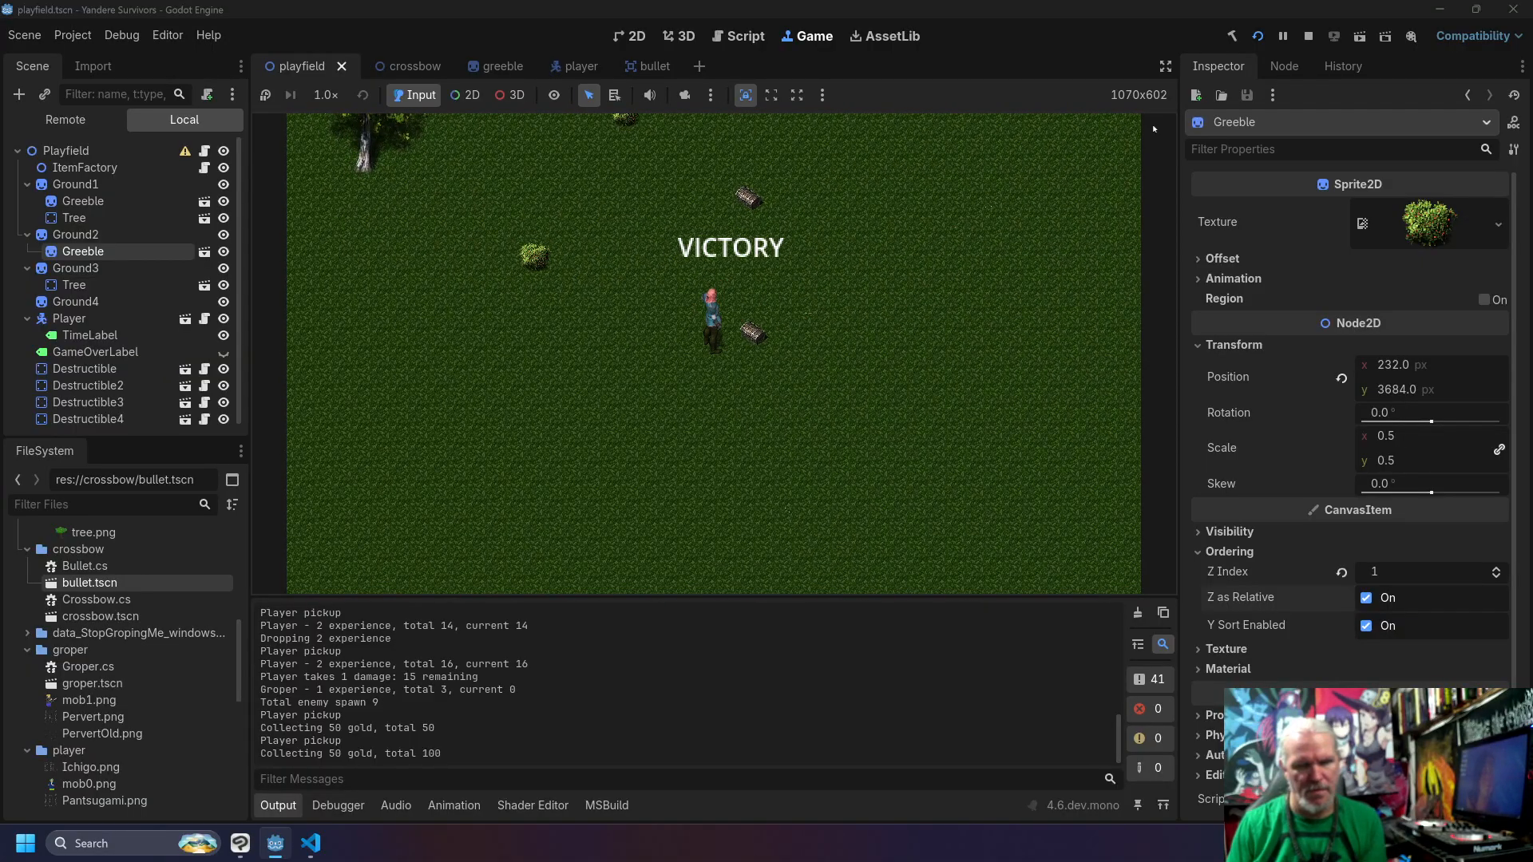
pyautogui.press('Up')
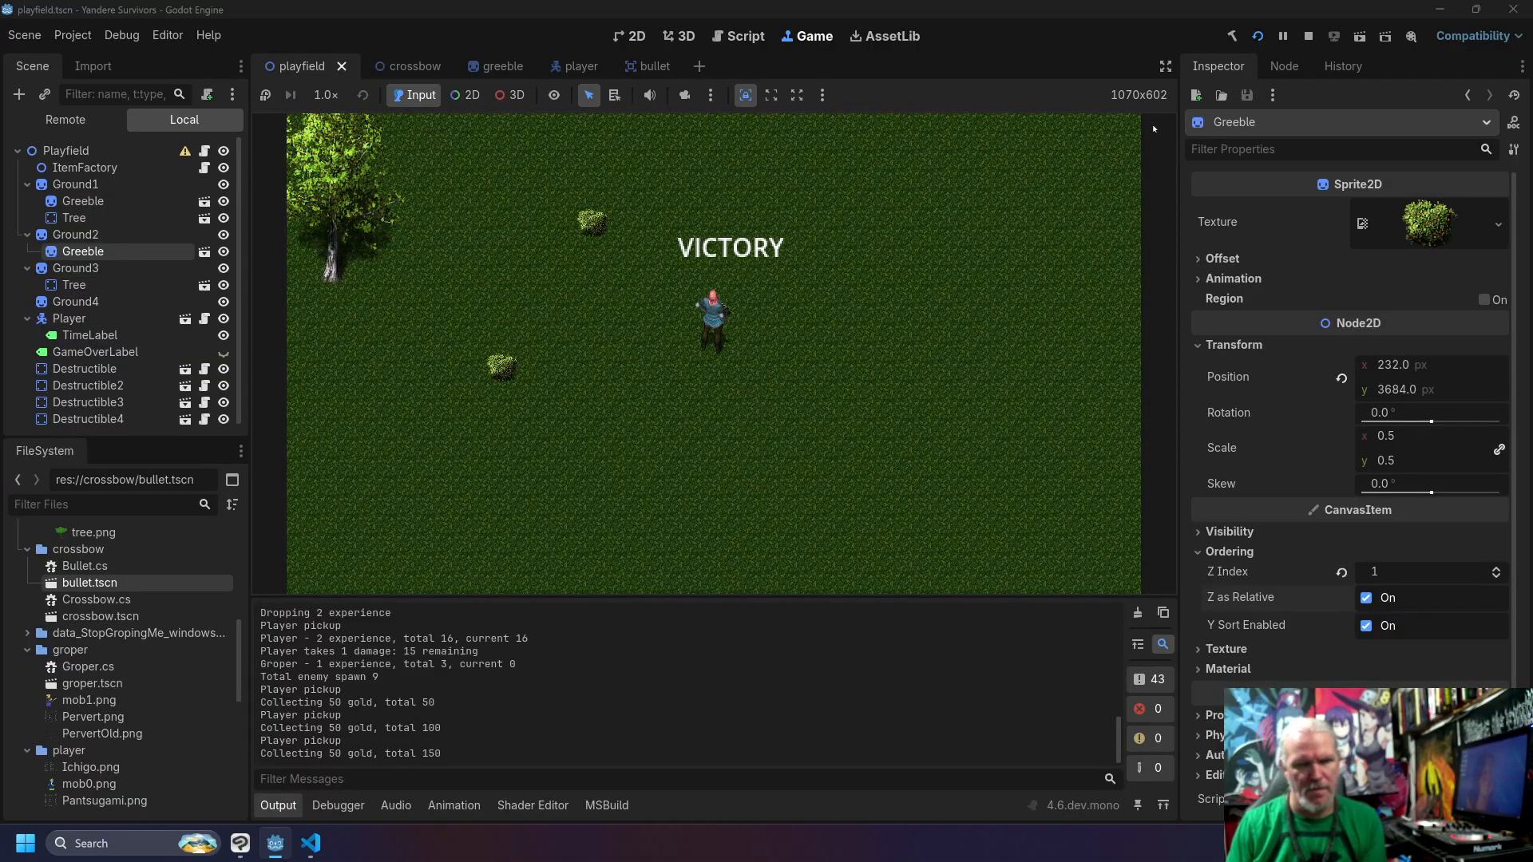
# Step: Move the player above, below and across both bushes to test whether they overlap the player correctly
pyautogui.press('Up')
pyautogui.press('Left')
pyautogui.press('Up')
pyautogui.press('Down')
pyautogui.press('Right')
pyautogui.press('Up')
pyautogui.press('Left')
pyautogui.press('Down')
pyautogui.press('Left')
pyautogui.press('Down')
pyautogui.press('Left')
pyautogui.press('Up')
pyautogui.press('Down')
pyautogui.press('Up')
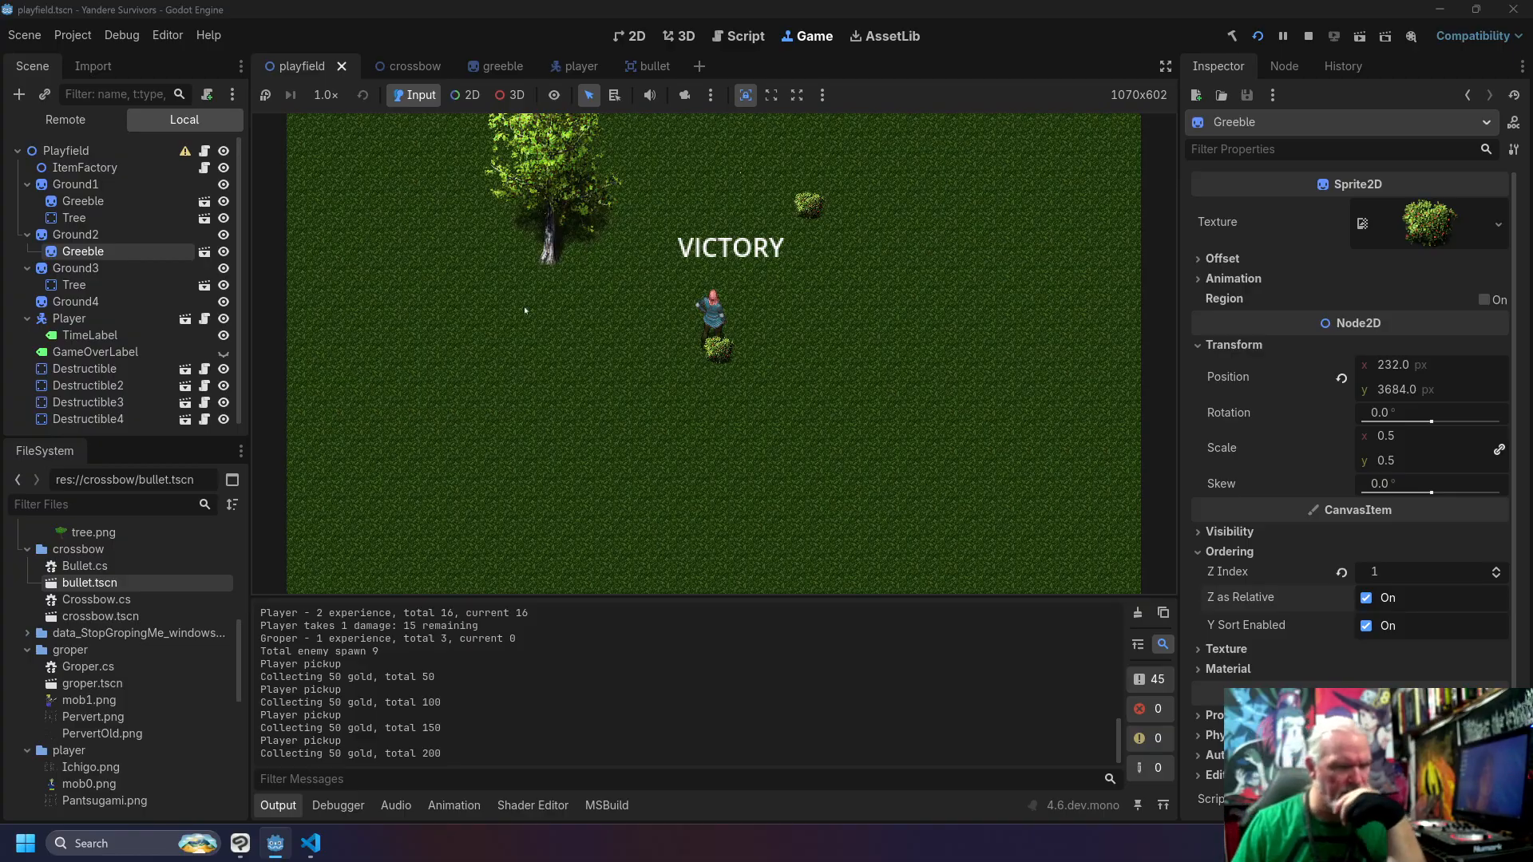
# Step: Stop the game and compare the Ground1 bush's ordering settings with those of the Ground3 Tree
pyautogui.click(88, 201)
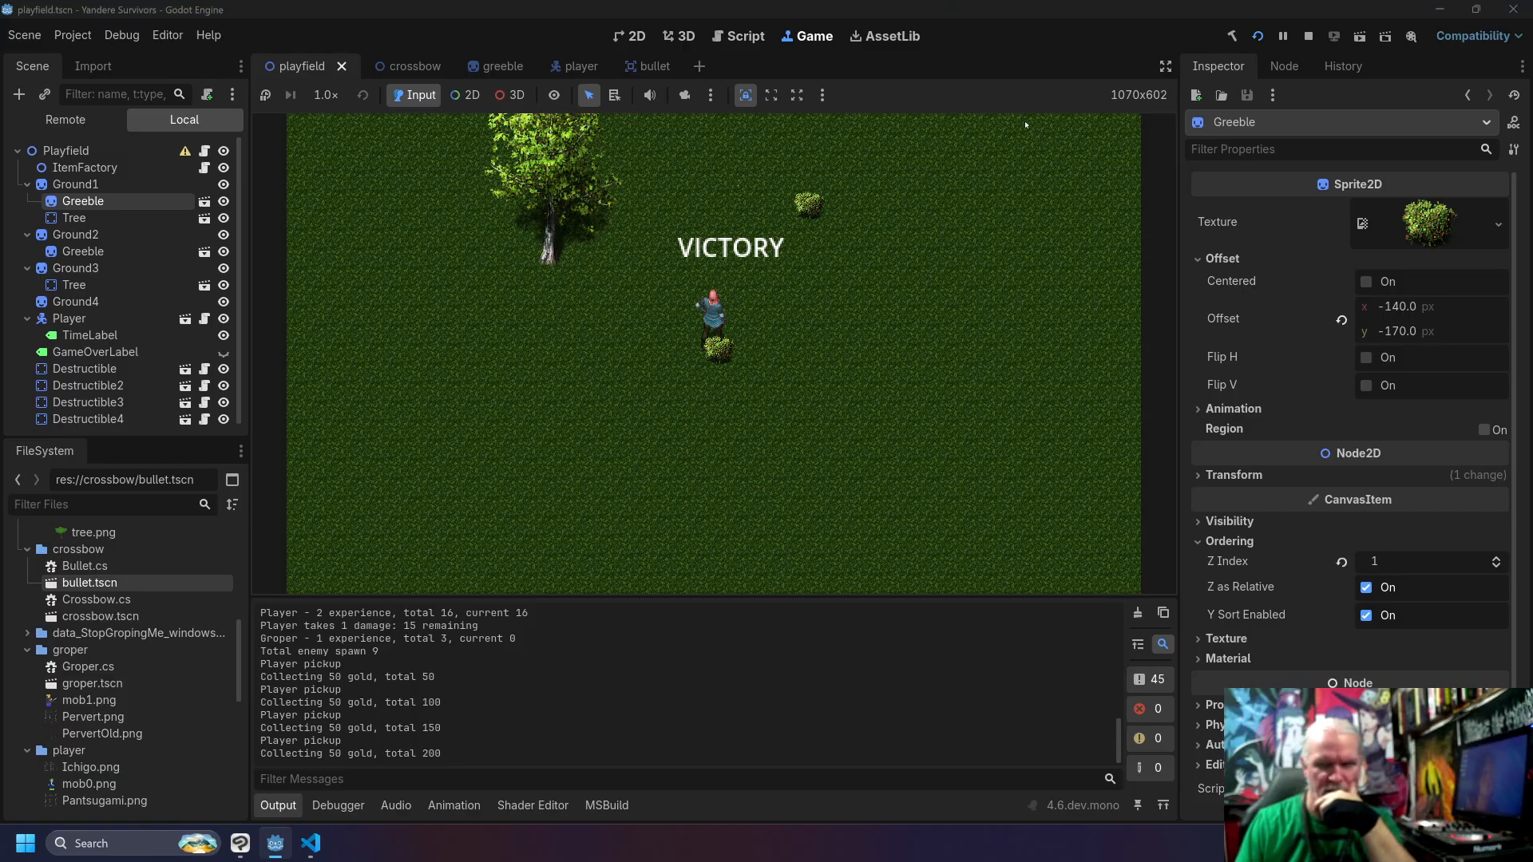
pyautogui.click(1308, 36)
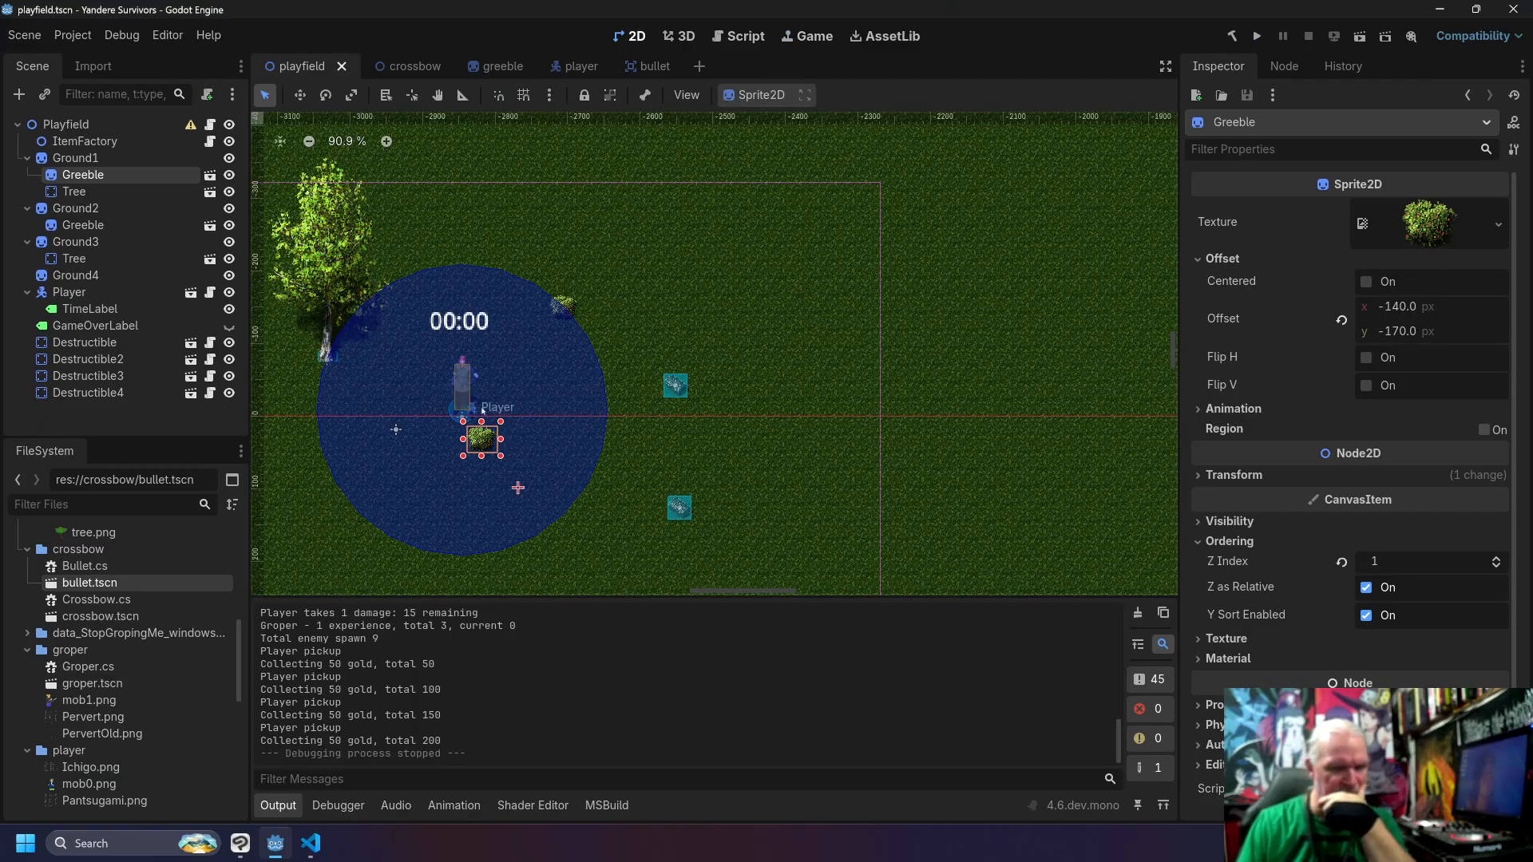
pyautogui.click(99, 259)
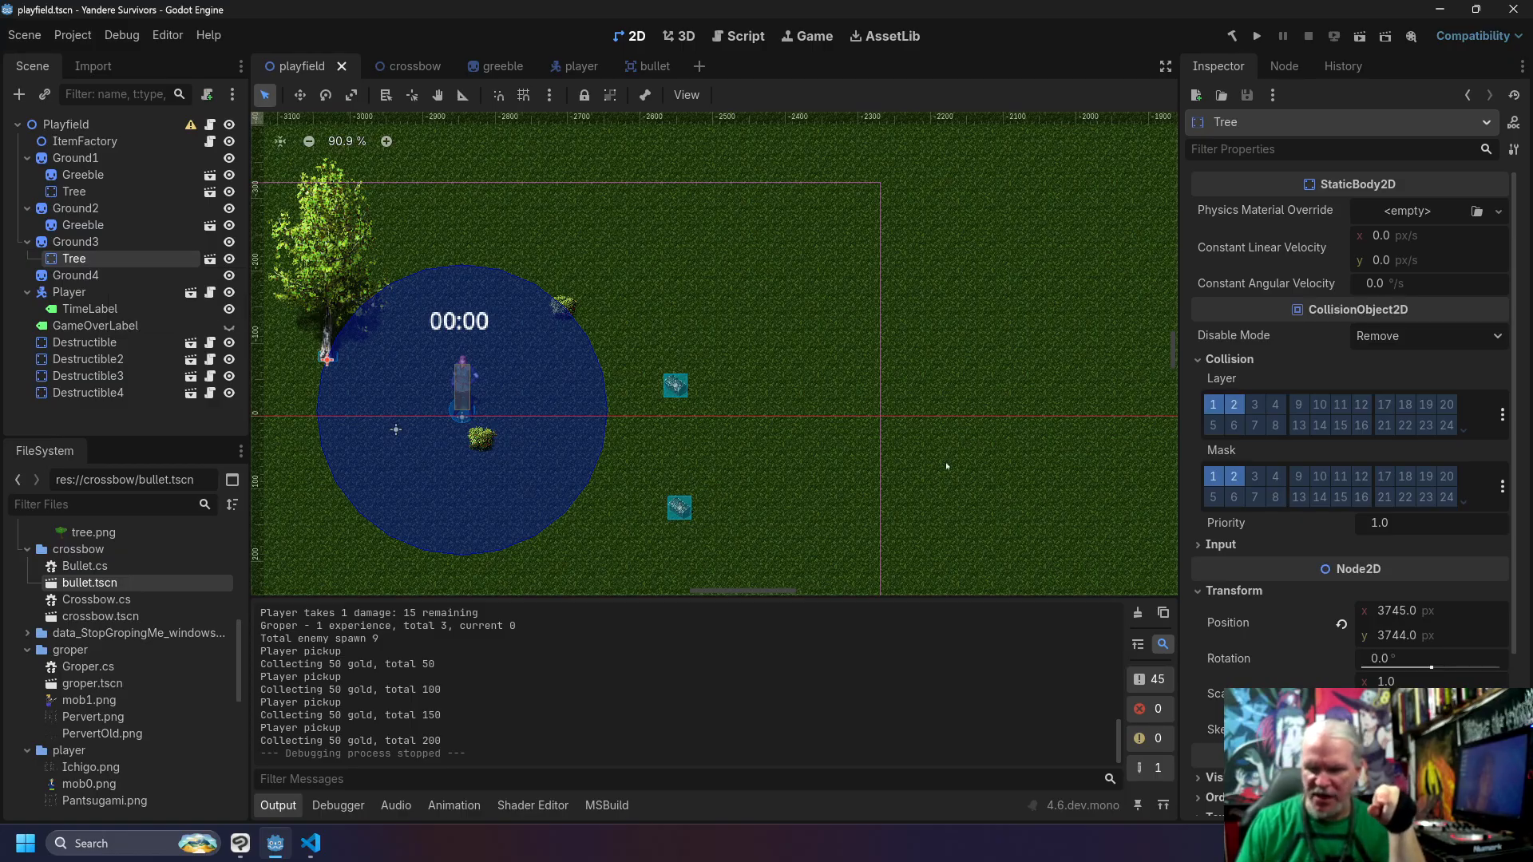
pyautogui.scroll(-3, 1329, 478)
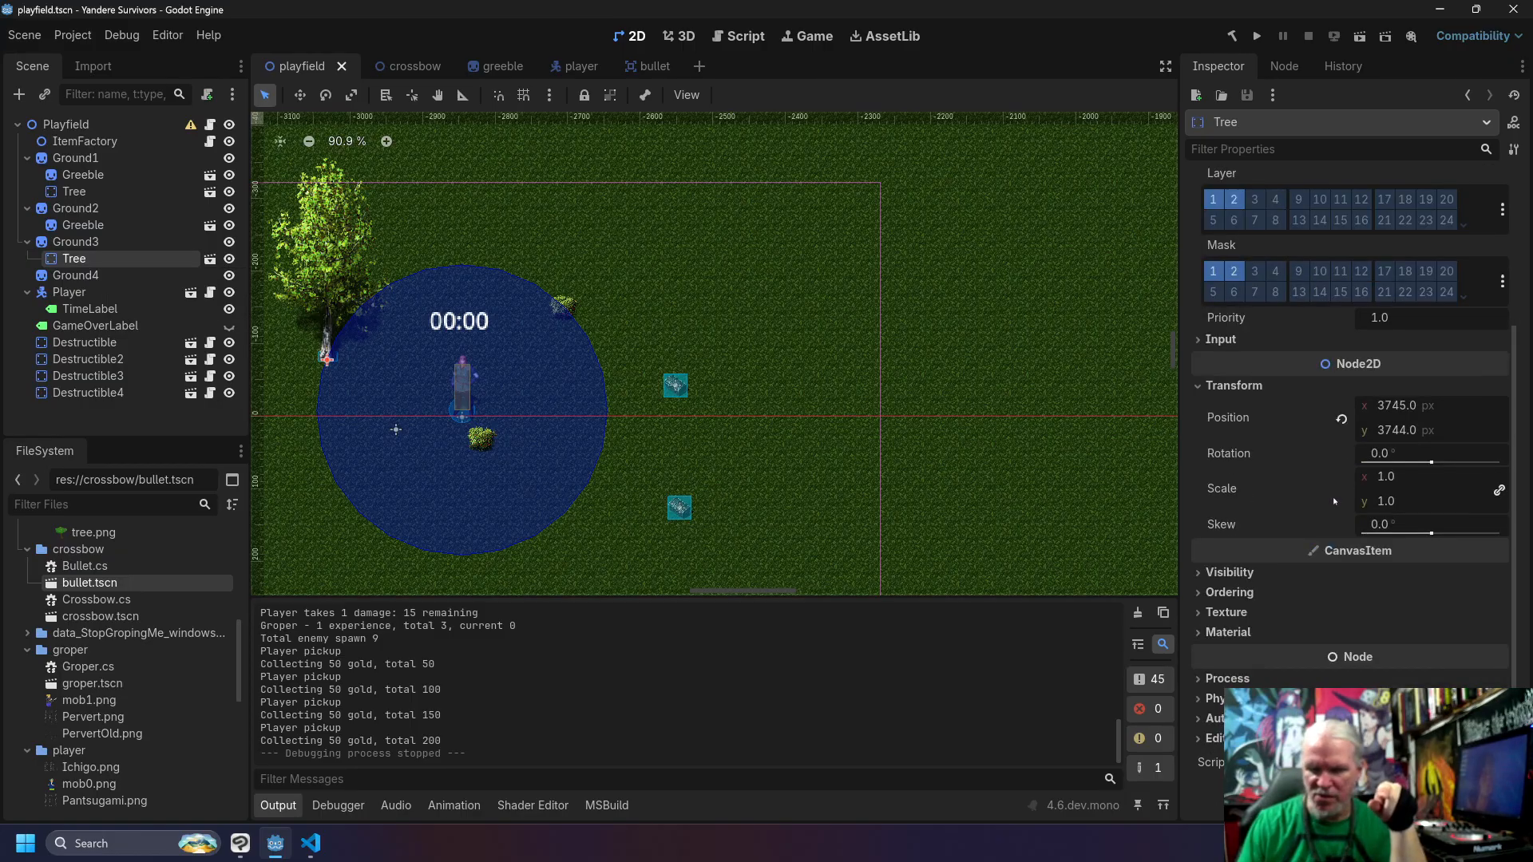
pyautogui.click(1197, 593)
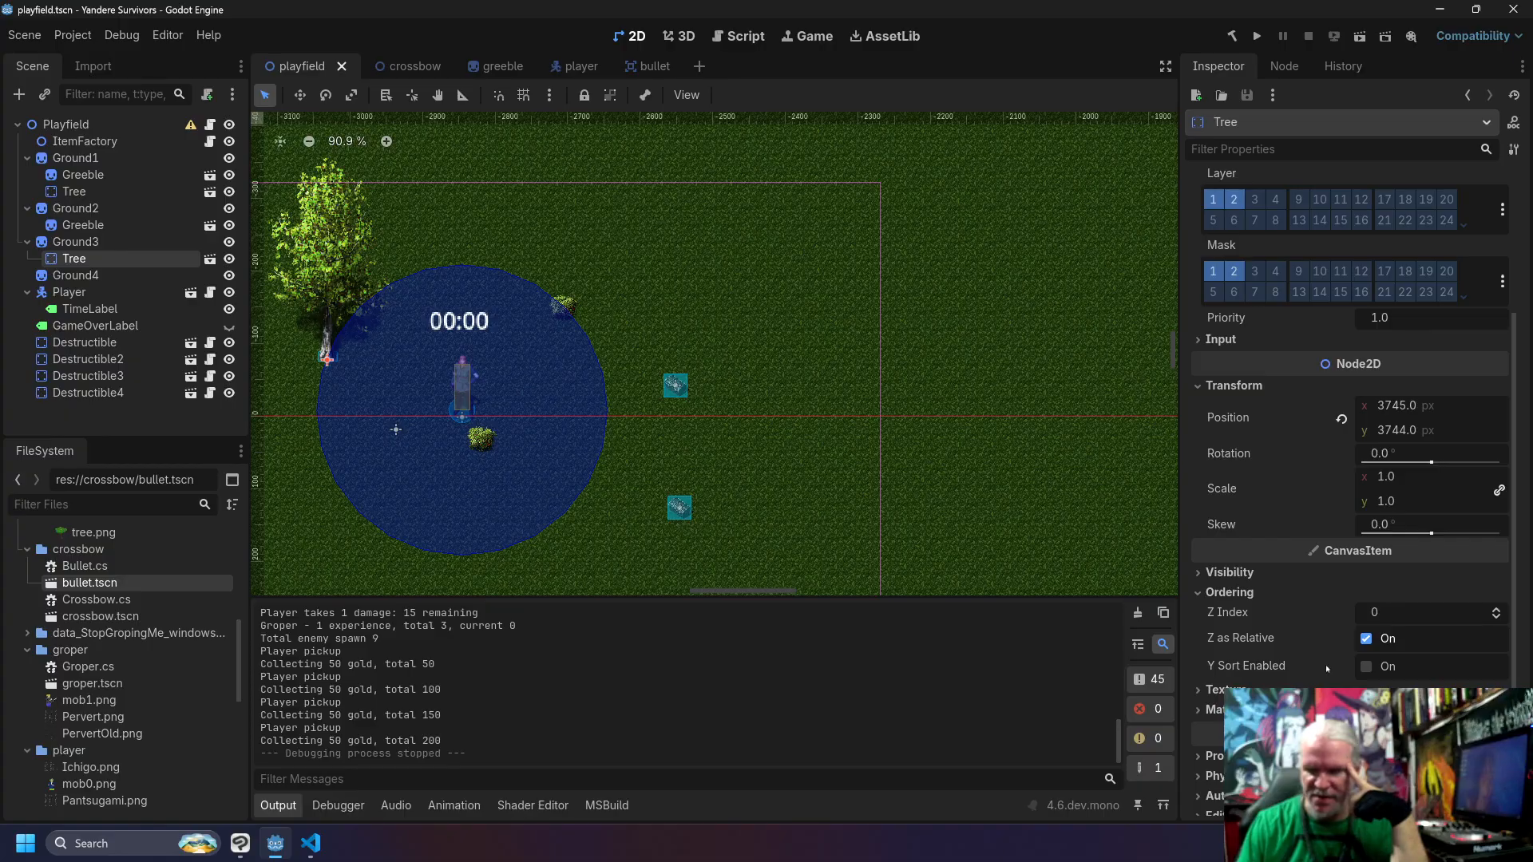
# Step: Set Z Index to 0 and turn off Y Sort Enabled for the Greeble bushes under Ground2 and Ground1
pyautogui.click(88, 226)
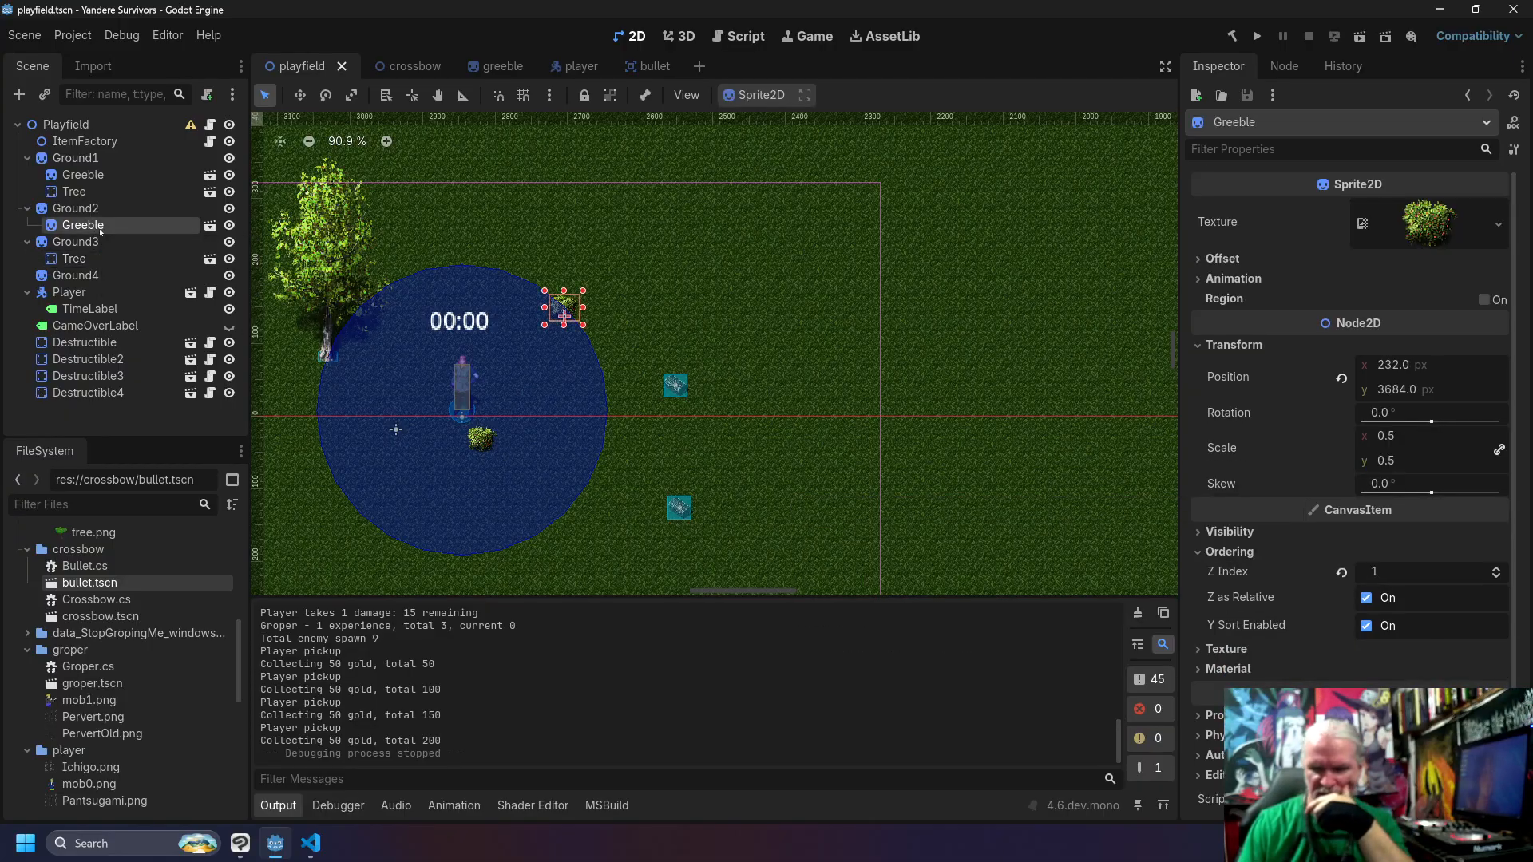
pyautogui.click(1498, 576)
pyautogui.click(1366, 626)
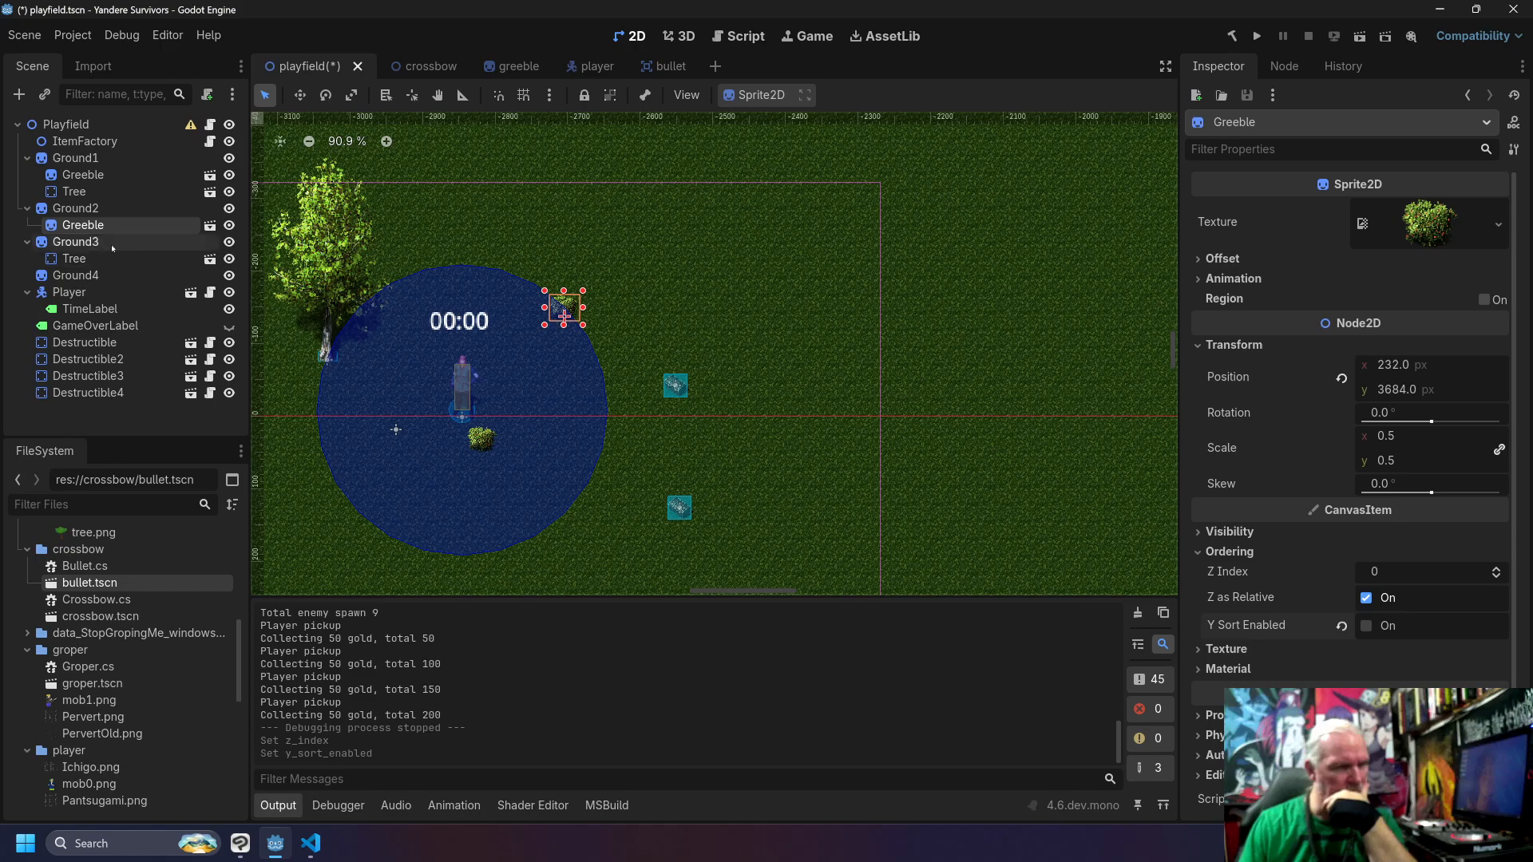
pyautogui.click(83, 175)
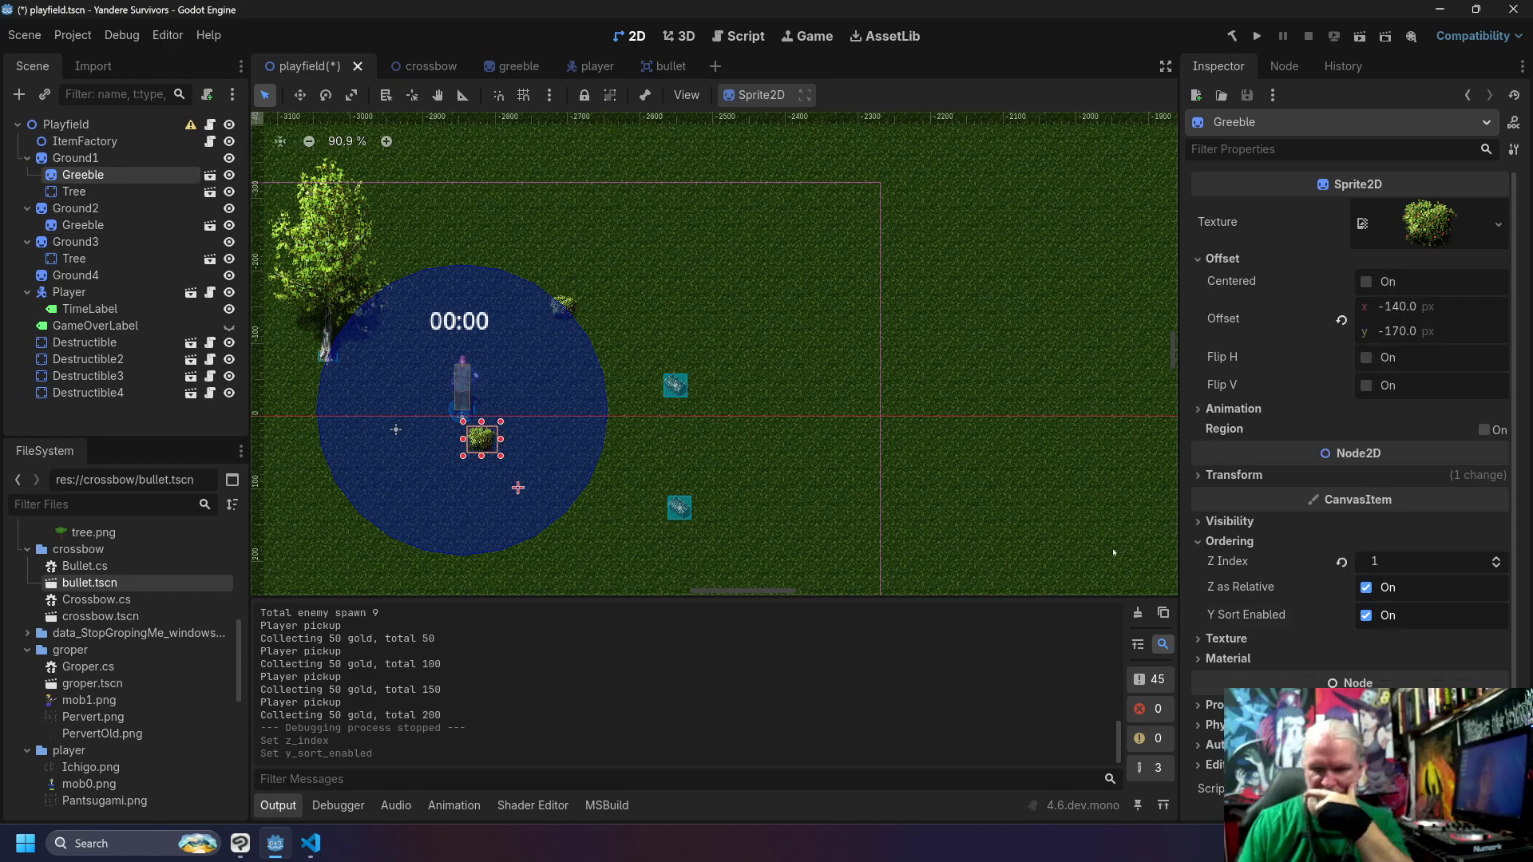
pyautogui.click(1498, 565)
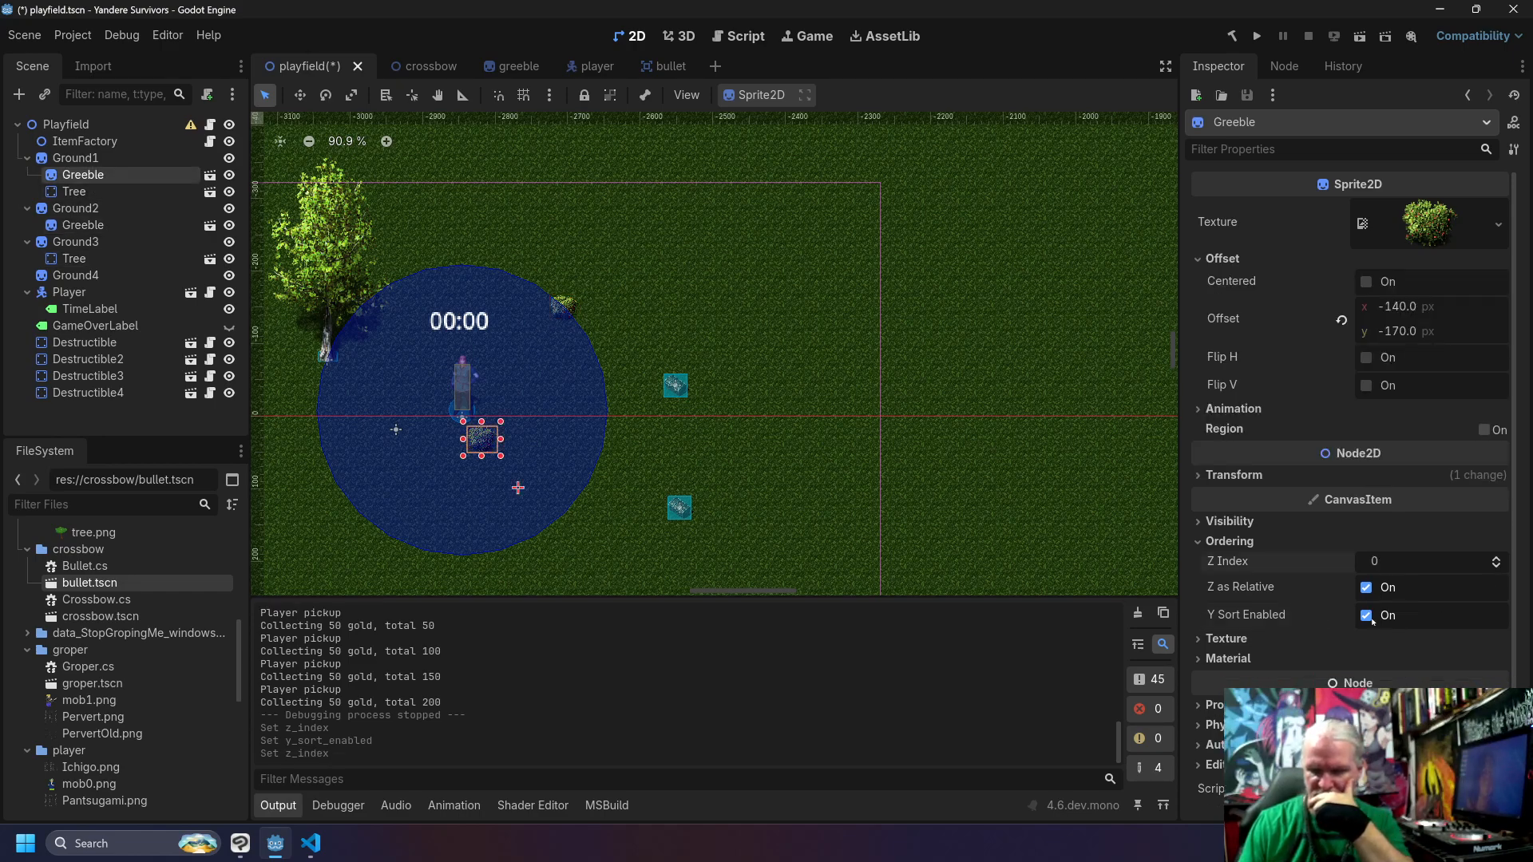
pyautogui.click(1381, 616)
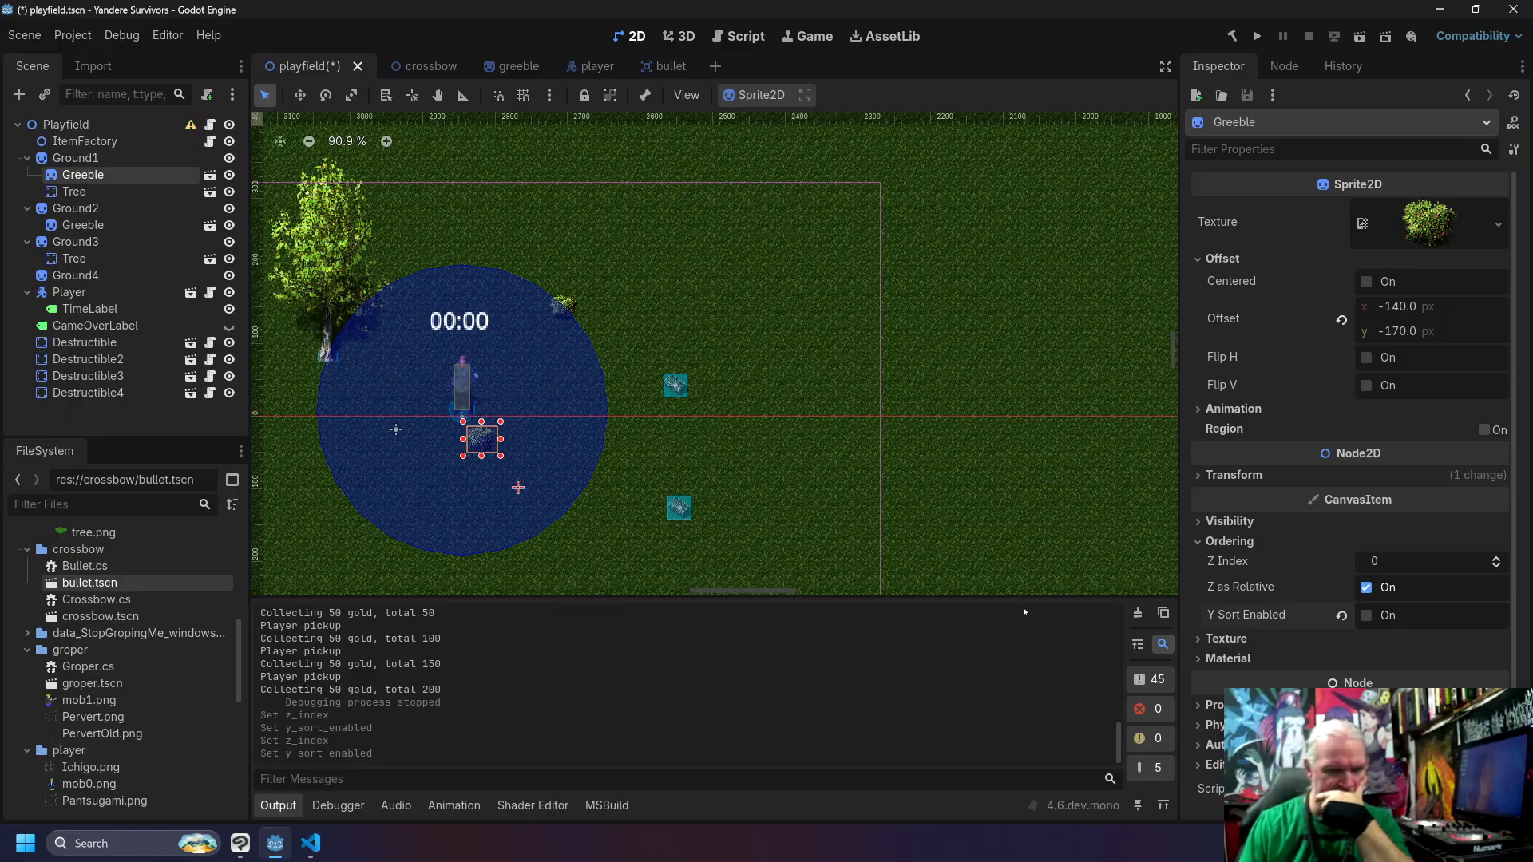
# Step: Run the project and move the player around the bushes to test how they overlap the player and enemies
pyautogui.click(1257, 37)
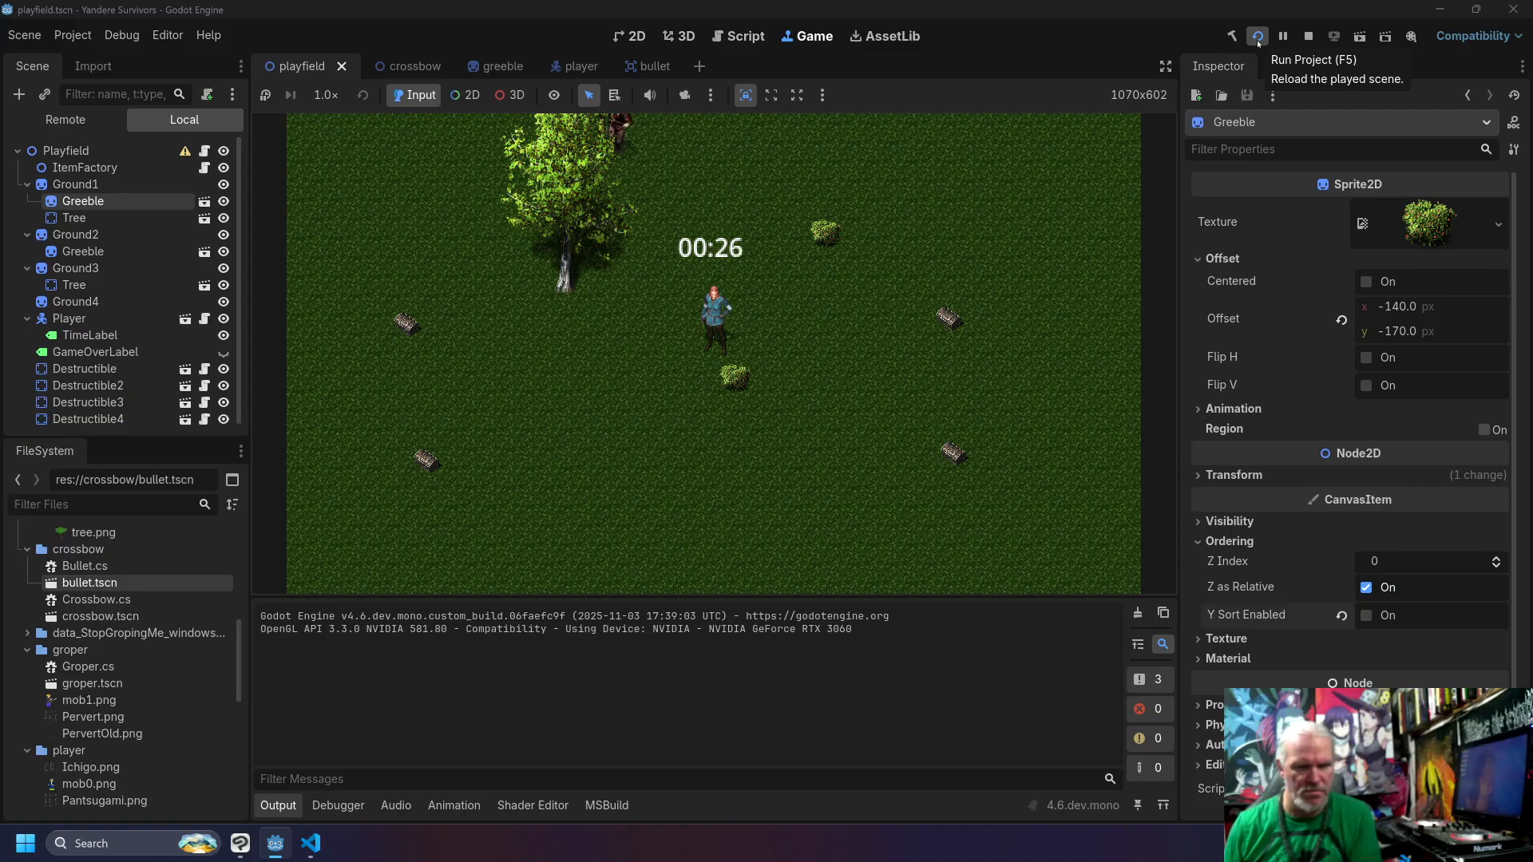
pyautogui.press('Right')
pyautogui.press('Down')
pyautogui.press('Left')
pyautogui.press('Up')
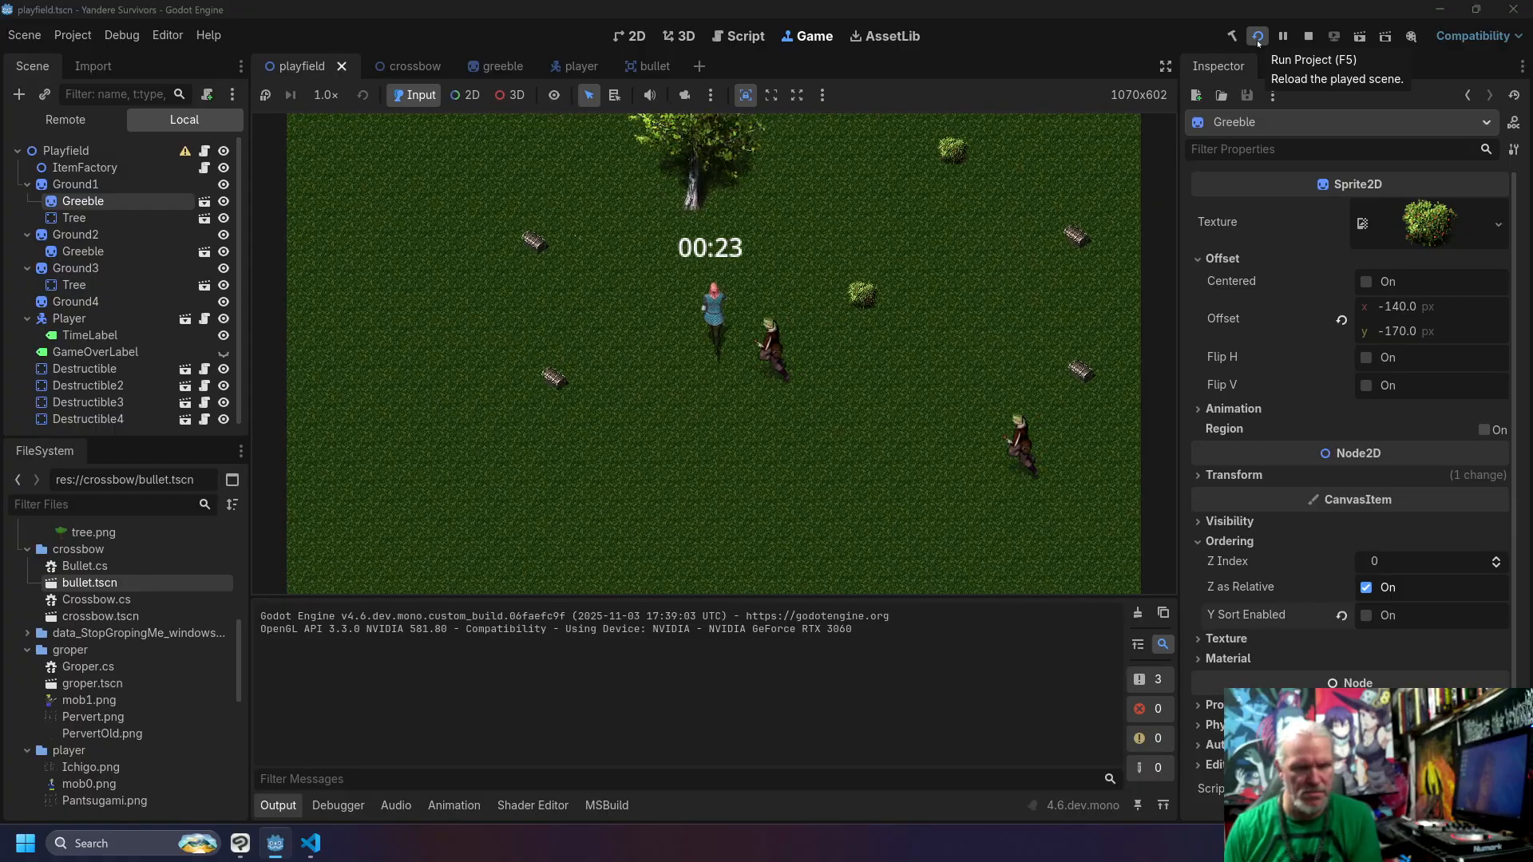
pyautogui.press('Right')
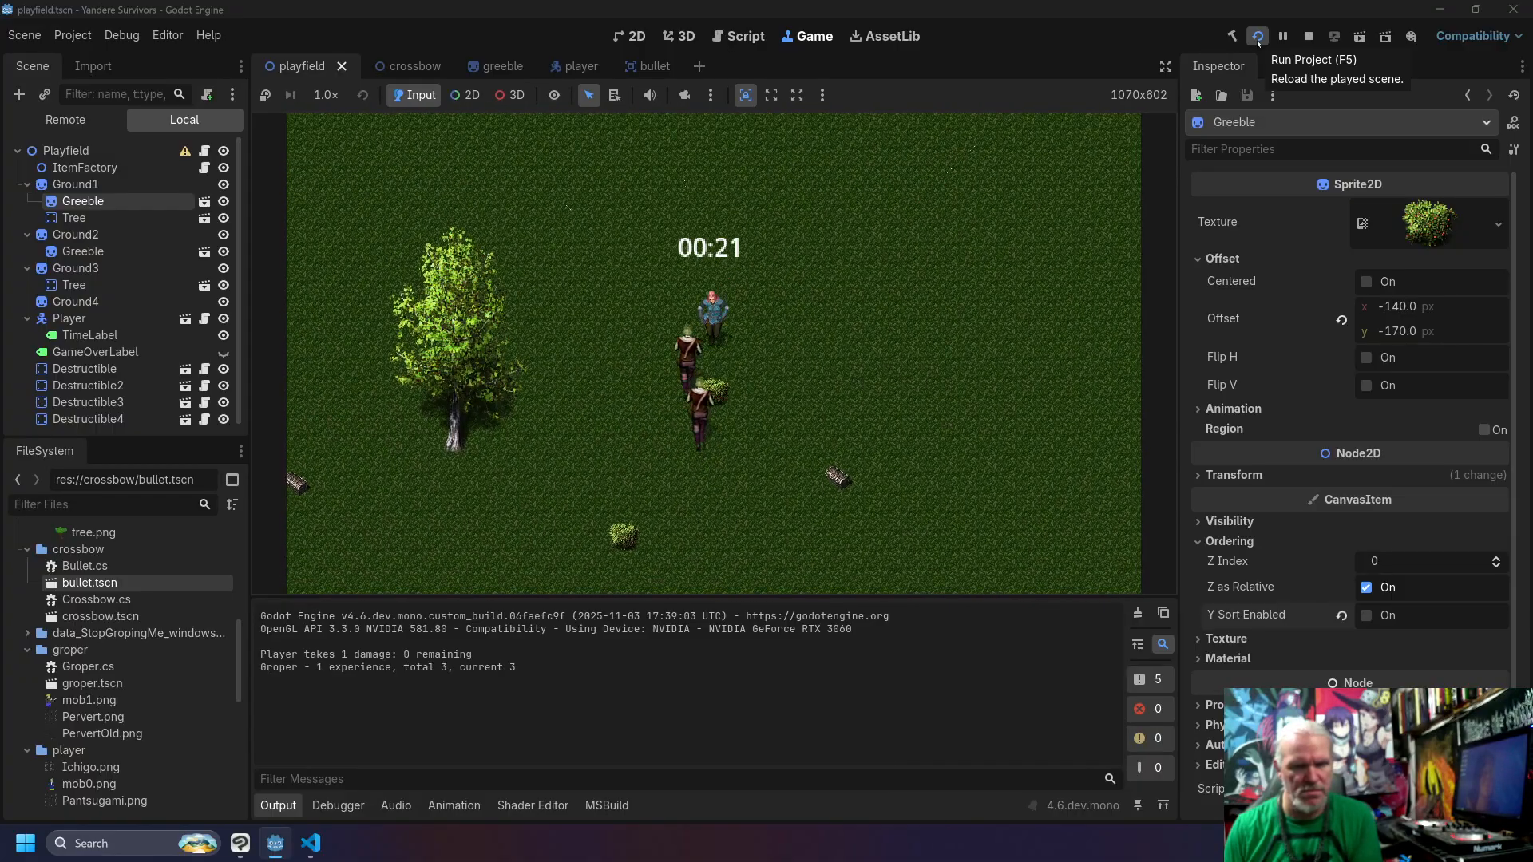
pyautogui.press('Right')
pyautogui.press('Up')
pyautogui.press('Left')
pyautogui.press('Right')
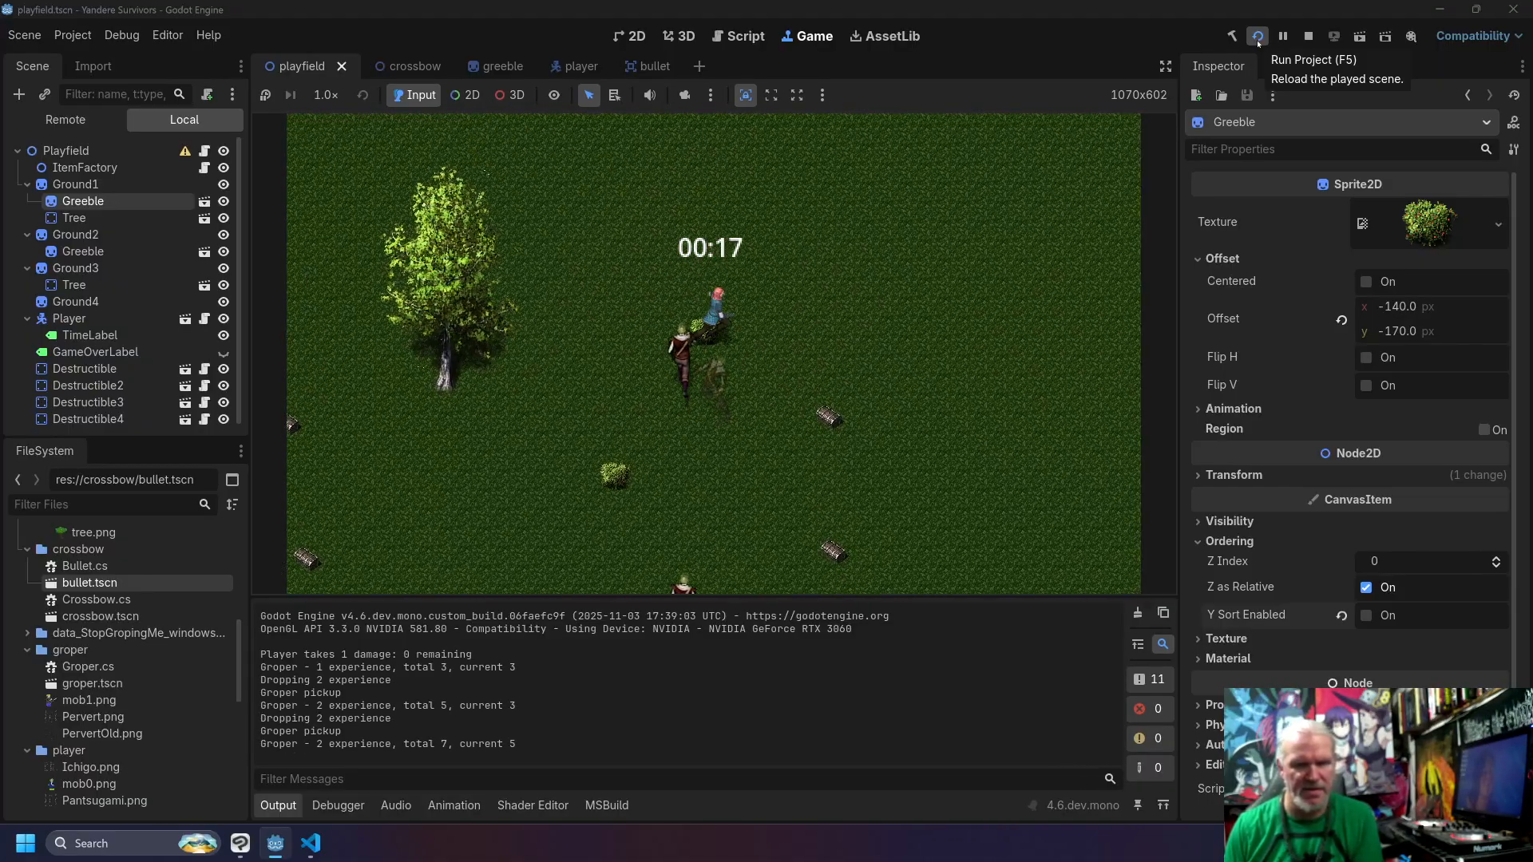
# Step: Steer the player below and behind the tree, then away from the enemies until the countdown runs out
pyautogui.press('Down')
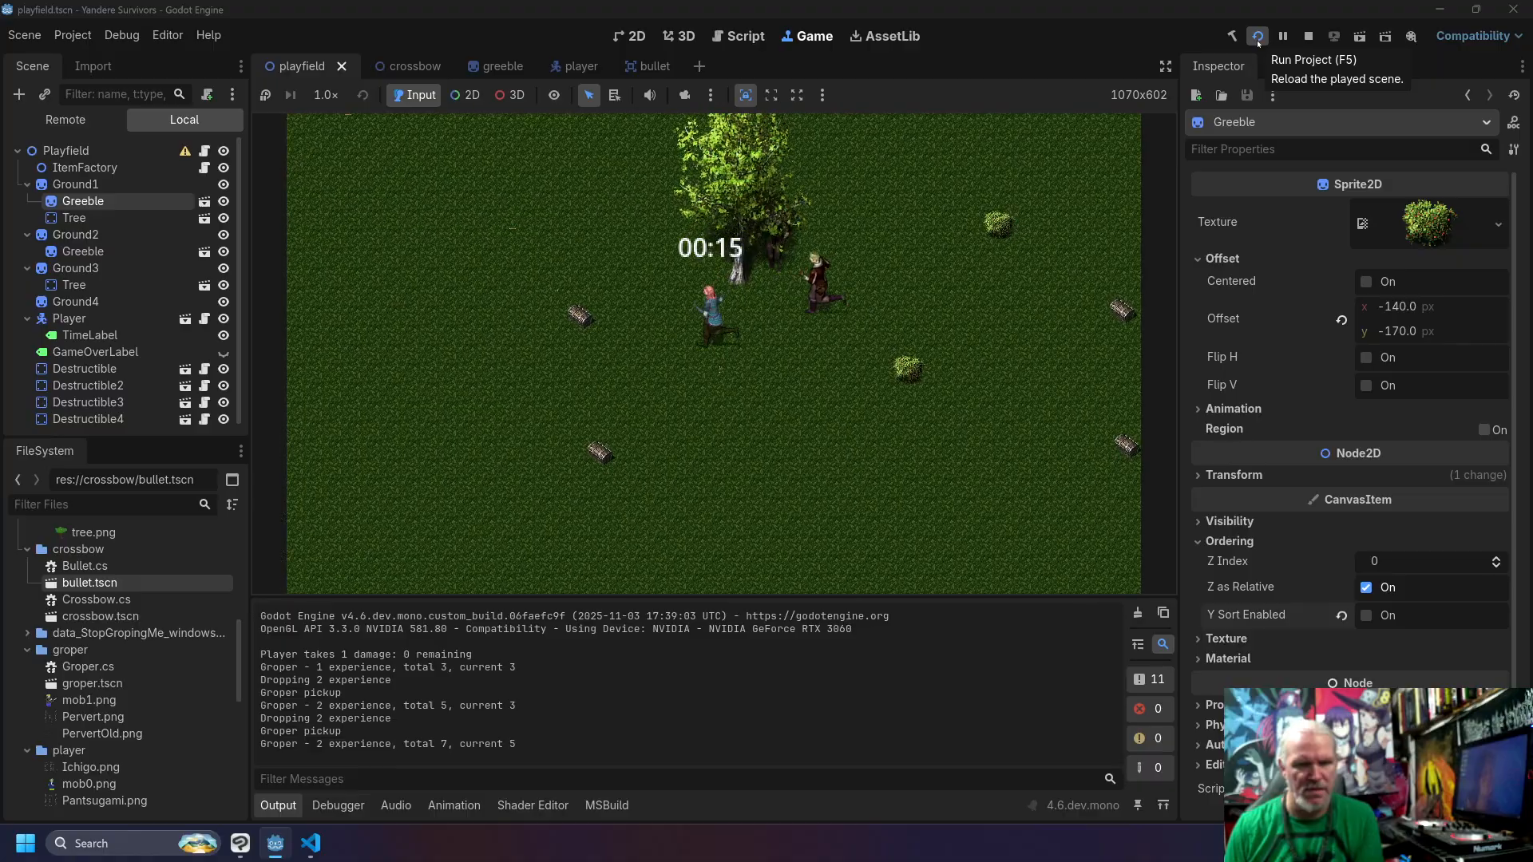
pyautogui.press('Up')
pyautogui.press('Right')
pyautogui.press('Left')
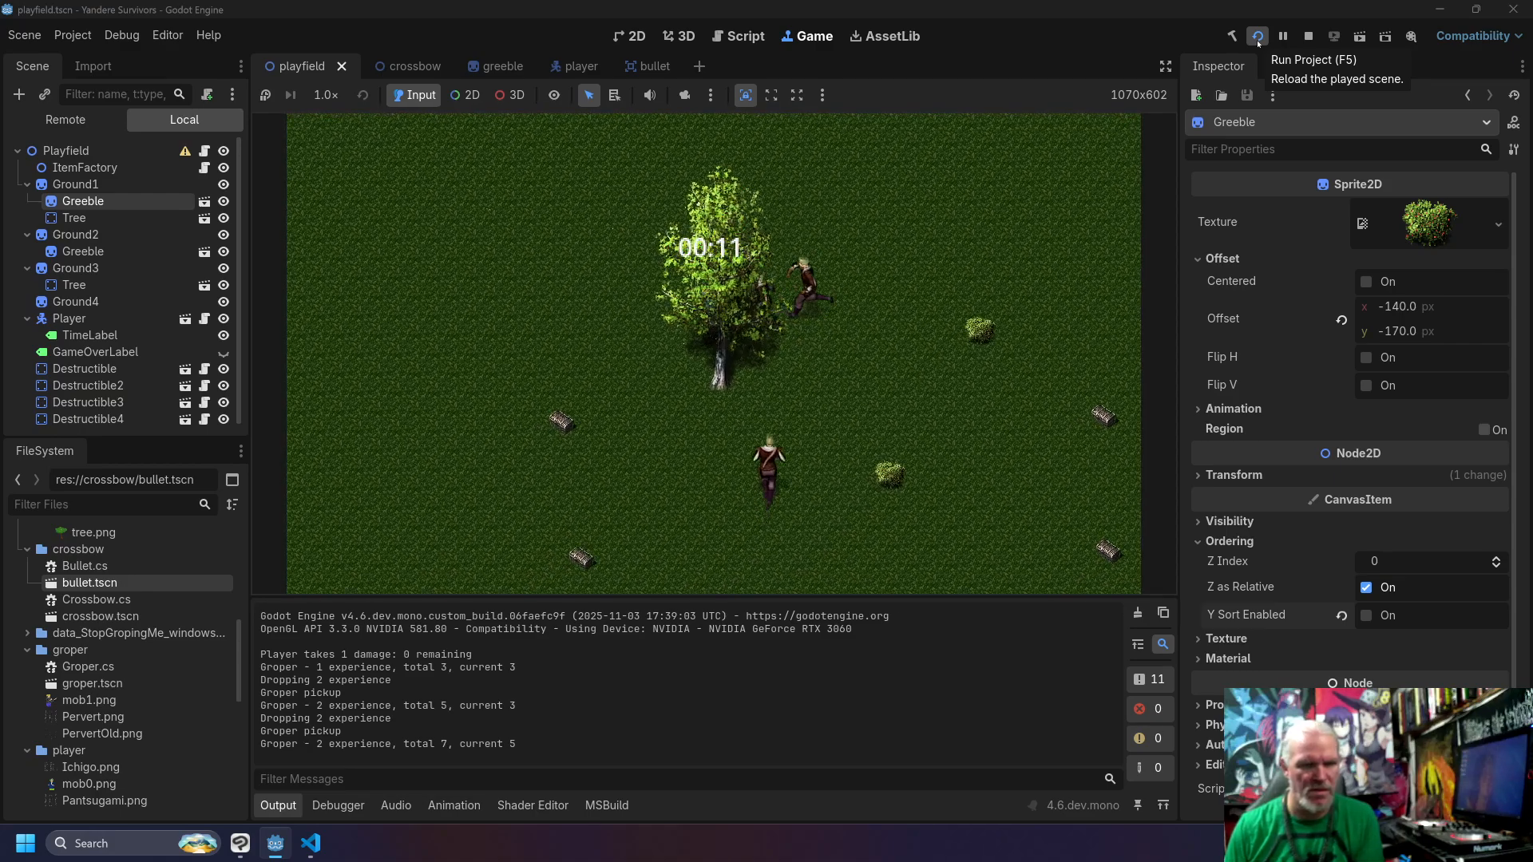
pyautogui.press('Down')
pyautogui.press('Left')
pyautogui.press('Up')
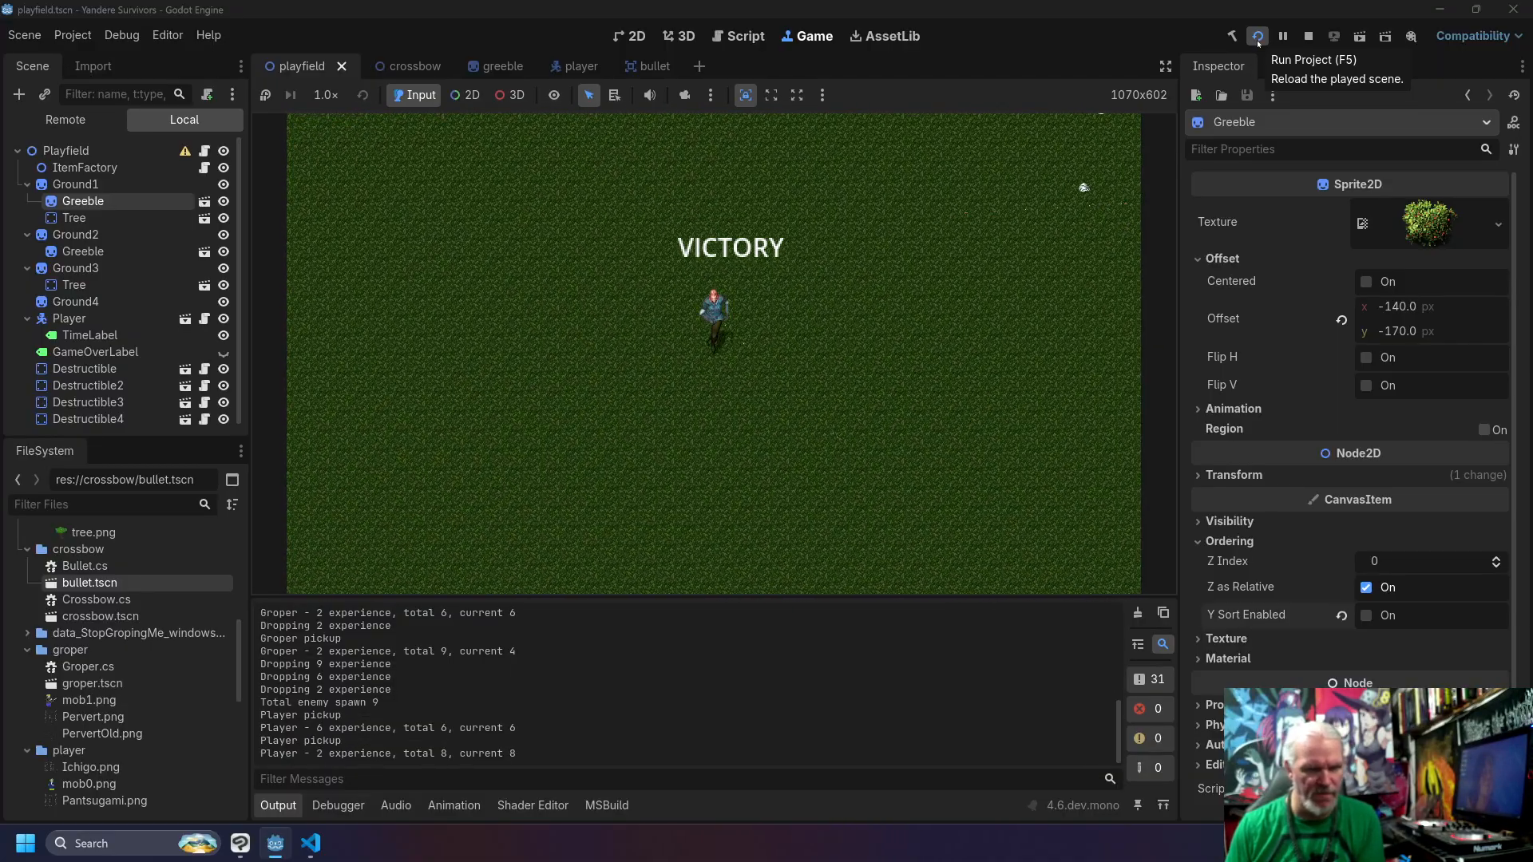
# Step: Walk the player back toward the tree, collecting the dropped experience and the gold from the four destructibles
pyautogui.press('Right')
pyautogui.press('Up')
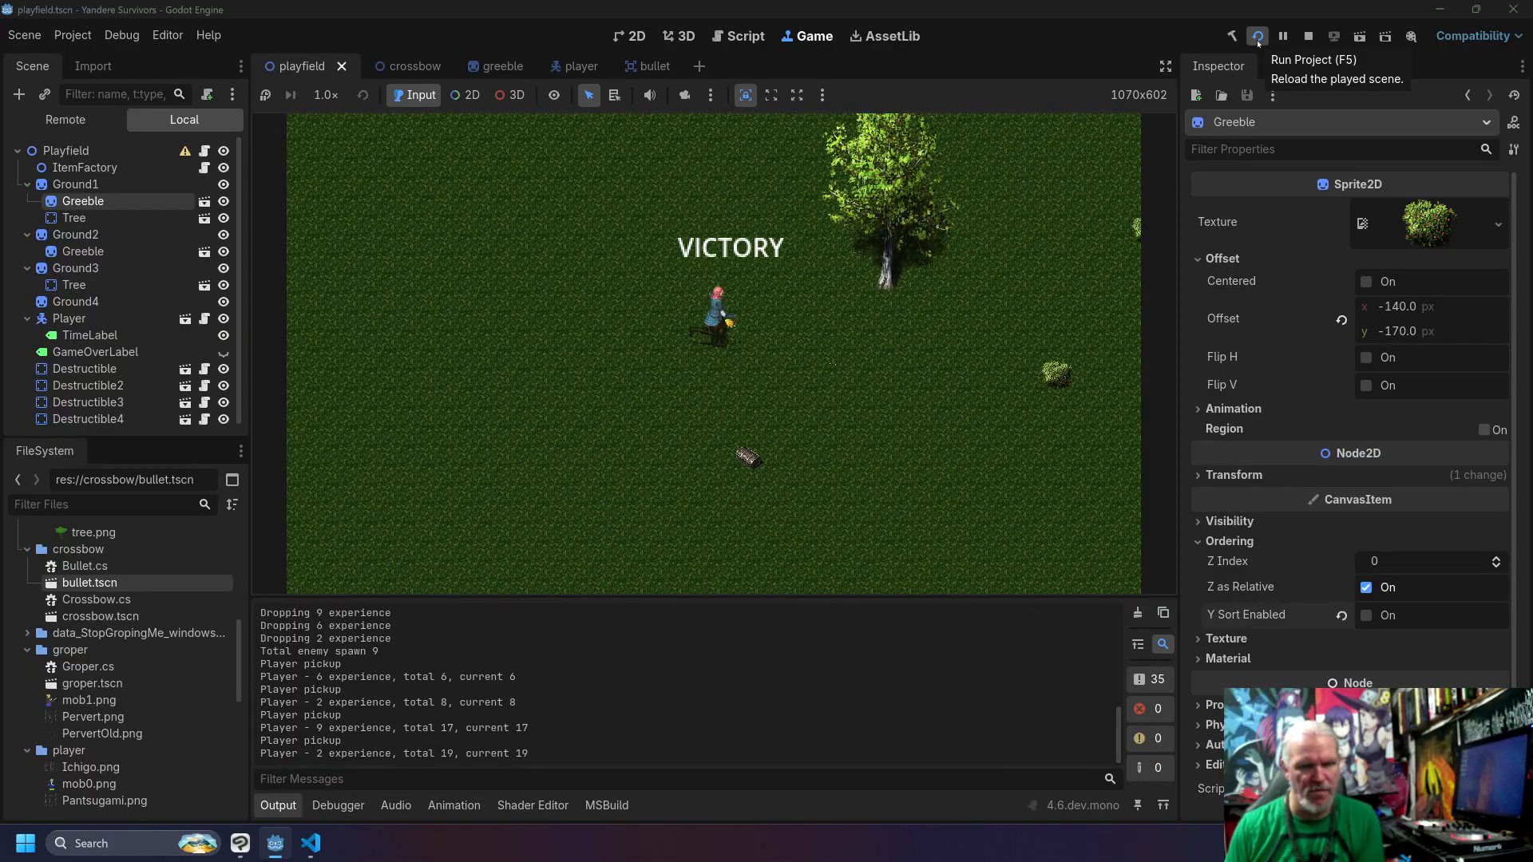
pyautogui.press('Down')
pyautogui.press('Left')
pyautogui.press('Right')
pyautogui.press('Right')
pyautogui.press('Up')
pyautogui.press('Down')
pyautogui.press('Right')
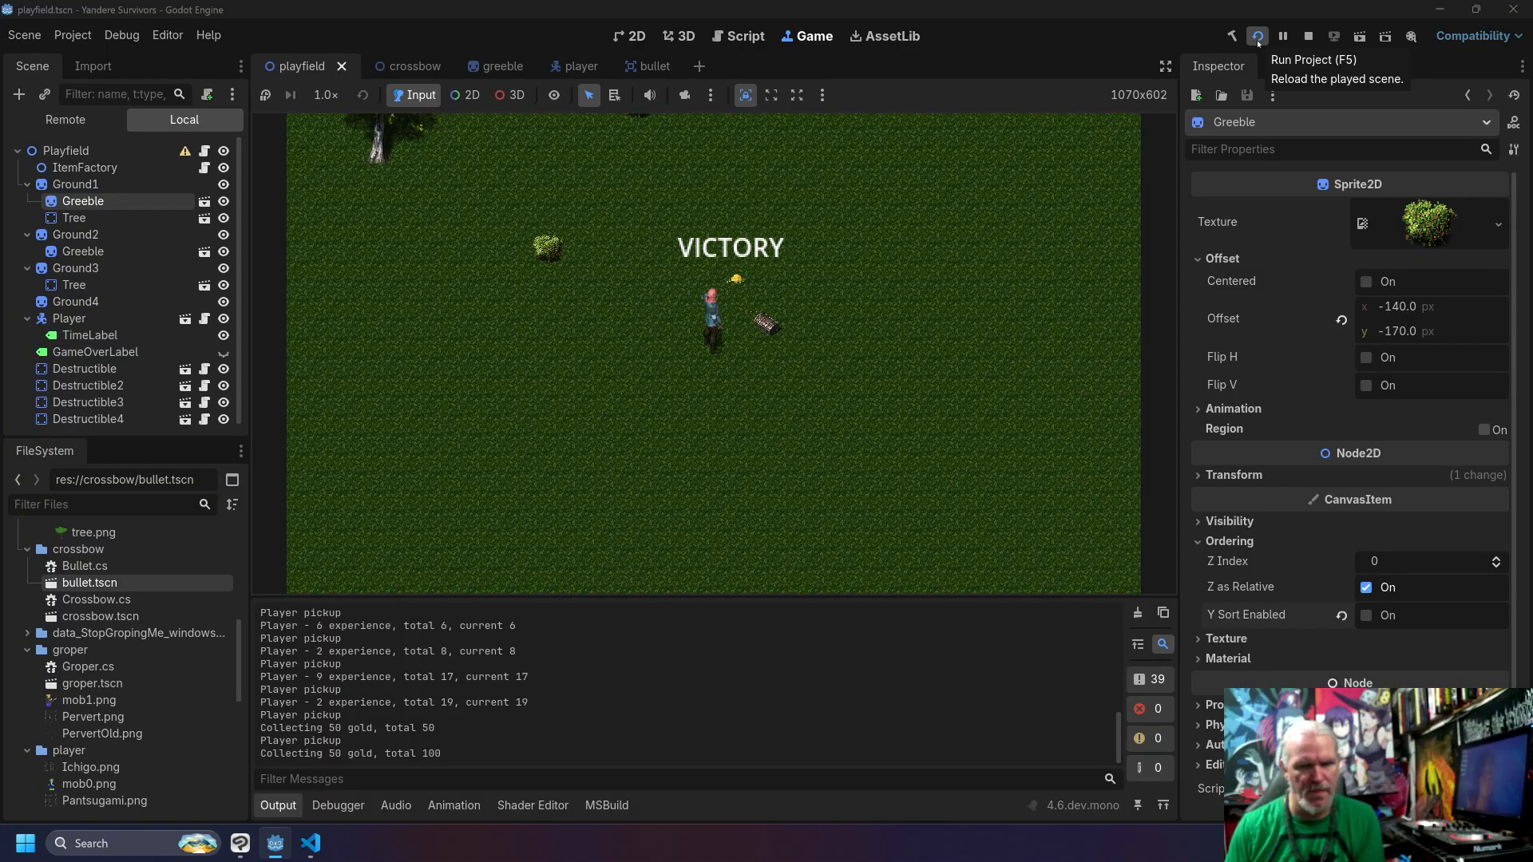
pyautogui.press('Up')
pyautogui.press('Down')
# Step: Return the player to the bushes to check the overlap once more and stop the game
pyautogui.press('Left')
pyautogui.press('Up')
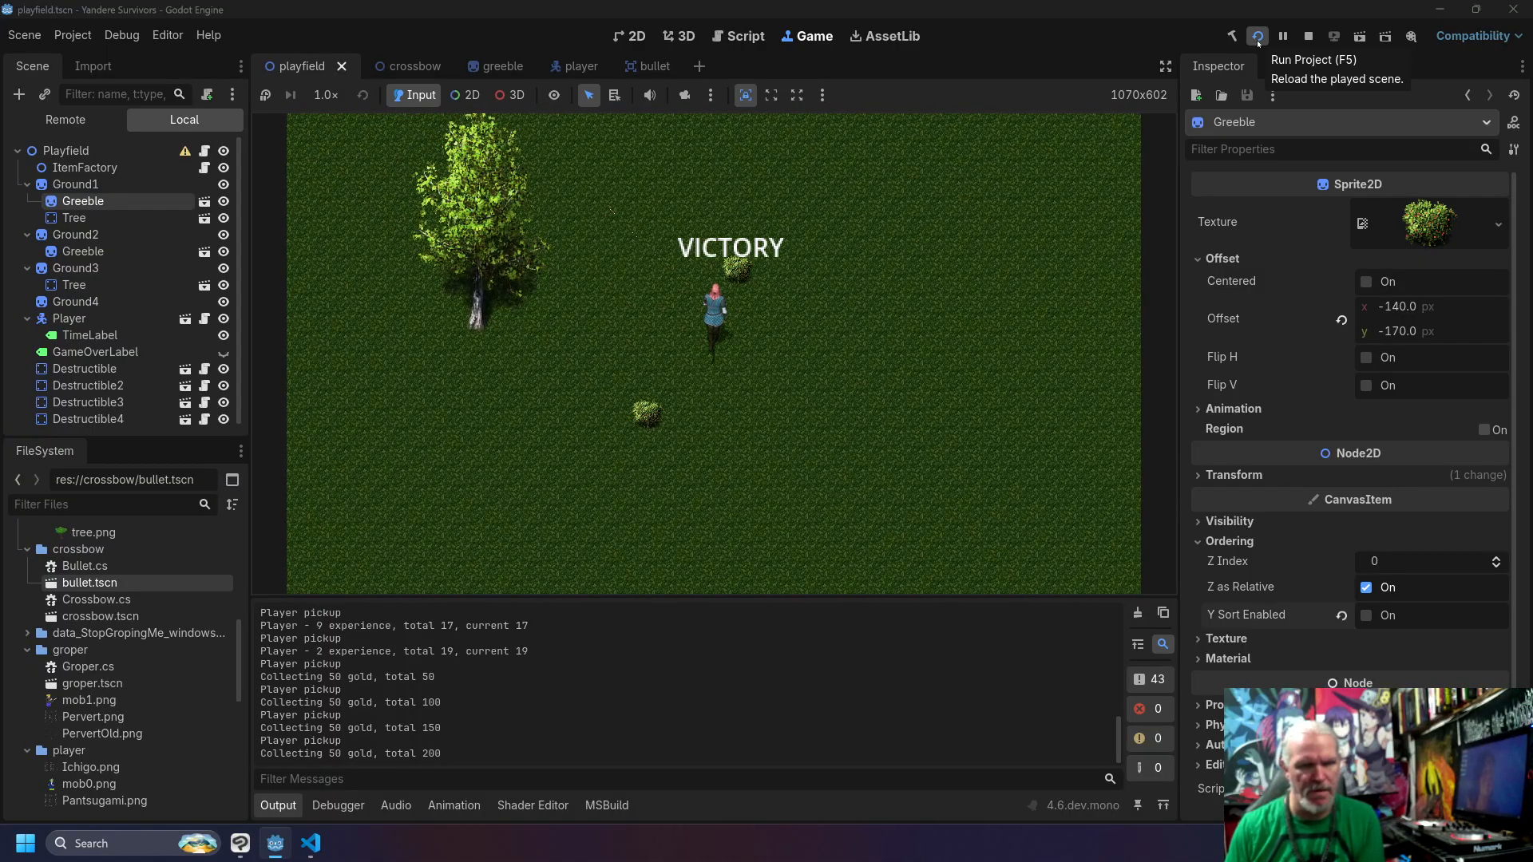
pyautogui.press('Left')
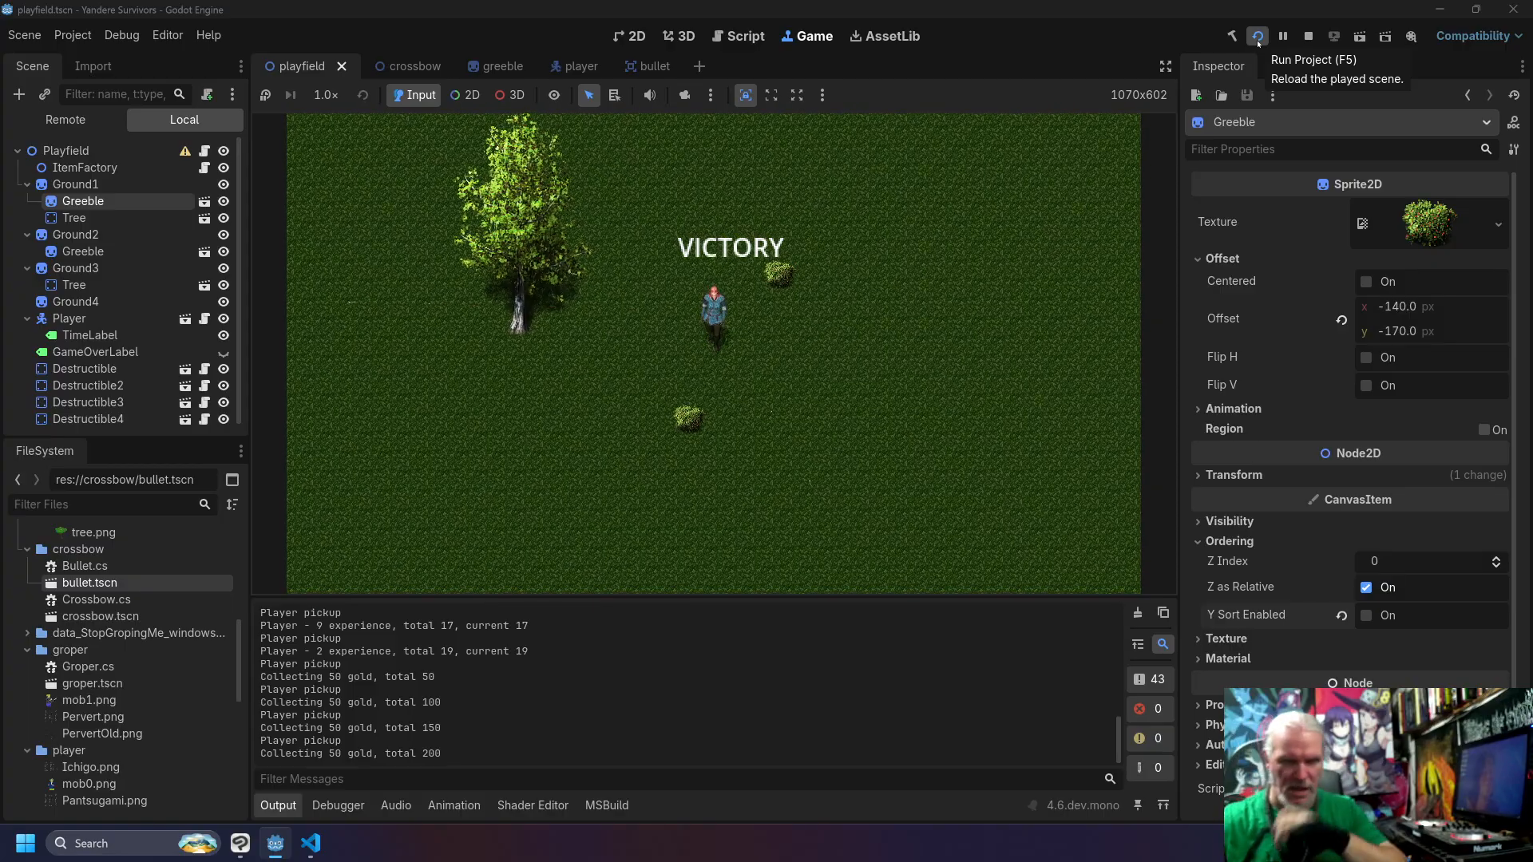
pyautogui.click(1307, 36)
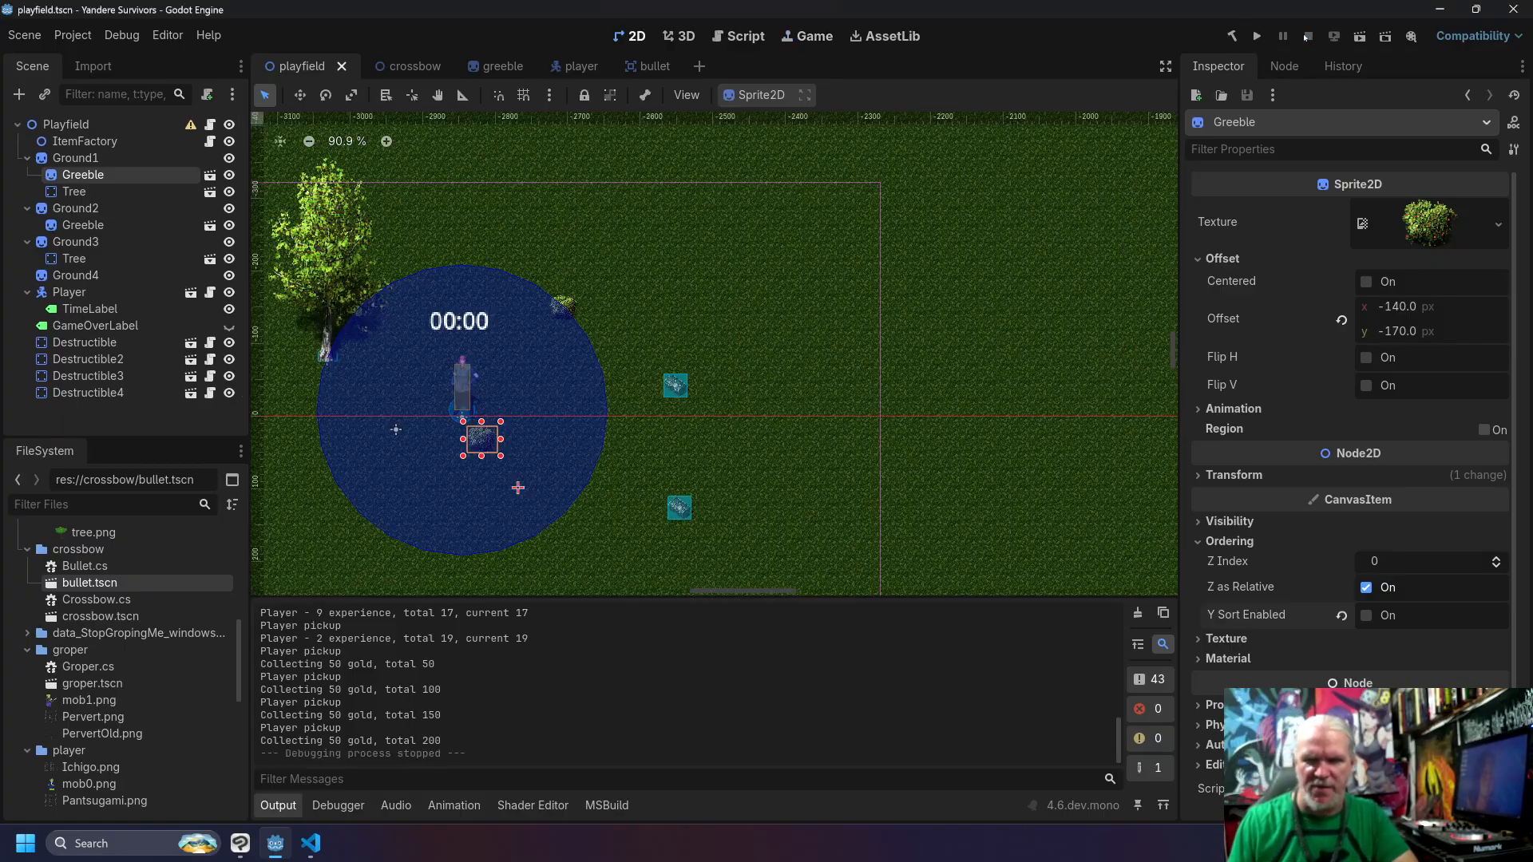